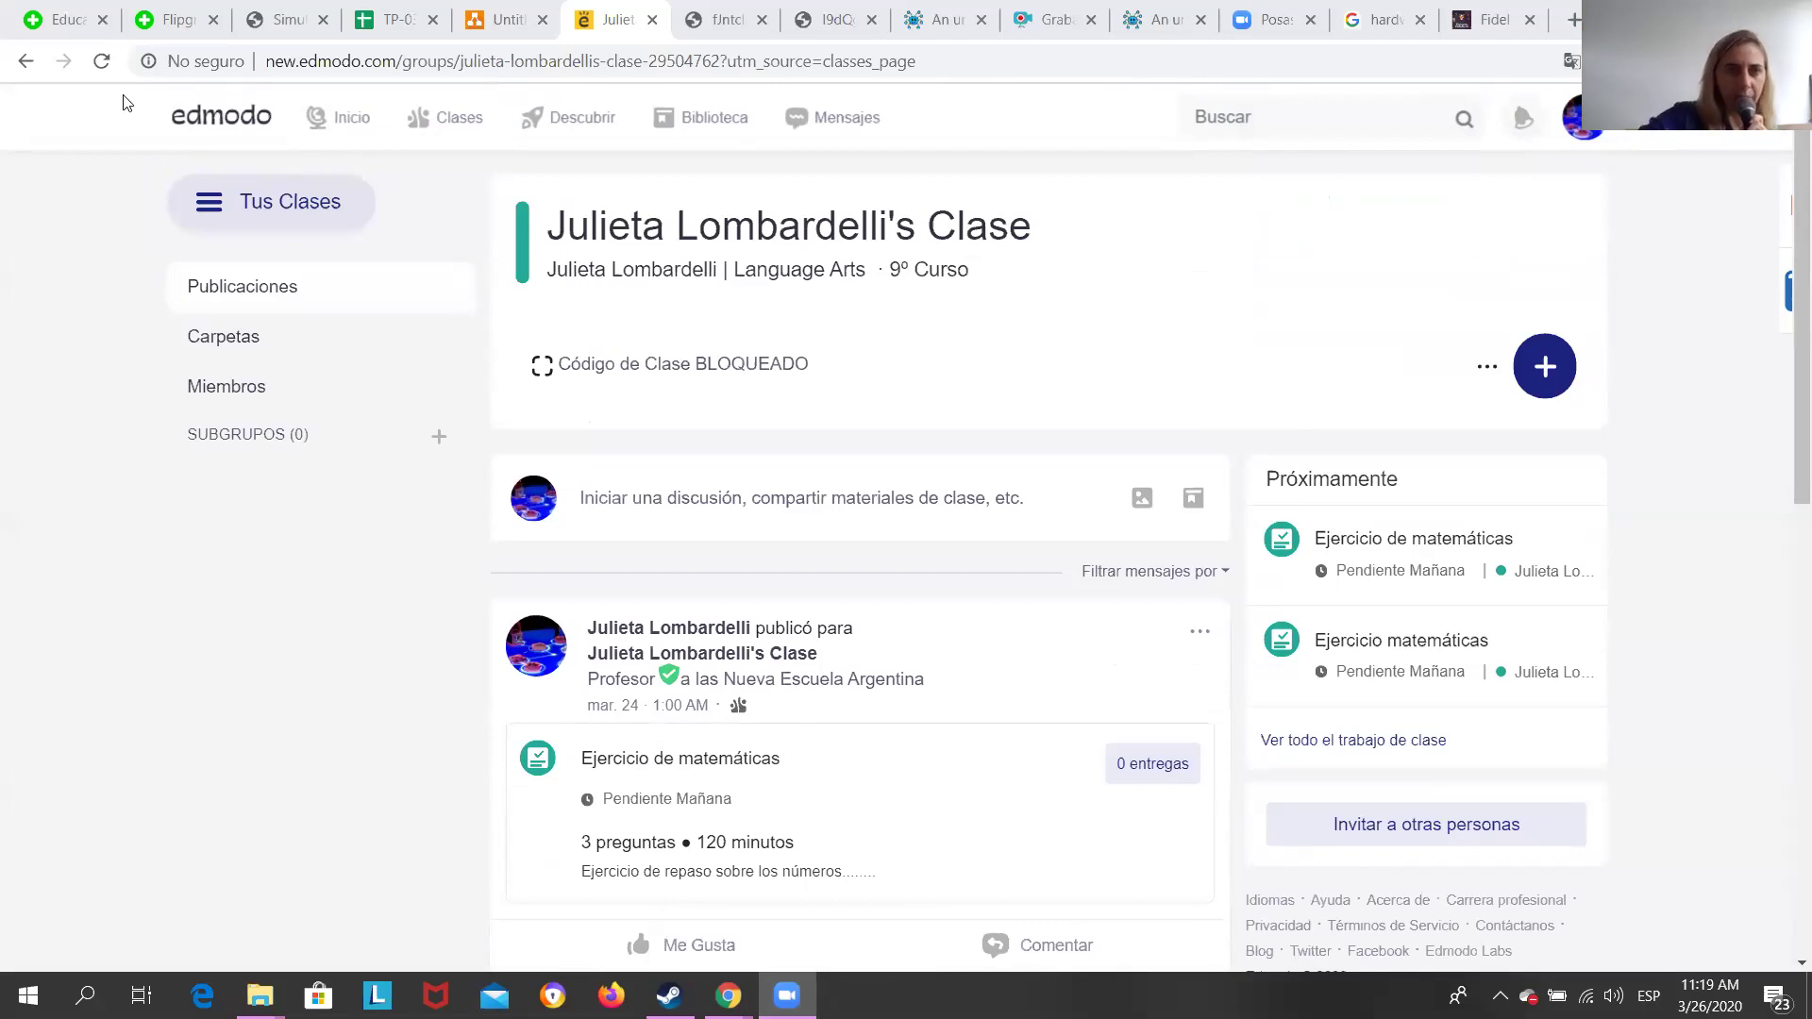
scroll(339, 558, down, 2)
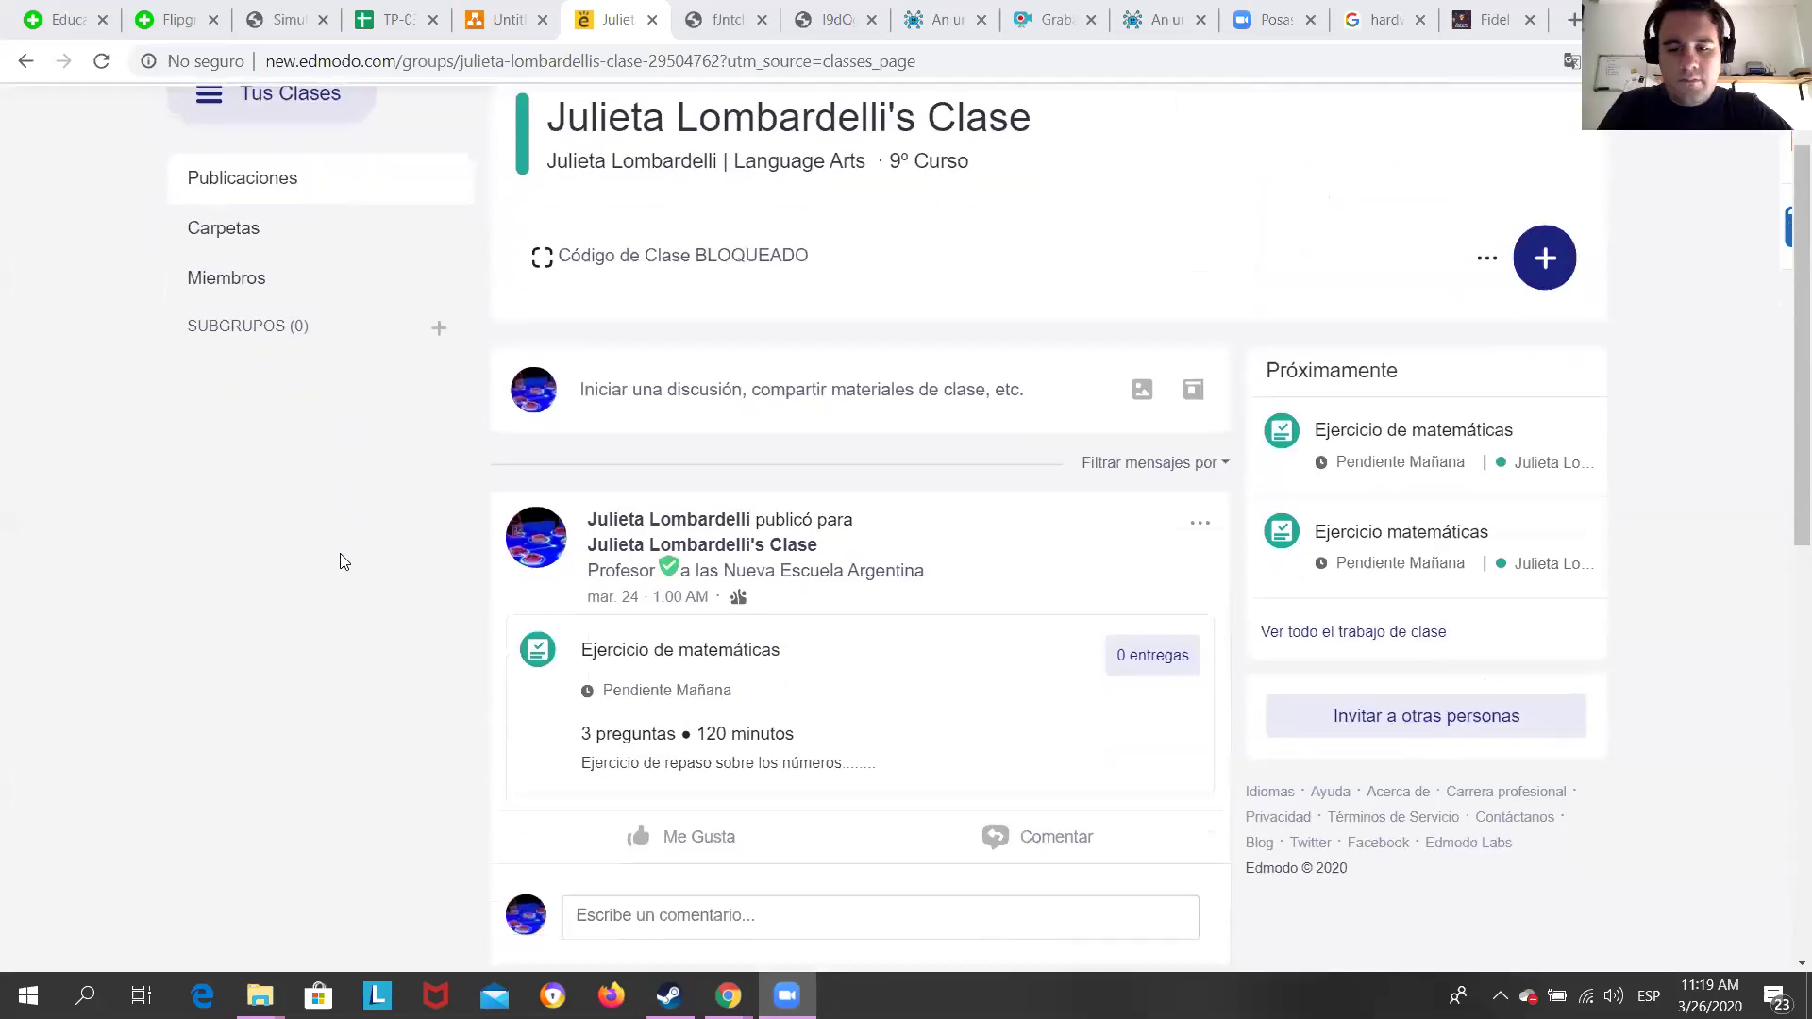
scroll(477, 501, up, 2)
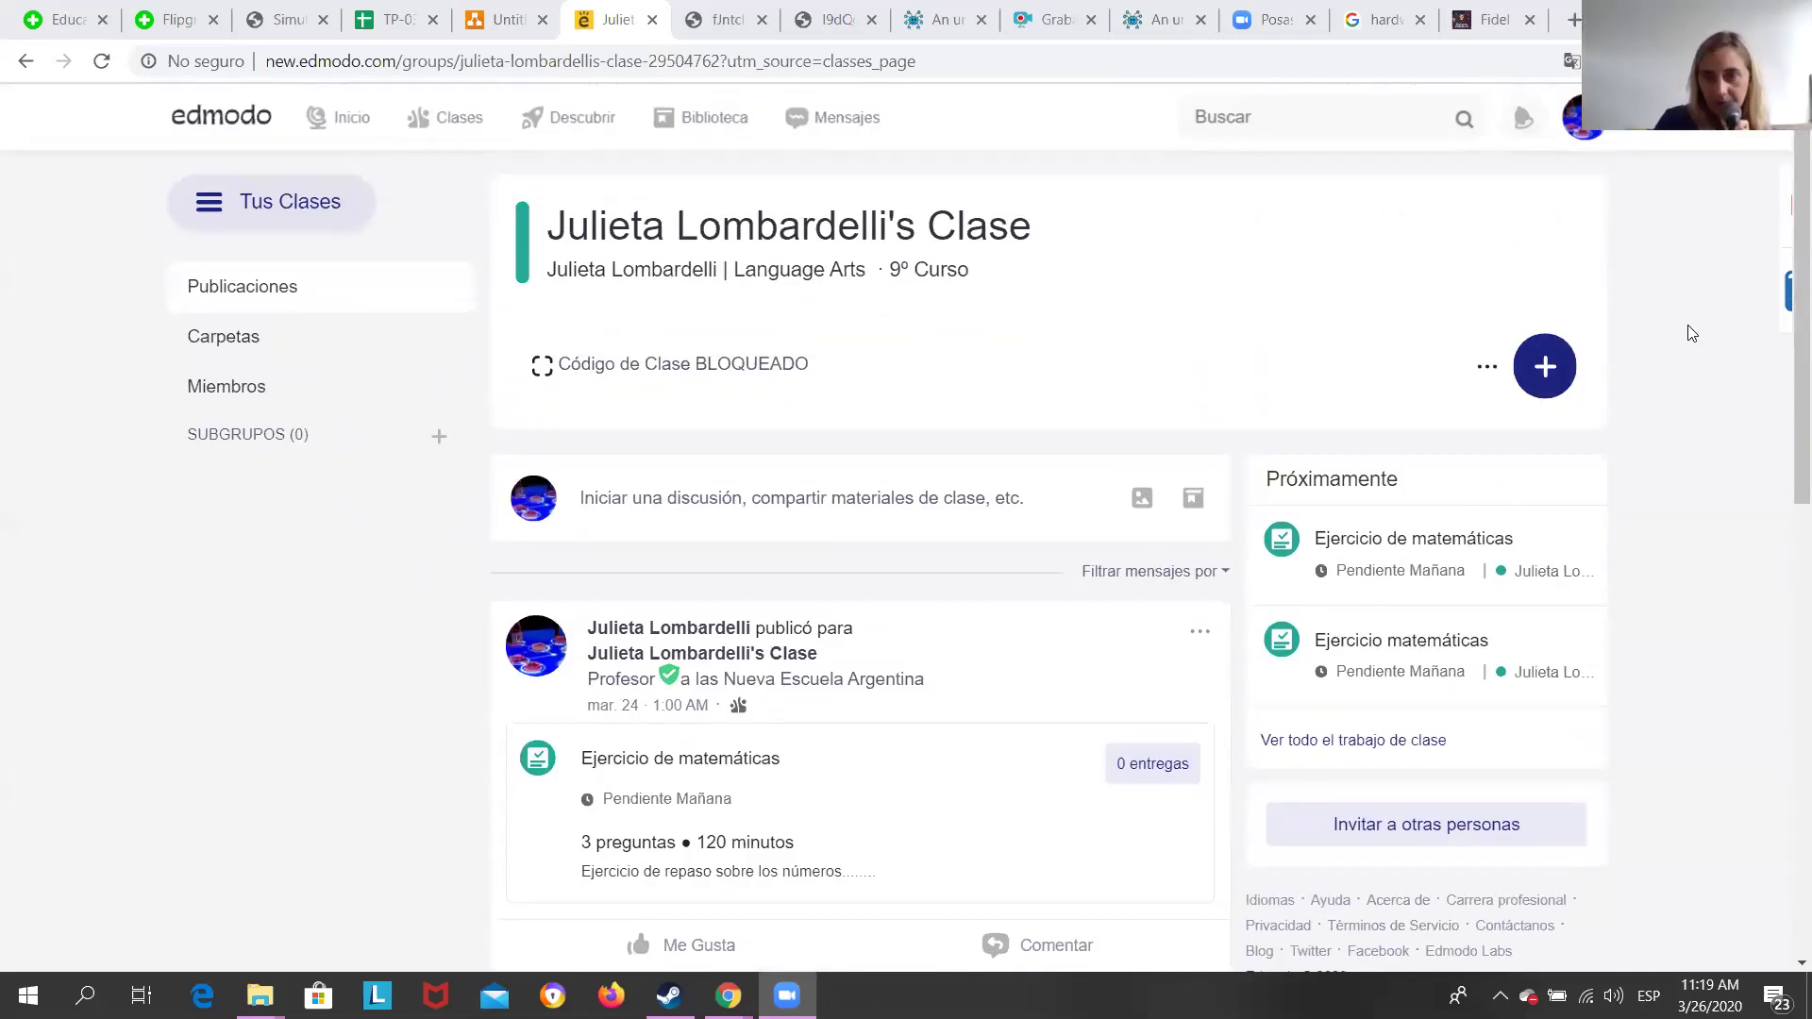
key(ctrl+plus)
key(ctrl+plus)
key(ctrl+plus)
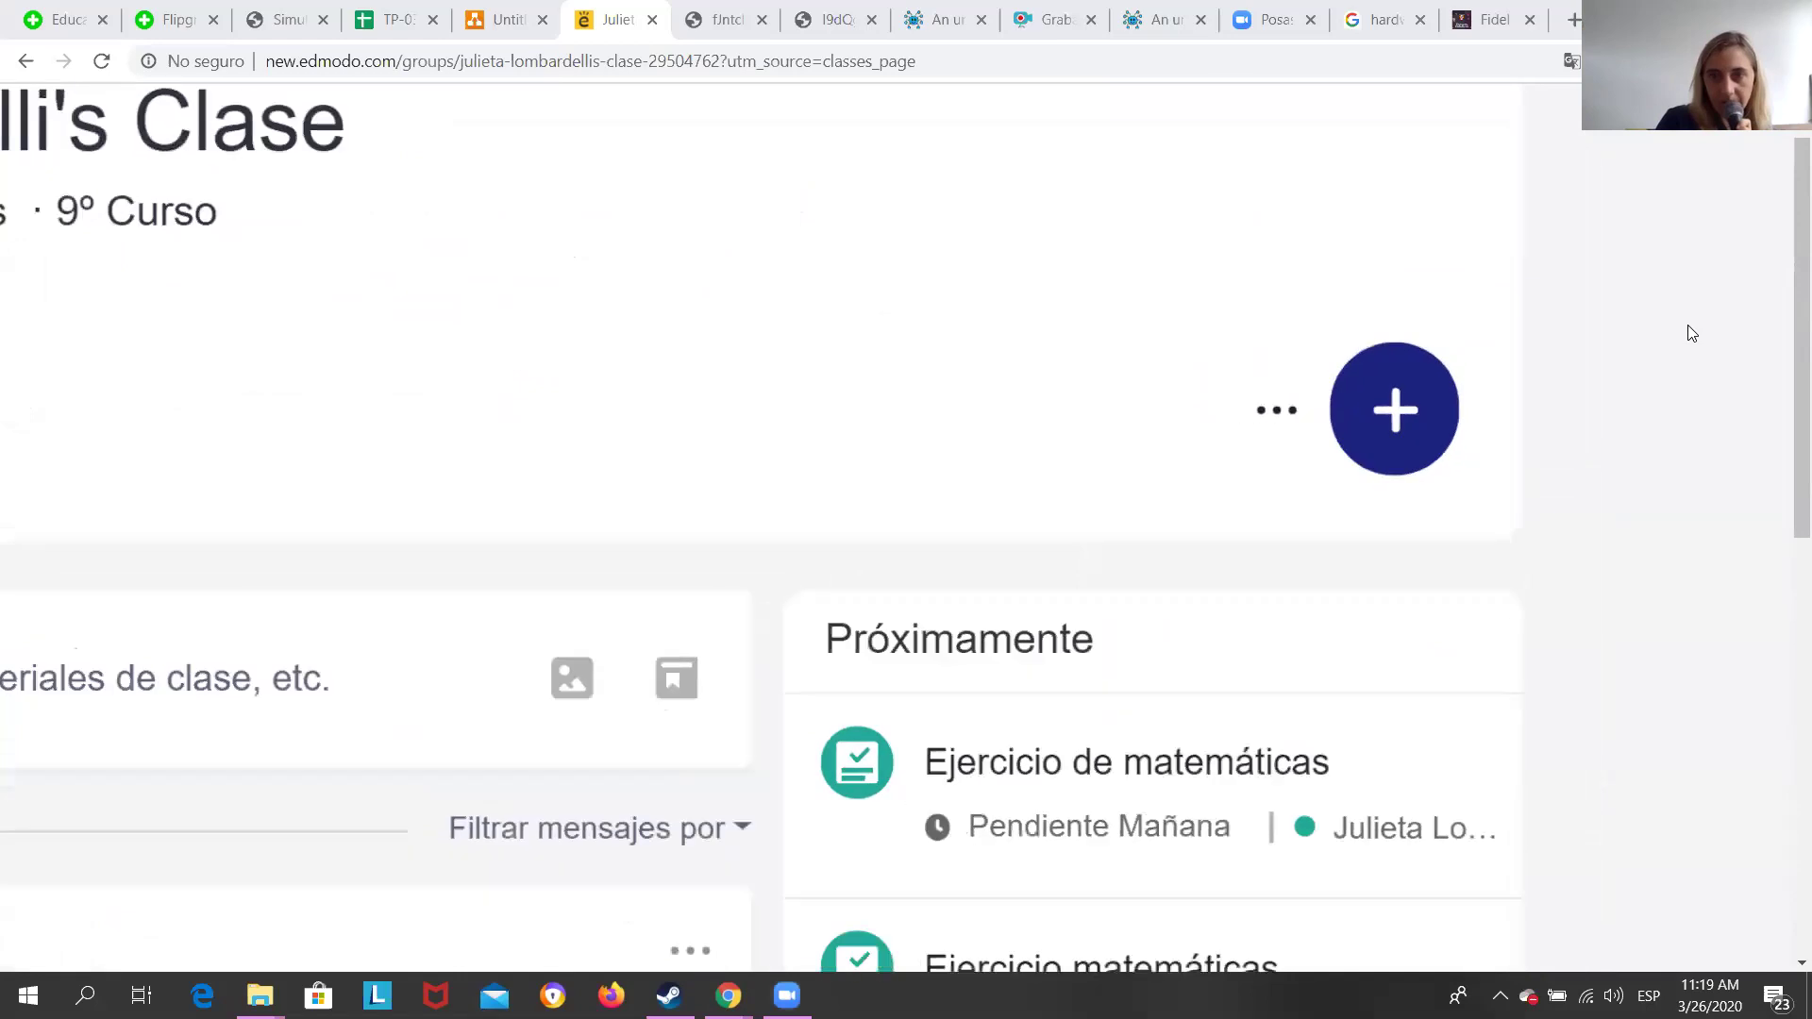
key(ctrl+minus)
key(ctrl+minus)
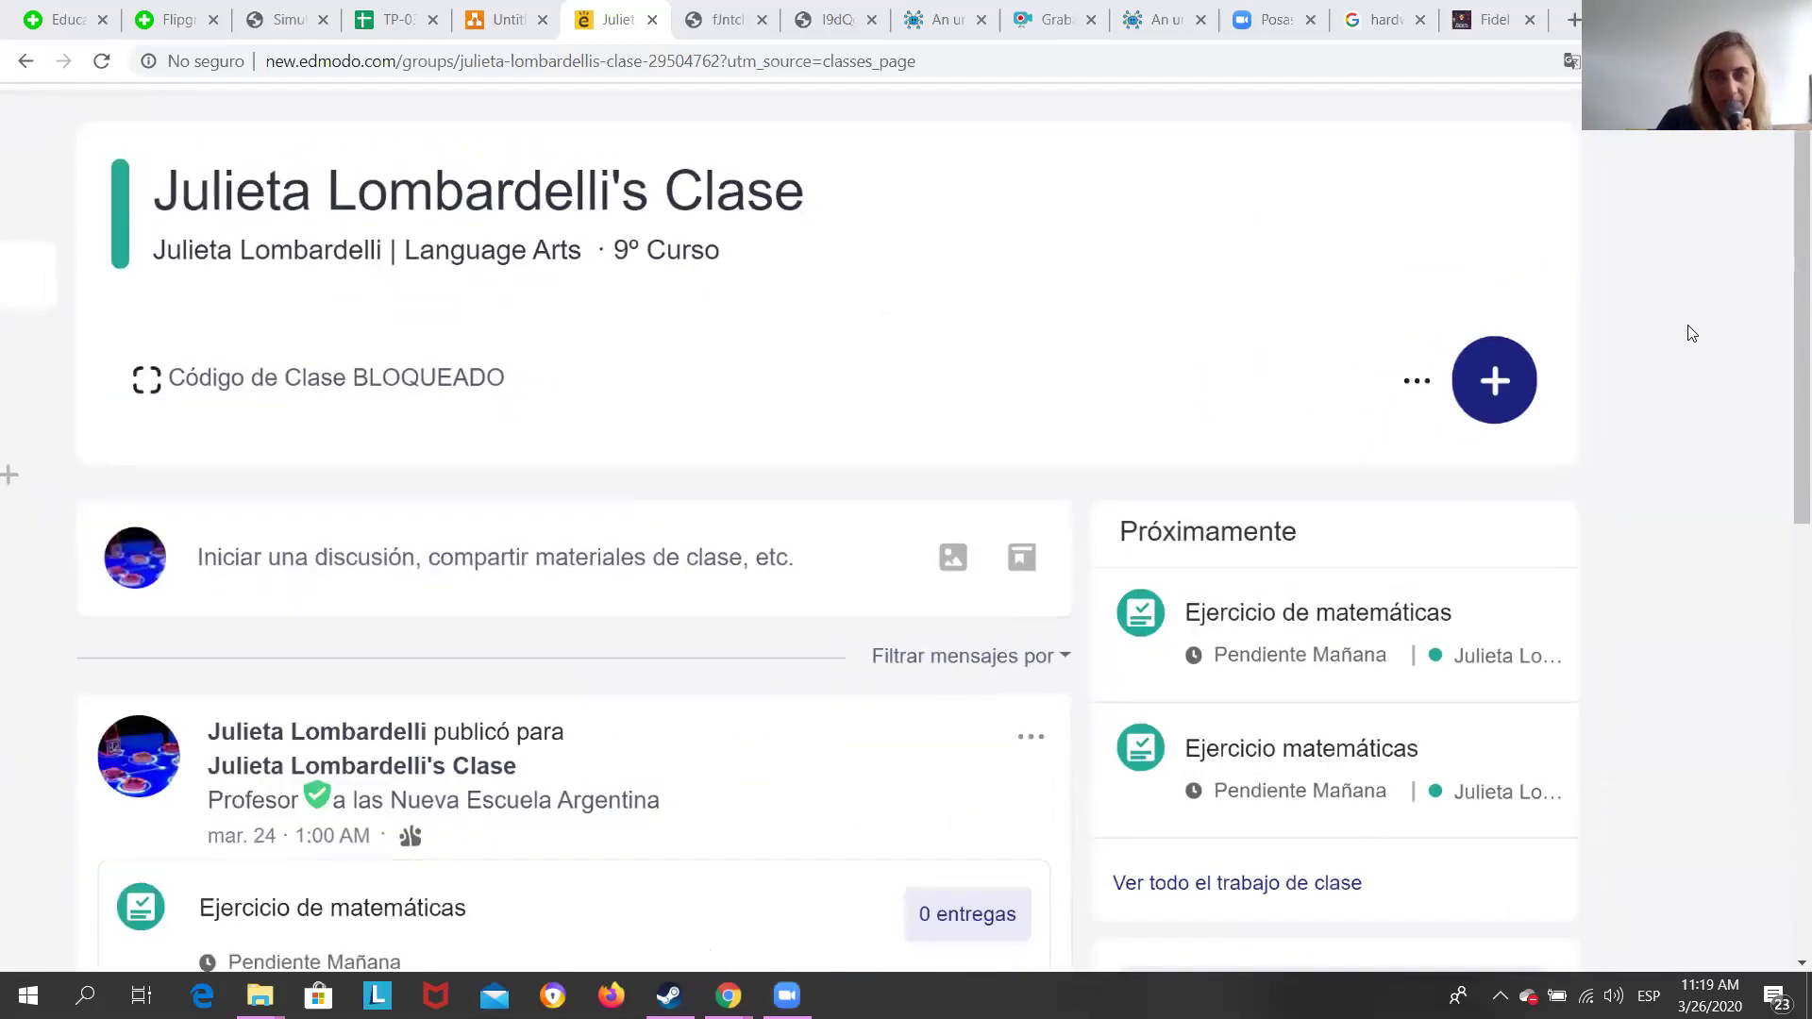
scroll(1691, 333, up, 3)
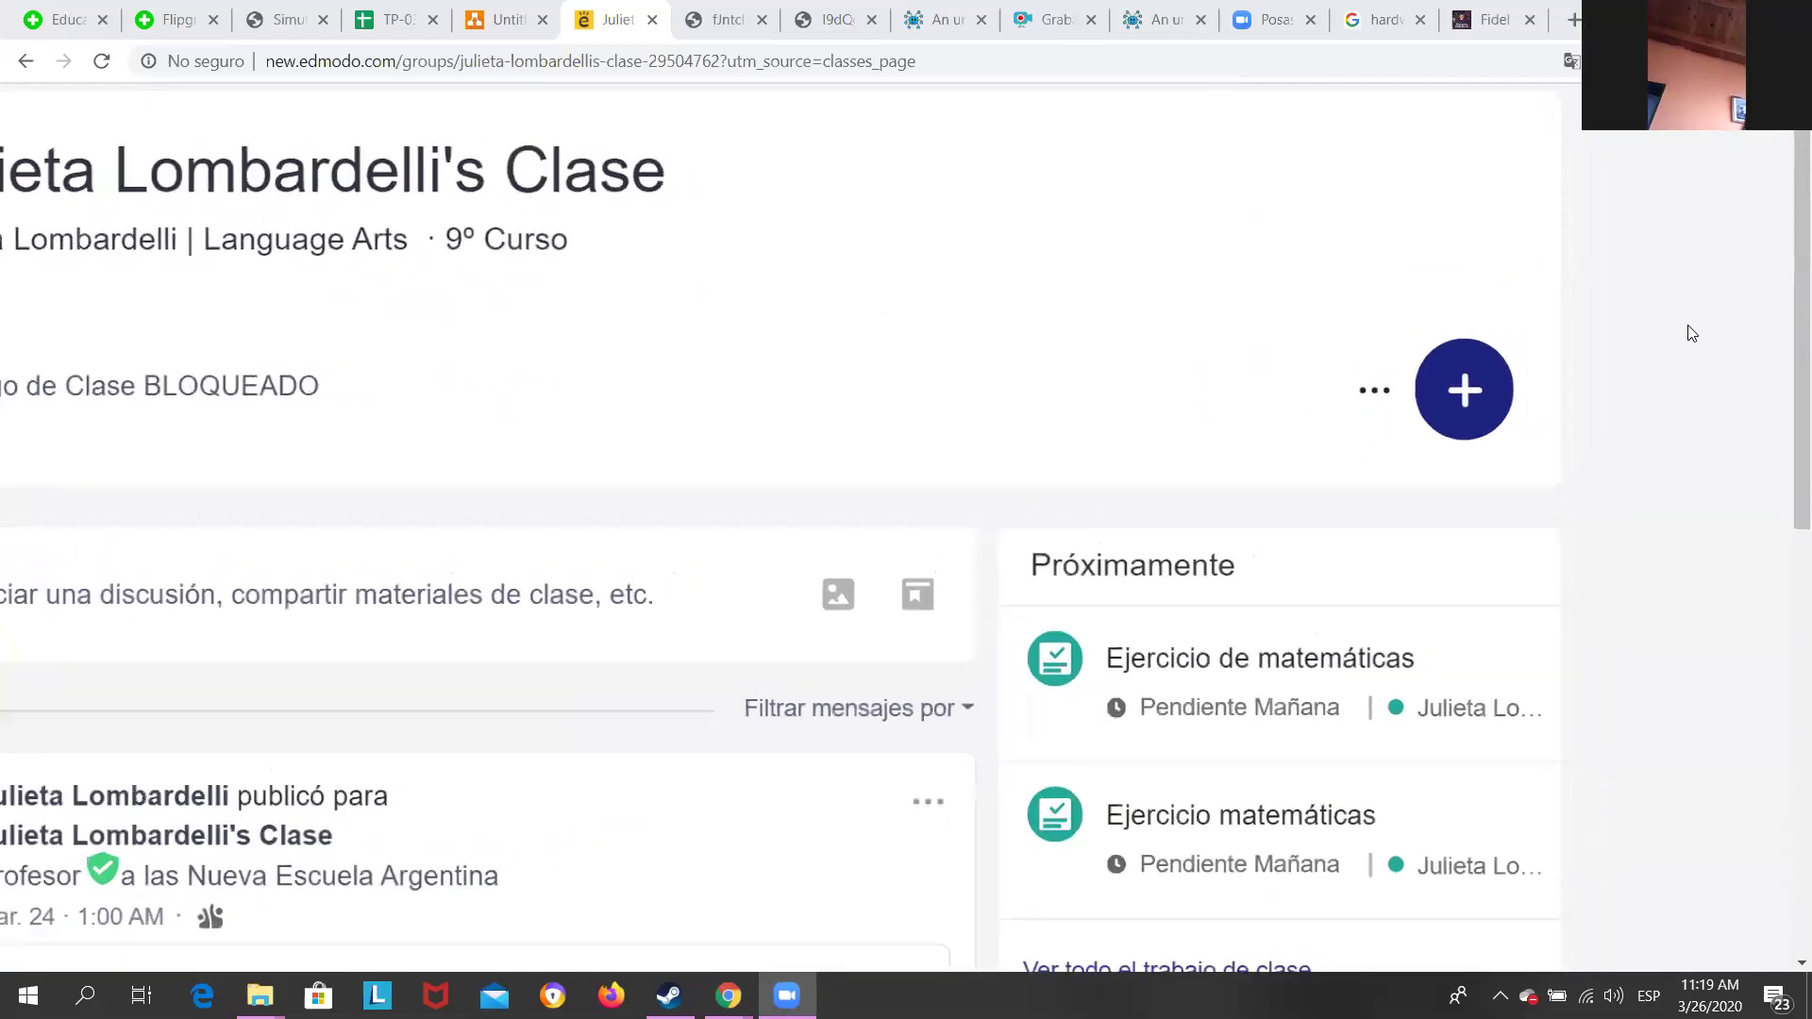
scroll(1691, 333, up, 2)
scroll(1691, 333, down, 1)
scroll(1691, 333, up, 1)
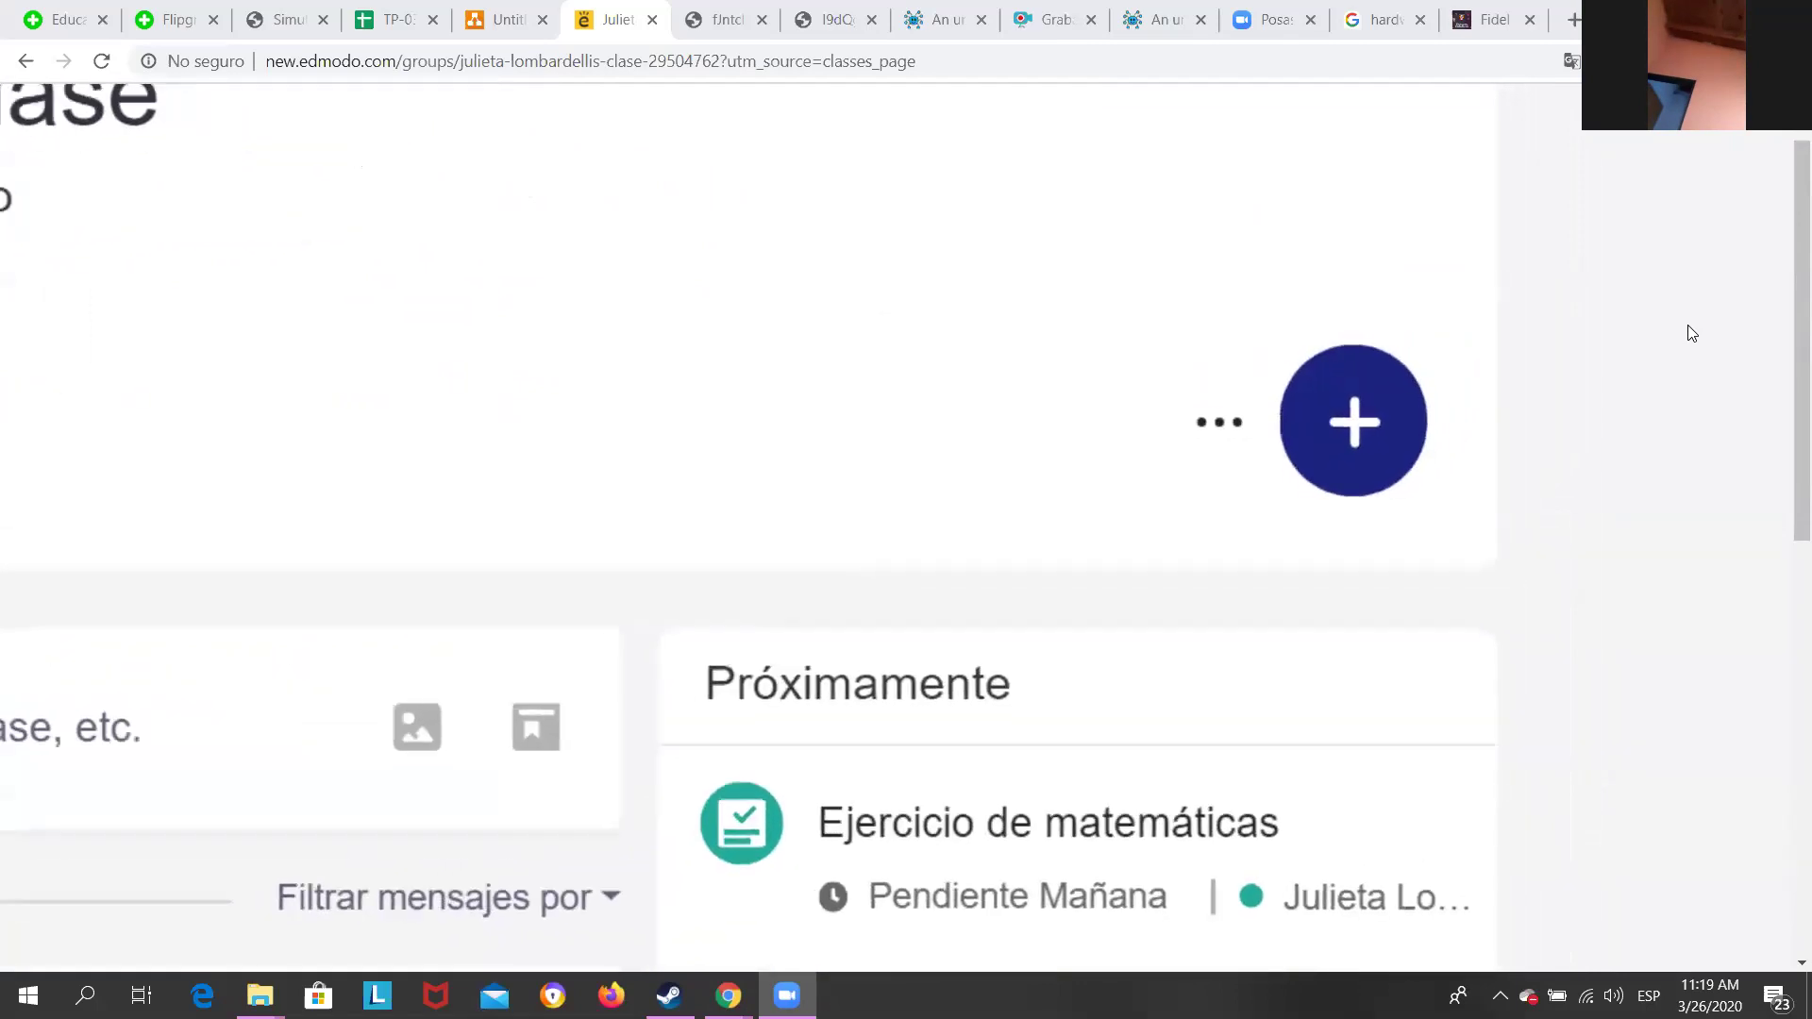
scroll(1691, 333, down, 1)
scroll(1691, 333, up, 1)
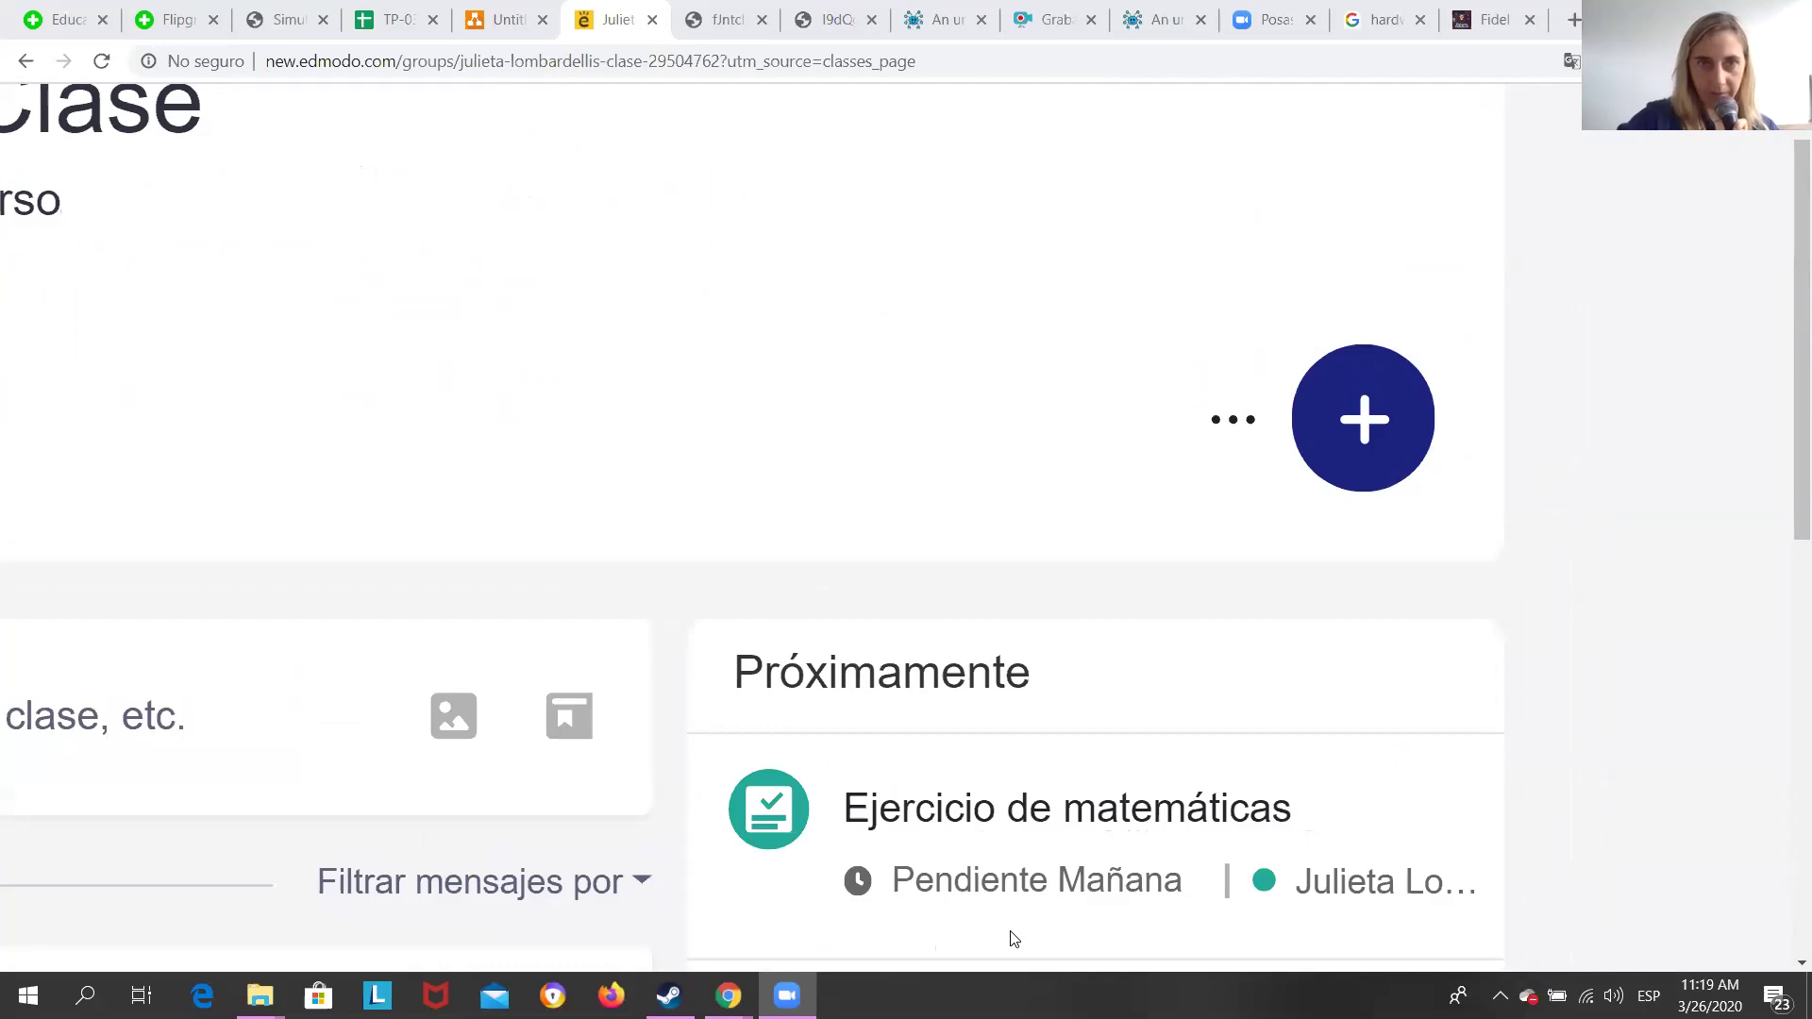
key(ctrl+plus)
key(ctrl+minus)
key(ctrl+minus)
key(ctrl+minus)
key(ctrl+minus)
key(ctrl+minus)
key(ctrl+minus)
key(ctrl+minus)
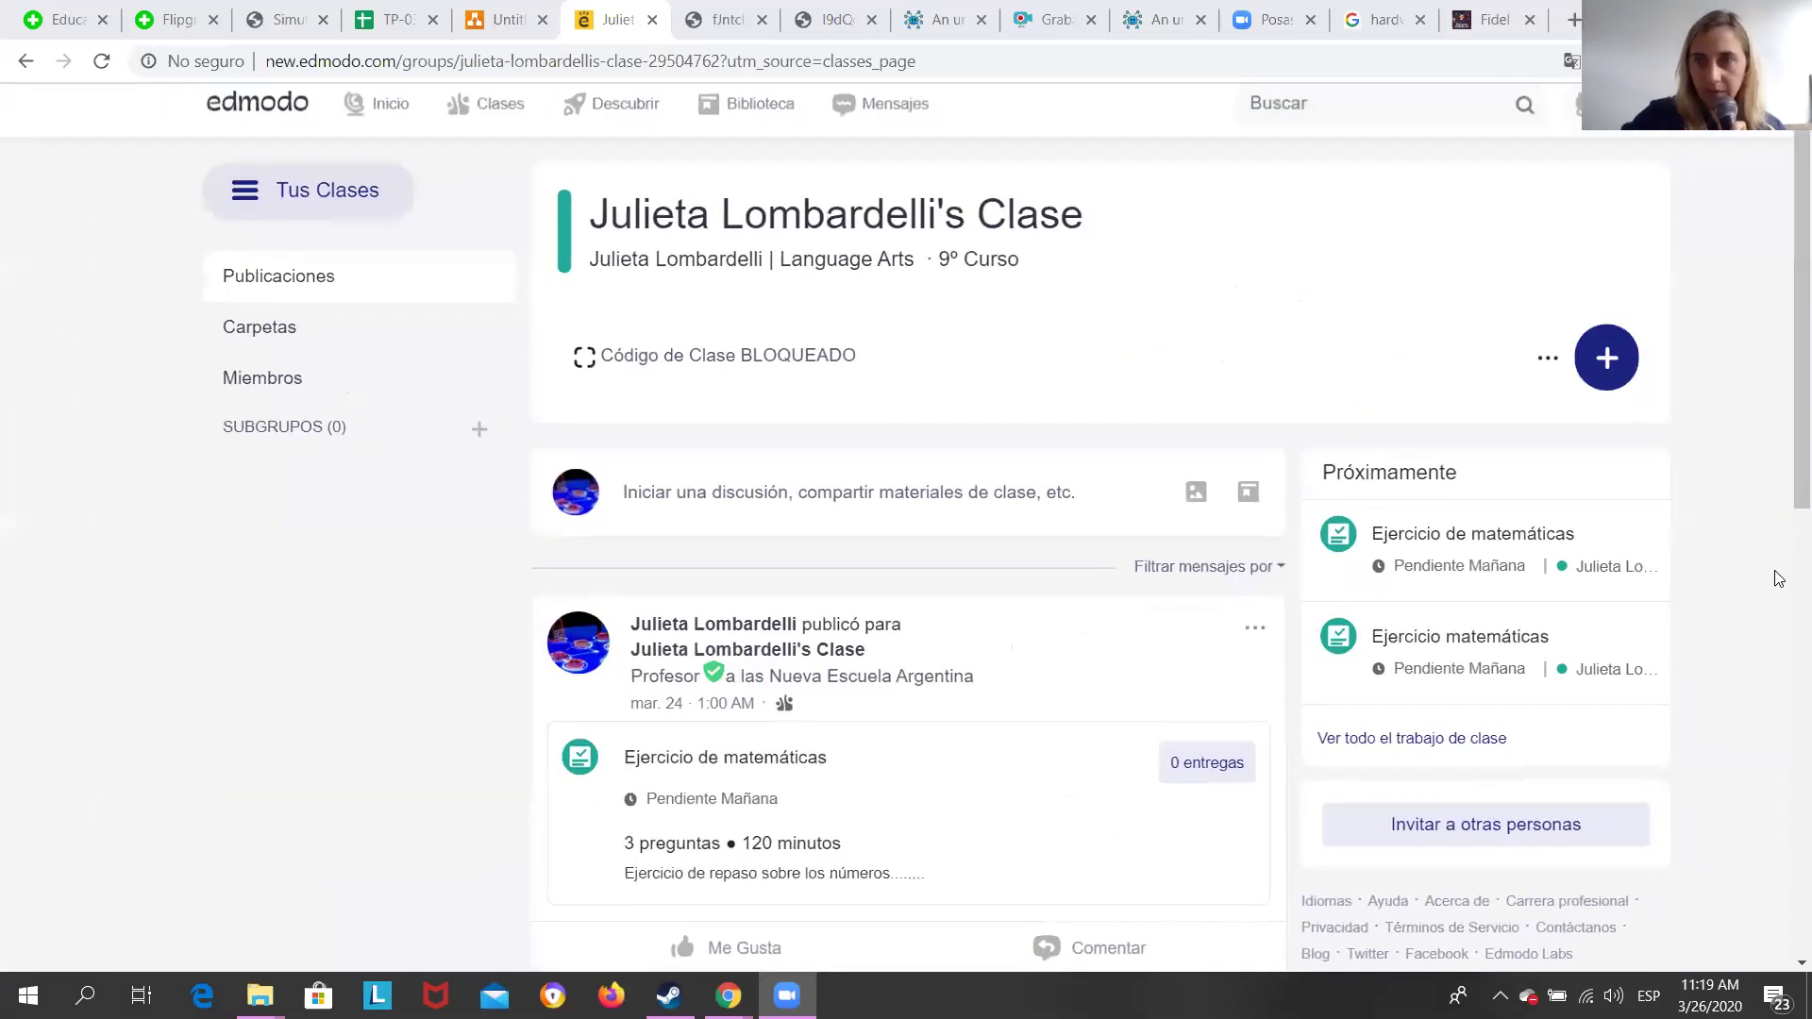
Create a new quiz (Prueba) for the class from its class page.
click(1604, 368)
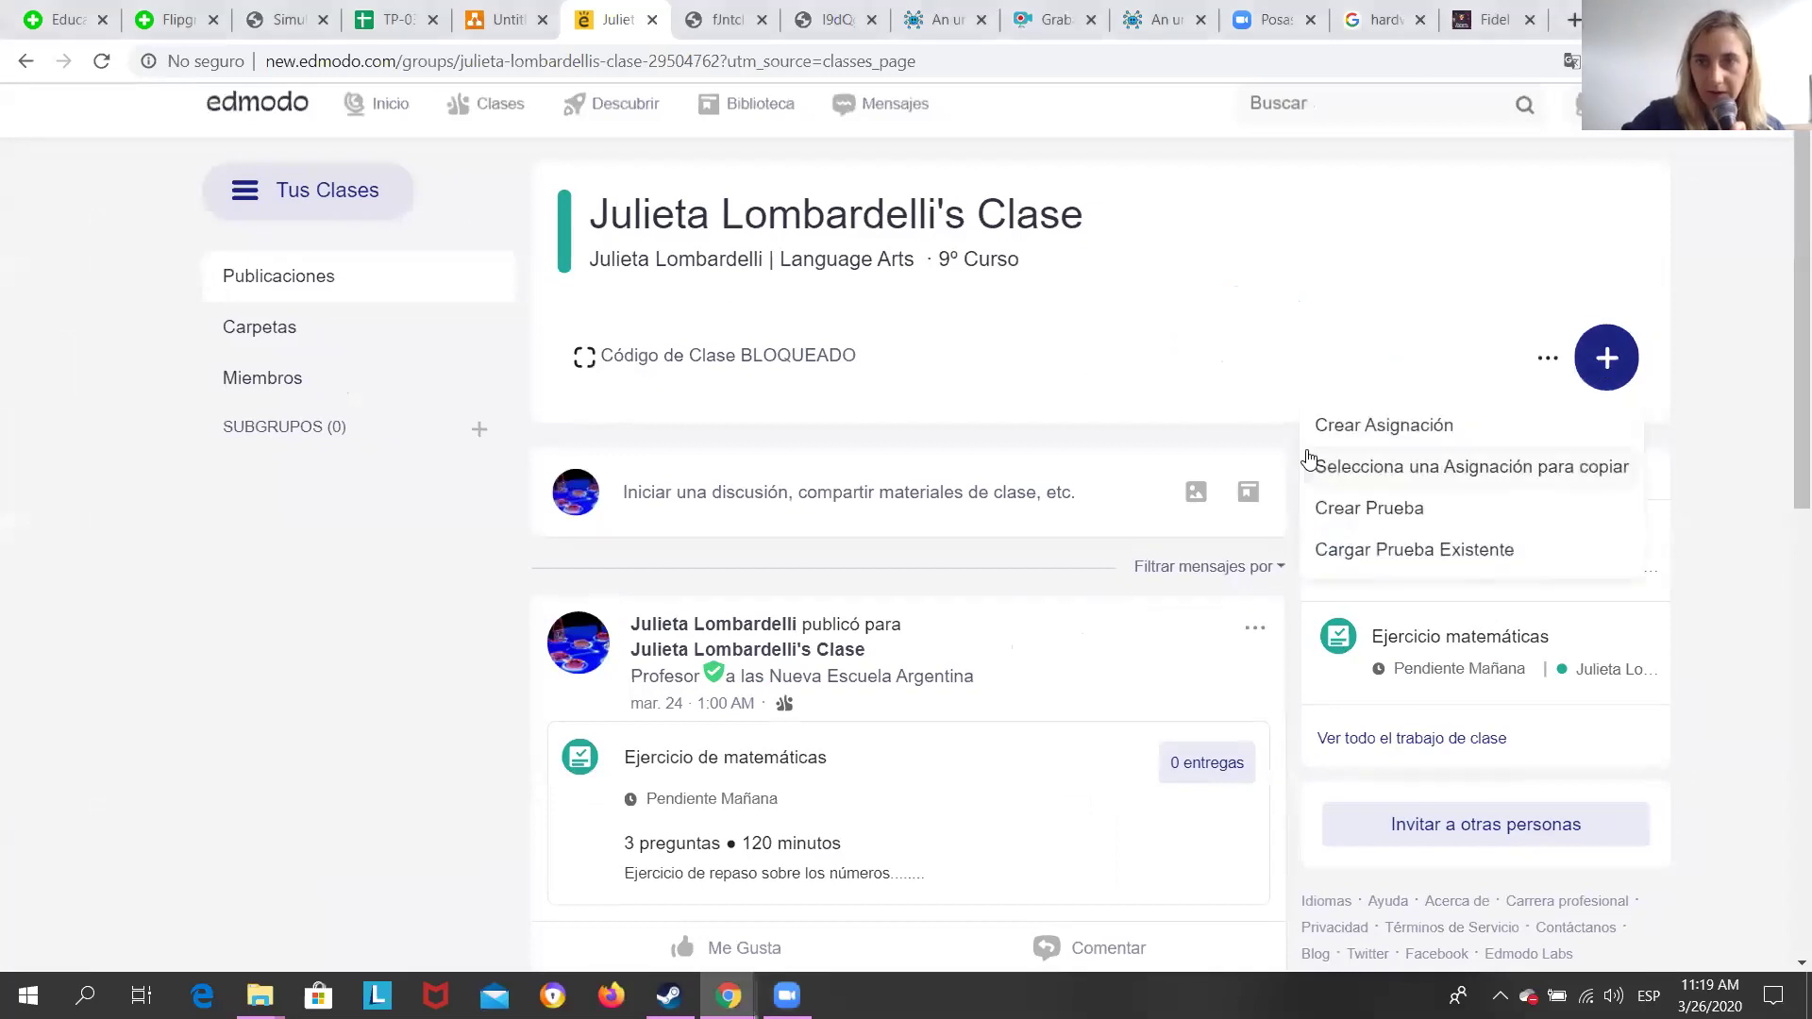
key(ctrl+plus)
key(ctrl+plus)
key(ctrl+plus)
key(ctrl+plus)
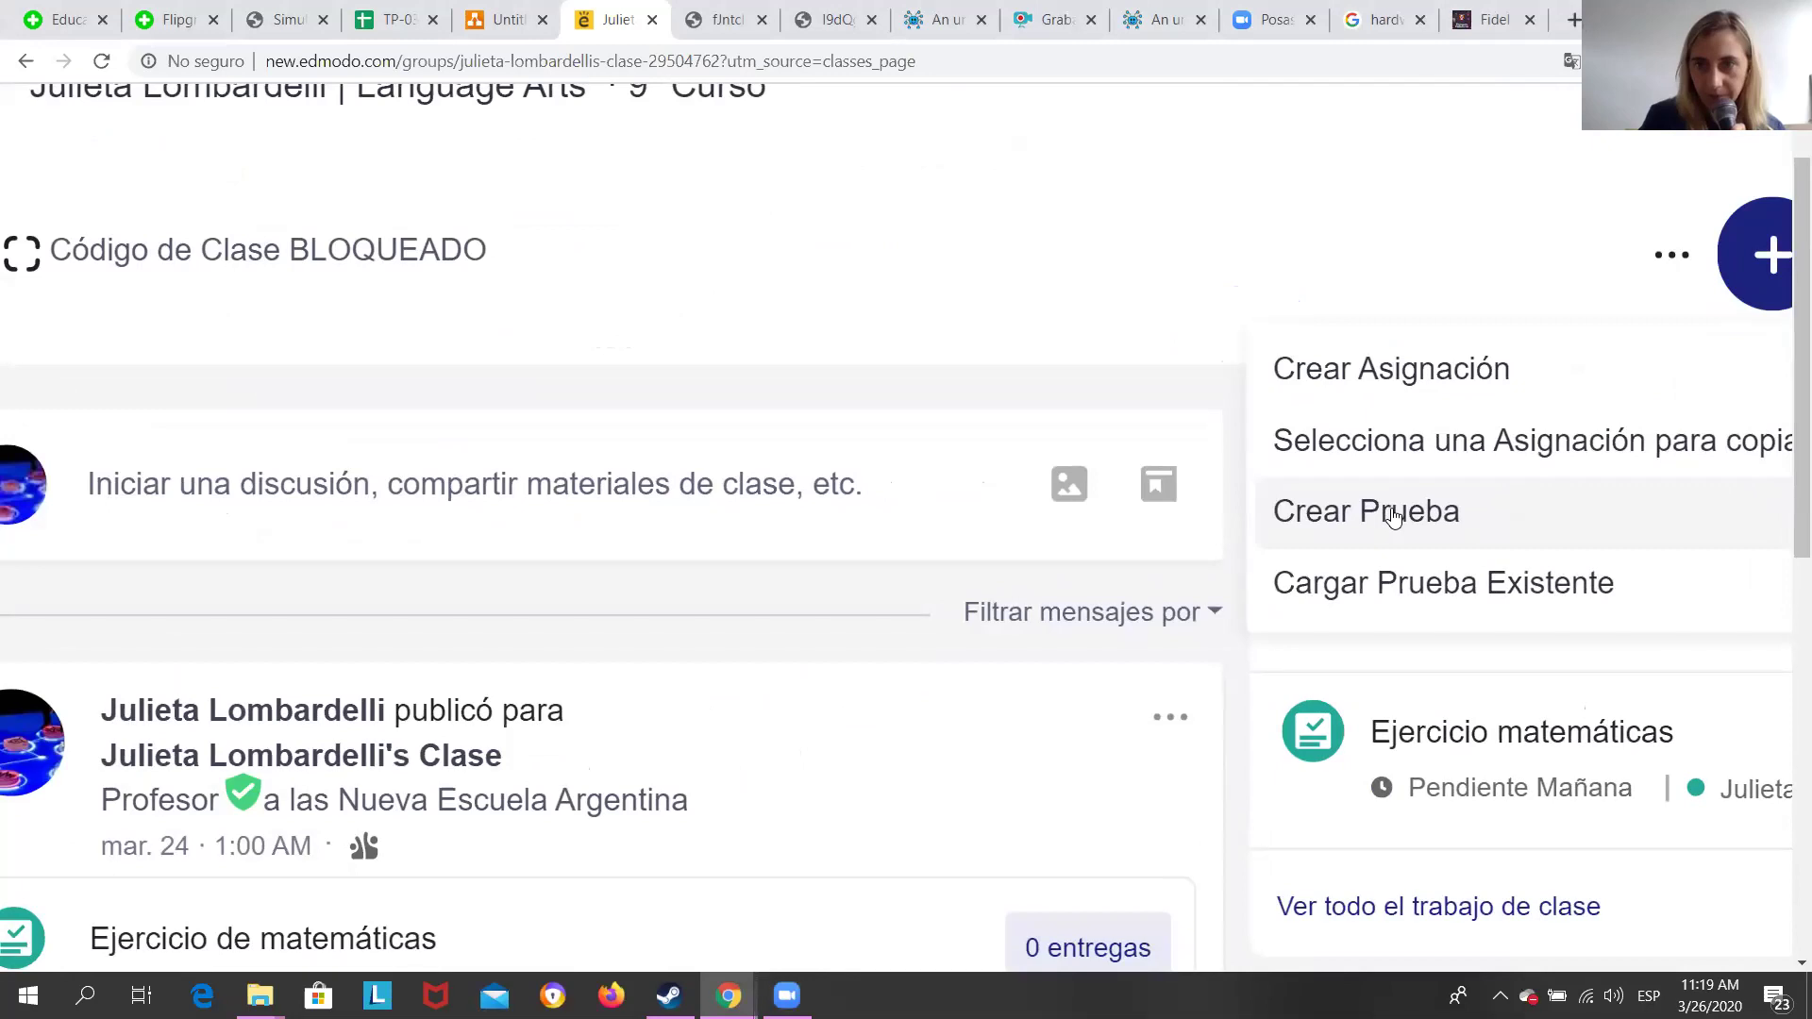
click(1394, 514)
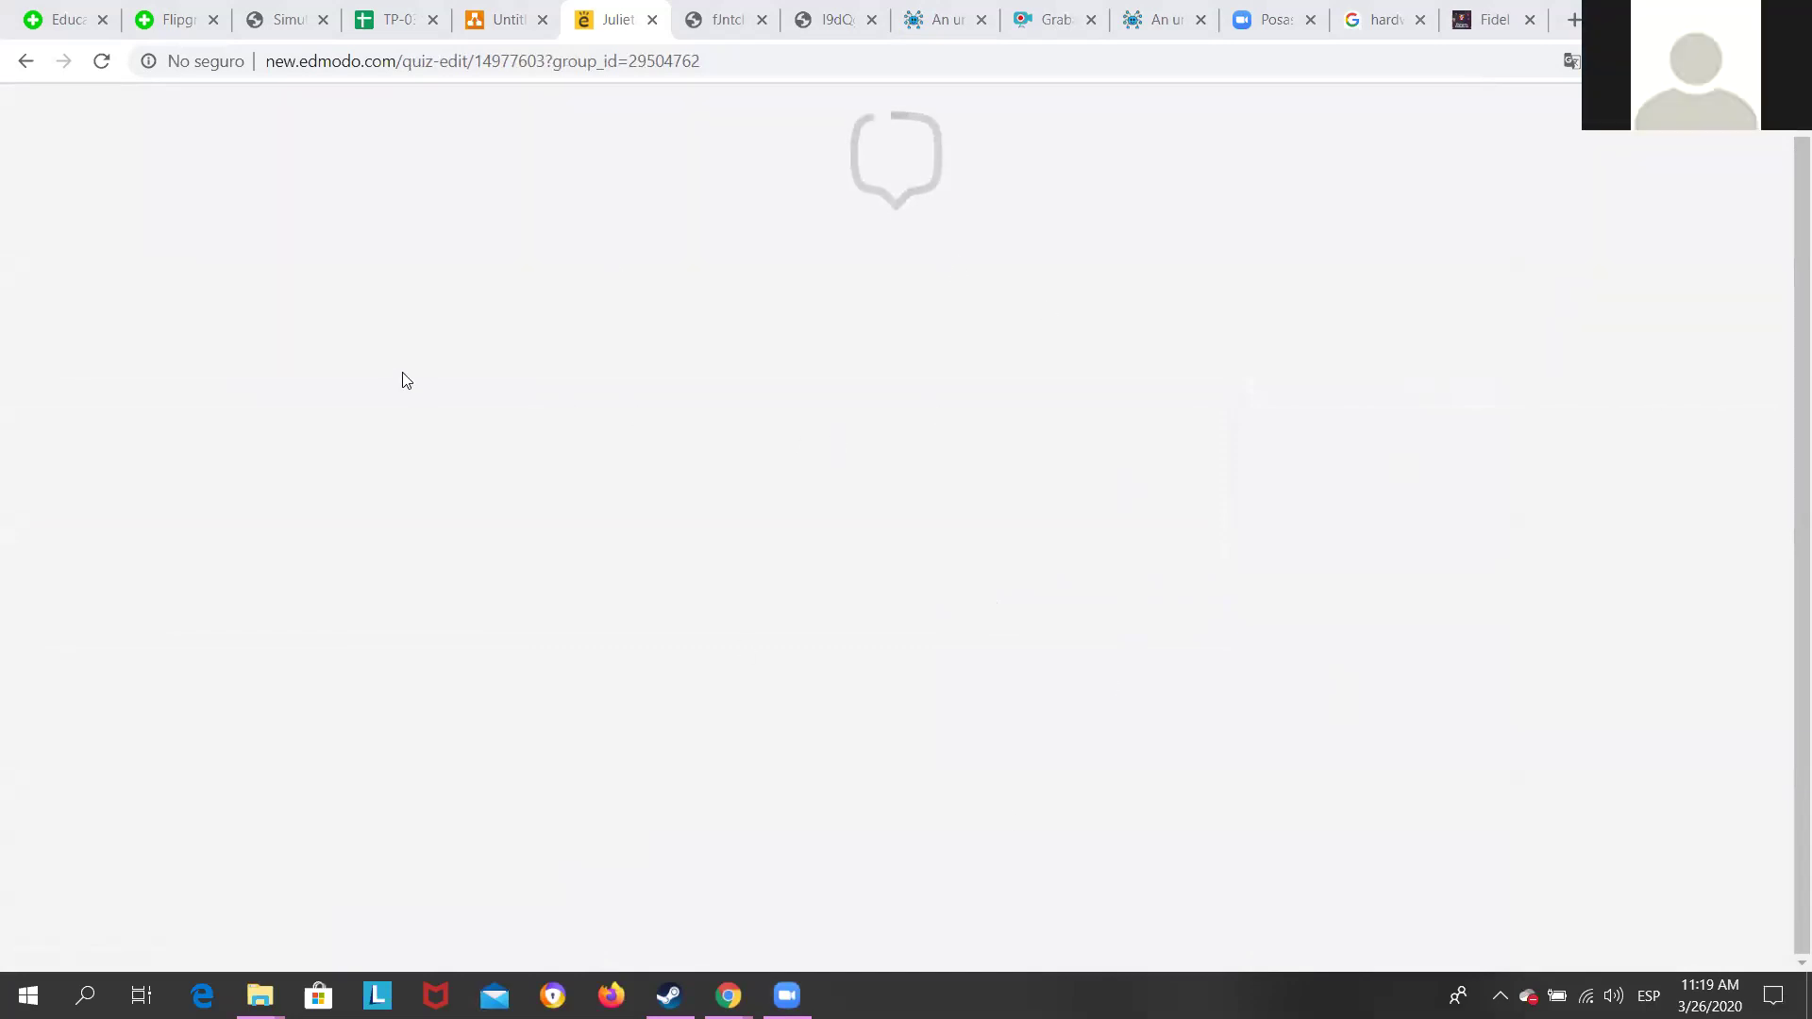
mouse_move(669, 996)
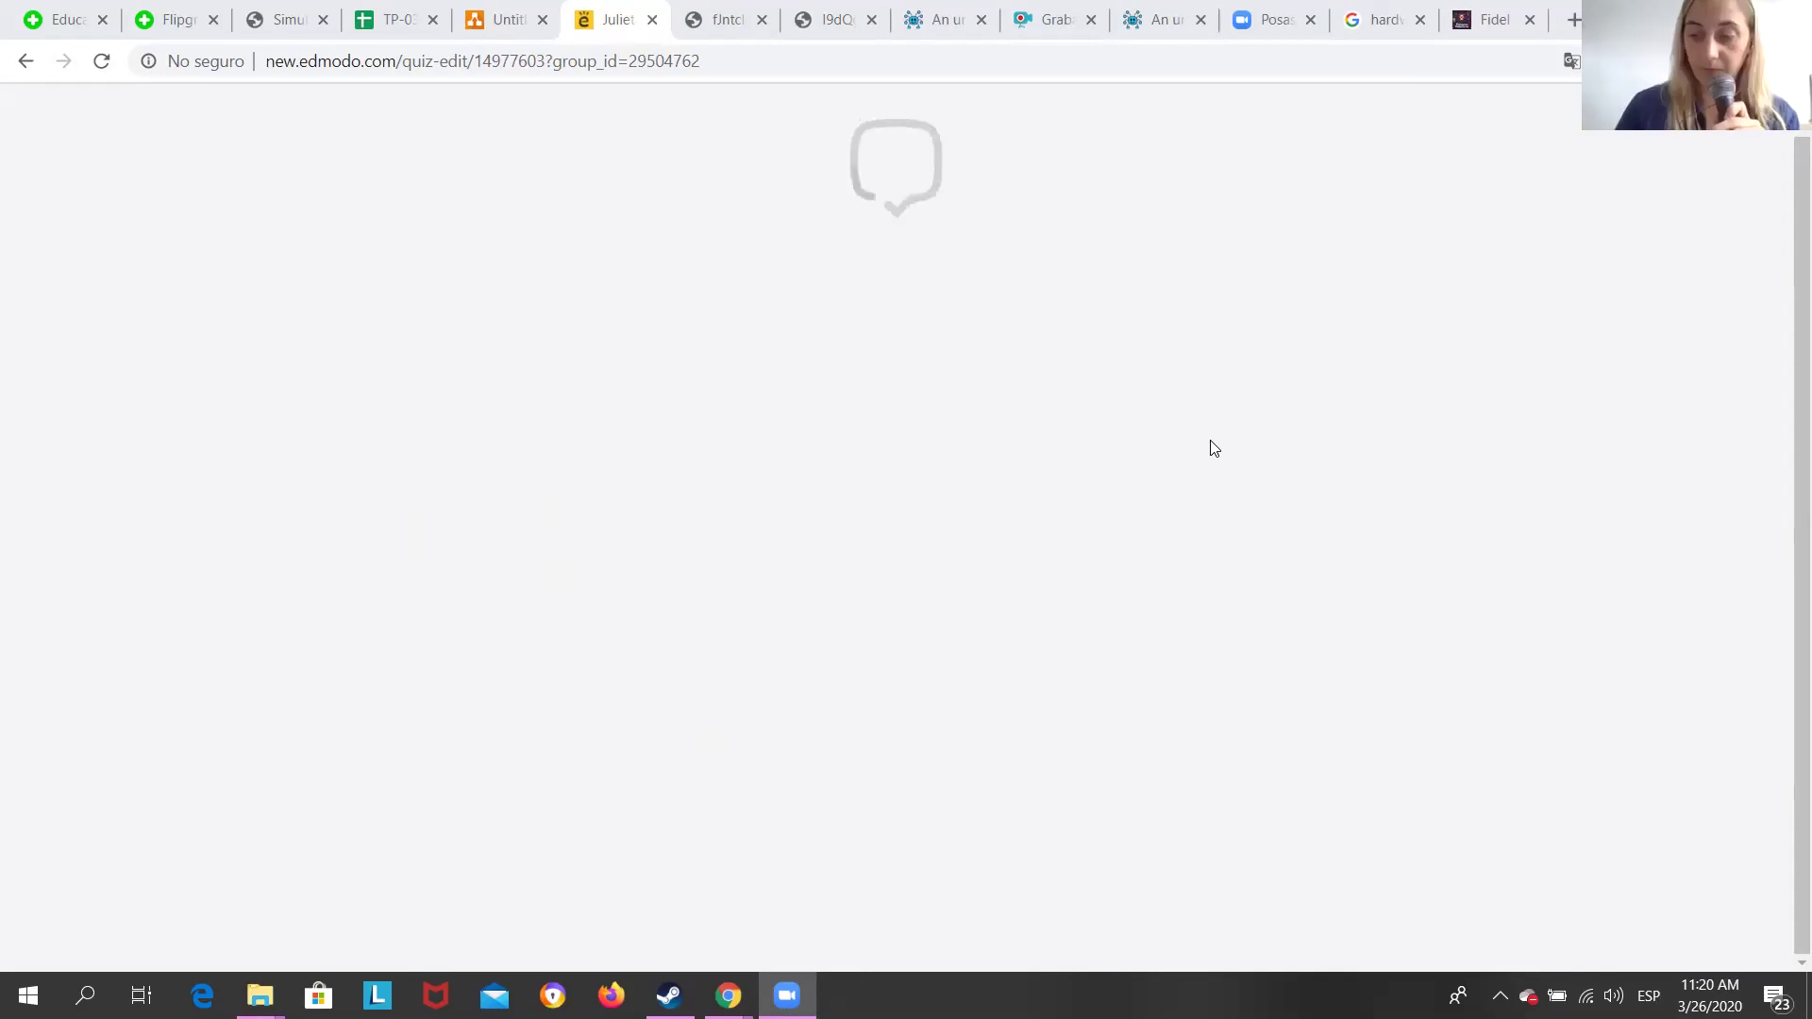
Open the Funbrain Vine Time game page, funbrain.com/games/vine-time, in a new browser tab.
click(1572, 21)
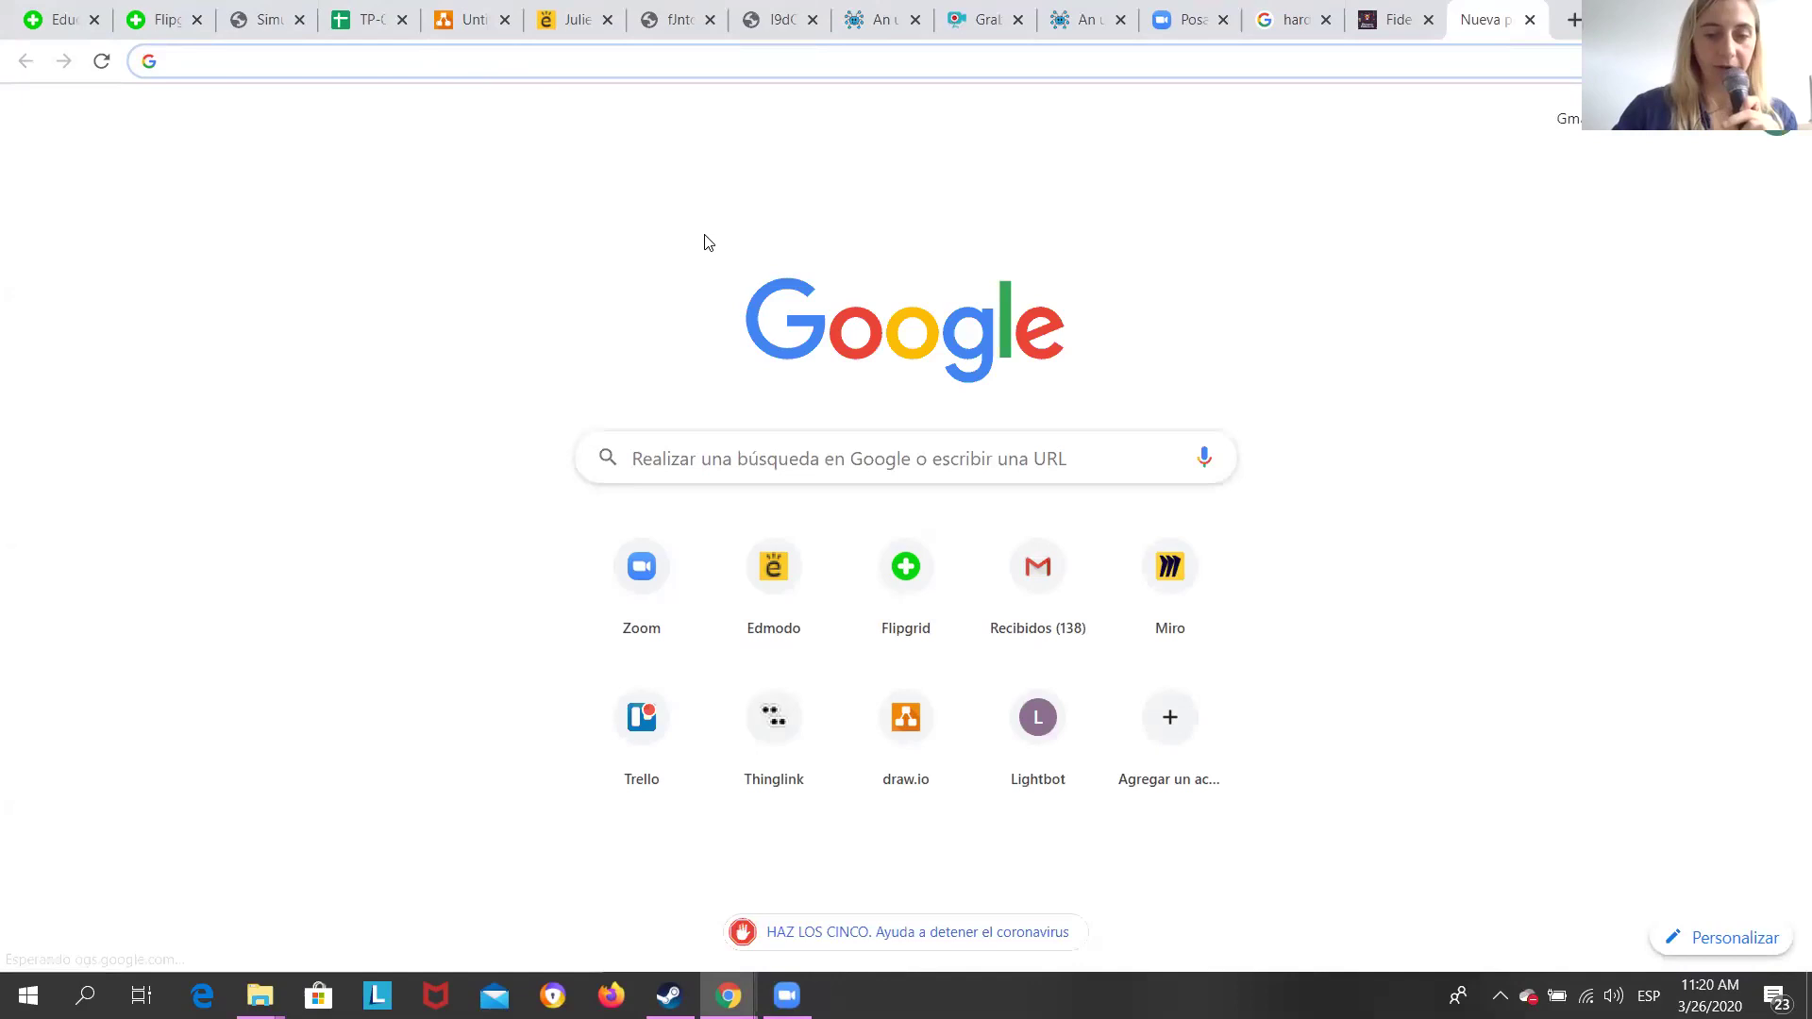
text(funbrain.com/games/vine-time)
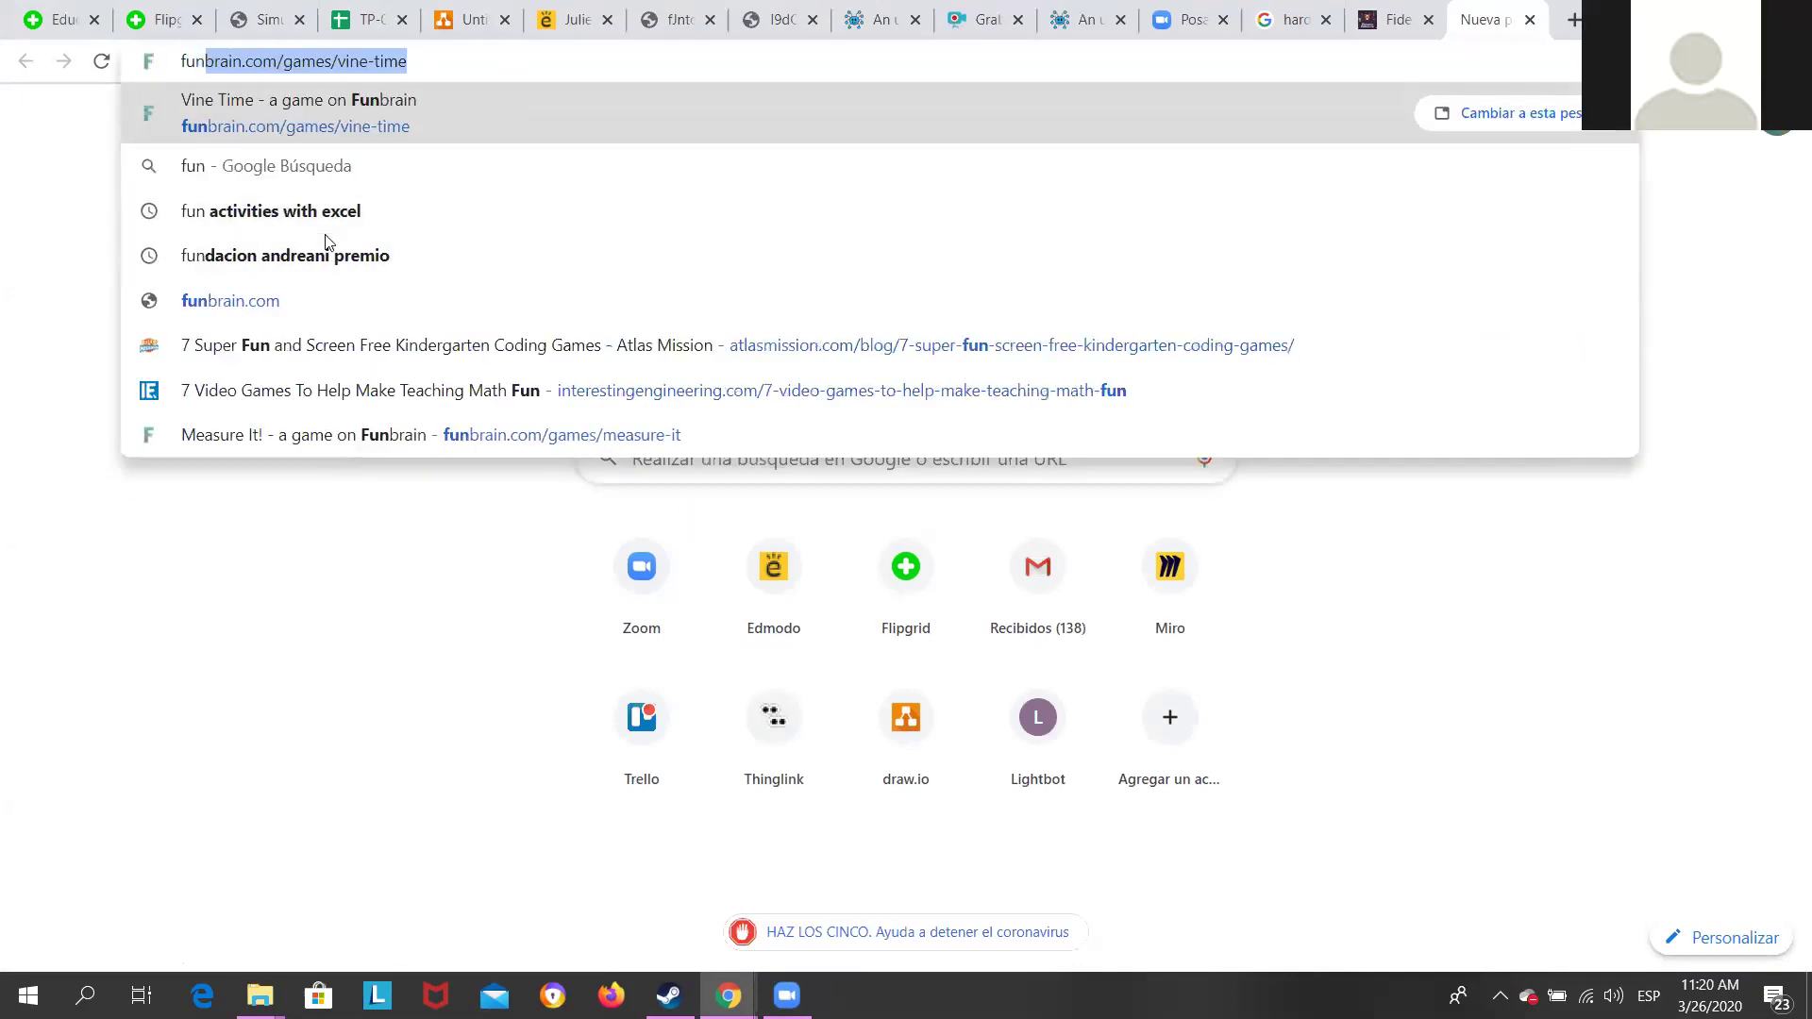
click(359, 127)
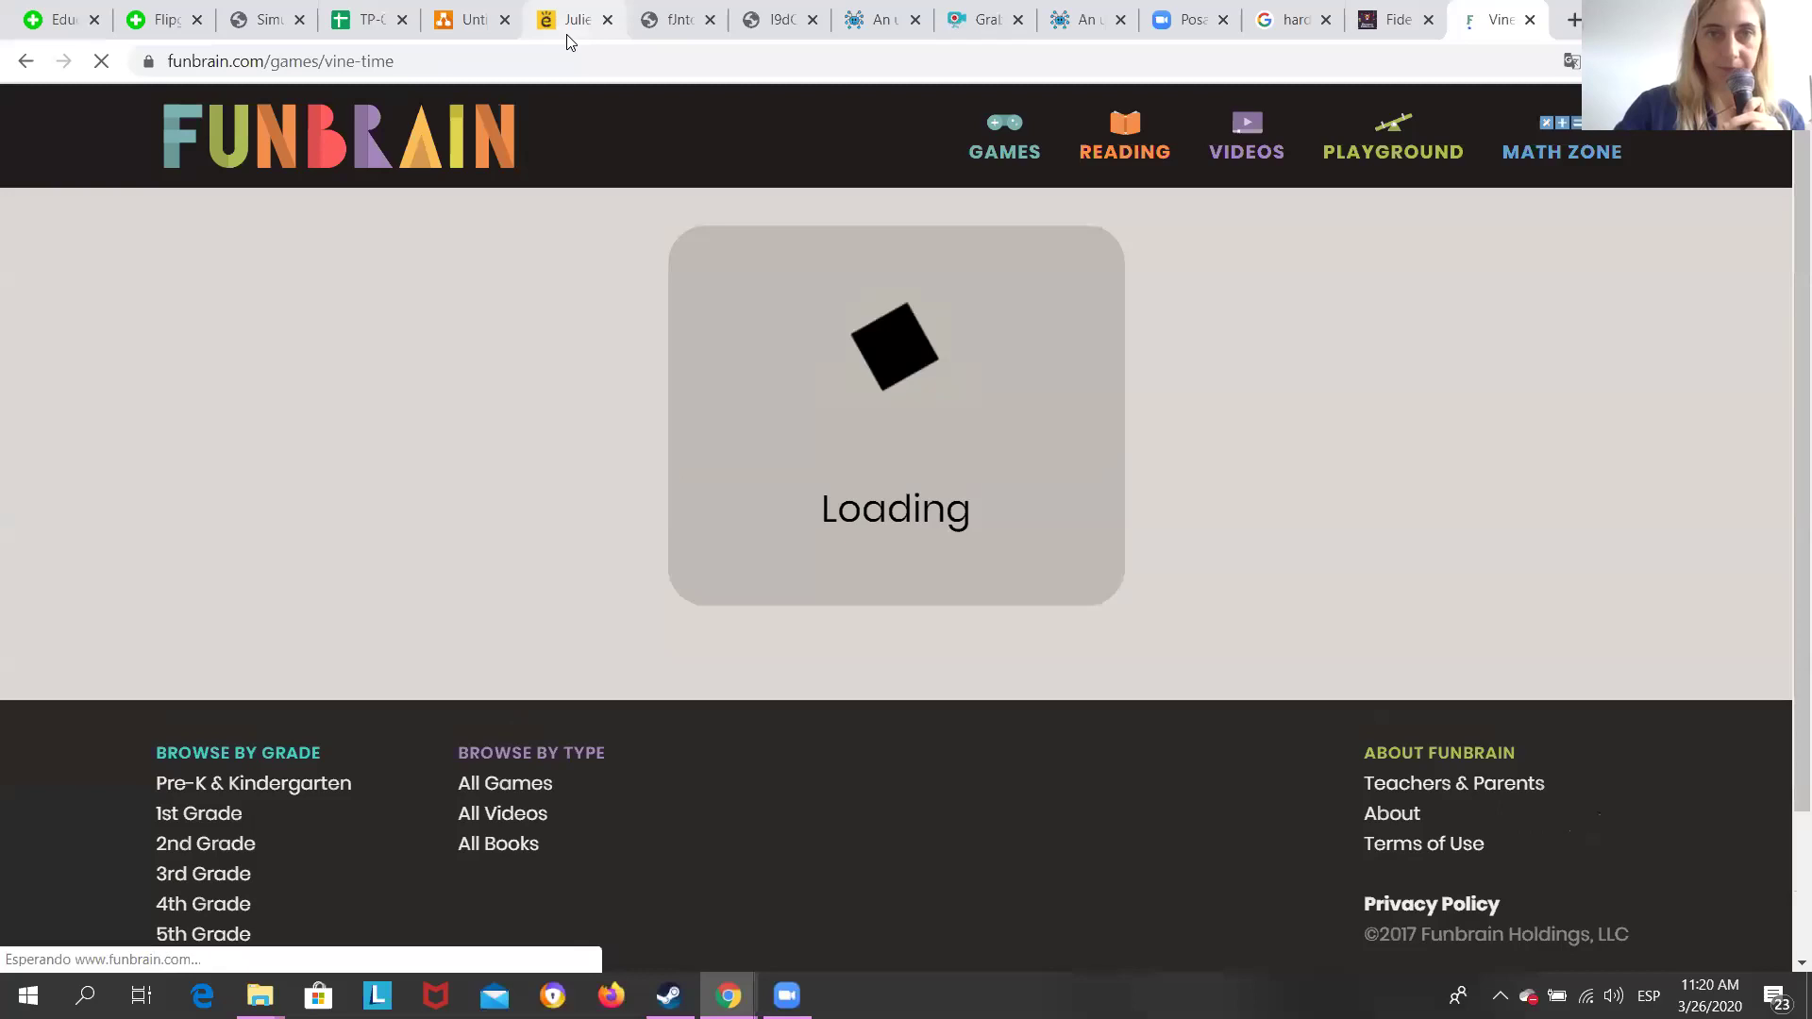
Return to the Edmodo quiz editor, reload it, and title the quiz "matematicas".
click(571, 20)
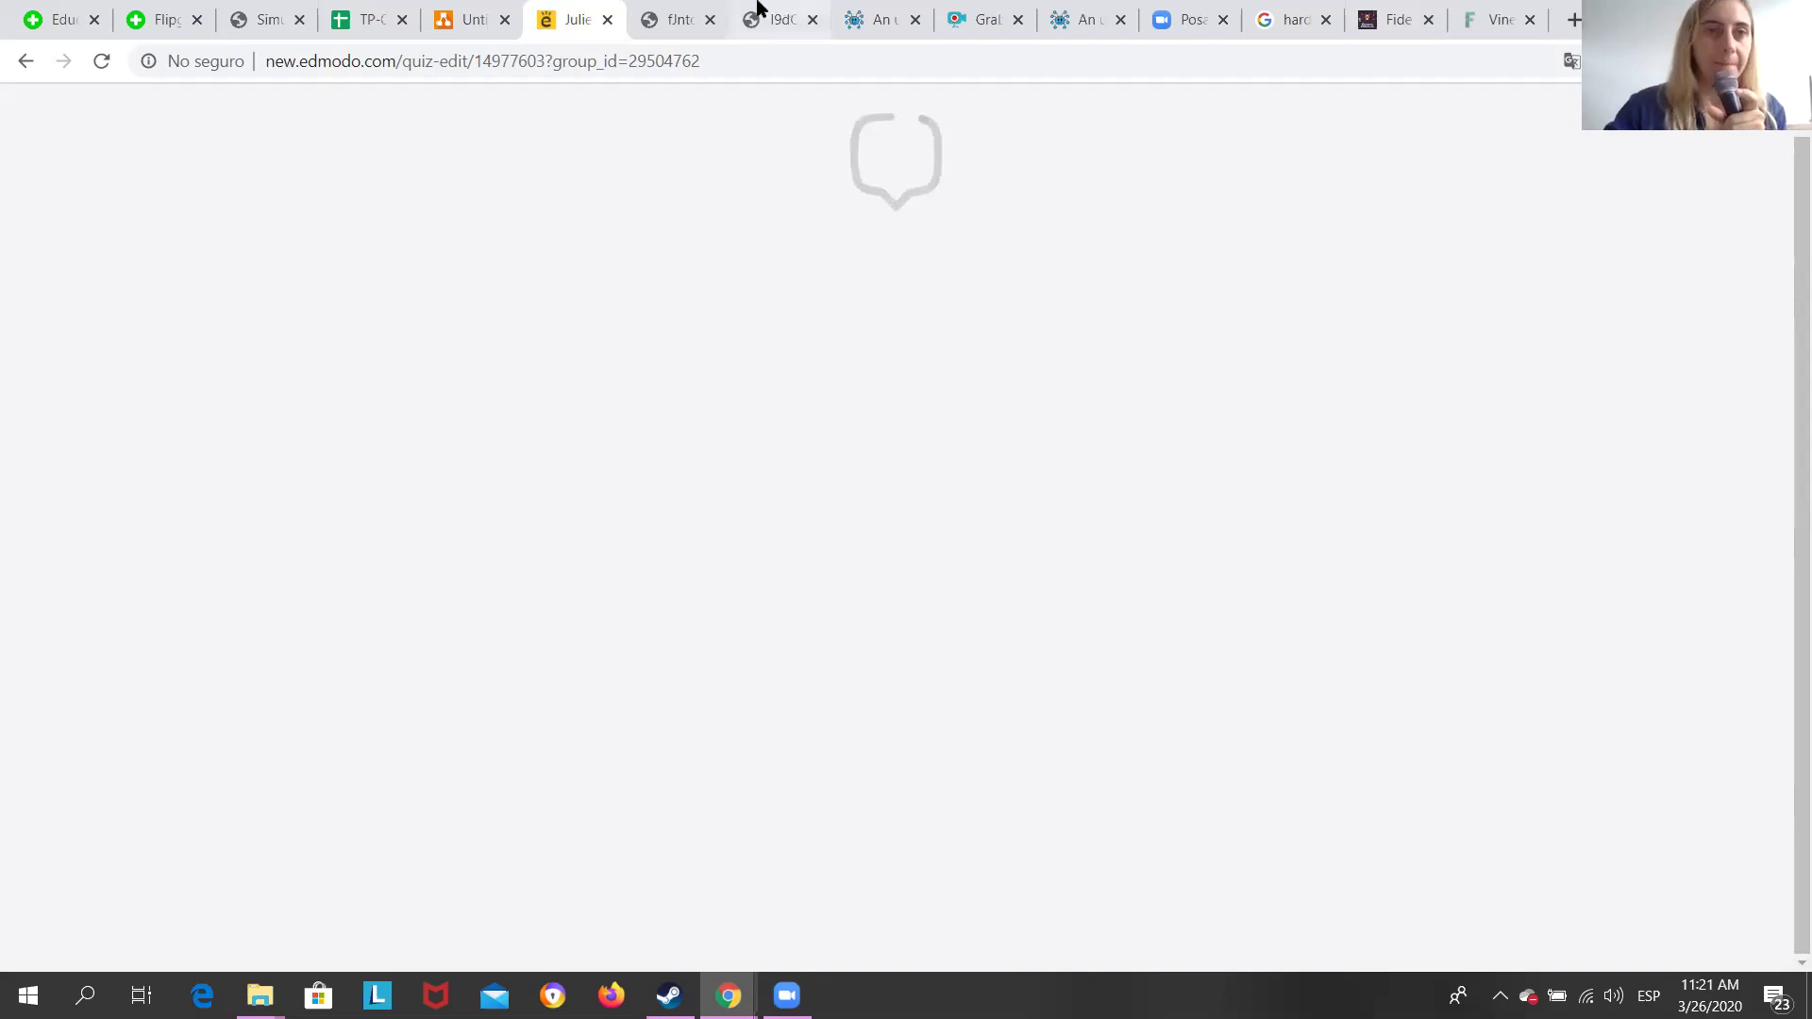
click(101, 62)
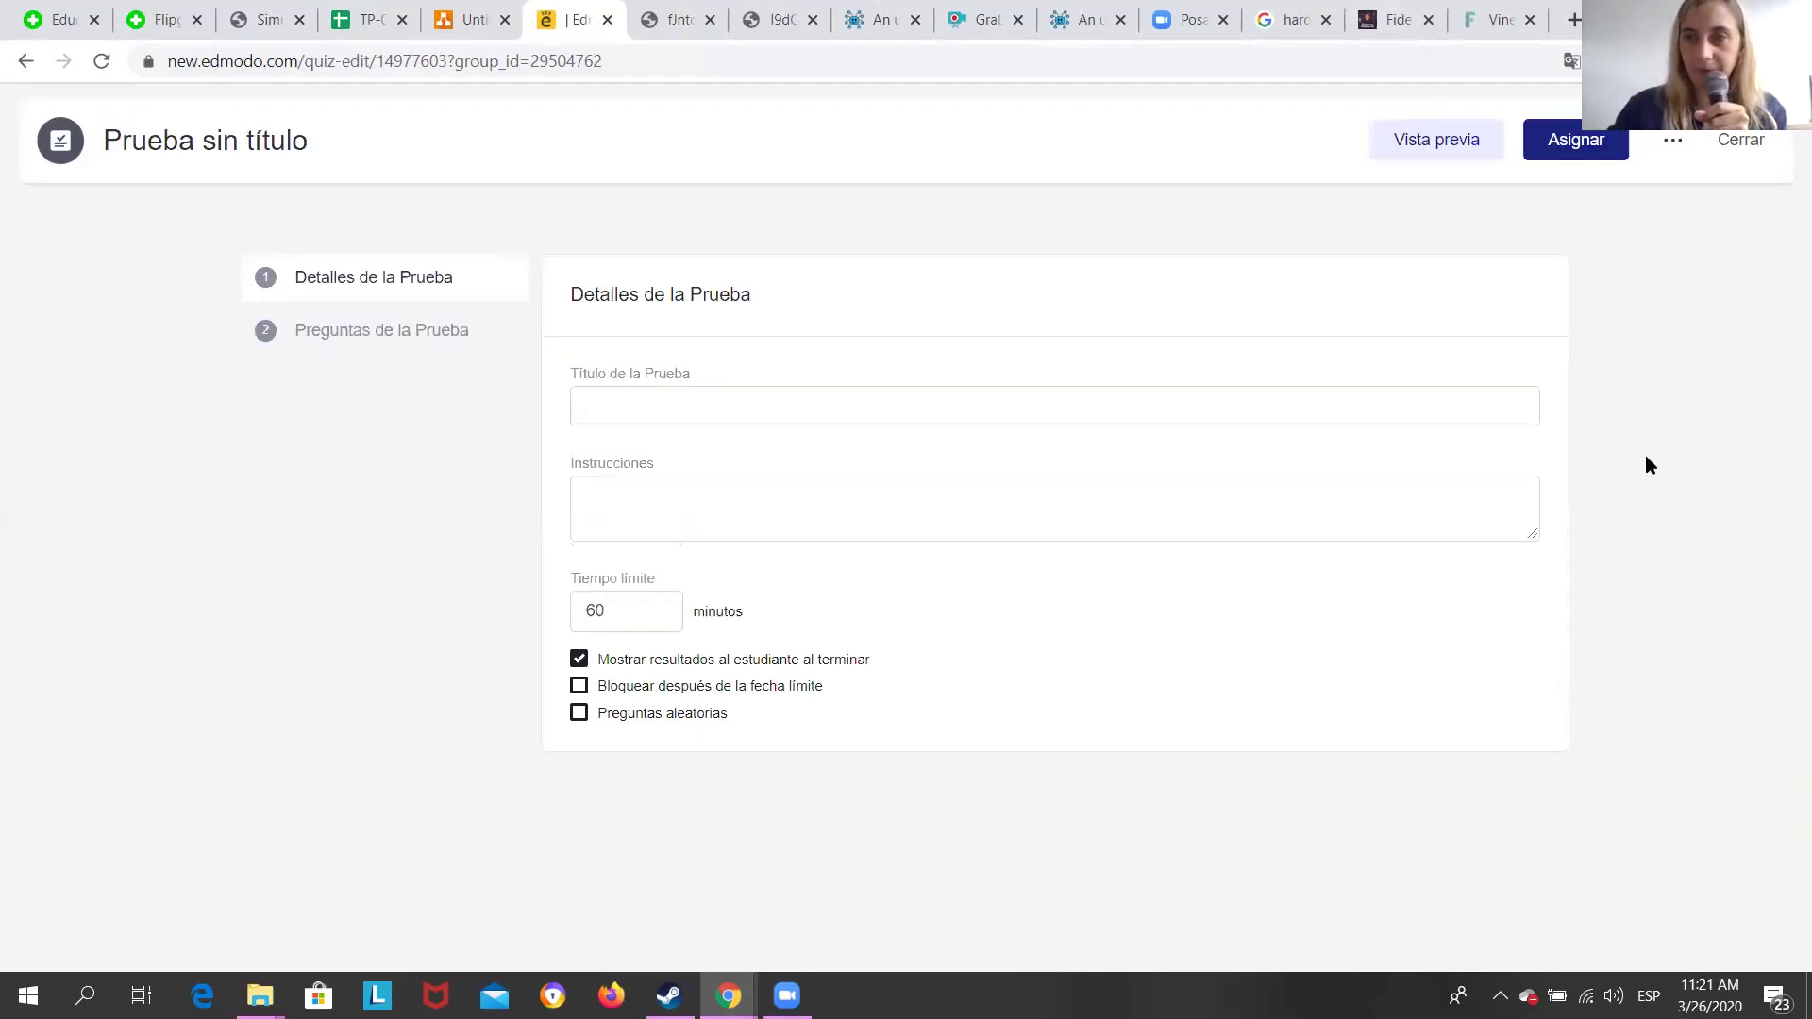
click(723, 409)
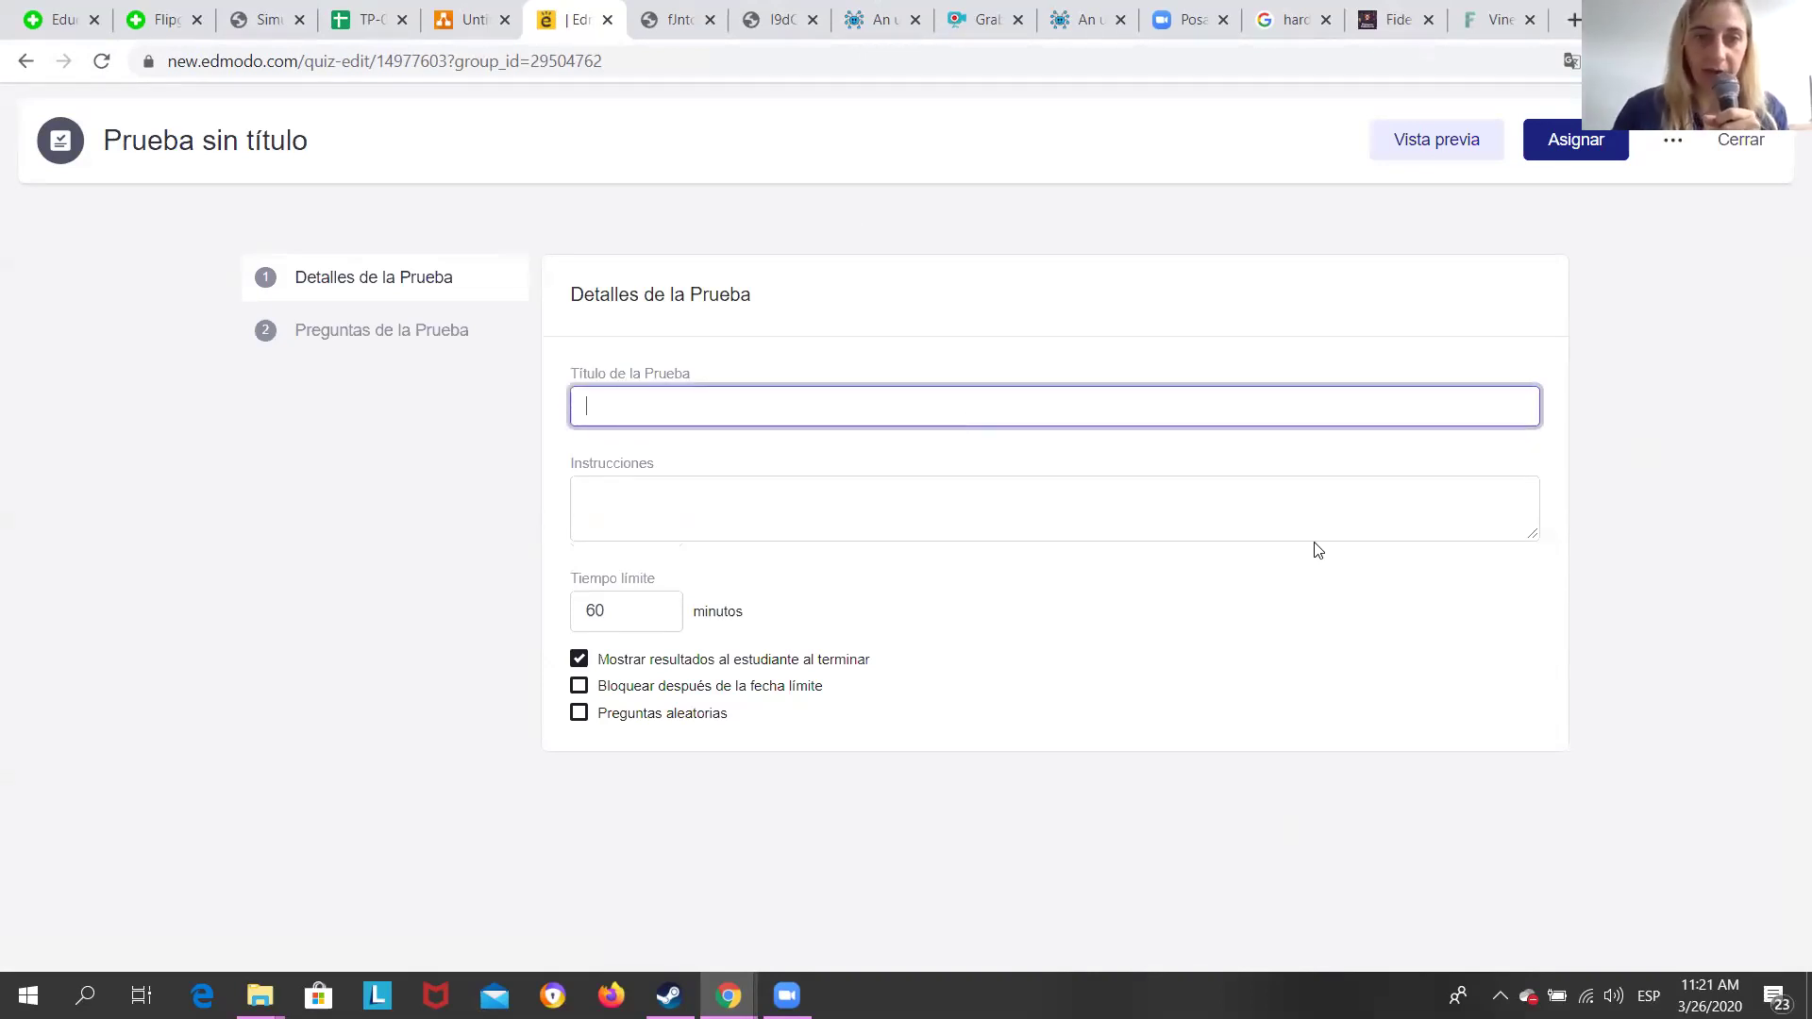
text(mate)
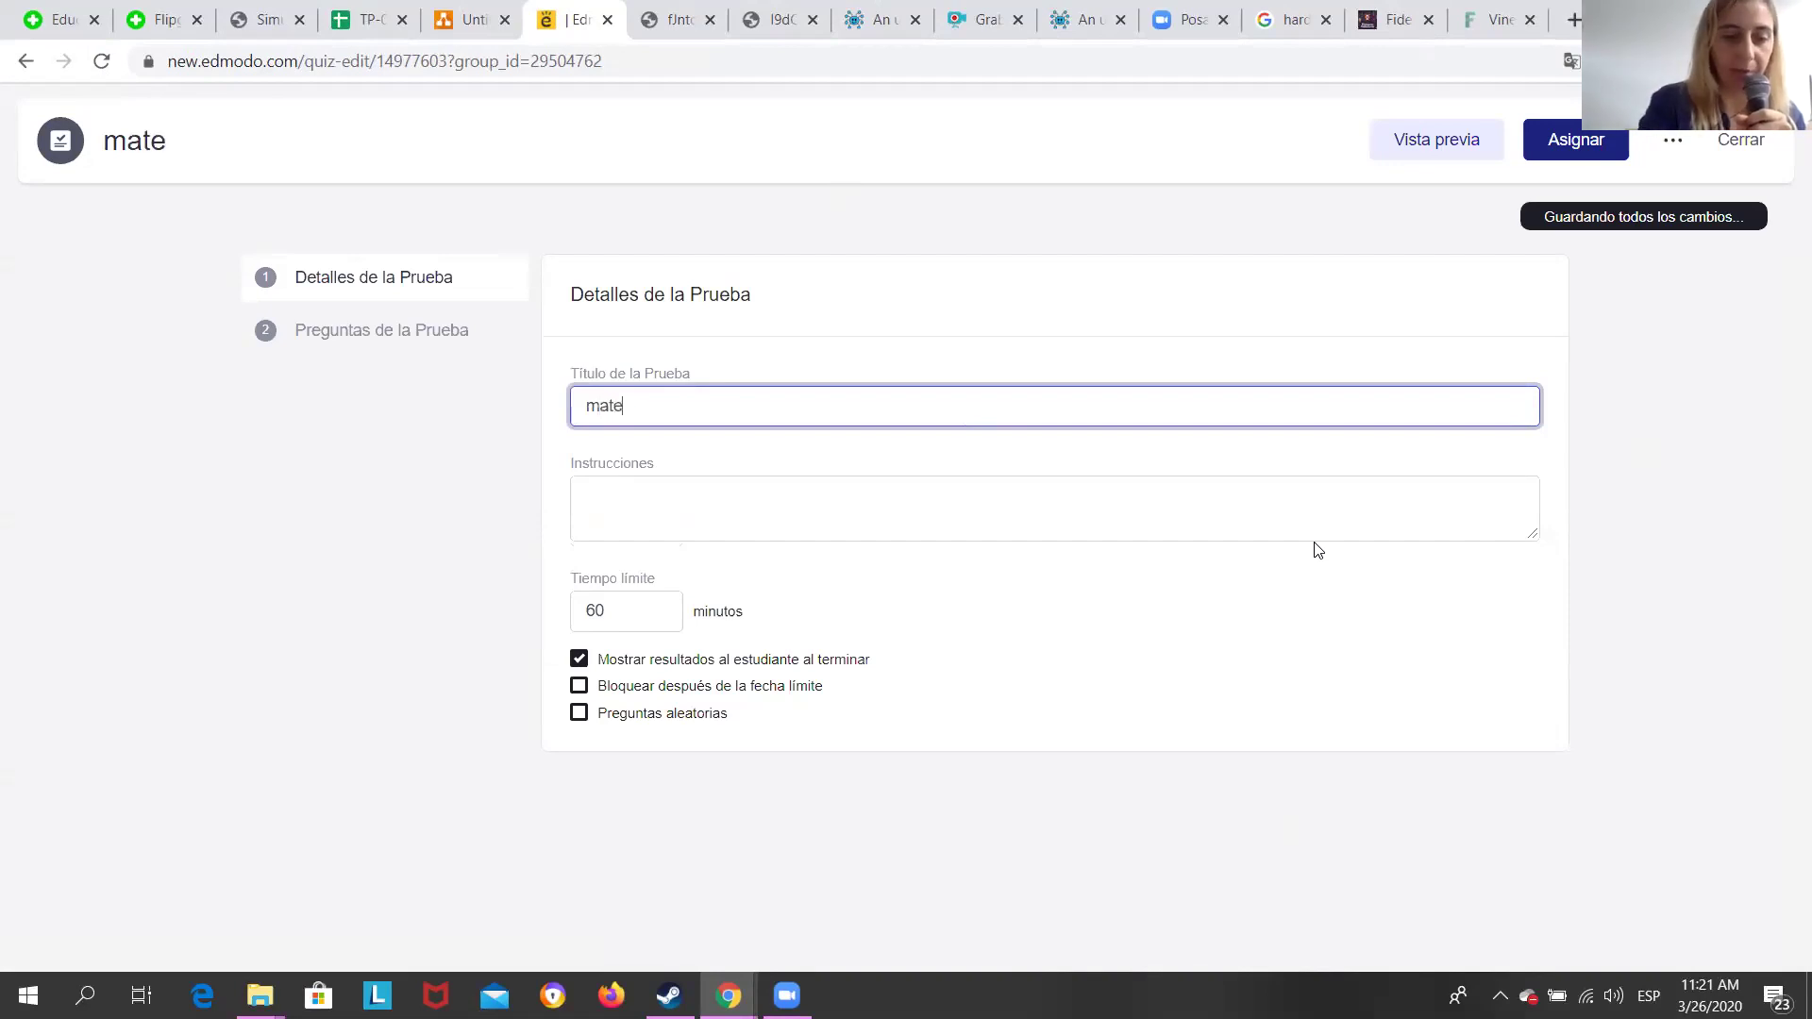
text(maticaa)
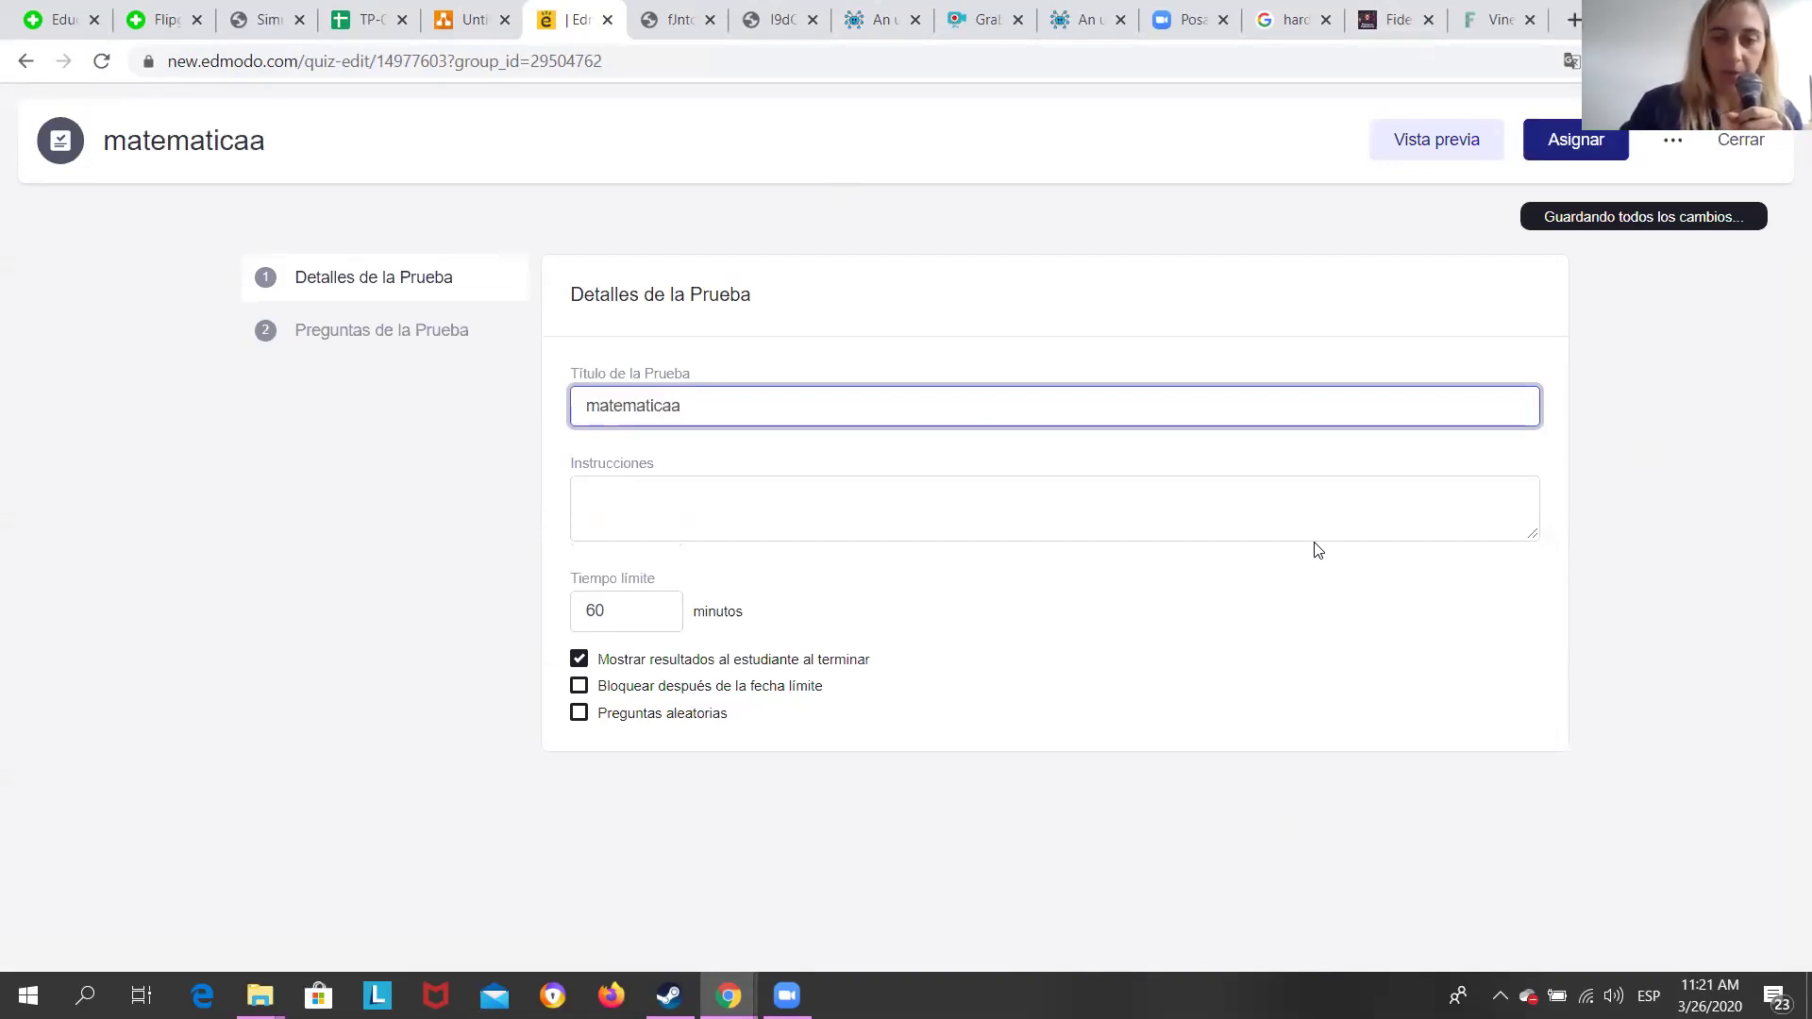
key(BackSpace)
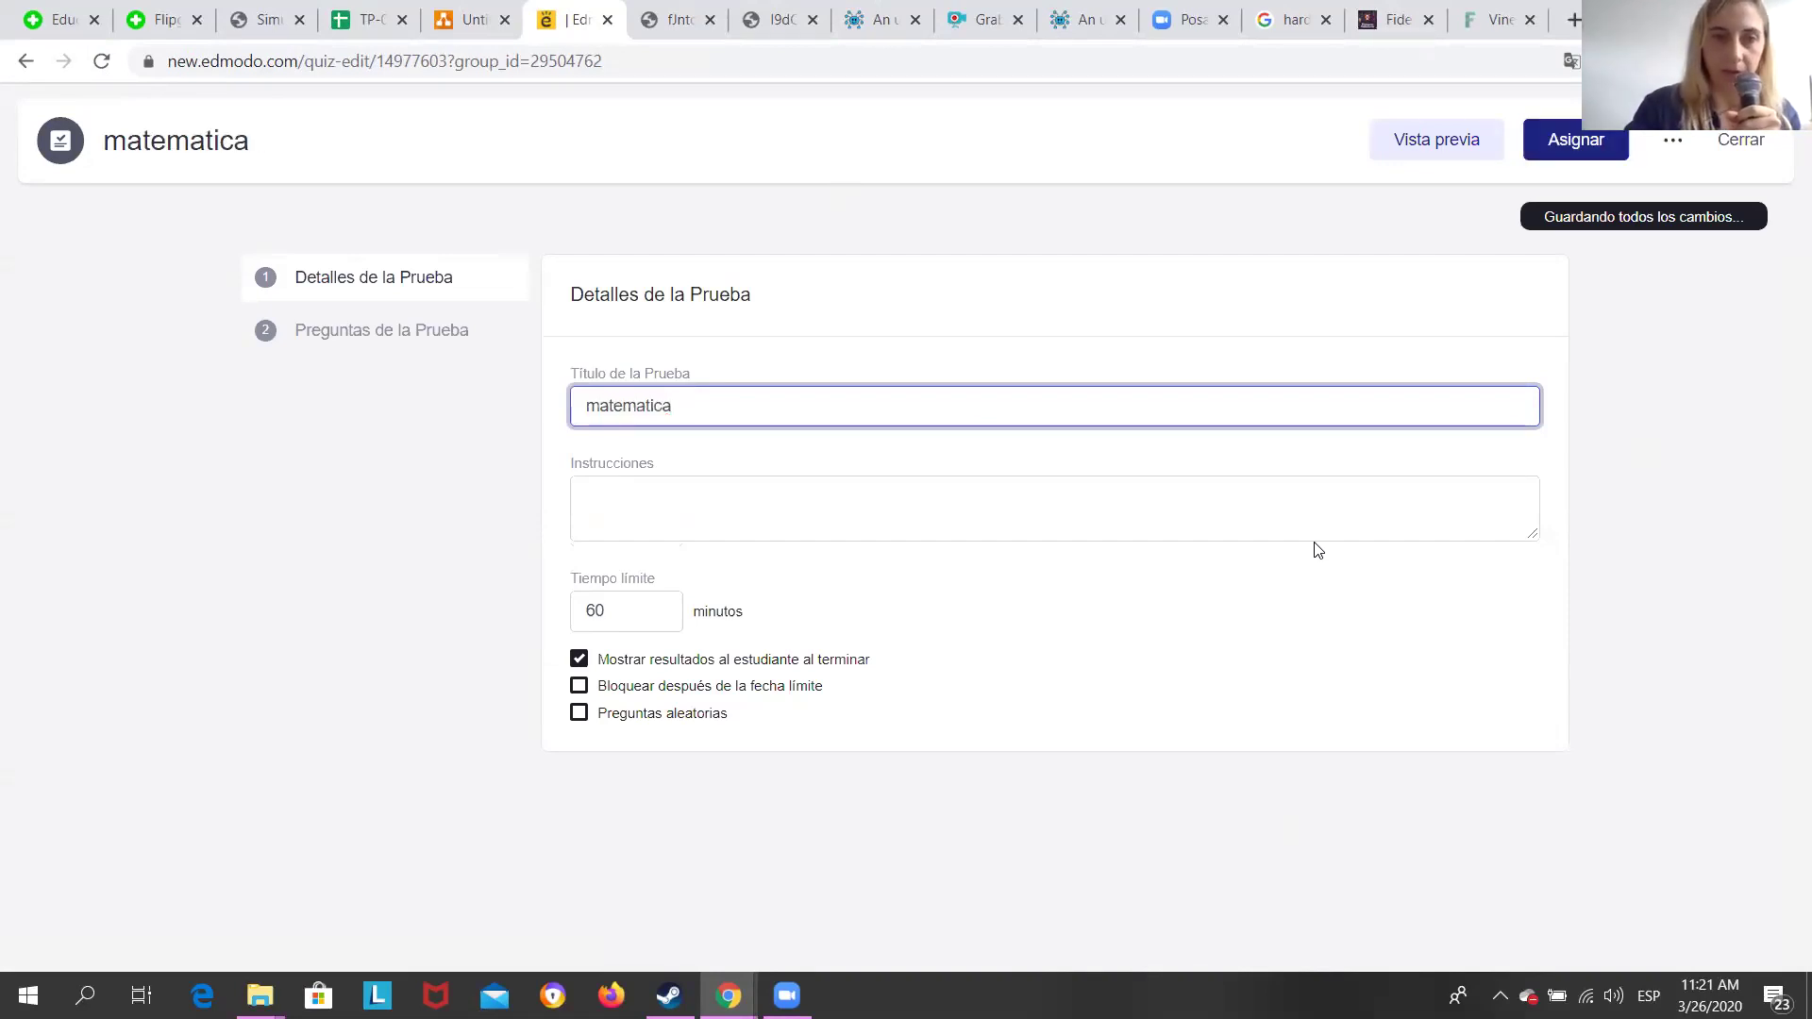
text(s)
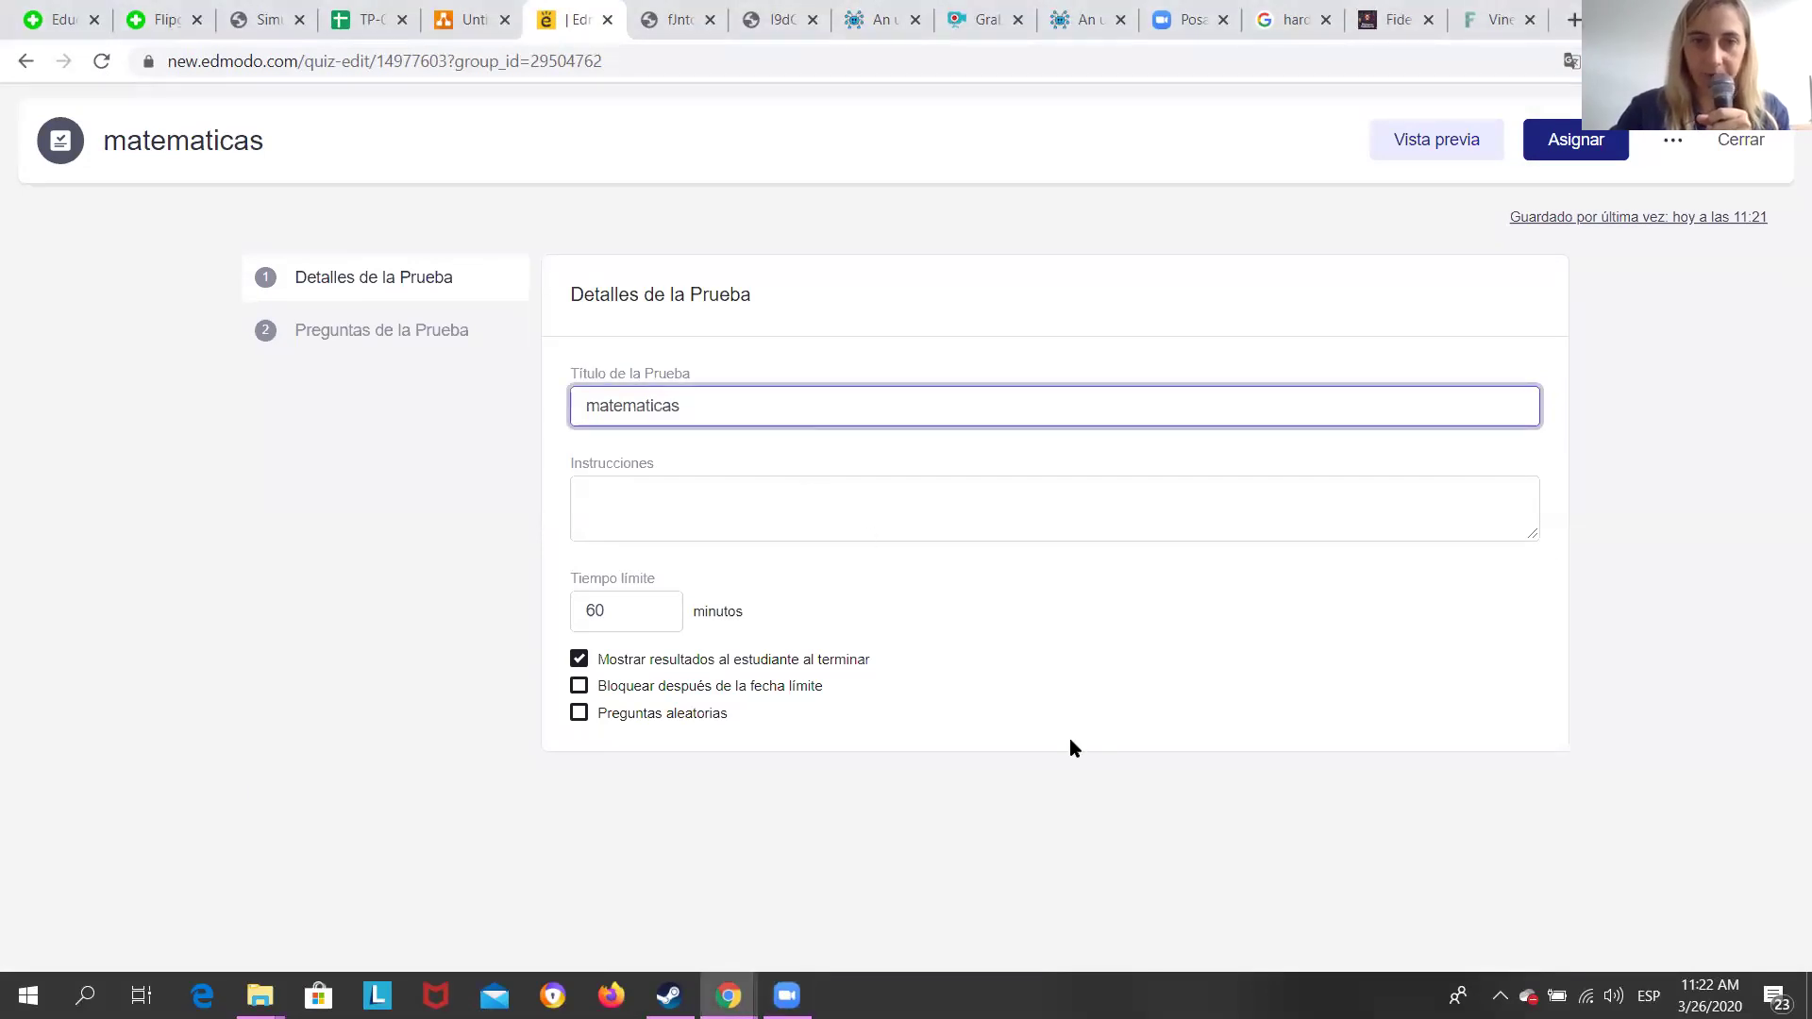
Enter "este es" as the quiz instructions and set the time limit to 120 minutes.
click(823, 525)
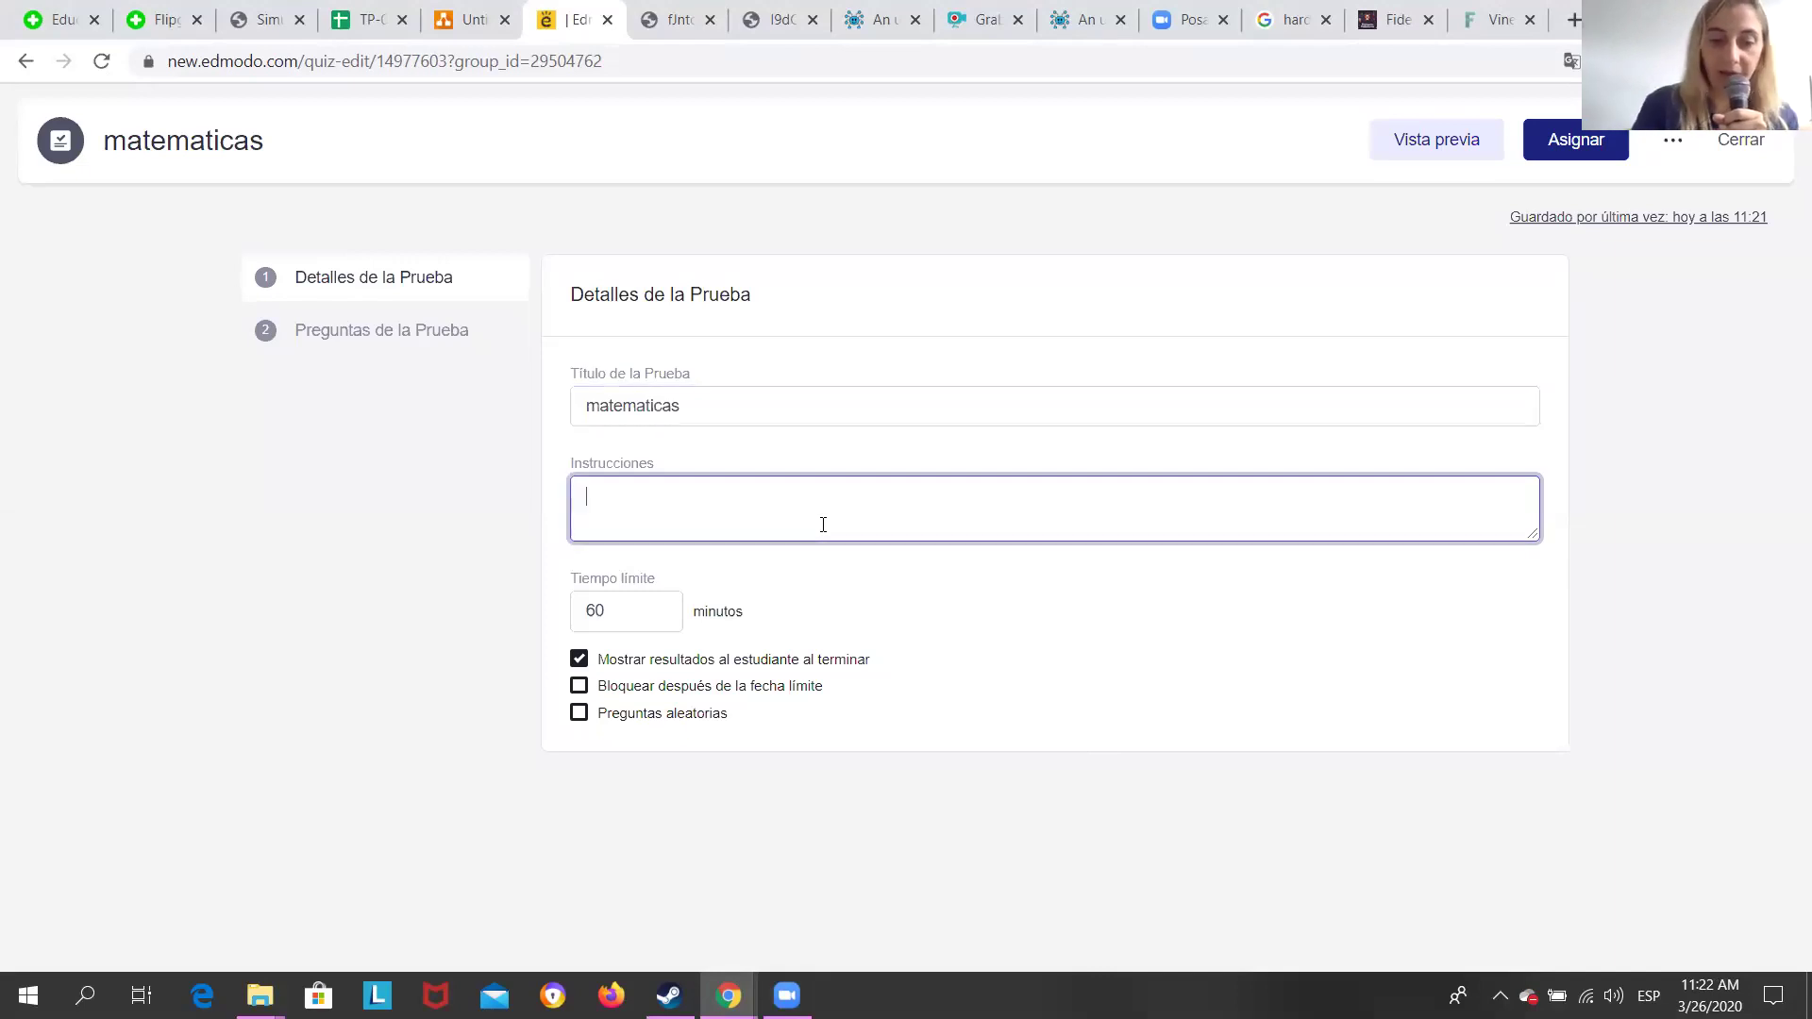
text(este)
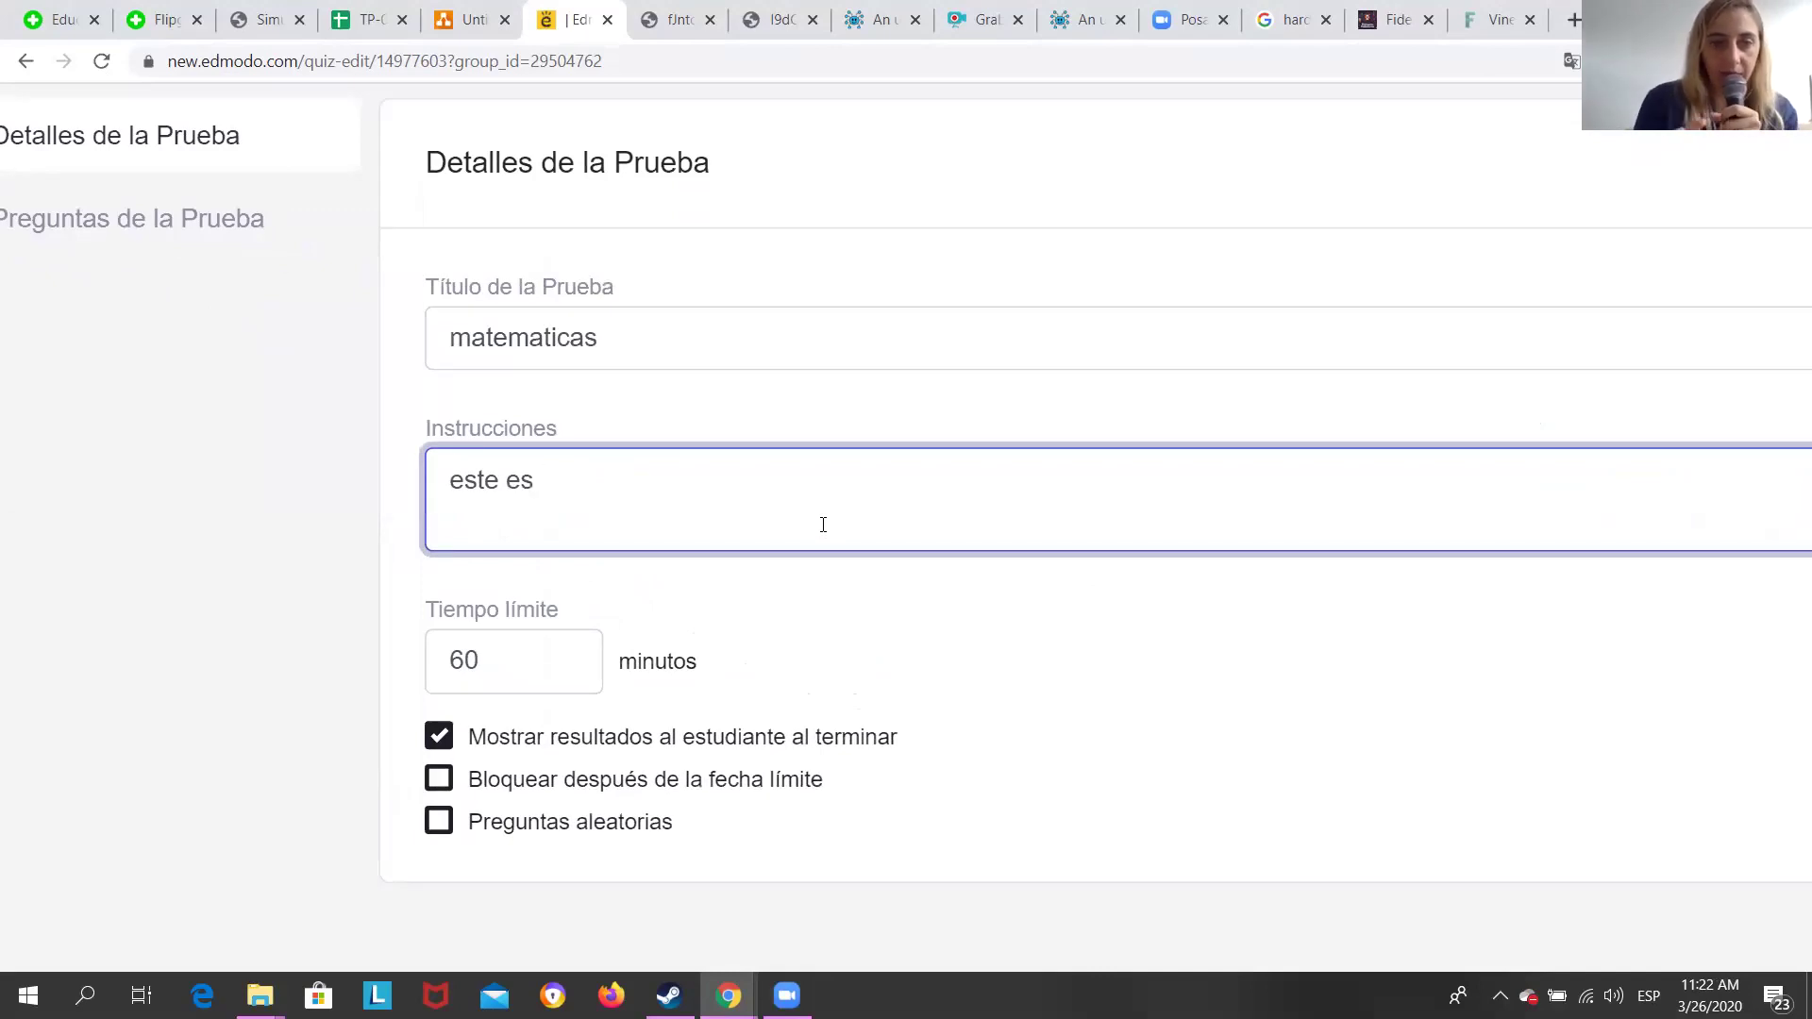
text(es)
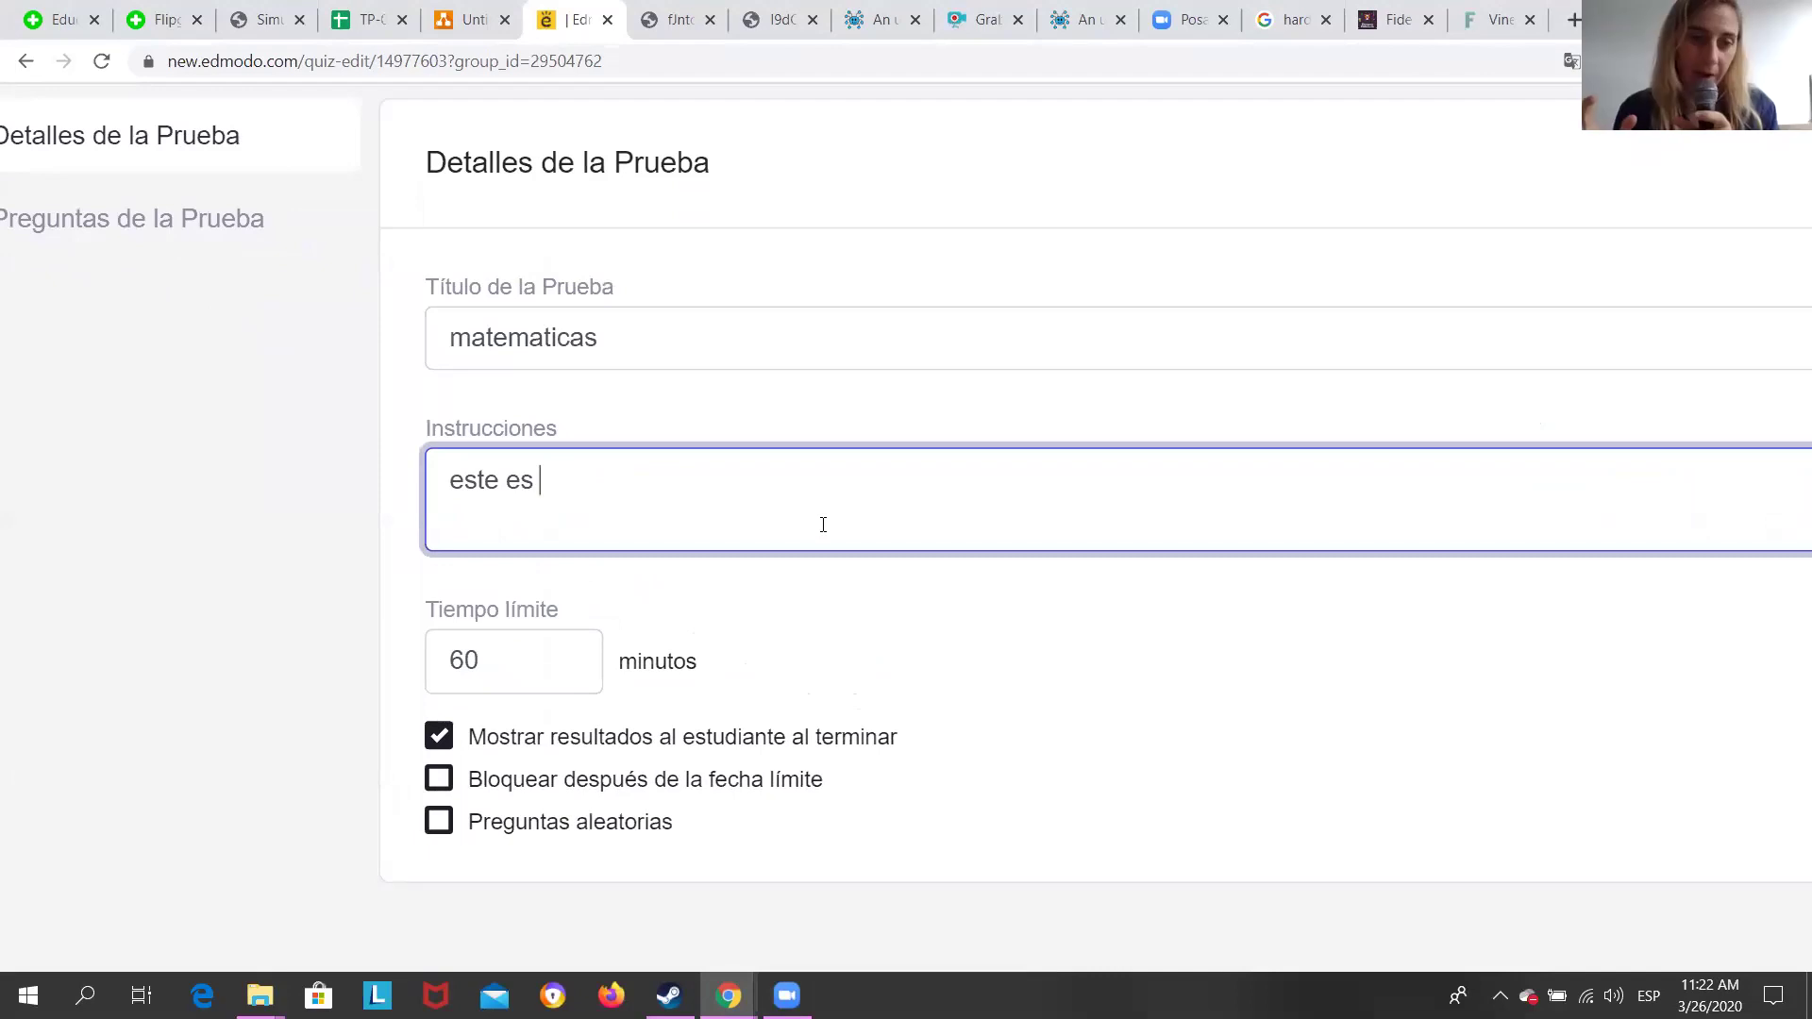
drag(509, 677, 456, 661)
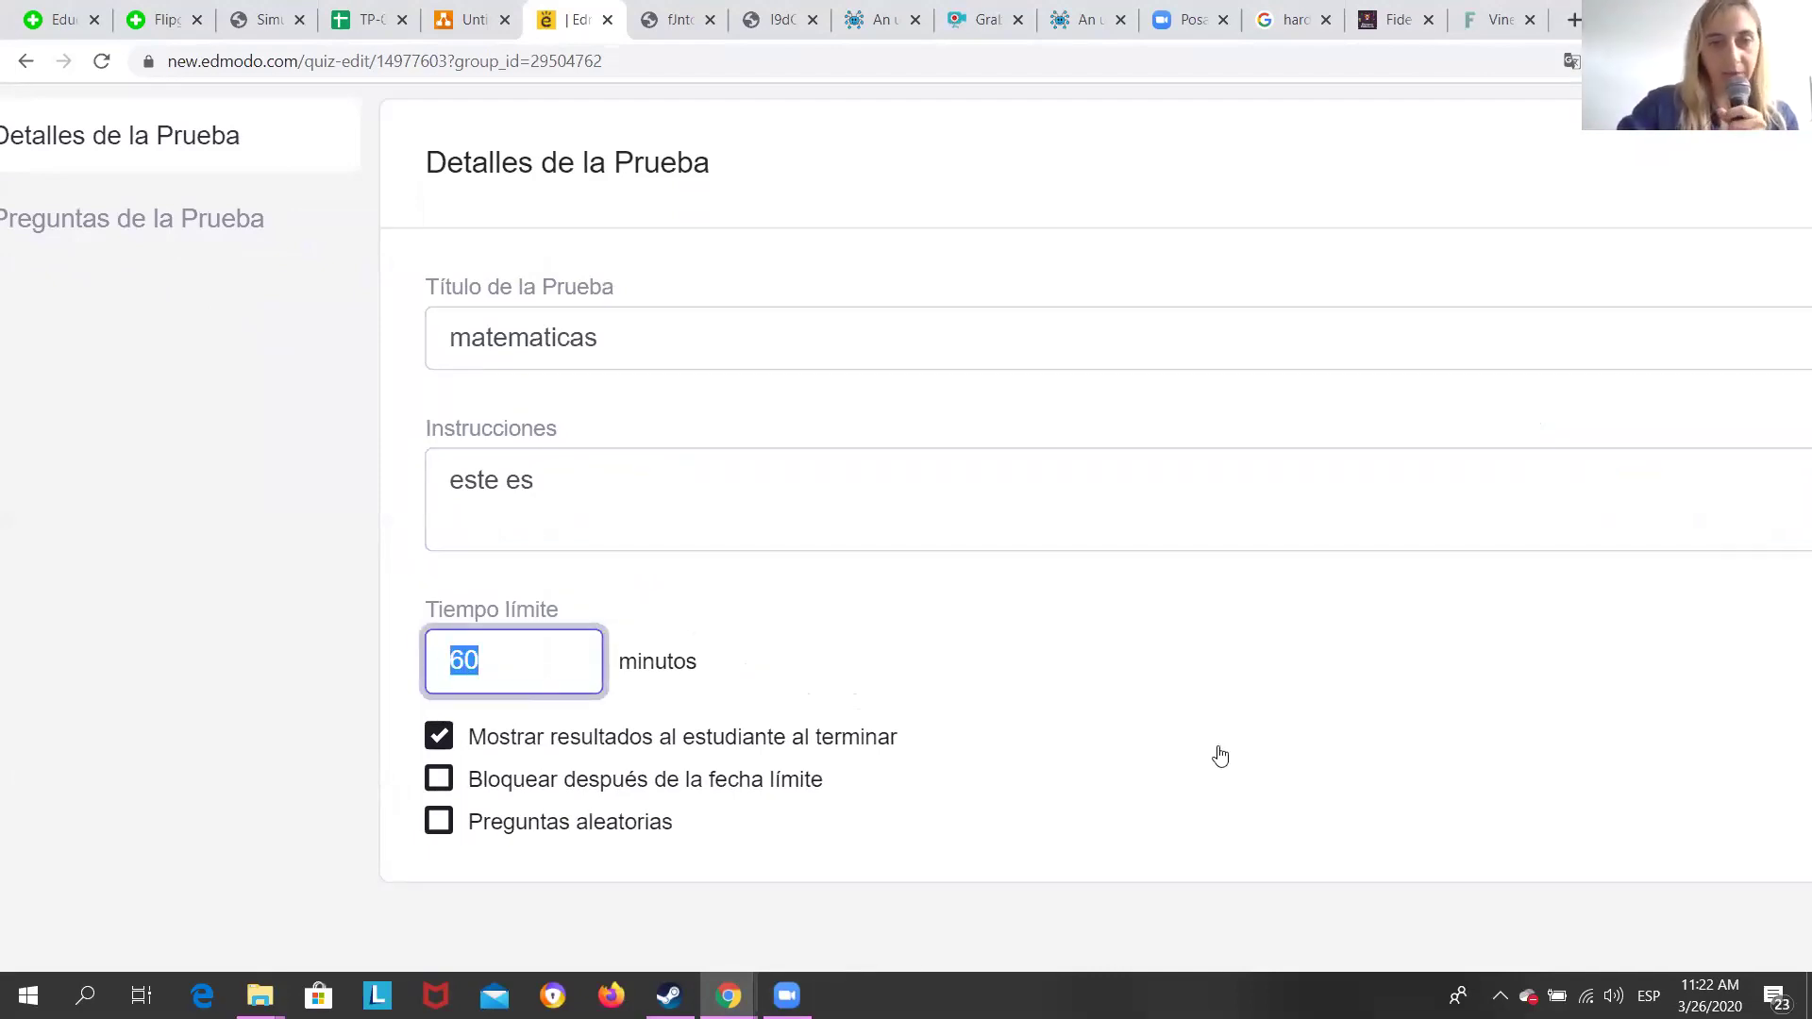
text(120)
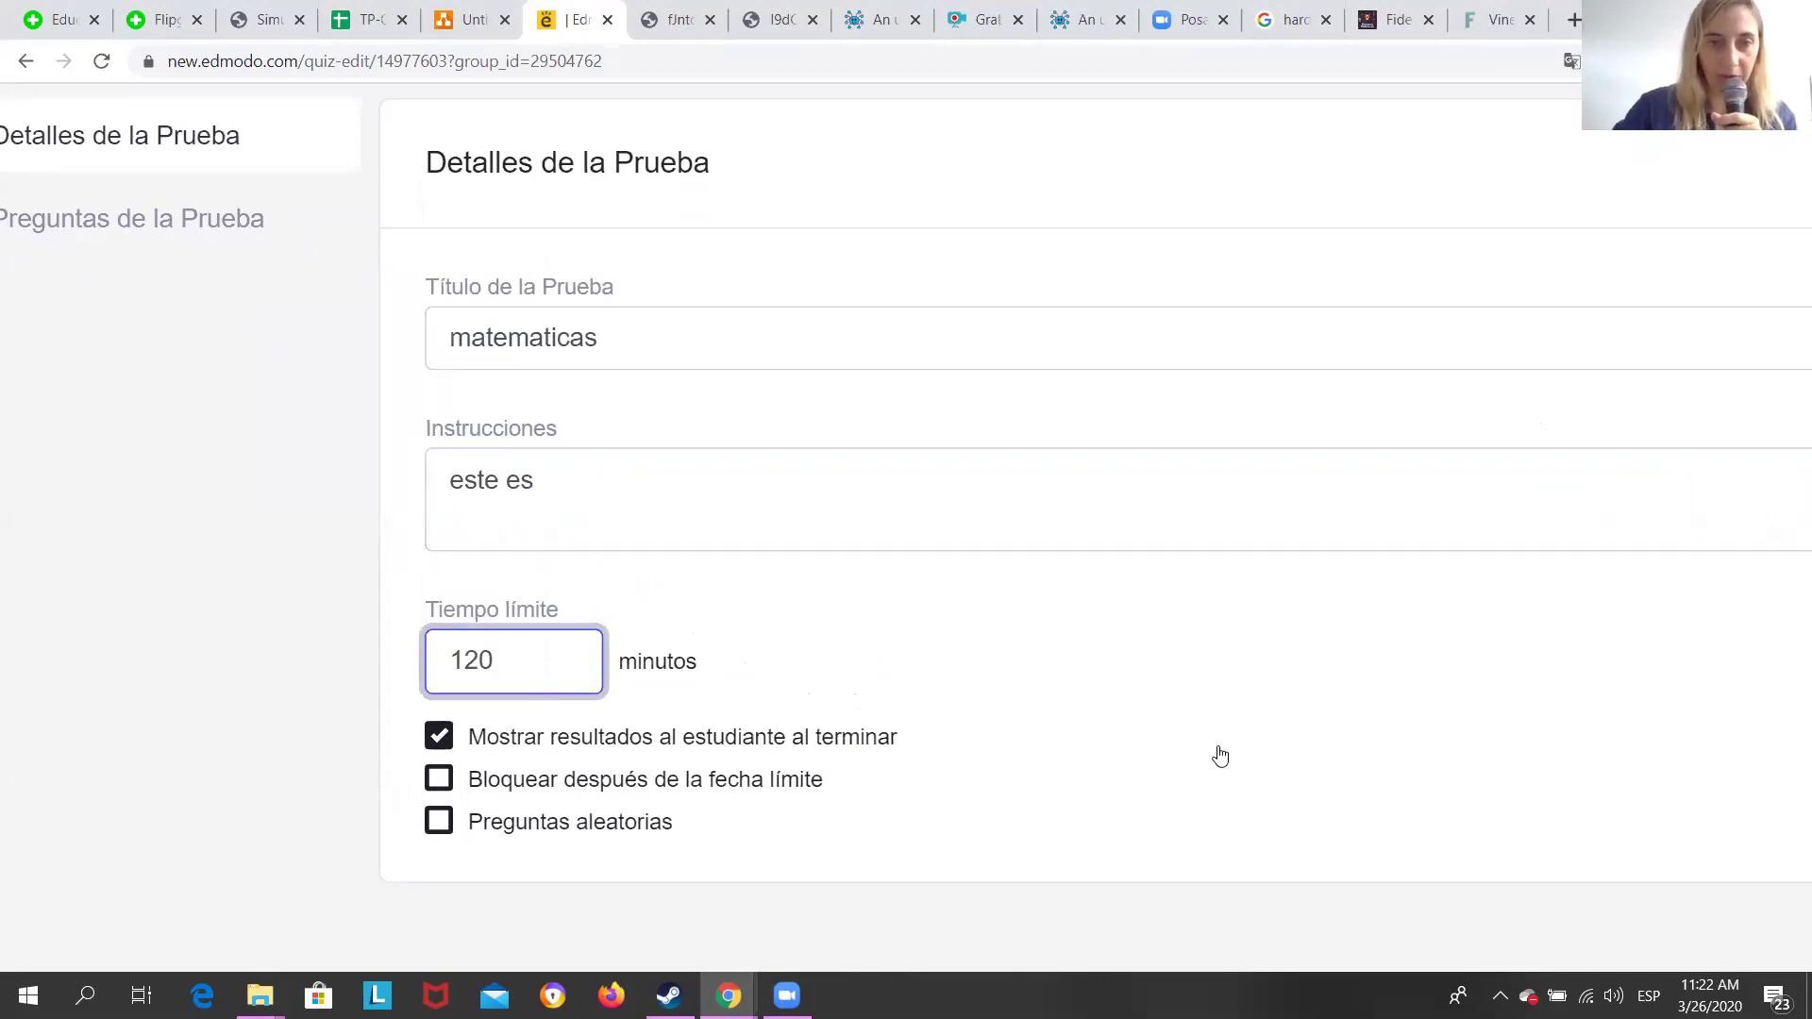
click(838, 508)
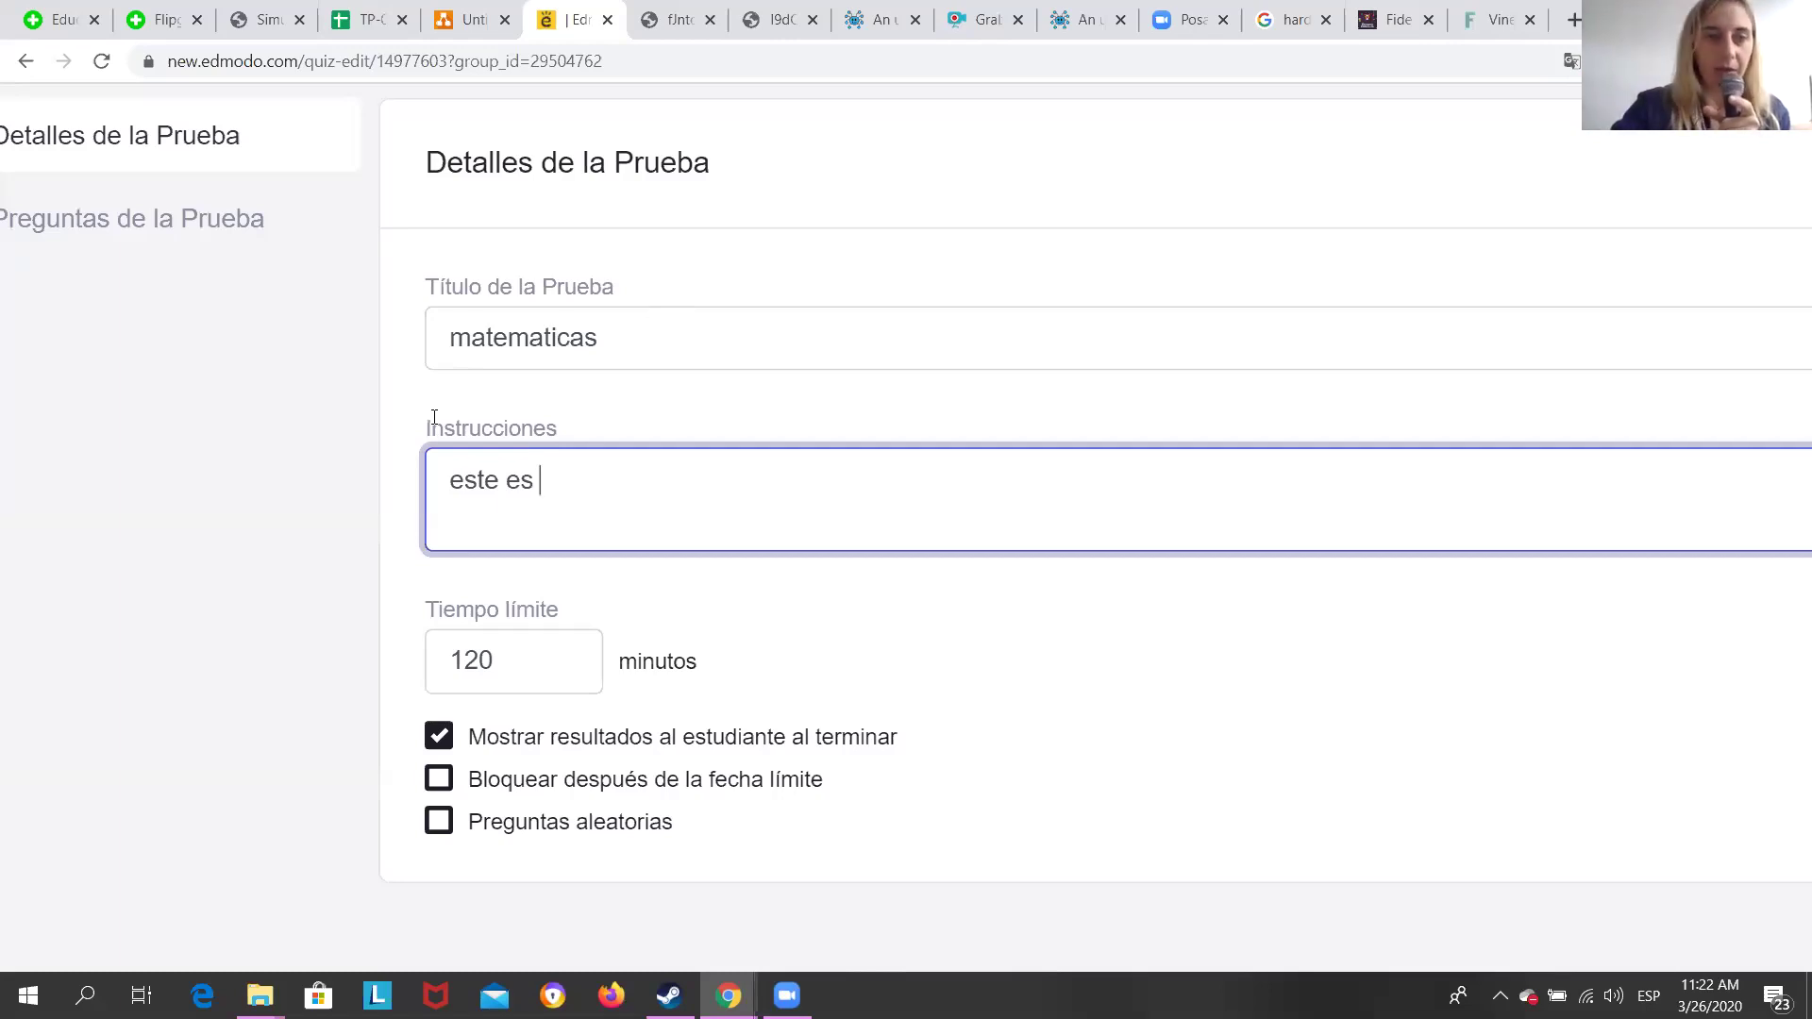
scroll(826, 500, down, 3)
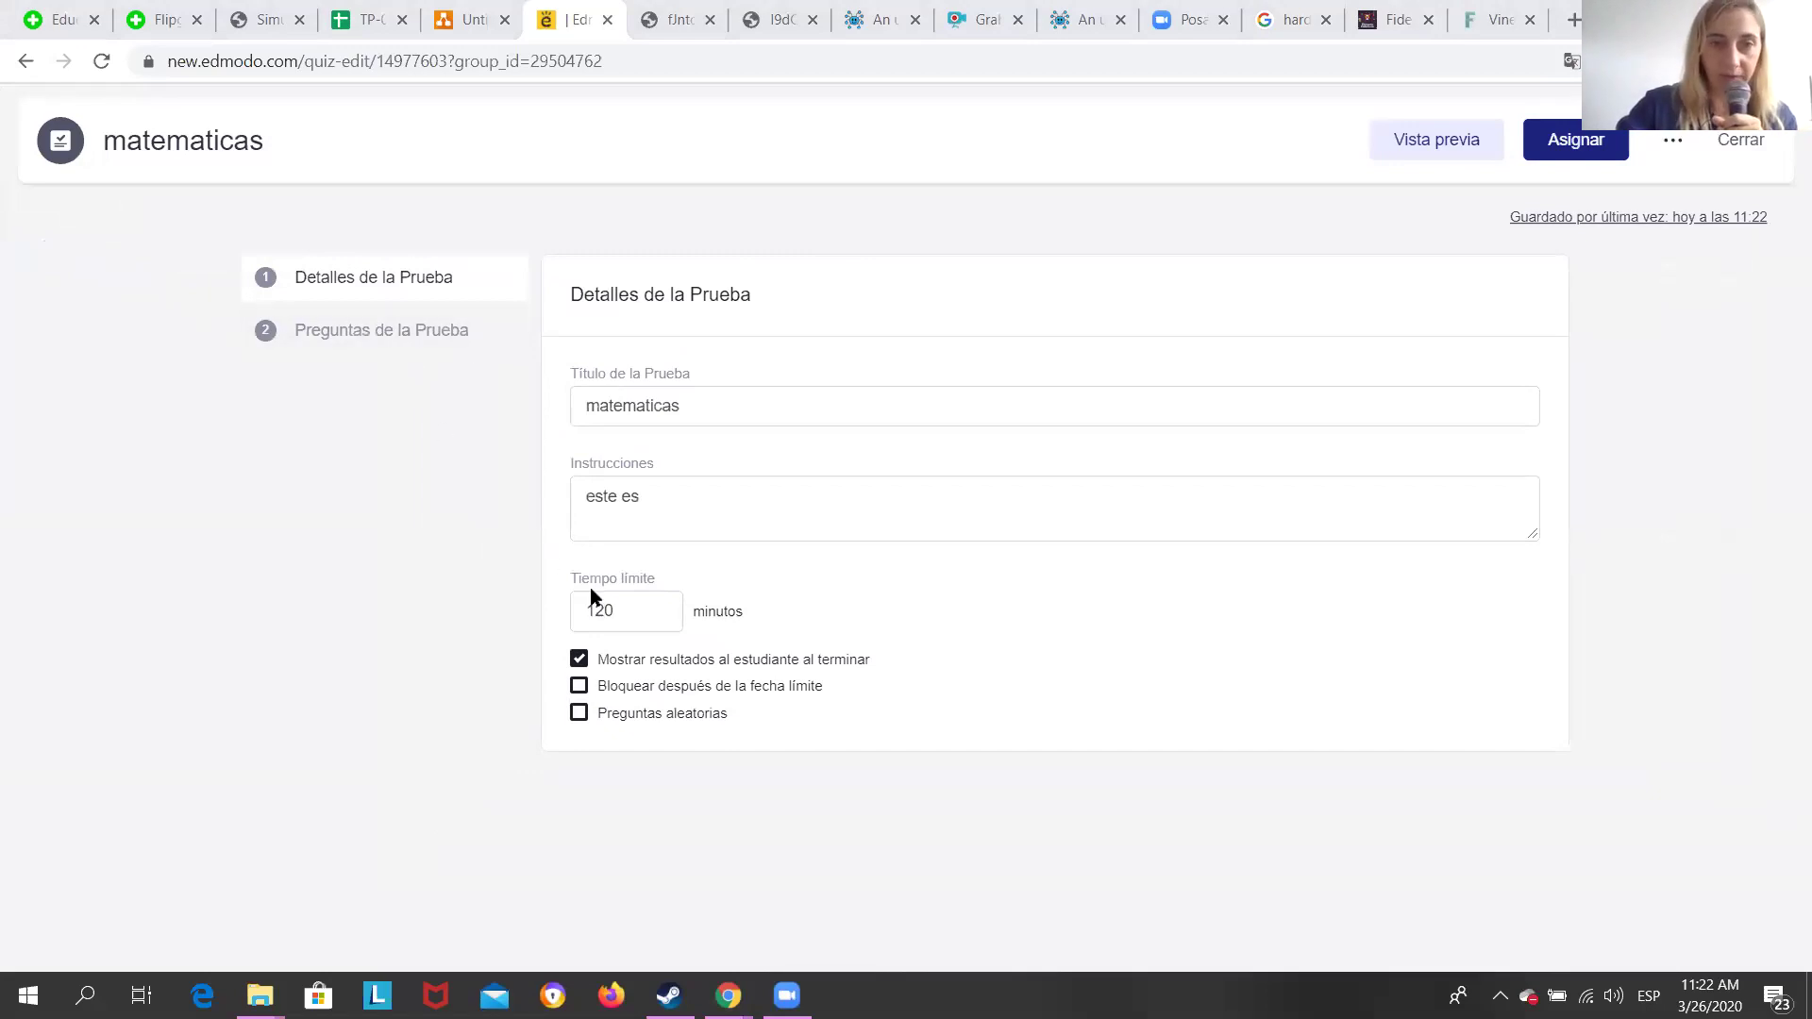
Go to the quiz questions and enter "cuanto cm" as the text of the first multiple-choice question.
click(415, 340)
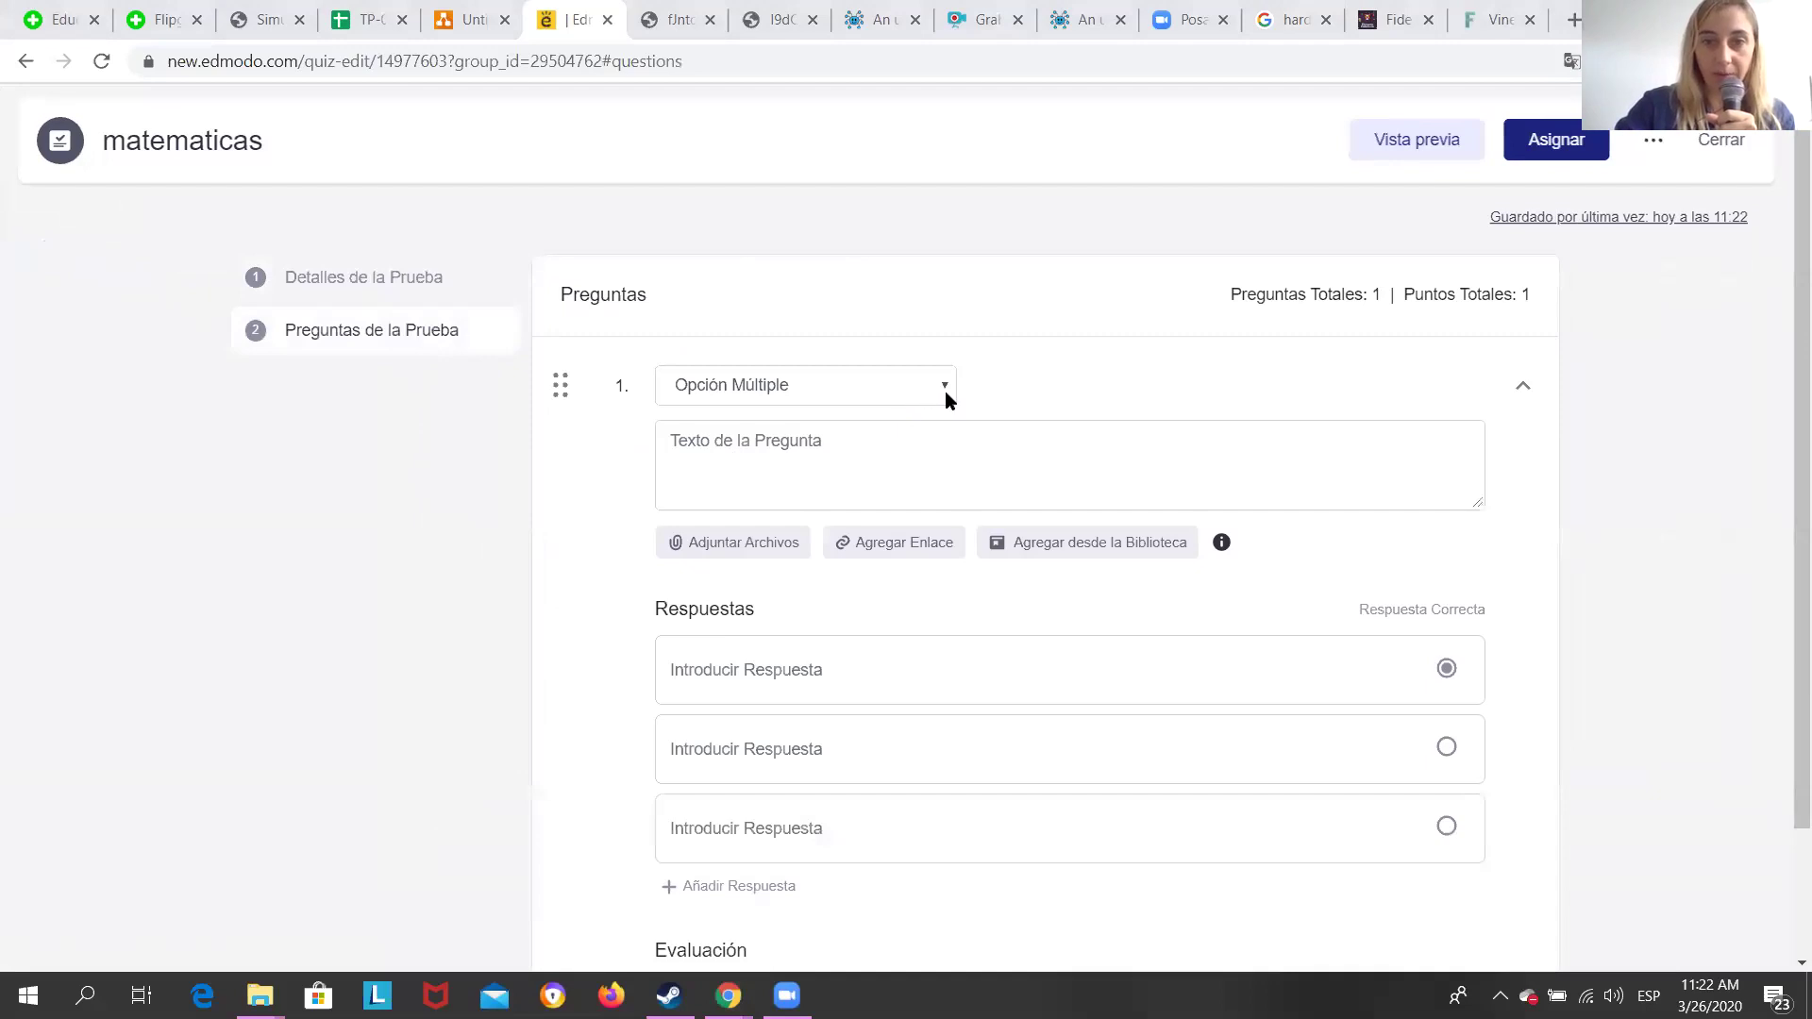
scroll(999, 825, down, 2)
click(772, 503)
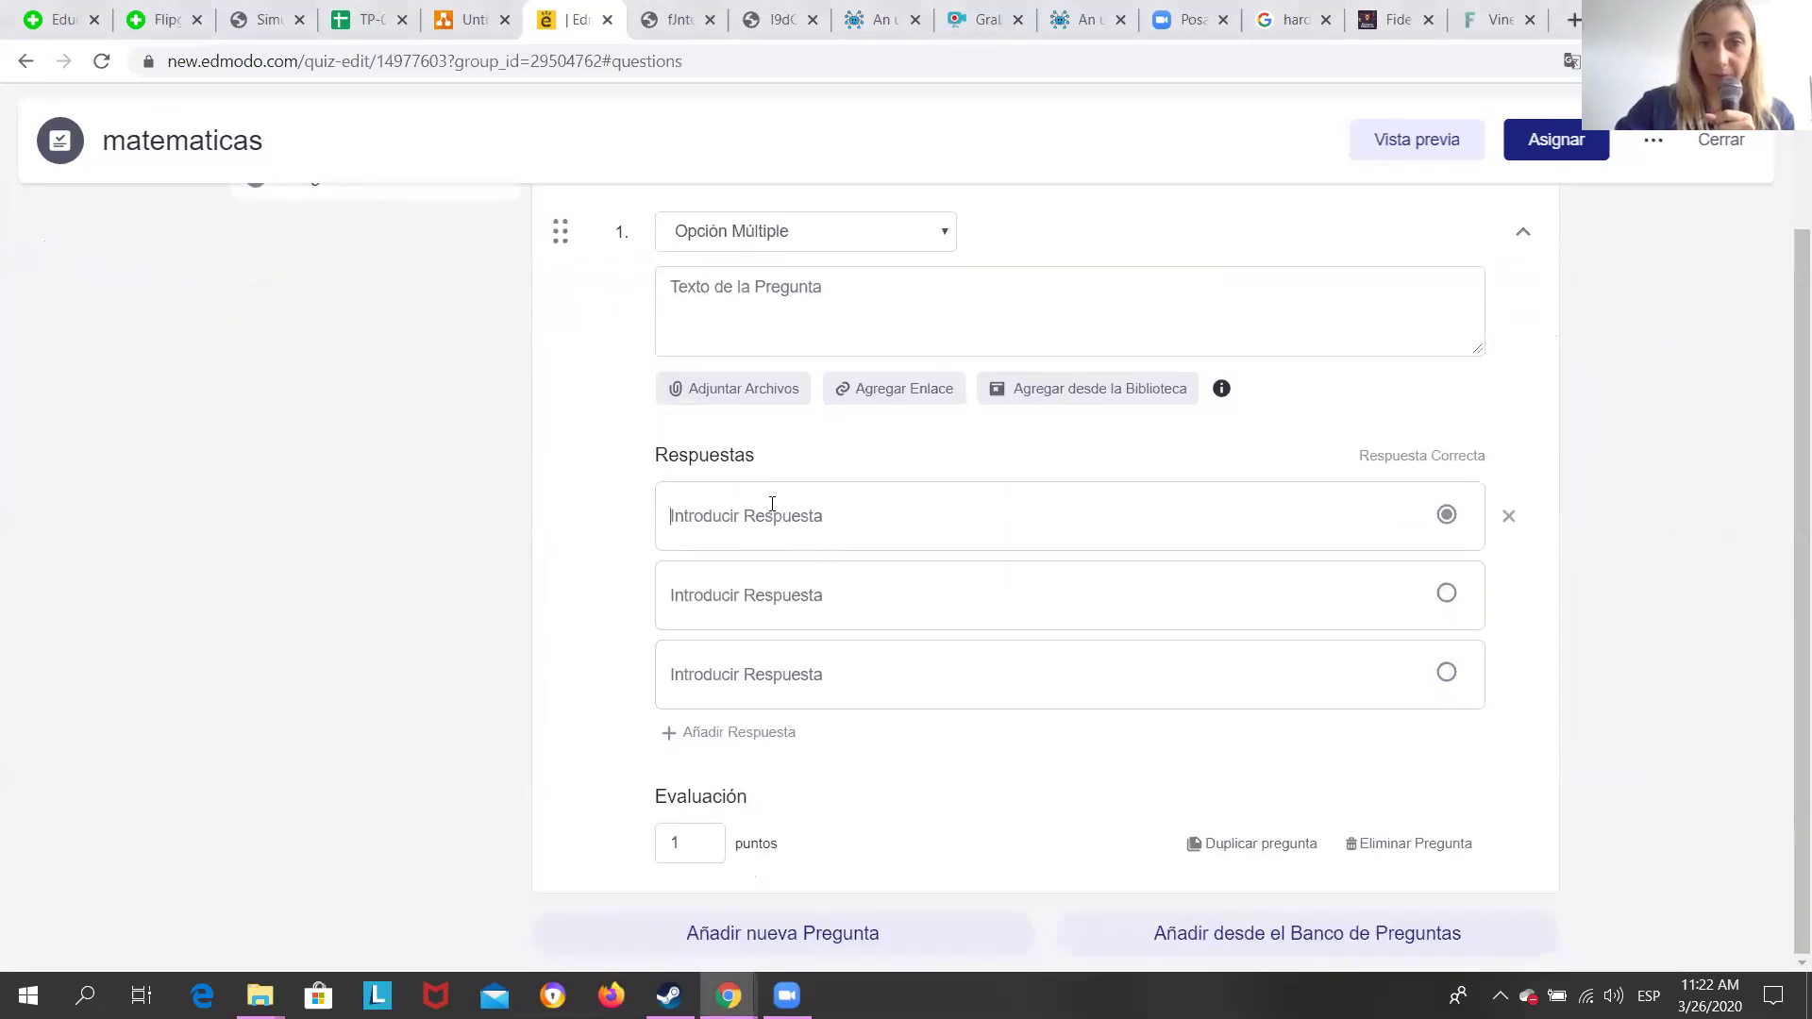
click(789, 302)
text(cua)
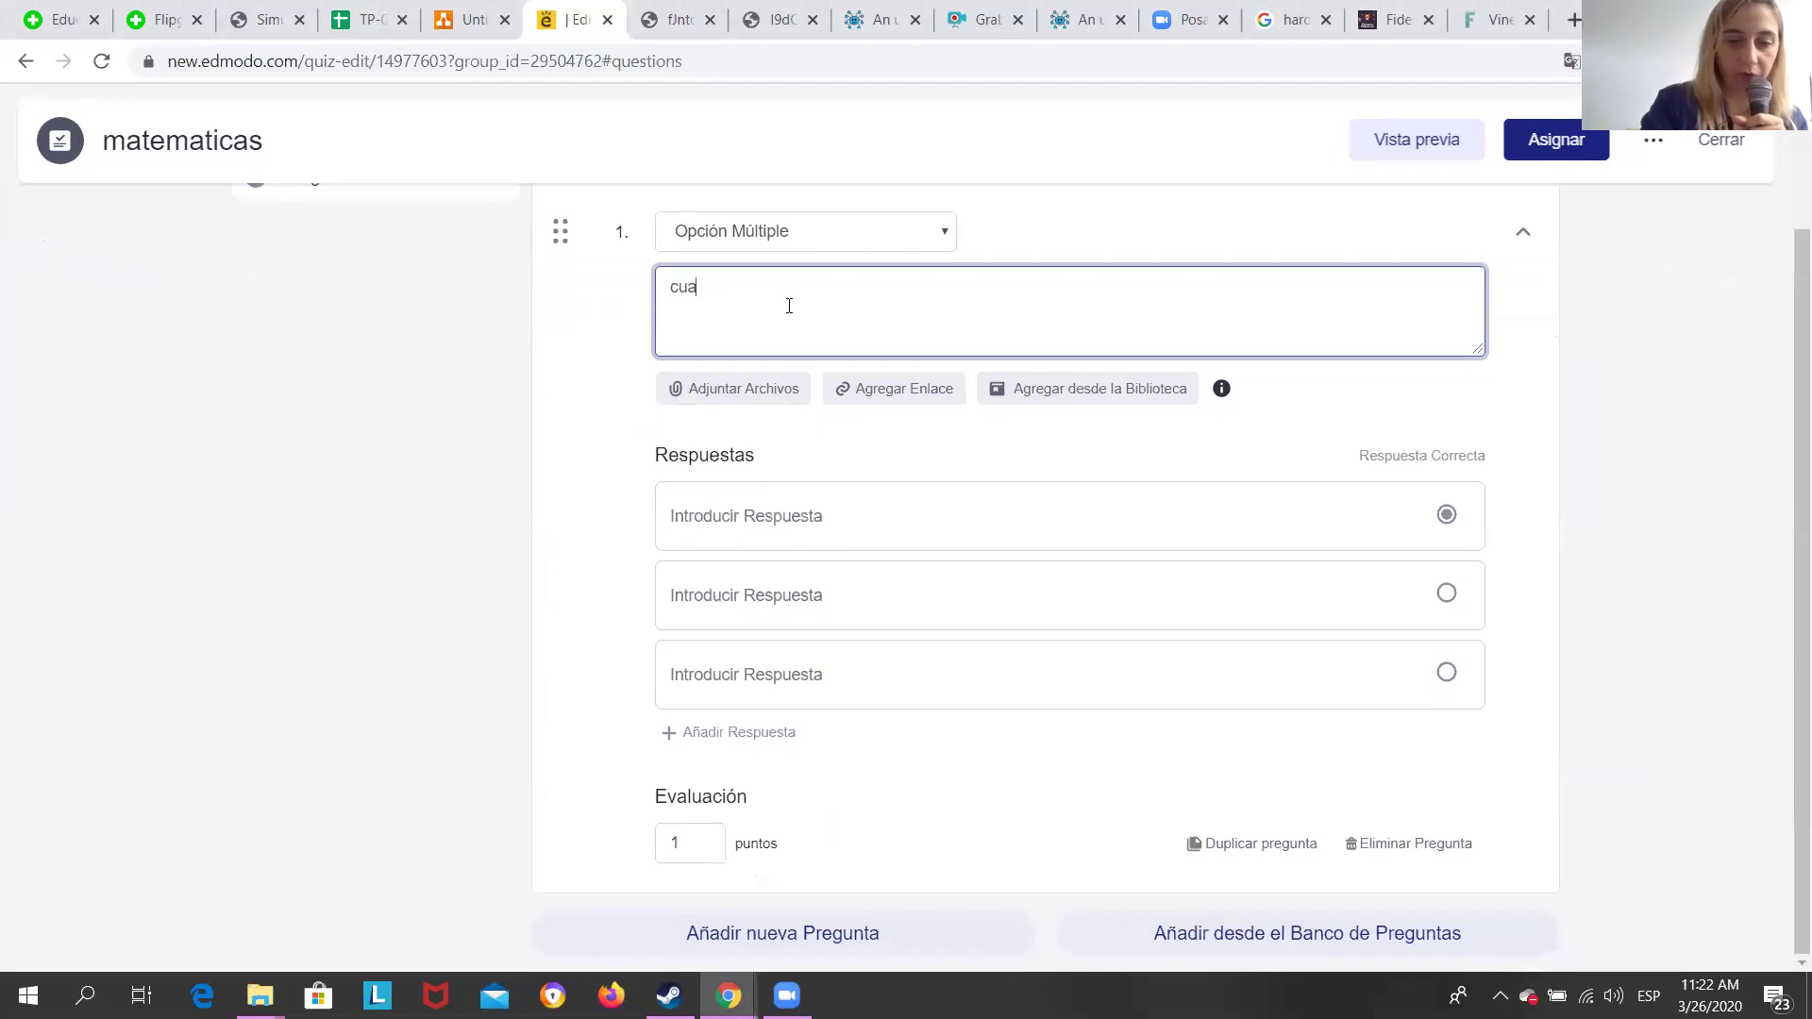
text(nto cm)
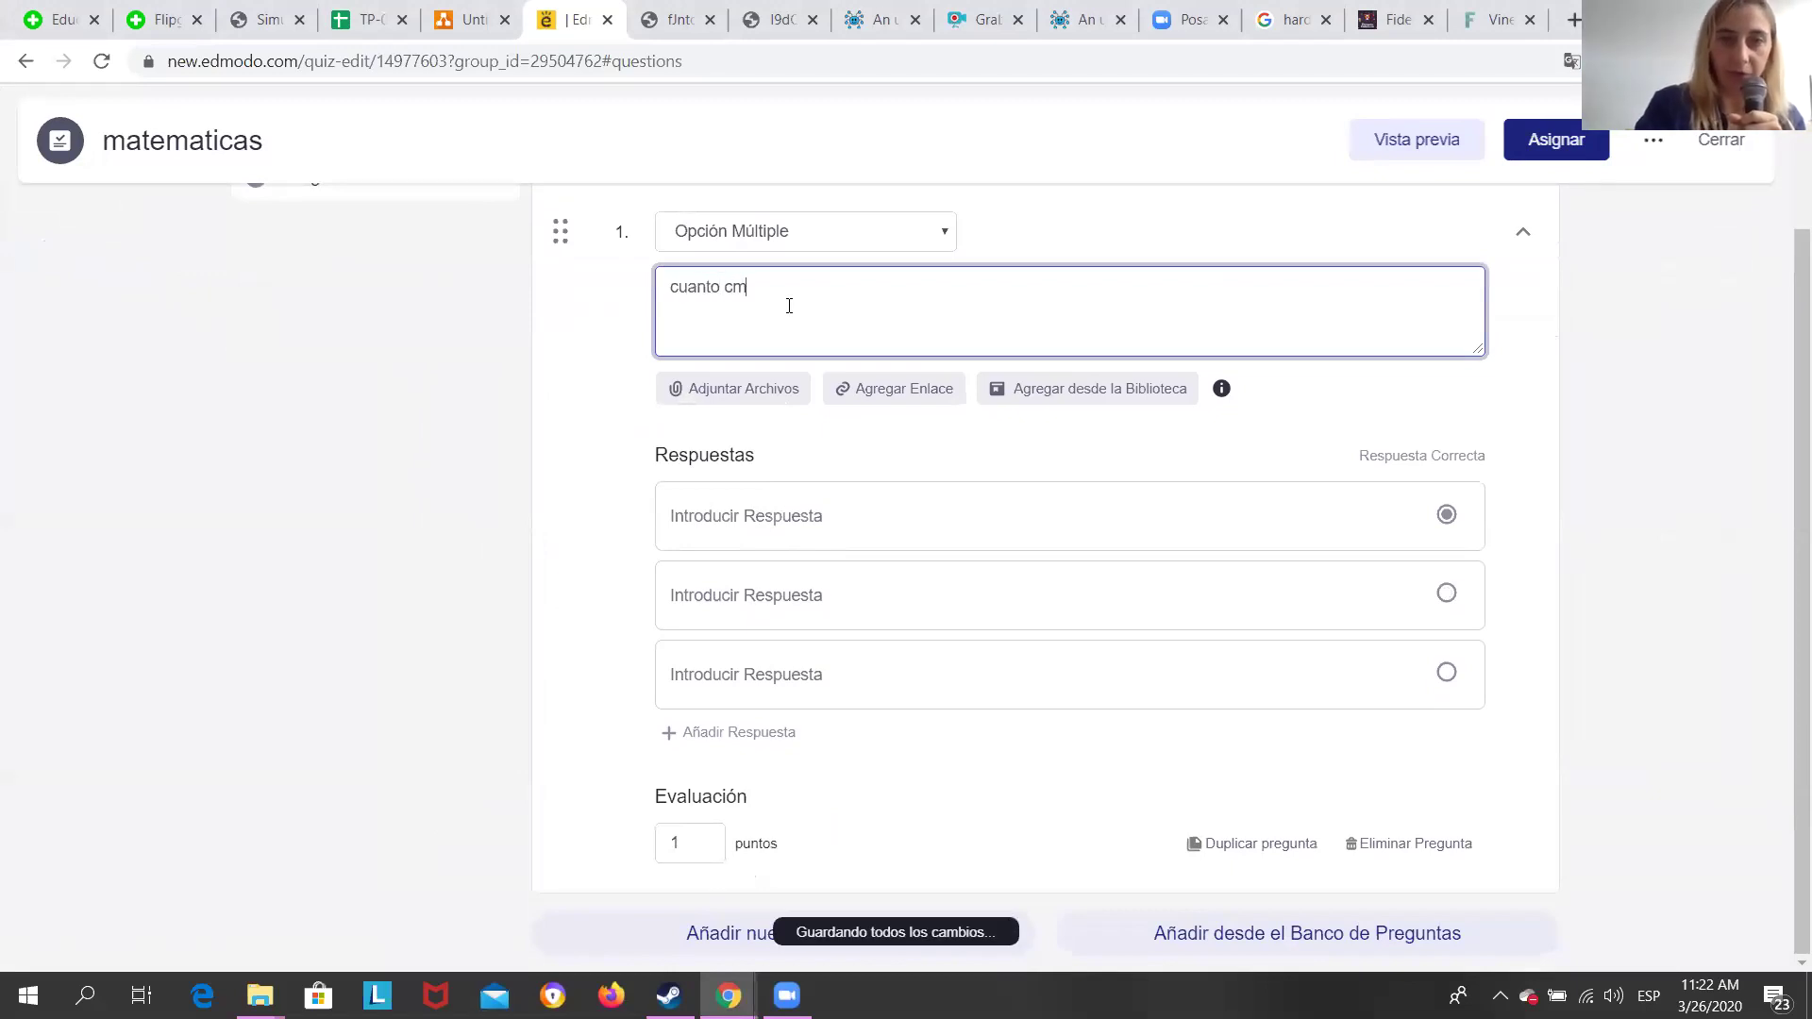
Bring up the file chooser for attaching files to the first question and dismiss it without attaching anything.
click(761, 400)
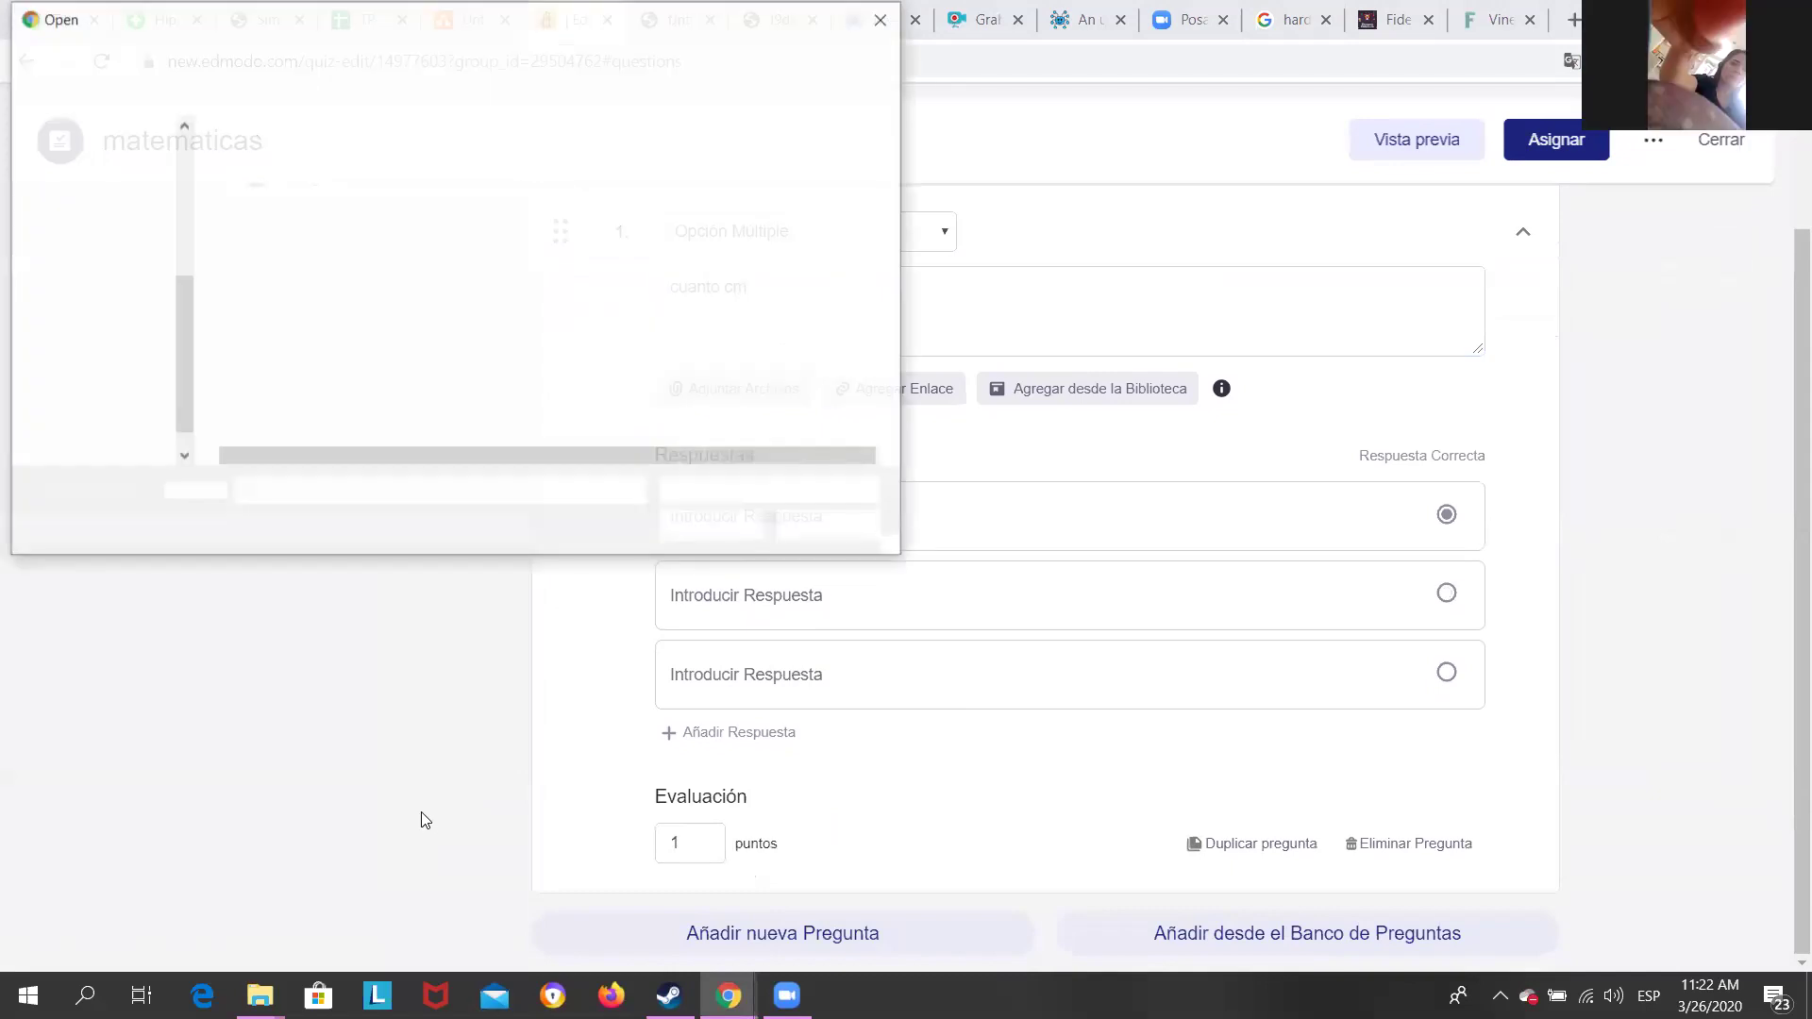
click(830, 525)
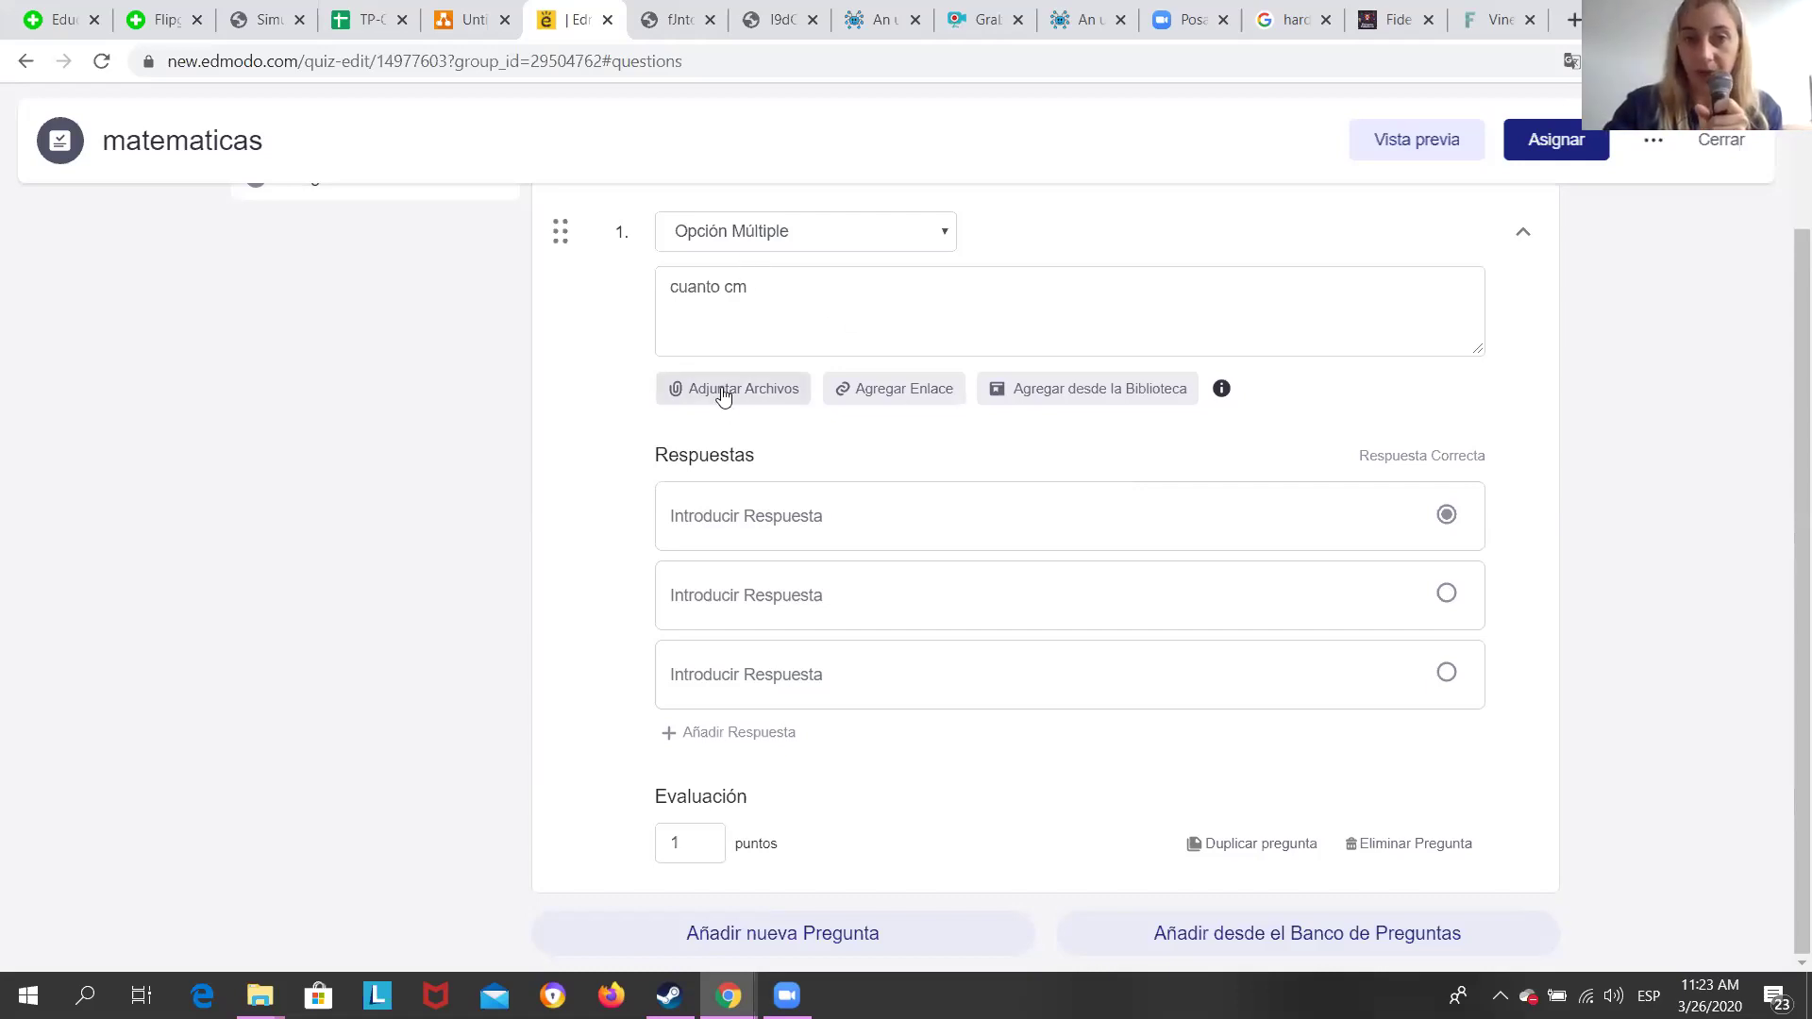
Enter "chair" and "table" as the first two answers of question 1 and mark "chair" as the correct one.
click(769, 518)
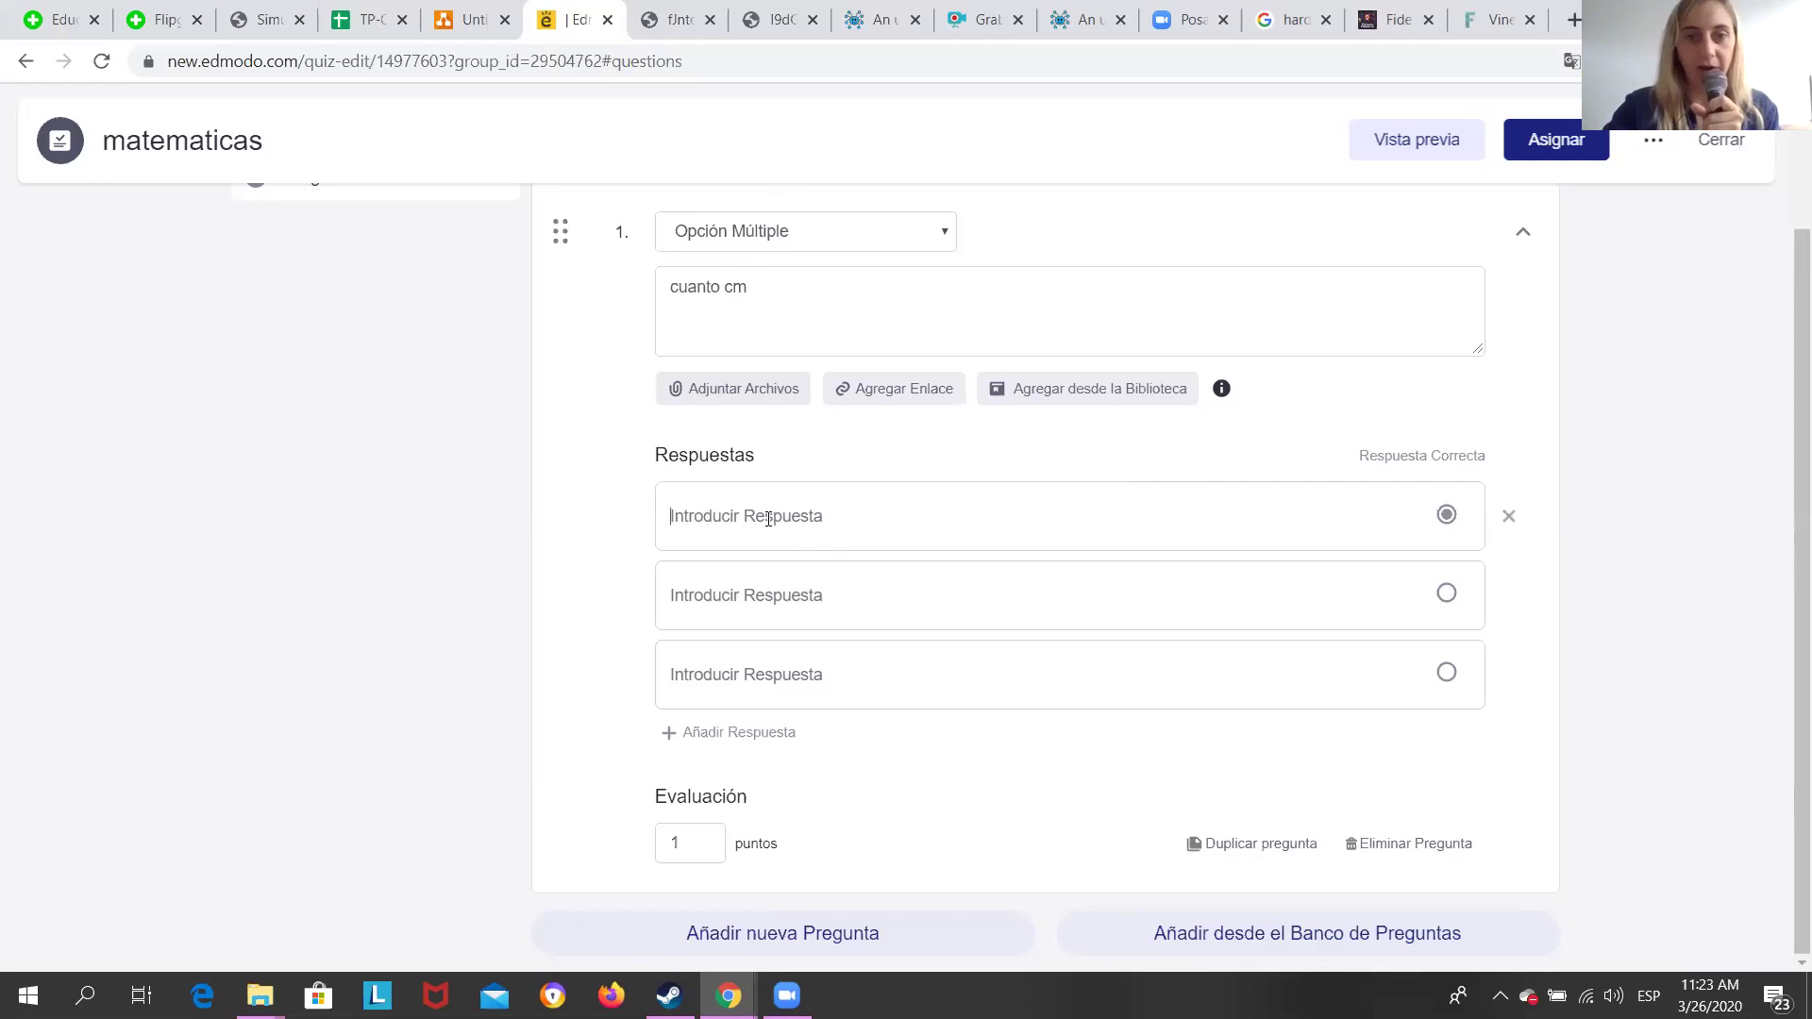
text(chair)
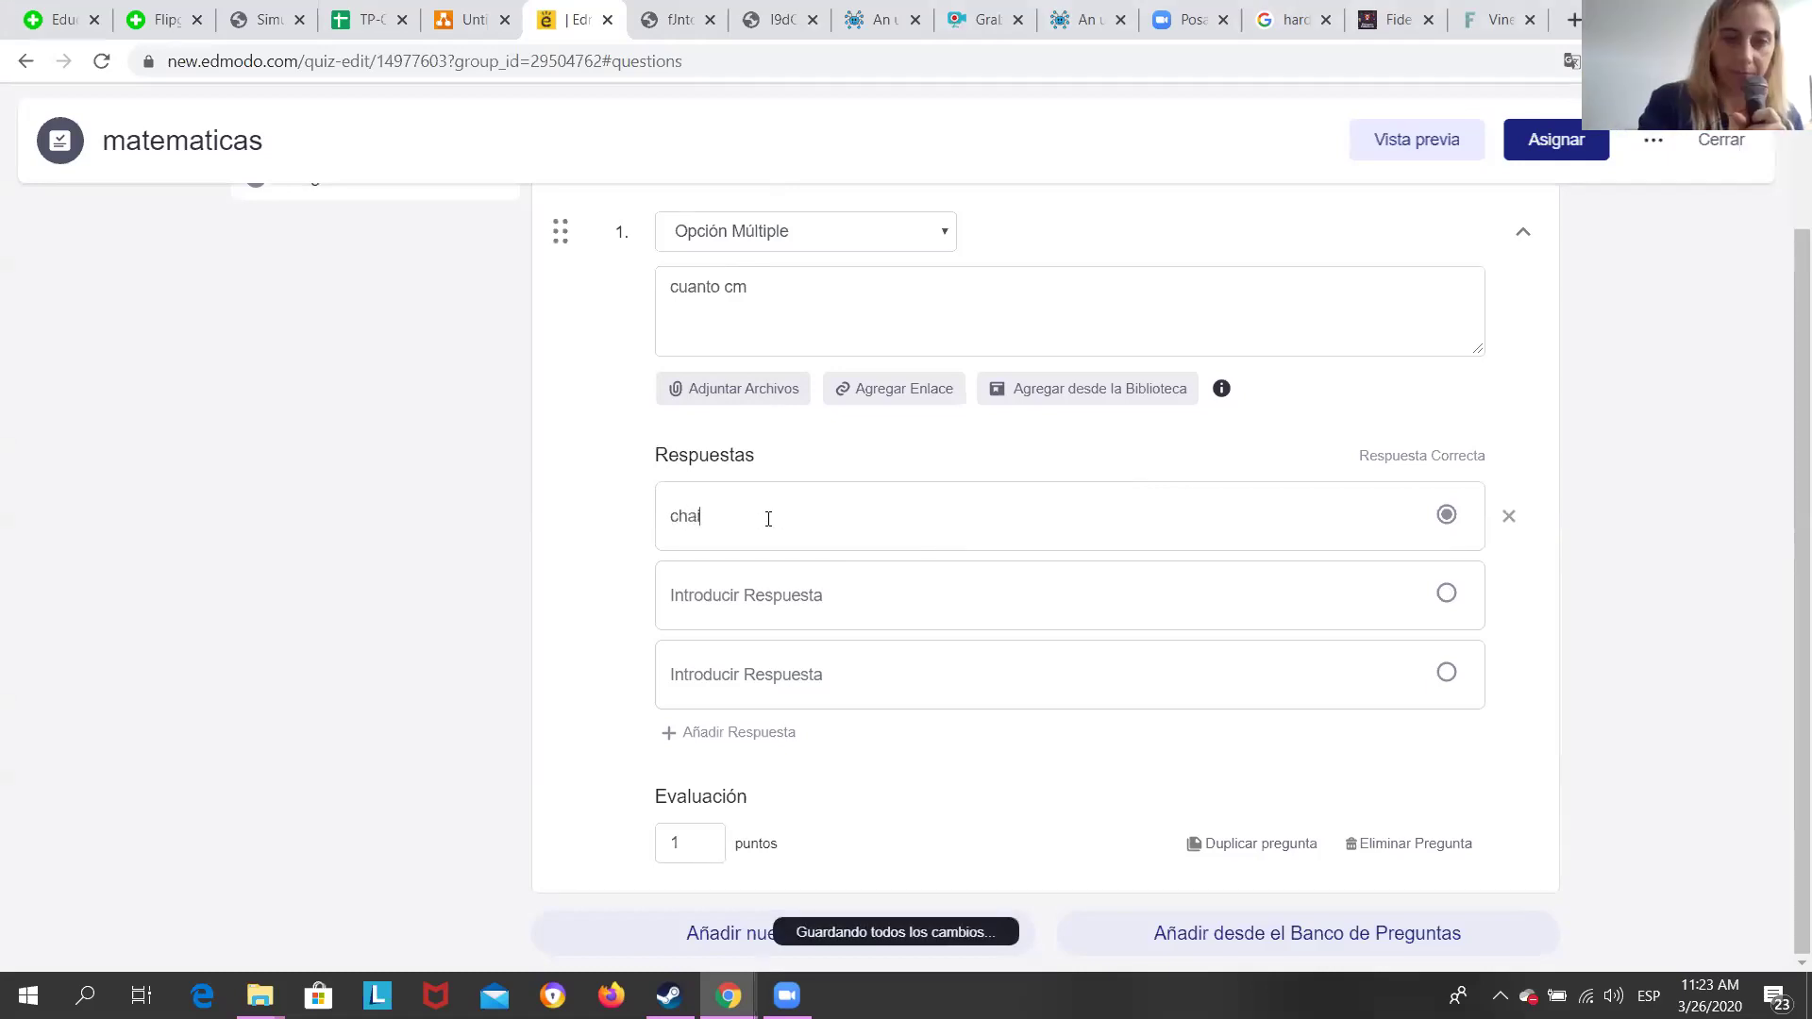
click(704, 592)
text(table)
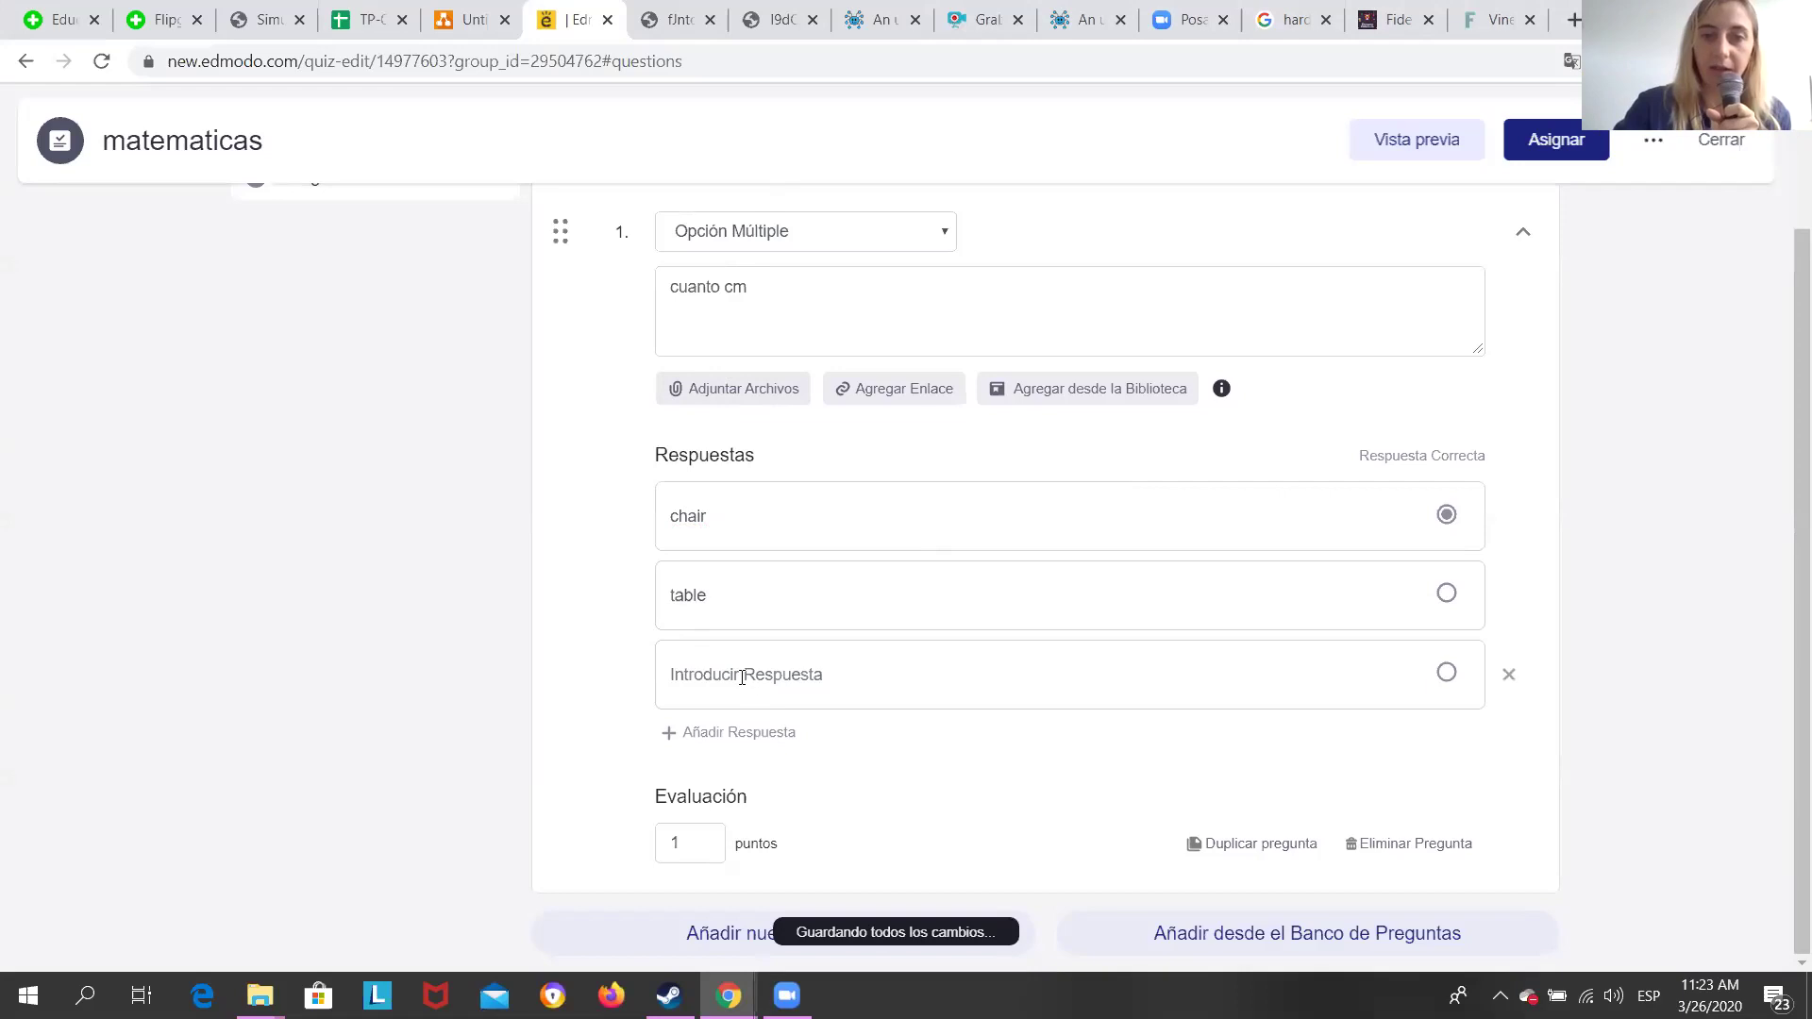
click(1446, 516)
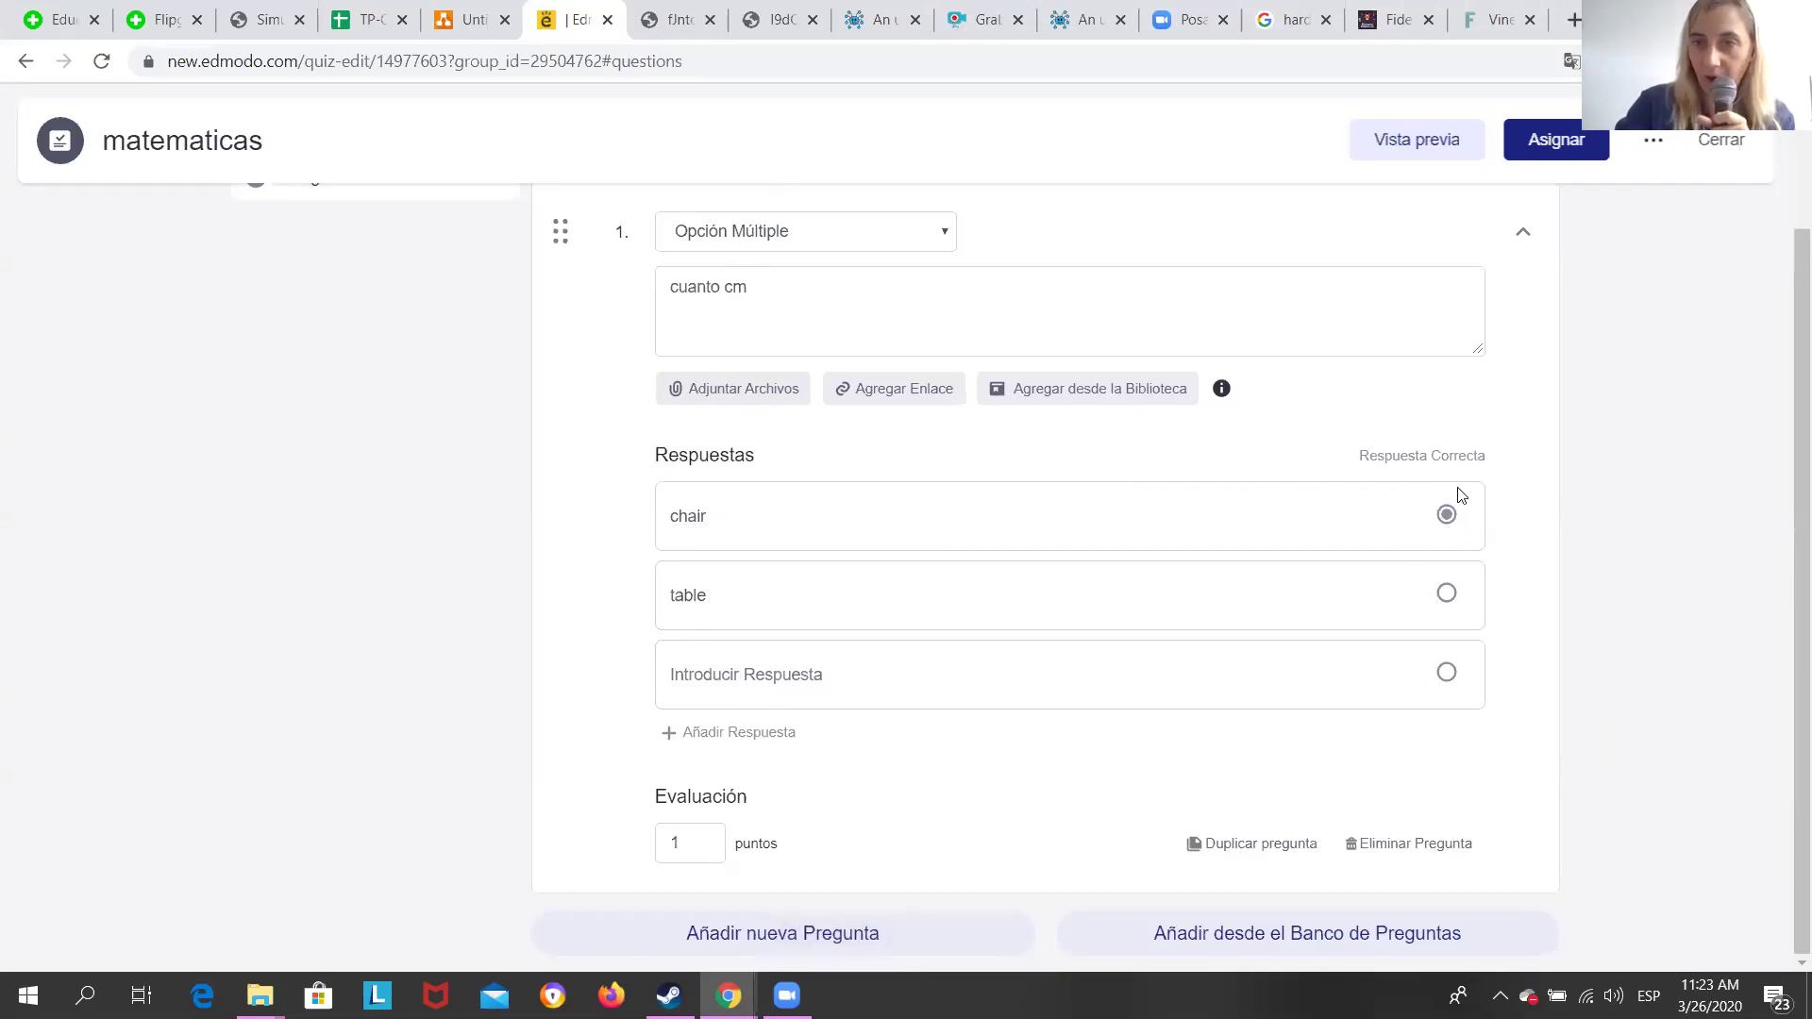
Examine the correct-answer marker and the points value of the first question.
ctrl+scroll(1458, 482, up, 5)
ctrl+scroll(1461, 496, down, 1)
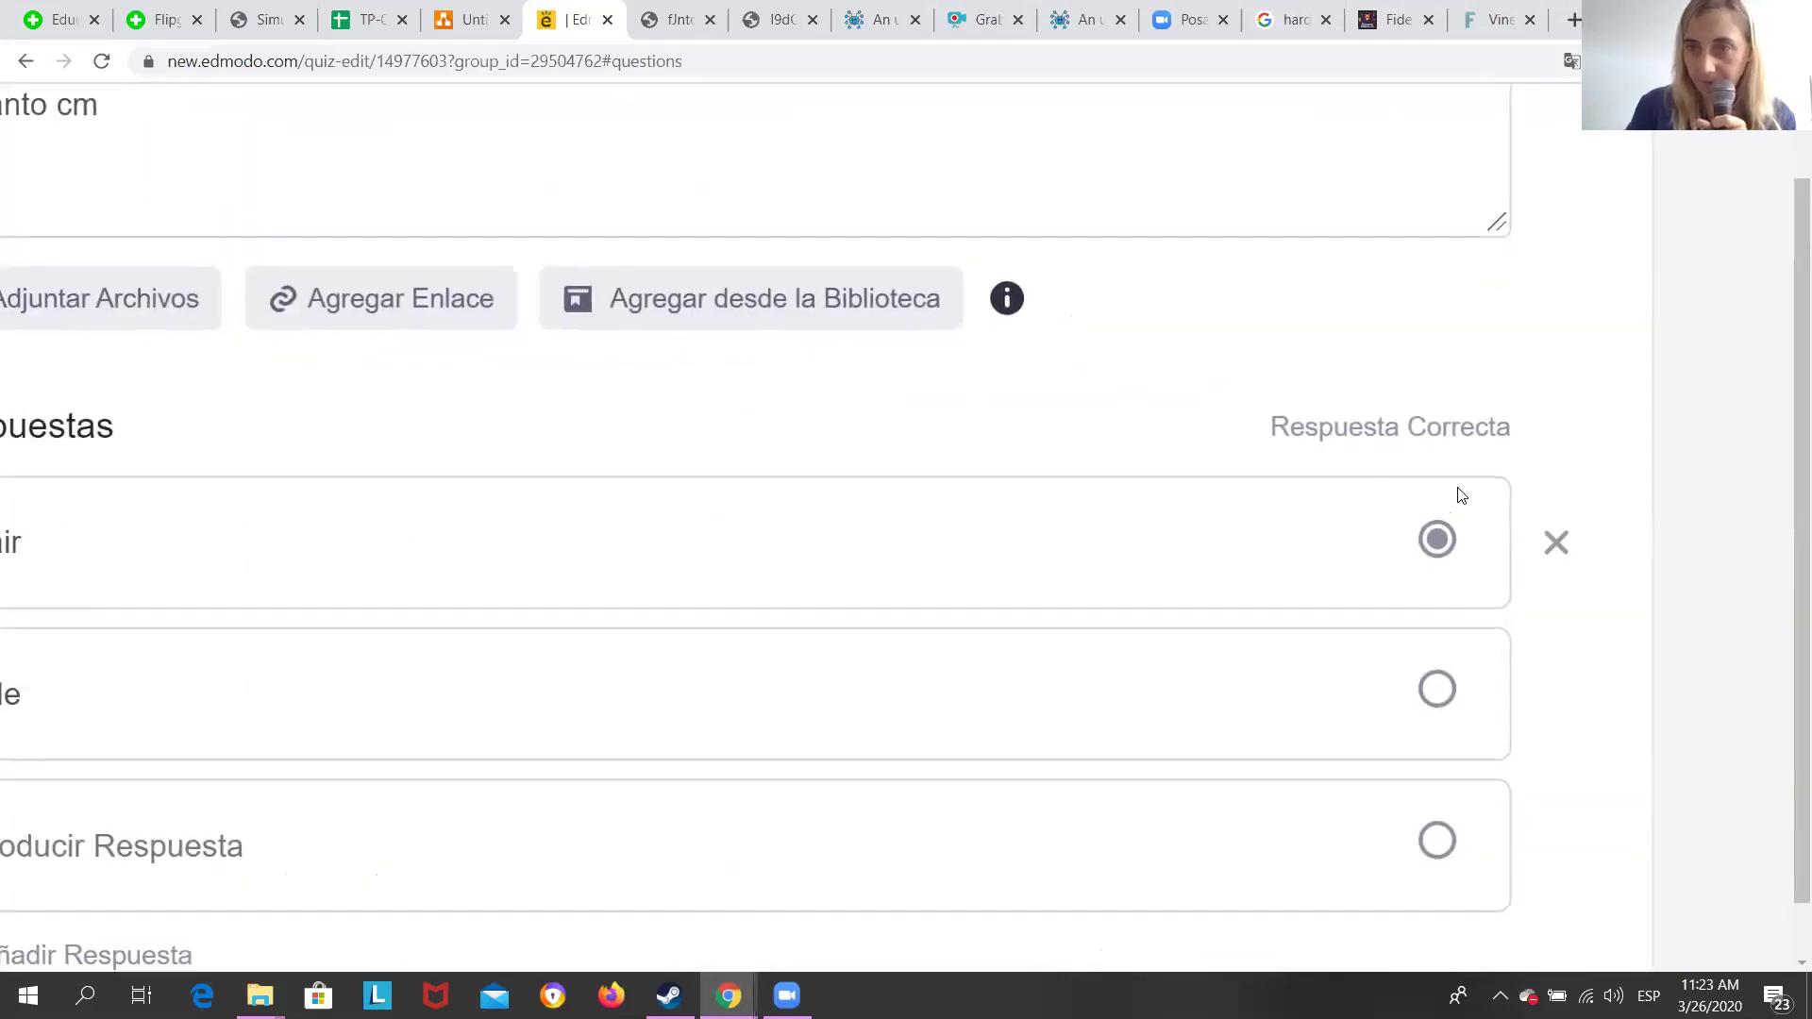
ctrl+scroll(1461, 496, down, 5)
right_click(1460, 493)
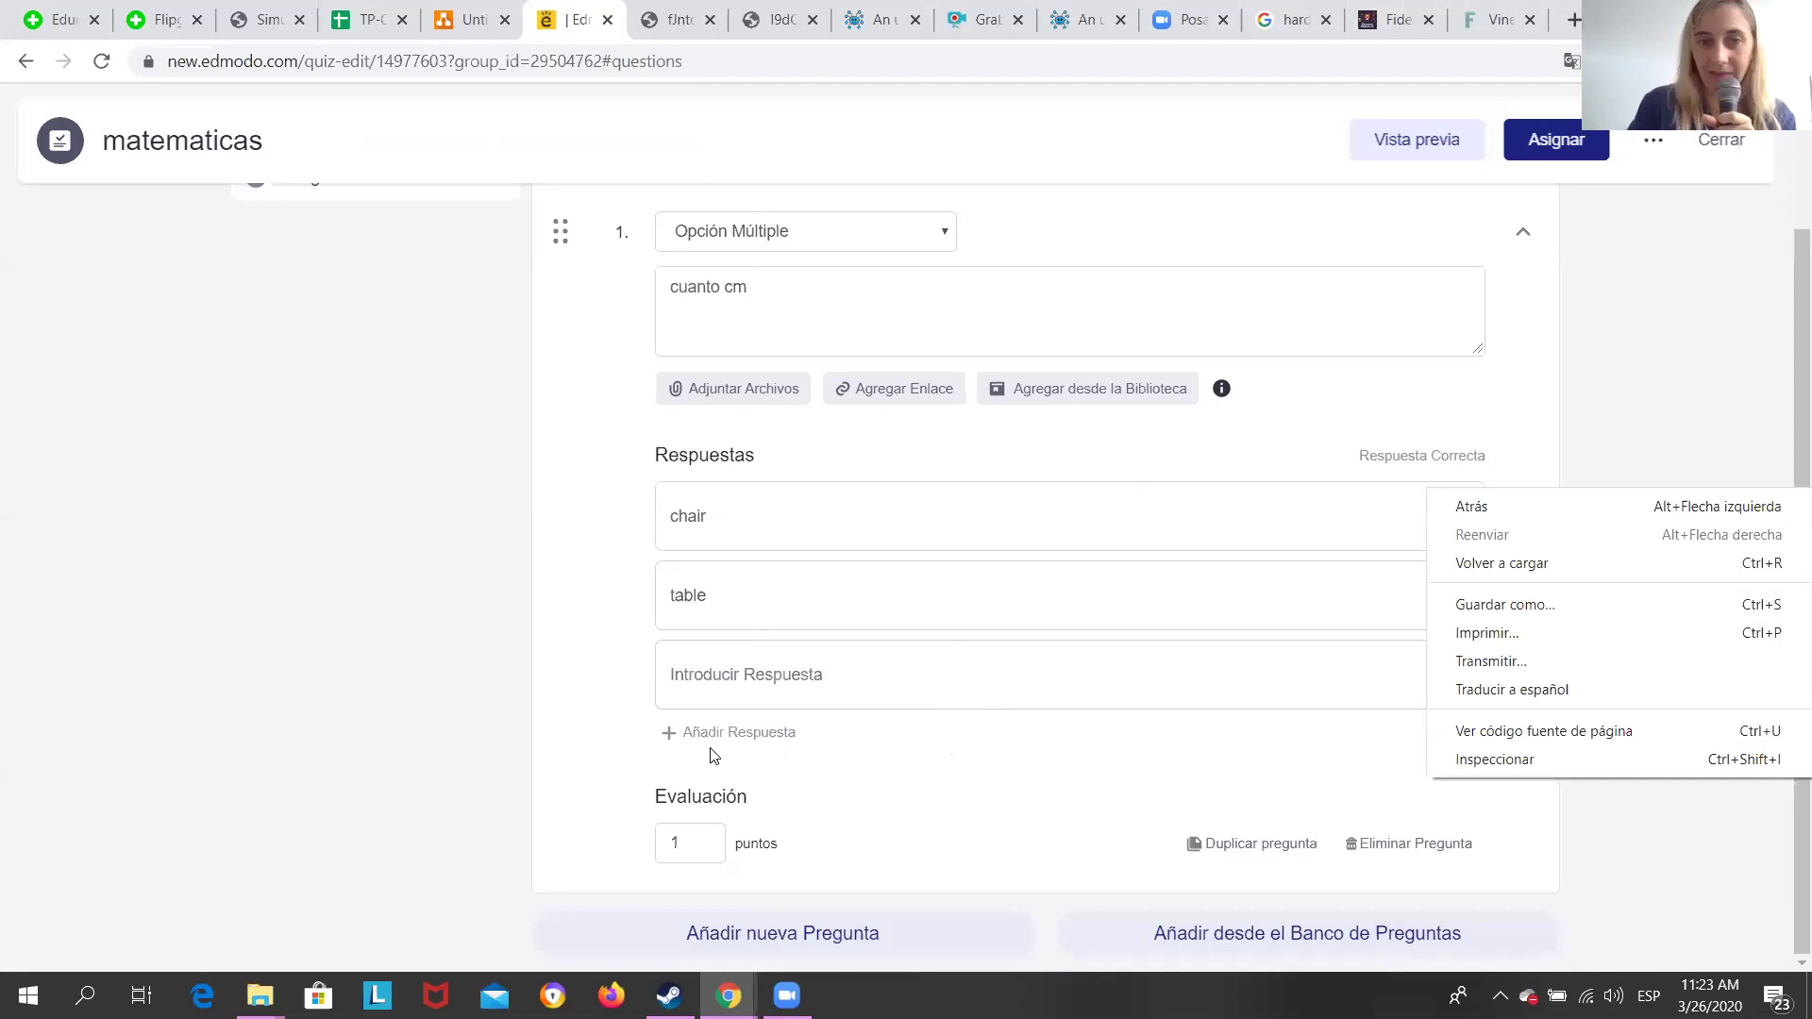
click(1233, 544)
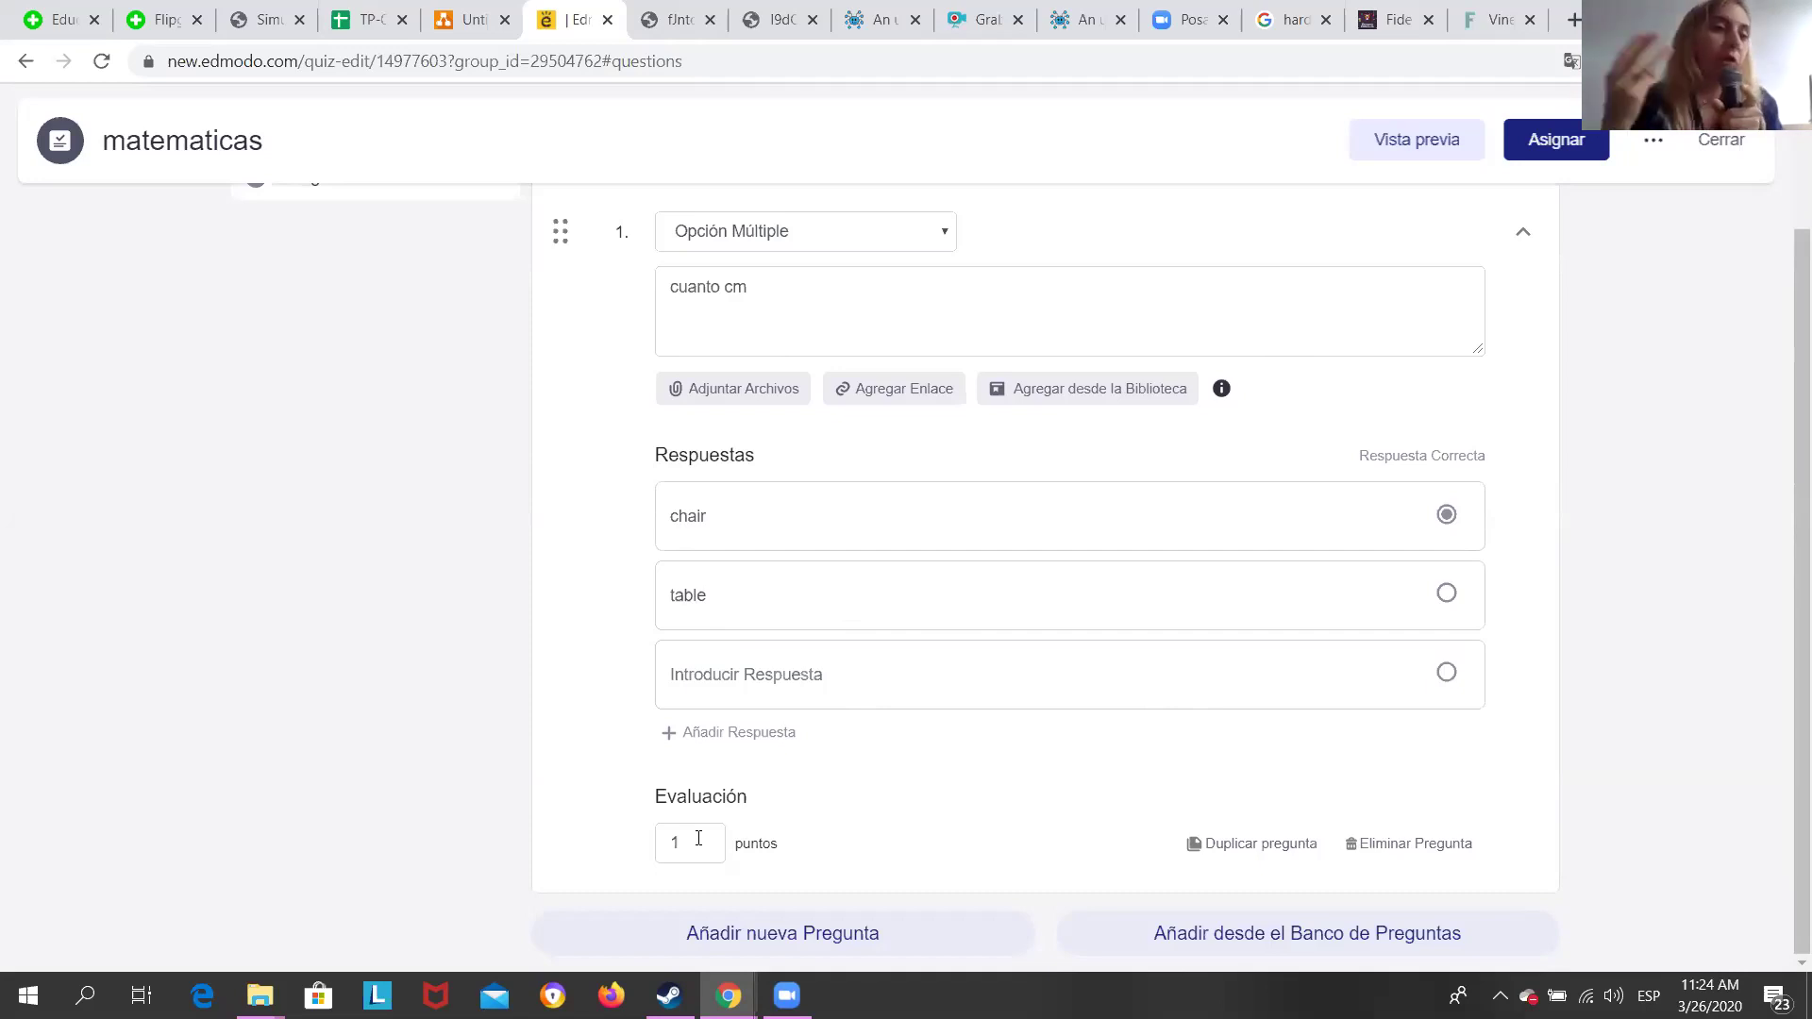
drag(698, 843, 651, 853)
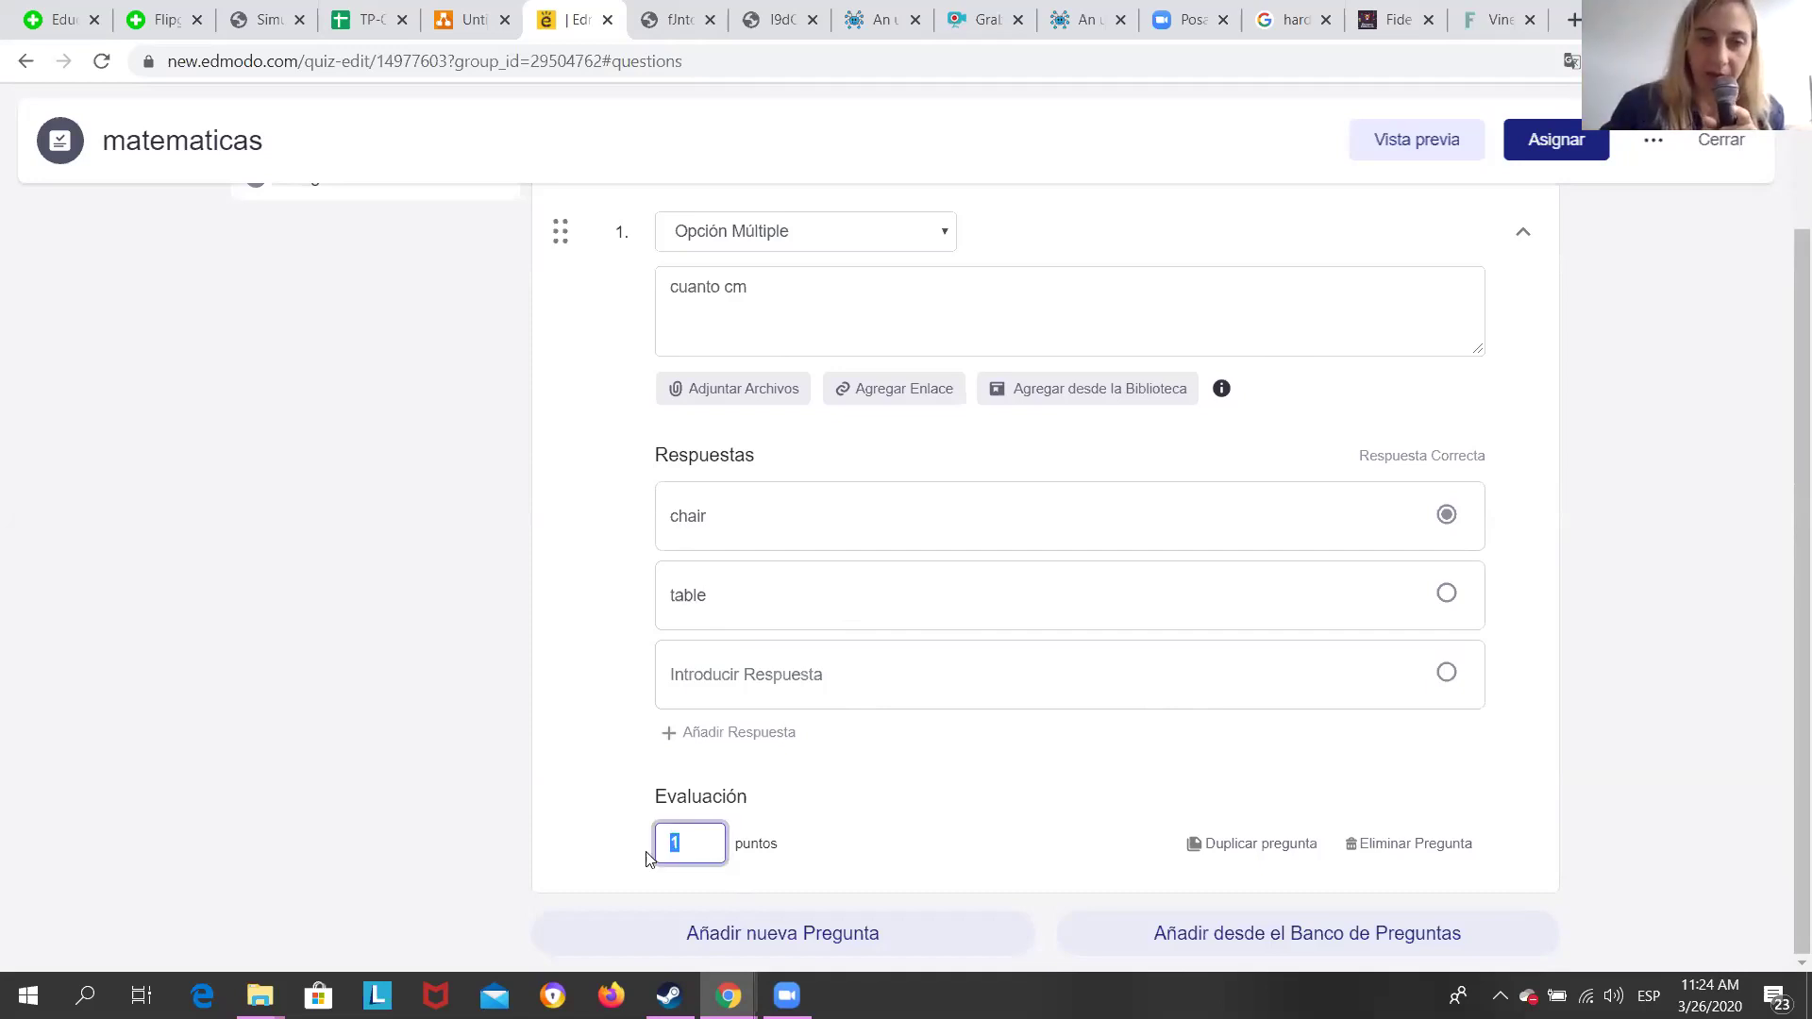
scroll(790, 883, up, 5)
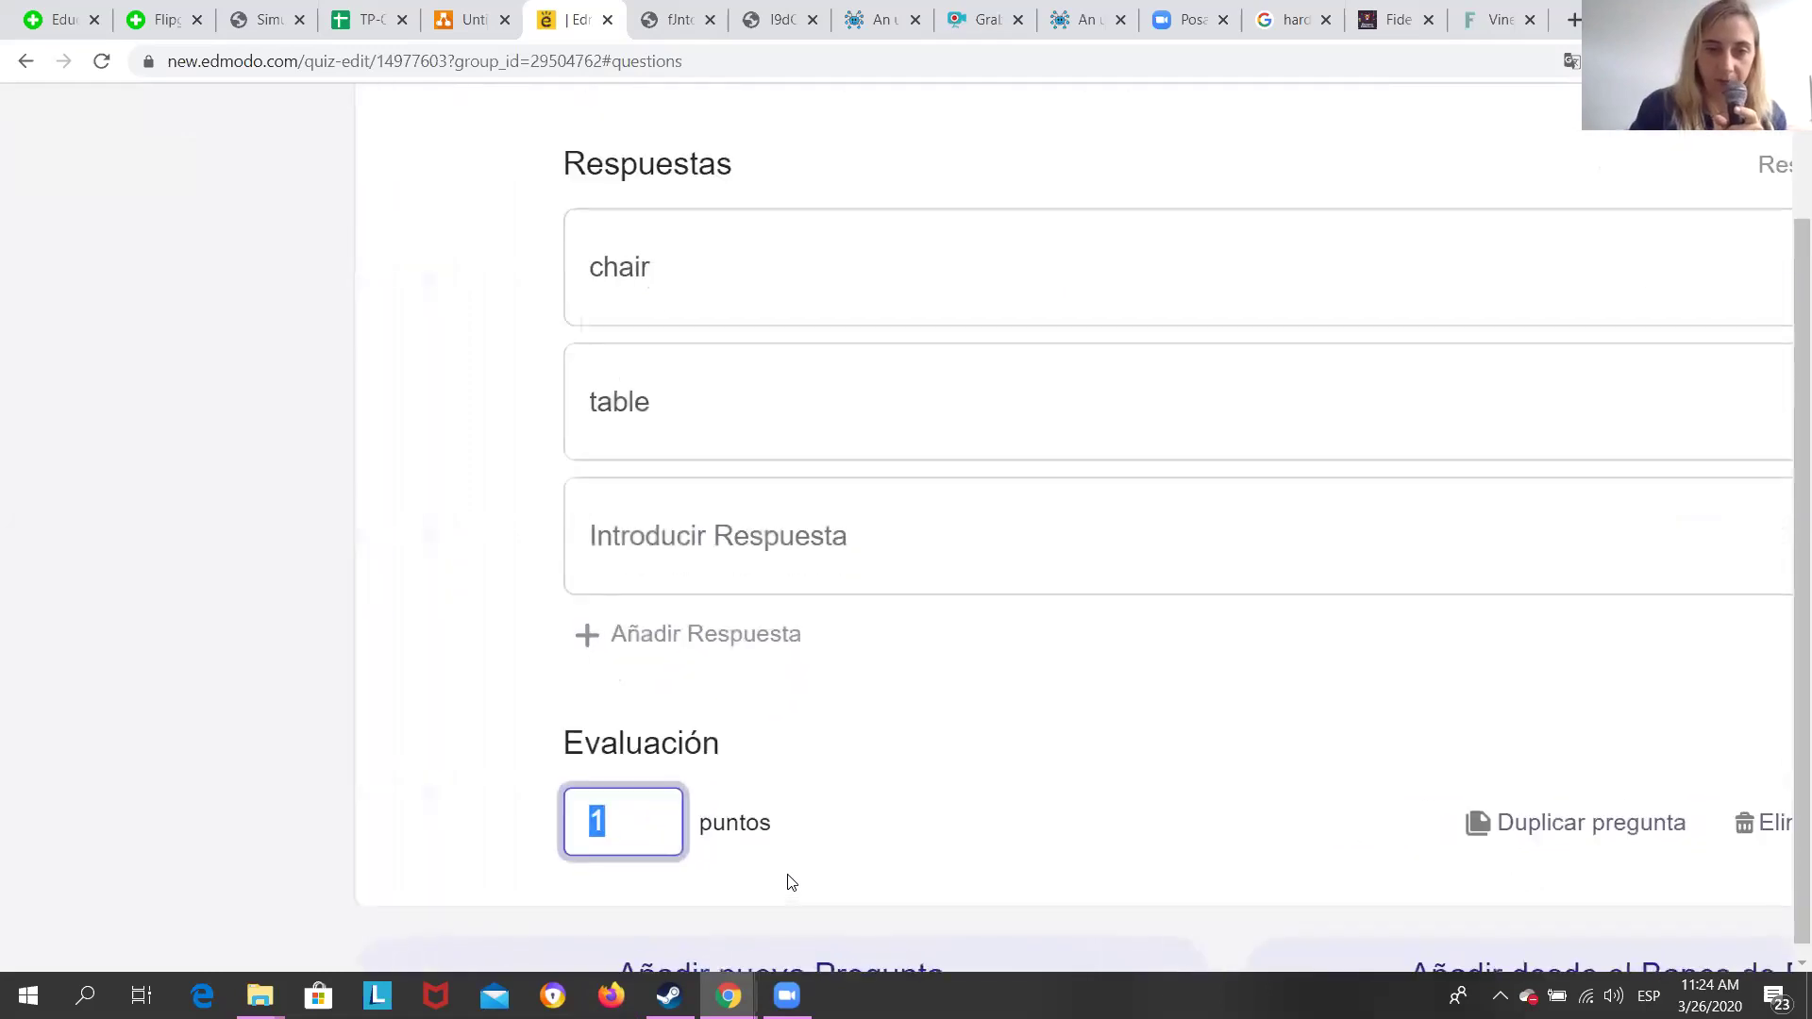
scroll(791, 883, down, 5)
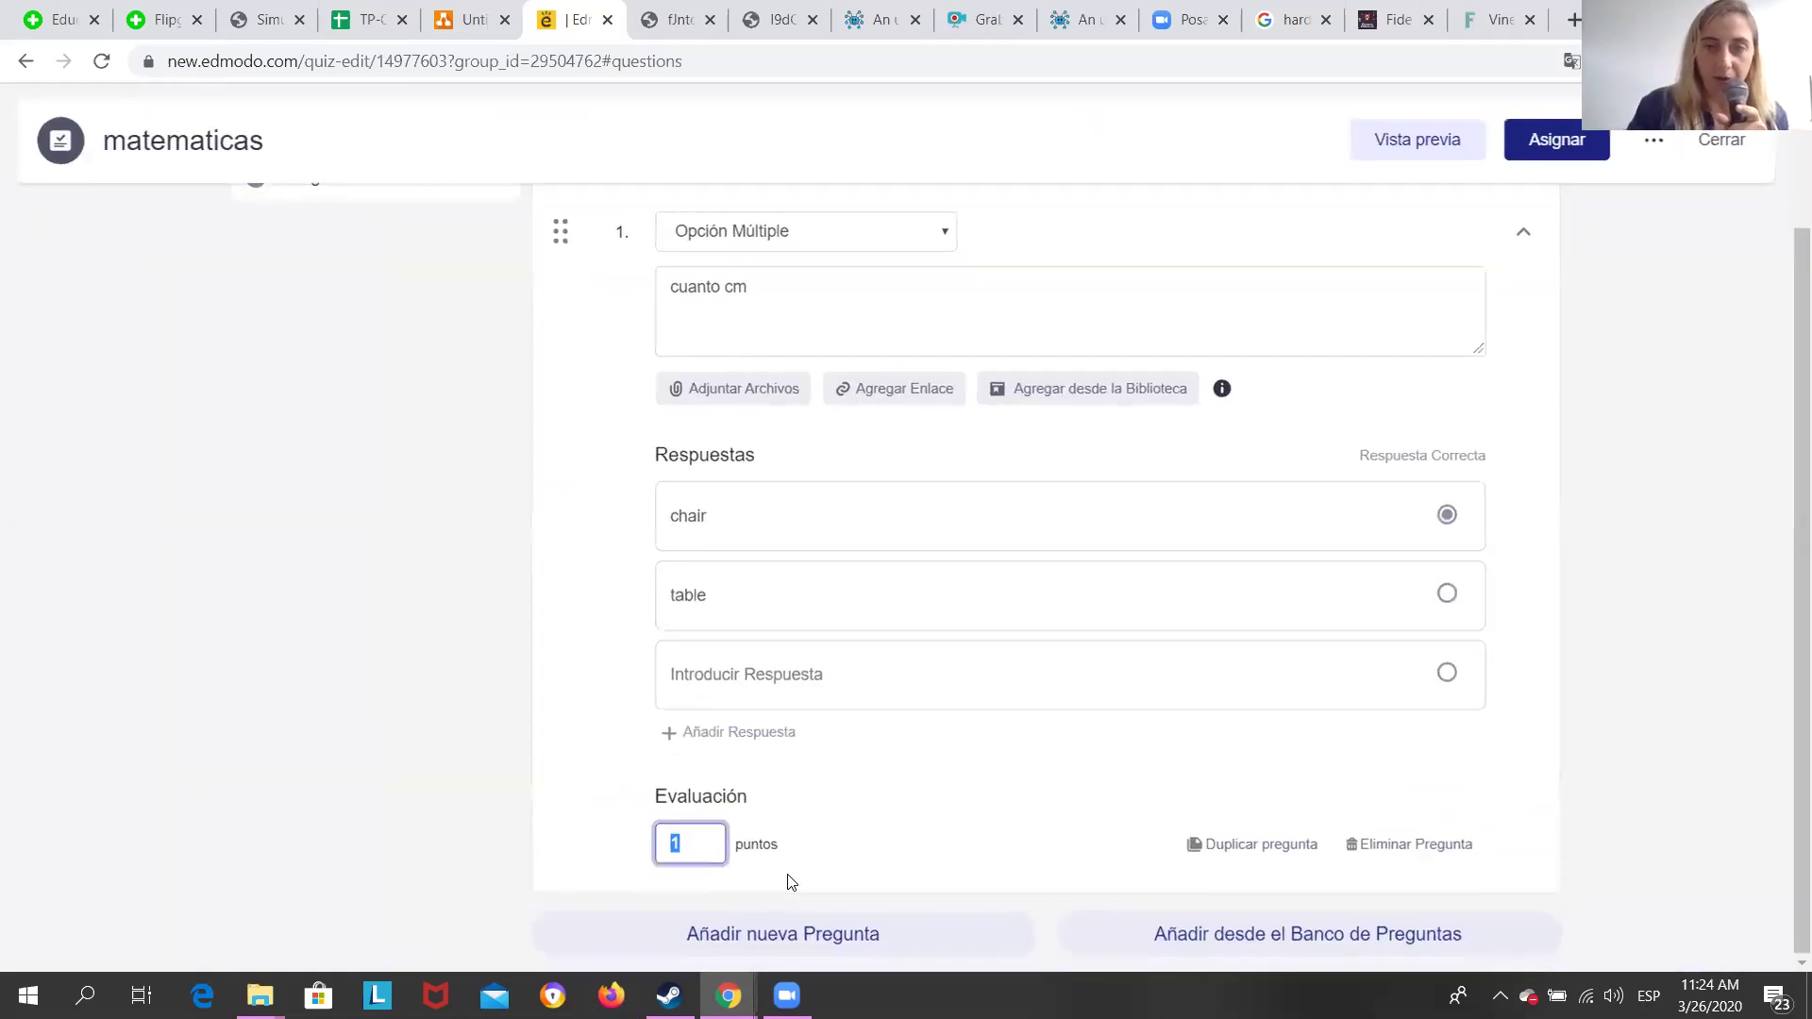
click(596, 281)
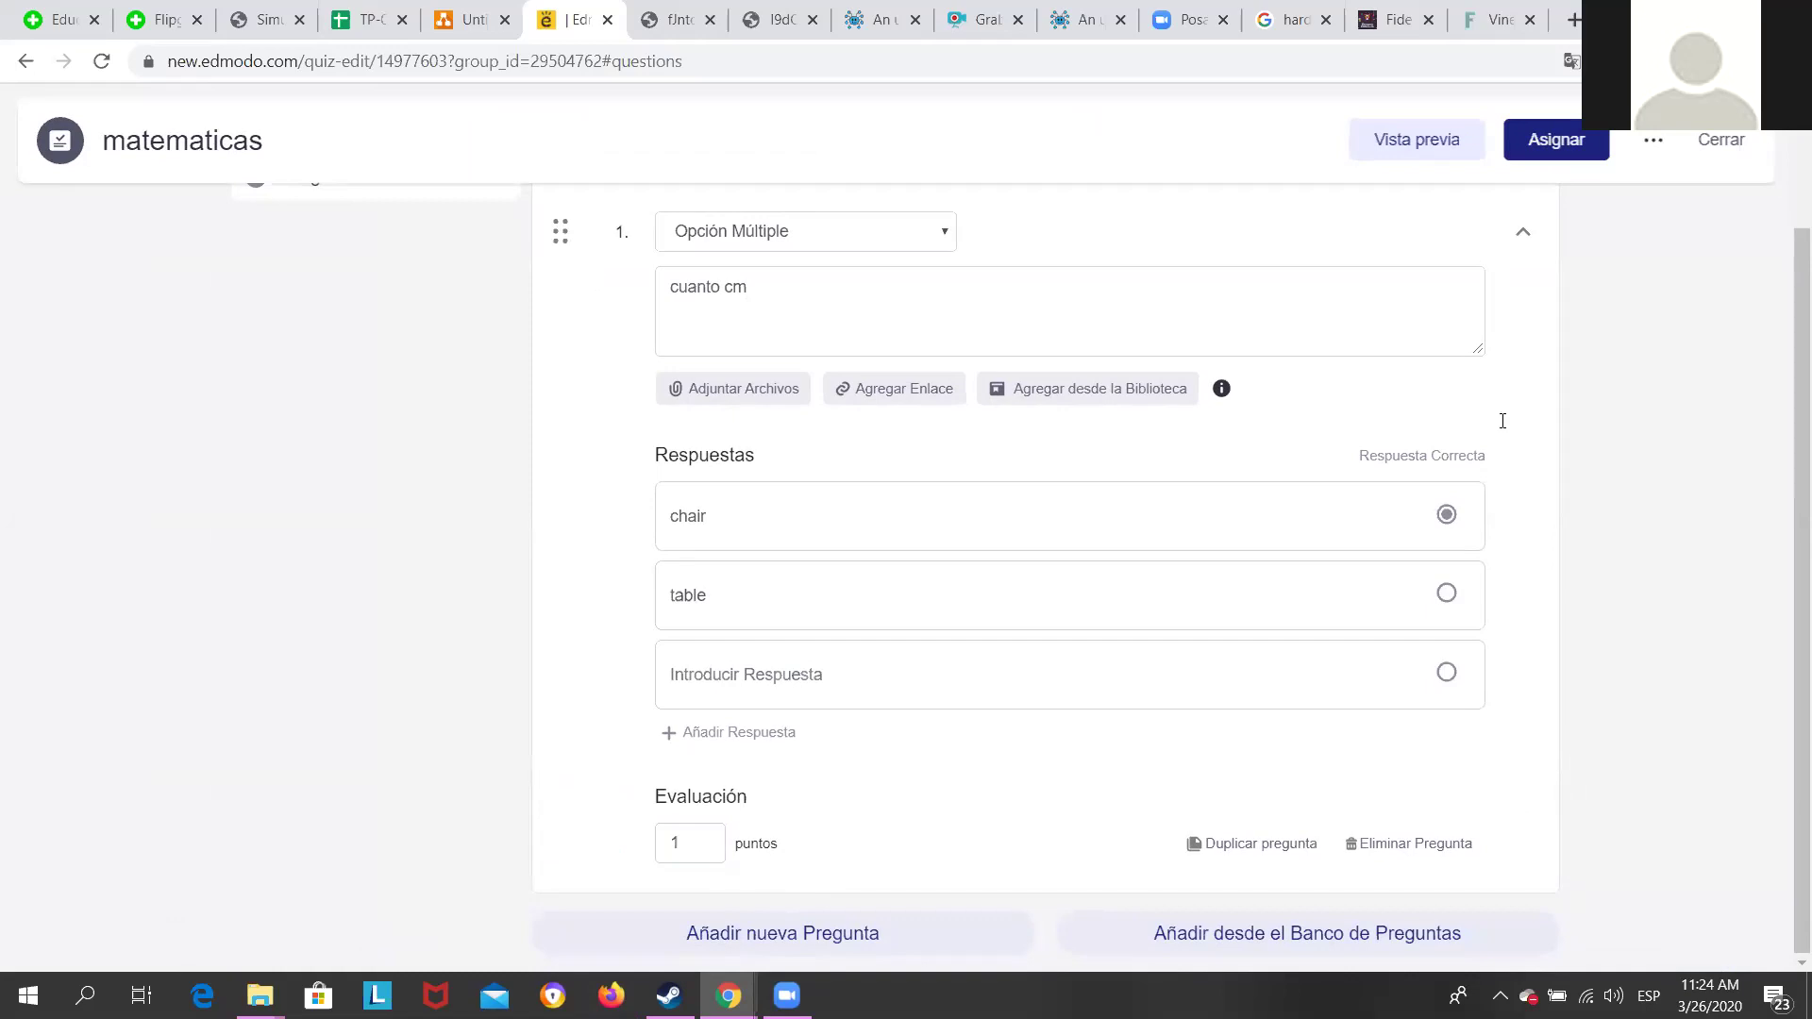
Add a second question to the quiz and set its type to "Rellena los huecos".
click(695, 937)
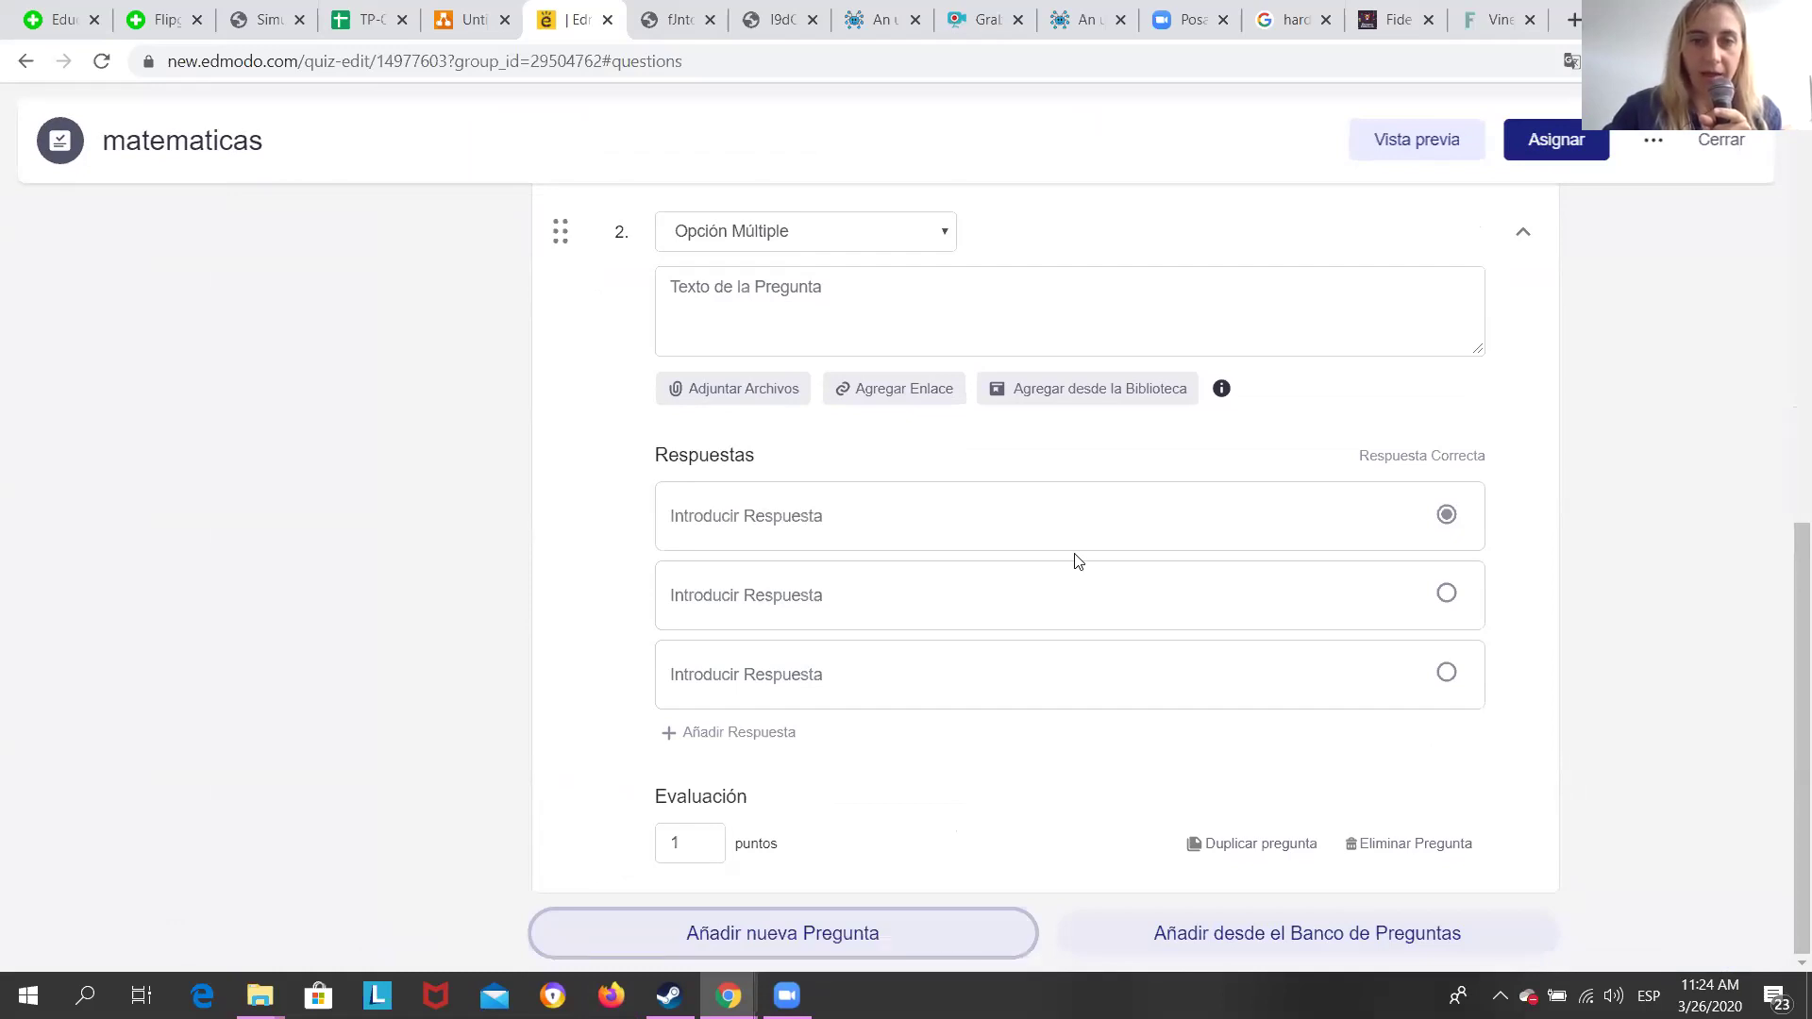
scroll(783, 491, up, 4)
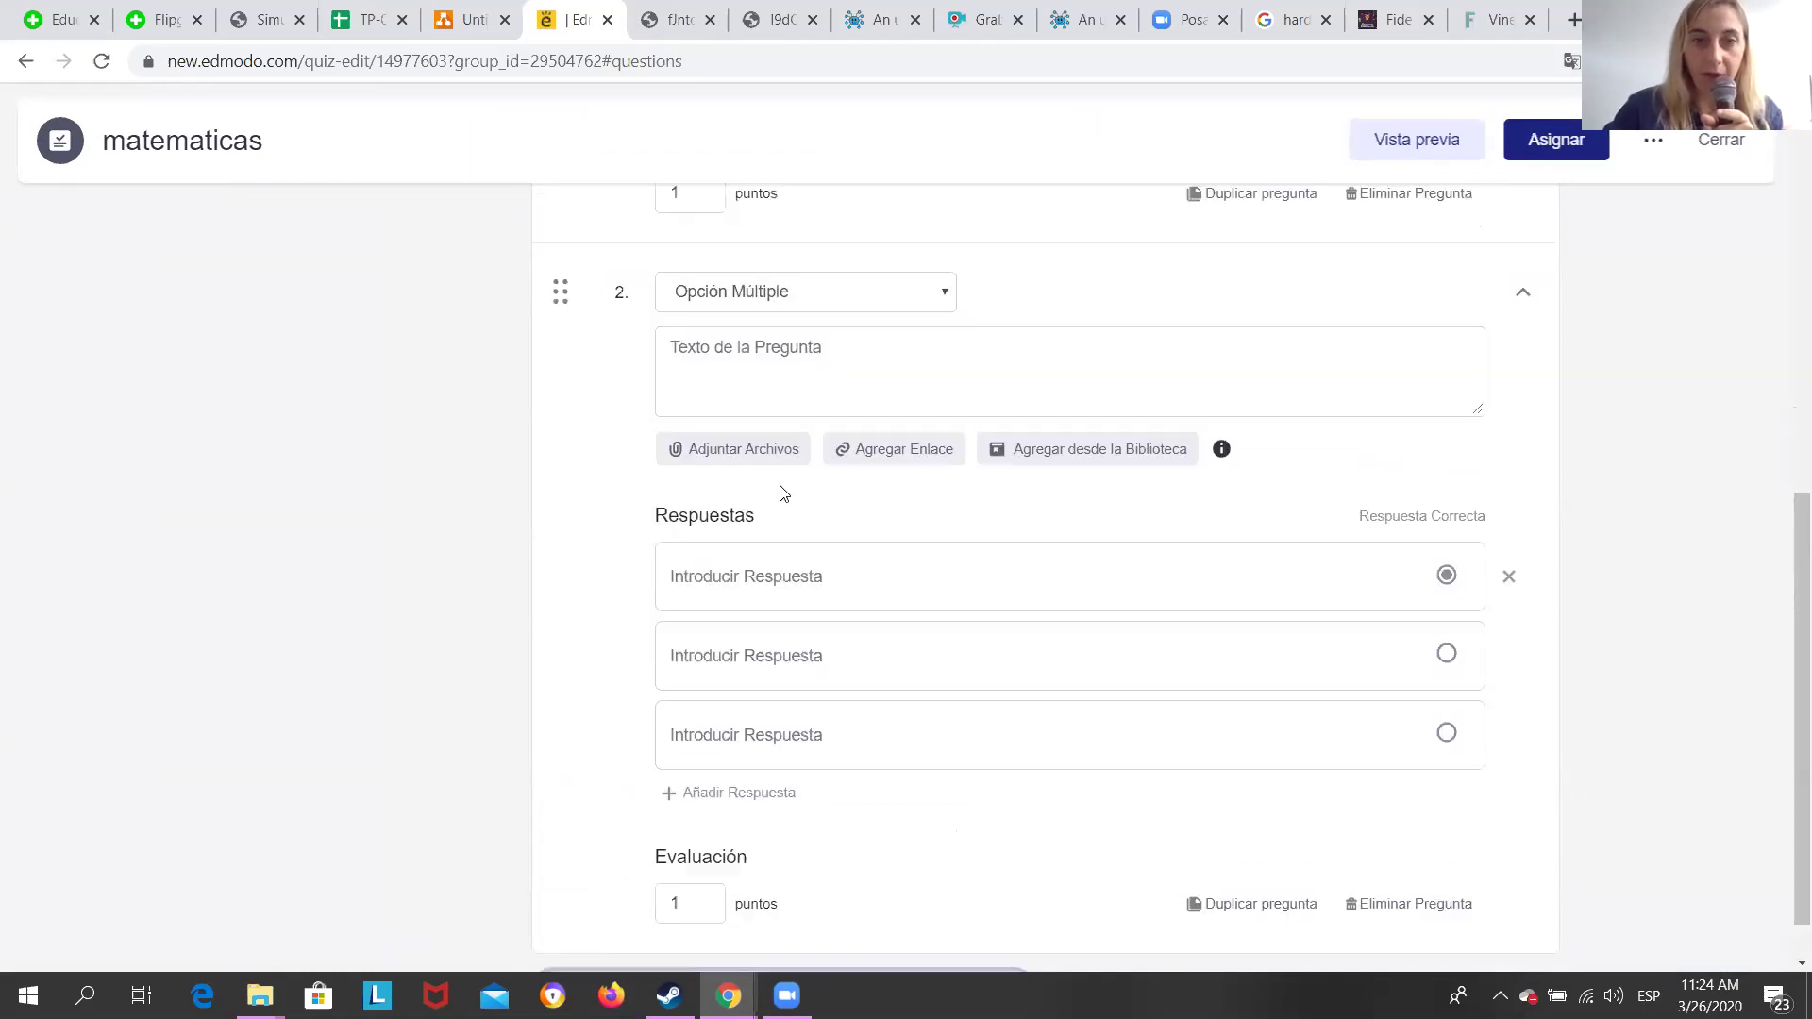
scroll(750, 447, up, 5)
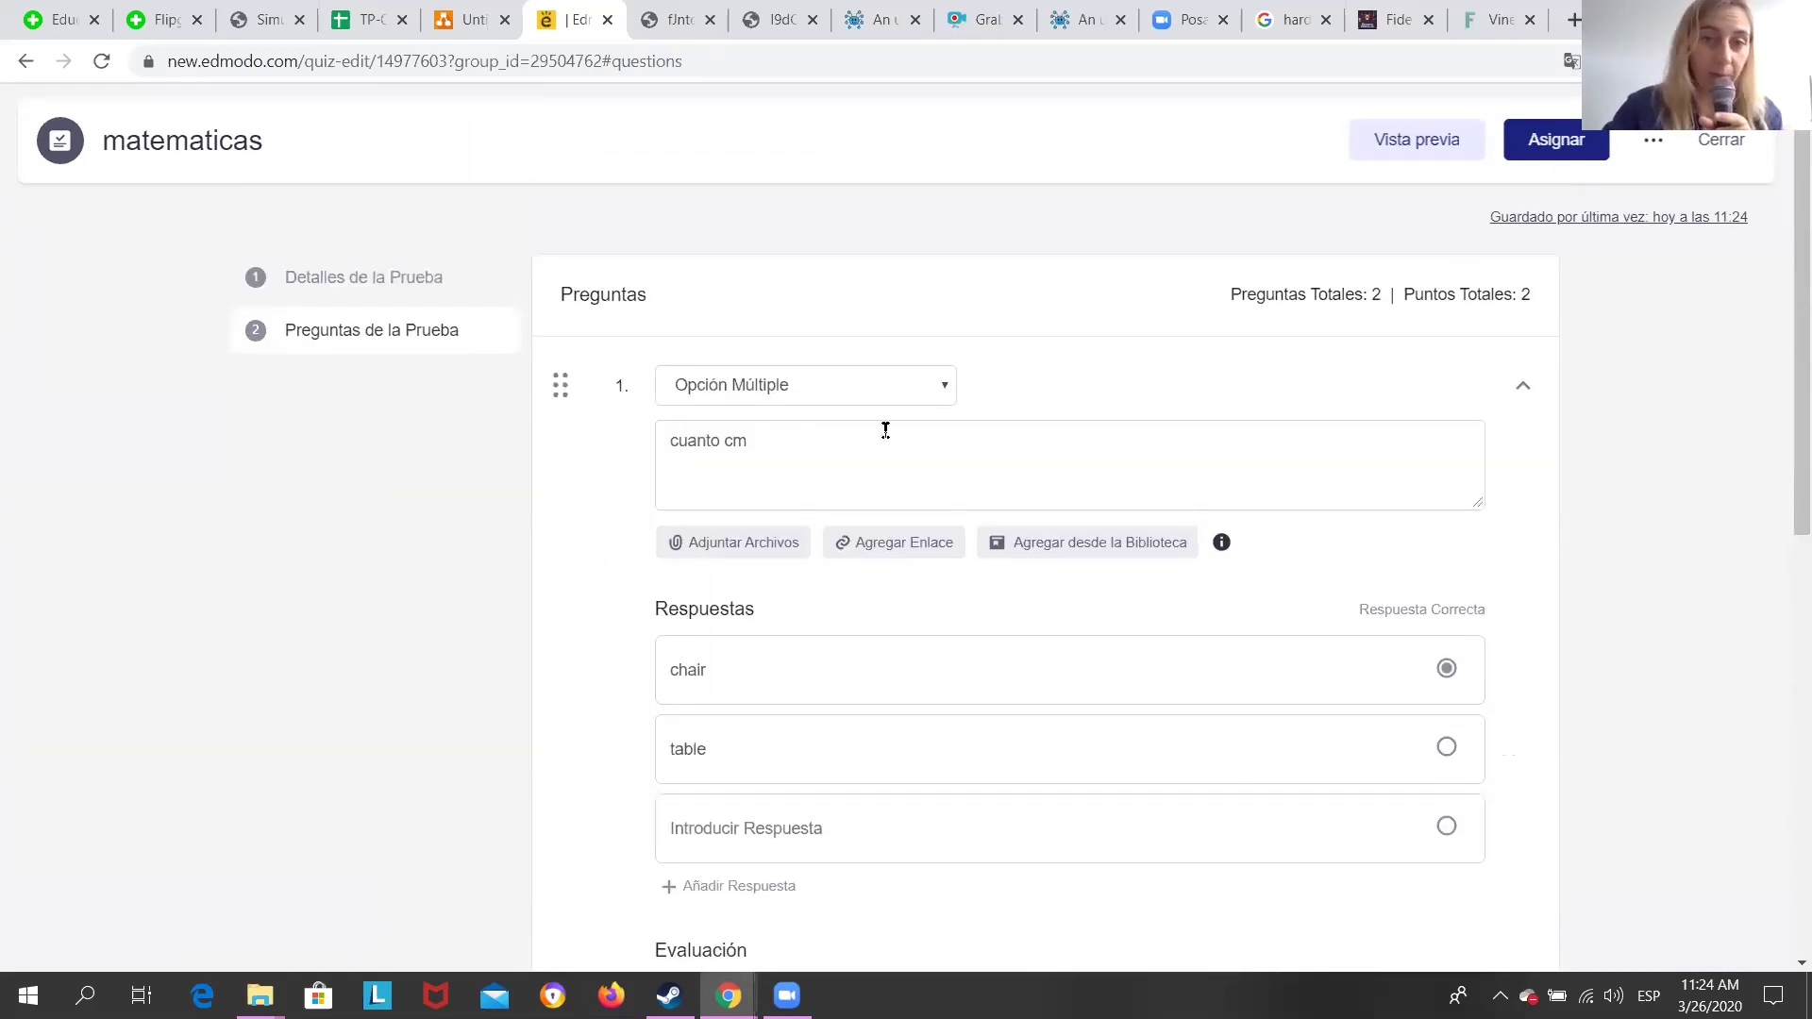
scroll(906, 576, down, 9)
scroll(887, 675, up, 4)
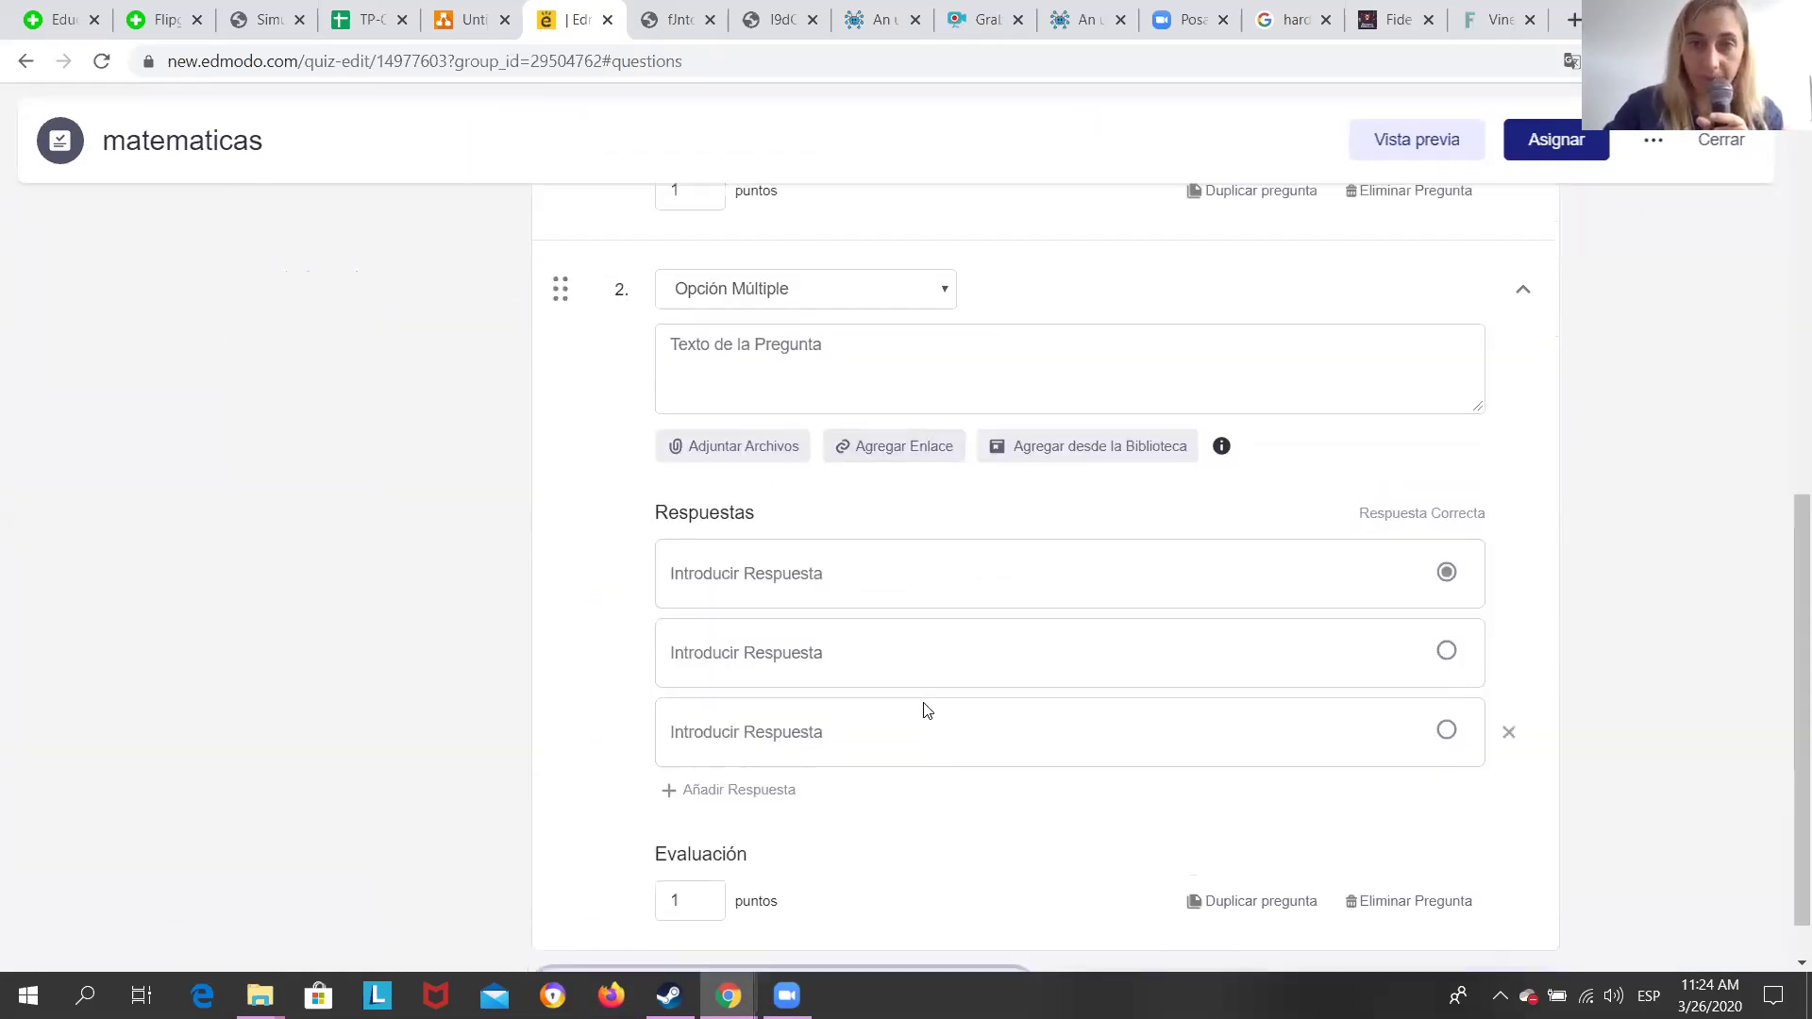
click(942, 635)
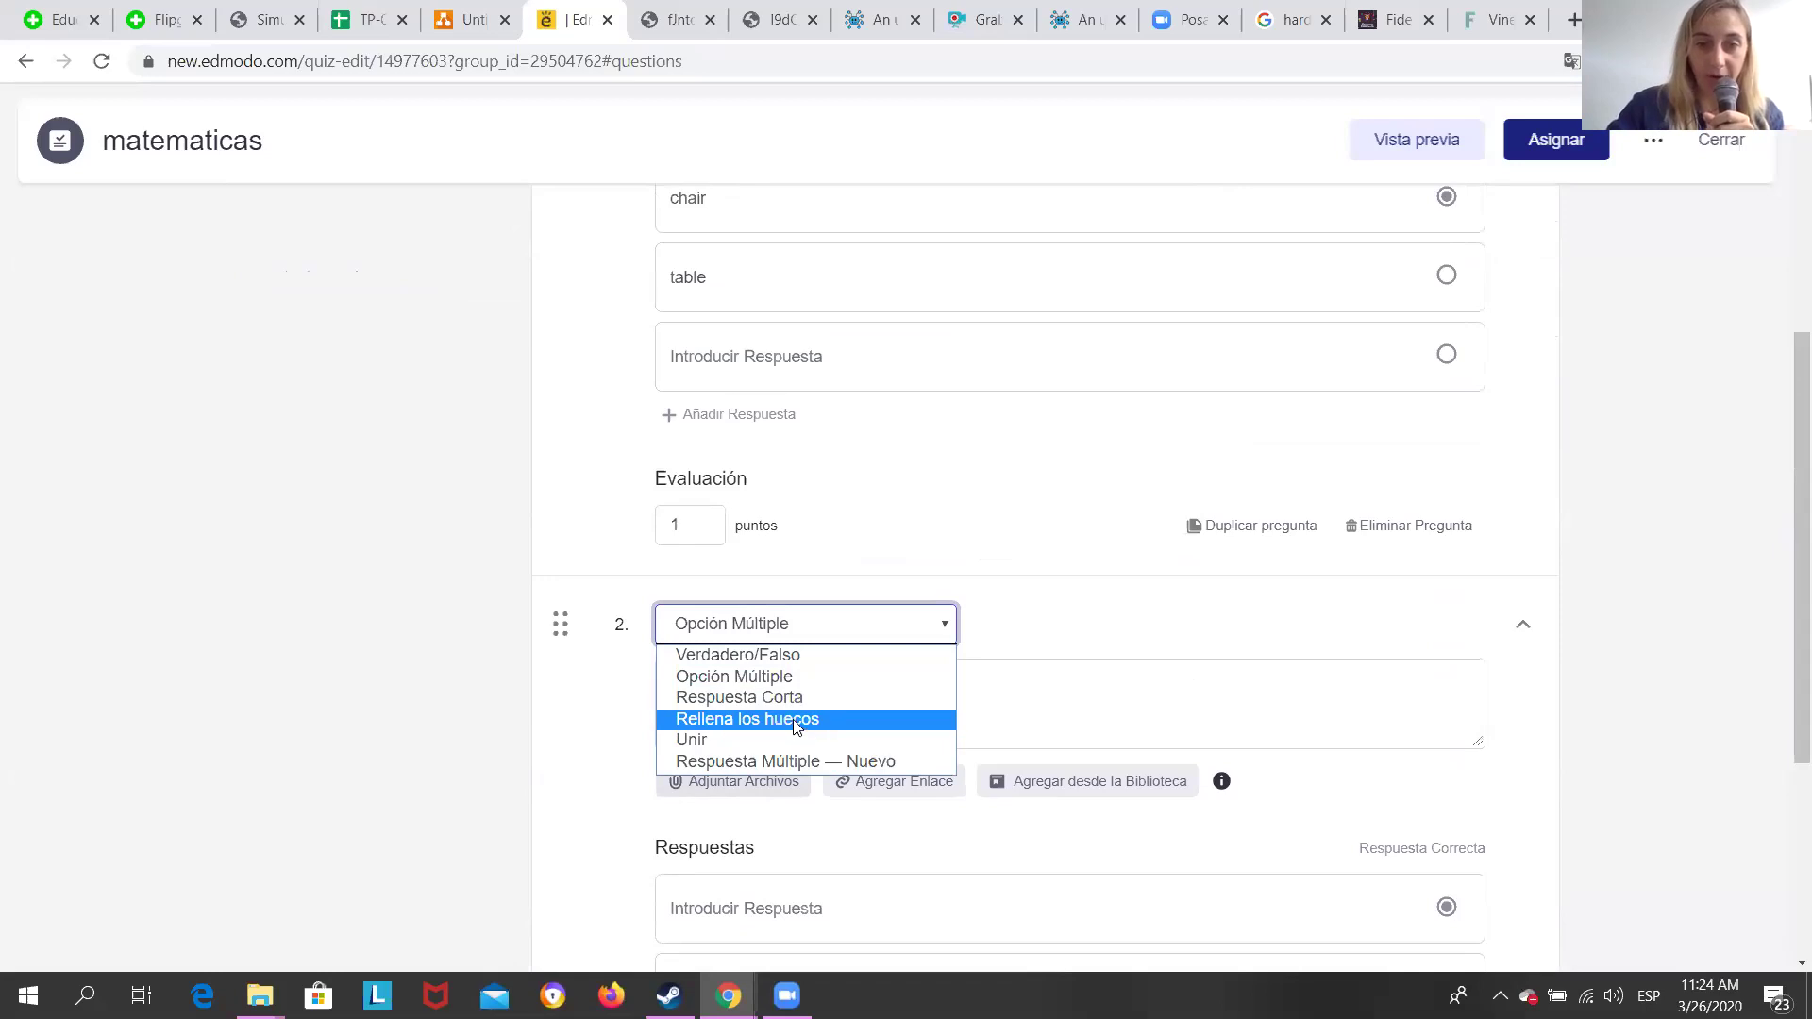
click(791, 719)
Enter "mi_me_" as the text of question 2, with underscores marking the blanks.
click(785, 710)
scroll(805, 720, down, 2)
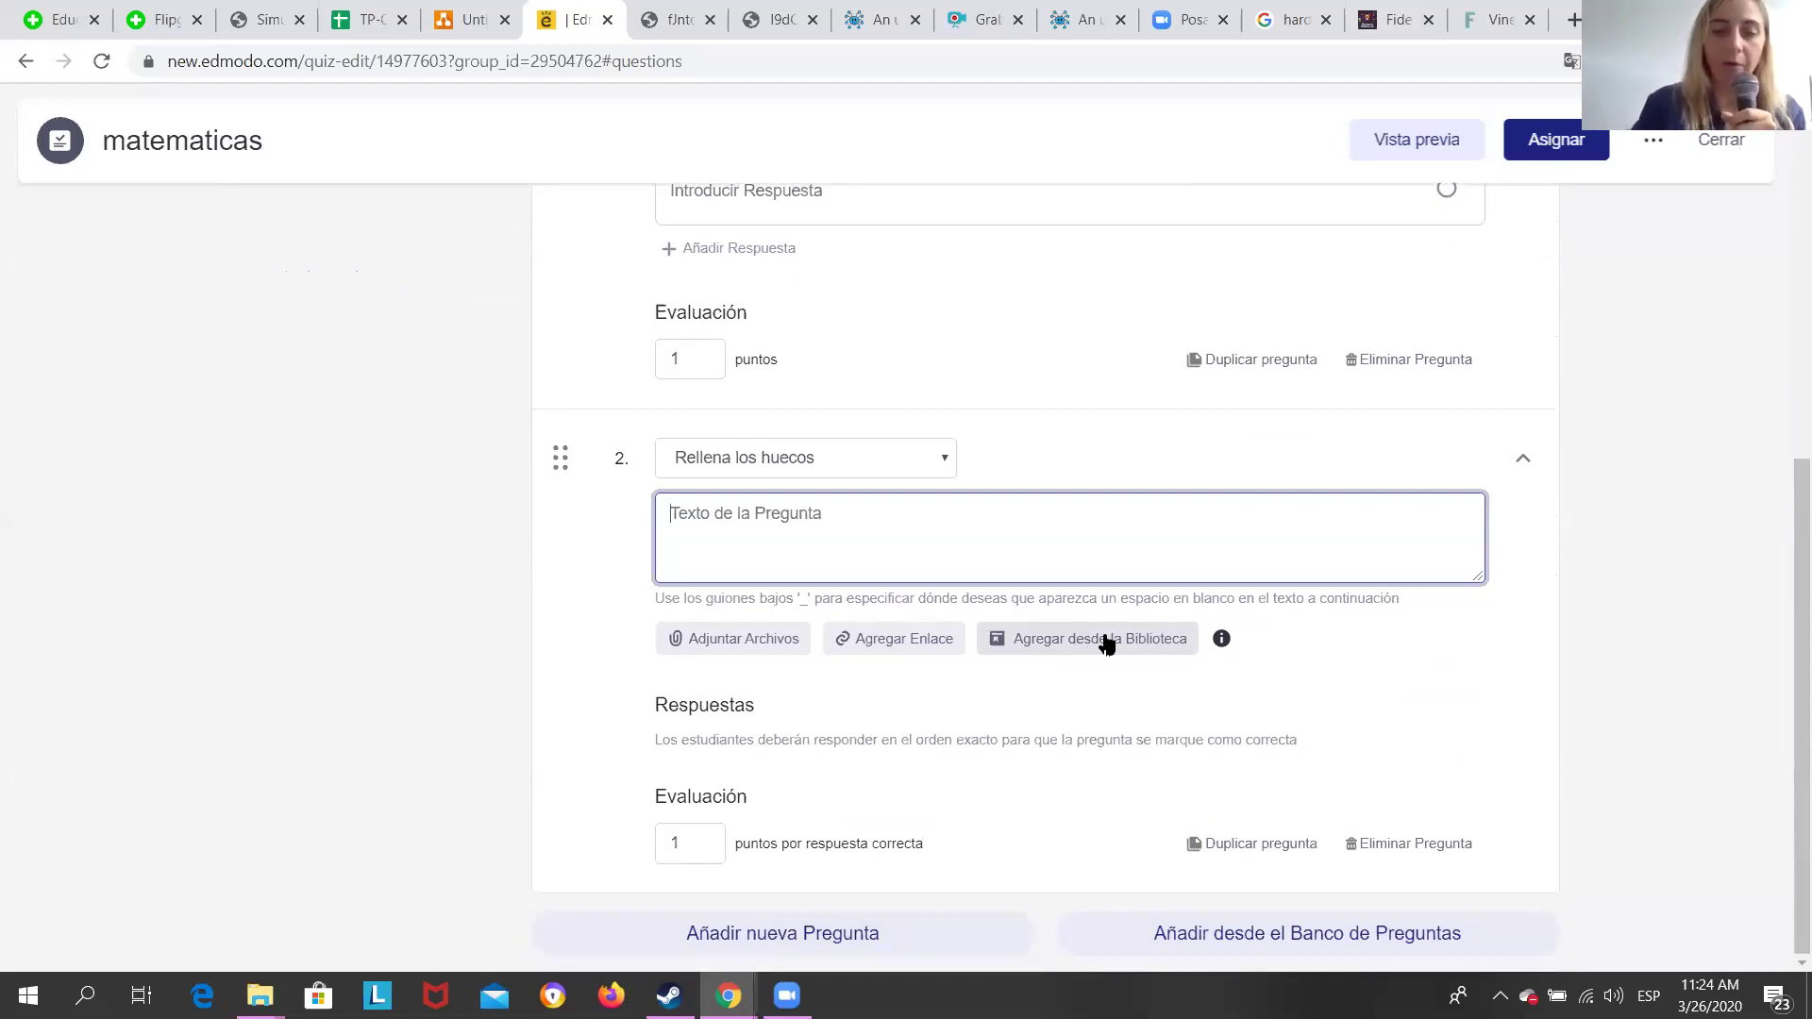
text(mi)
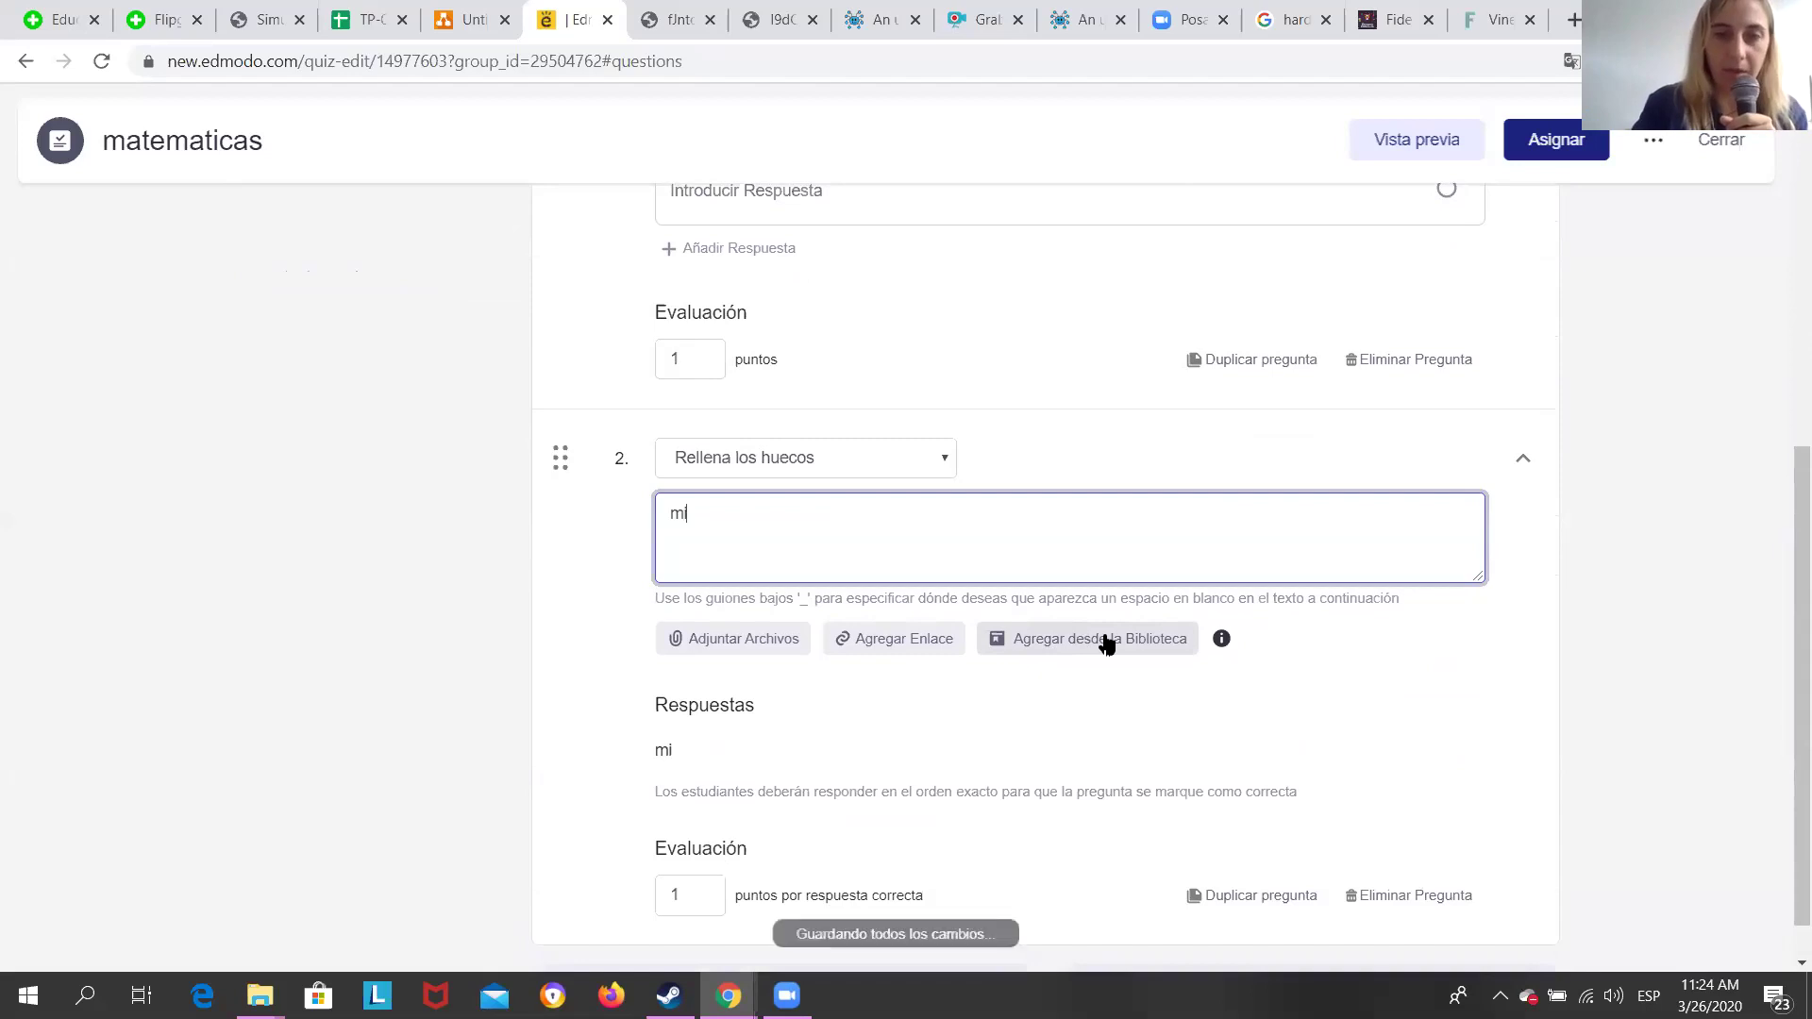
text( _)
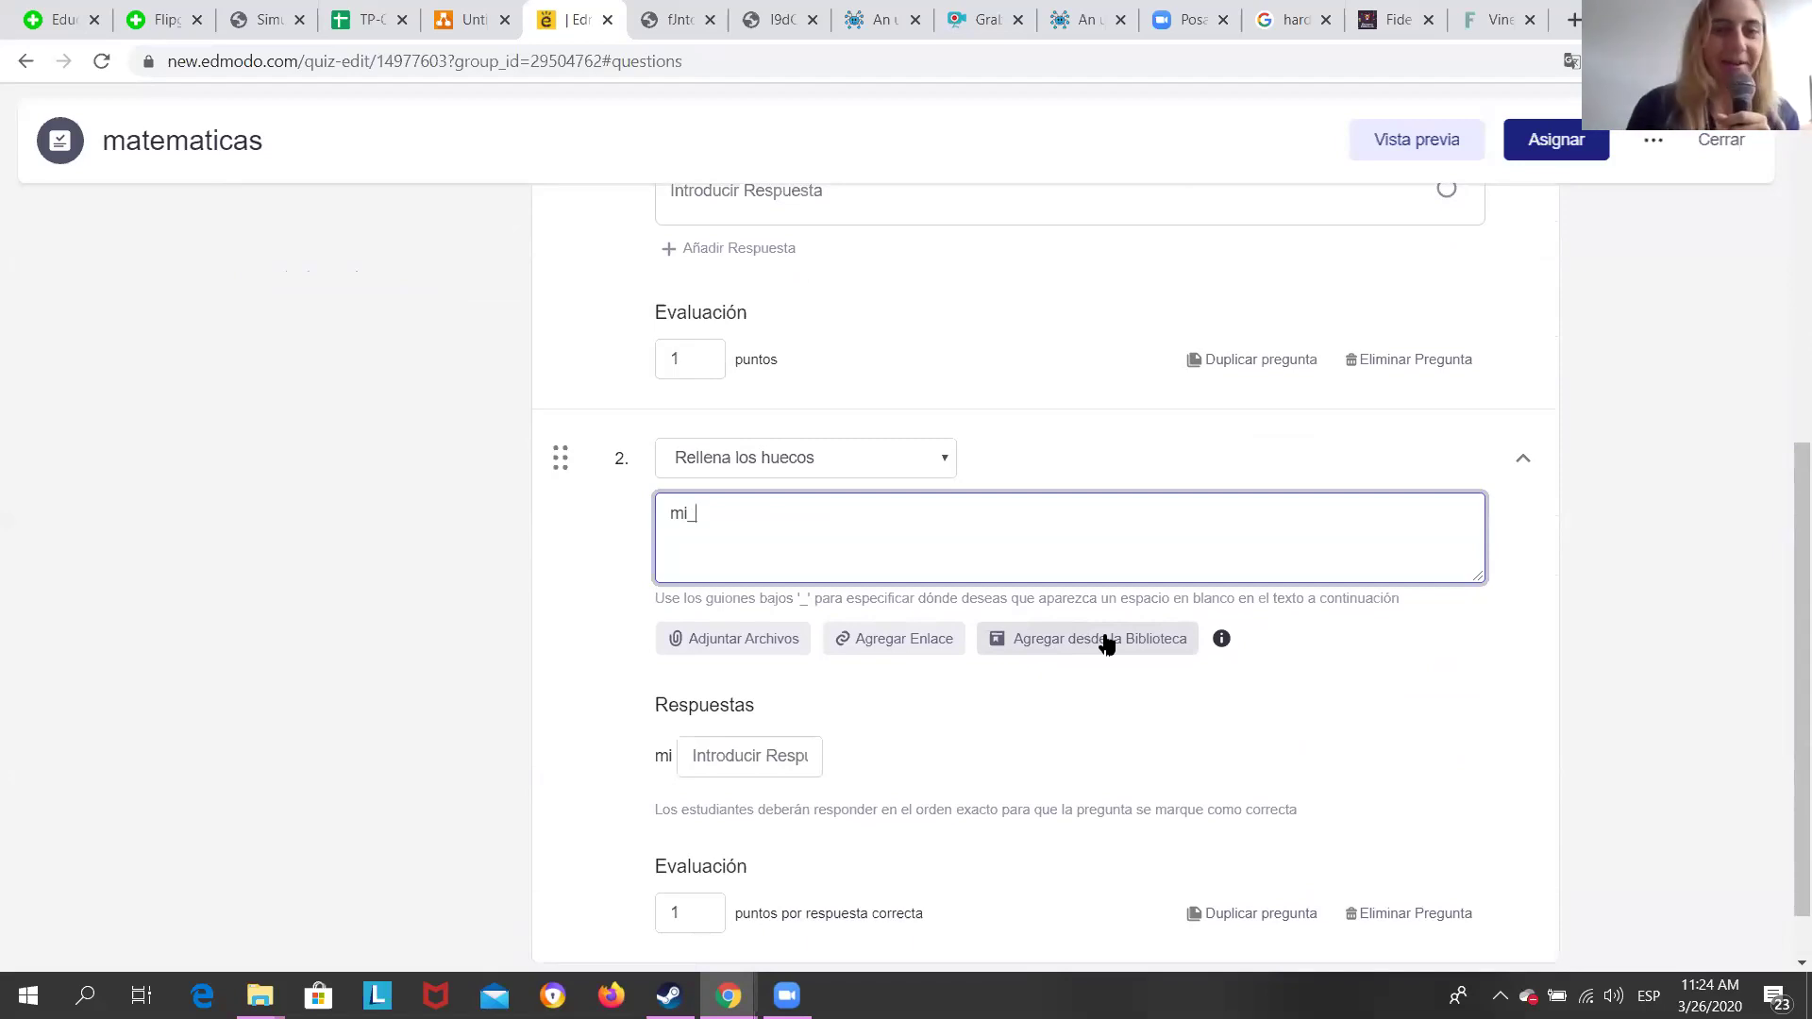
text(me_)
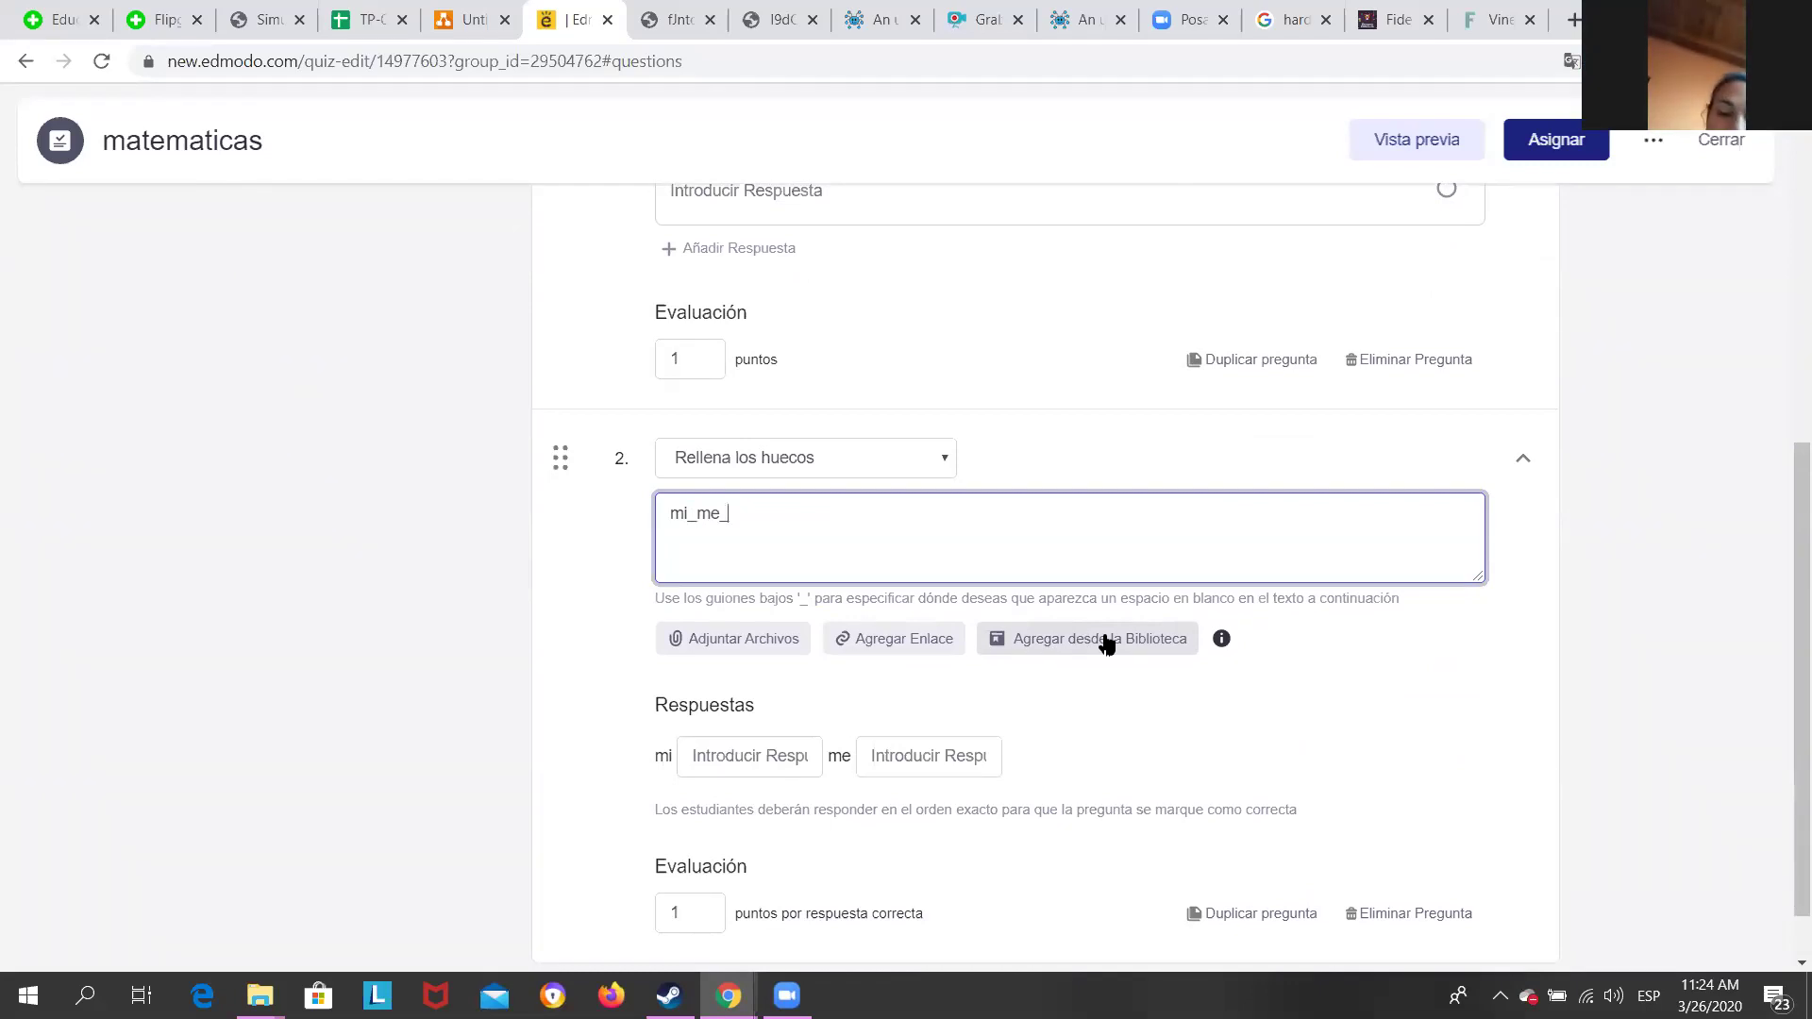
Fill the two blanks of question 2 with the answers "mamá" and "mima".
scroll(800, 764, down, 1)
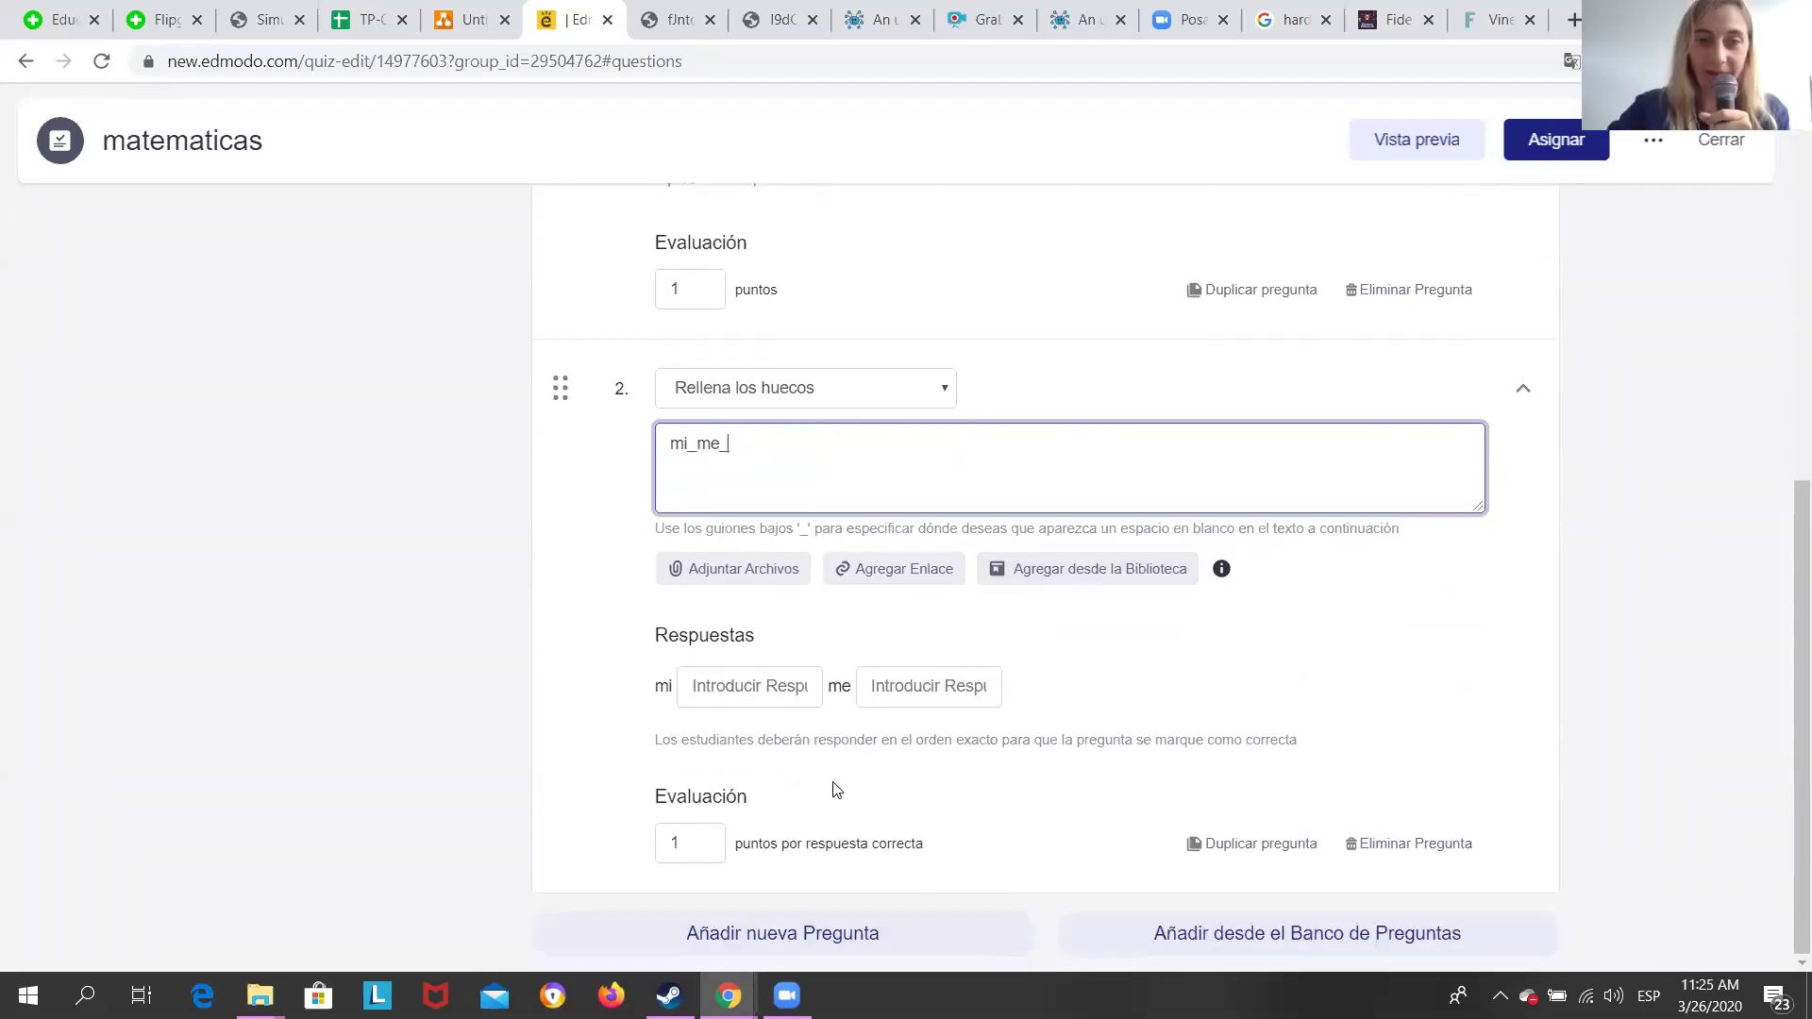
key(ctrl+plus)
key(ctrl+plus)
key(ctrl+plus)
key(ctrl+plus)
key(ctrl+plus)
key(ctrl+plus)
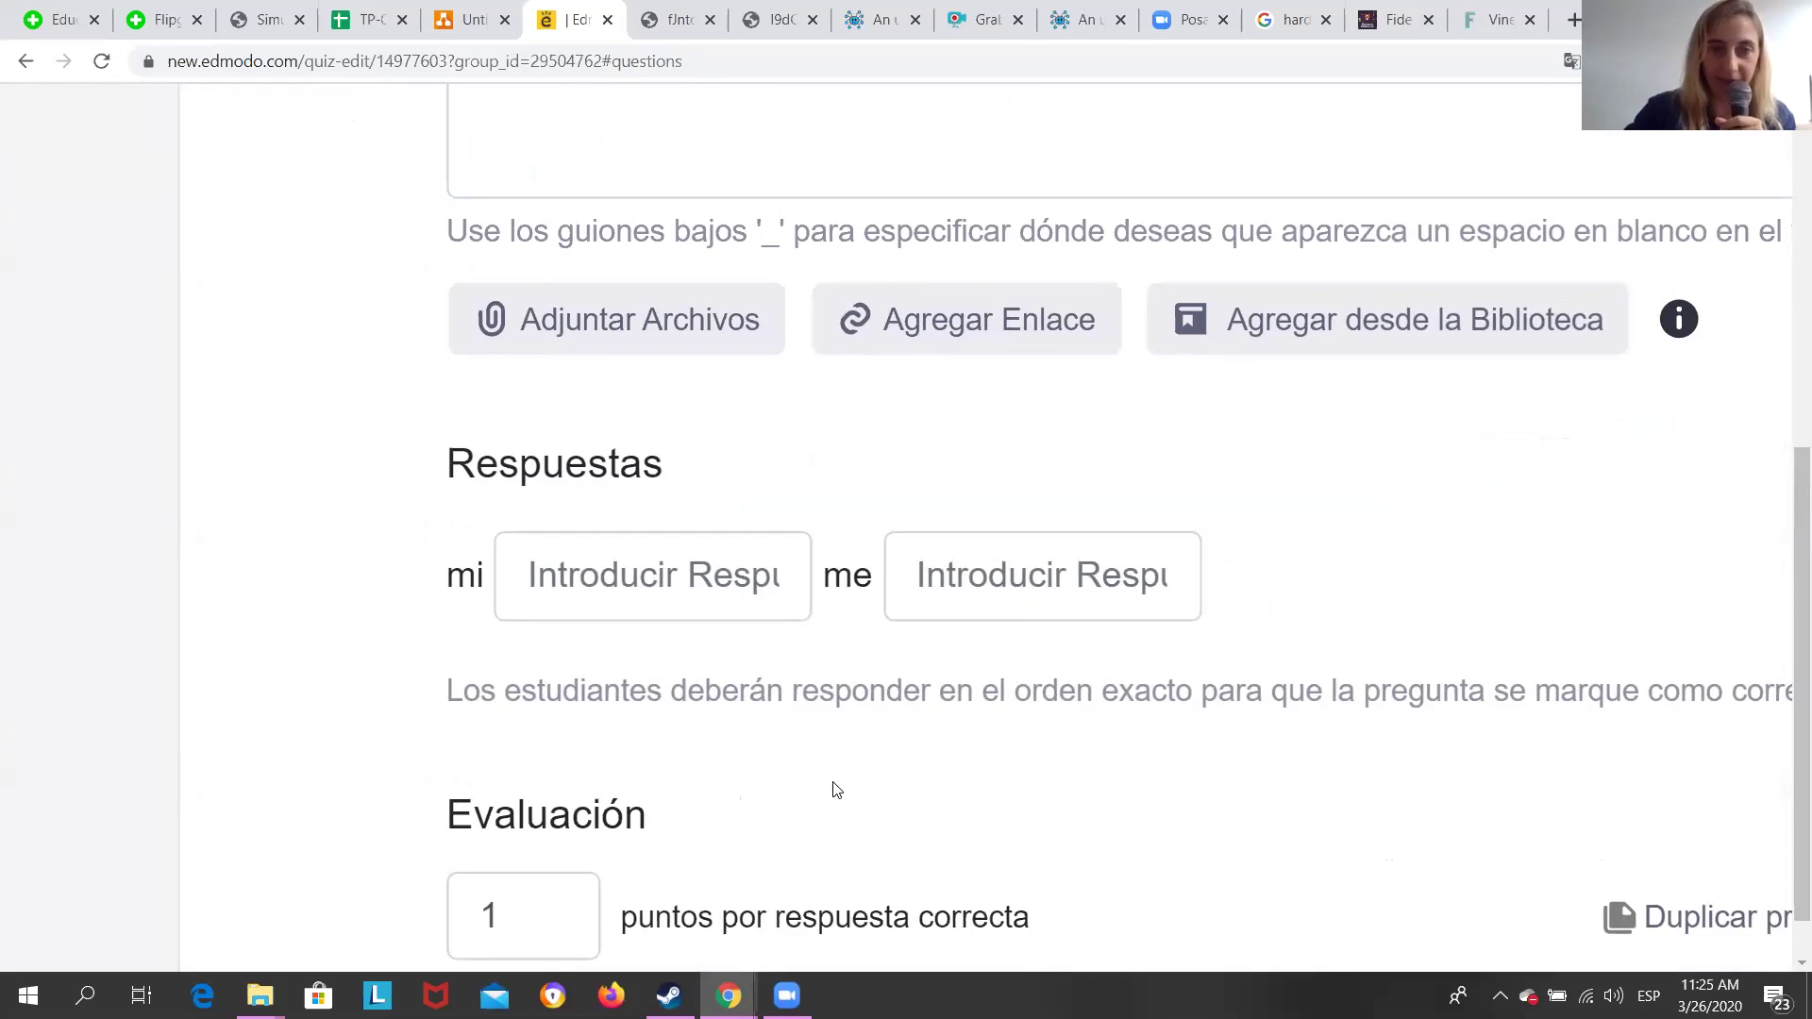
scroll(590, 566, up, 2)
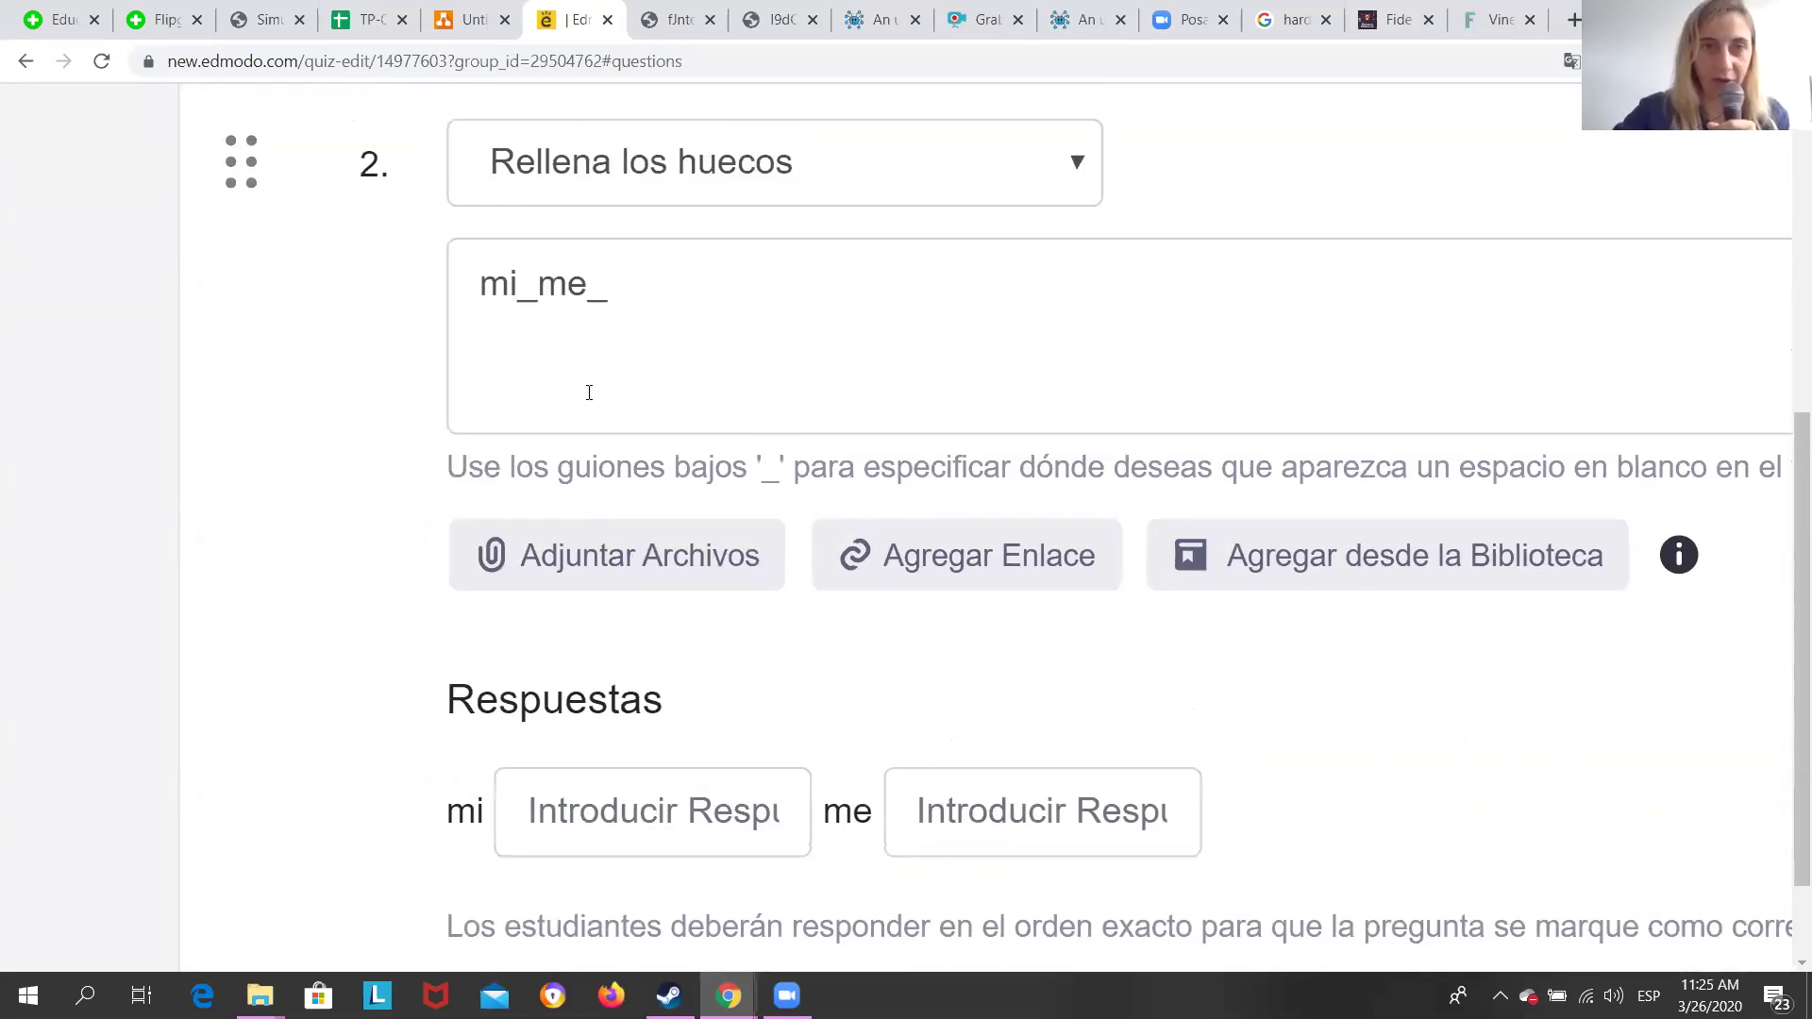
scroll(659, 708, down, 2)
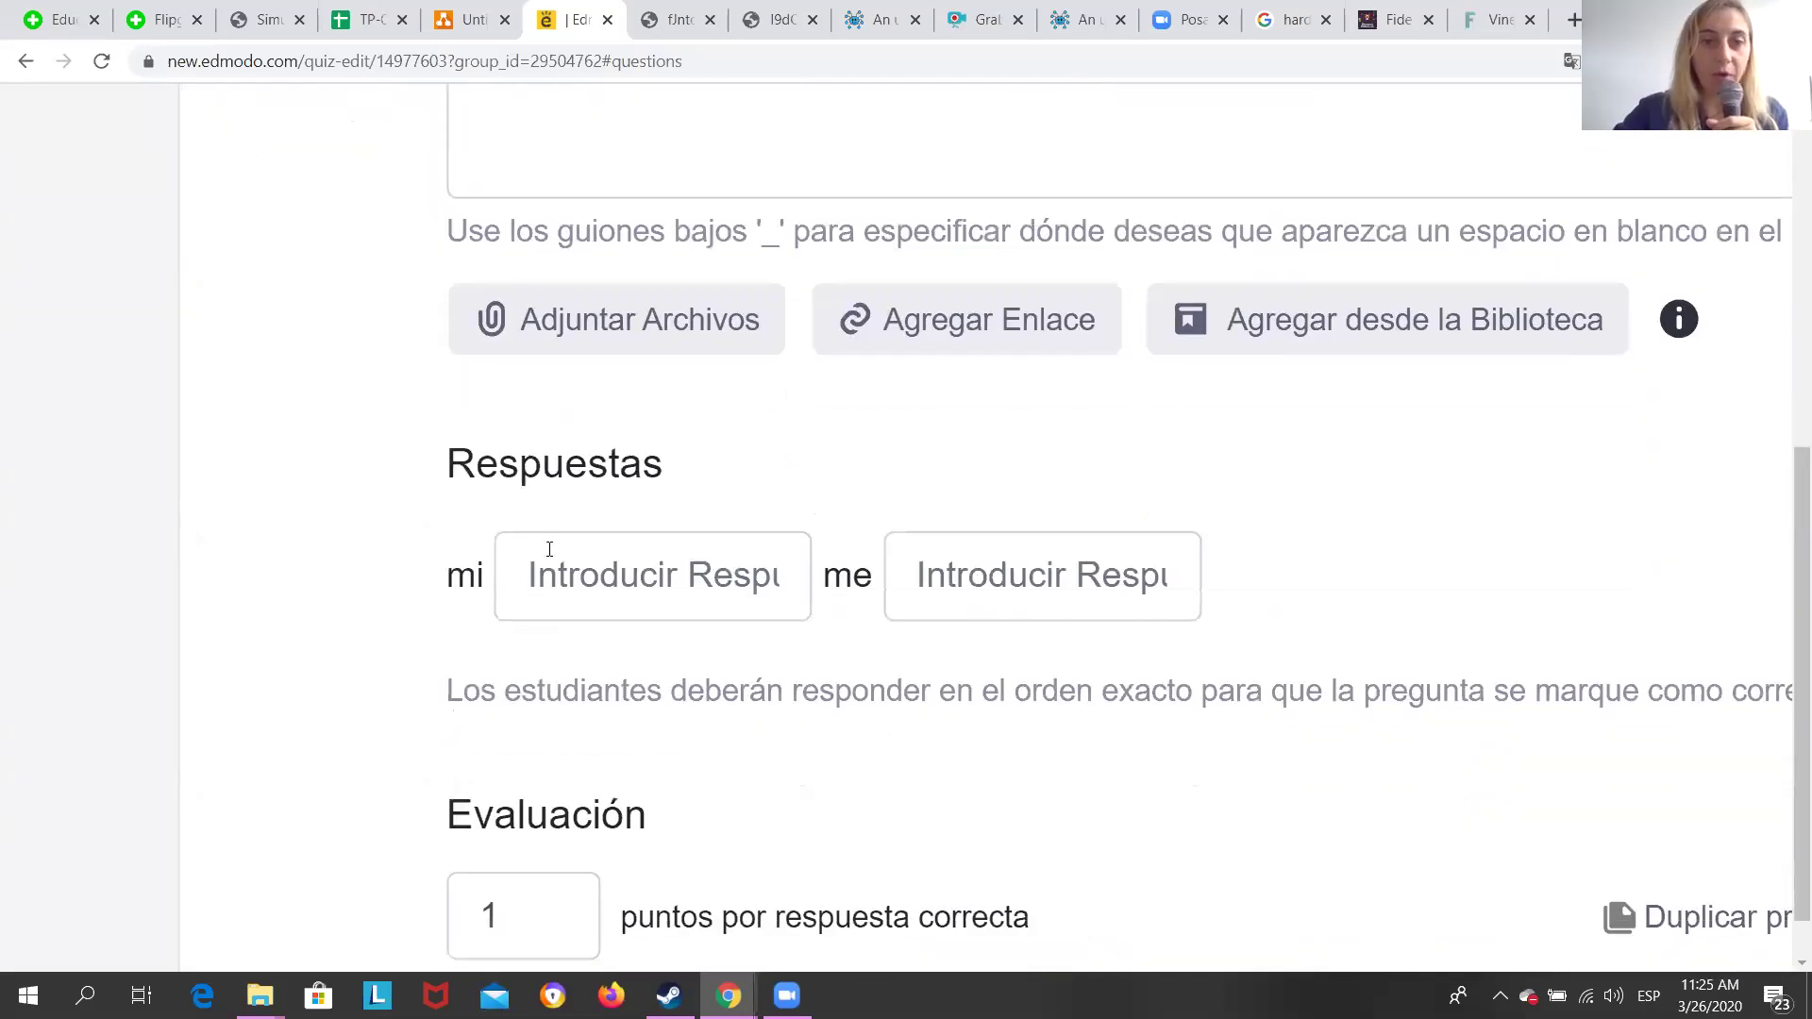
click(636, 582)
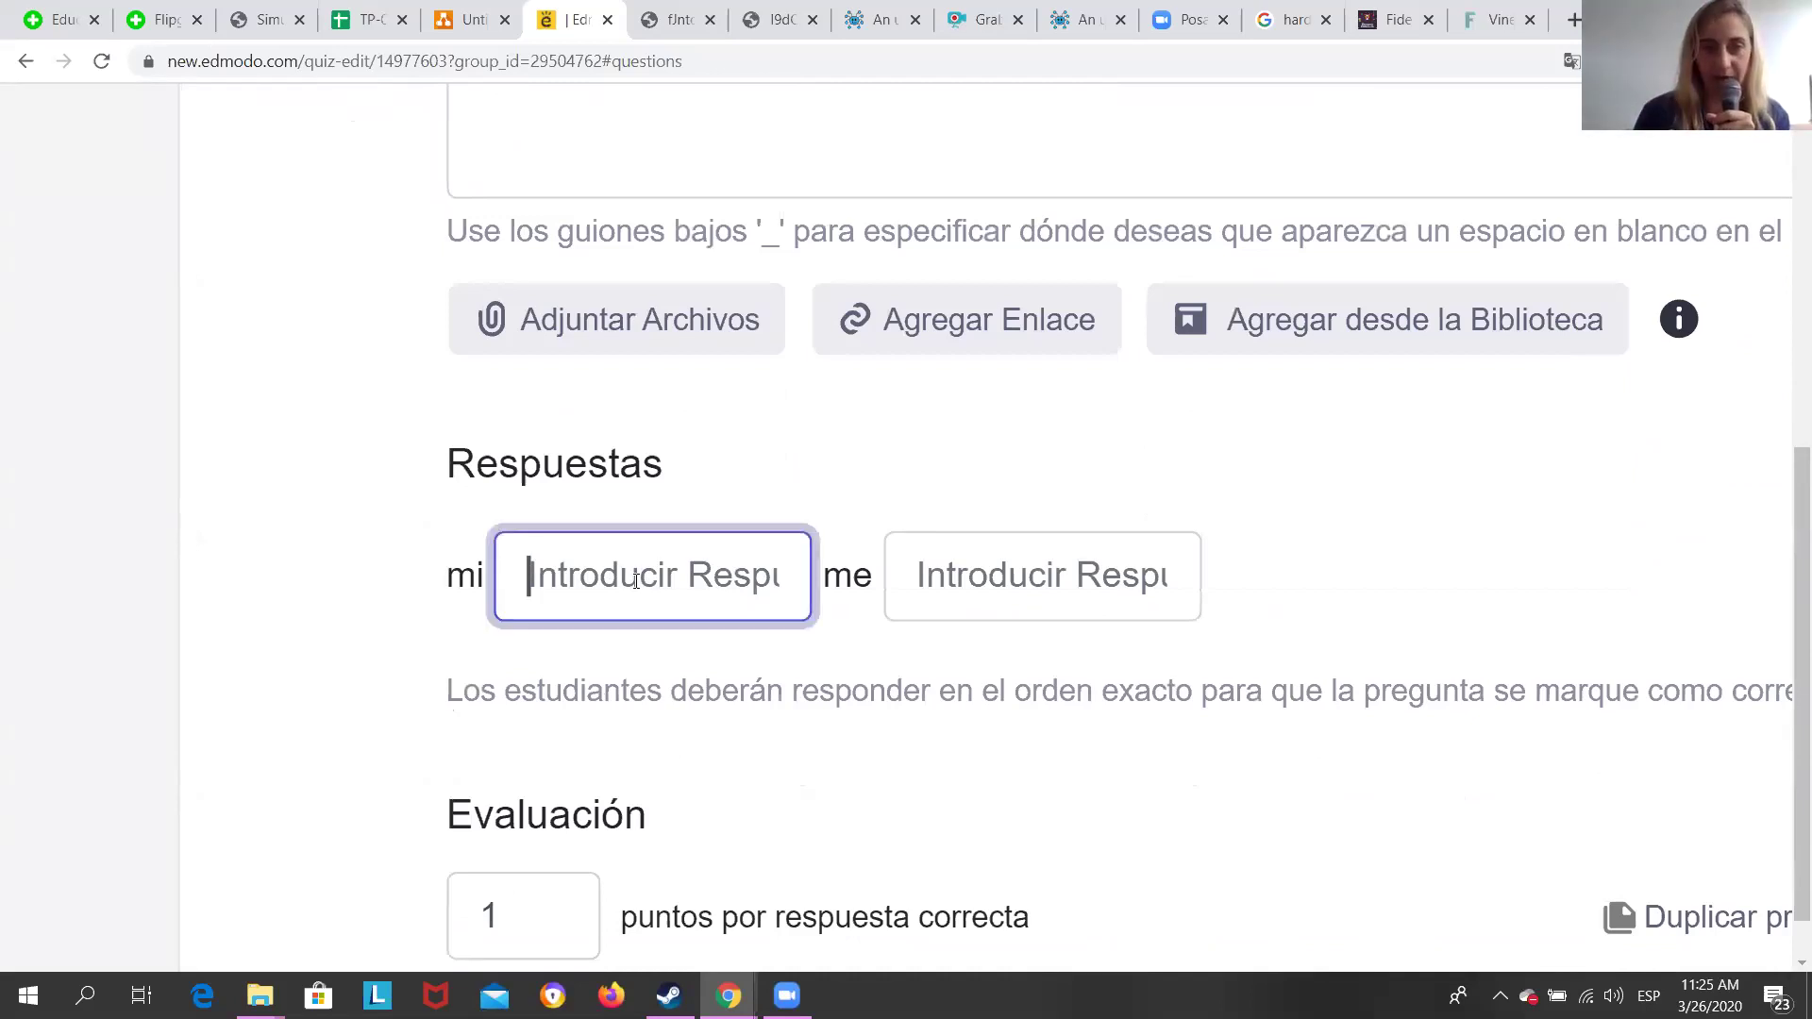
text(mama)
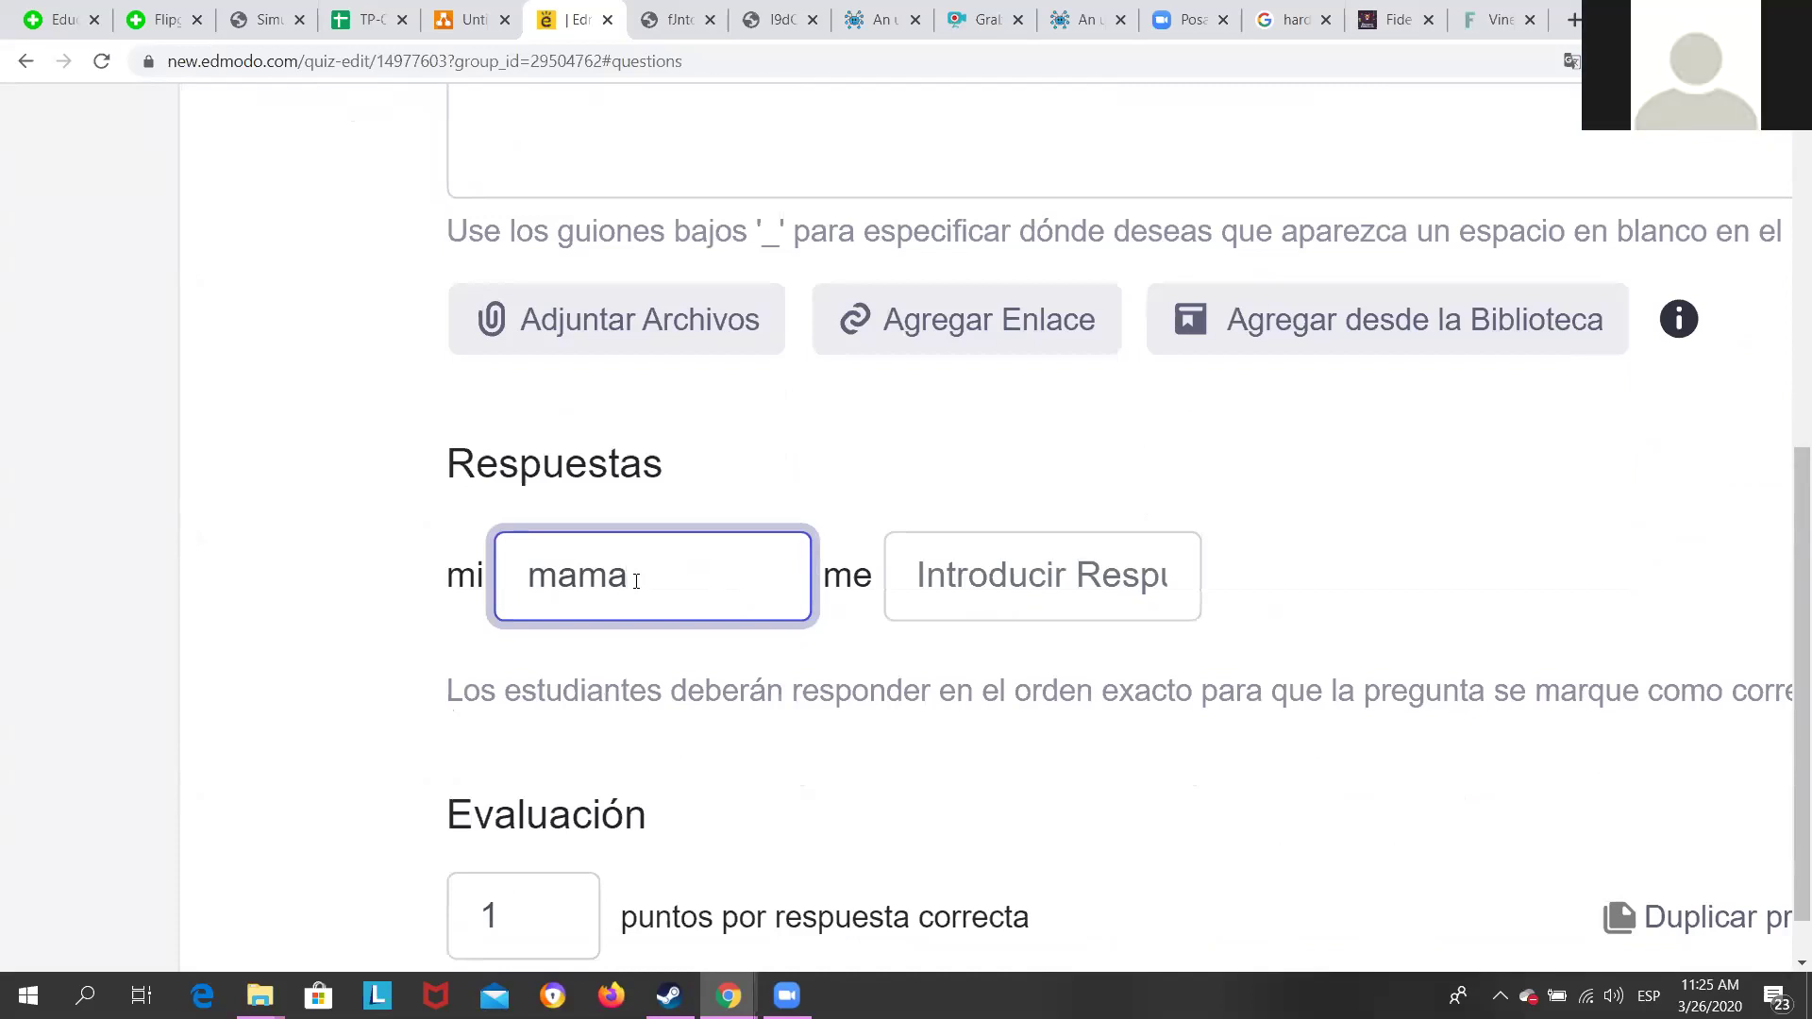
key(BackSpace)
text(á)
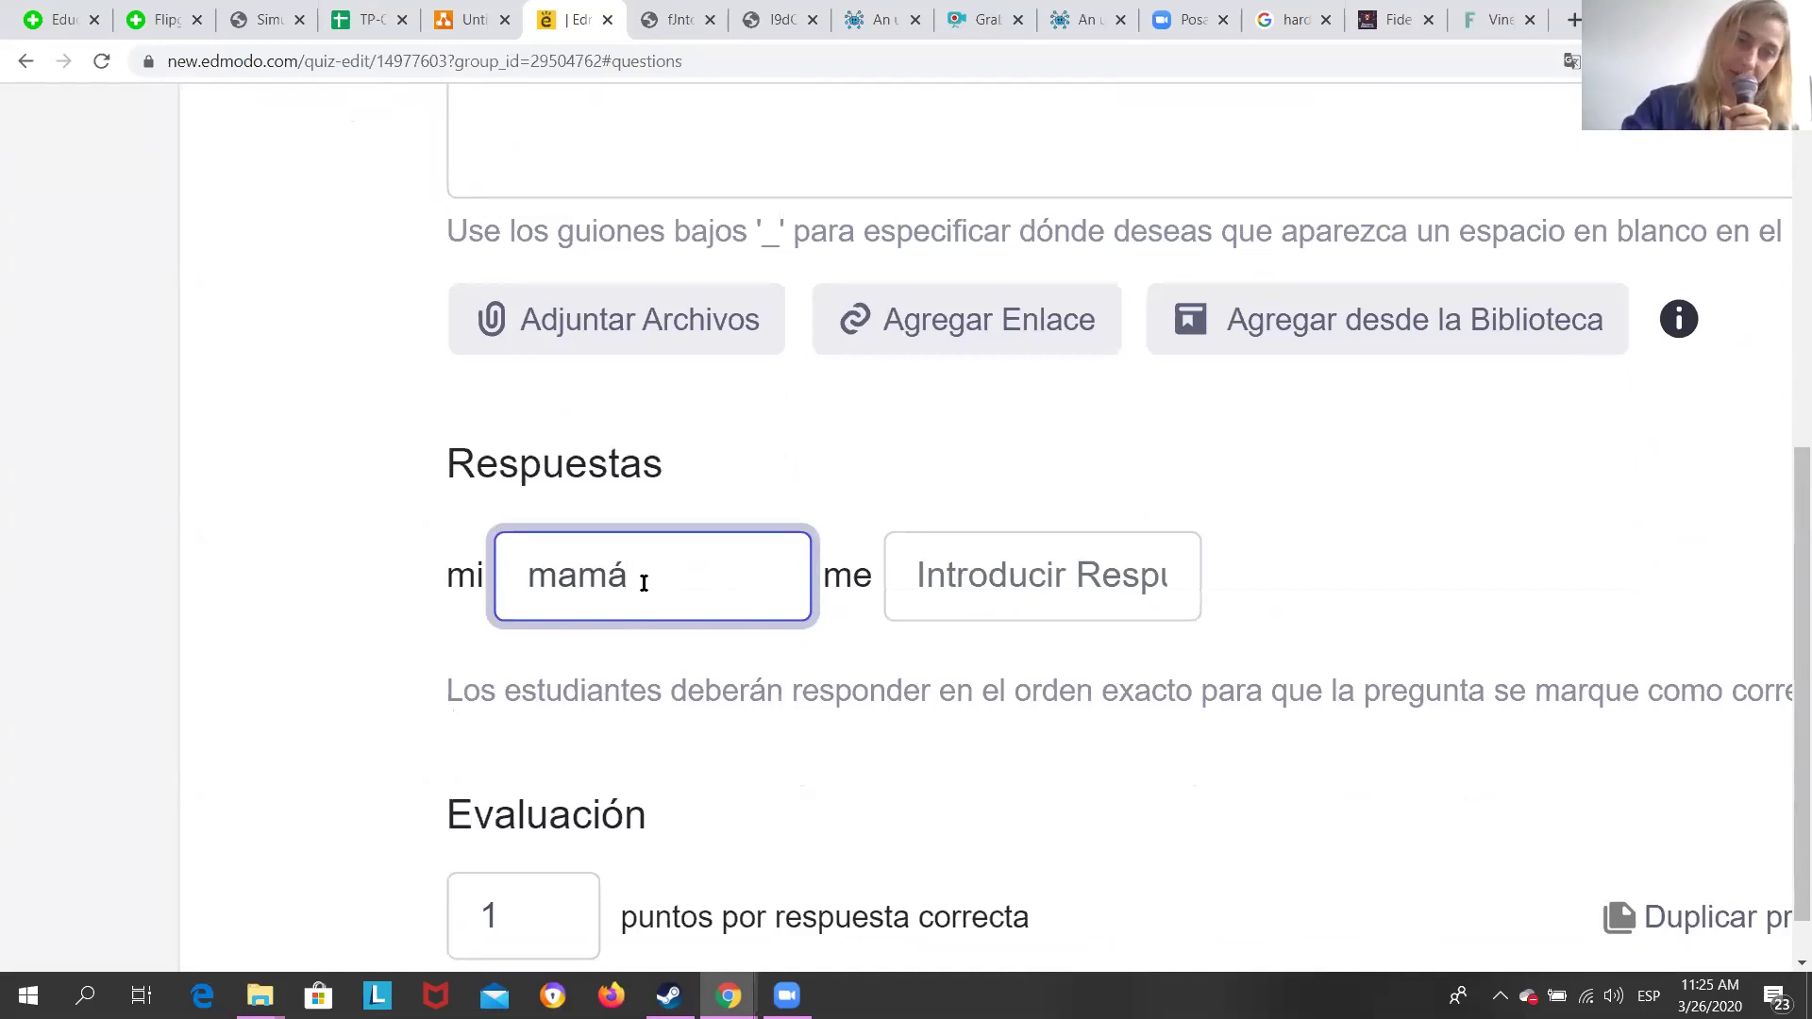
click(957, 600)
text(mima)
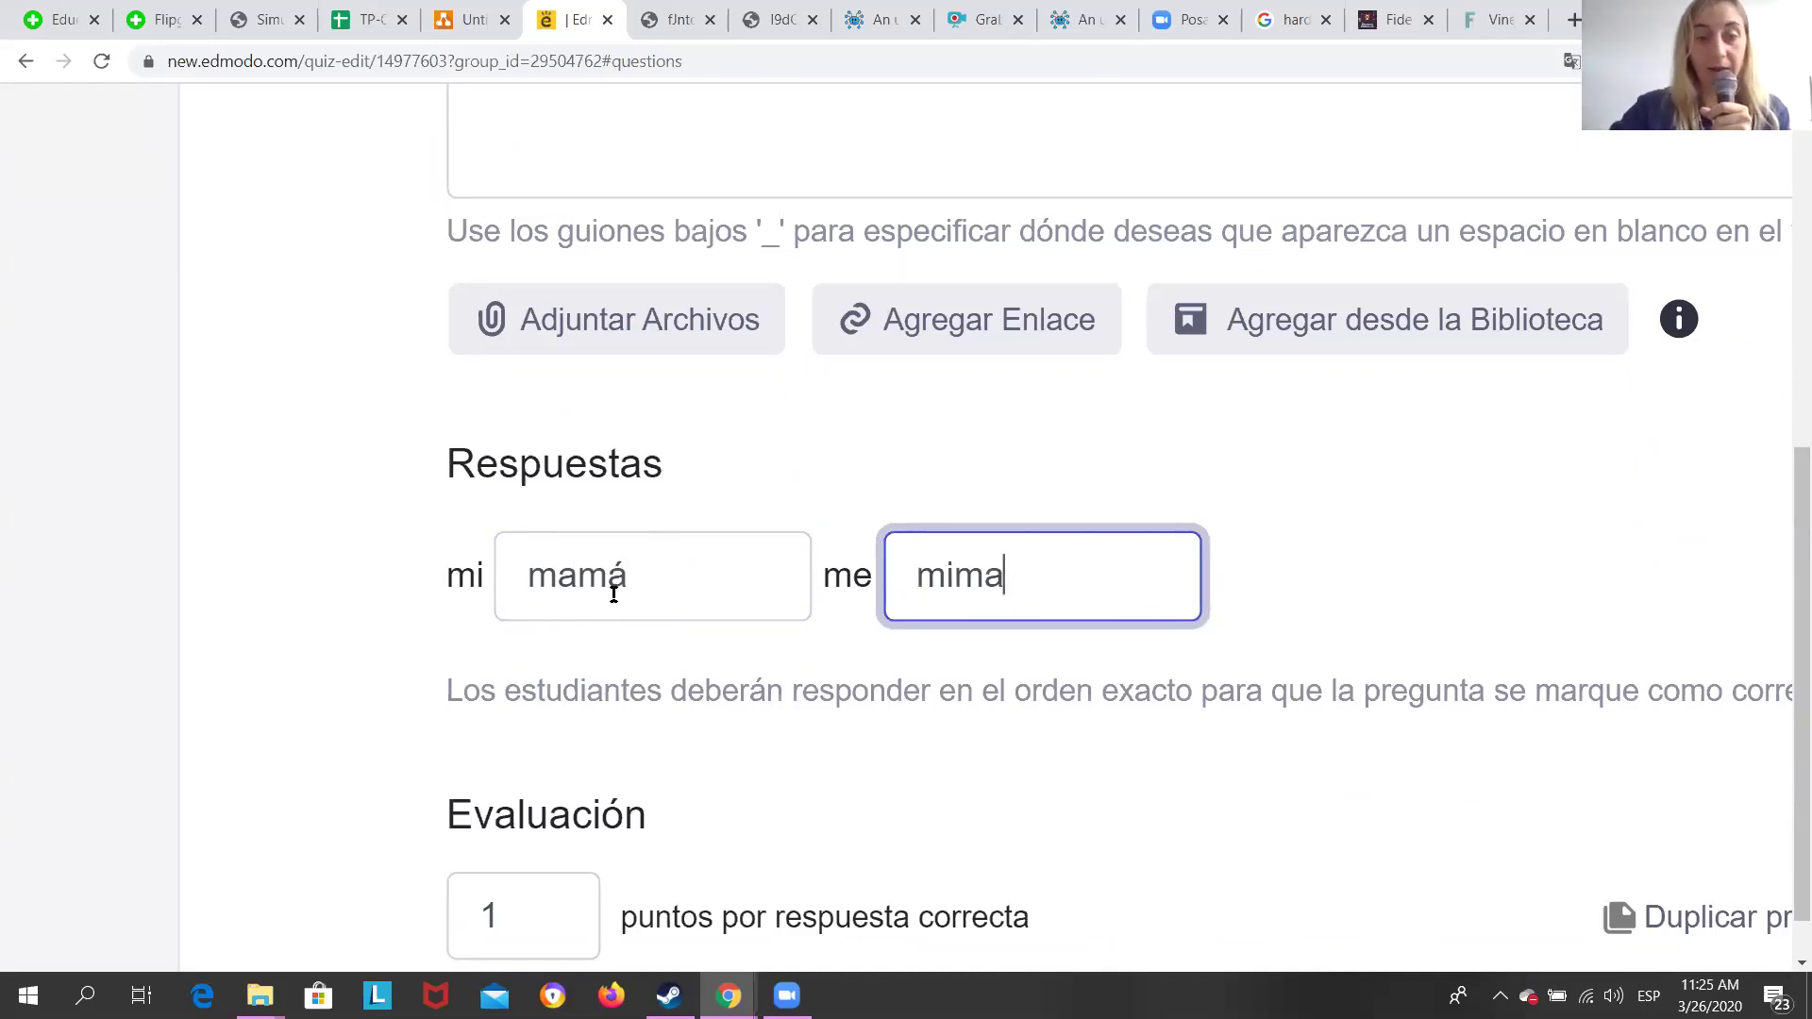
Replace the text of question 2 with the number sequence "1_3_5".
scroll(604, 566, up, 5)
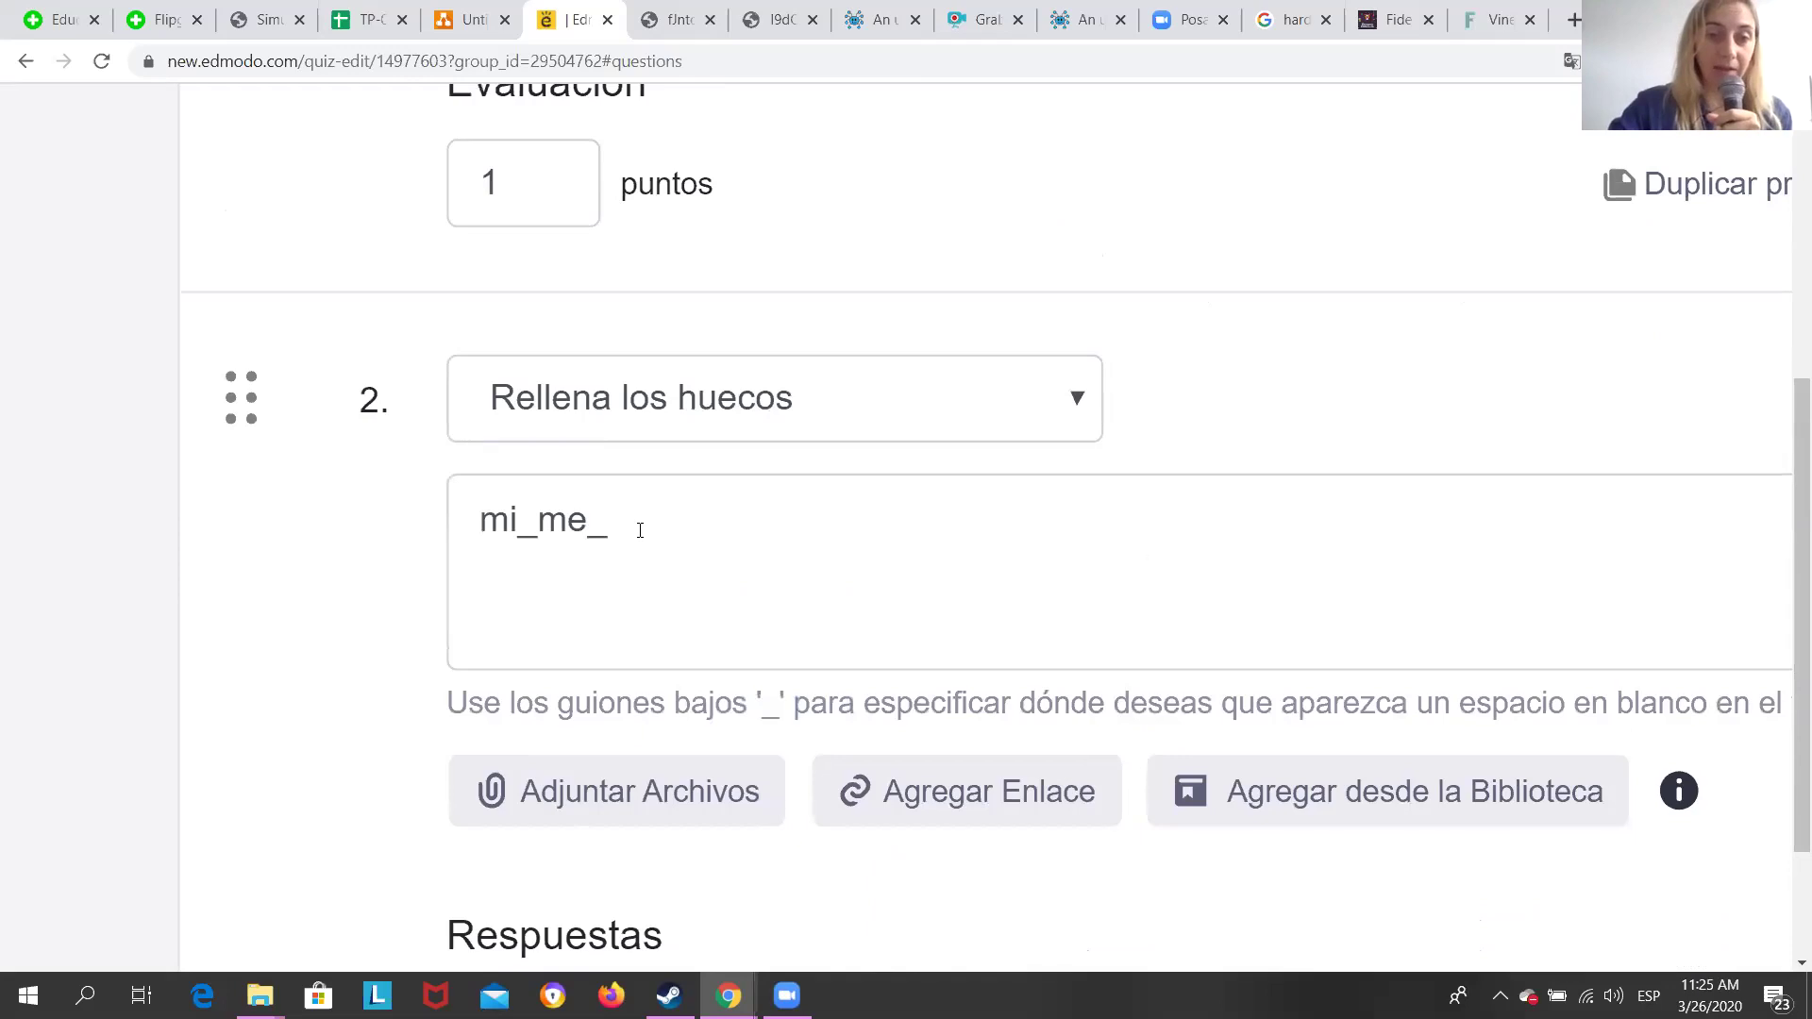
drag(630, 529, 425, 537)
key(BackSpace)
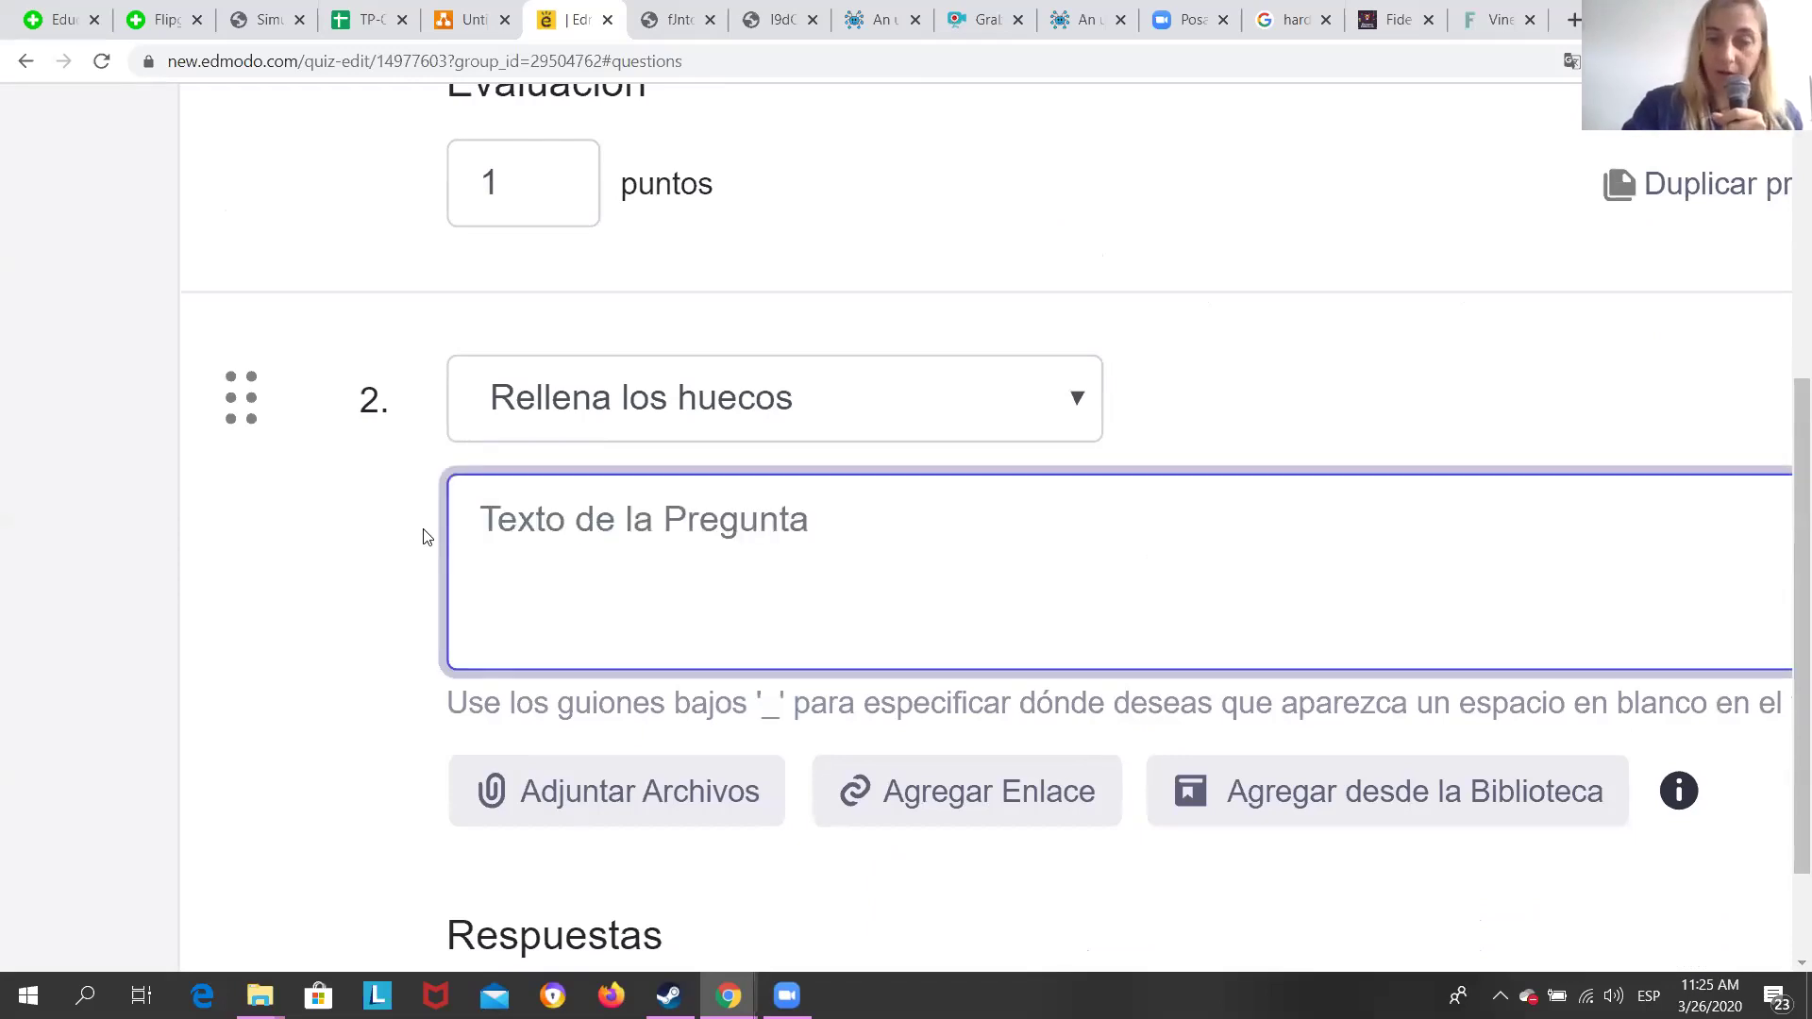
text(1_3)
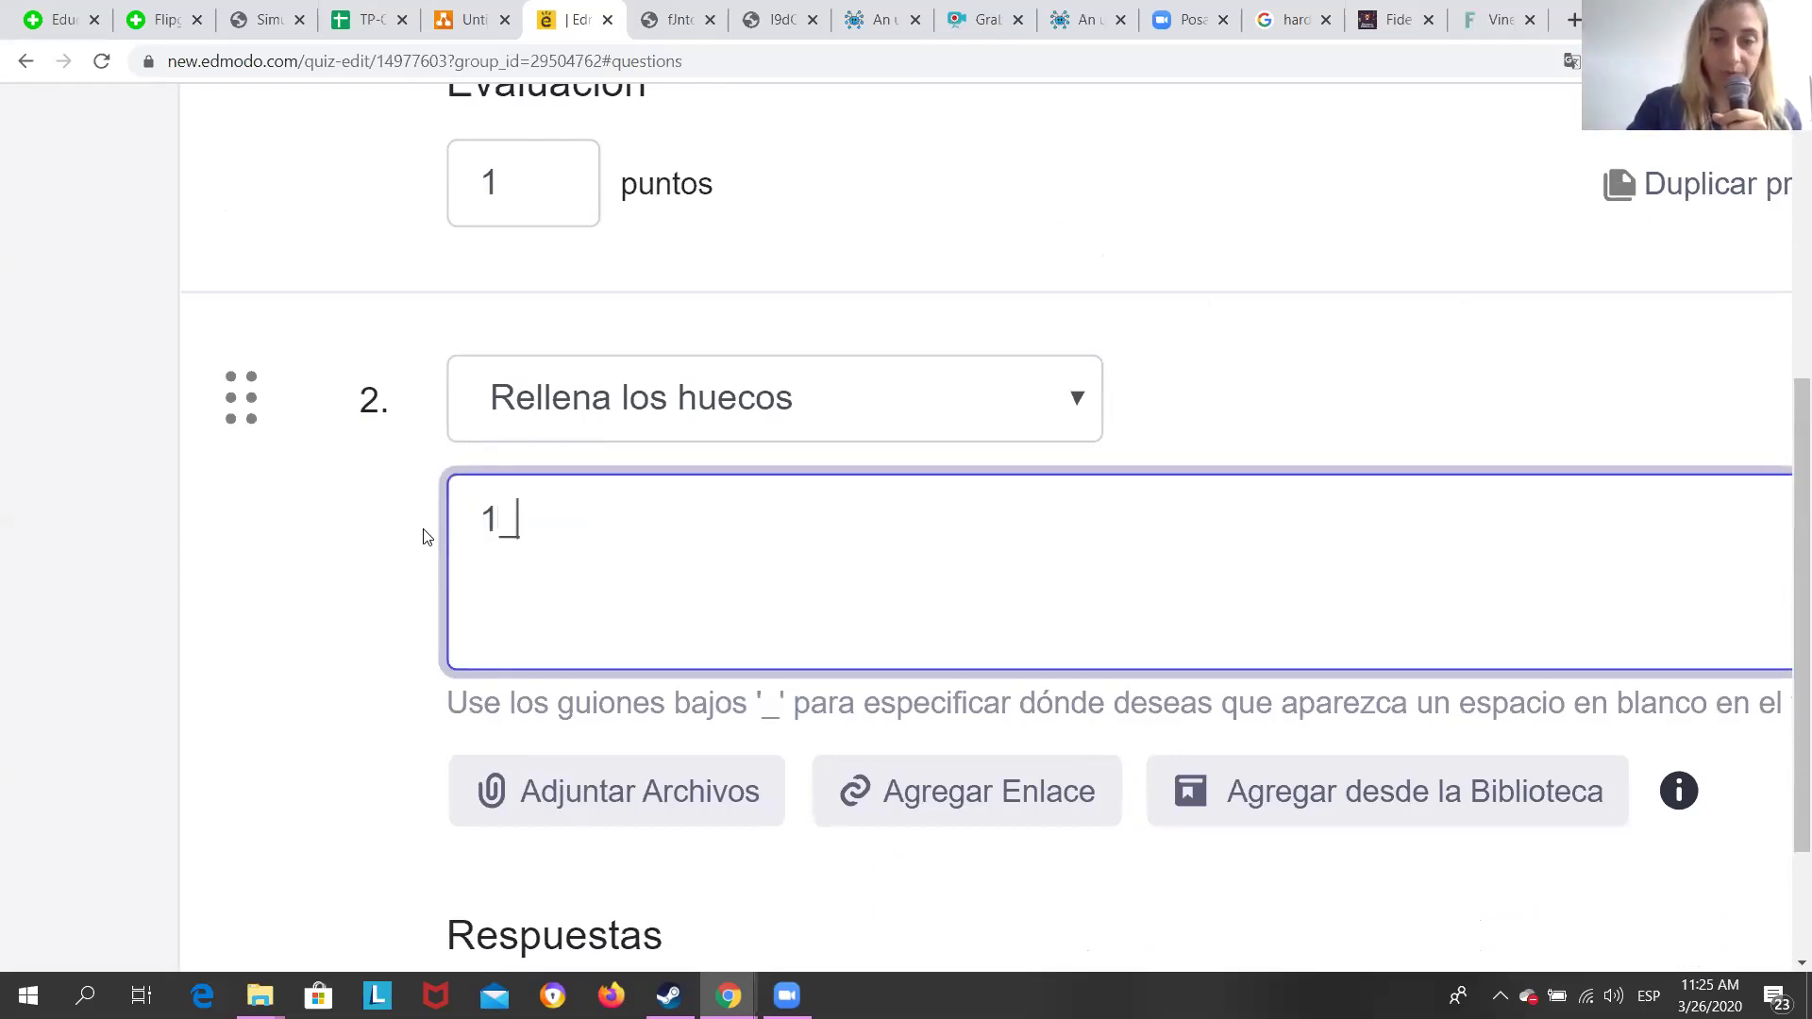
text(_5)
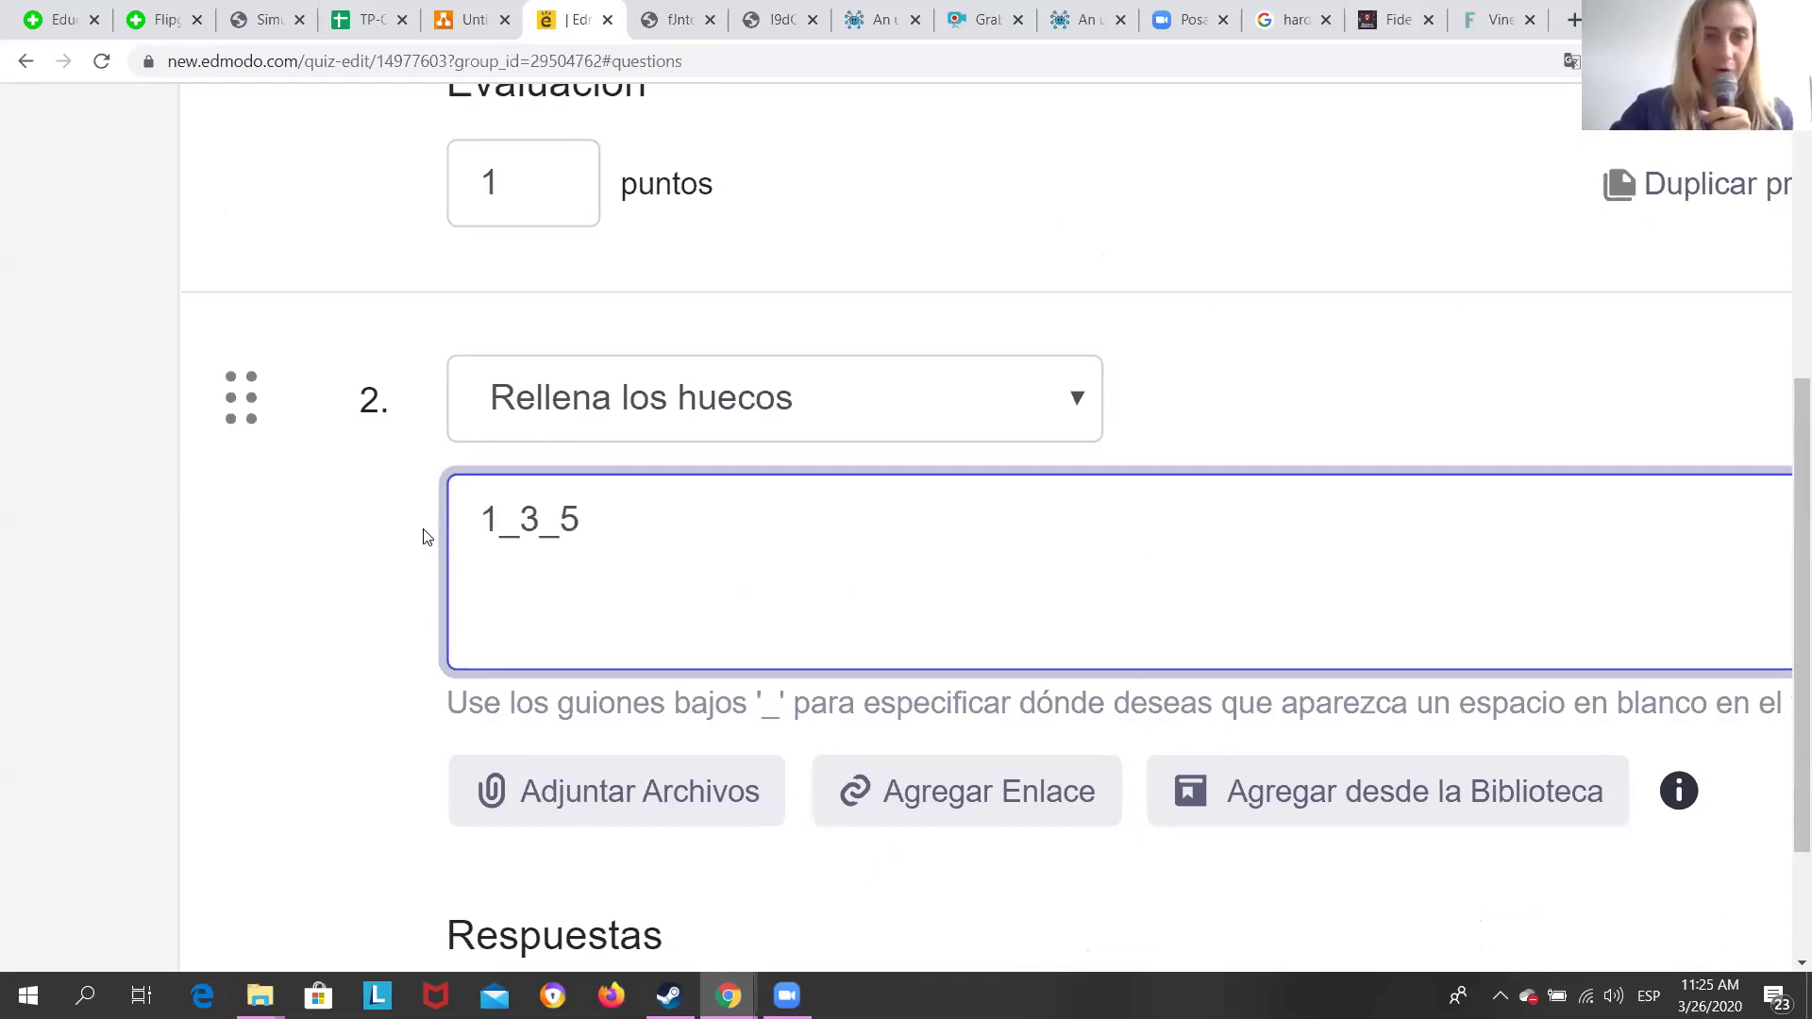
Fill the two blanks of question 2 with the answers "2" and "4".
scroll(424, 538, down, 5)
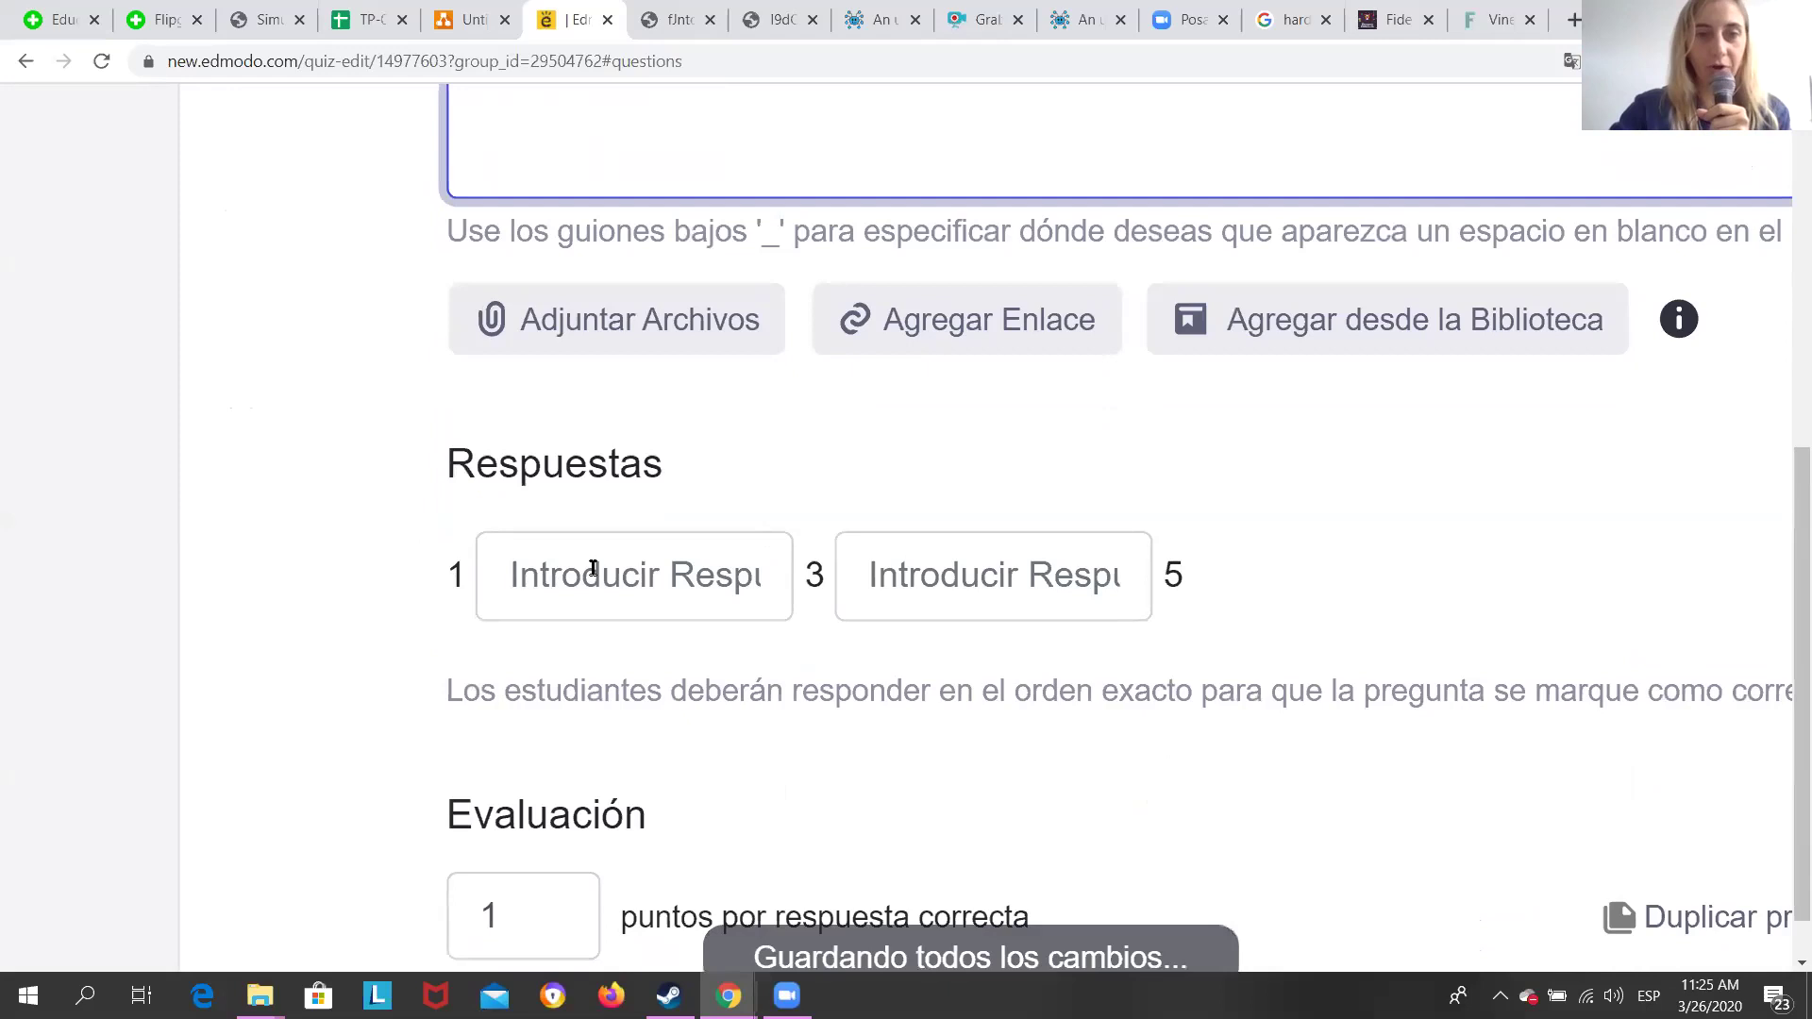
scroll(593, 567, down, 1)
click(587, 467)
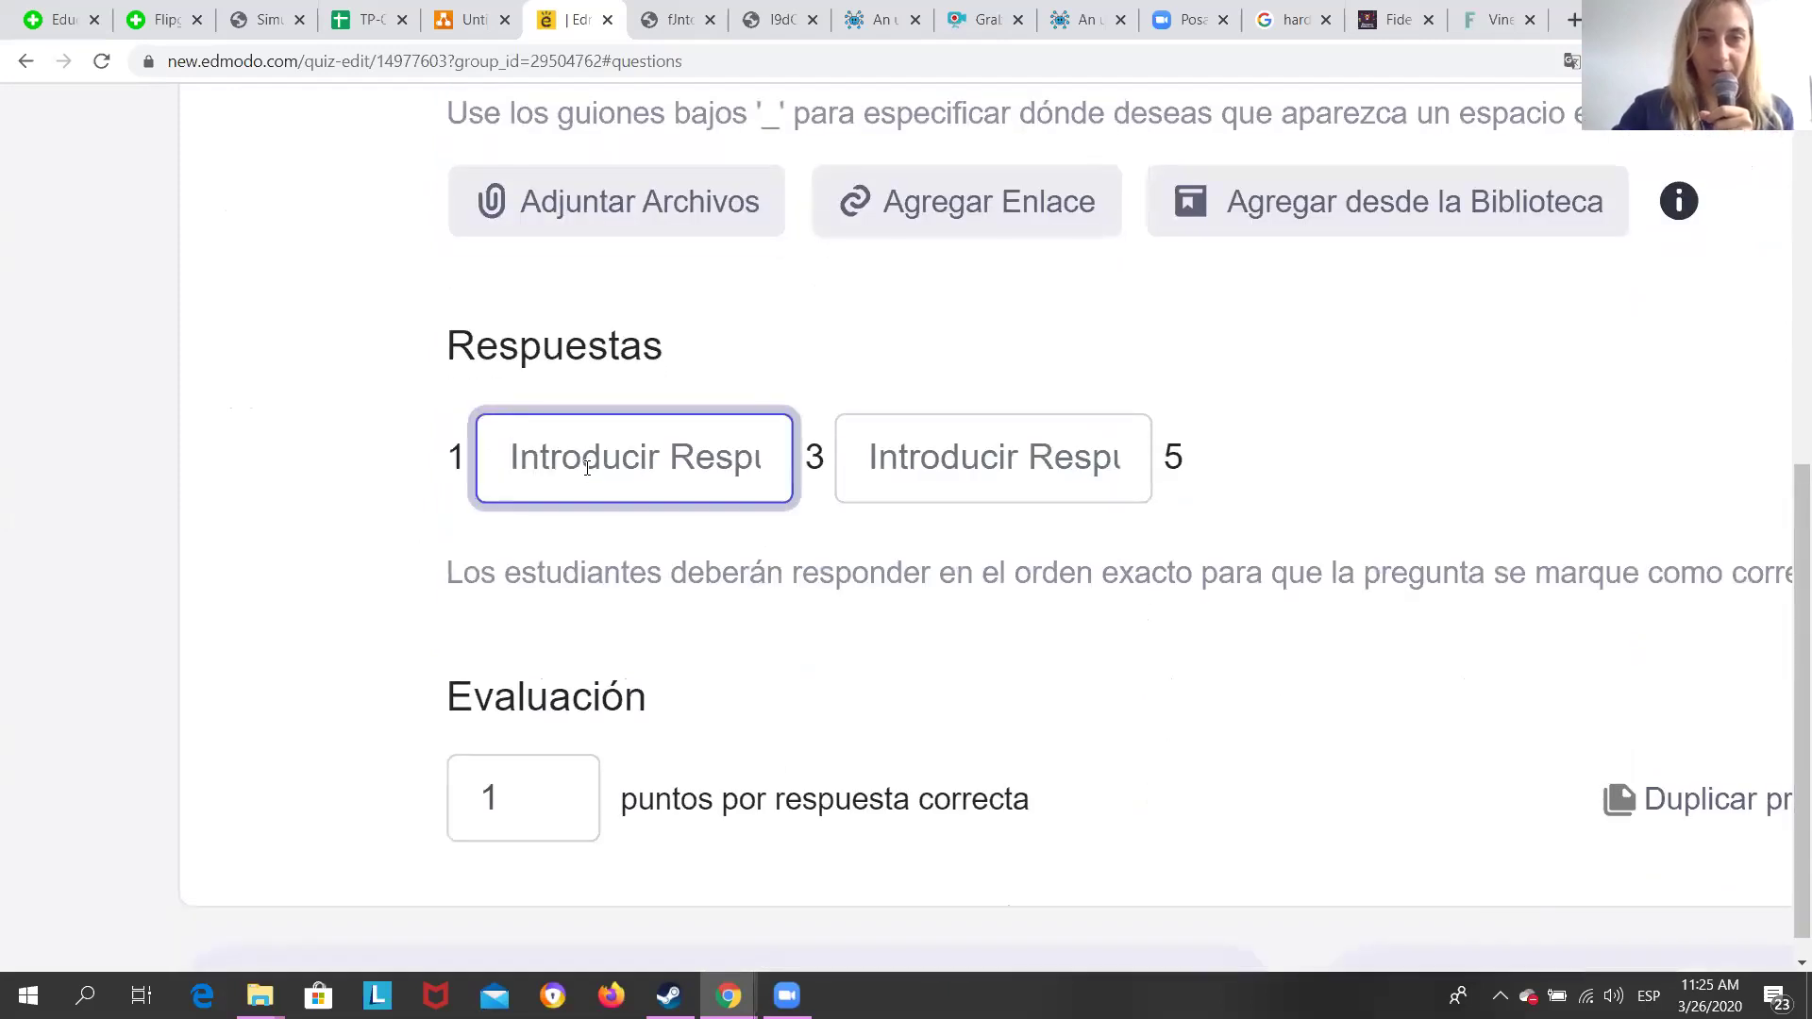
text(2)
click(936, 474)
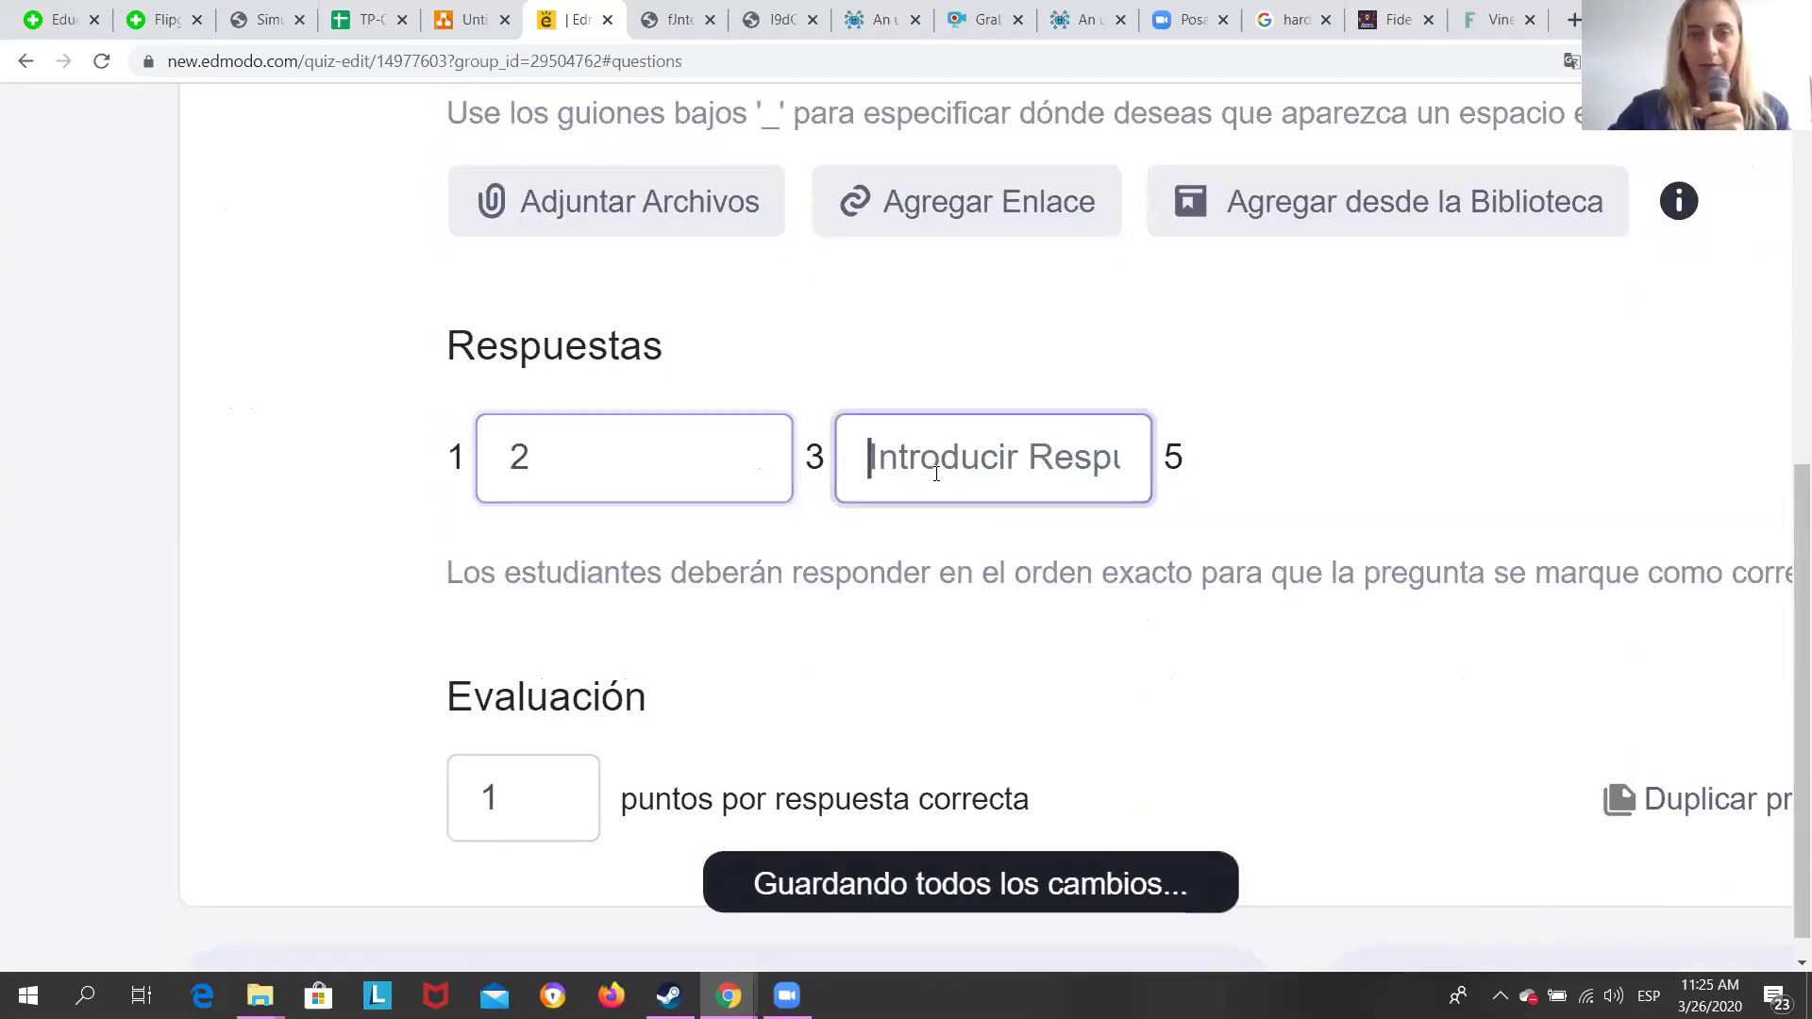
text(4)
click(929, 602)
Set the score of question 2 to 2 points per correct answer.
scroll(926, 598, down, 1)
double_click(557, 684)
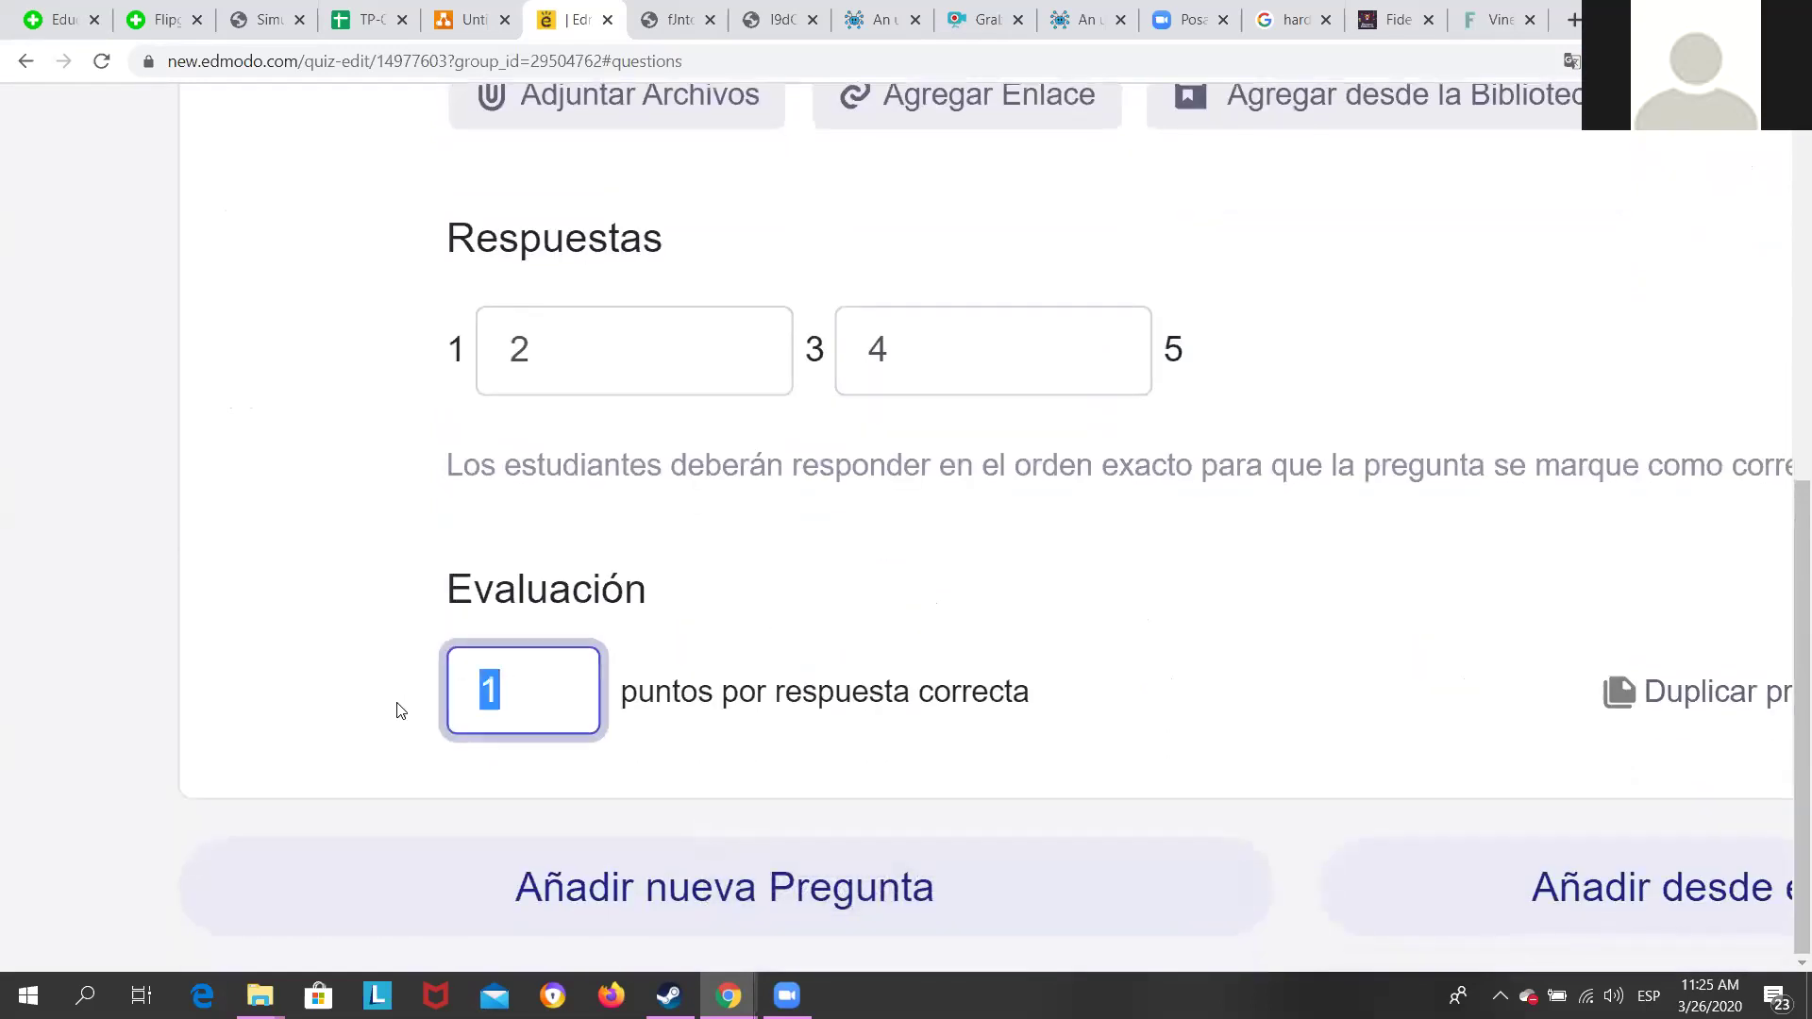
text(2)
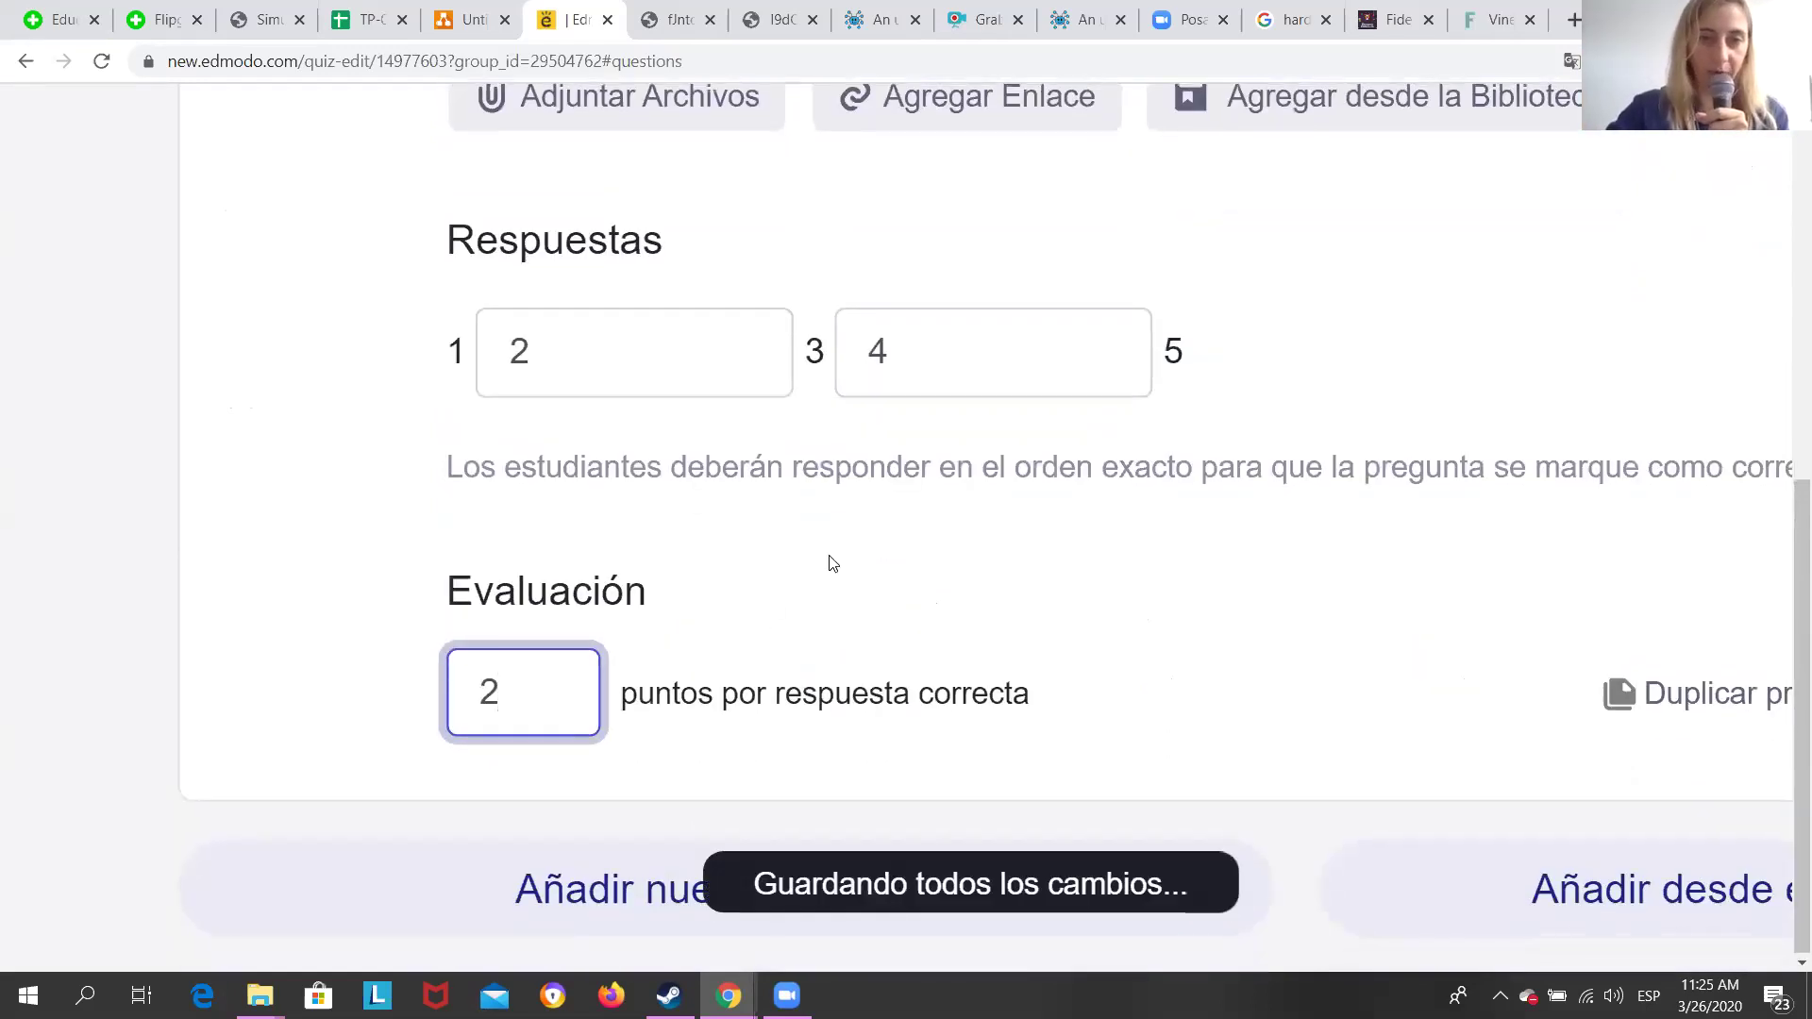
click(829, 555)
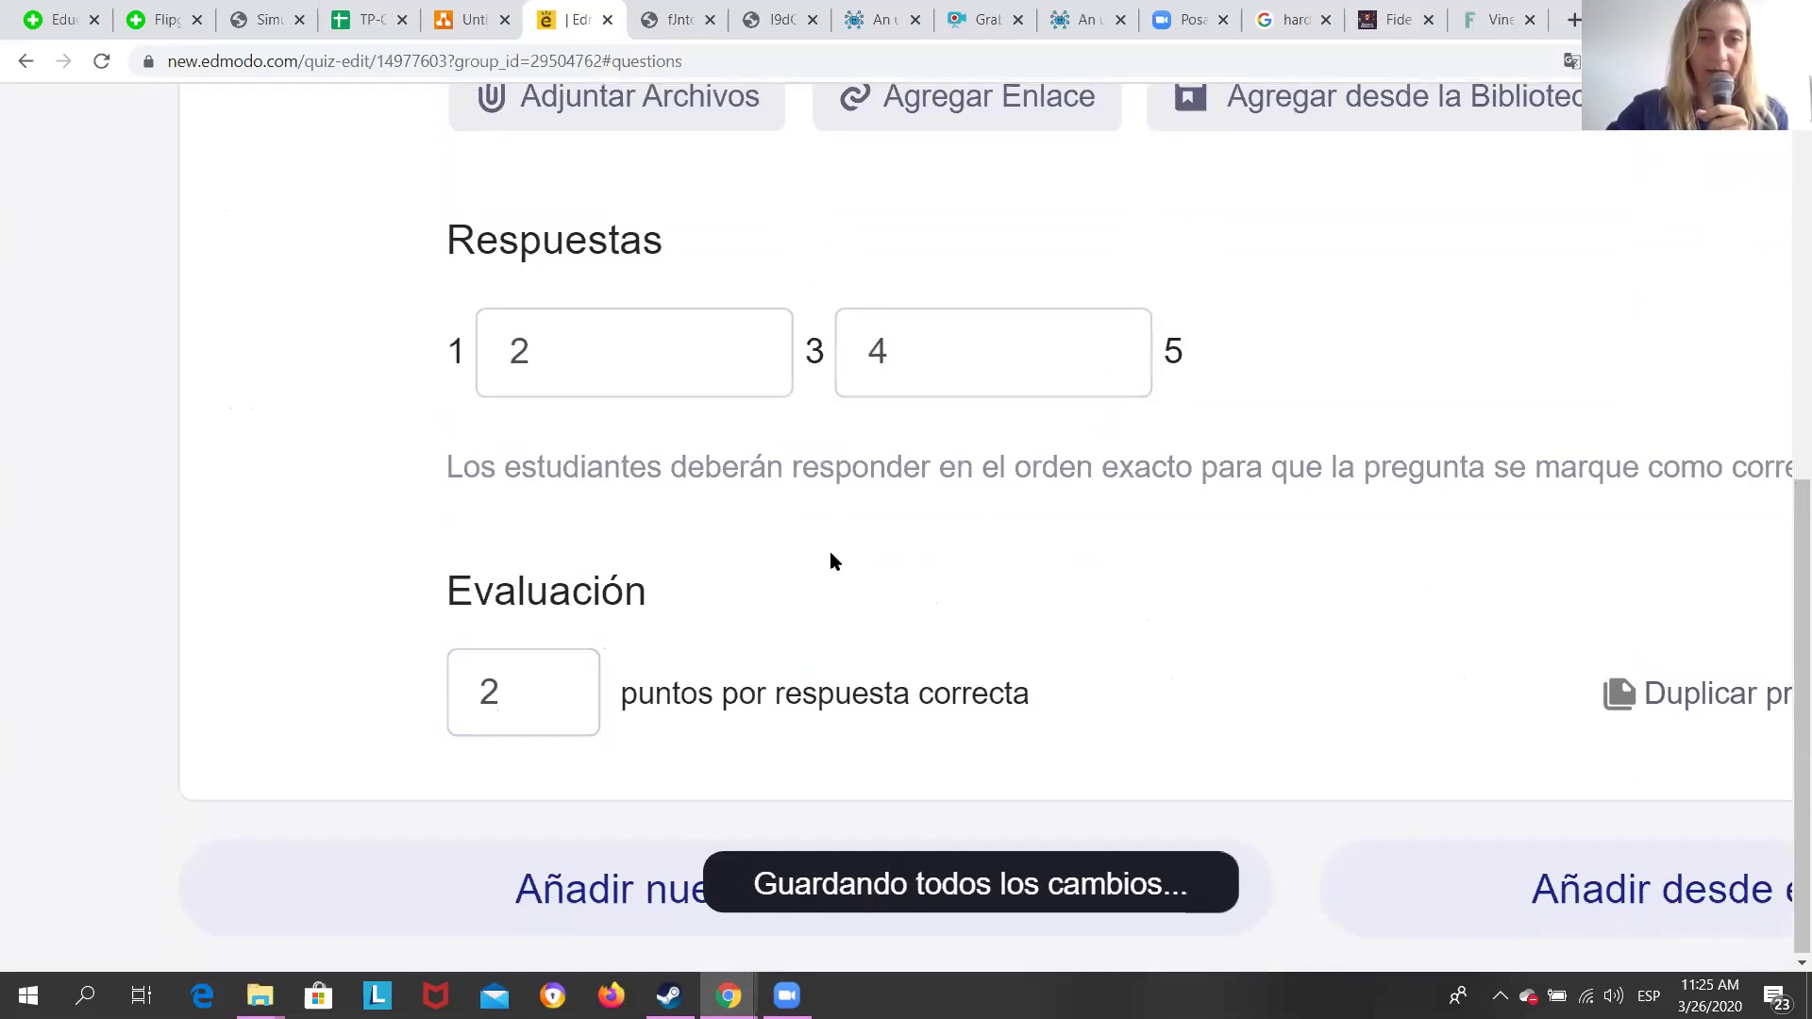
Add a third question to the quiz and set its type to "Respuesta Corta".
click(606, 887)
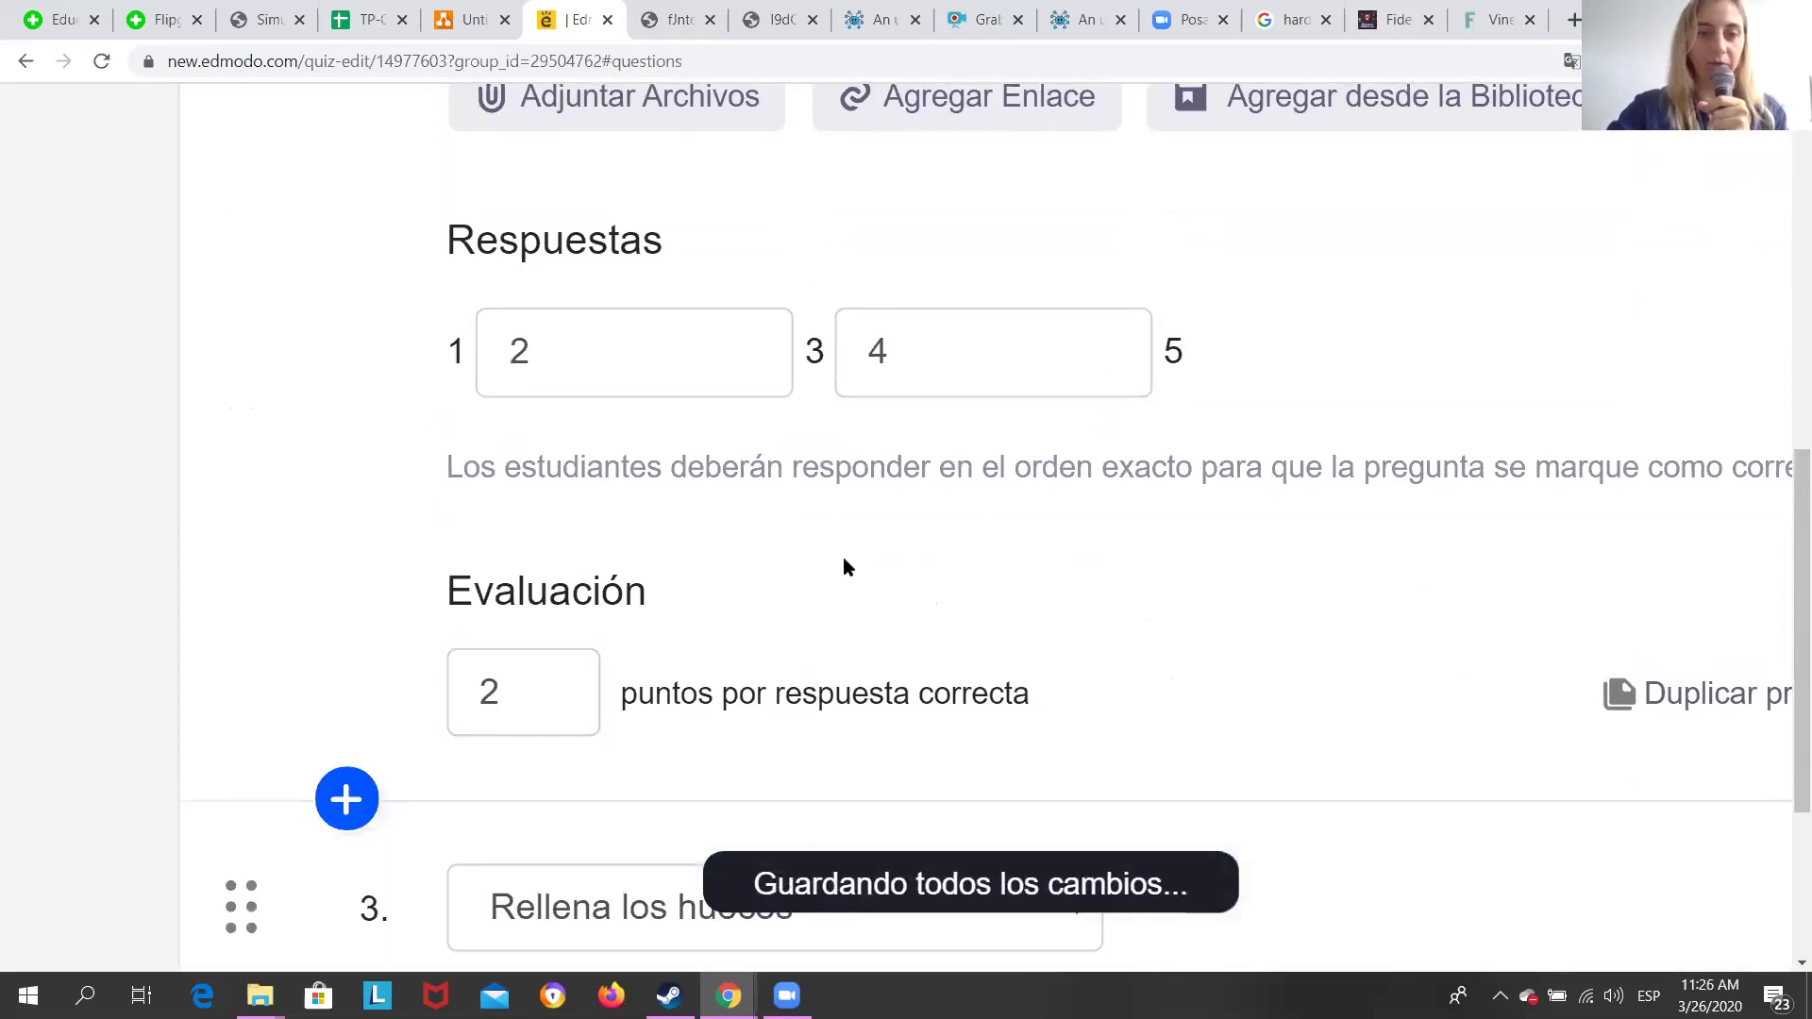
key(ctrl+0)
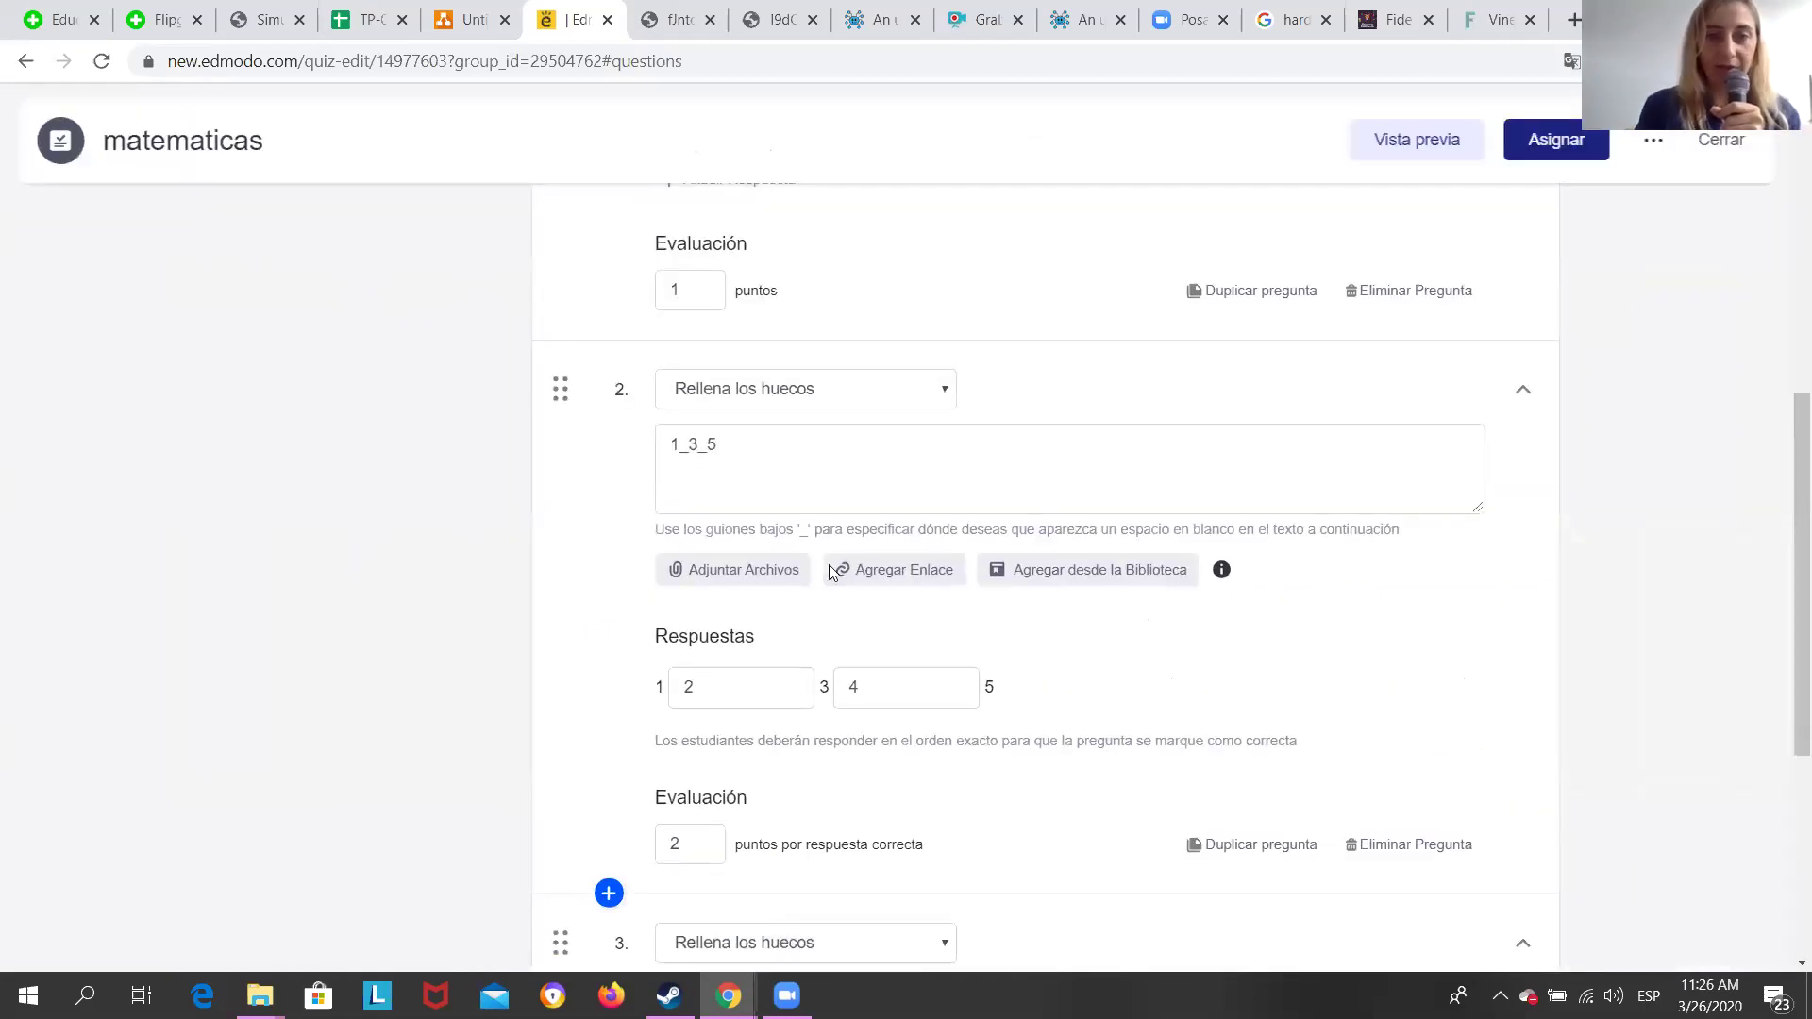
scroll(1227, 722, down, 5)
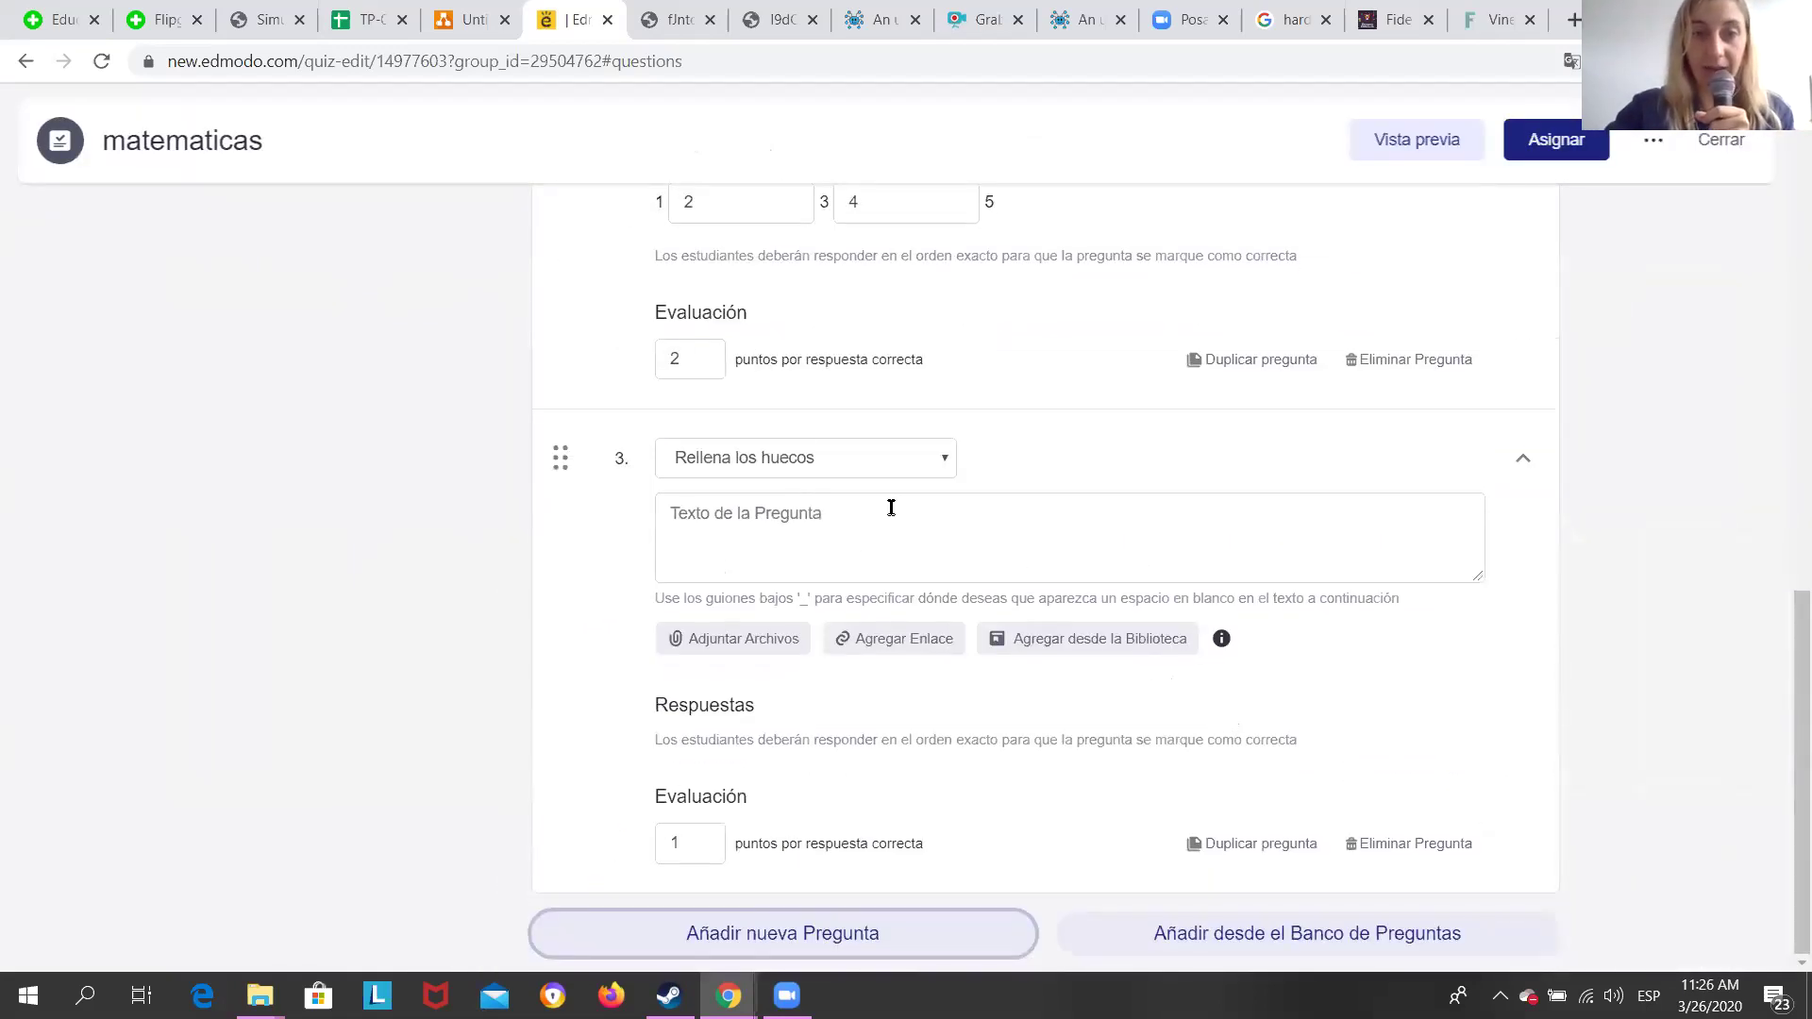
click(948, 459)
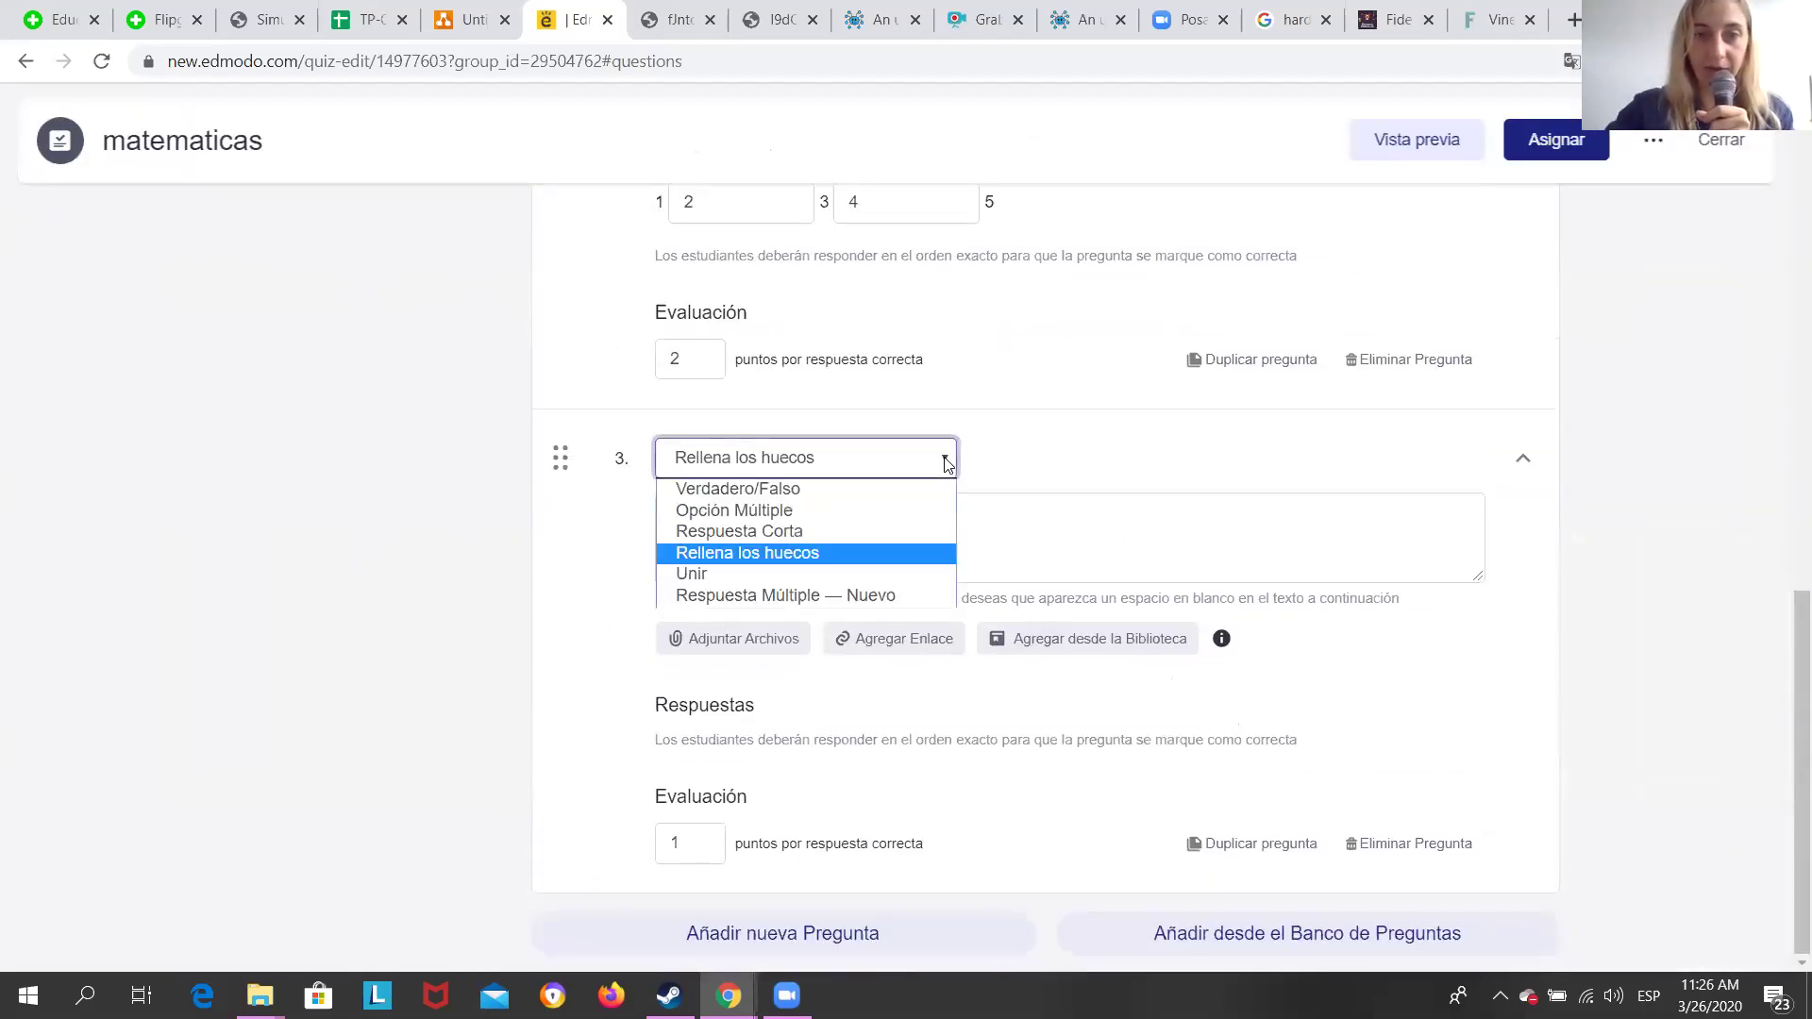
click(821, 489)
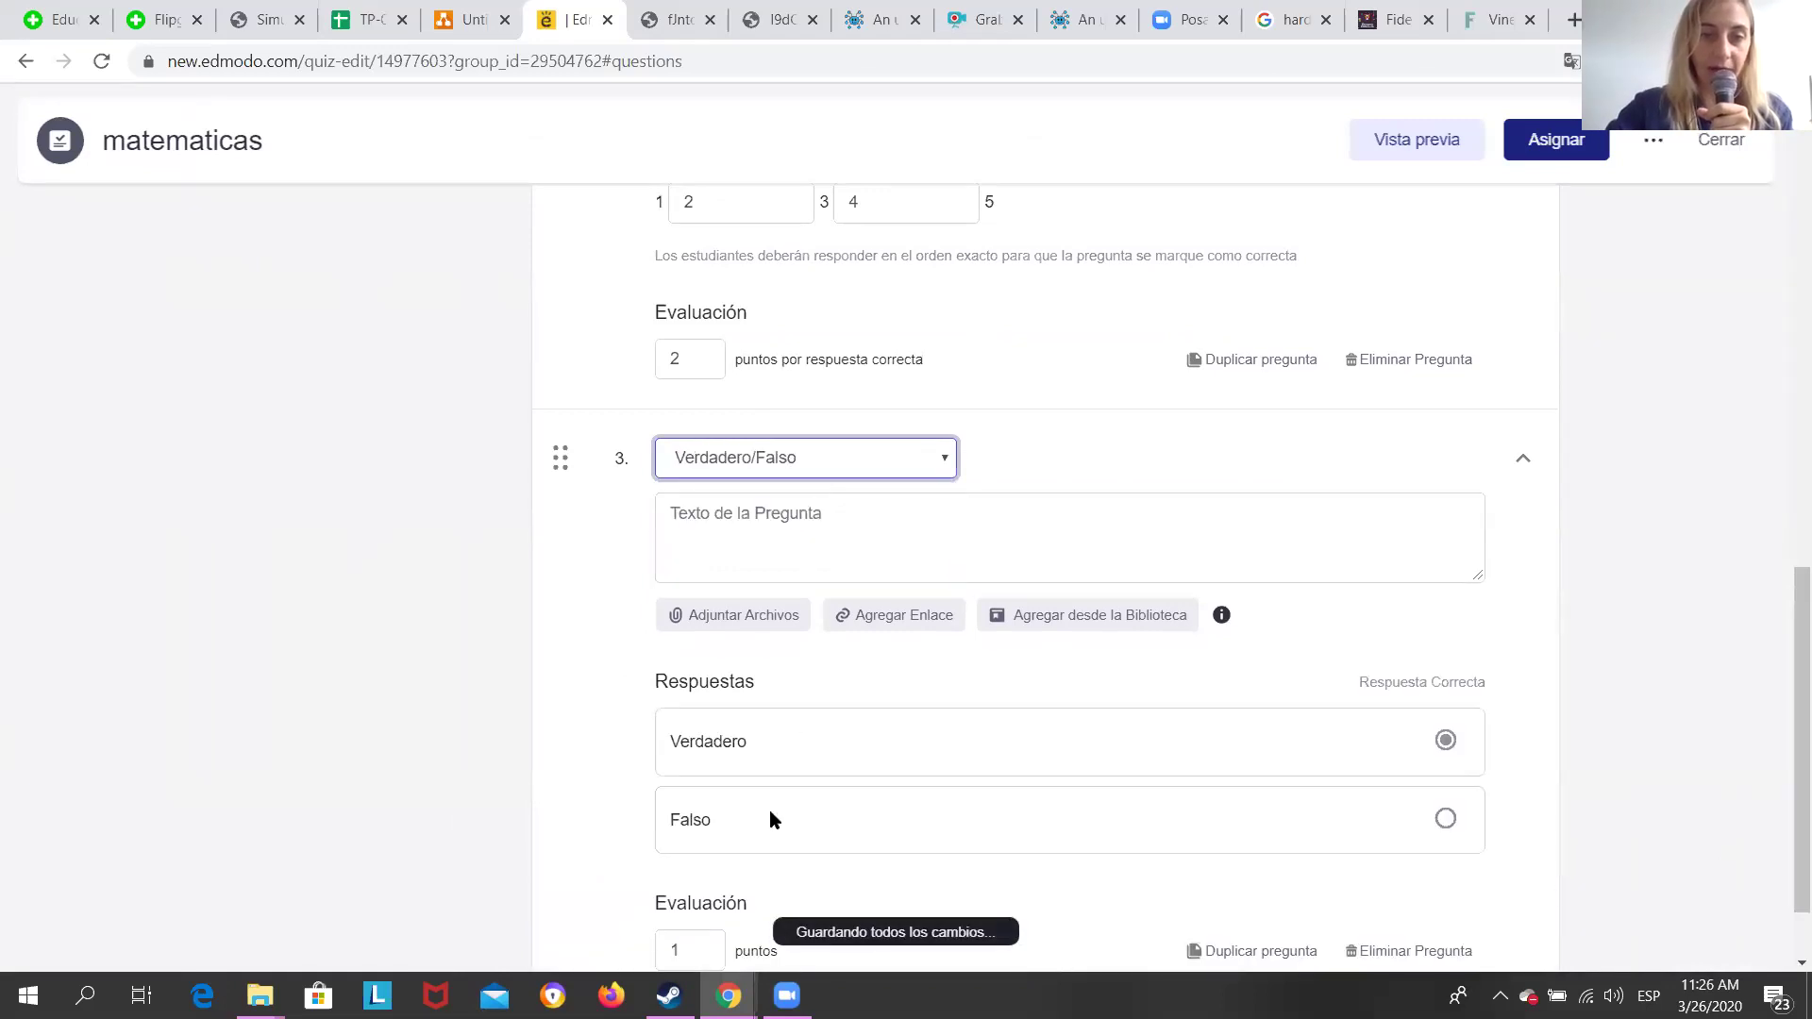
click(944, 460)
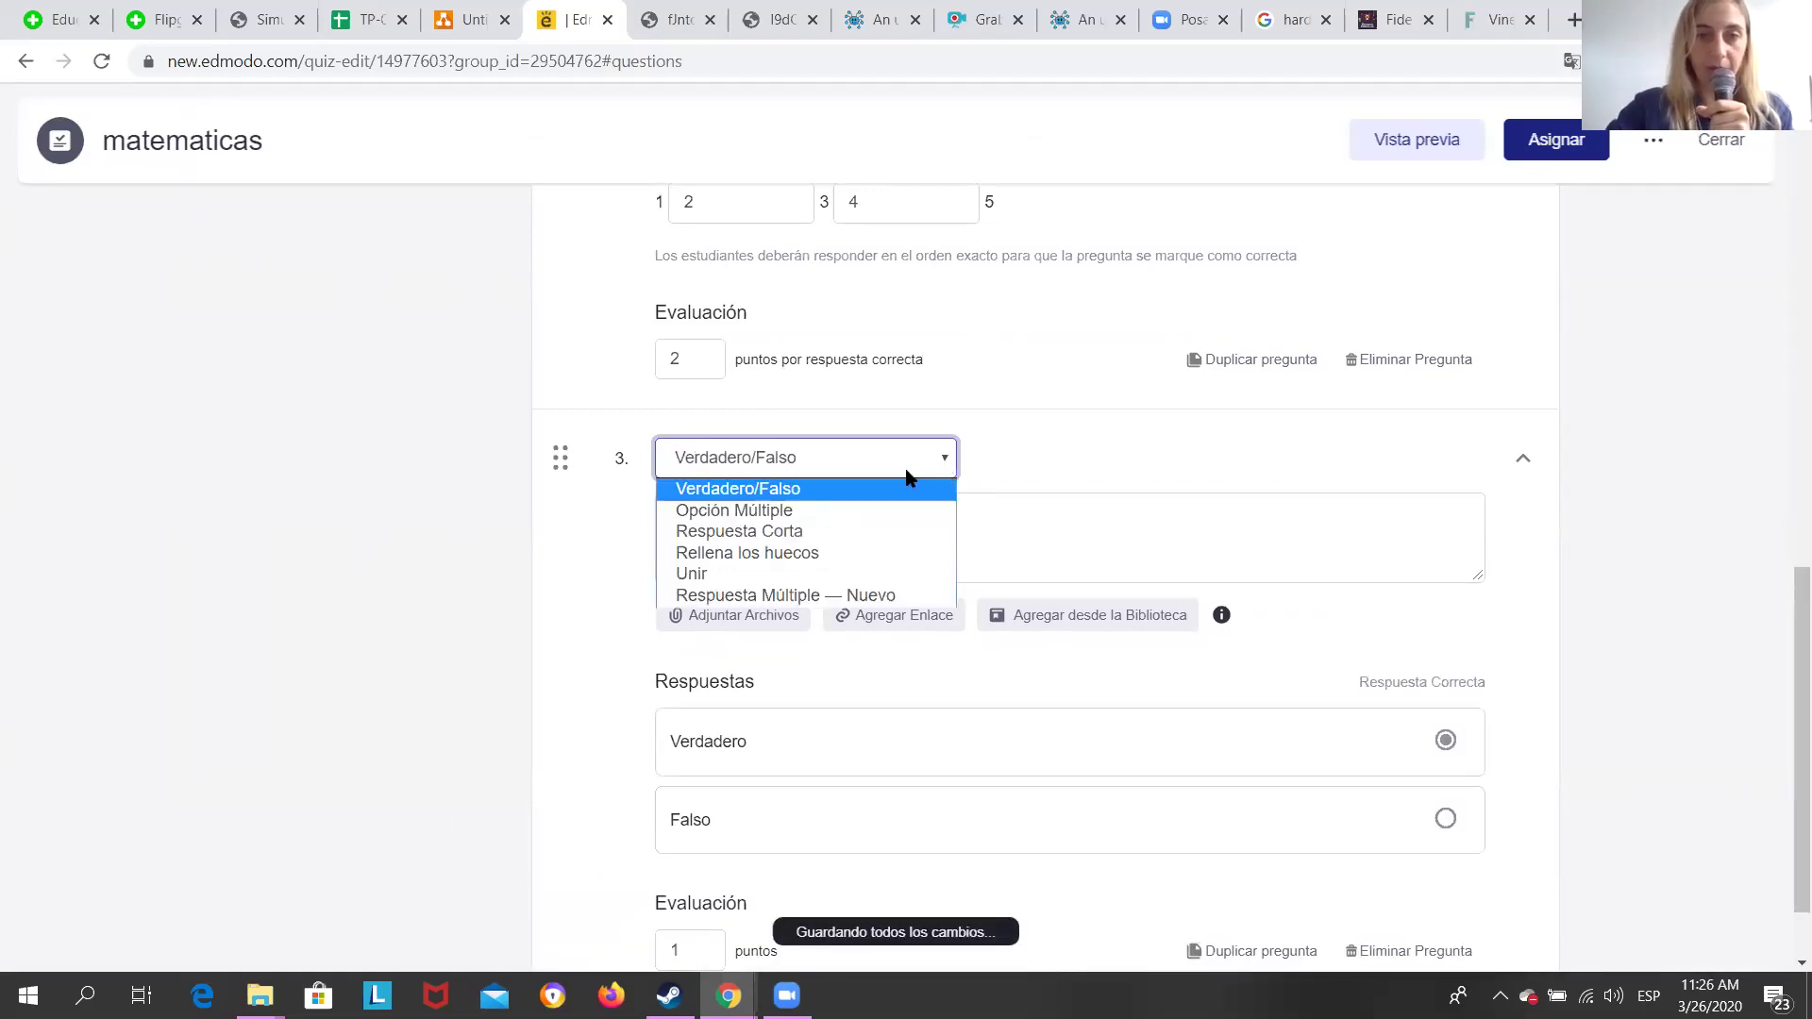
click(840, 534)
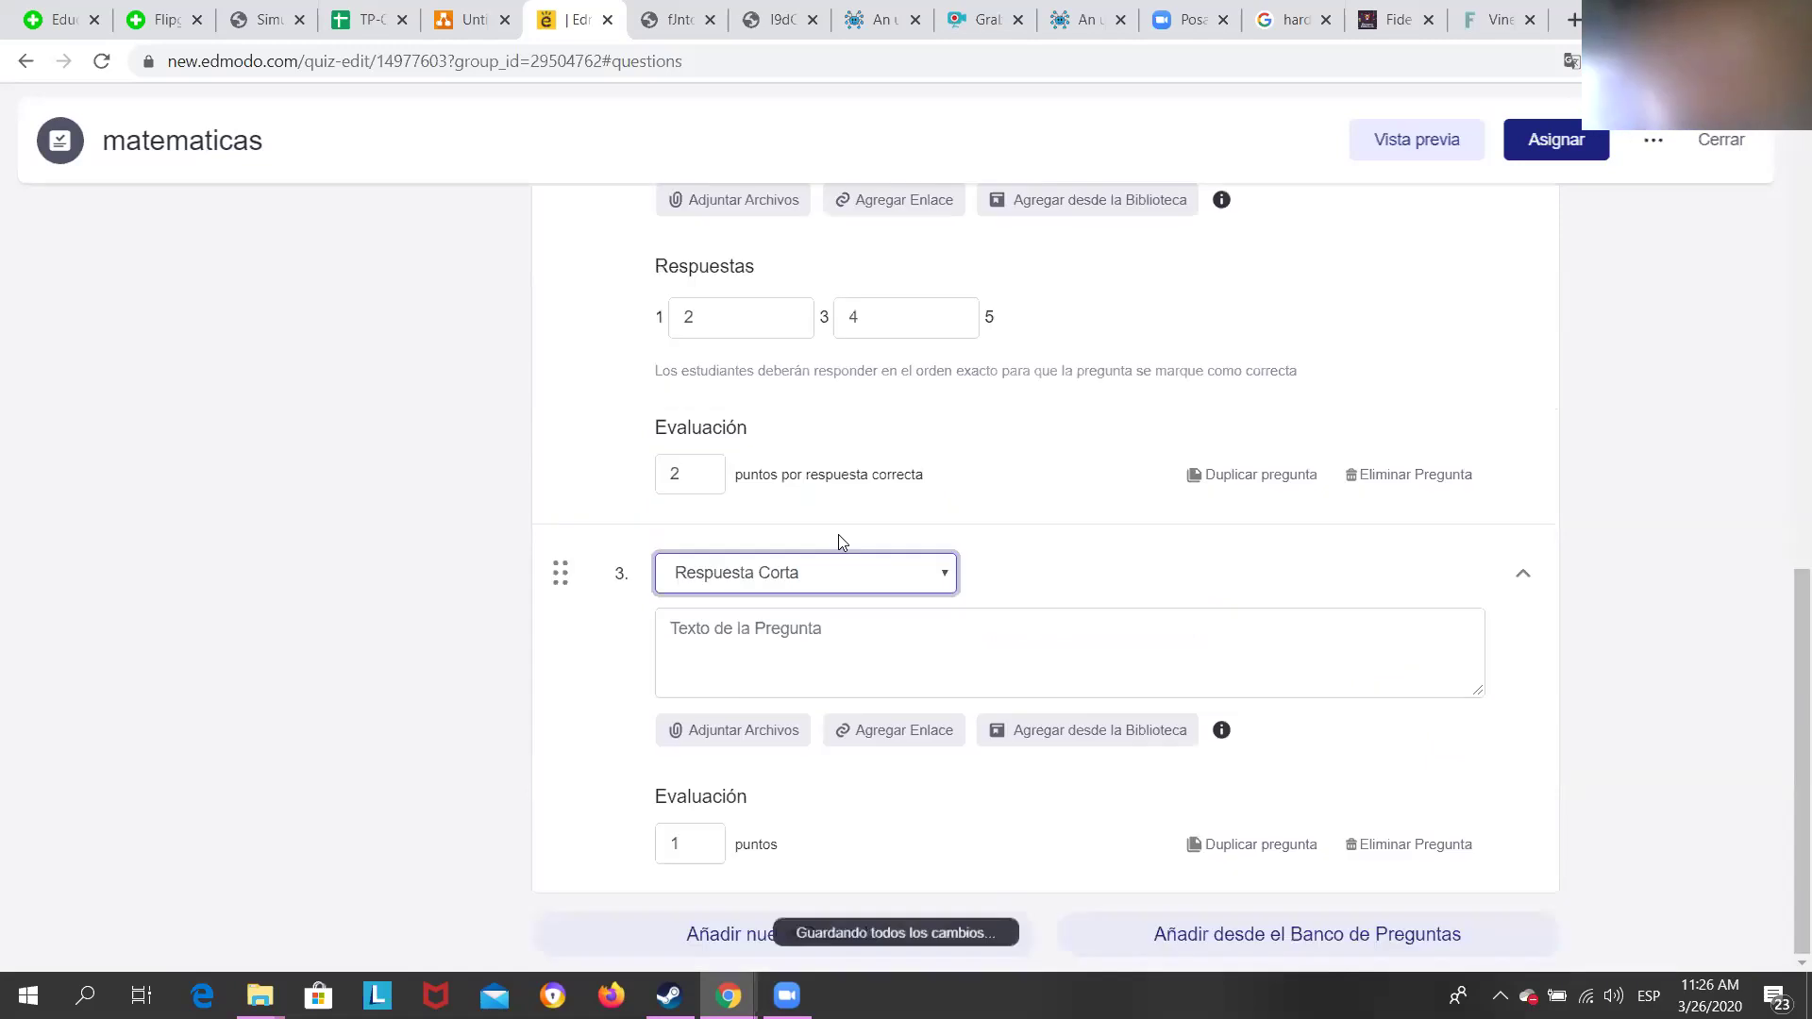
Enter "¿como se conquisto......." as the text of question 3.
click(736, 627)
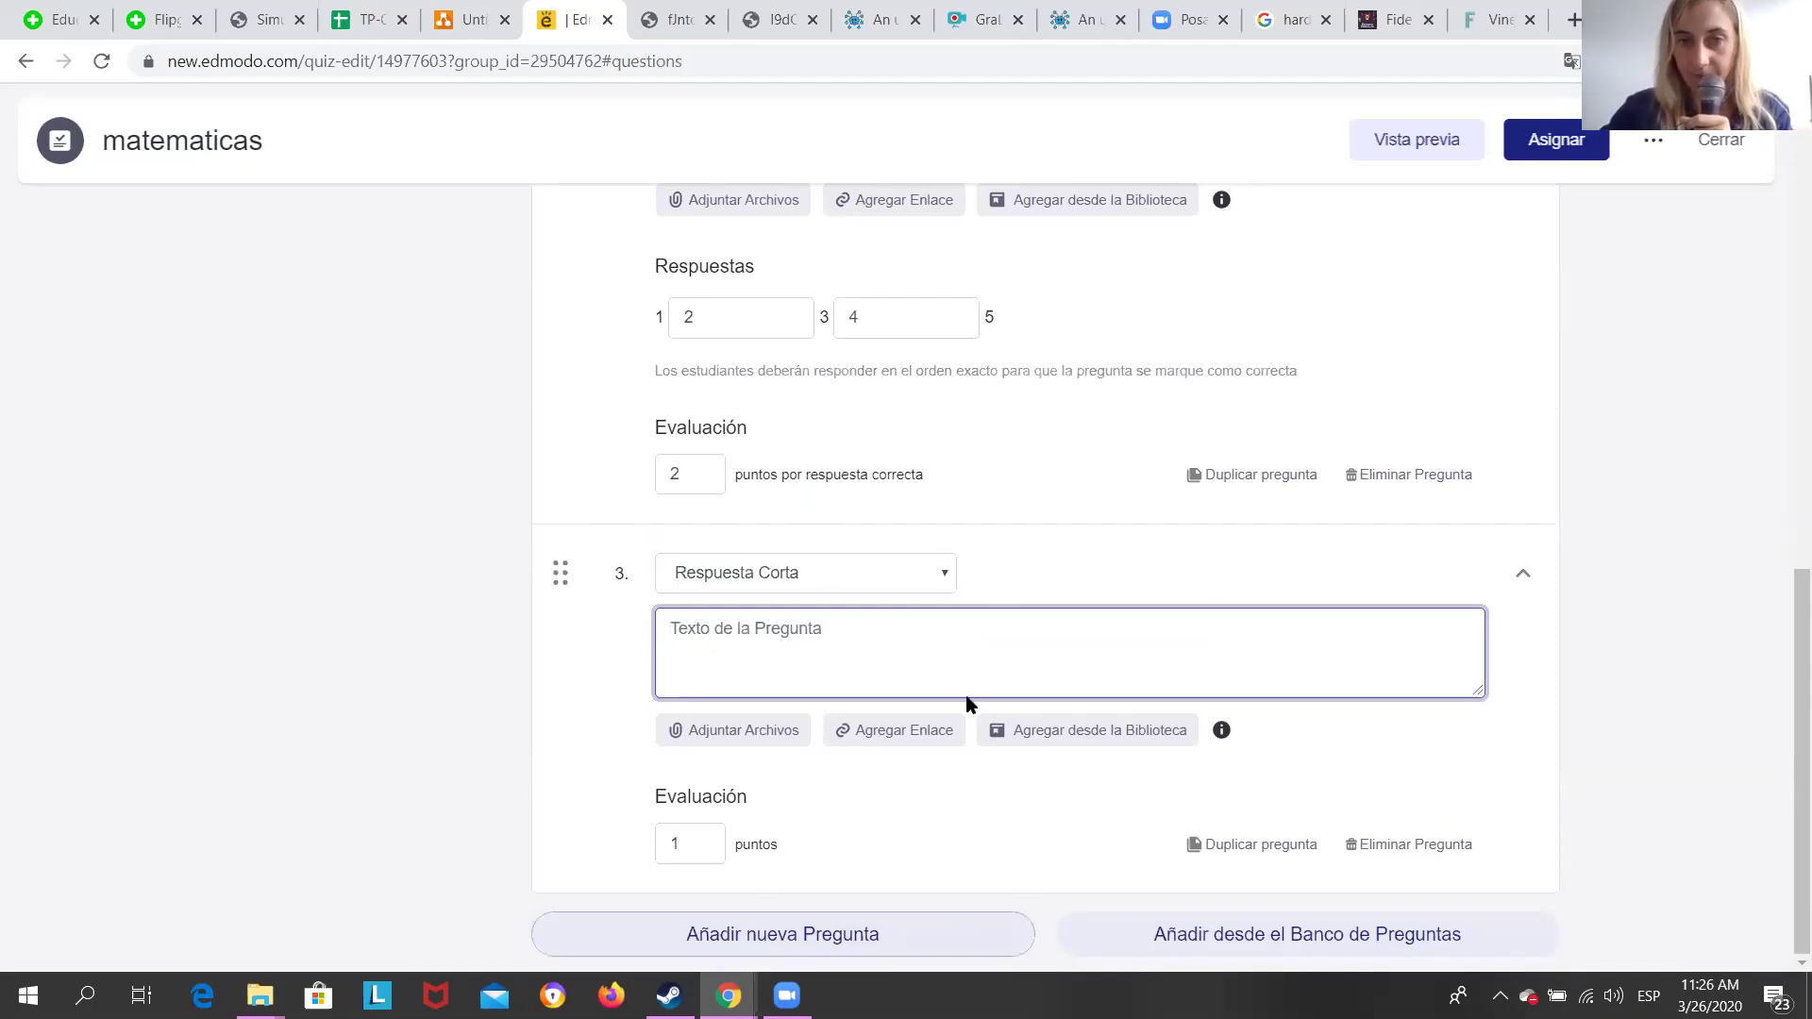
text(¿)
key(BackSpace)
text(¿)
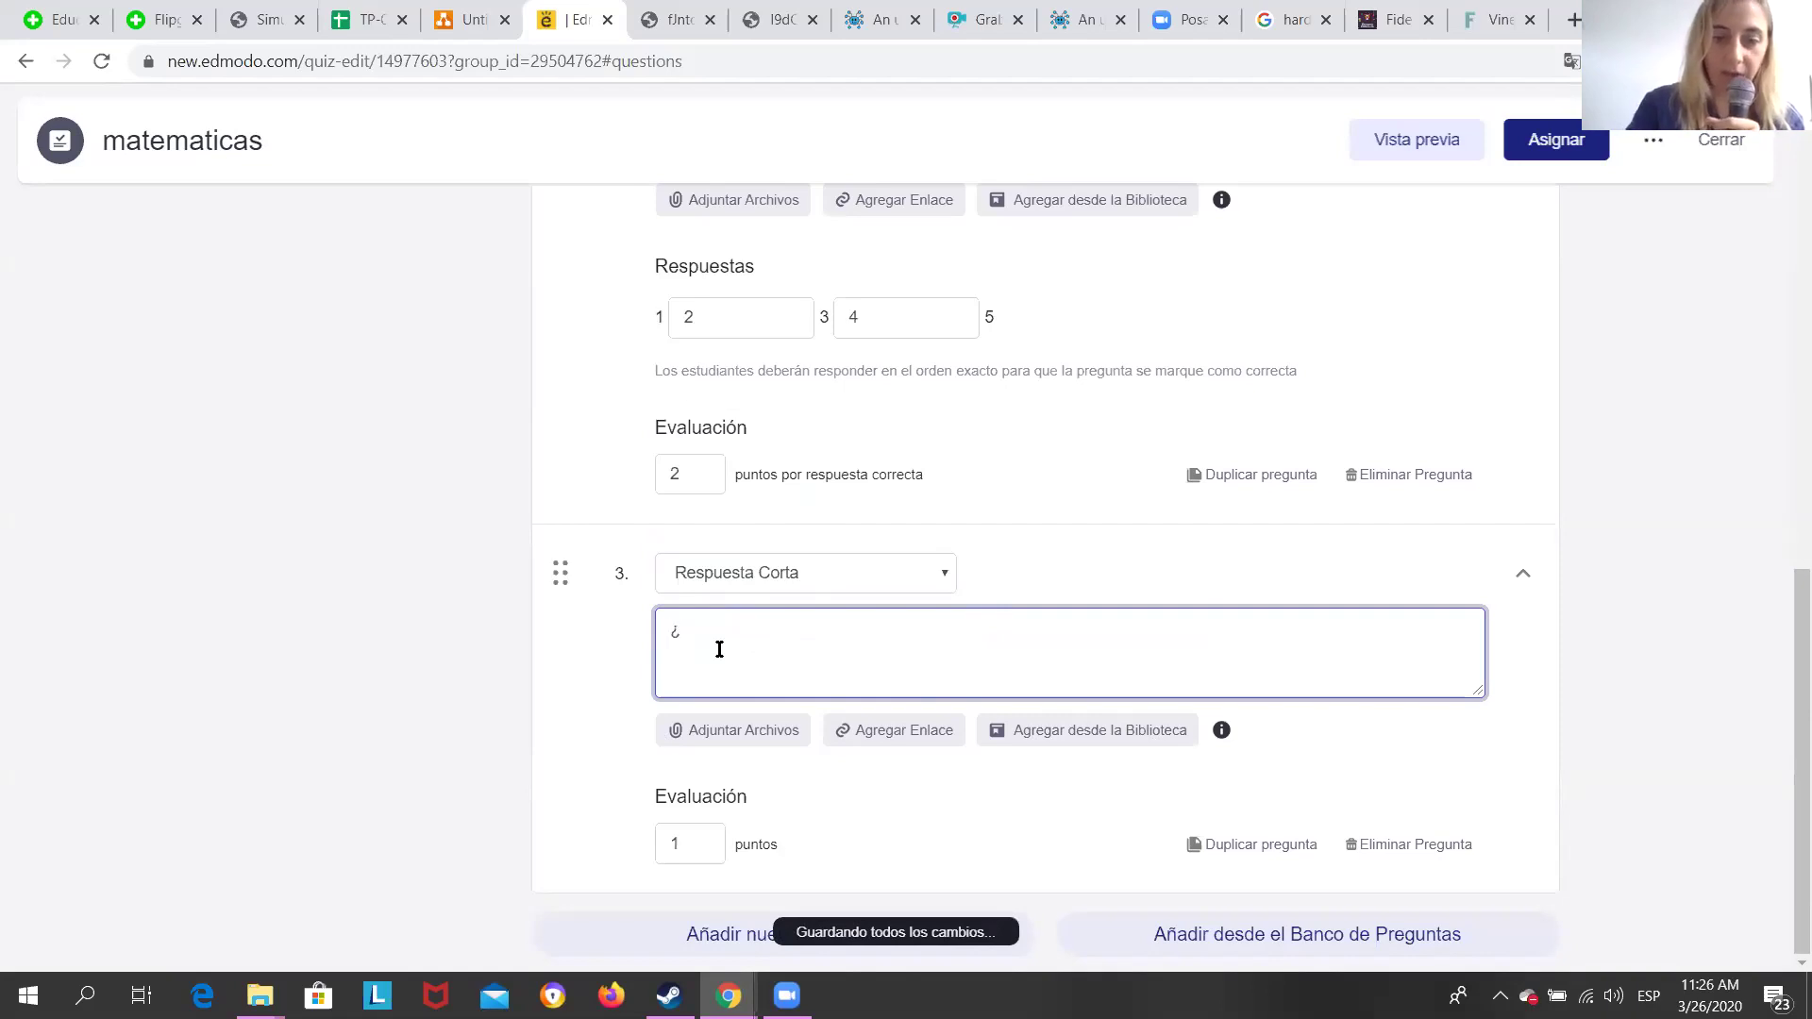
text(como)
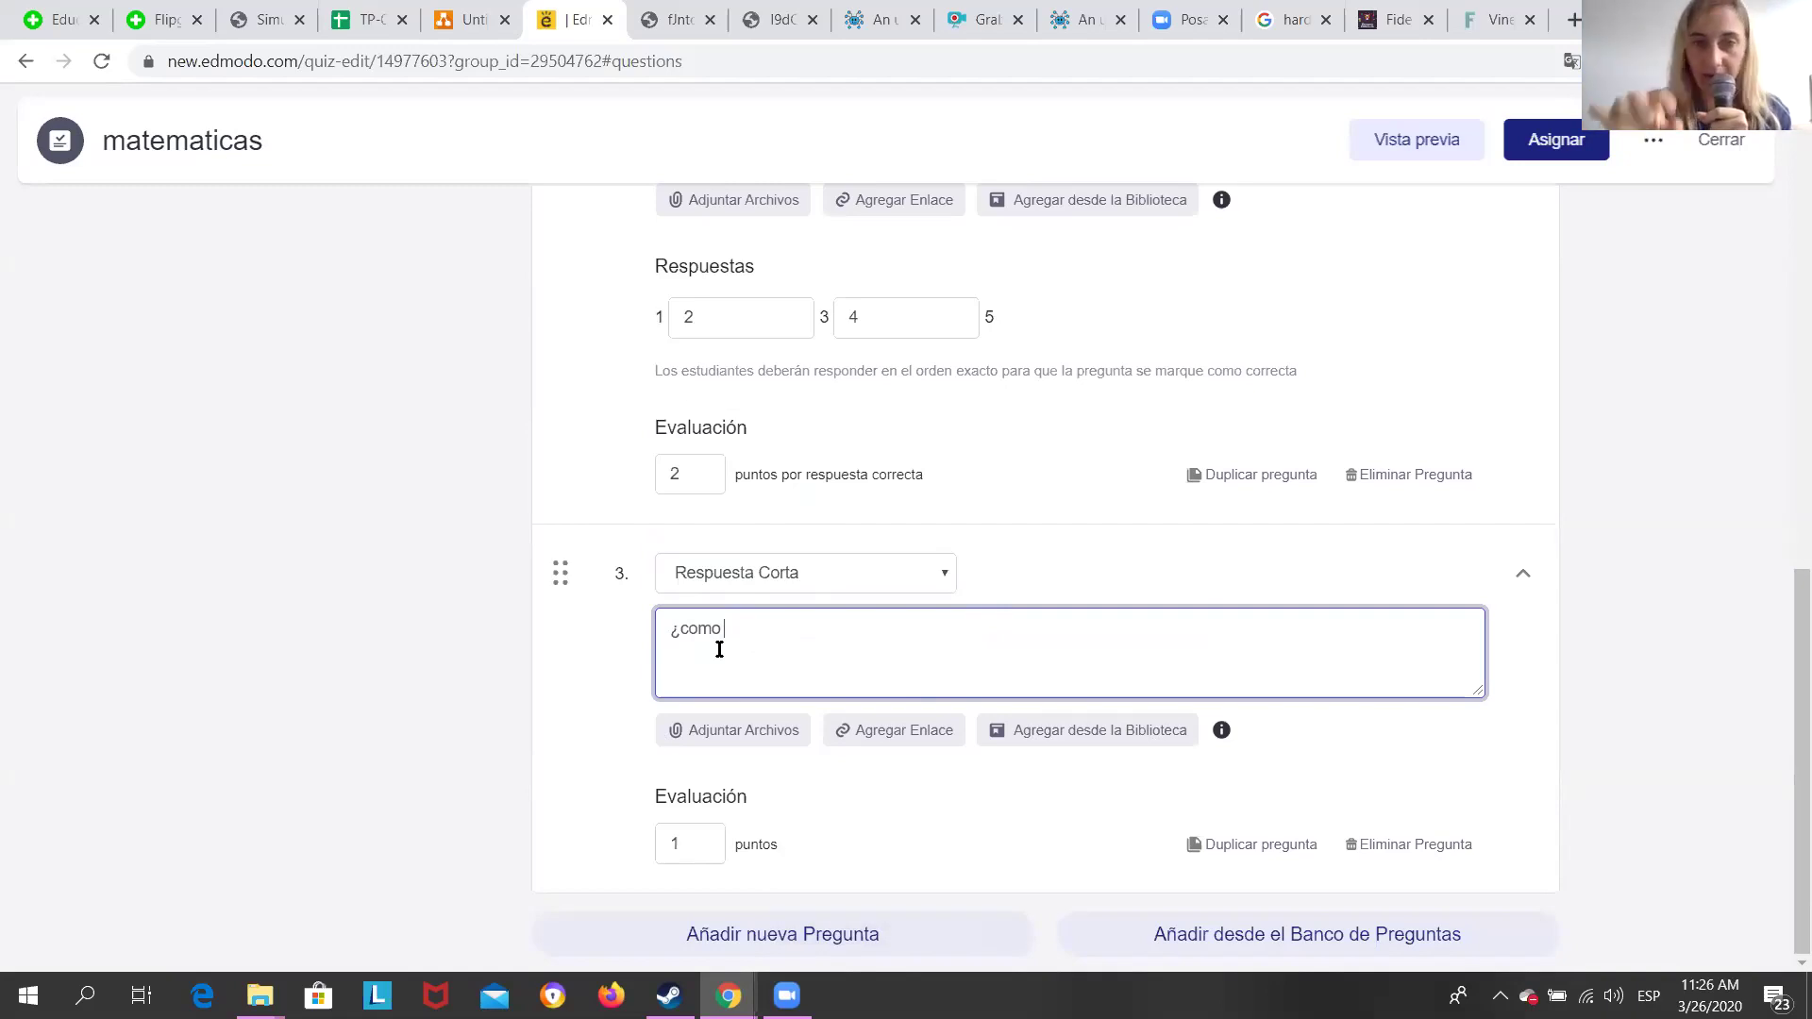
text(se conq)
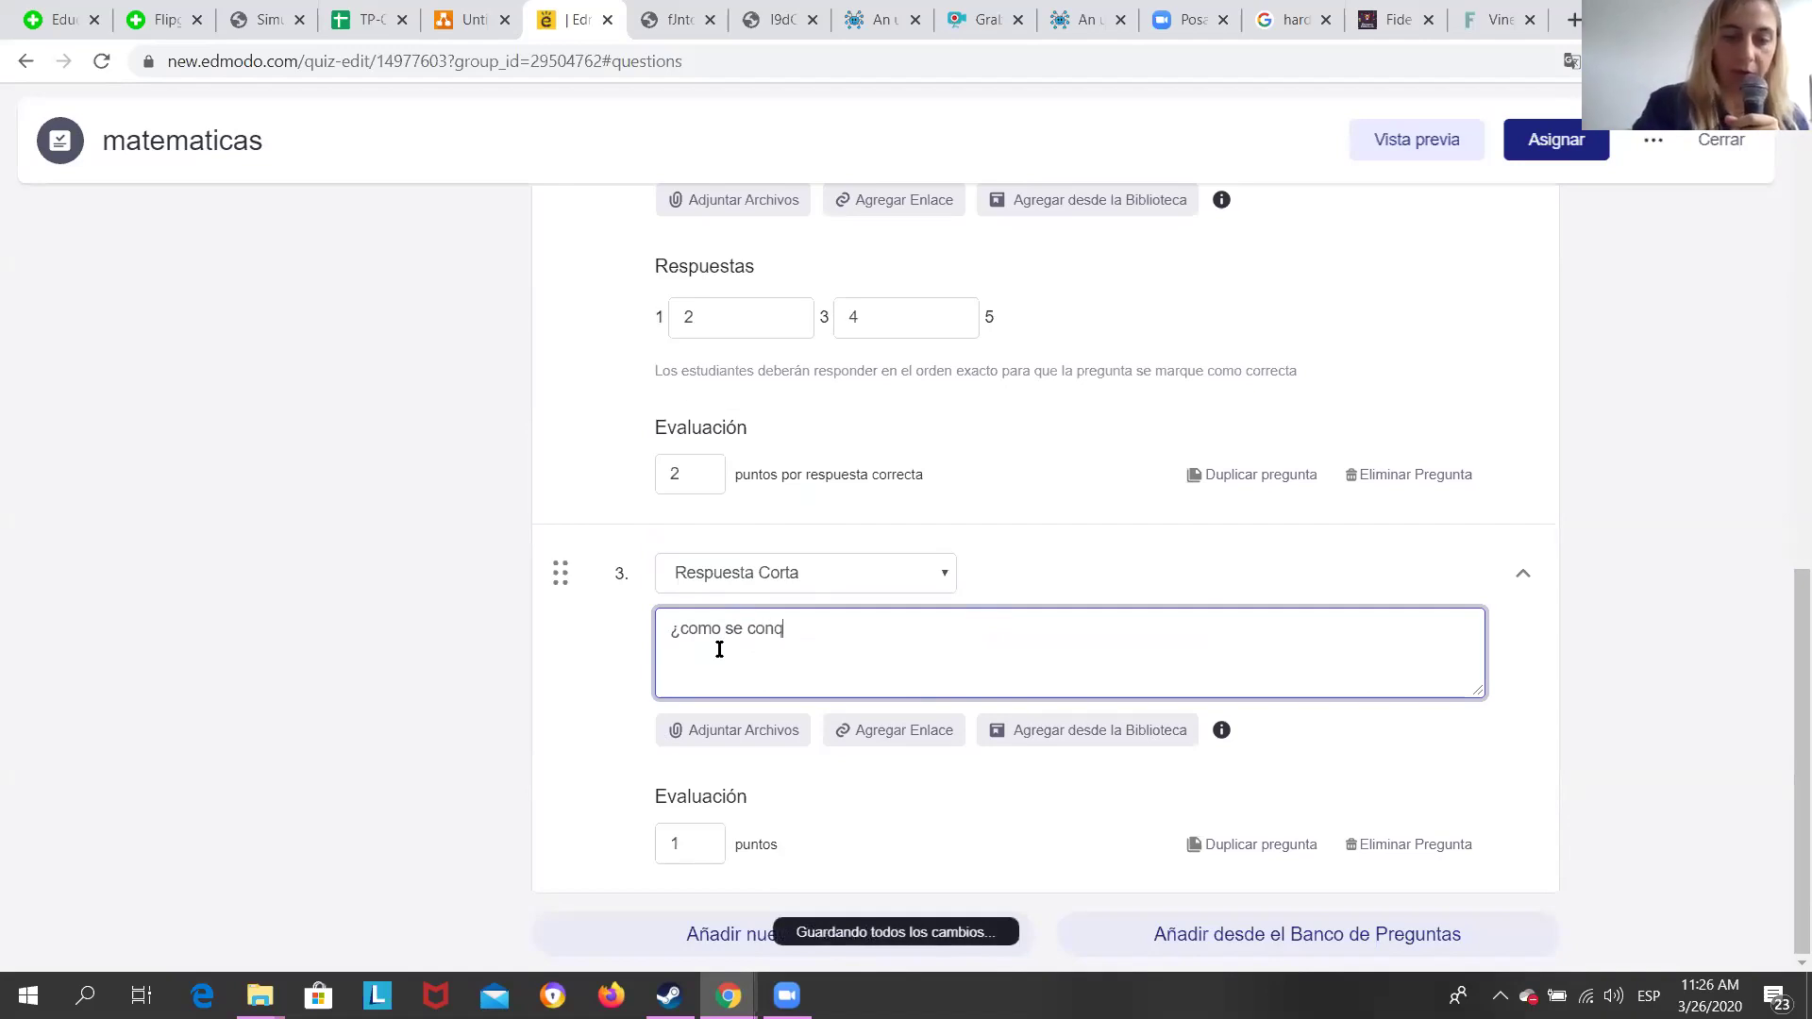
text(uiosto)
key(BackSpace)
key(BackSpace)
key(BackSpace)
key(BackSpace)
key(BackSpace)
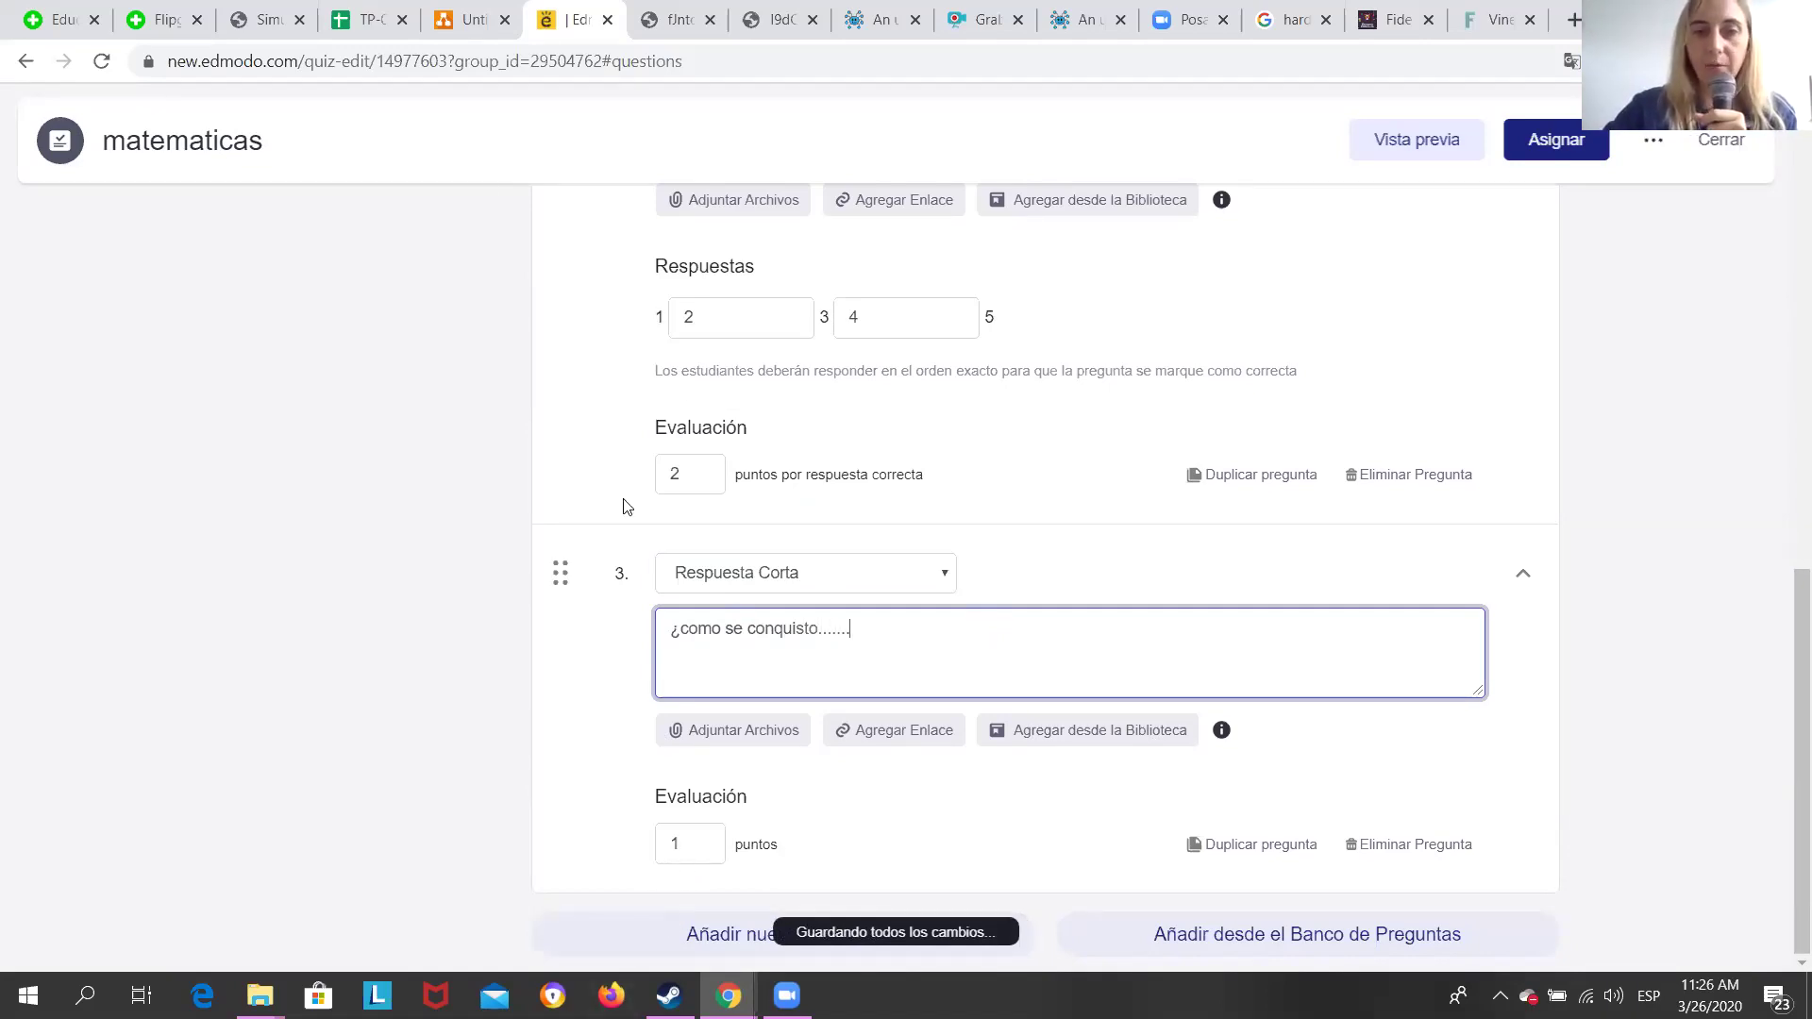
Try to open the student preview of the quiz, and dismiss the dialog.
scroll(734, 524, up, 5)
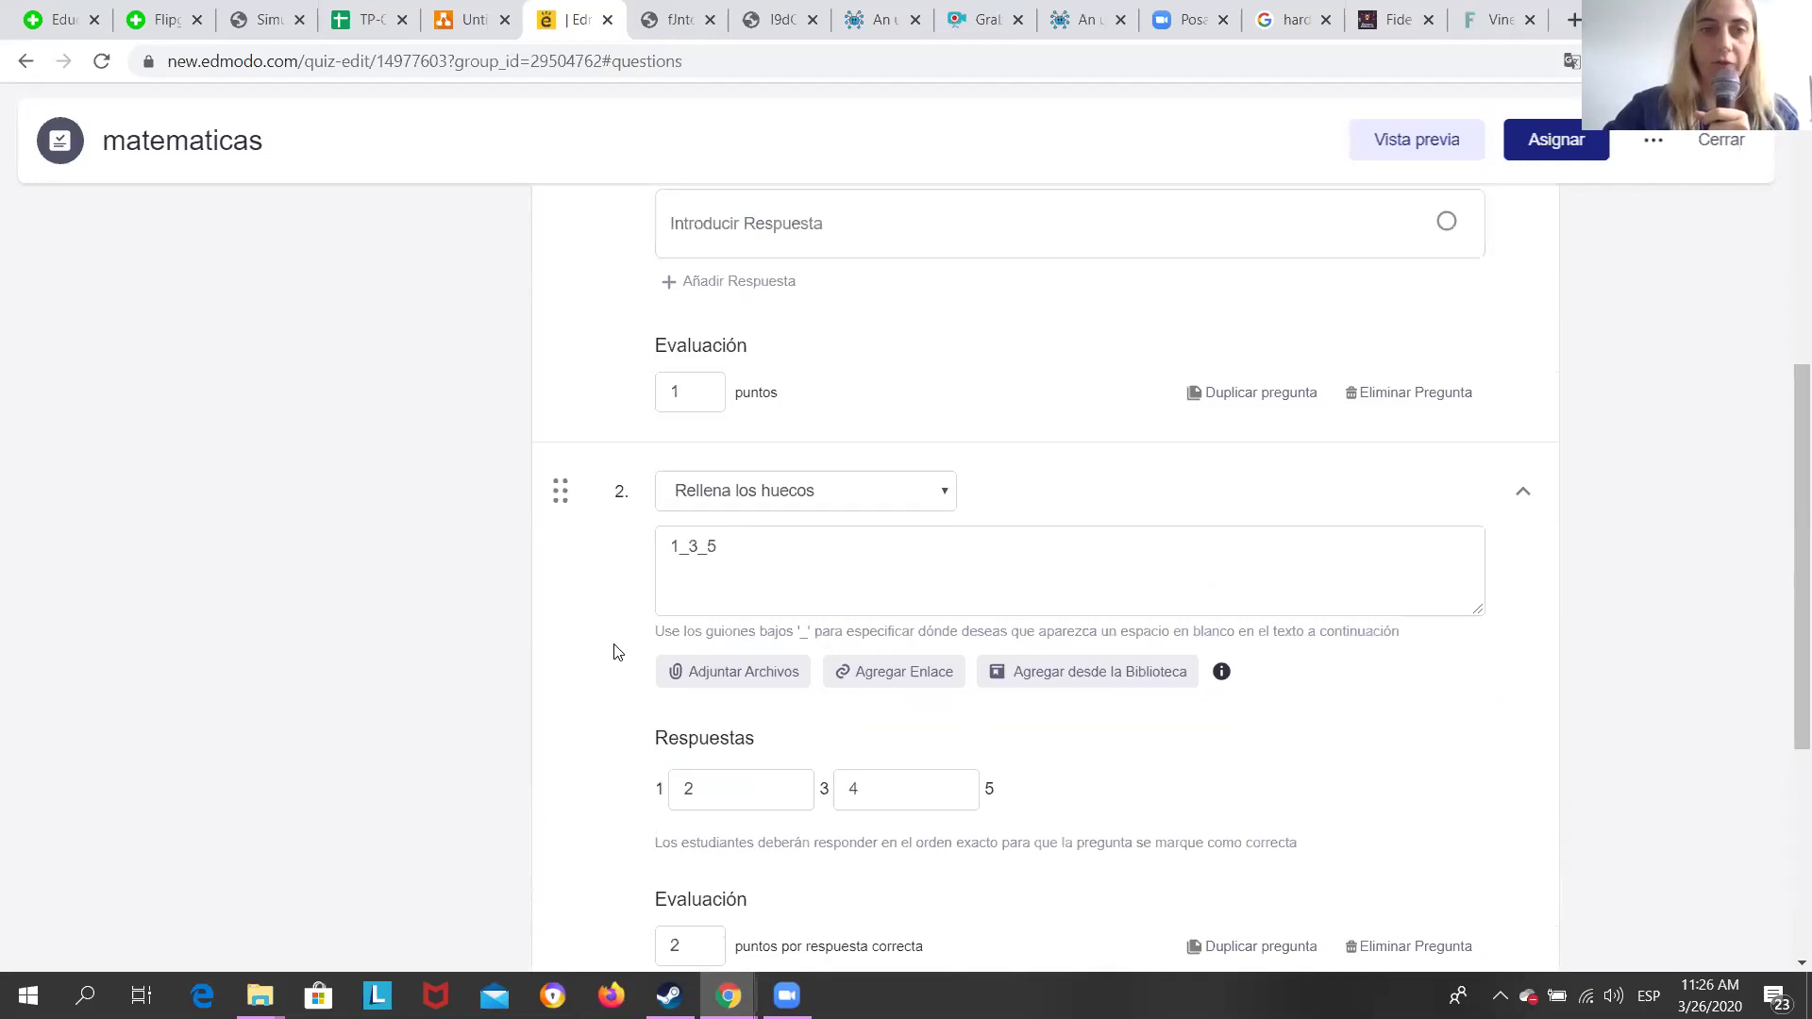
scroll(613, 529, up, 5)
scroll(586, 542, up, 1)
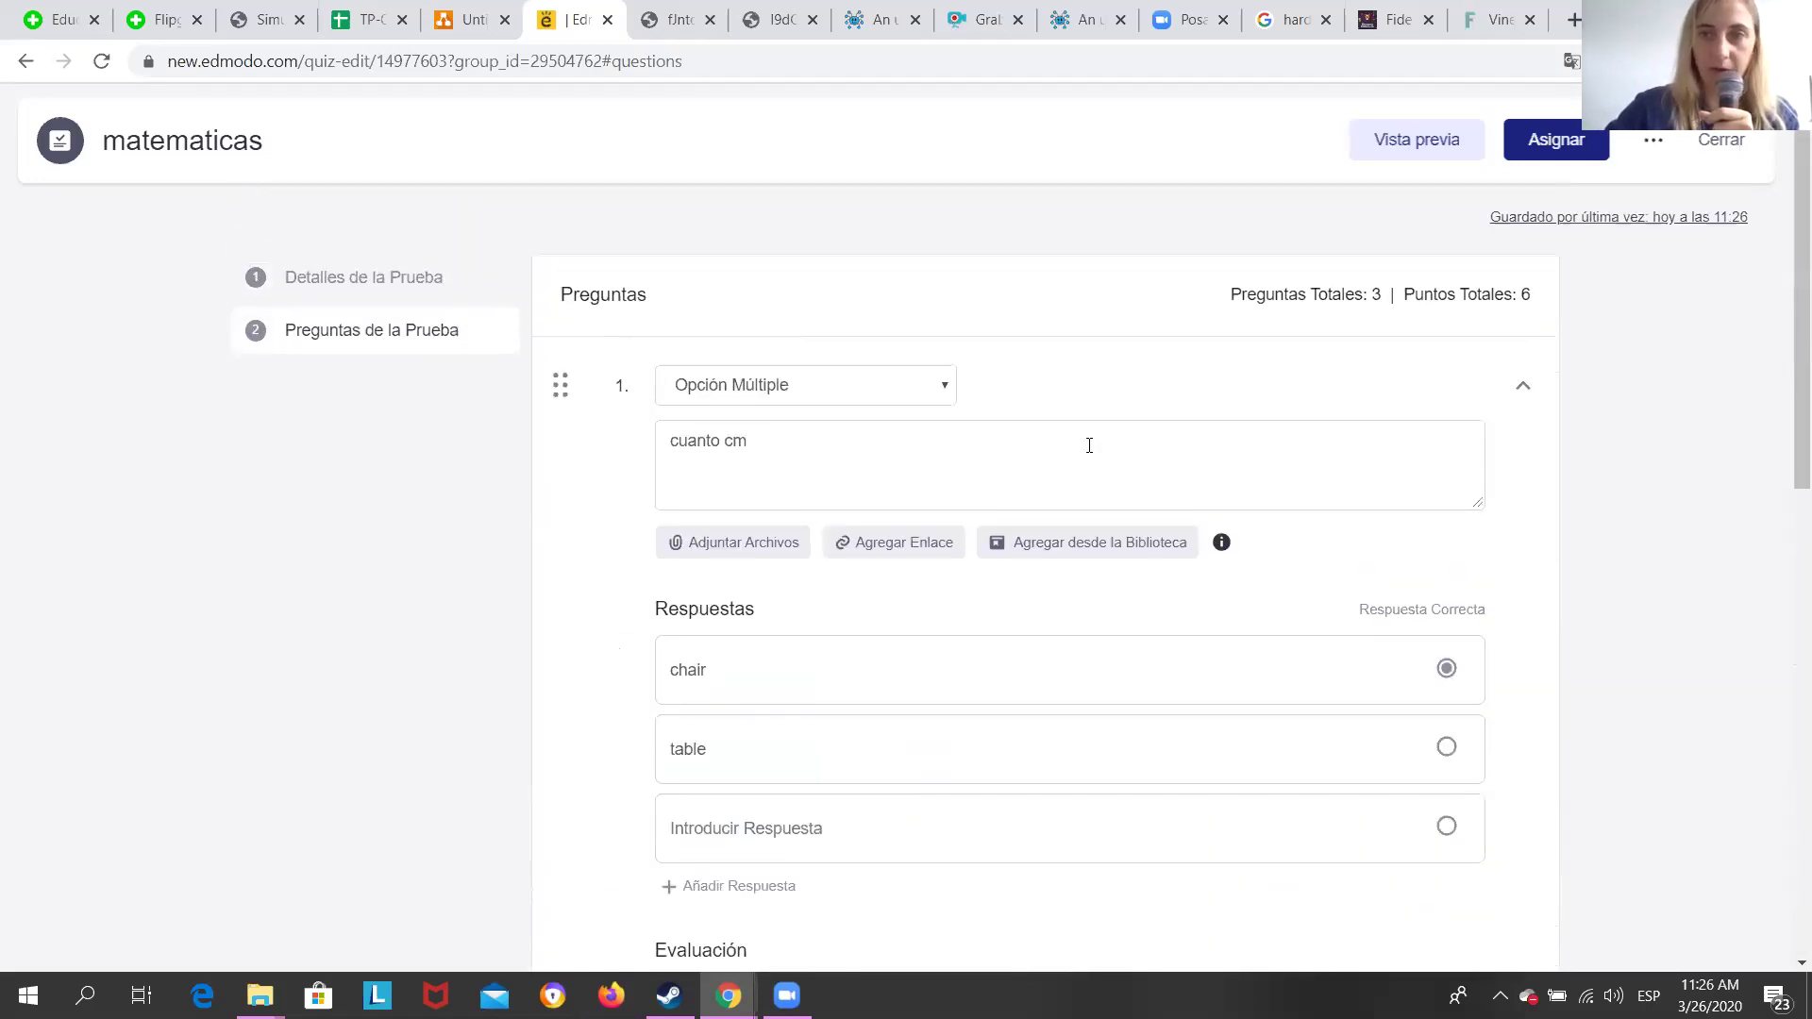
click(1438, 168)
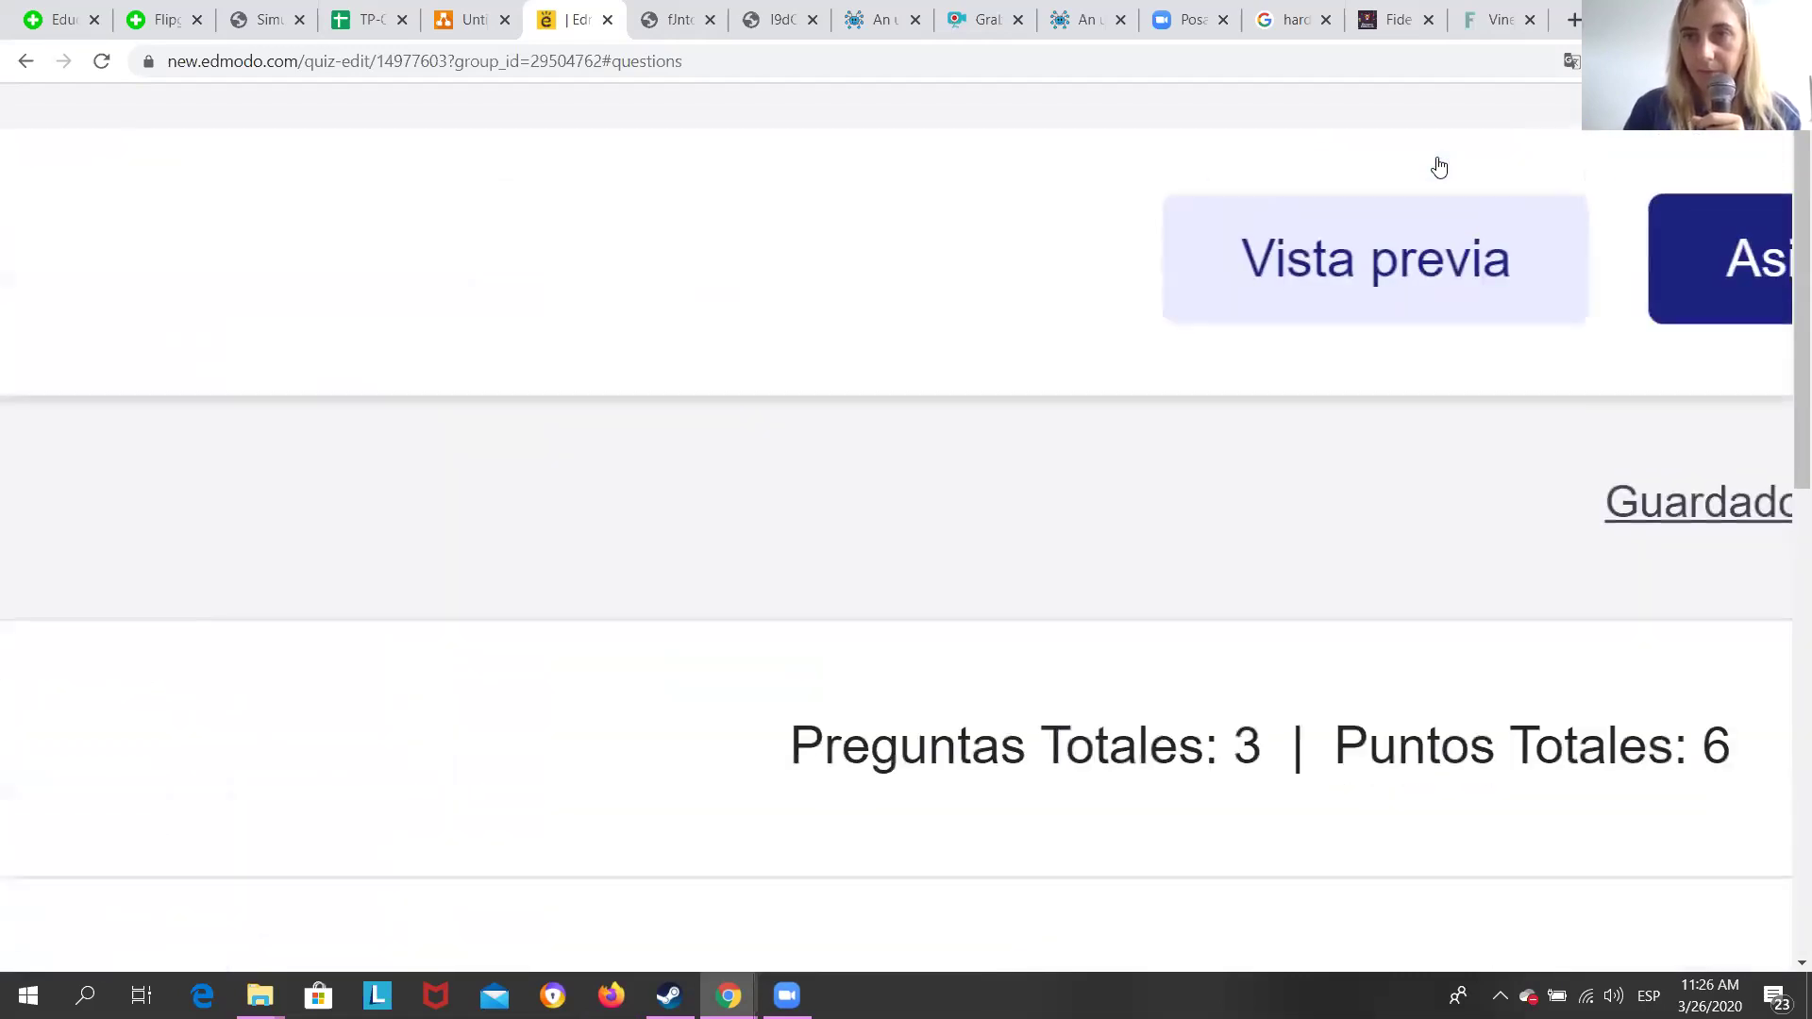
click(1370, 303)
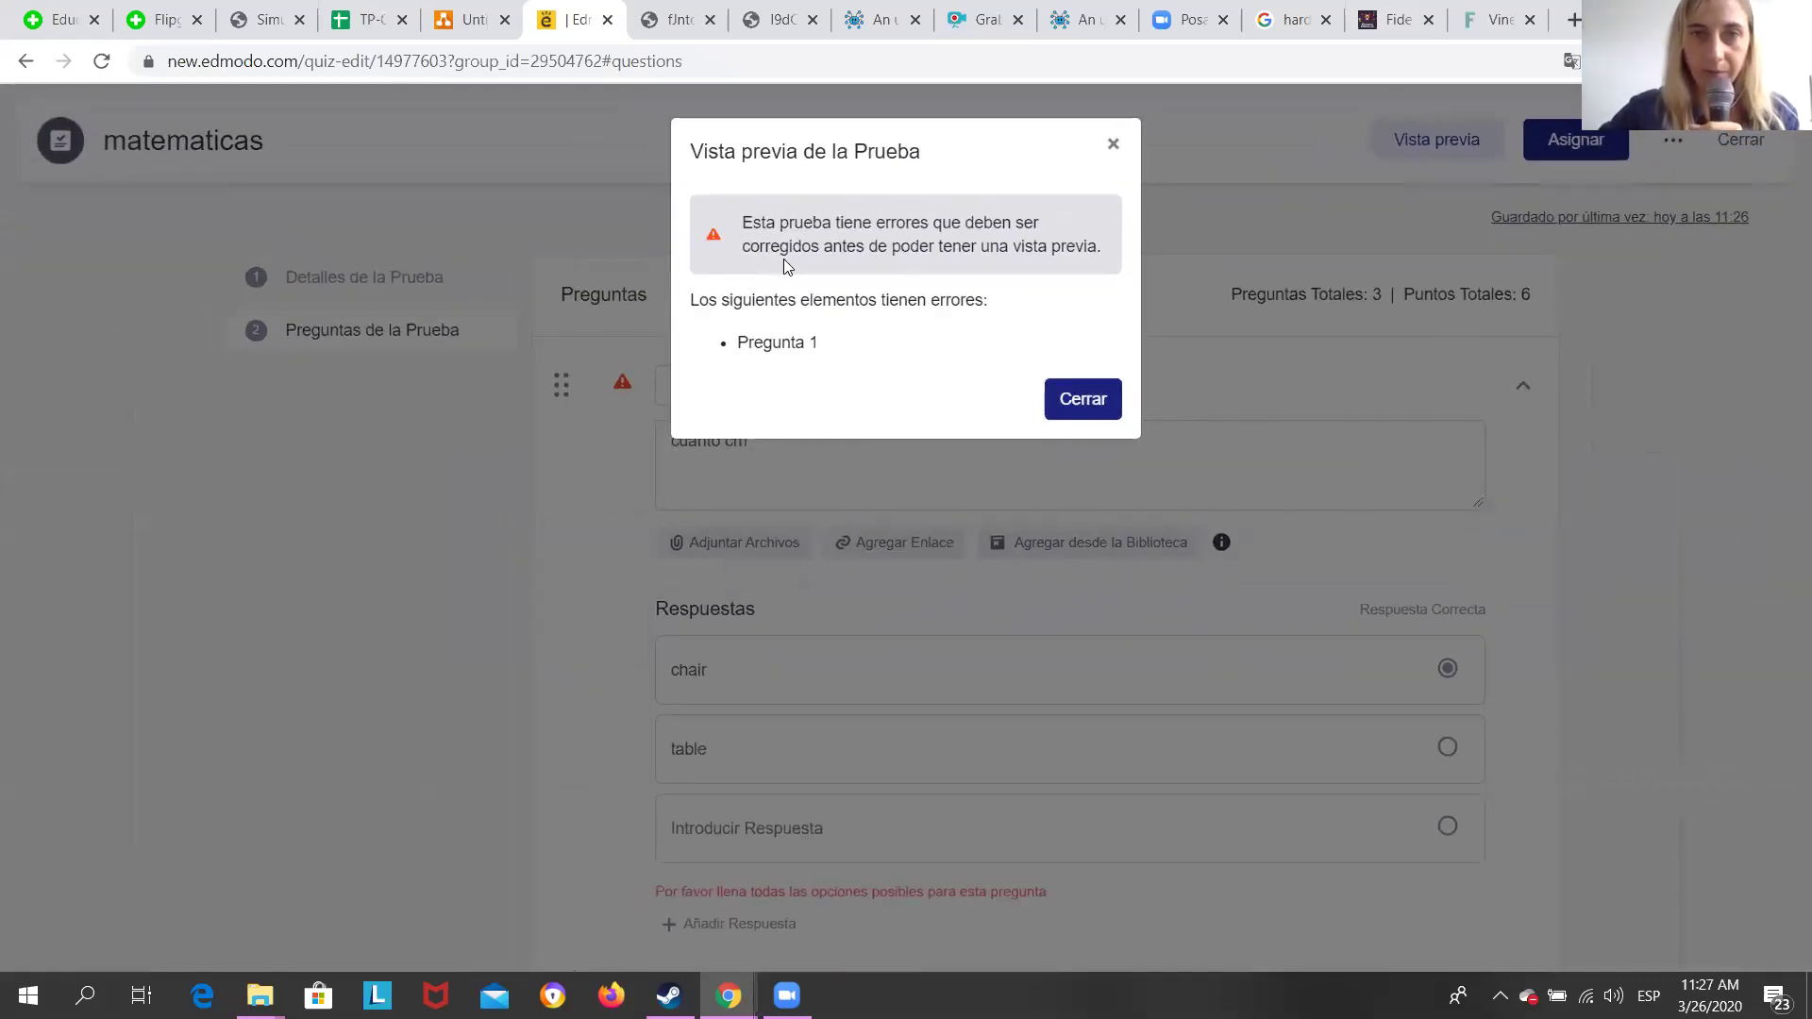
click(1100, 397)
Fill the empty third answer option of question 1 with "2".
scroll(931, 445, down, 3)
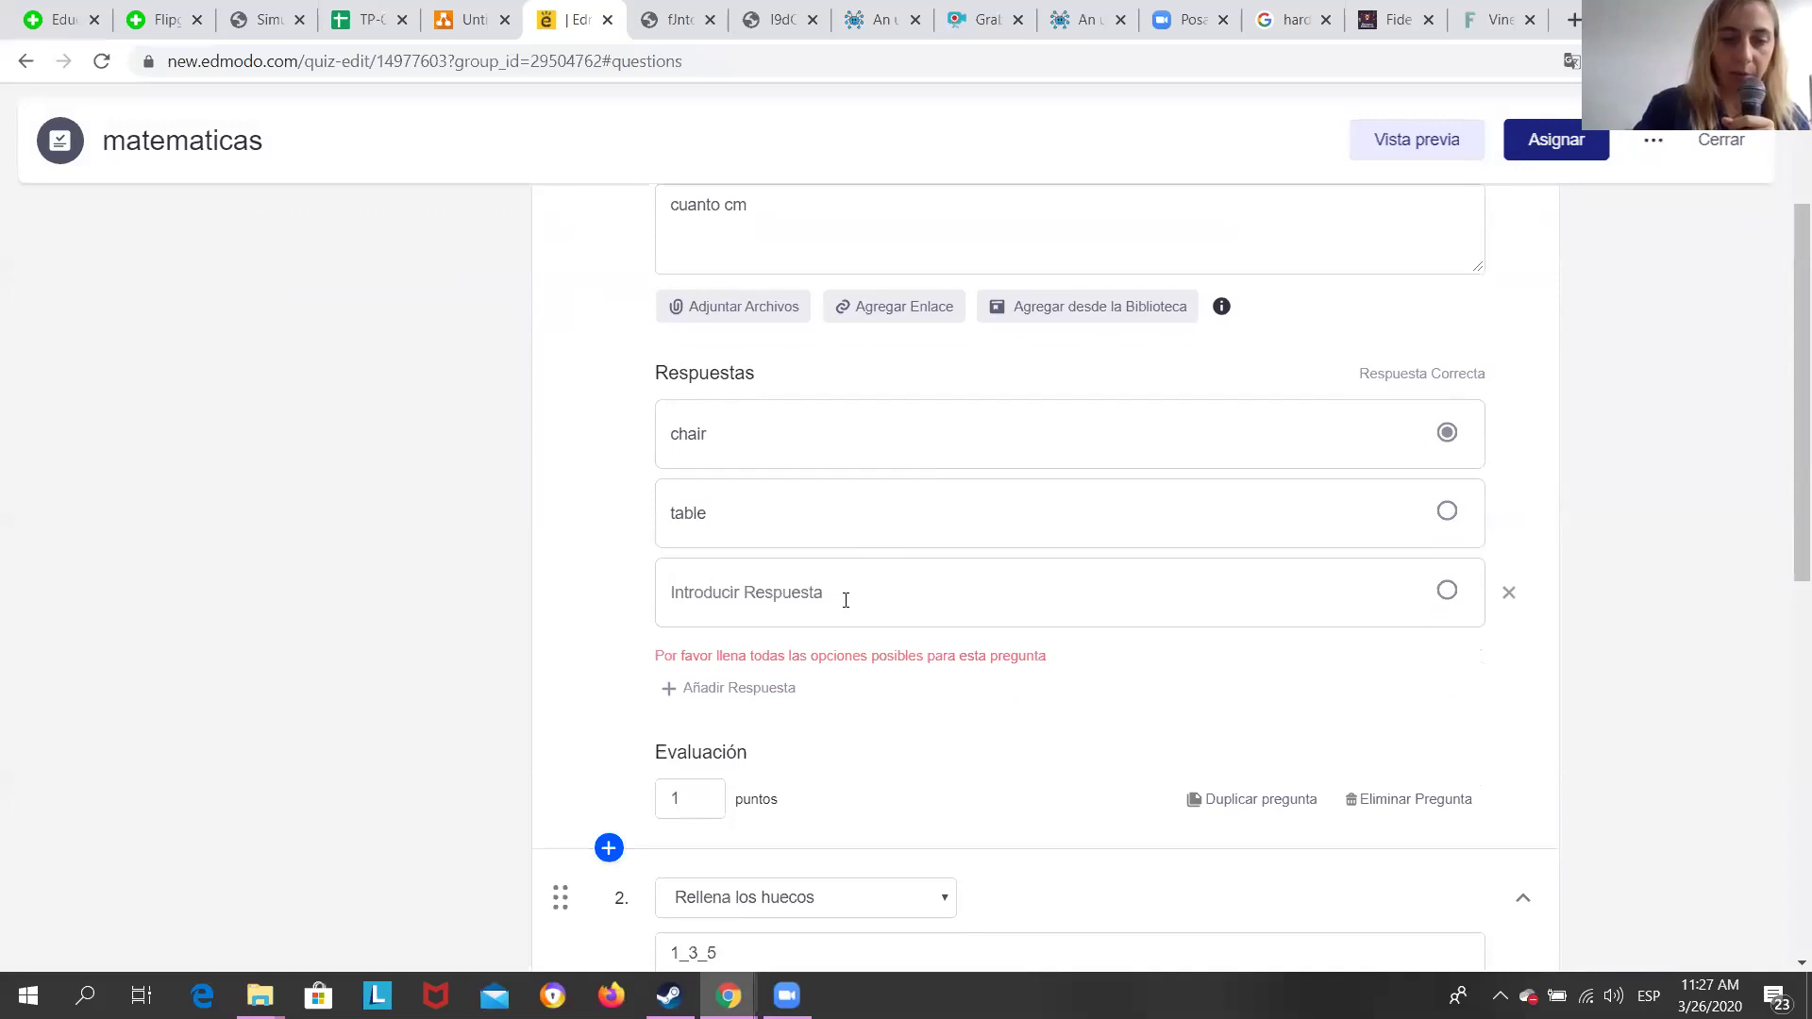
text(2)
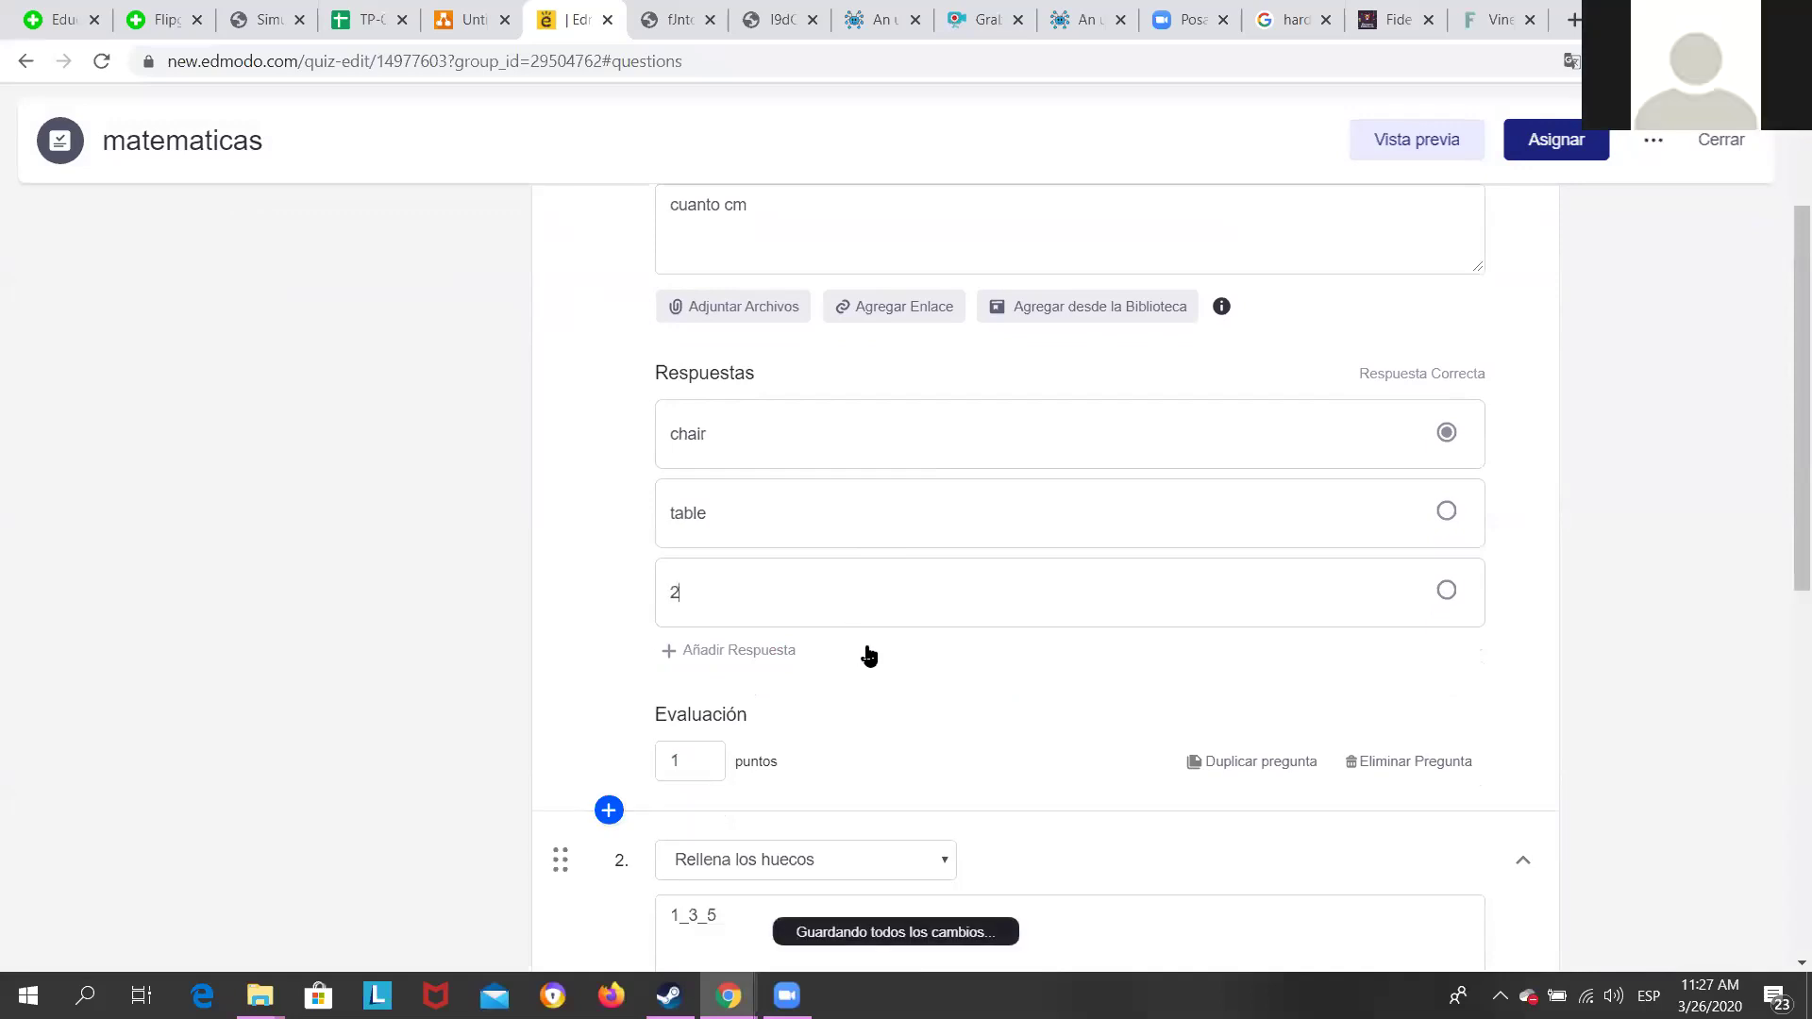
Open the student preview of the quiz and reduce the page zoom until the whole first question fits.
scroll(1095, 500, up, 3)
scroll(1422, 157, up, 5)
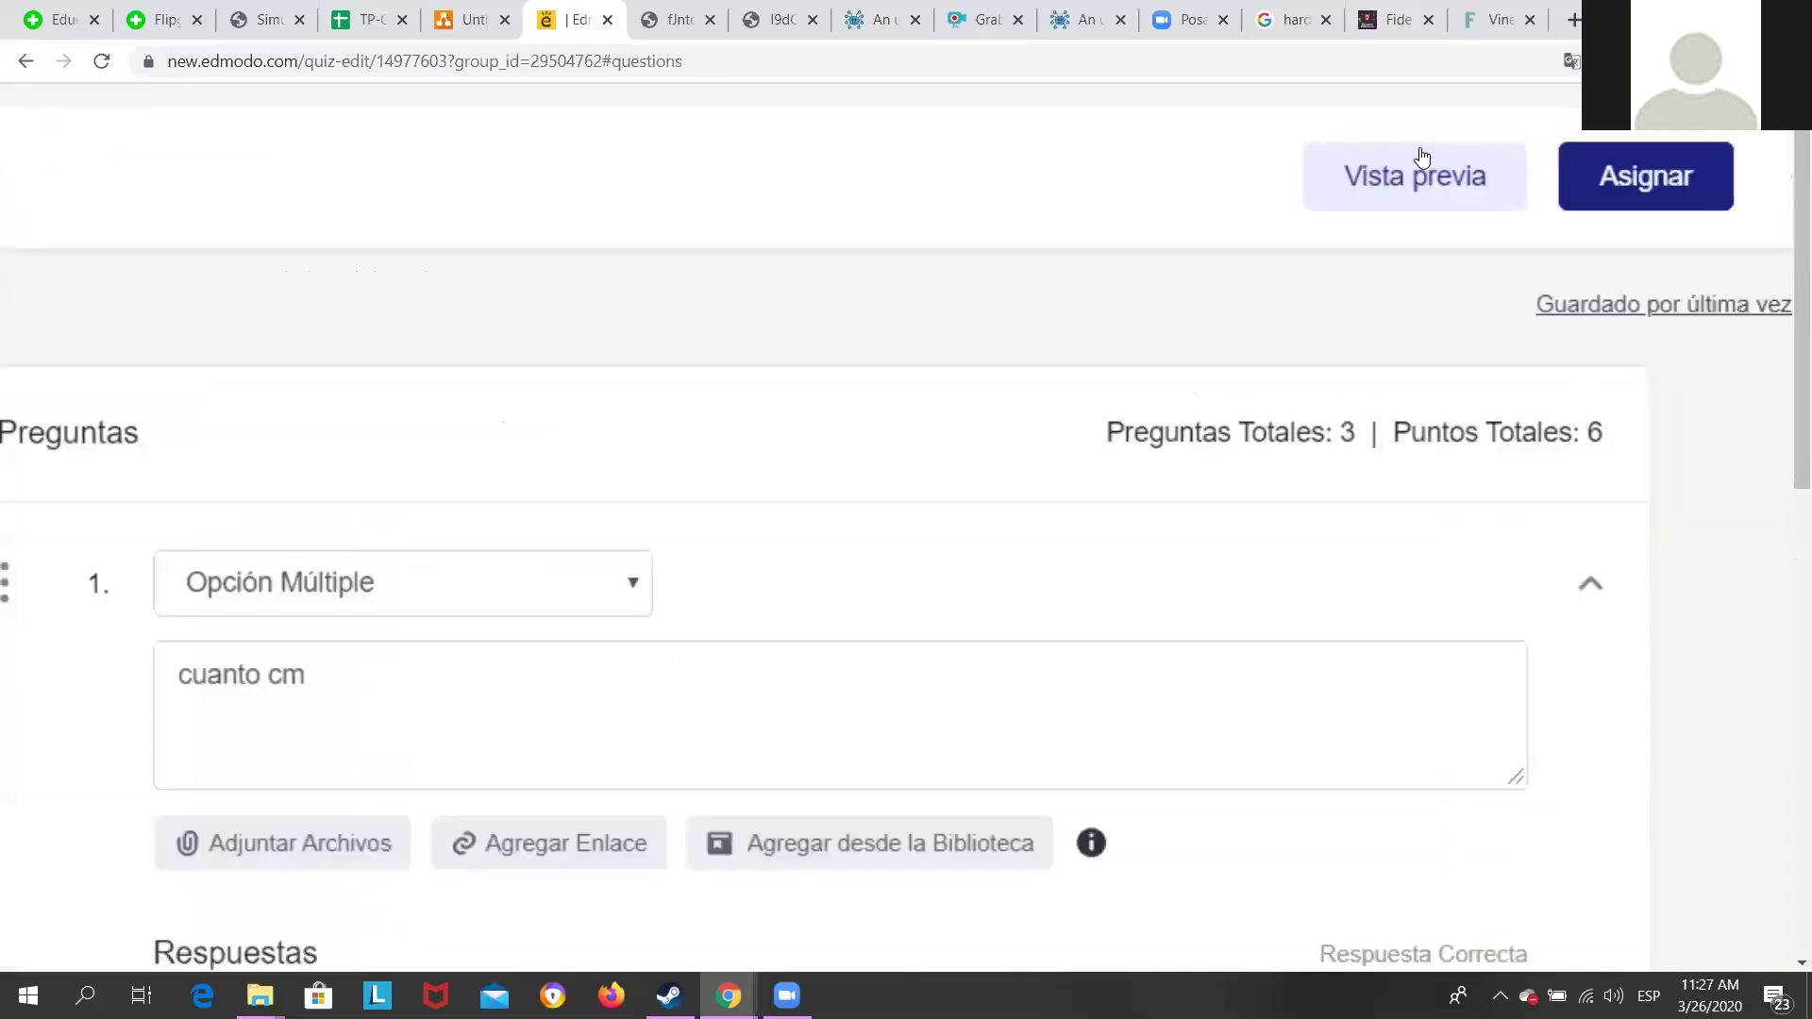
click(1414, 230)
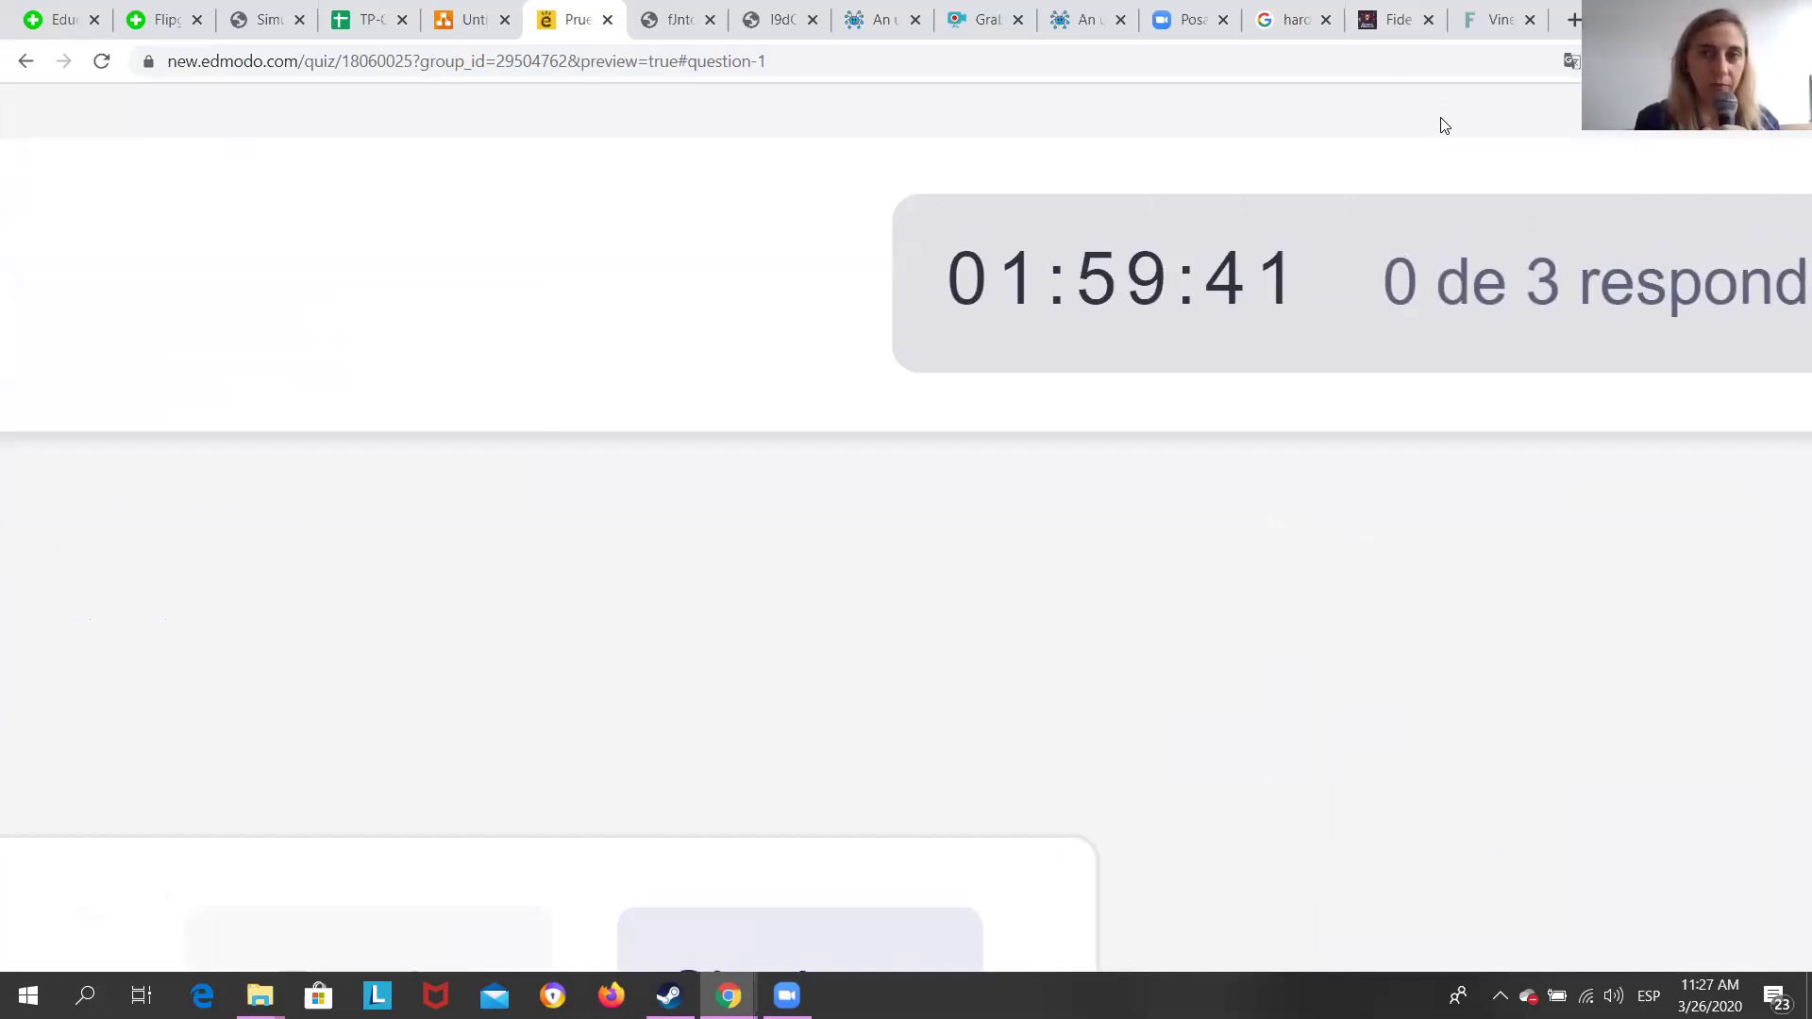
key(ctrl+minus)
key(ctrl+minus)
key(ctrl+minus)
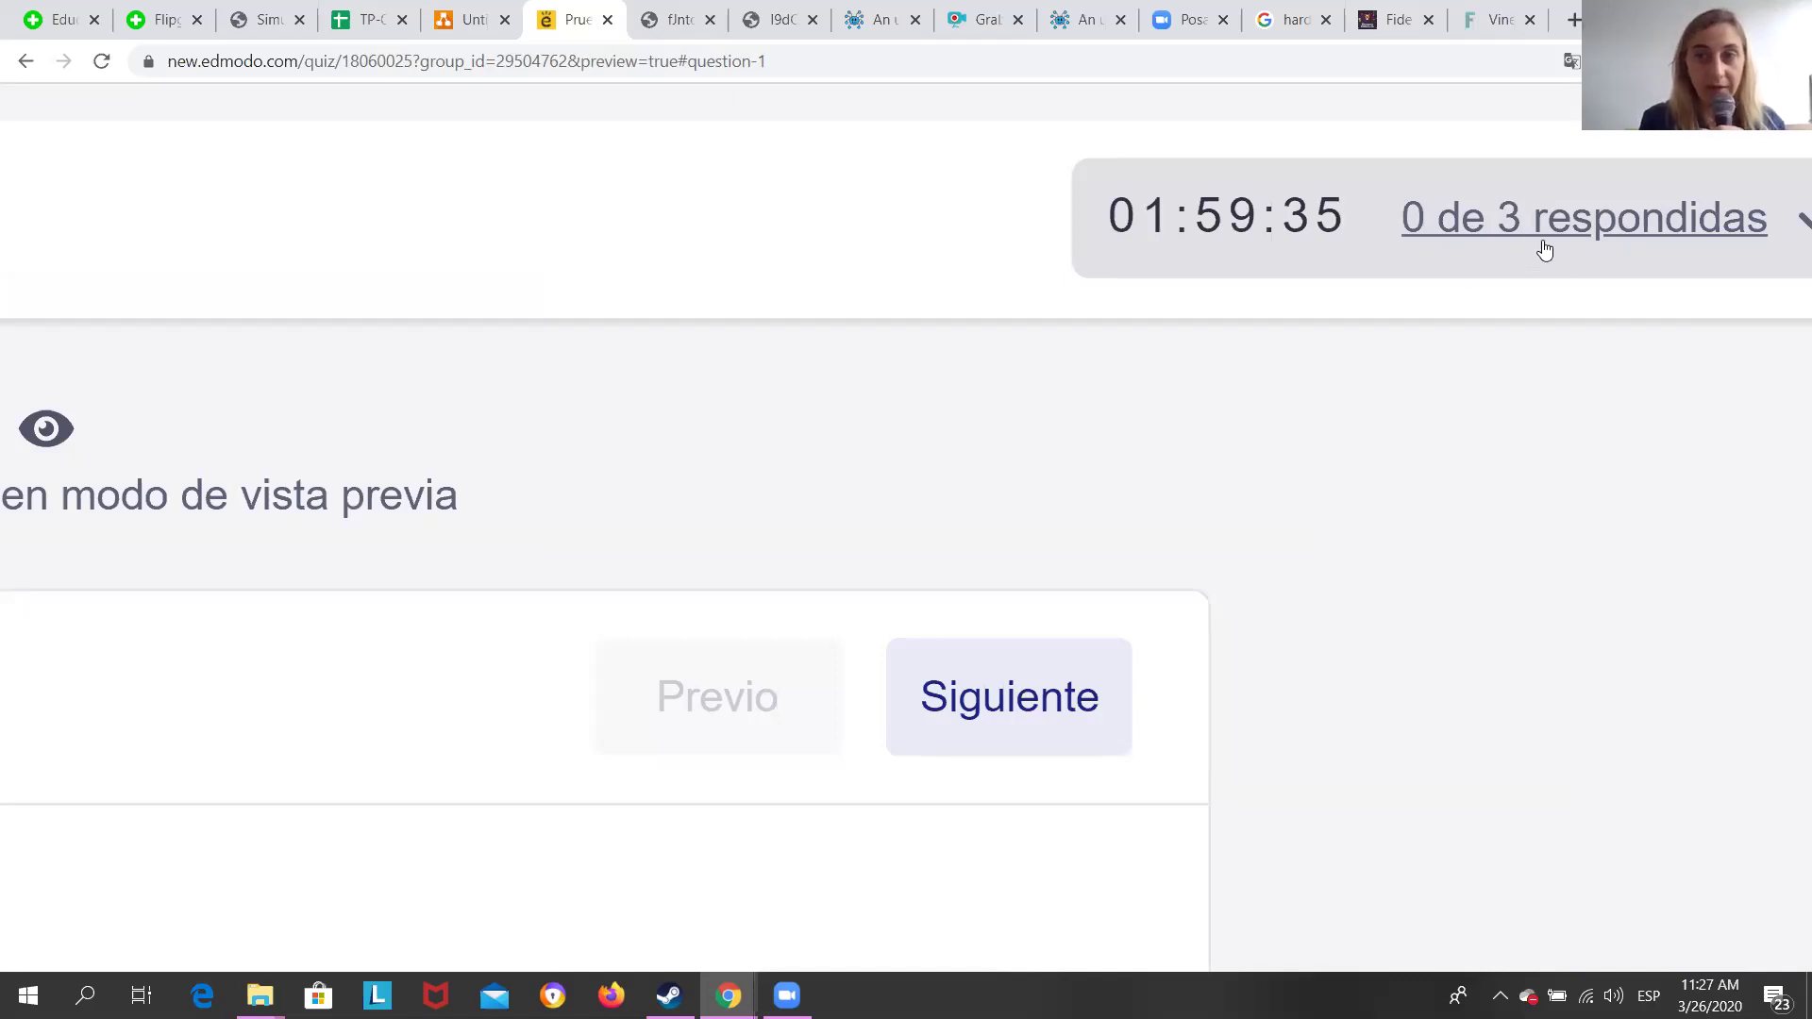
key(ctrl+minus)
key(ctrl+minus)
key(ctrl+minus)
key(ctrl+minus)
key(ctrl+minus)
key(ctrl+minus)
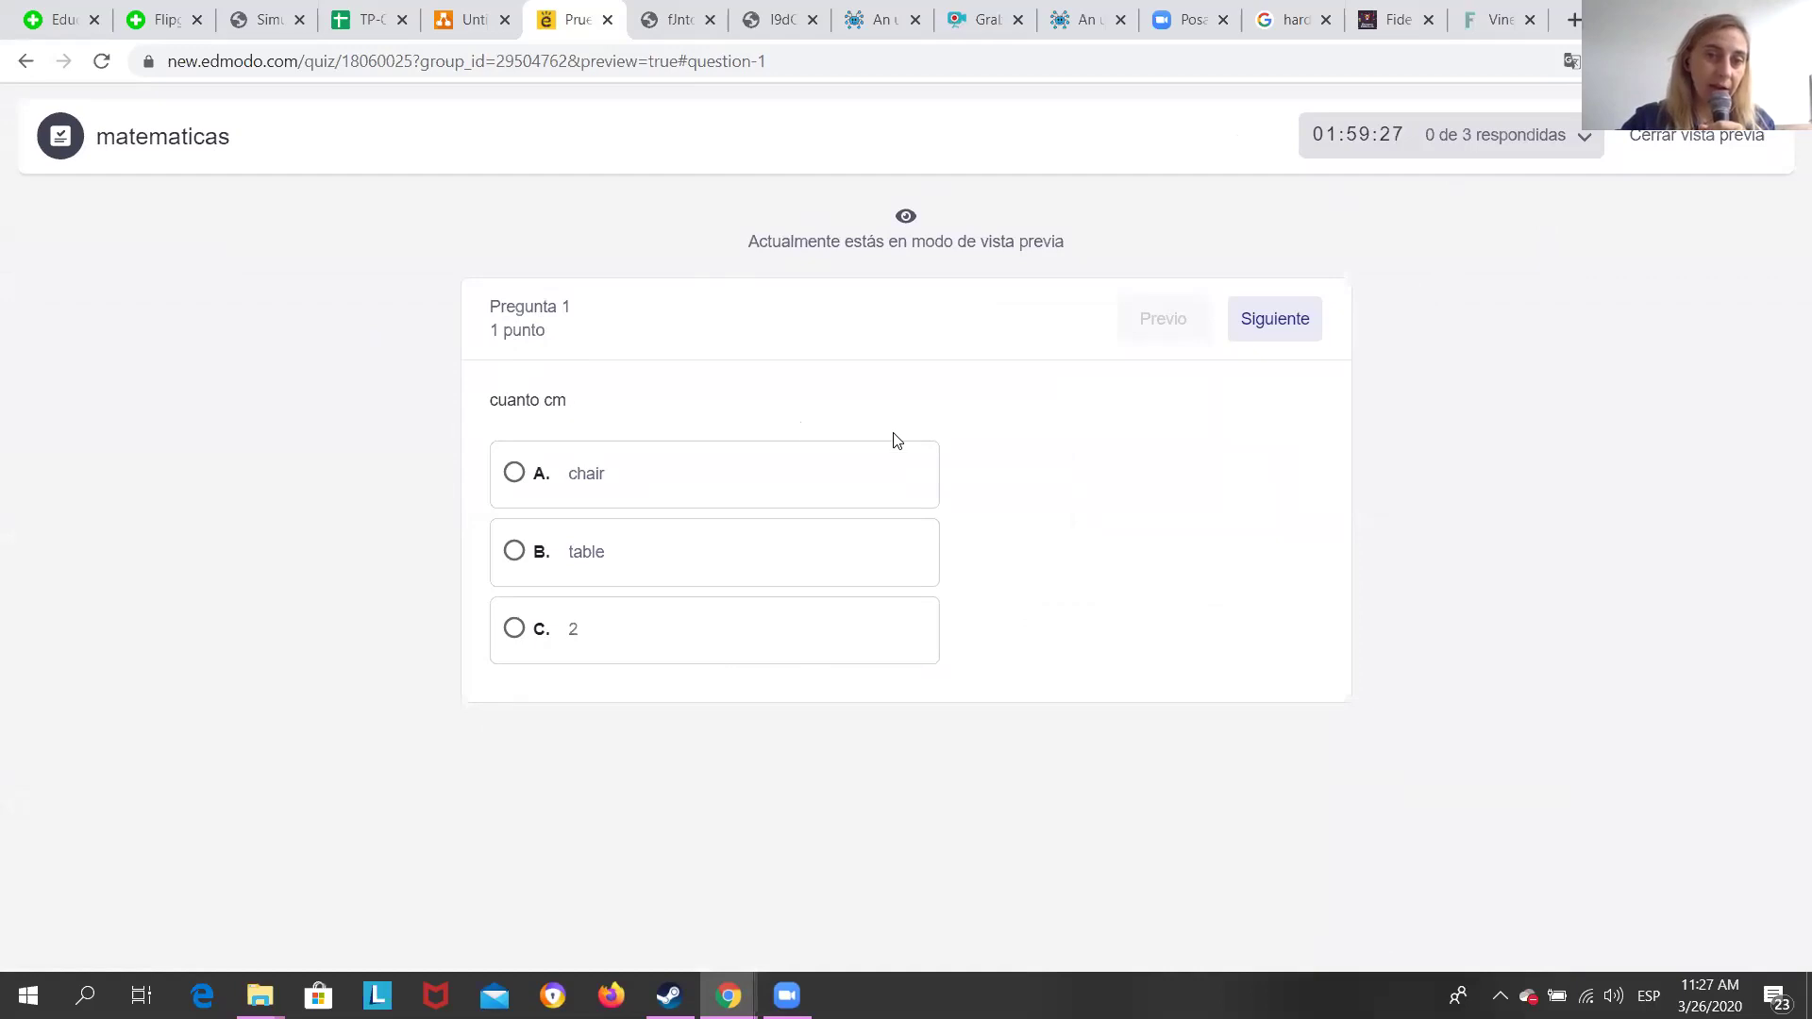
In the preview, answer question 1 with "table" and fill the blanks of question 2 with "2" and "4".
click(595, 560)
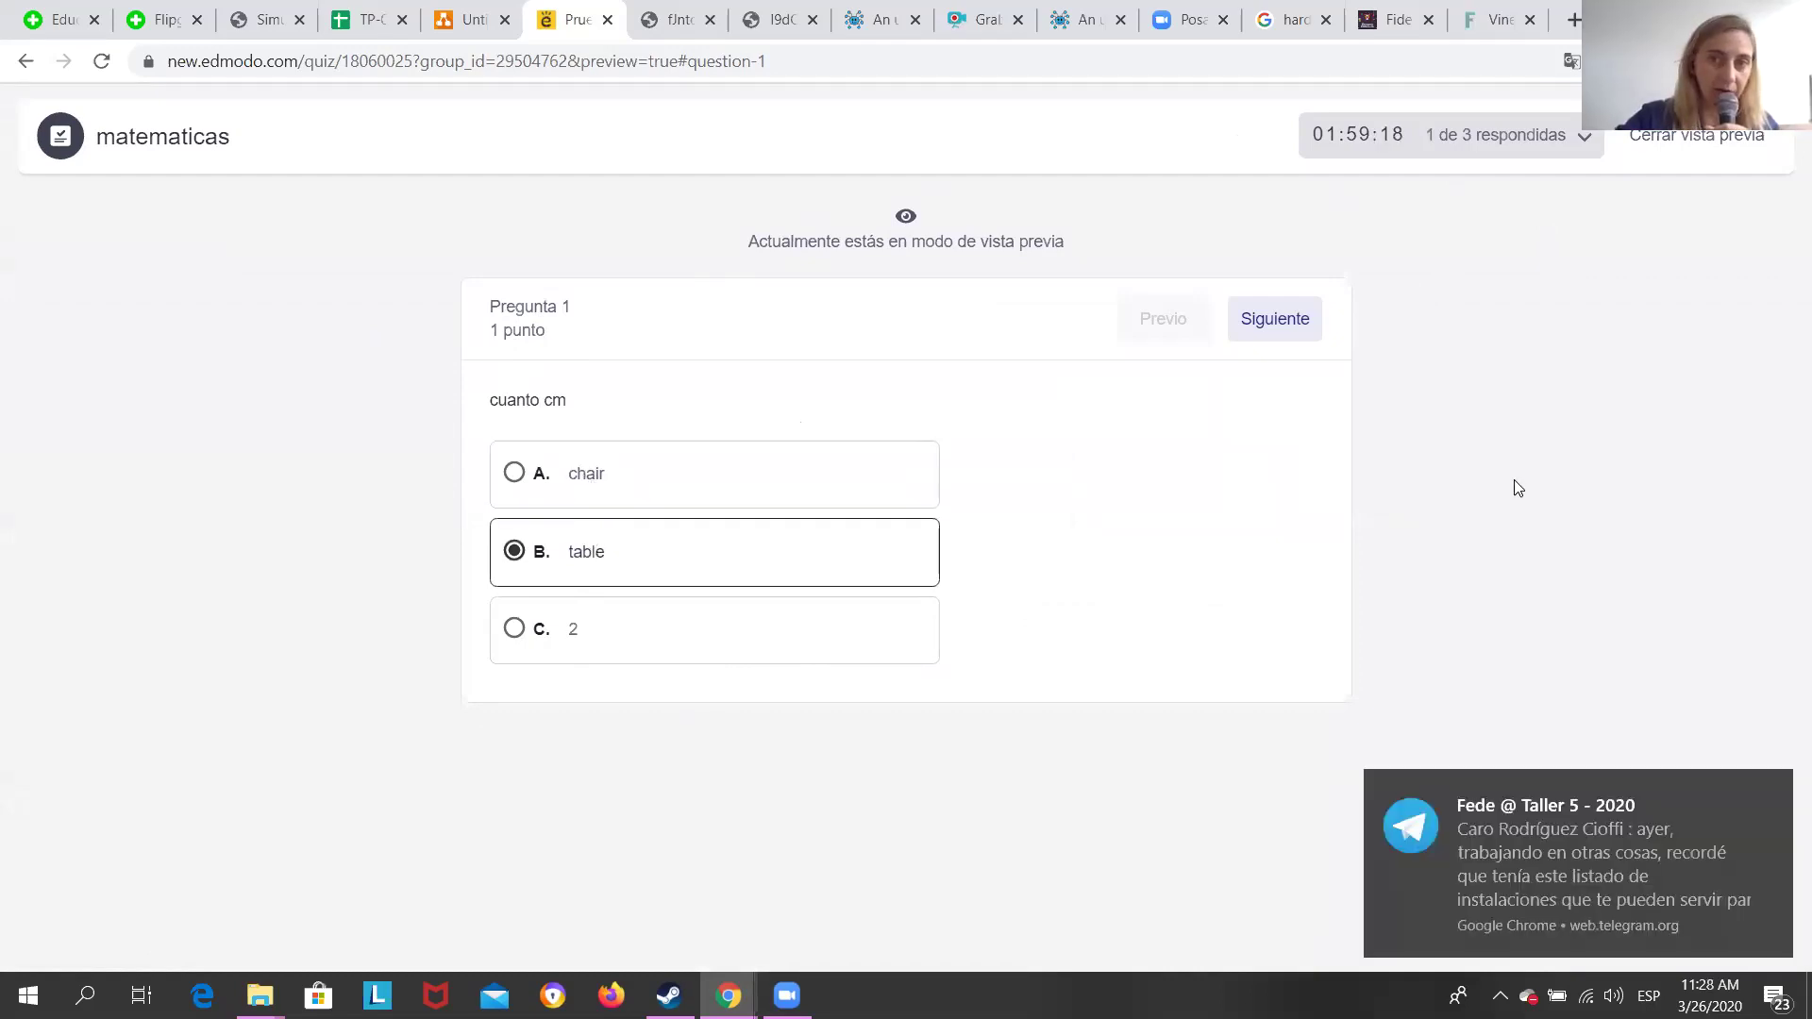
click(1293, 338)
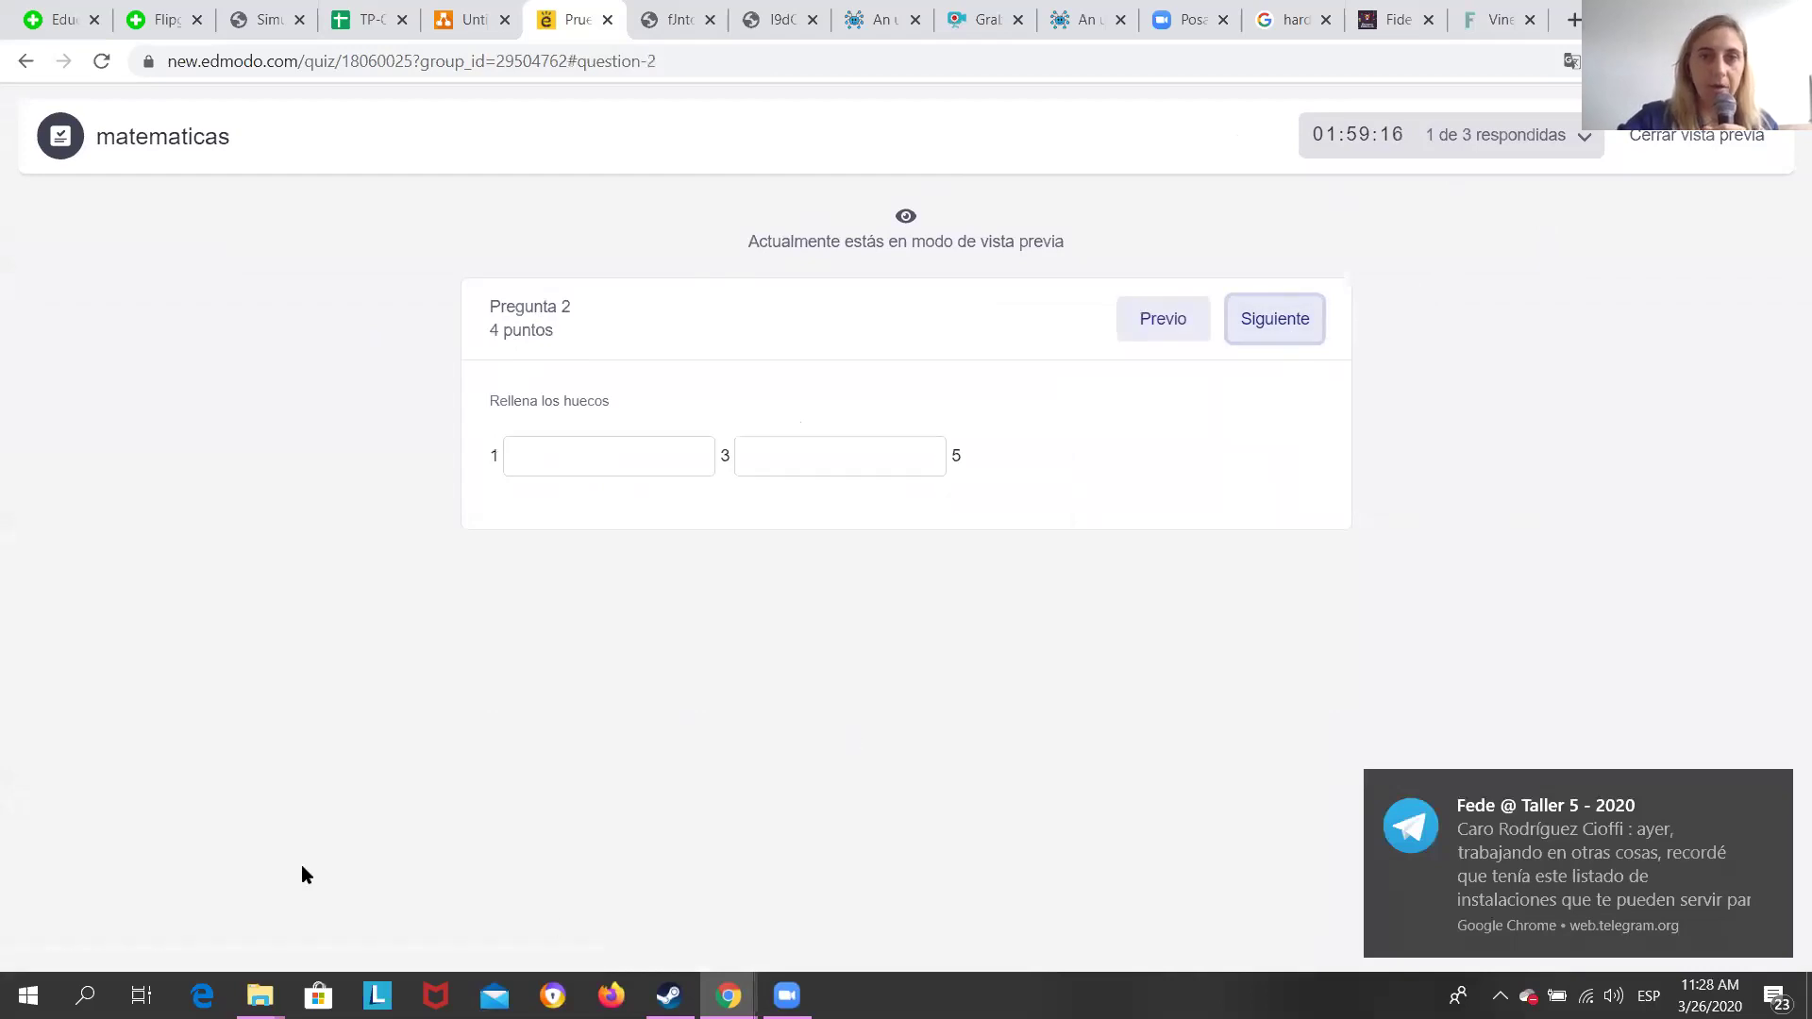
click(540, 468)
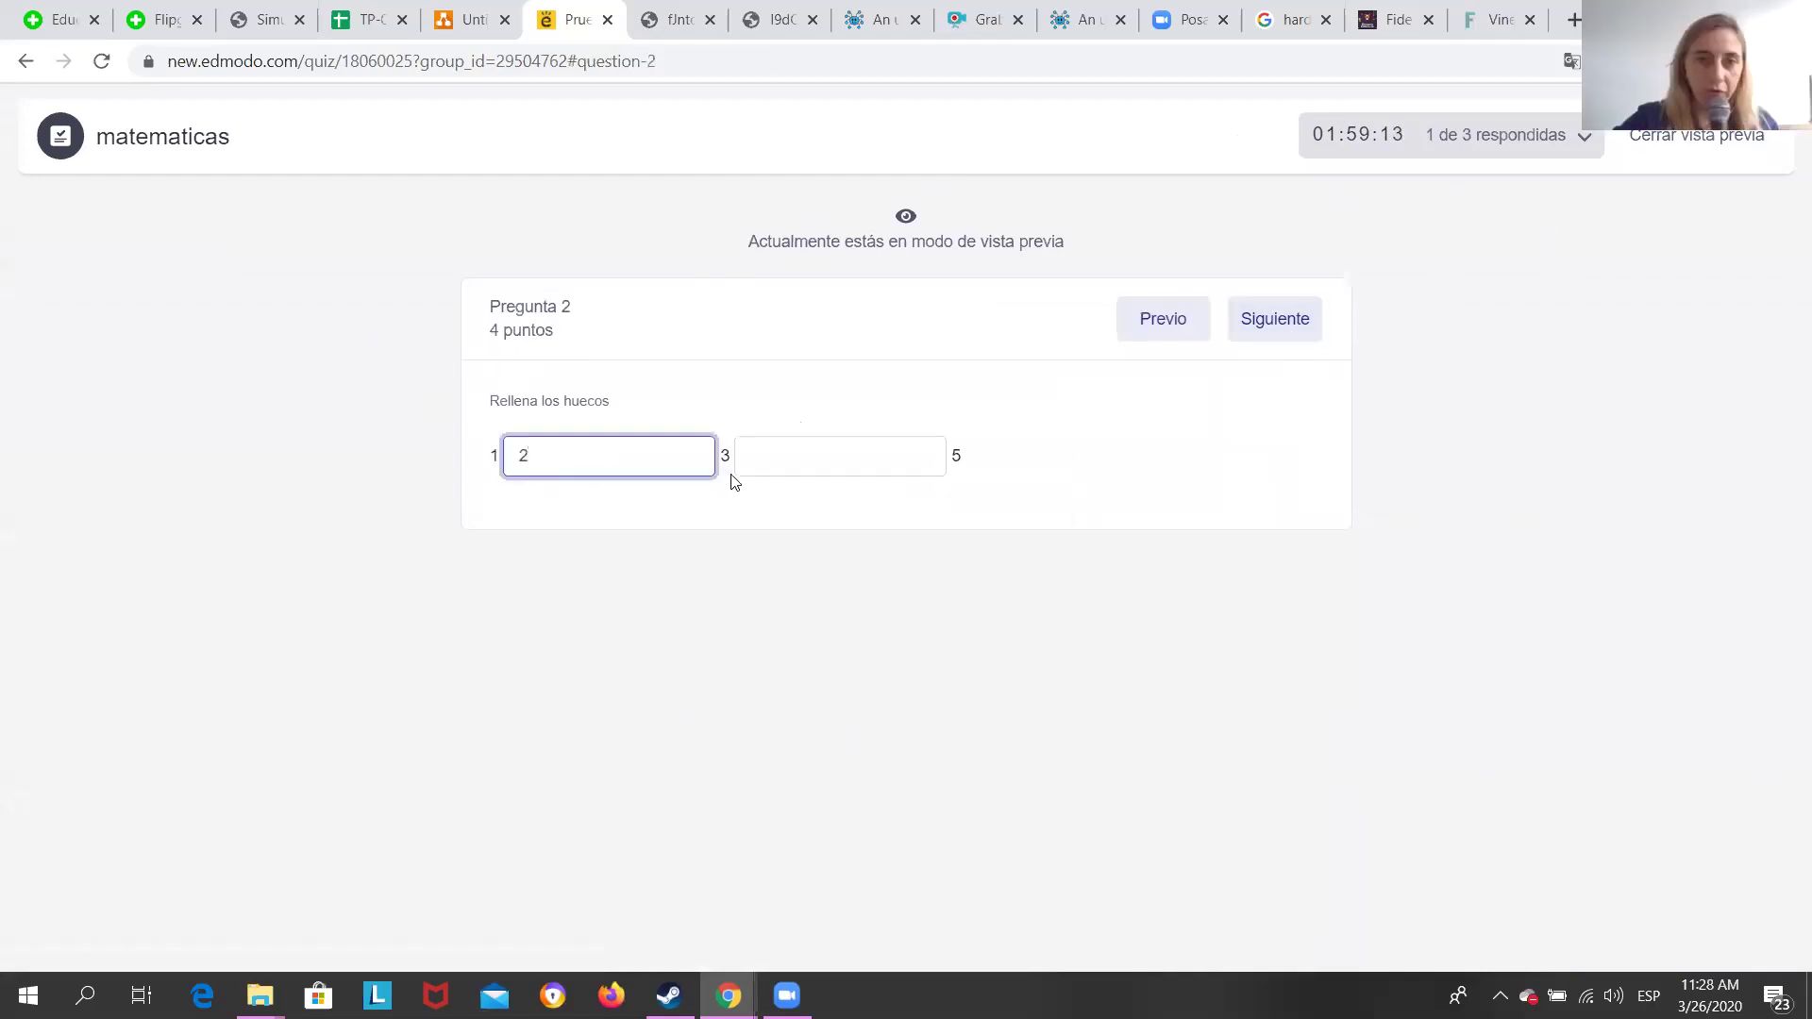
click(761, 470)
text(4)
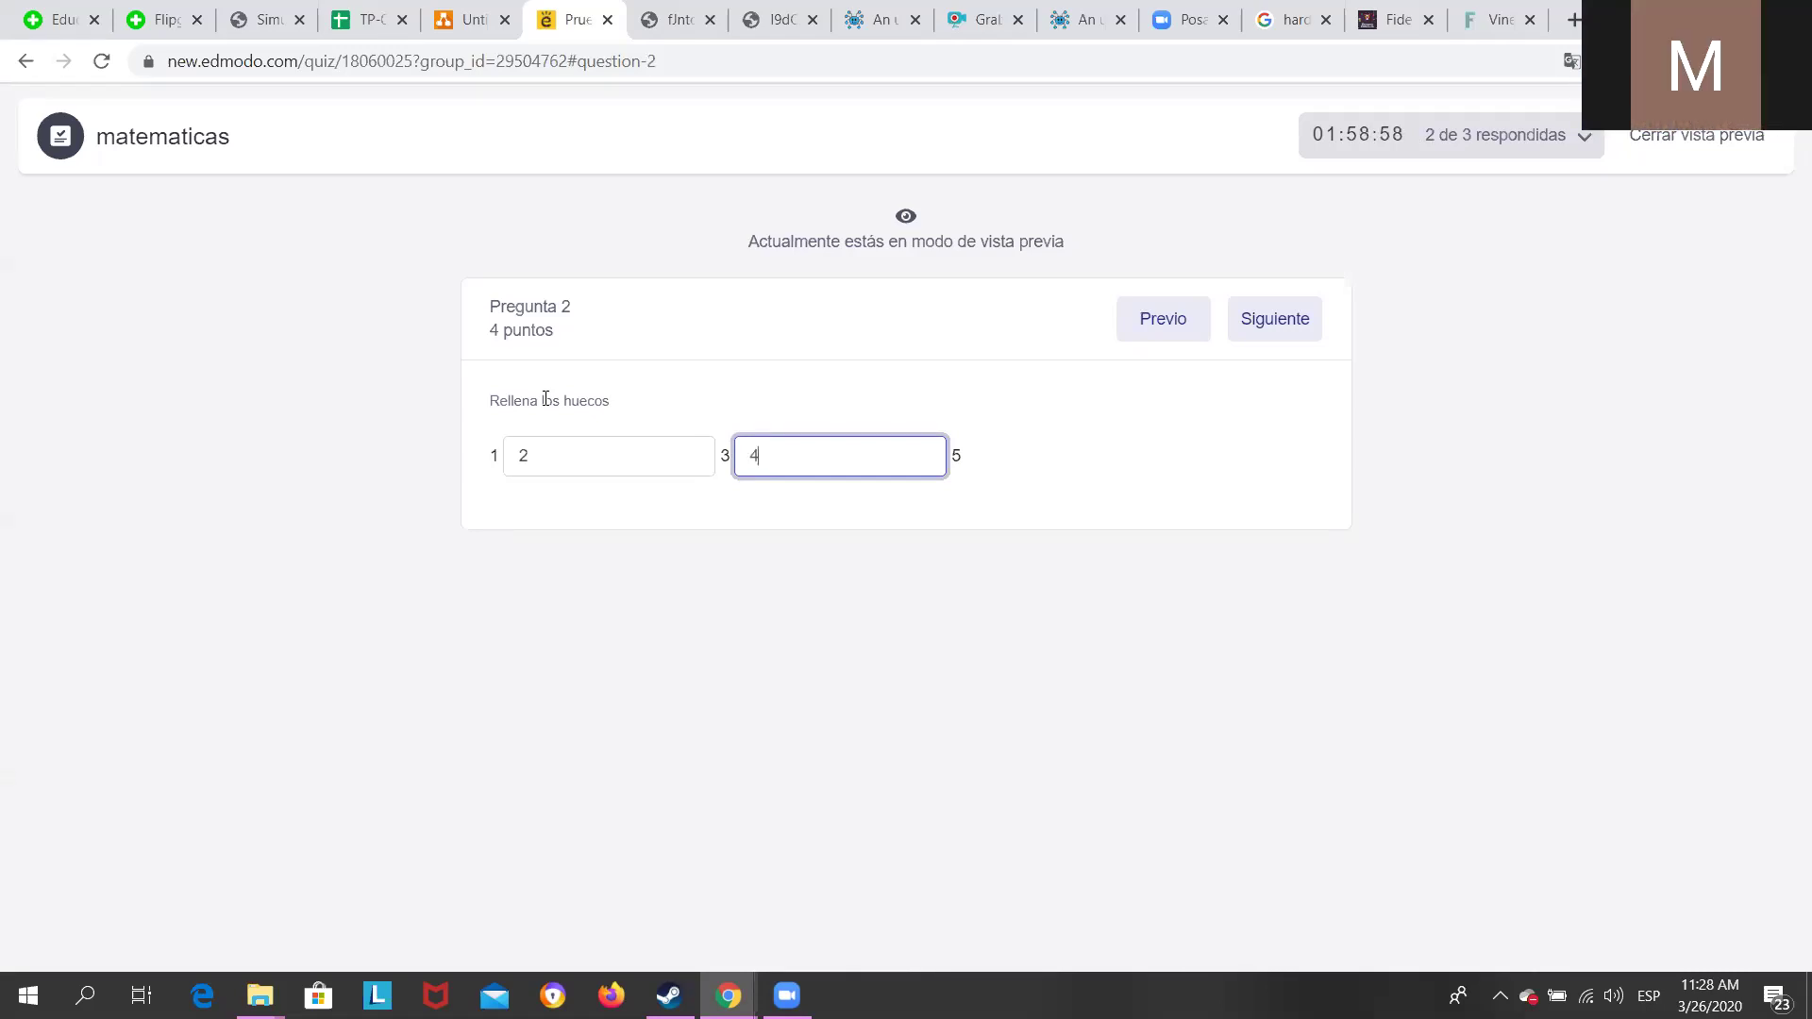
In the preview, answer question 3 with the sample text "la con qyipnjhf" and go back through the previous questions.
click(1290, 331)
click(585, 491)
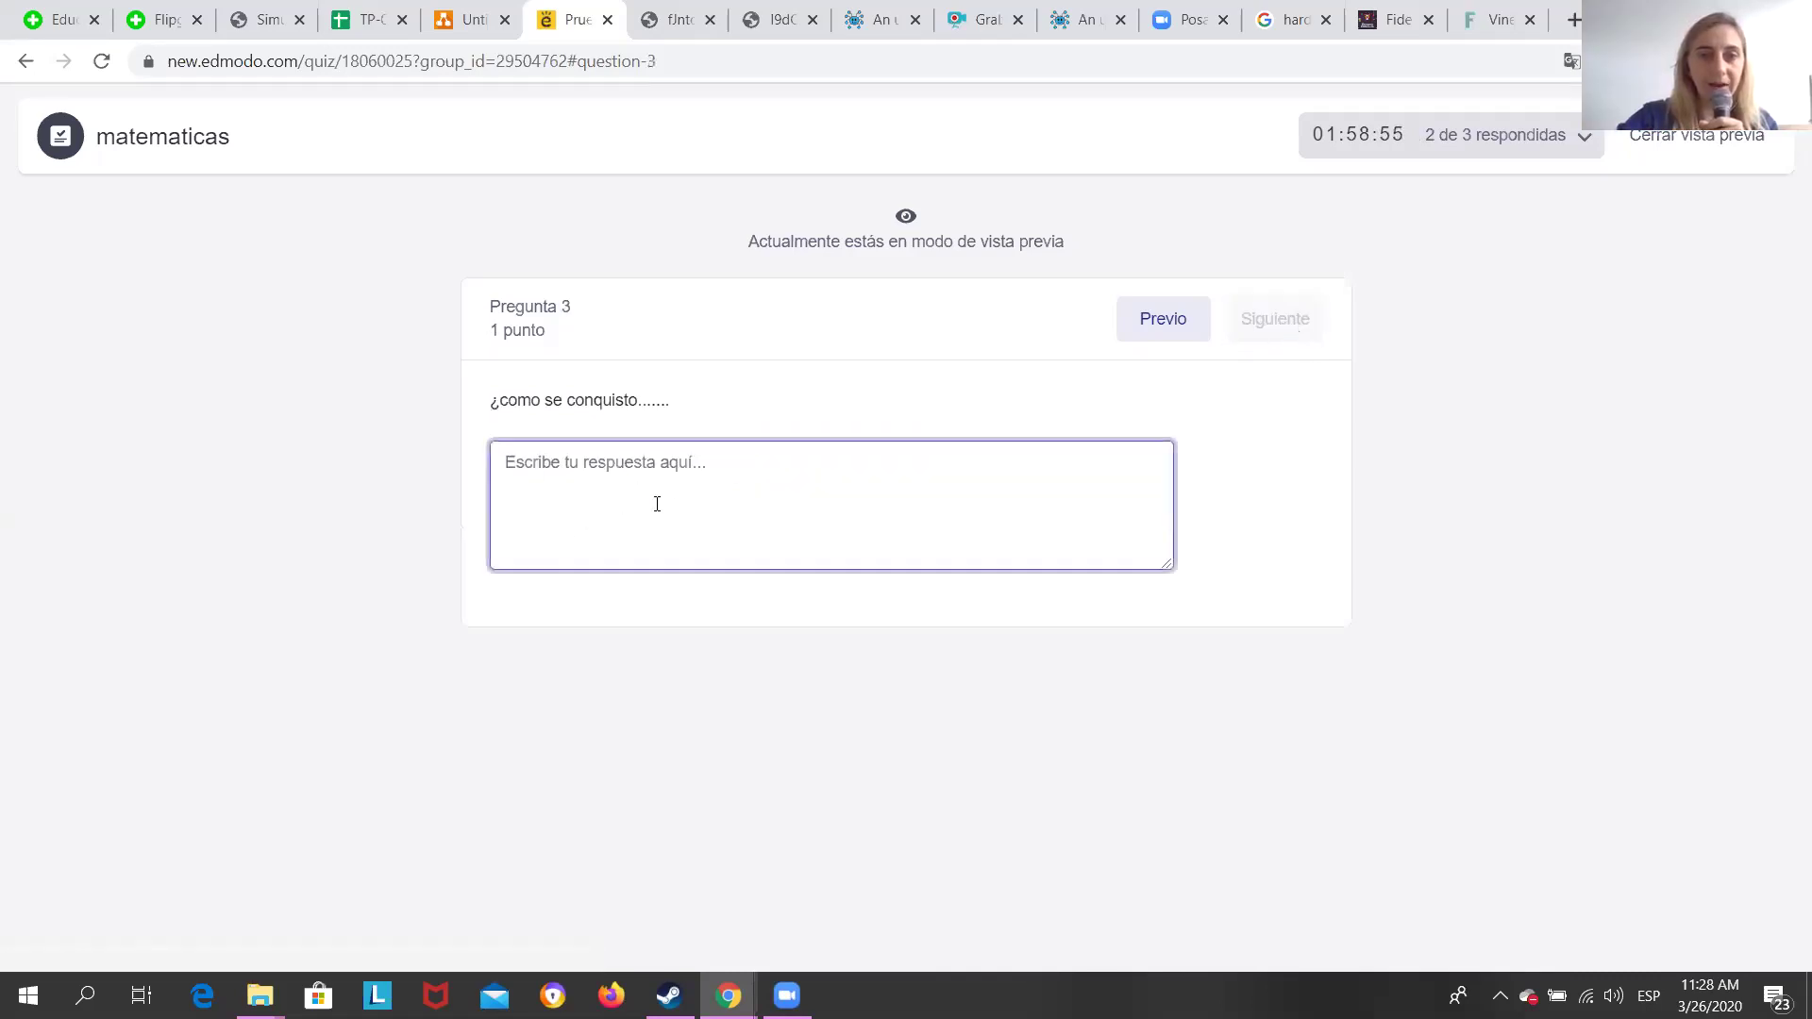
text(la q)
text(on)
text( qyipnjhf)
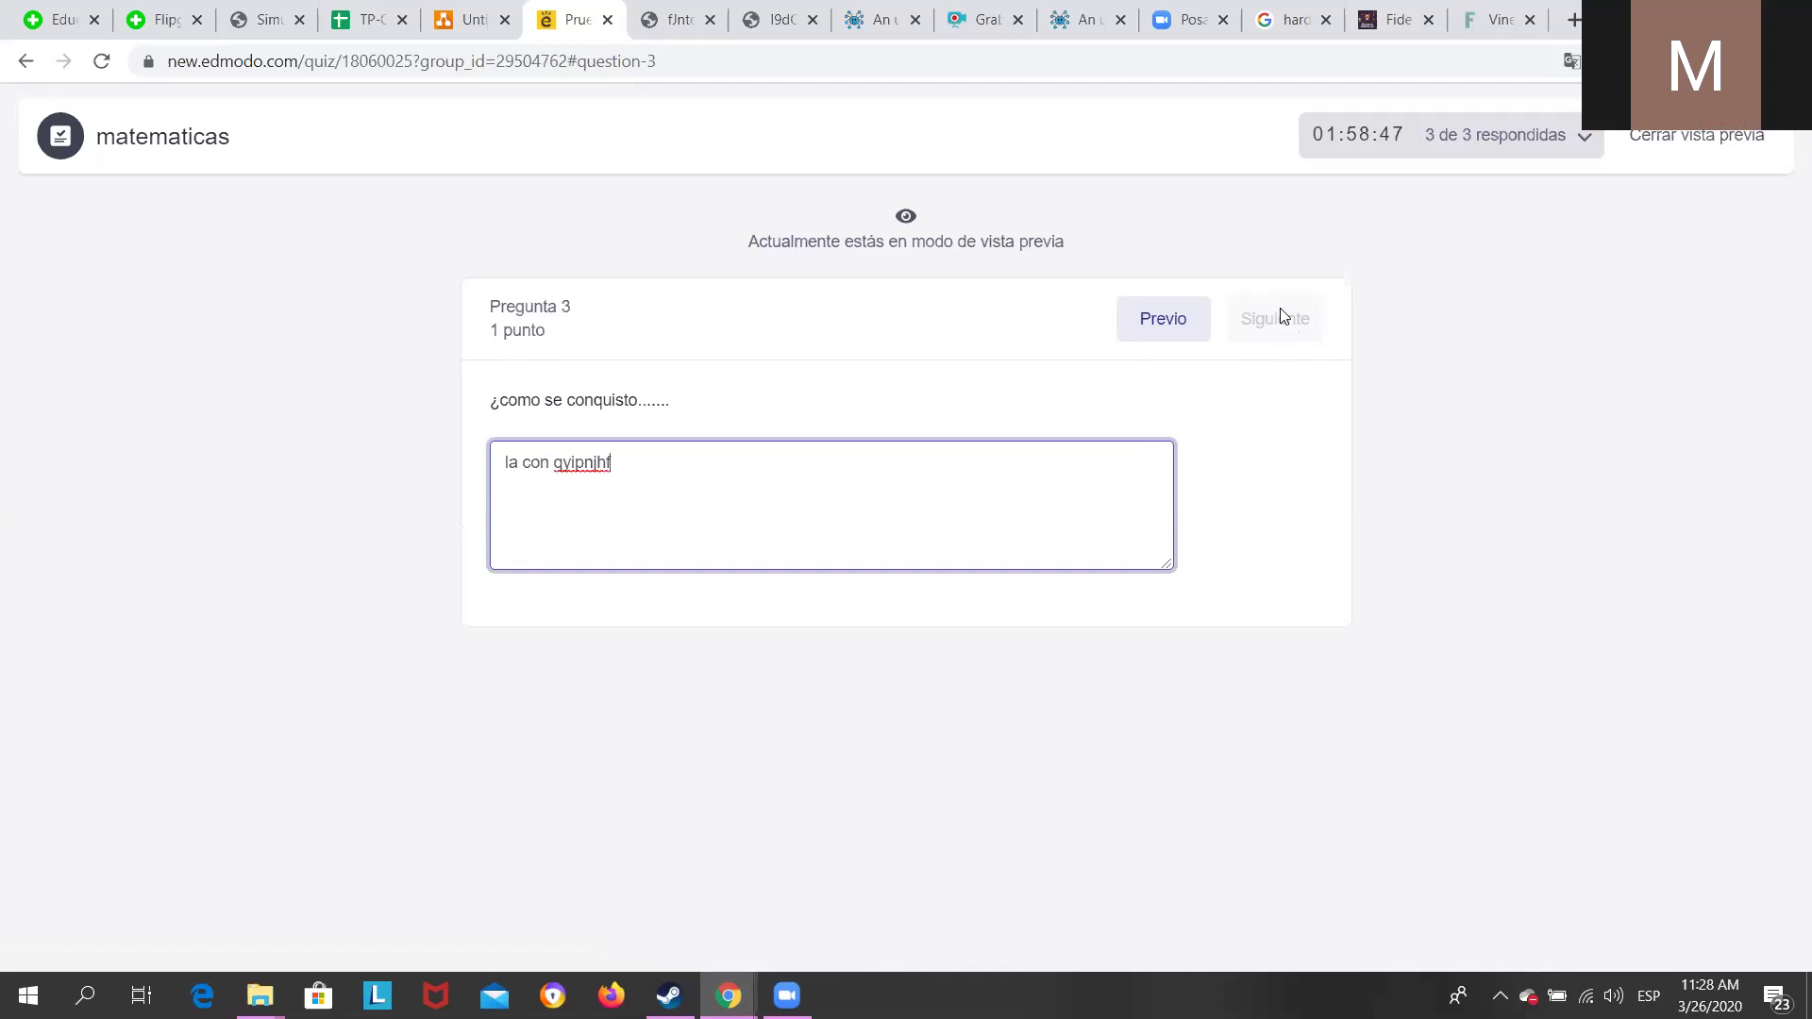
click(1160, 331)
click(1160, 330)
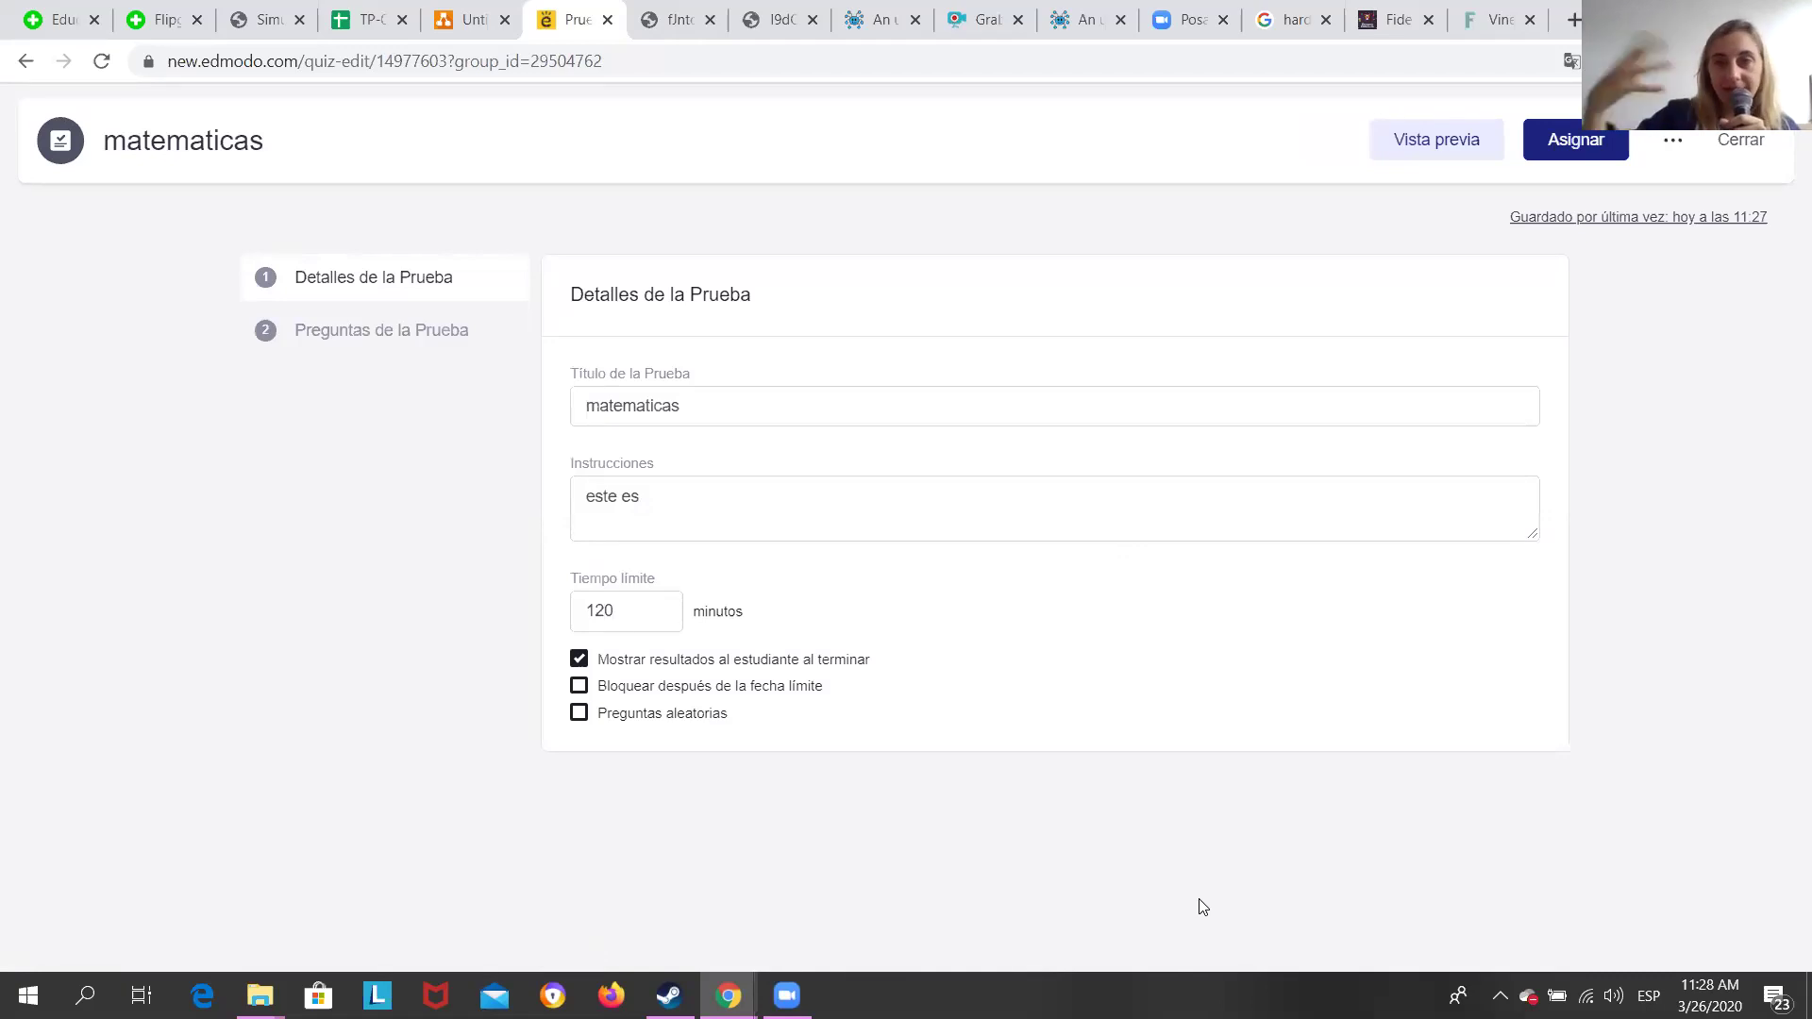
Start assigning the "matematicas" quiz to the class and set its due date to 03/29/2020.
click(1550, 161)
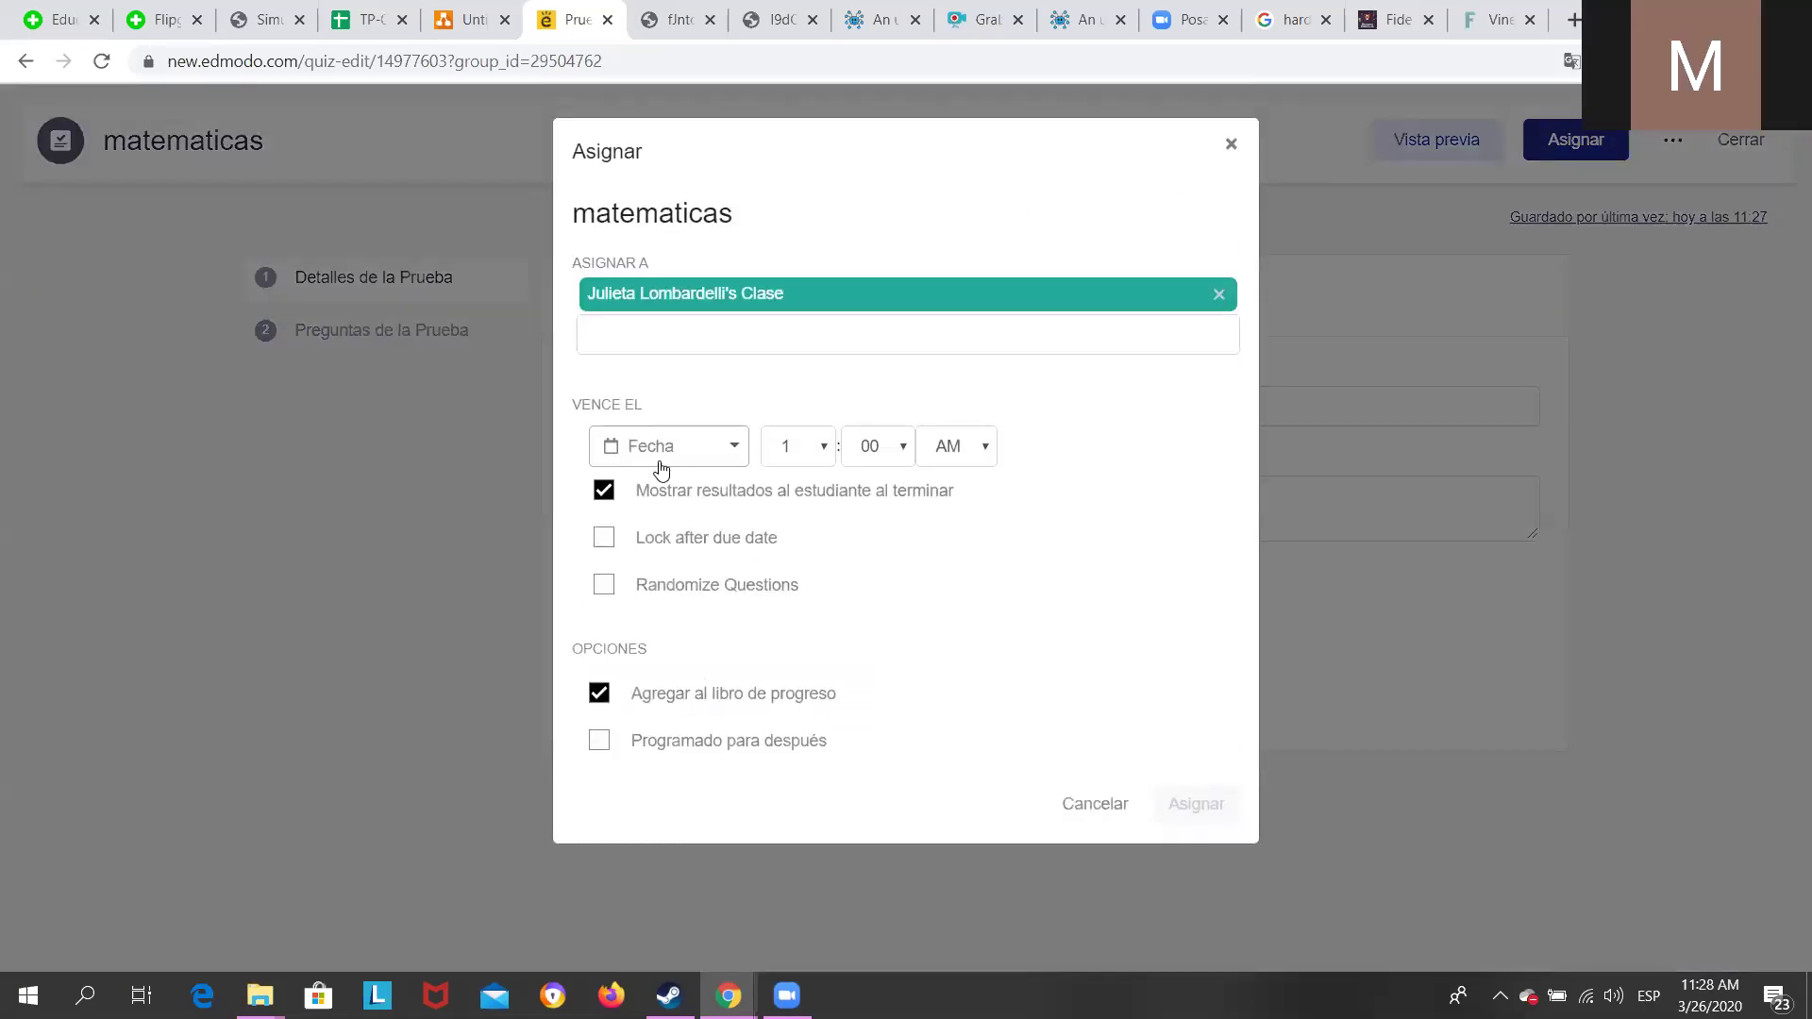
click(741, 454)
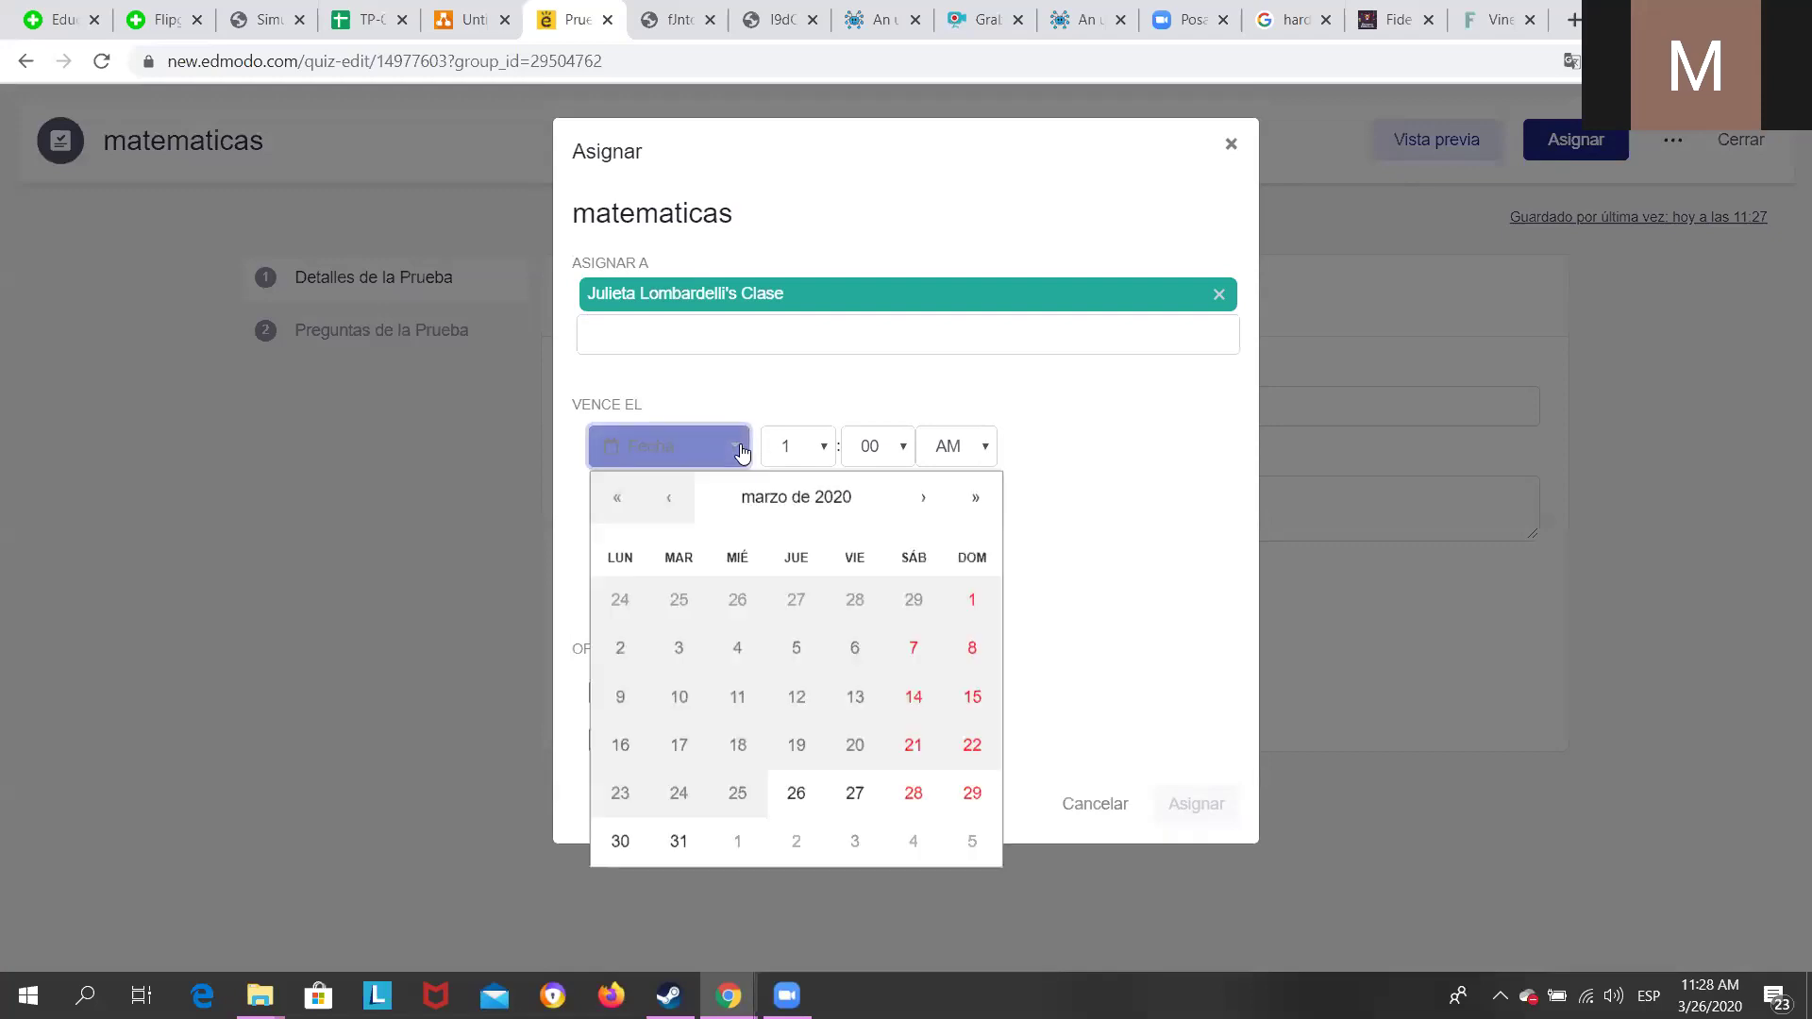
click(972, 798)
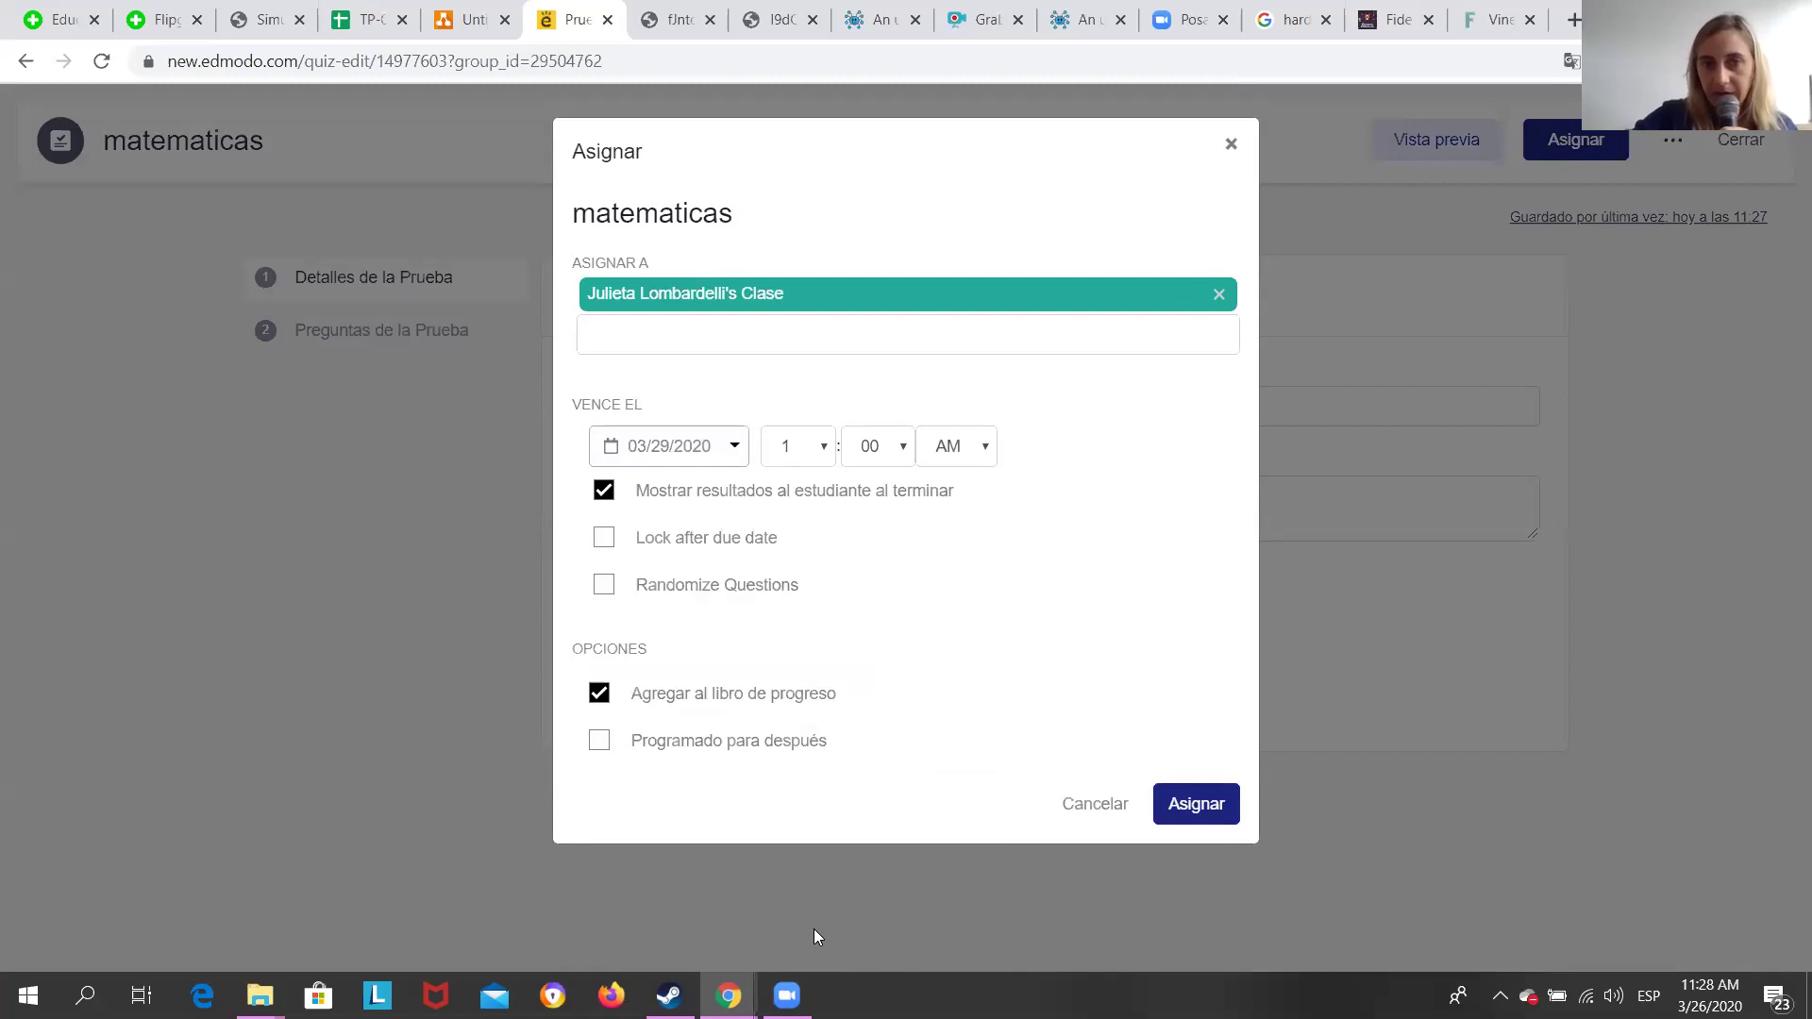
scroll(738, 587, up, 3)
scroll(739, 594, up, 2)
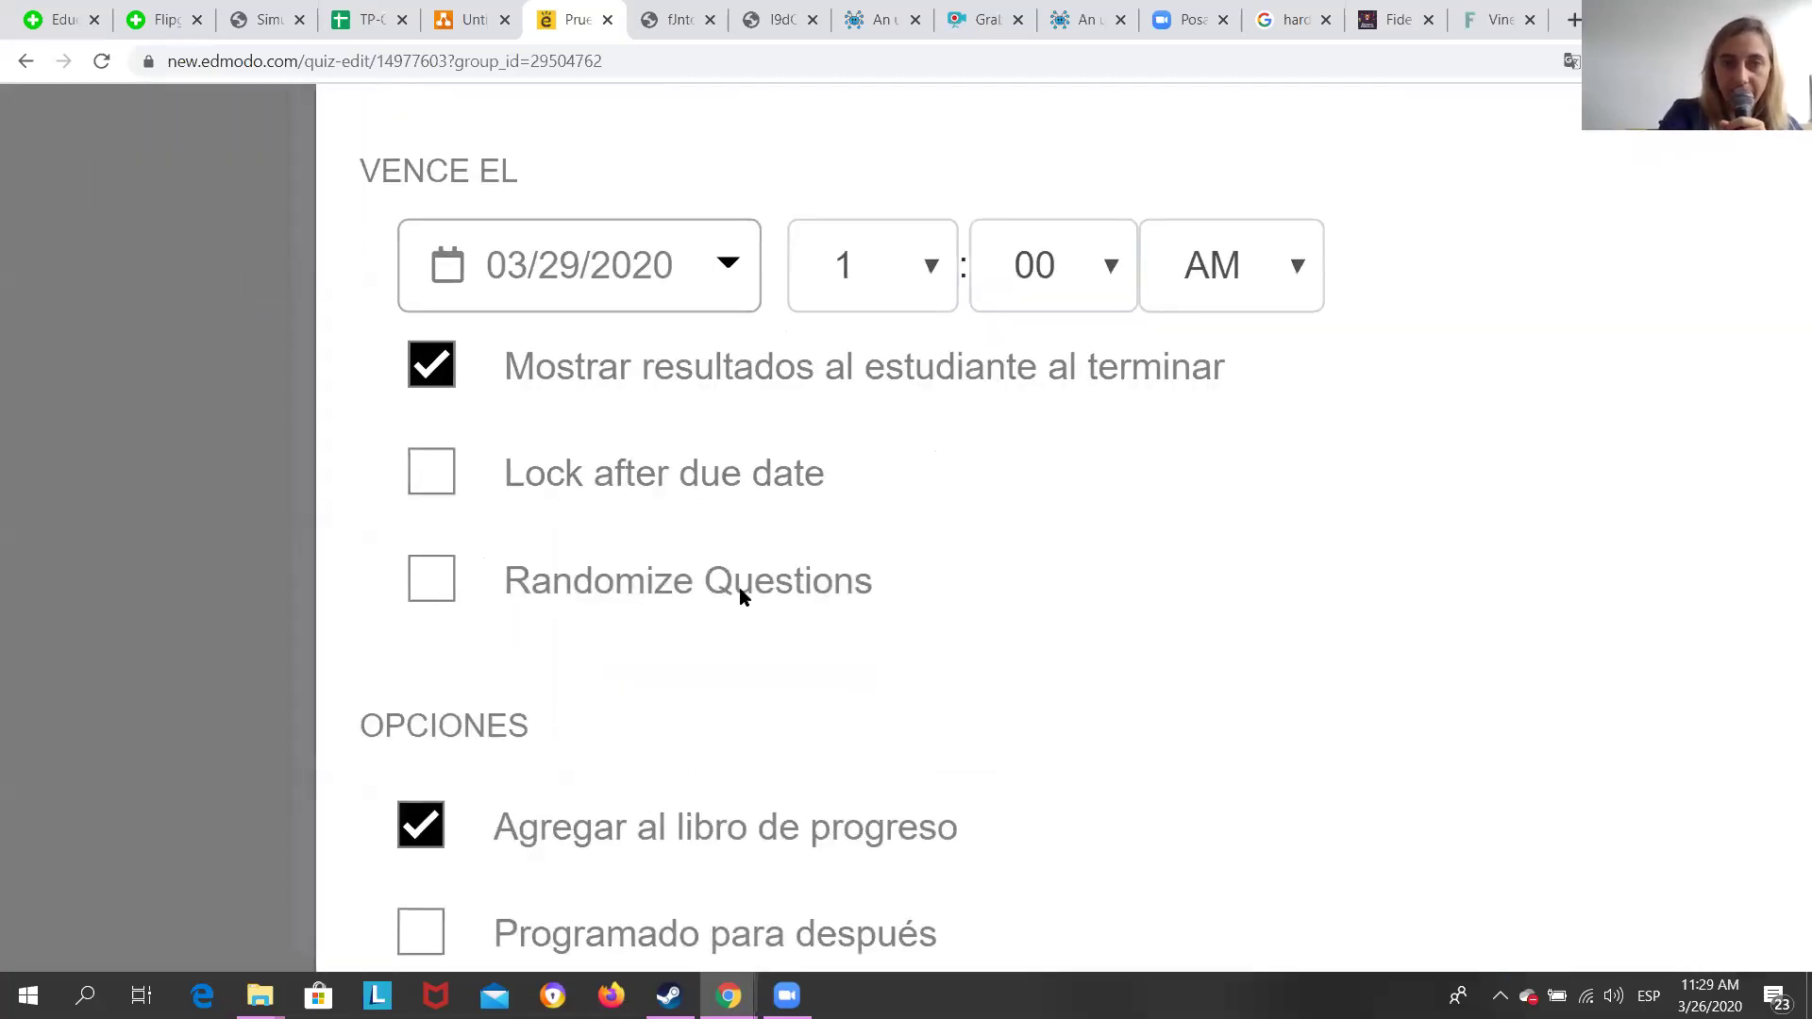
key(super+Escape)
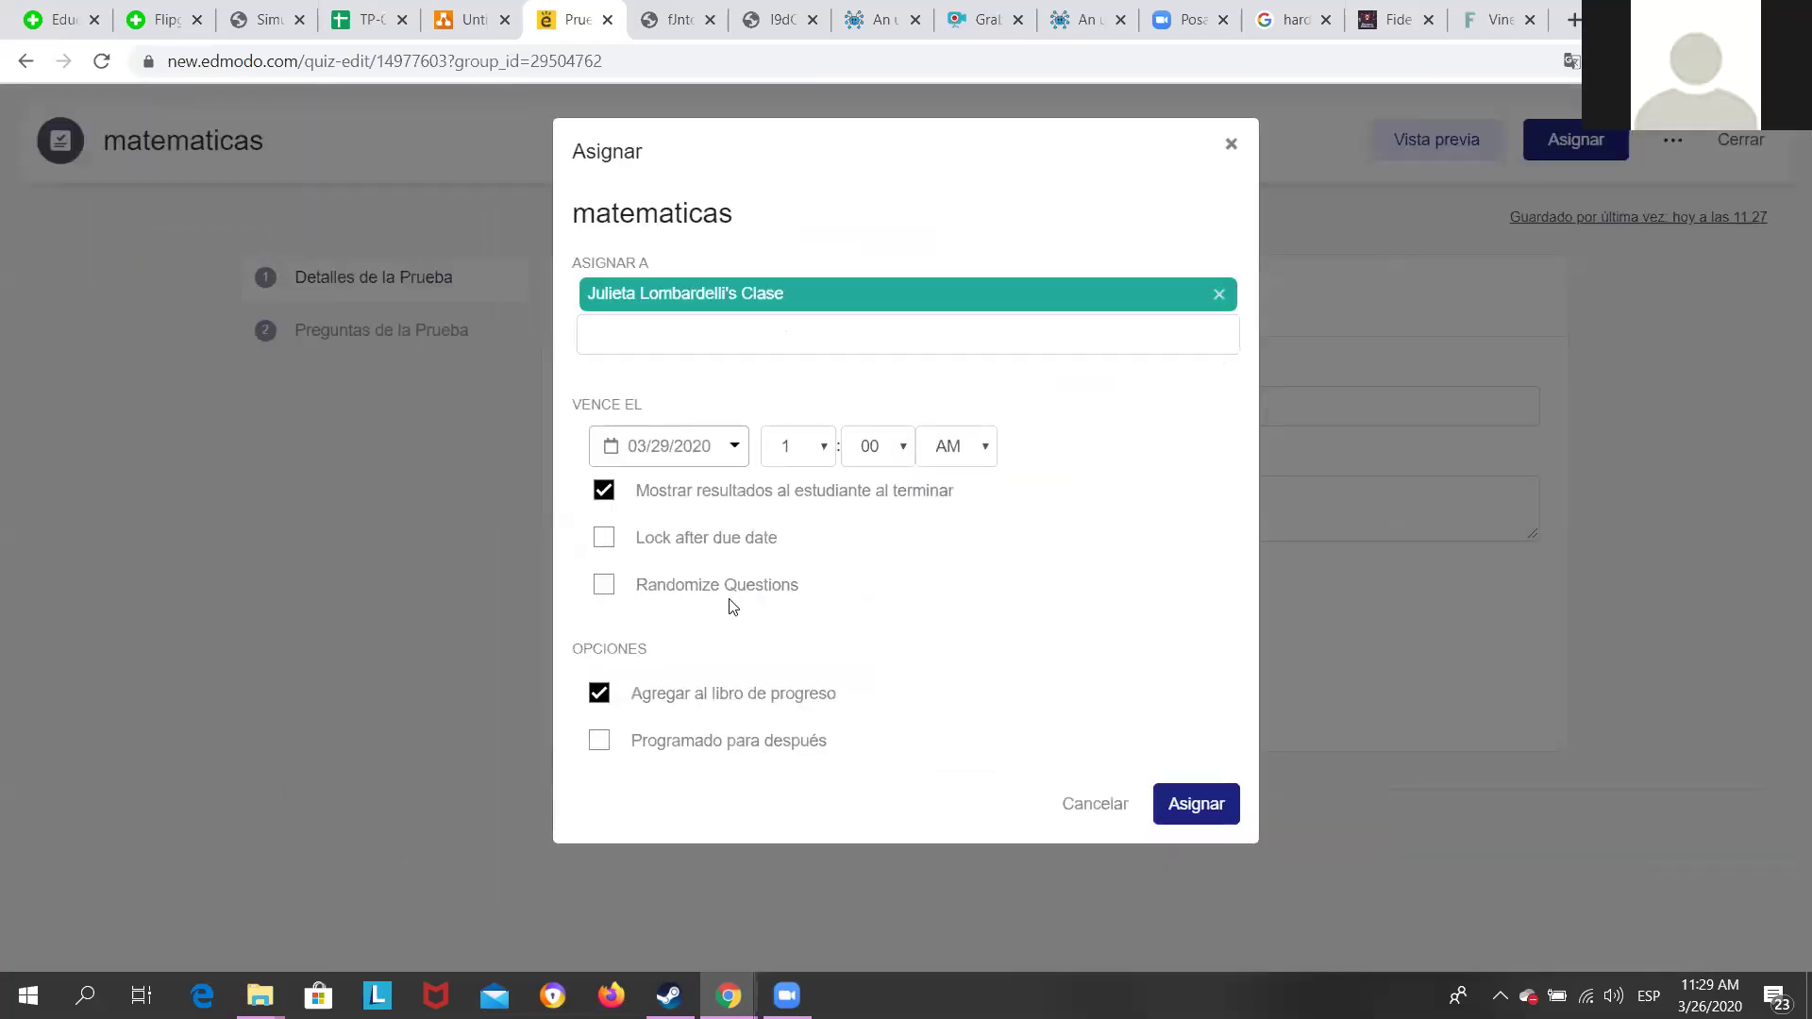
Schedule the quiz for later delivery (Programado para después) with the delivery date 03/28/2020.
key(super+plus)
key(super+plus)
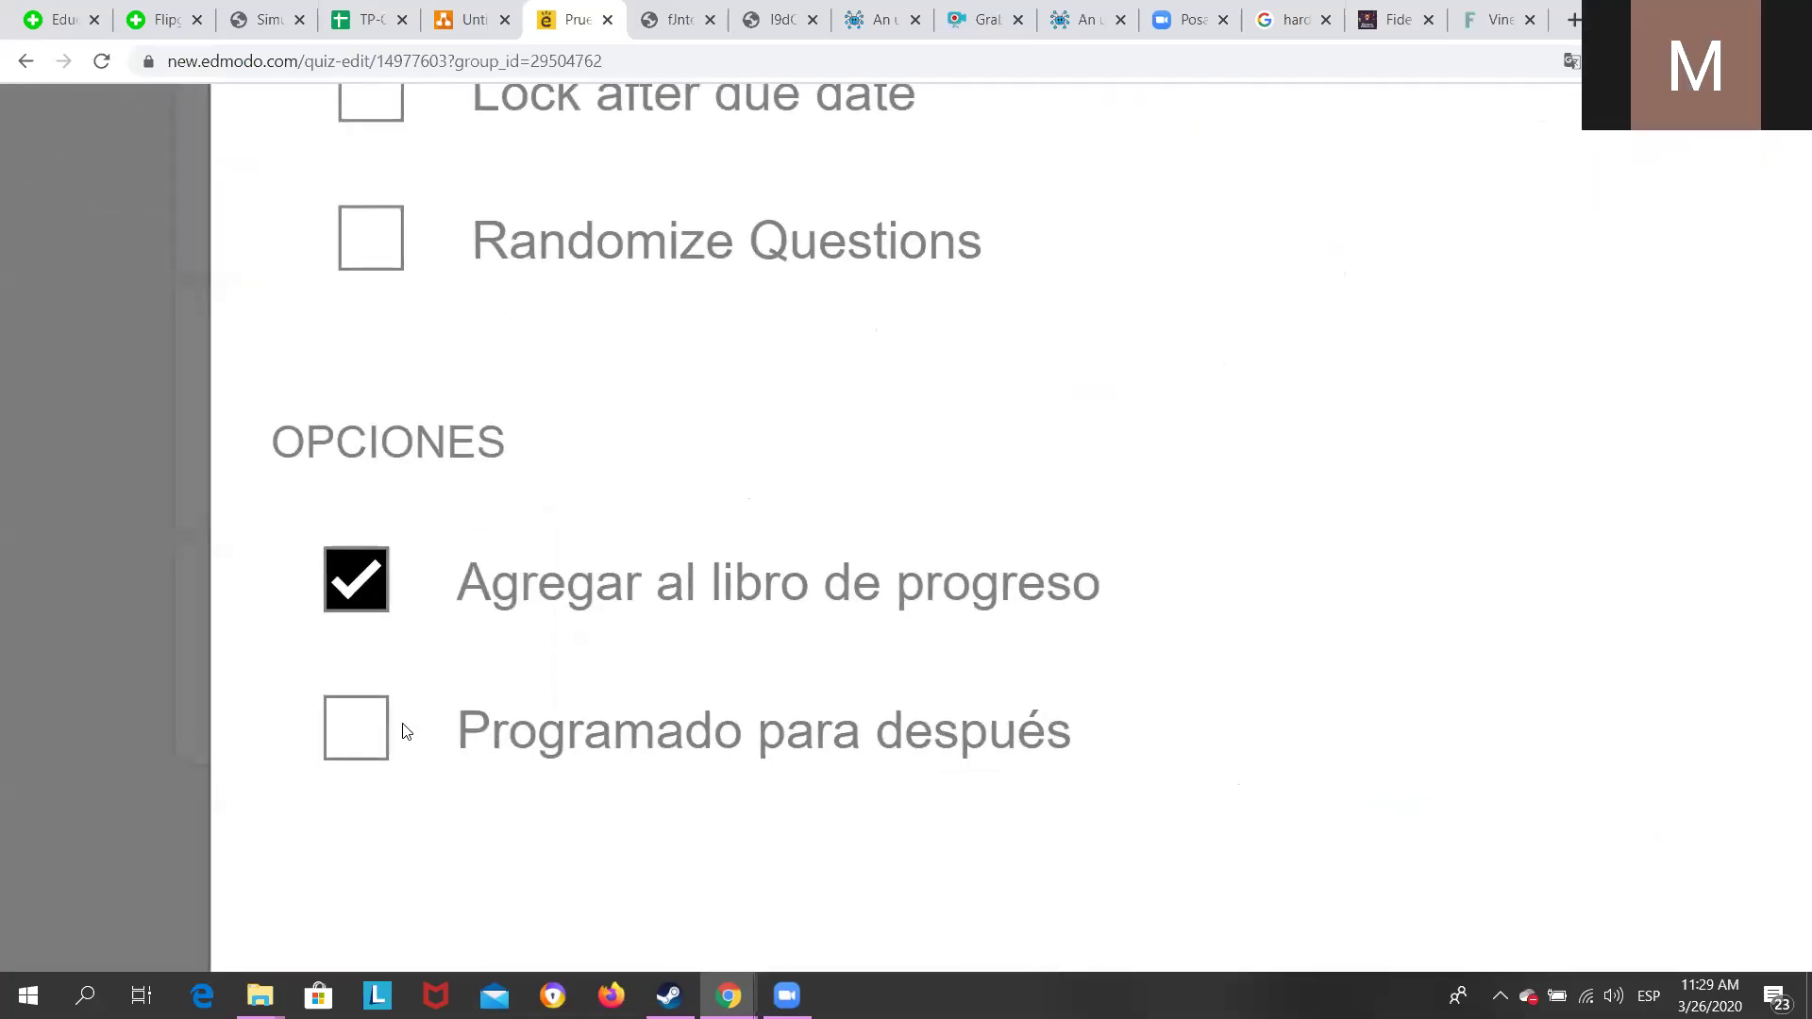
click(377, 734)
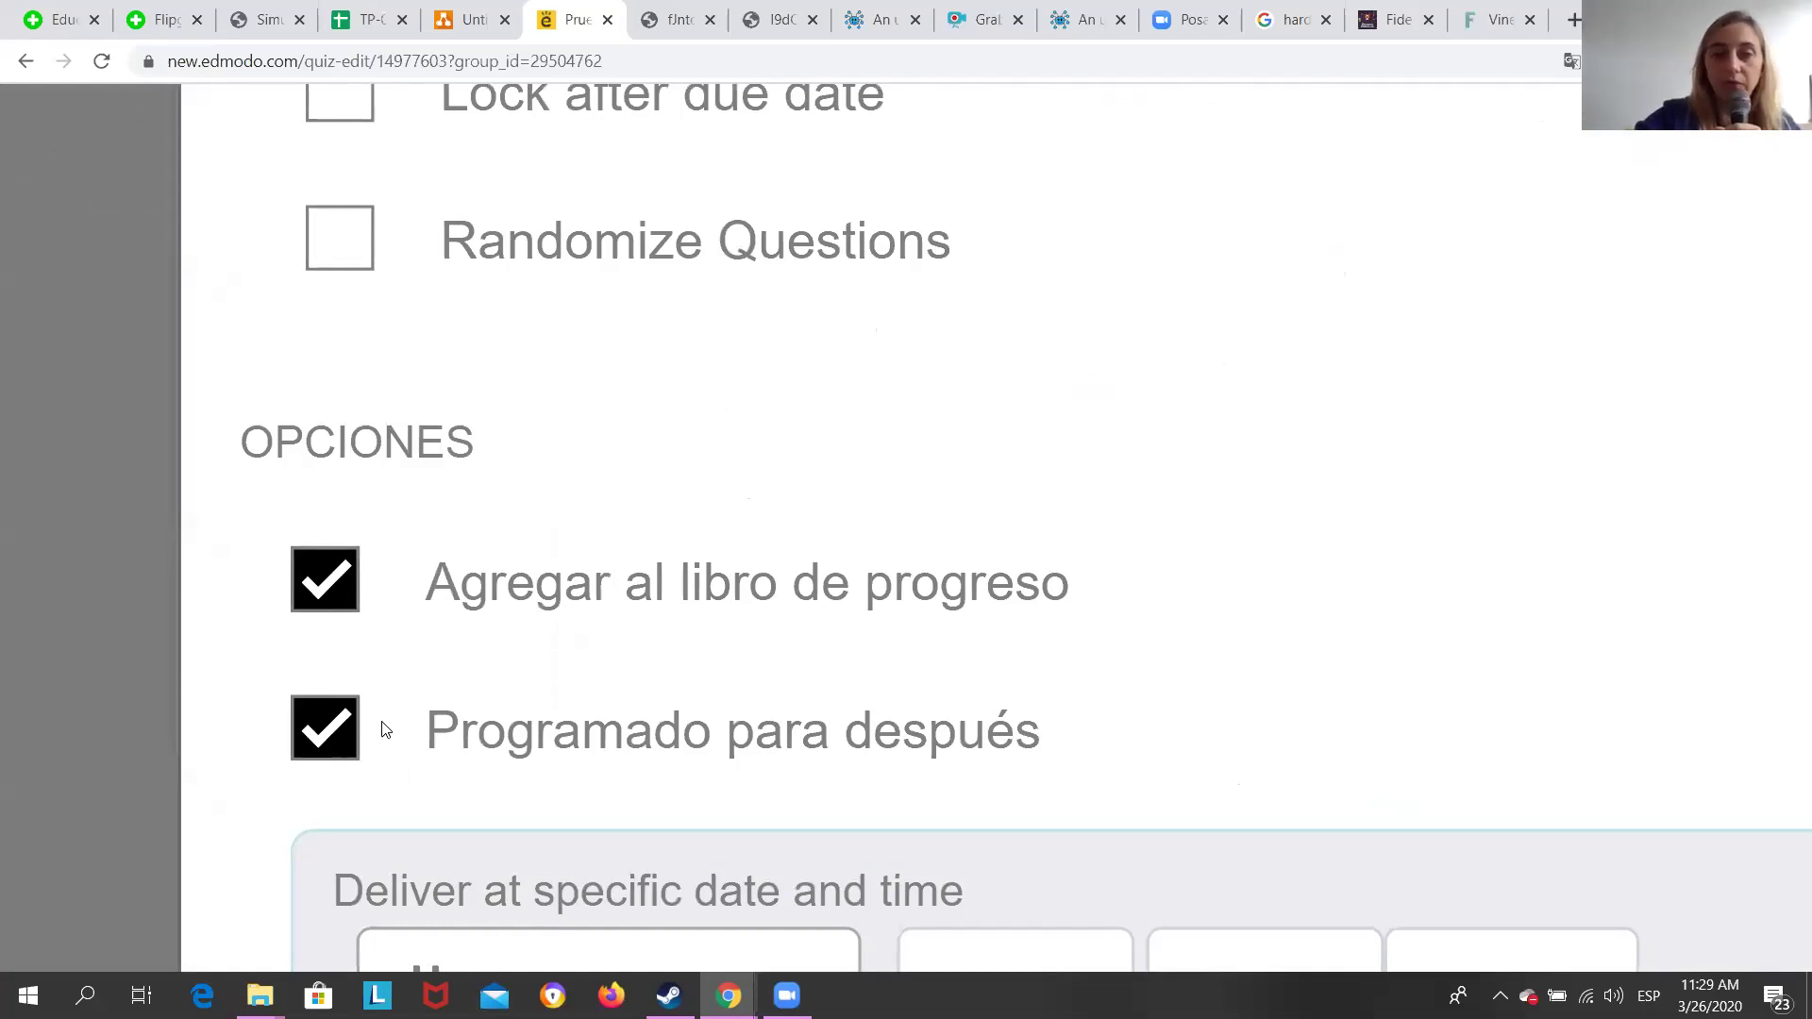
scroll(1307, 571, down, 5)
key(ctrl+minus)
key(ctrl+minus)
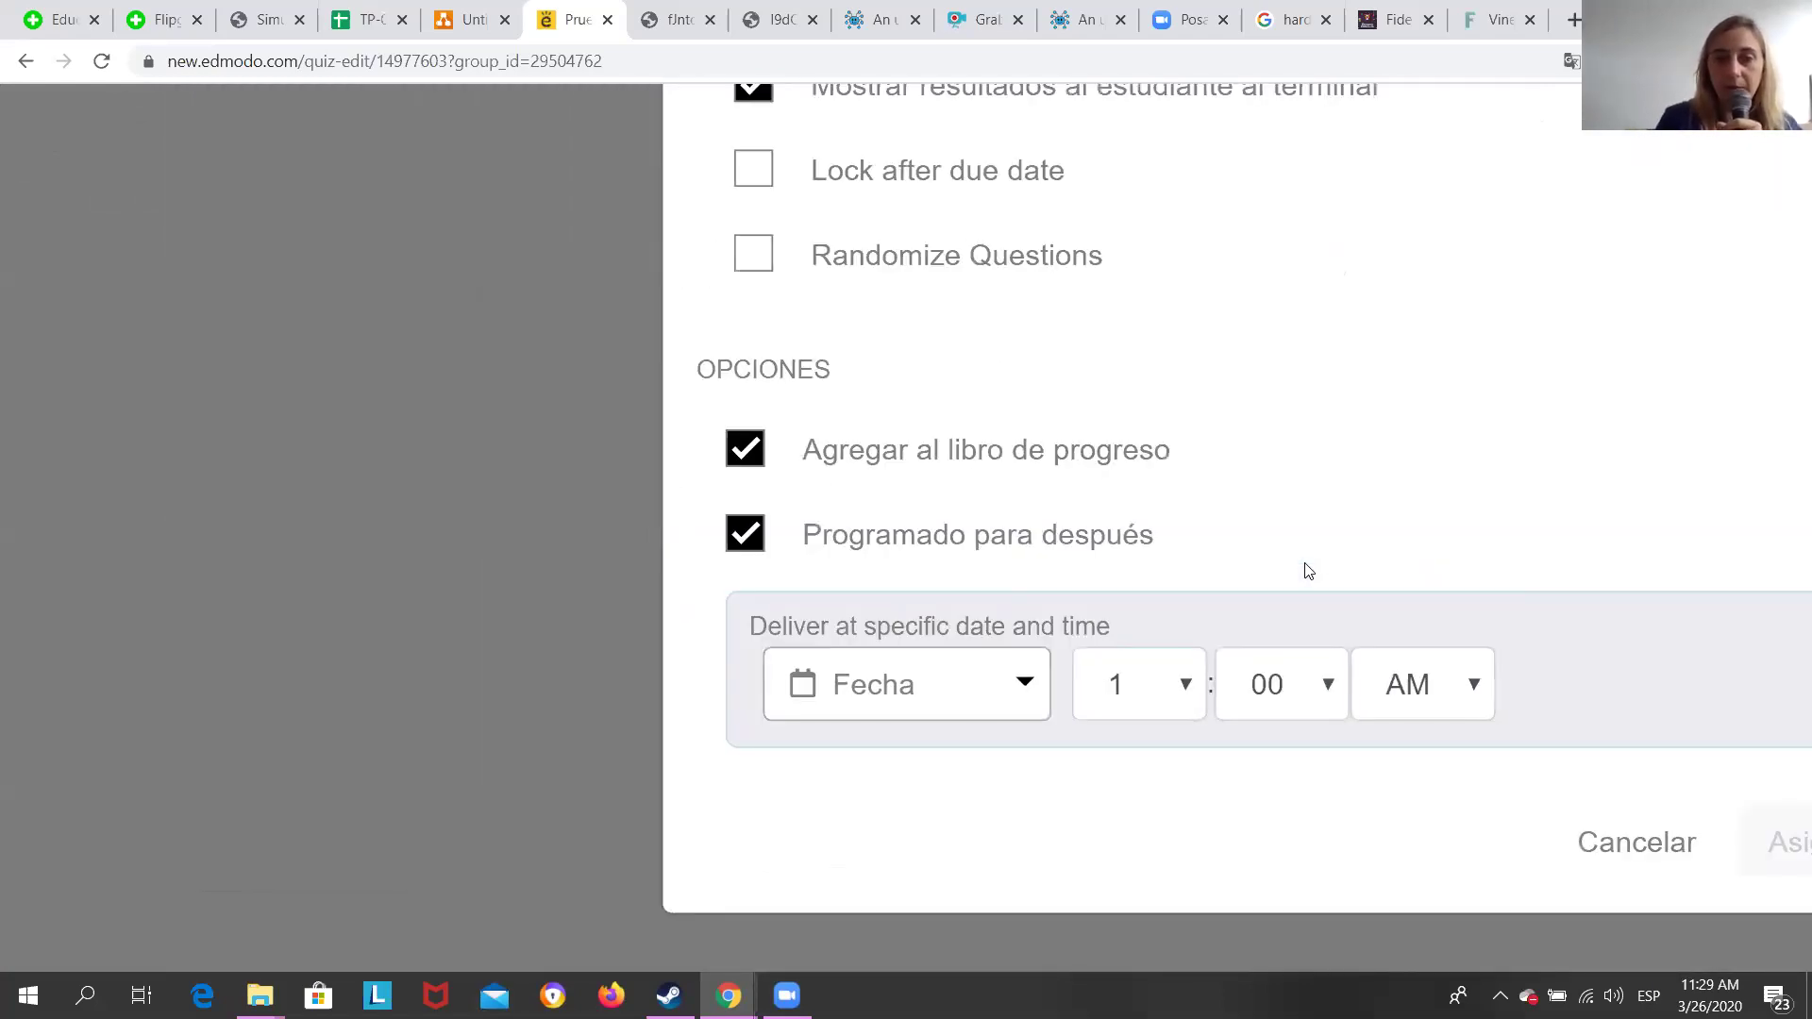
key(ctrl+minus)
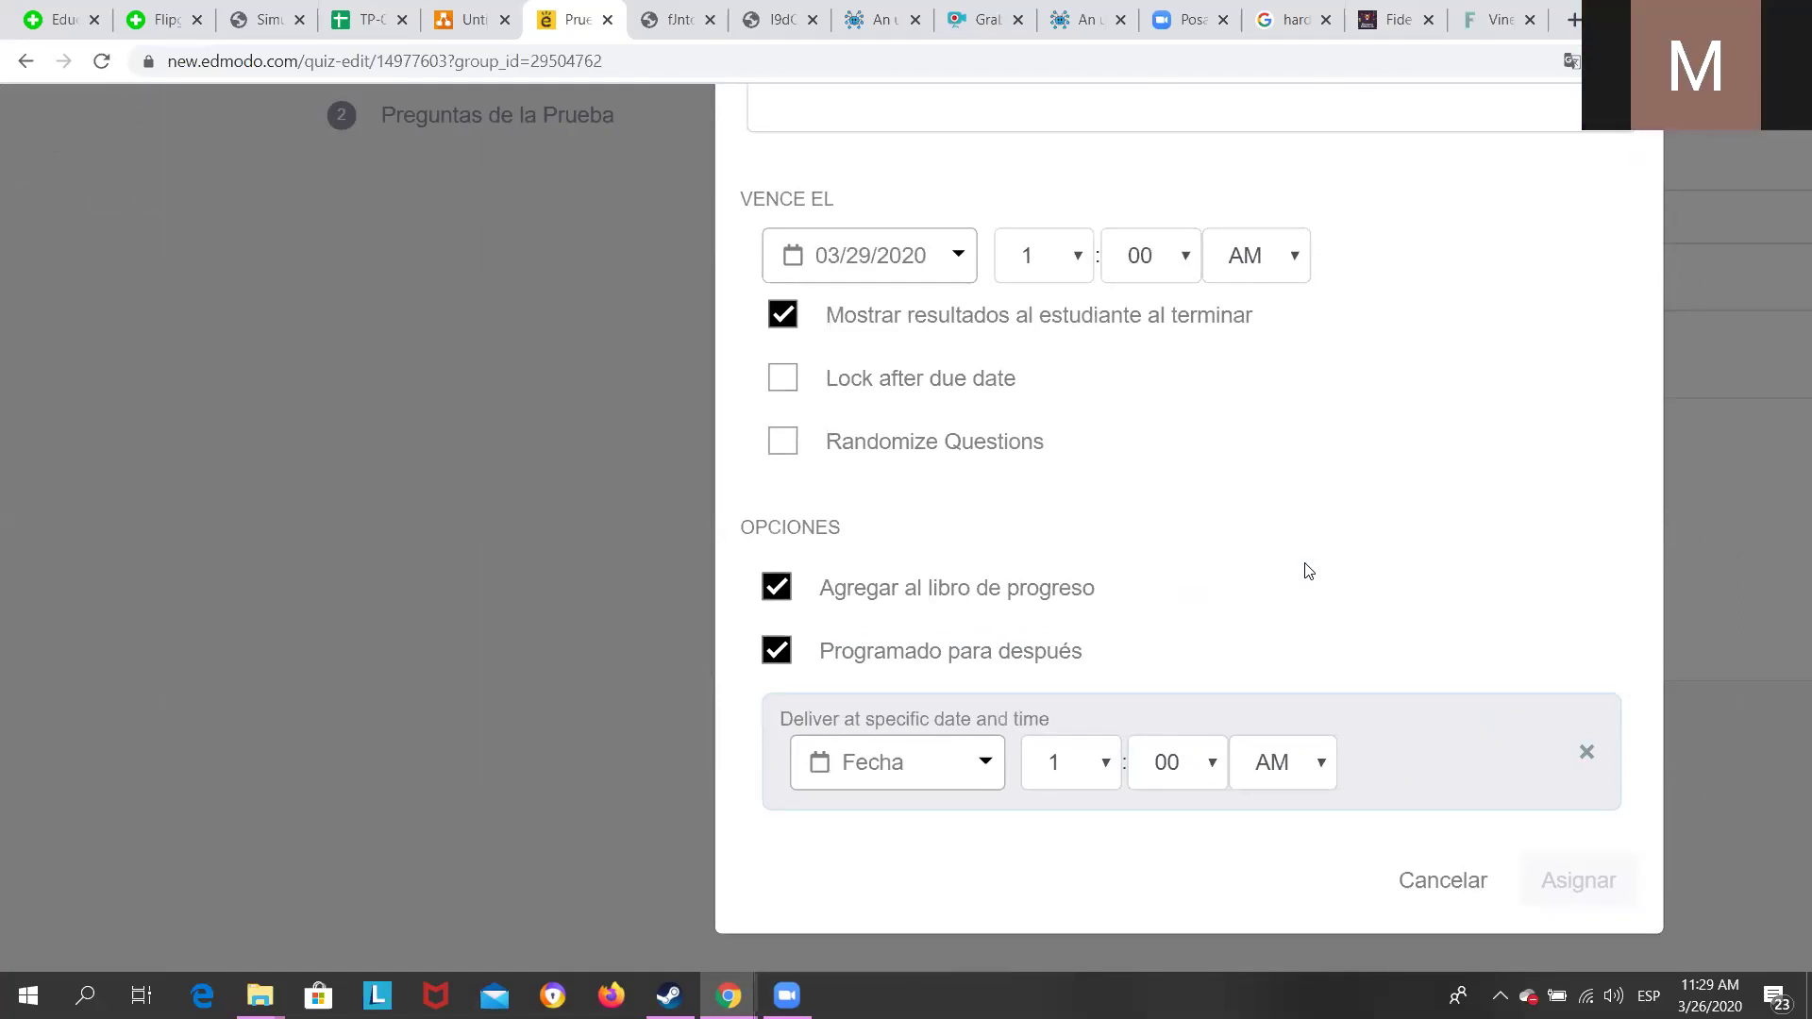
click(973, 772)
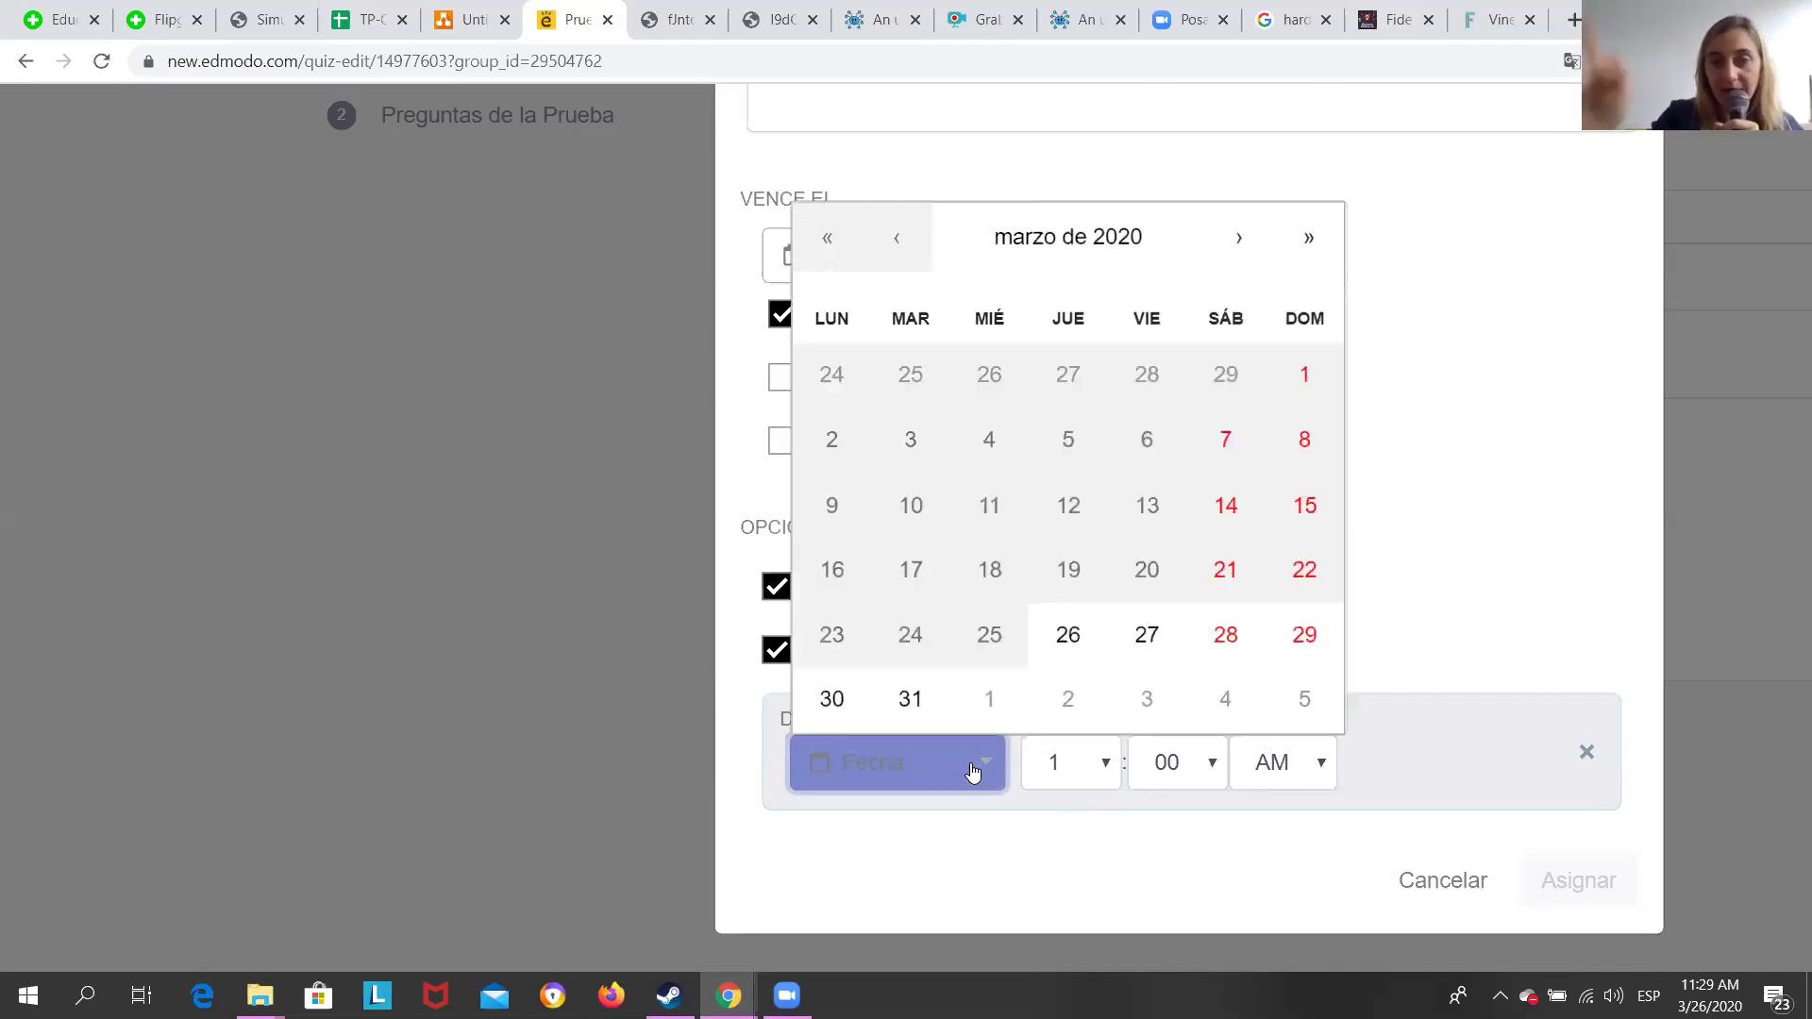
click(1236, 643)
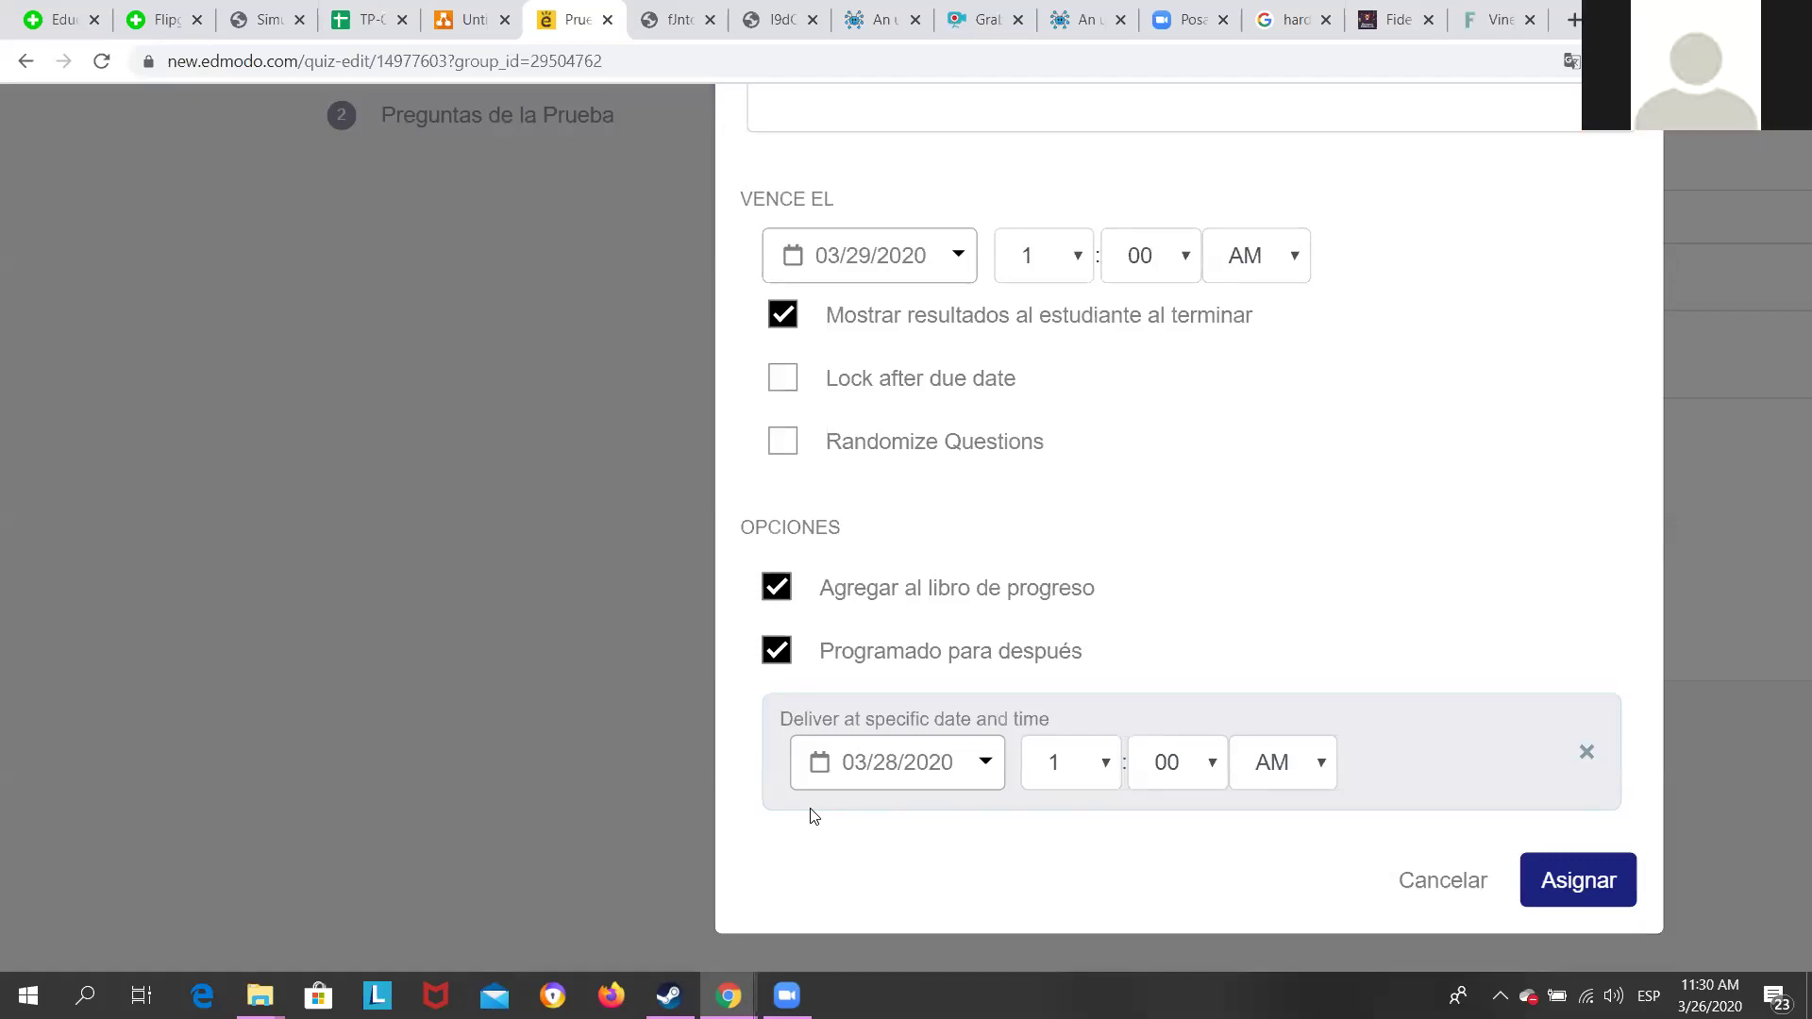
Assign the scheduled quiz, review the scheduling summary and dismiss it.
click(1601, 885)
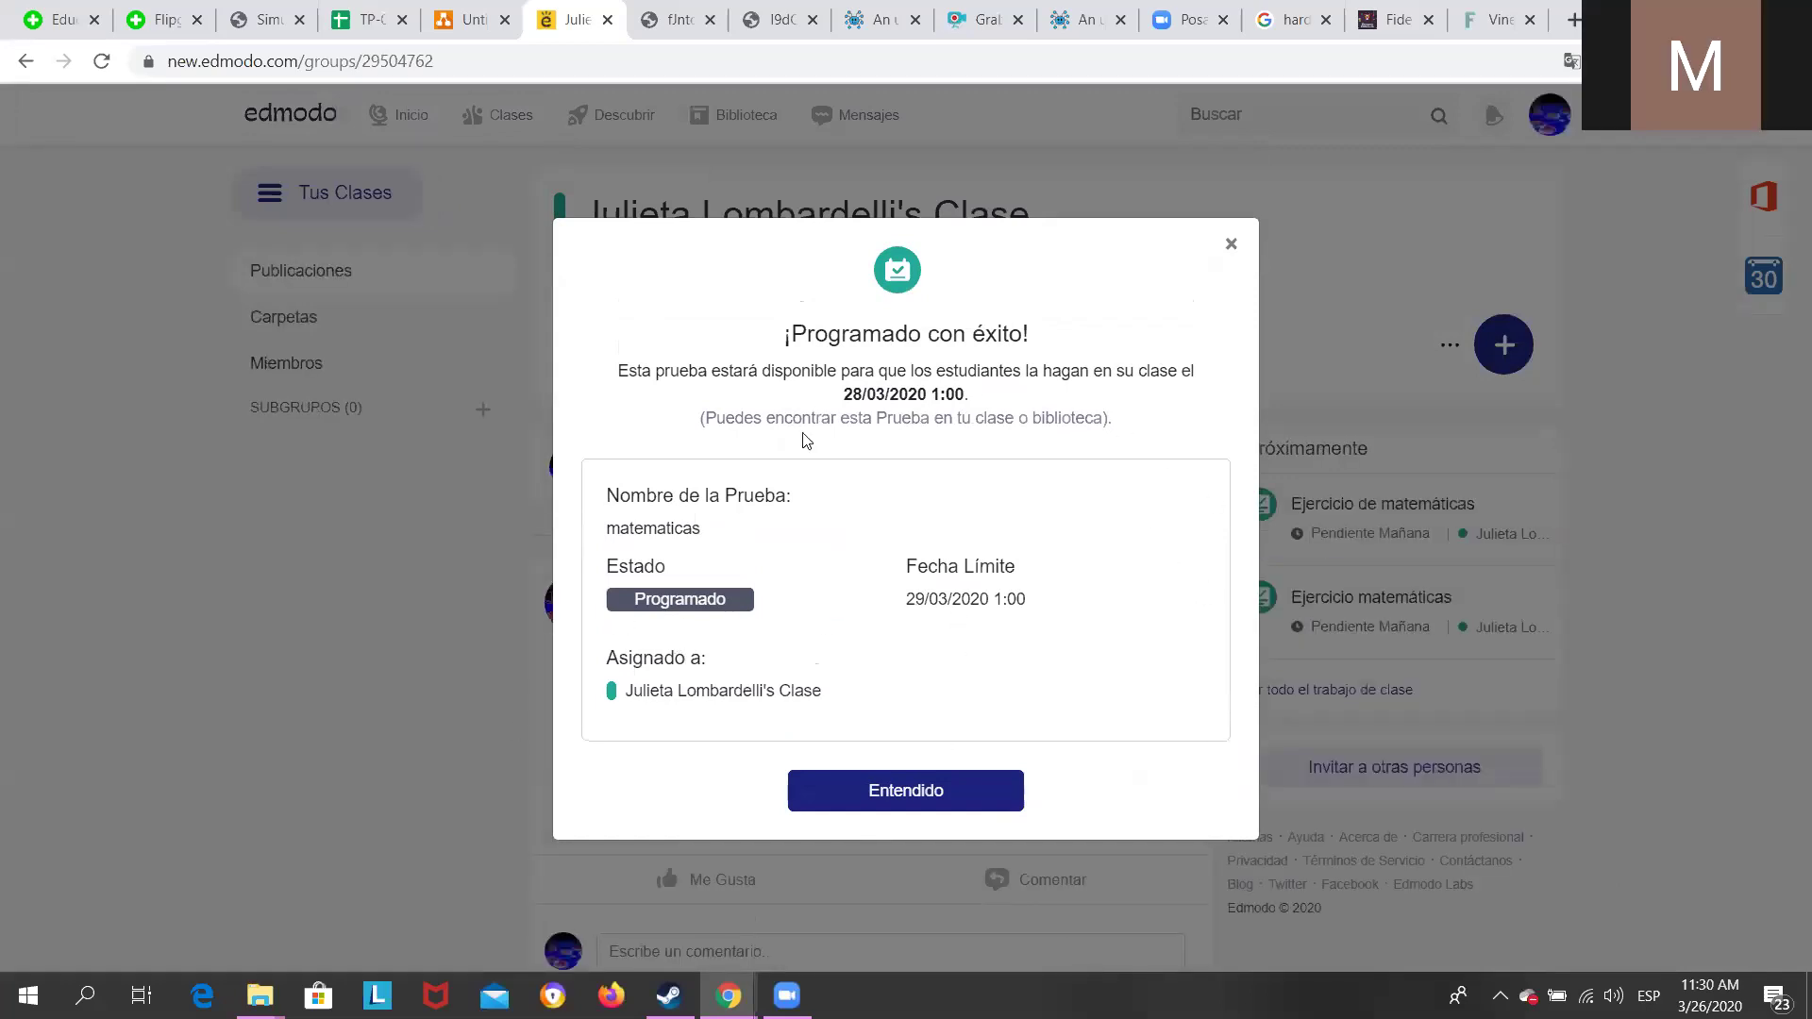
scroll(946, 401, up, 3)
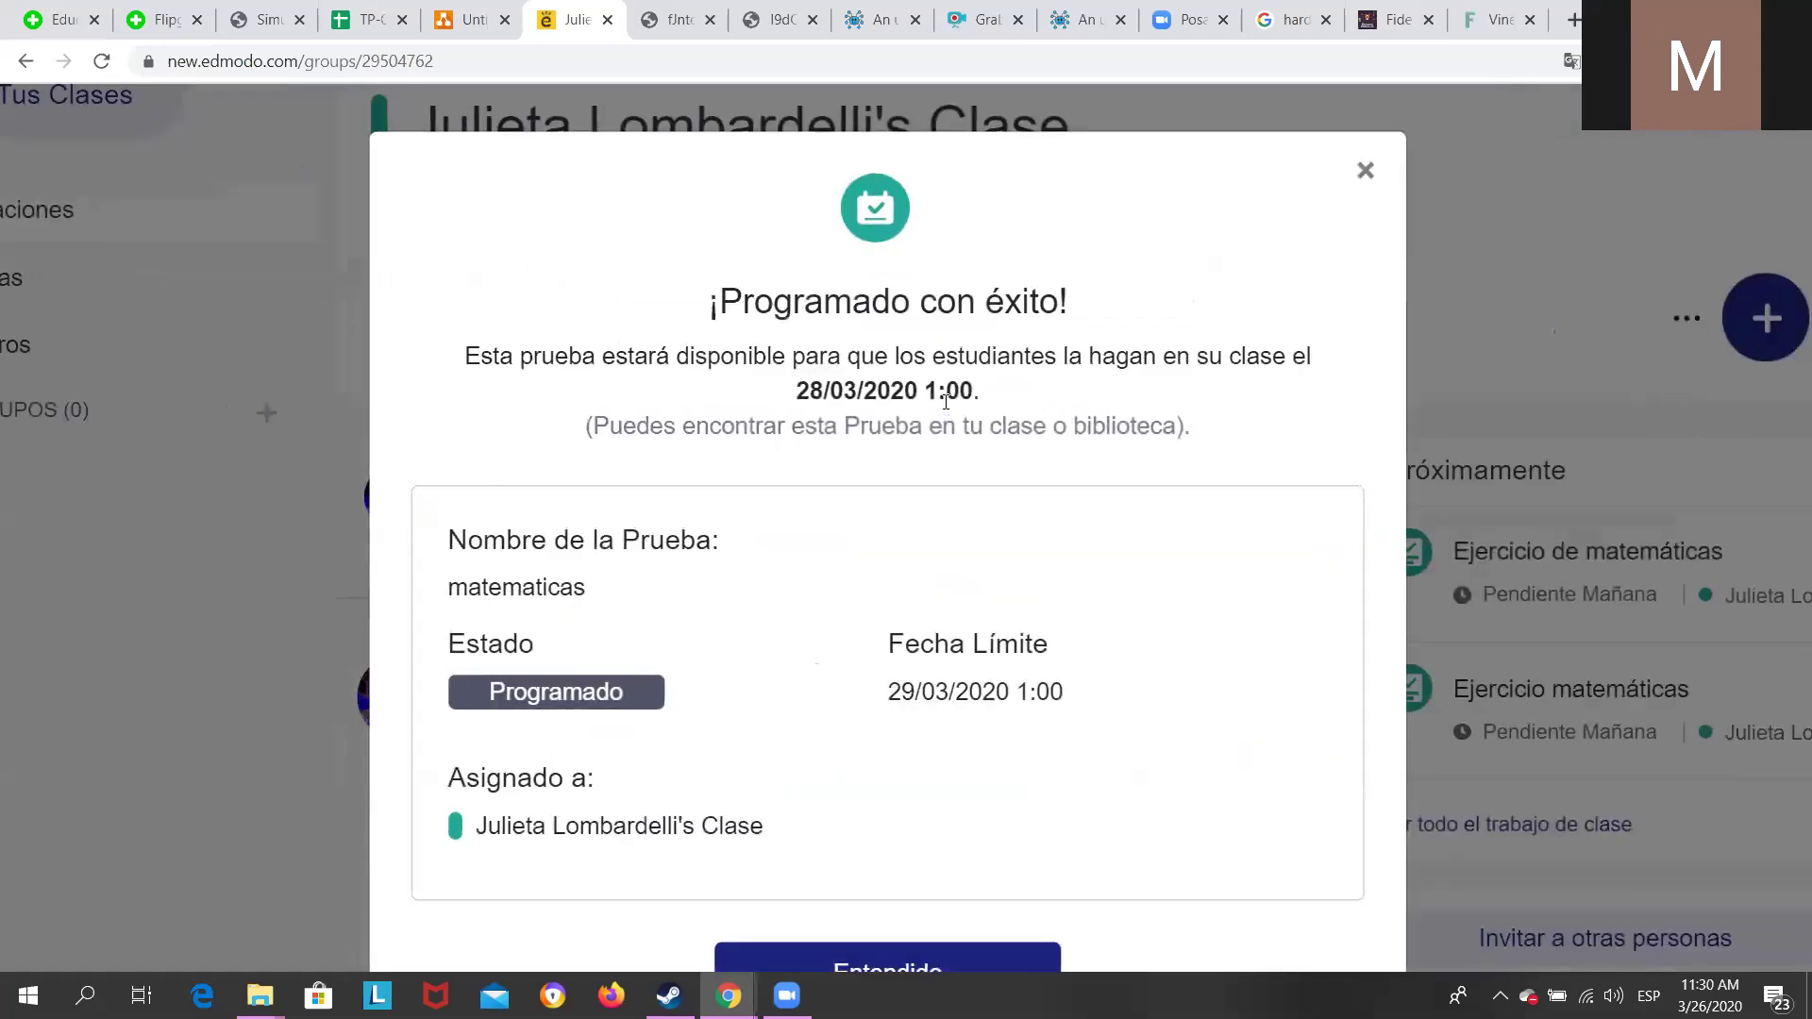
scroll(946, 401, up, 2)
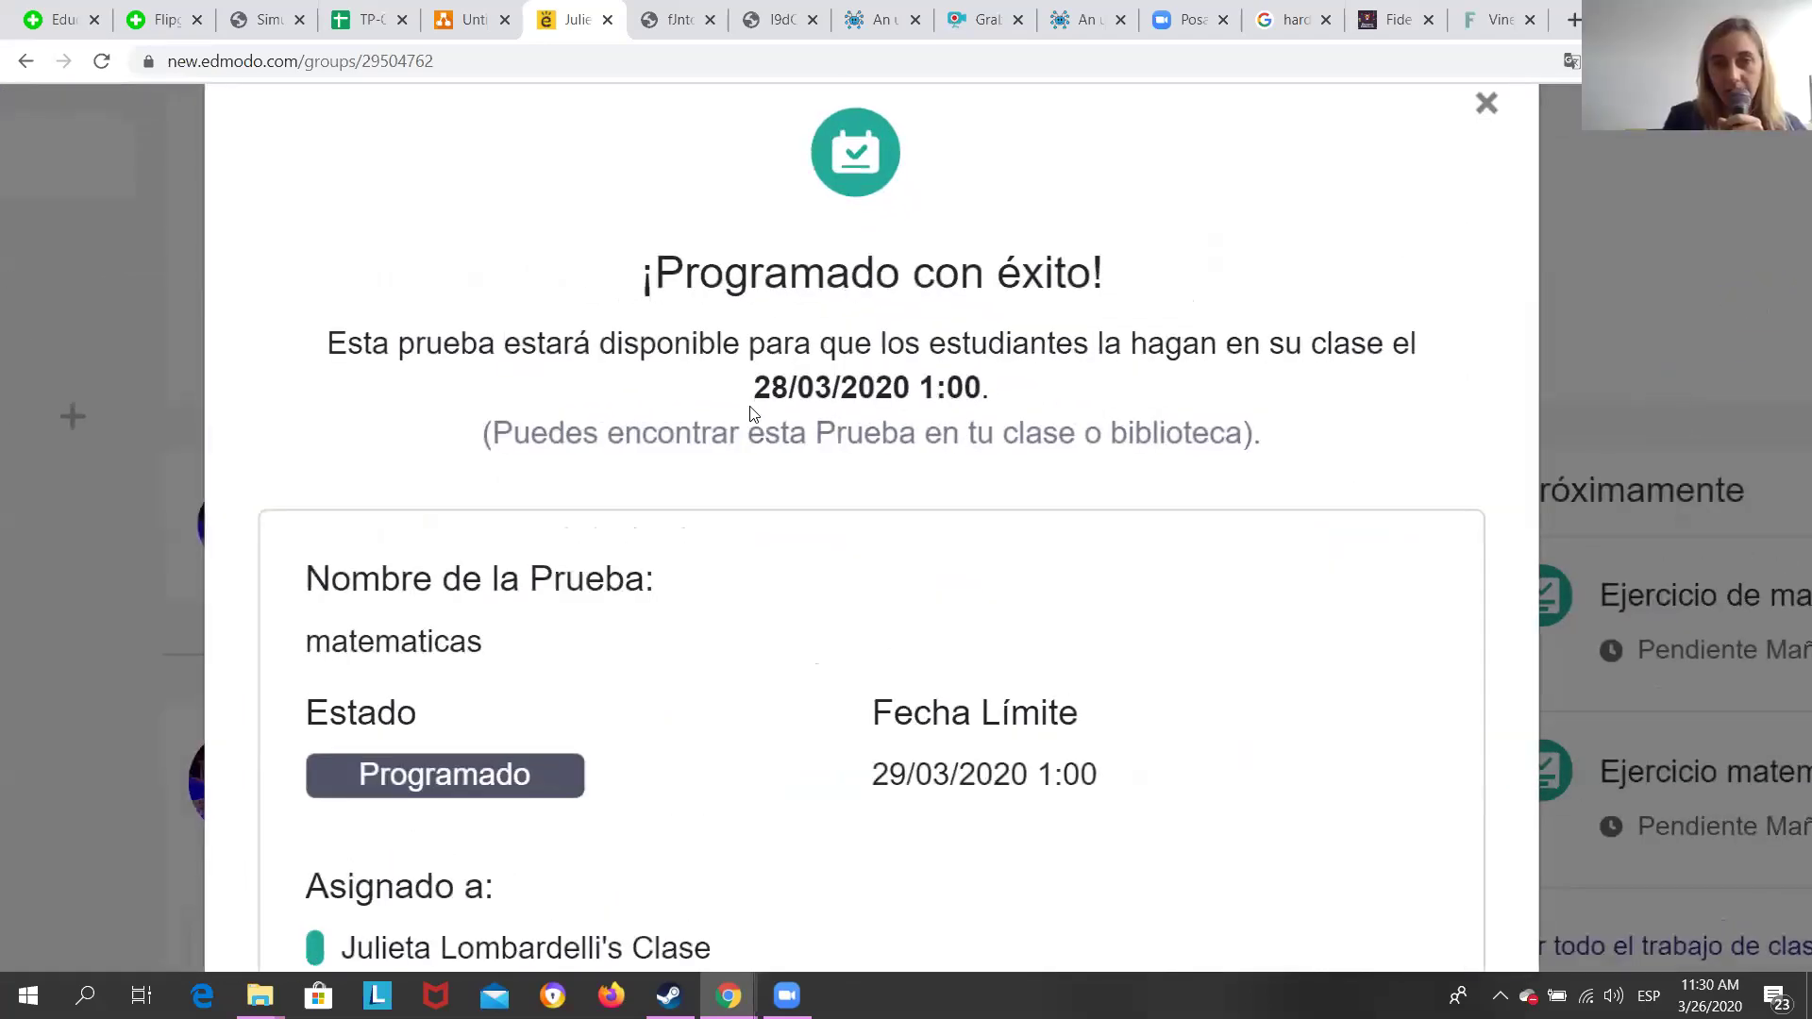
scroll(811, 529, down, 5)
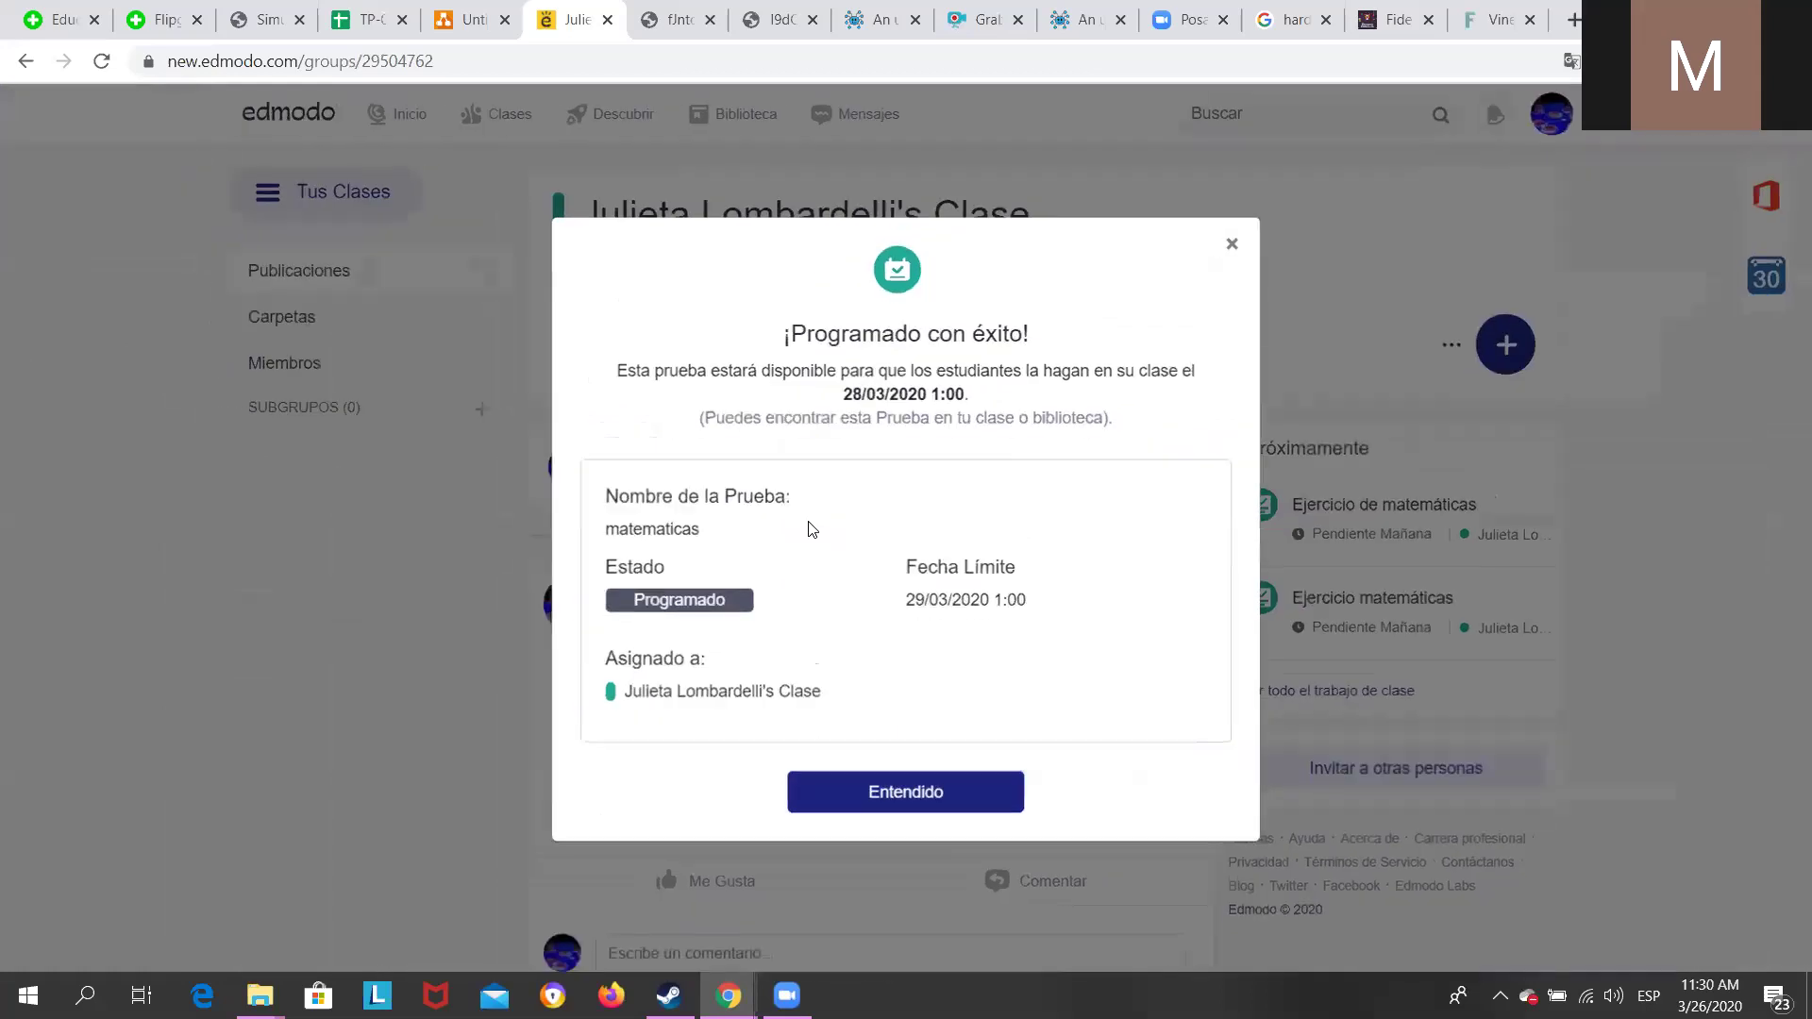
click(888, 810)
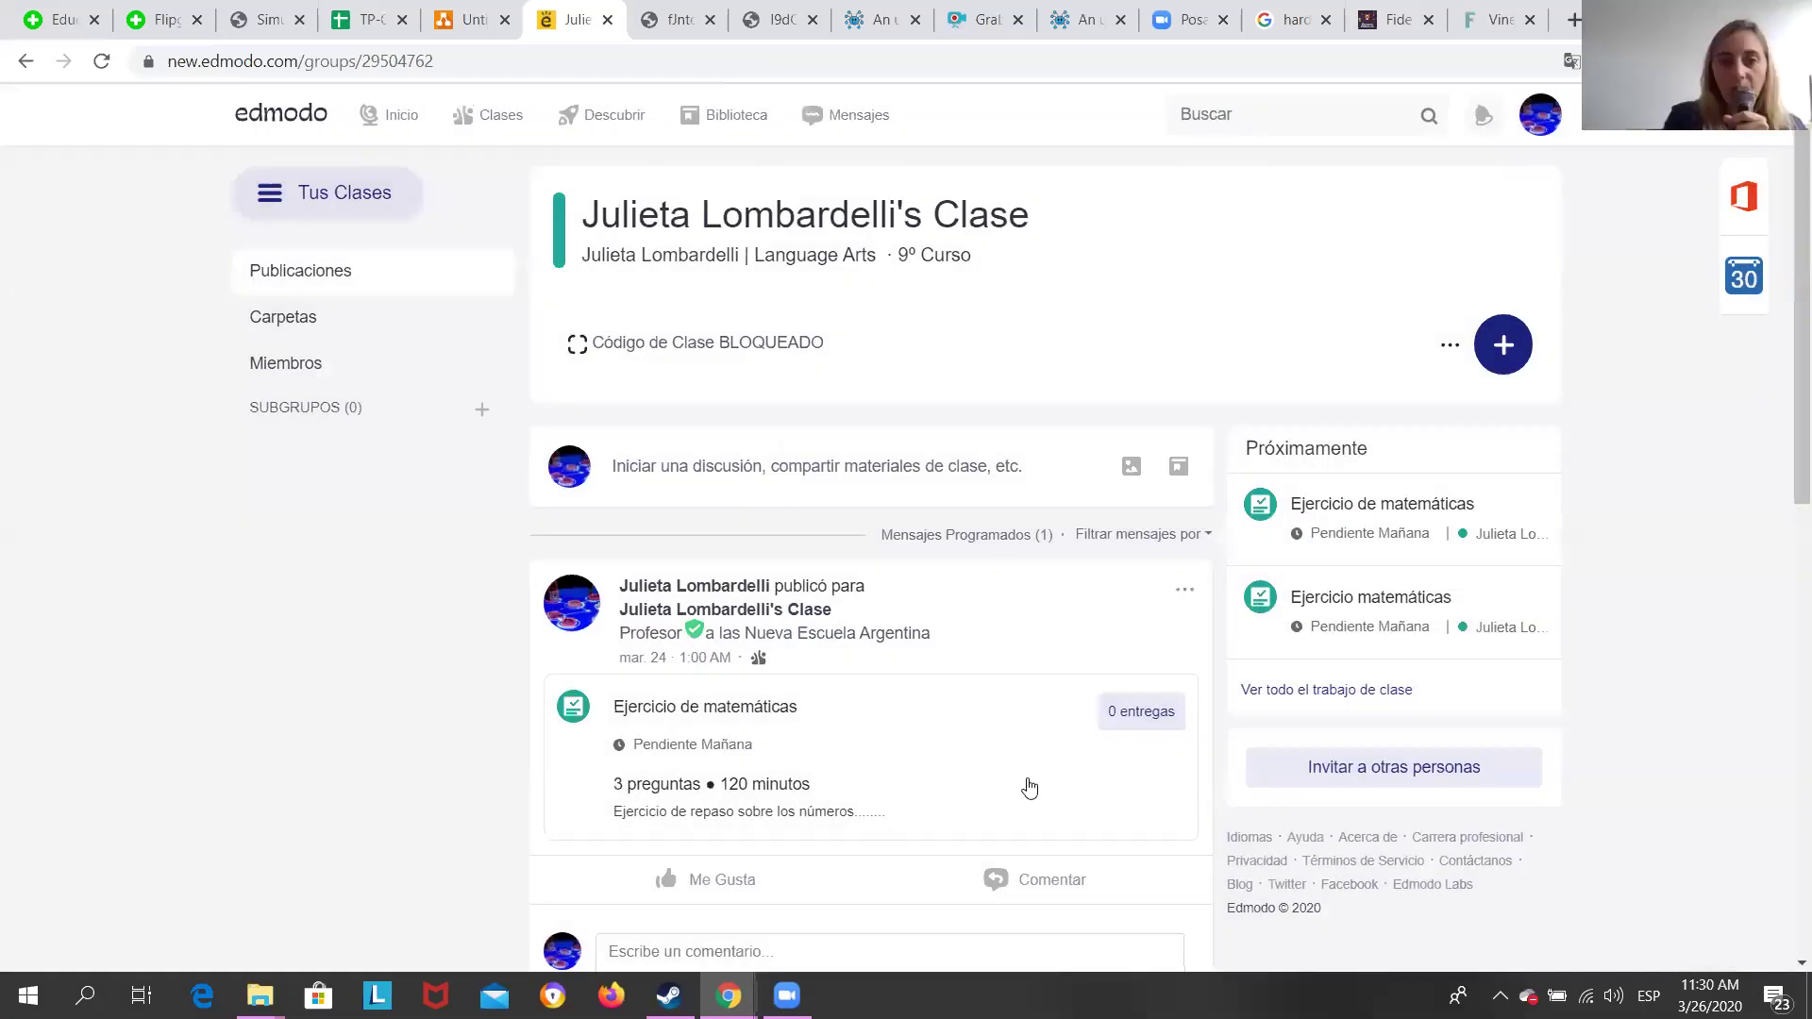
Open the results overview of the posted "Ejercicio de matemáticas" quiz from the class feed.
click(797, 777)
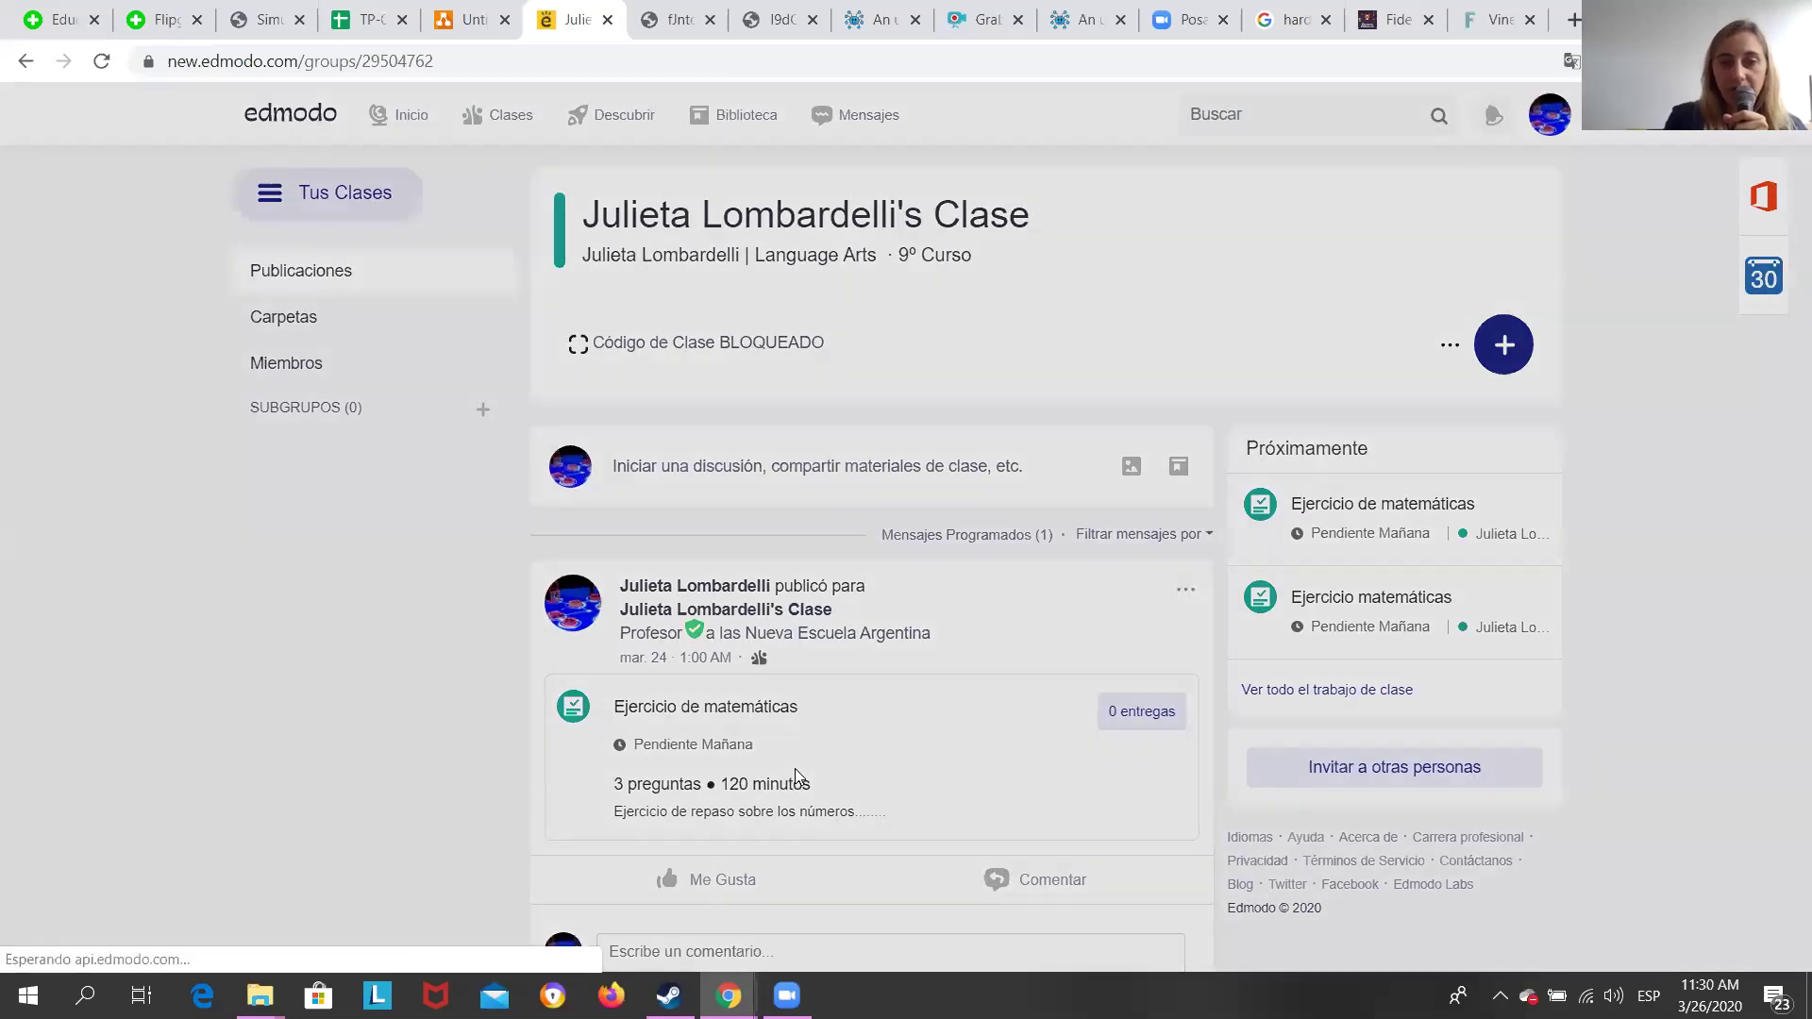
click(1130, 672)
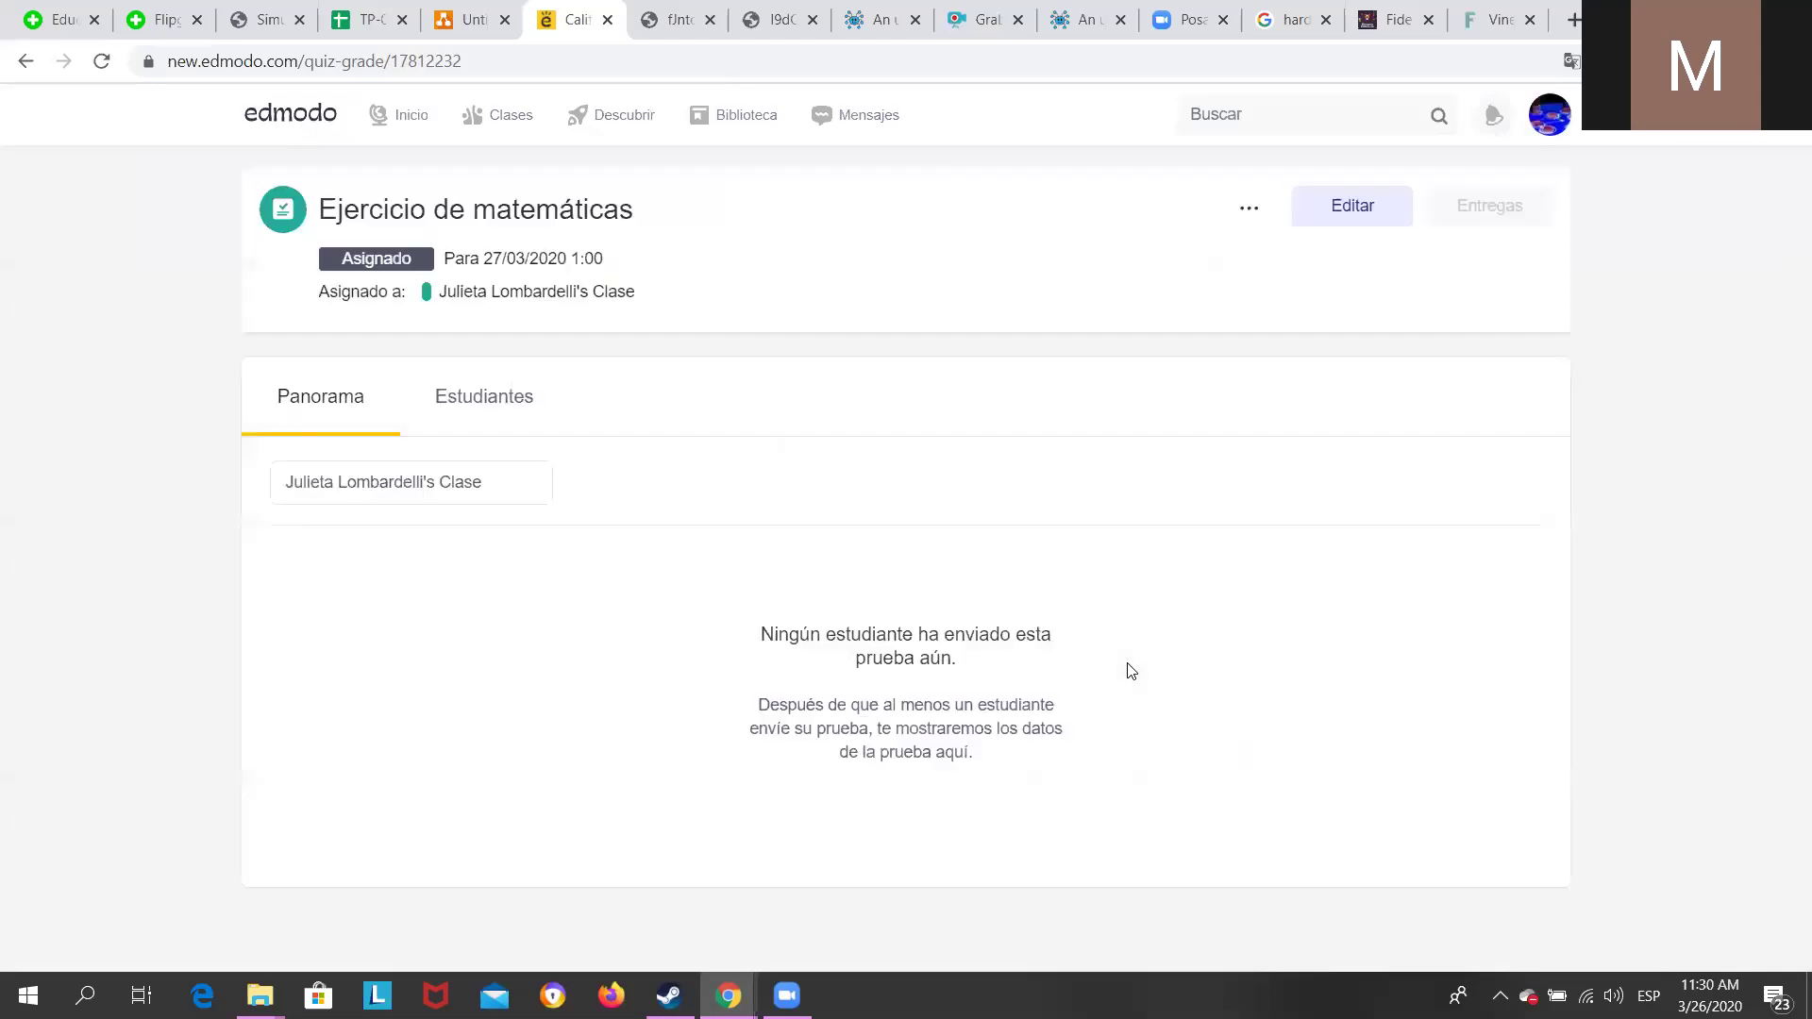
mouse_move(566, 106)
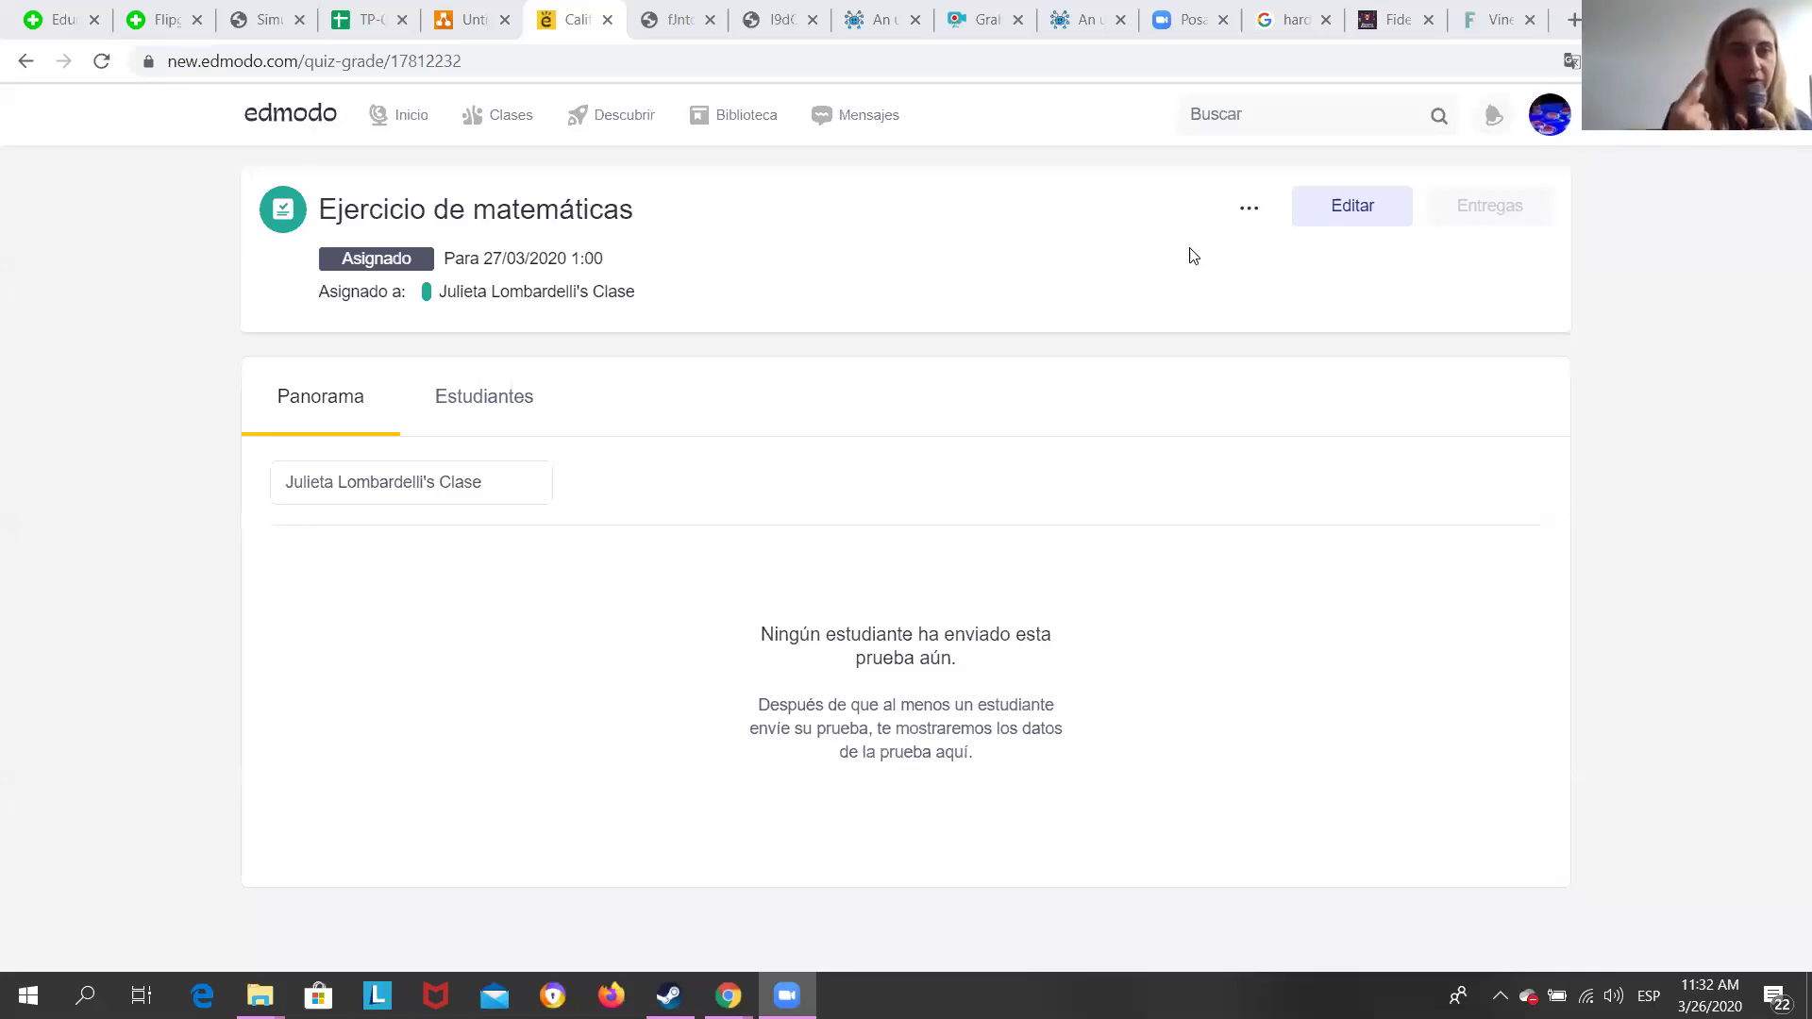
Open the class's Progreso gradebook from the classes area and view the listed student's profile.
mouse_move(469, 92)
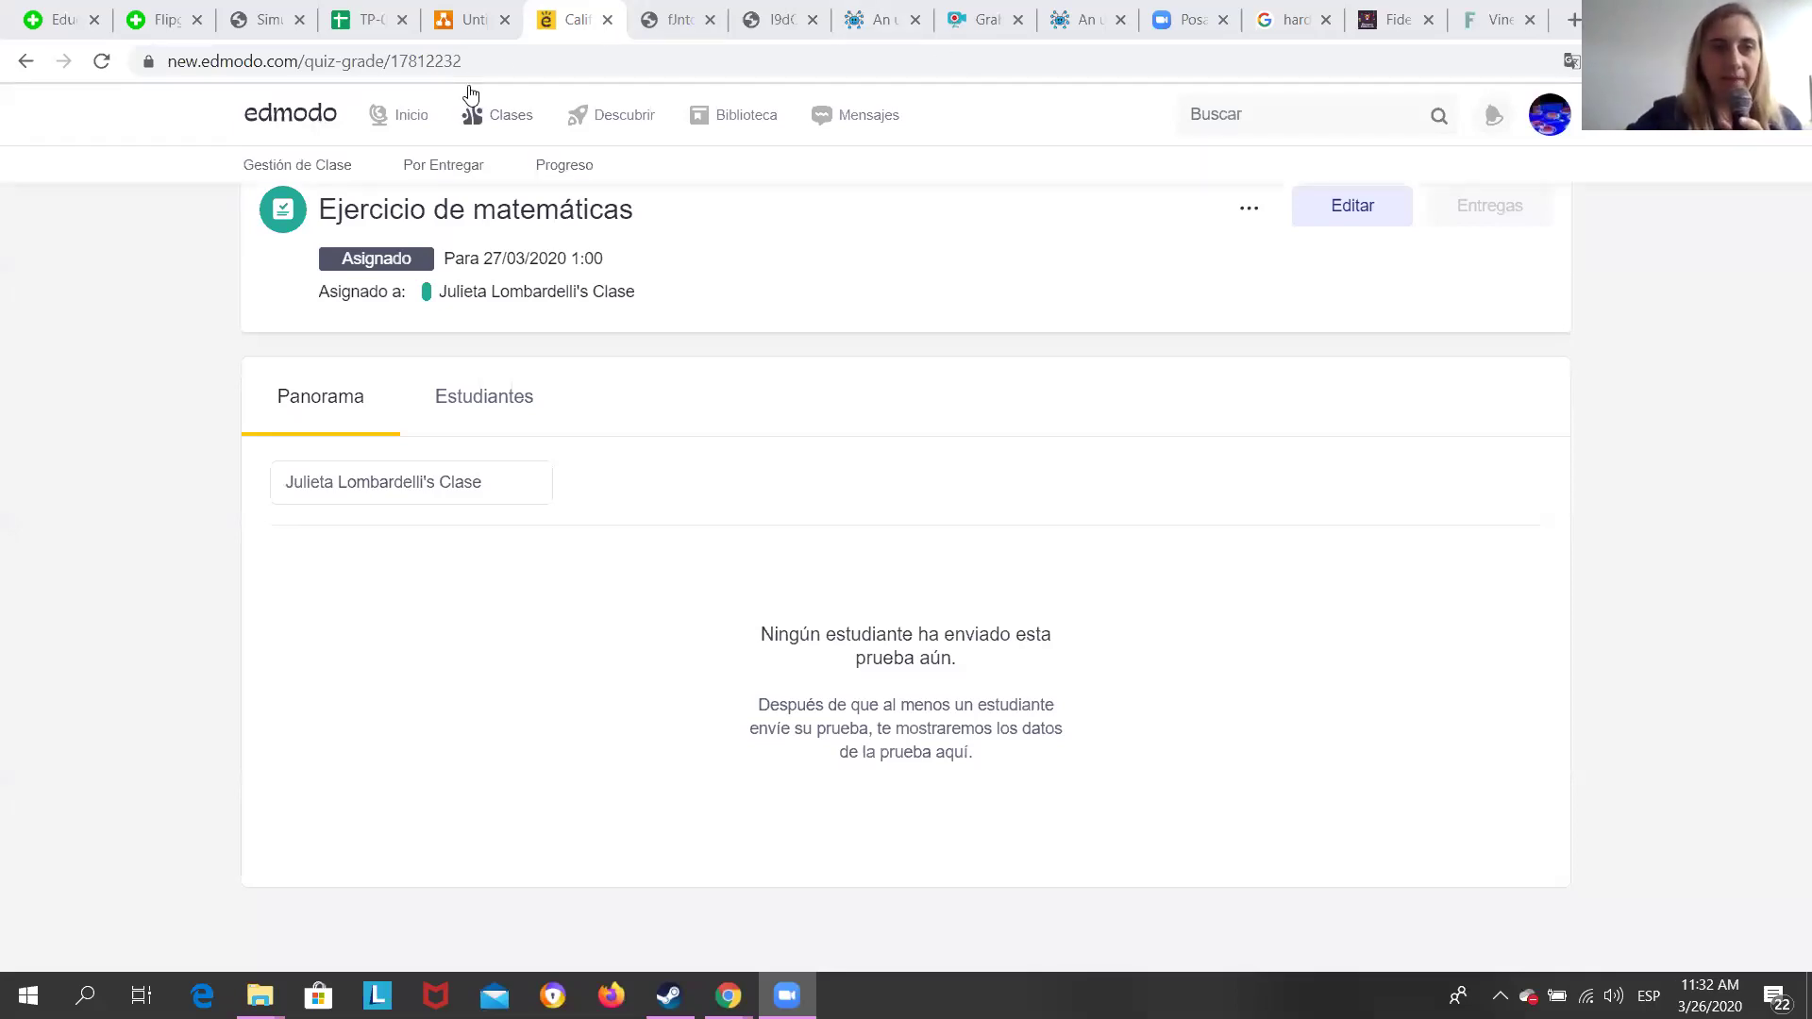
click(492, 125)
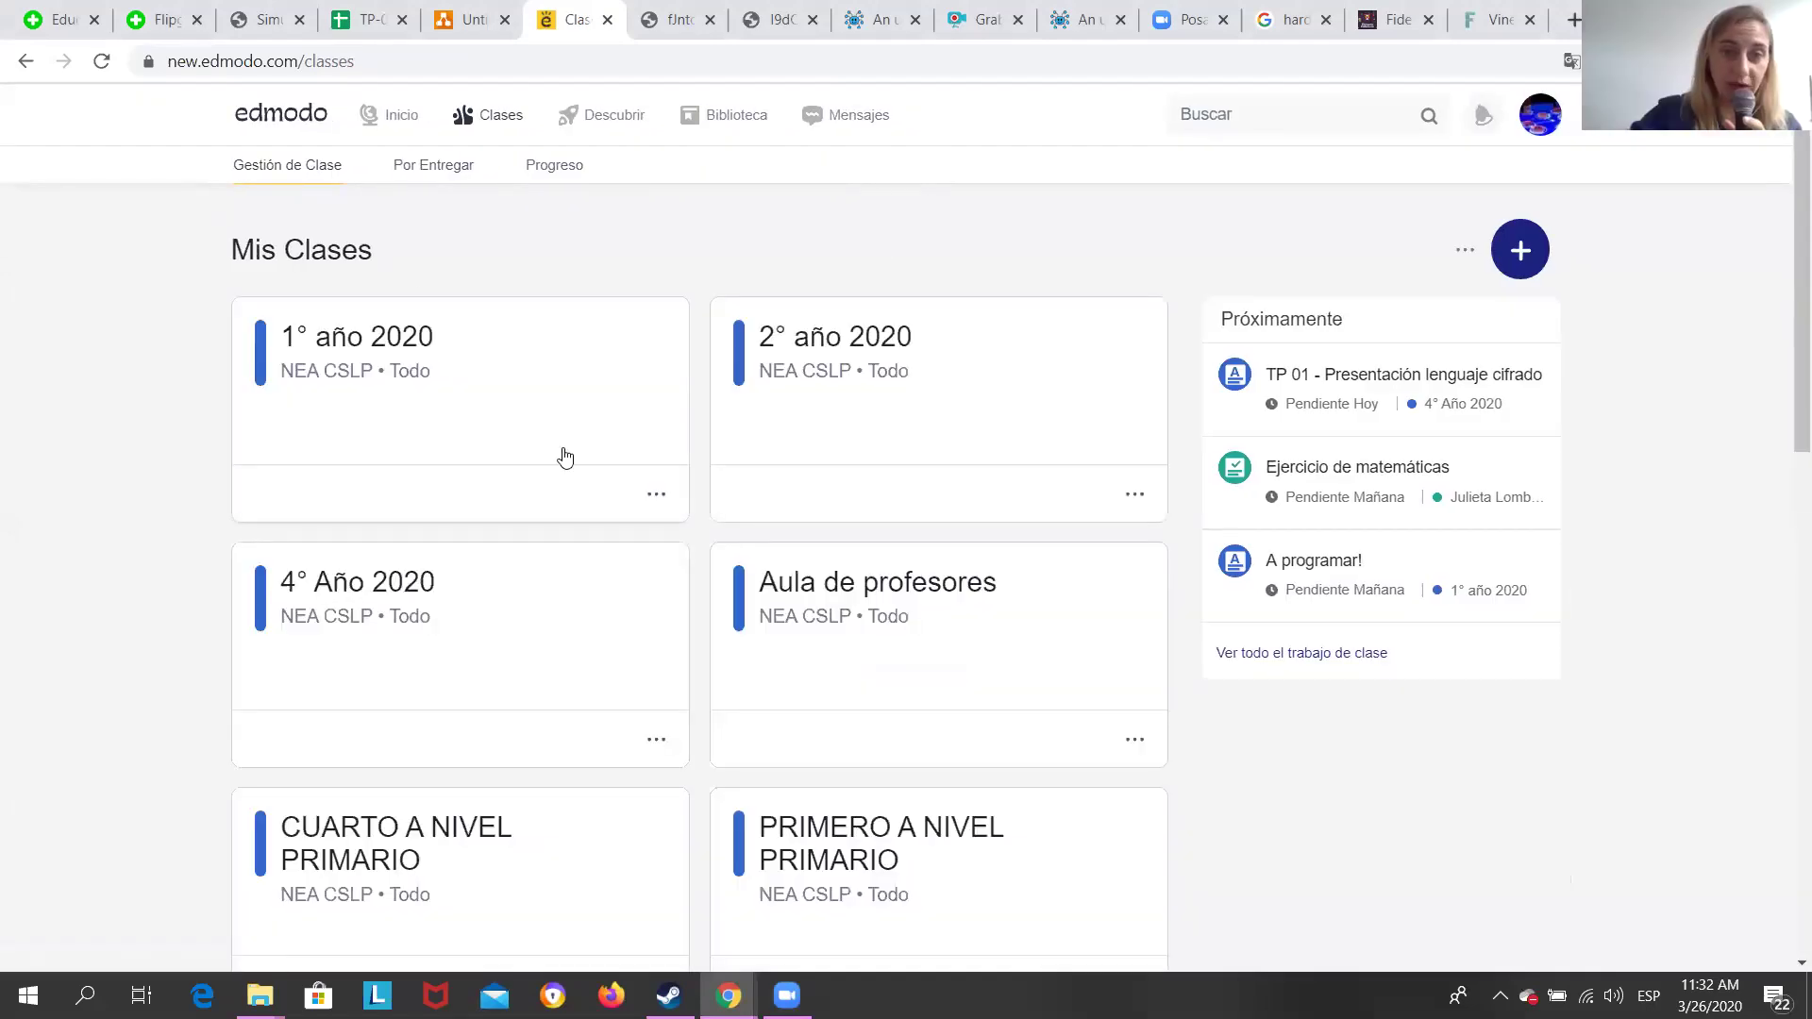
scroll(565, 458, down, 6)
scroll(564, 454, up, 6)
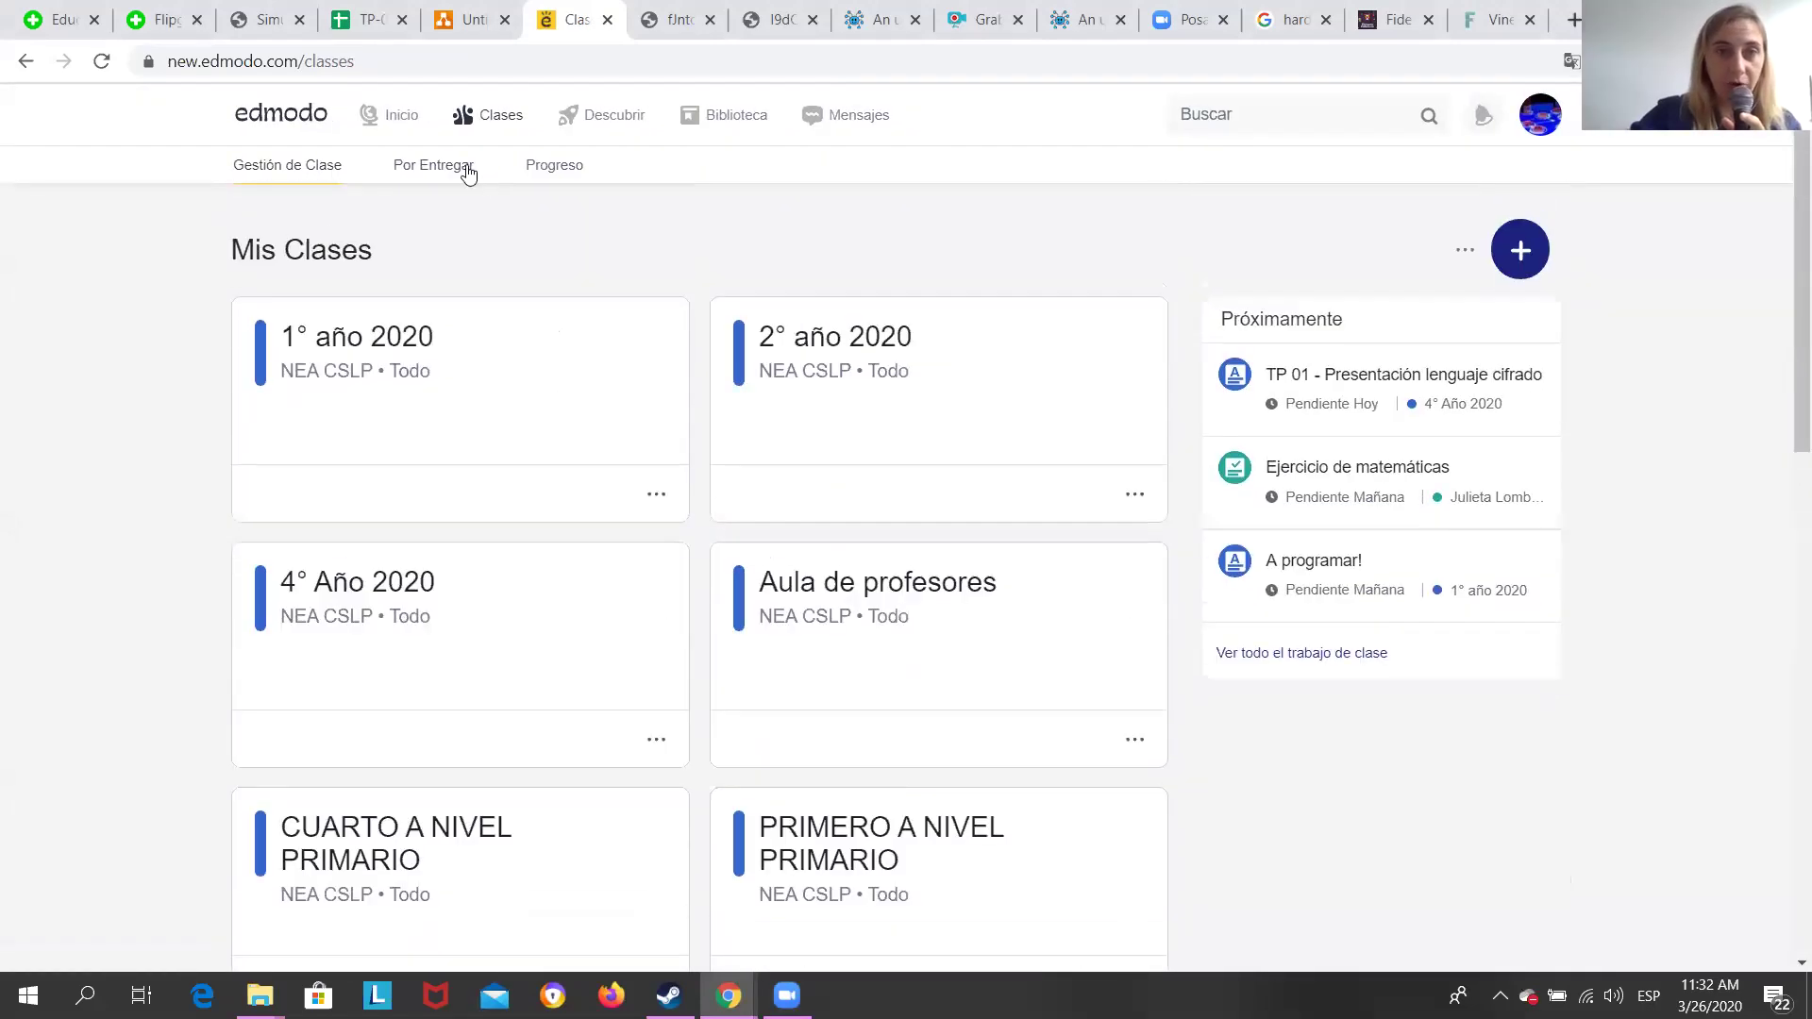
click(538, 172)
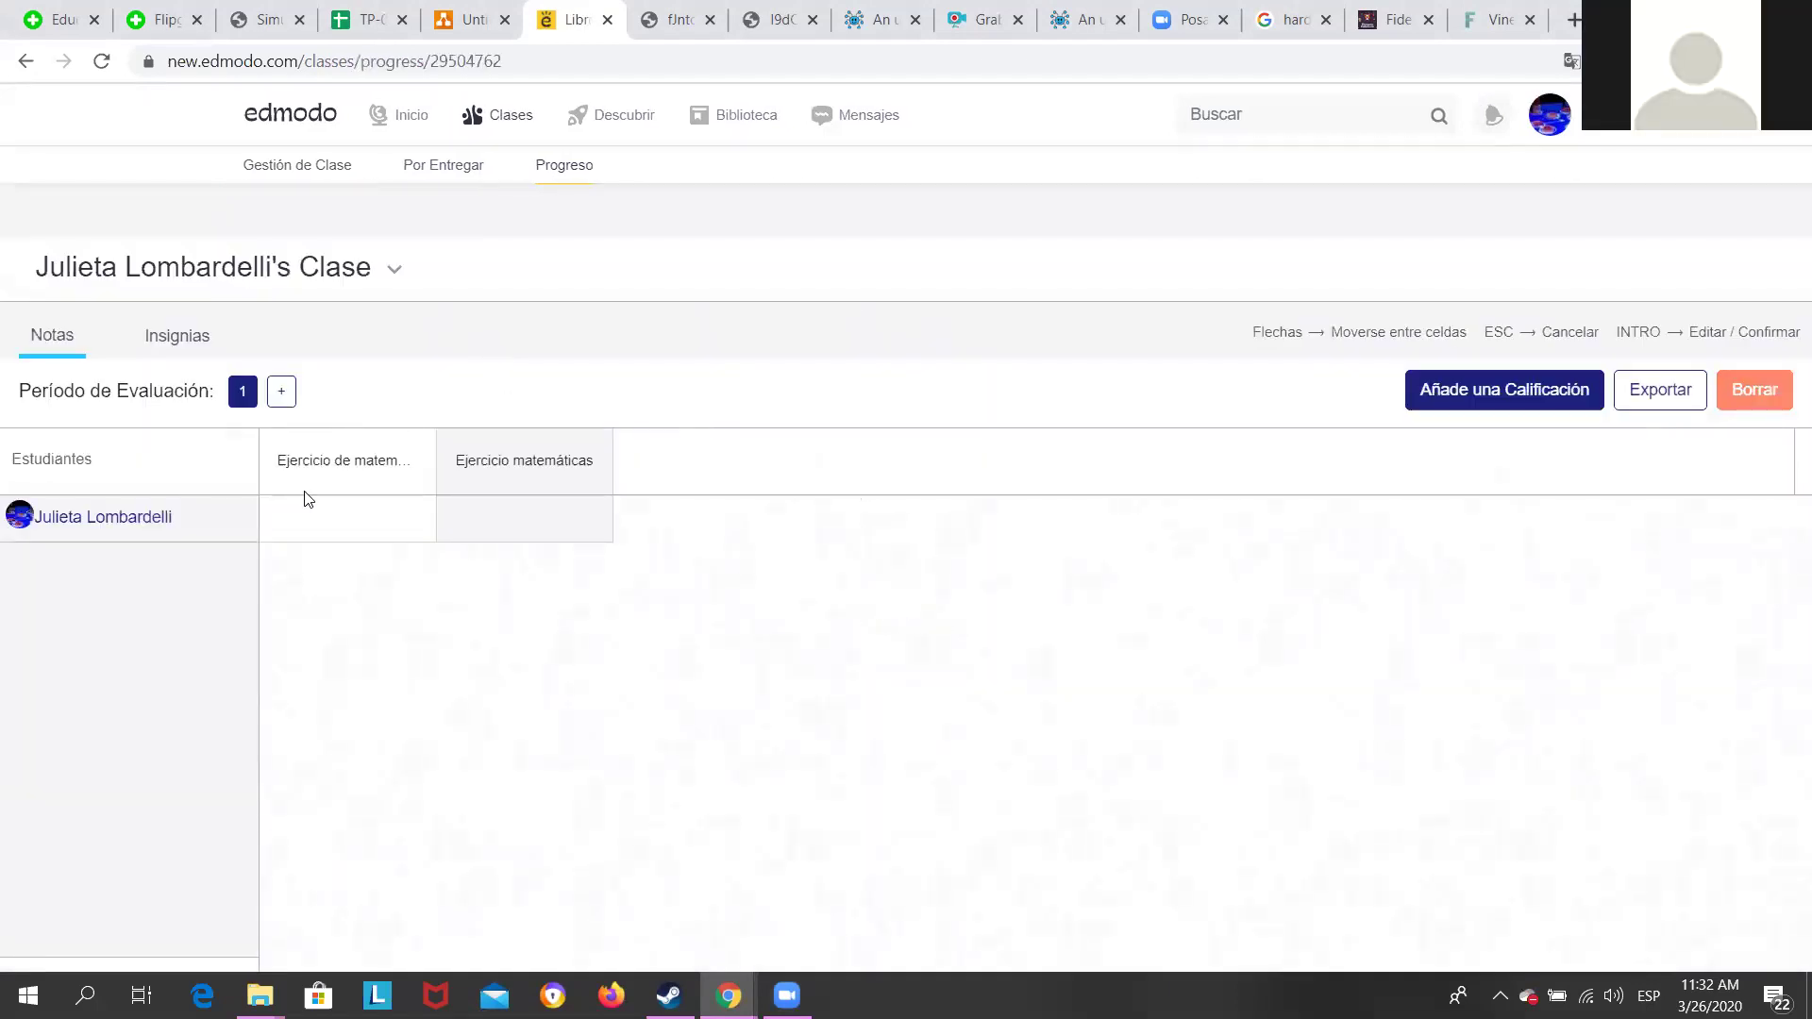
click(109, 521)
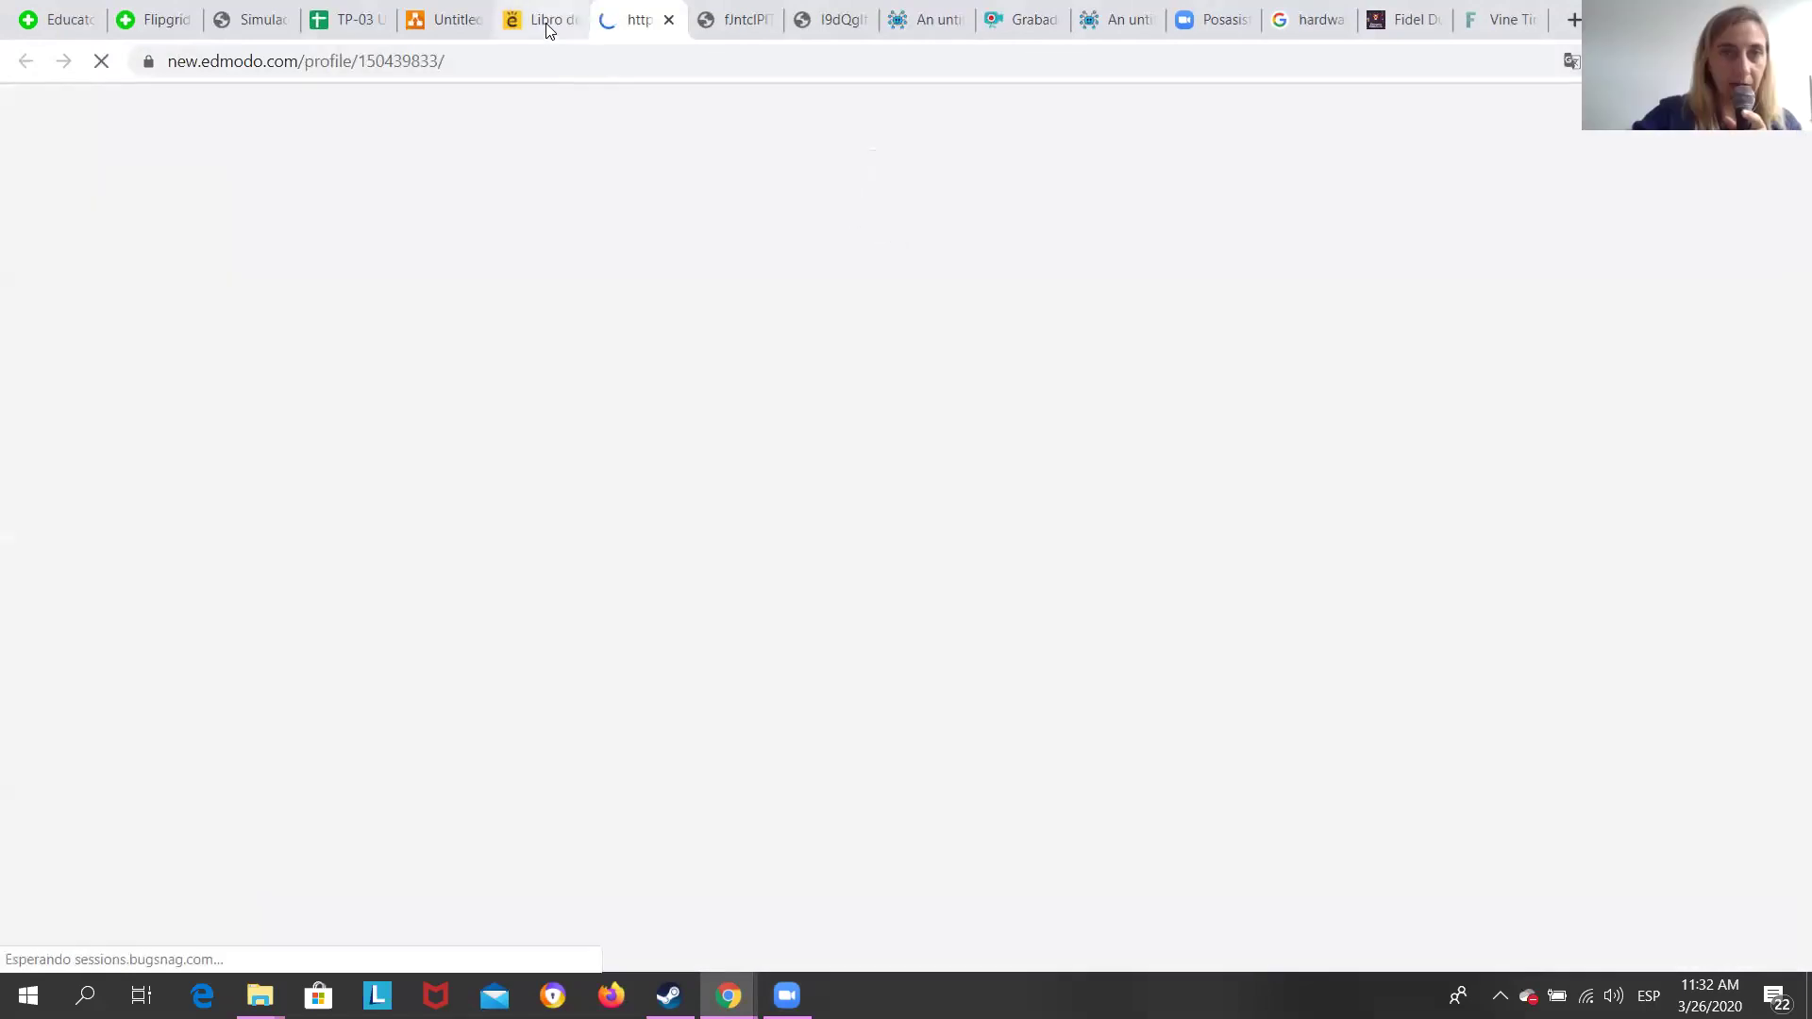
Return to the gradebook and view the Por Entregar list of assigned work for all classes.
click(544, 21)
click(488, 168)
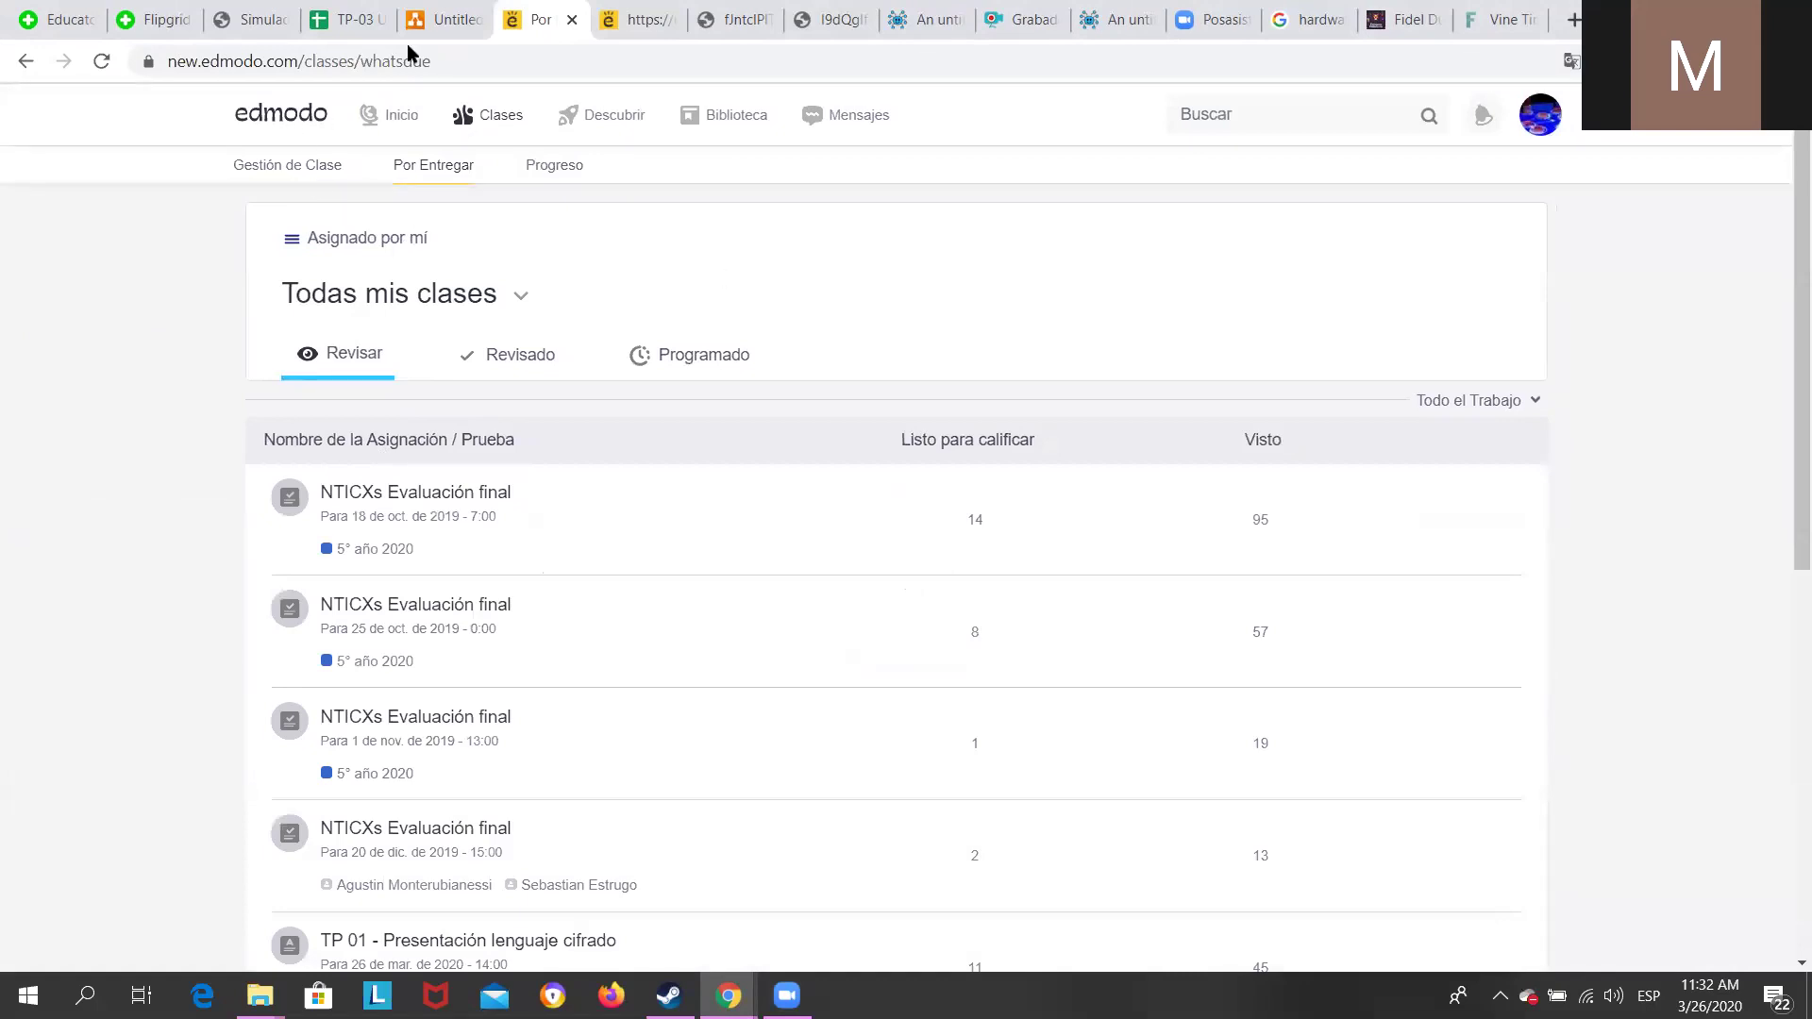
scroll(445, 202, up, 5)
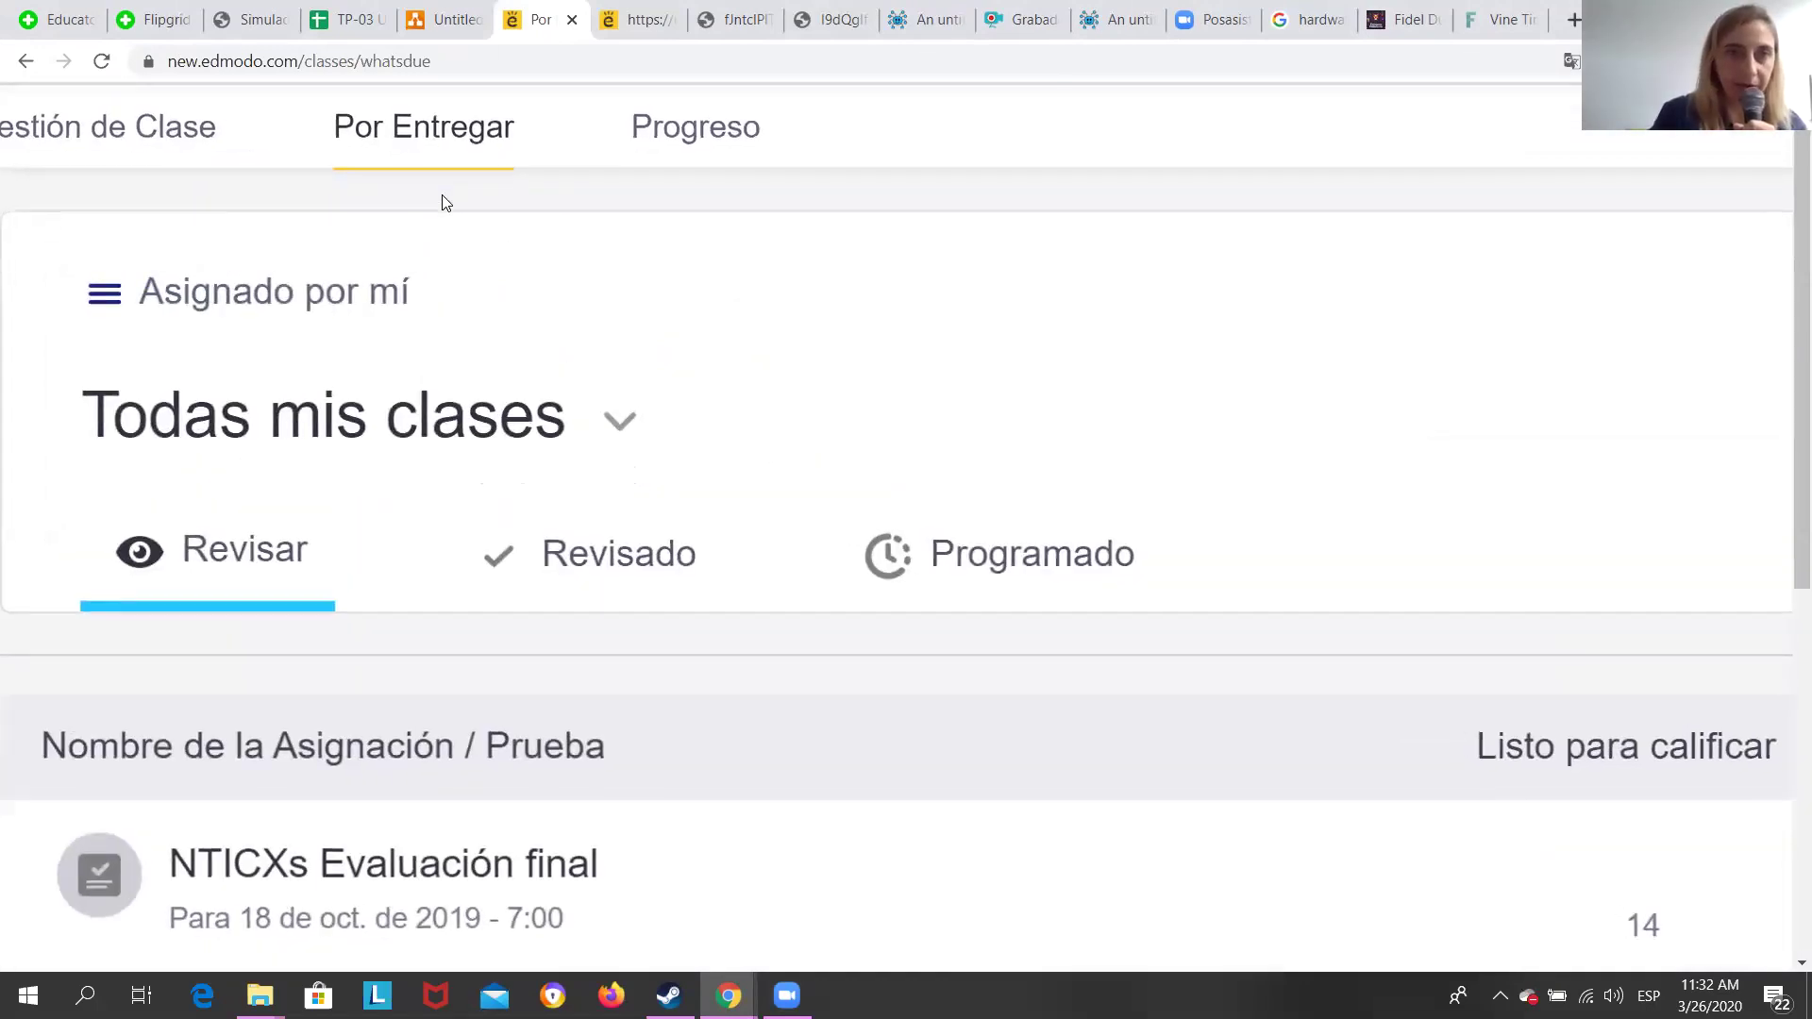
scroll(445, 203, down, 5)
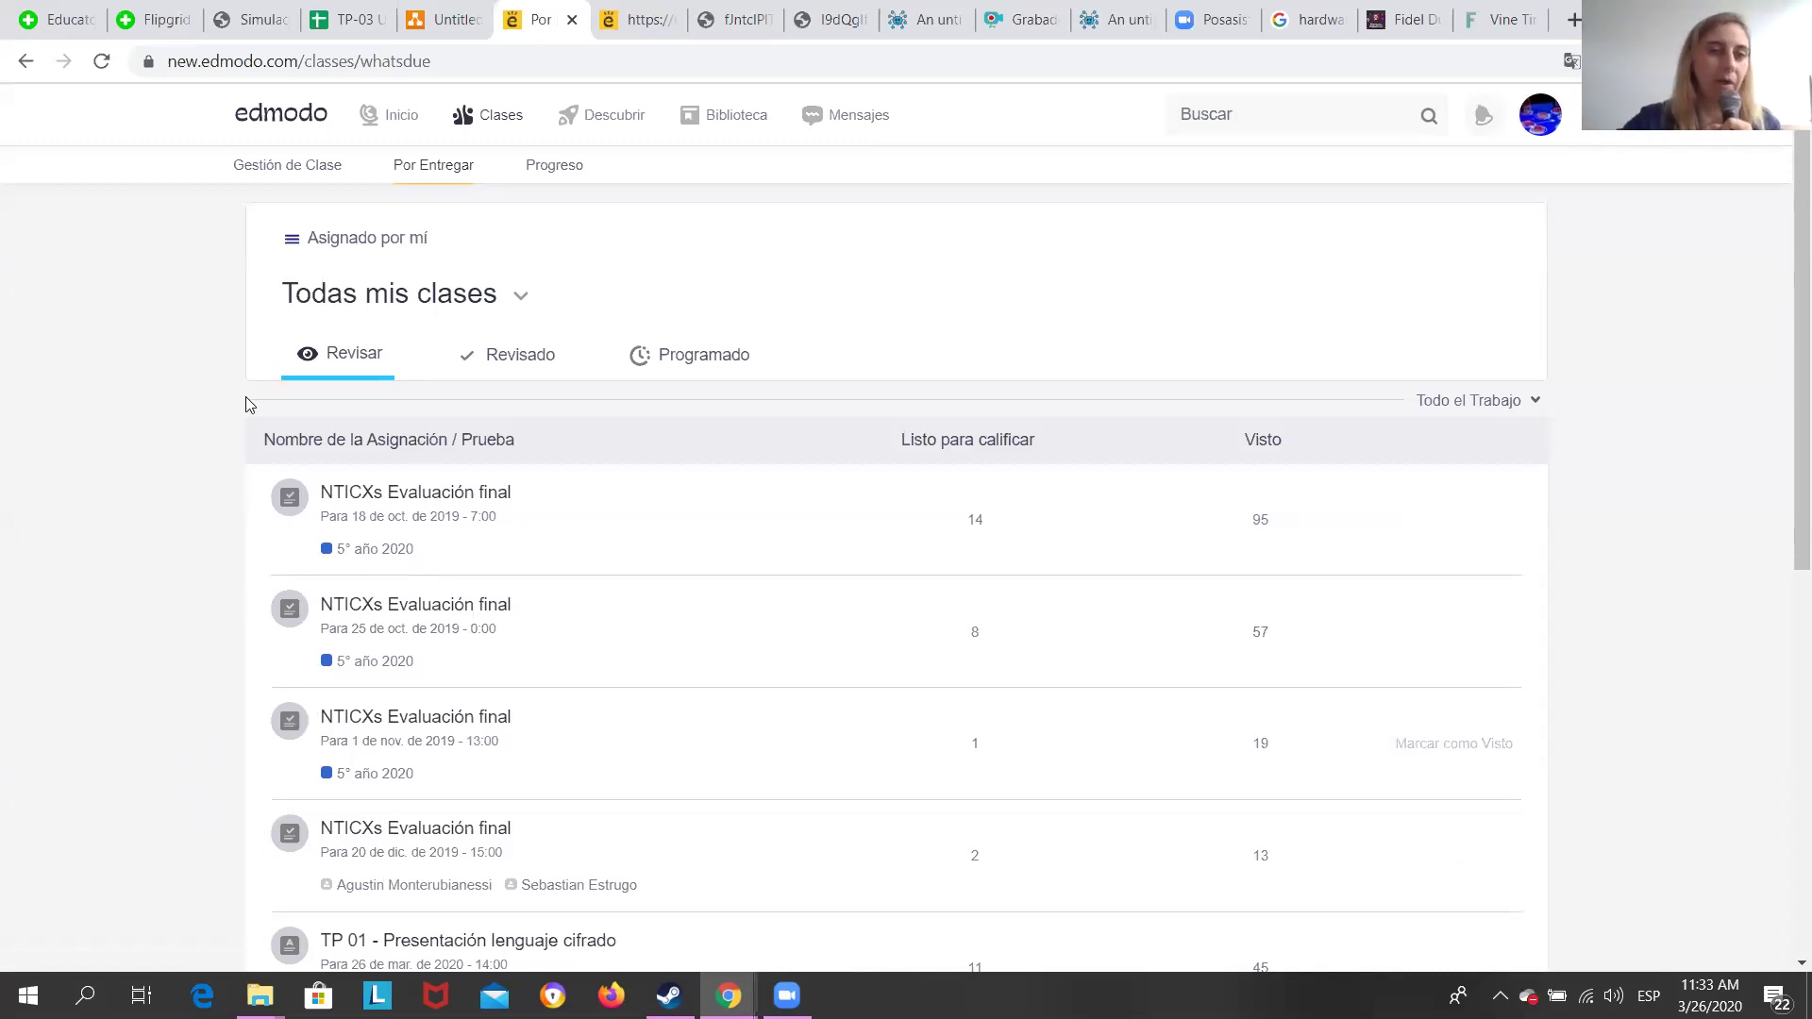
Open the "NTICXs Evaluación final" quiz due 18 October 2019 and examine its scores, per-question breakdown and score distribution.
click(441, 499)
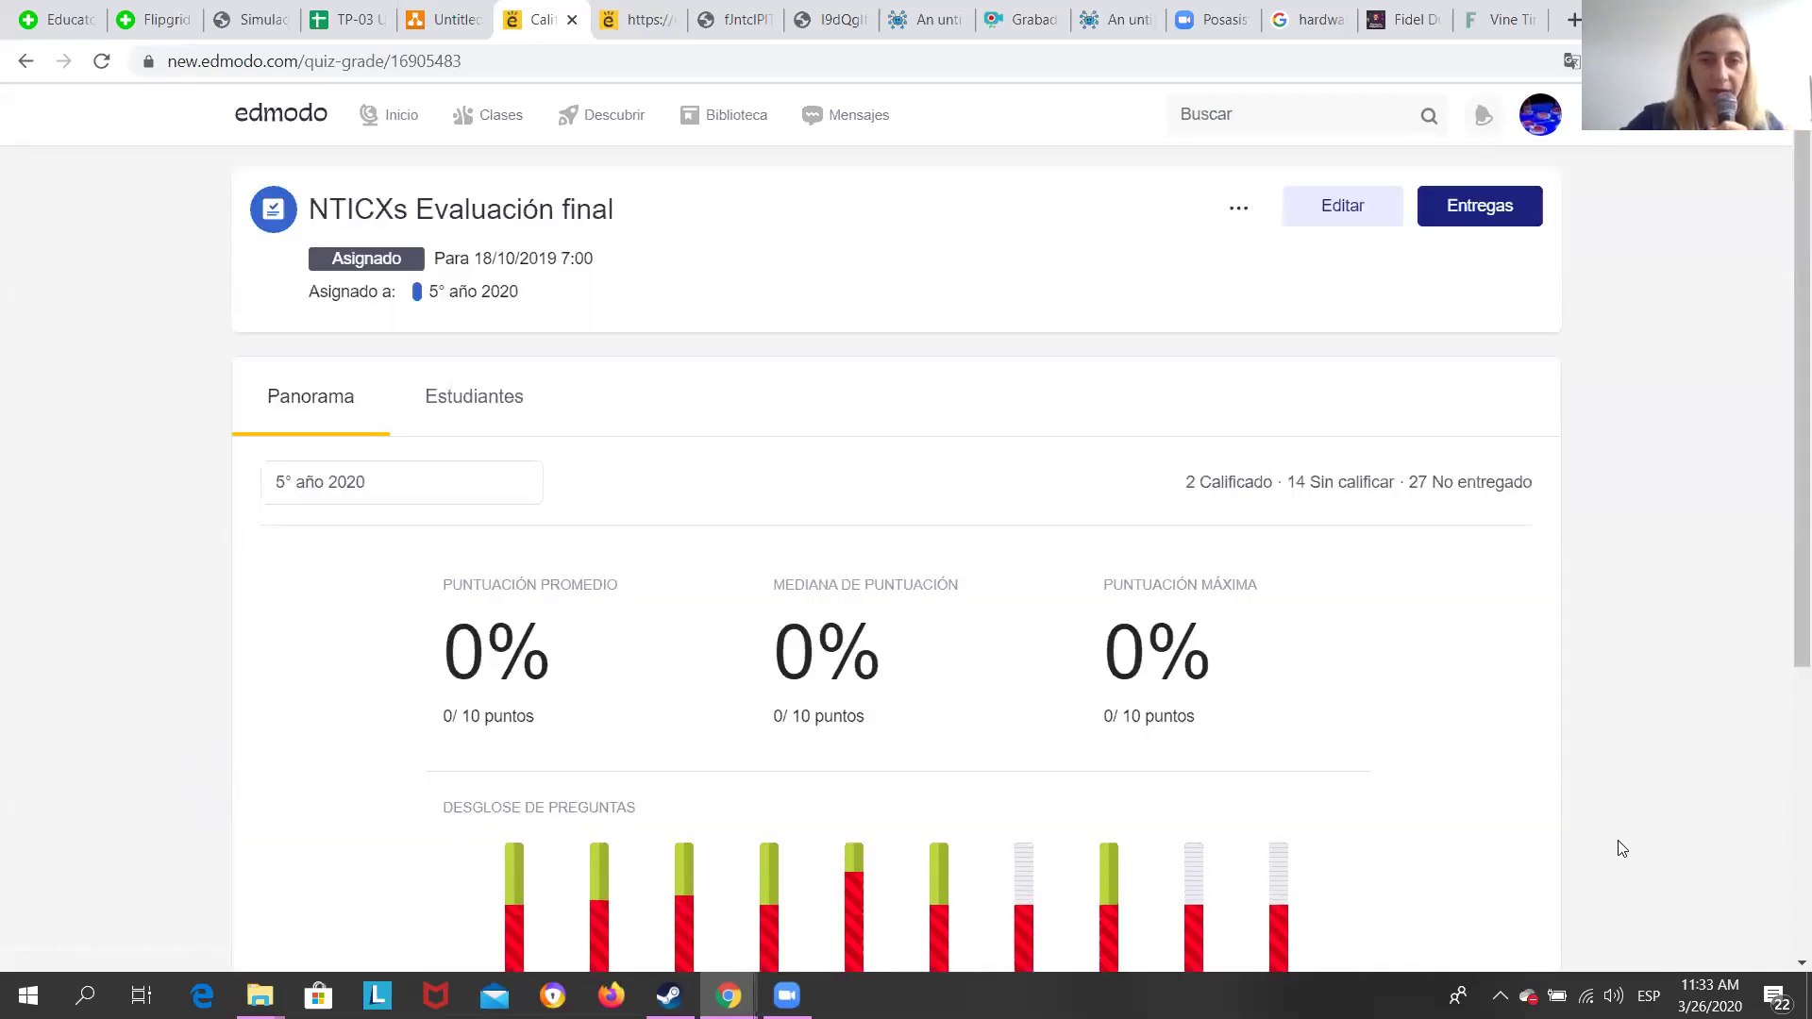
scroll(1621, 848, down, 3)
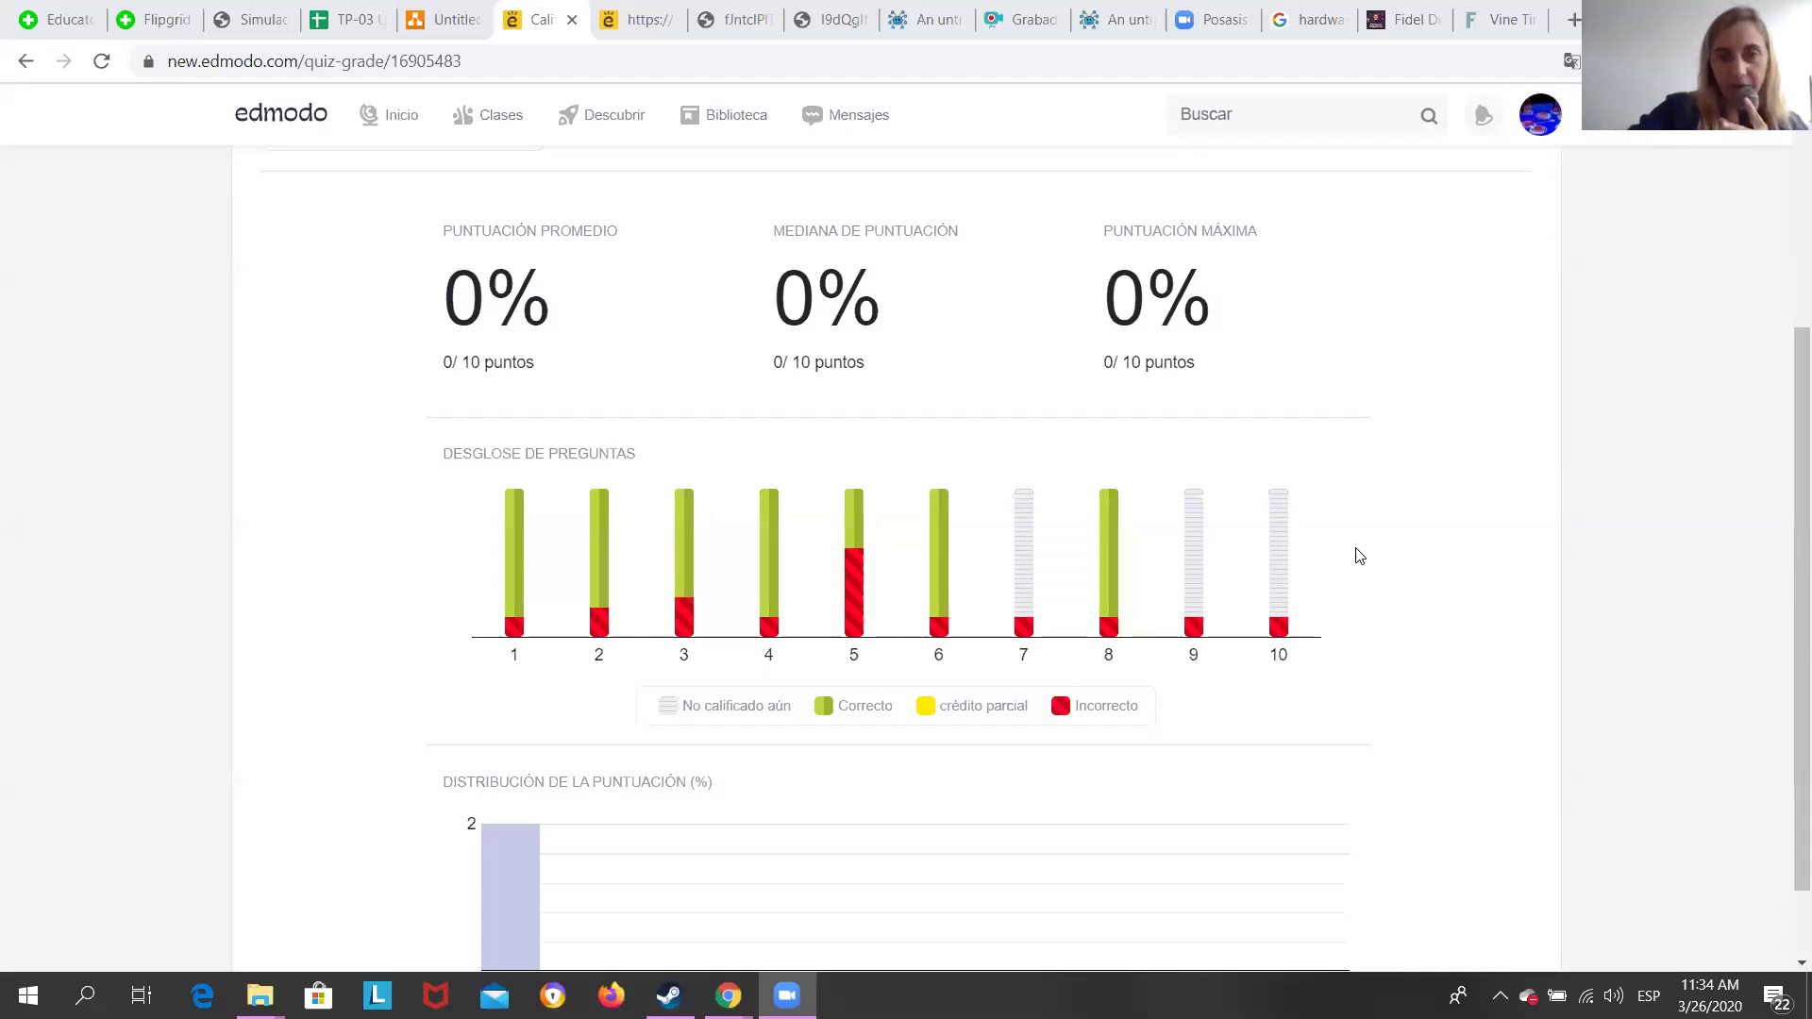
mouse_move(495, 652)
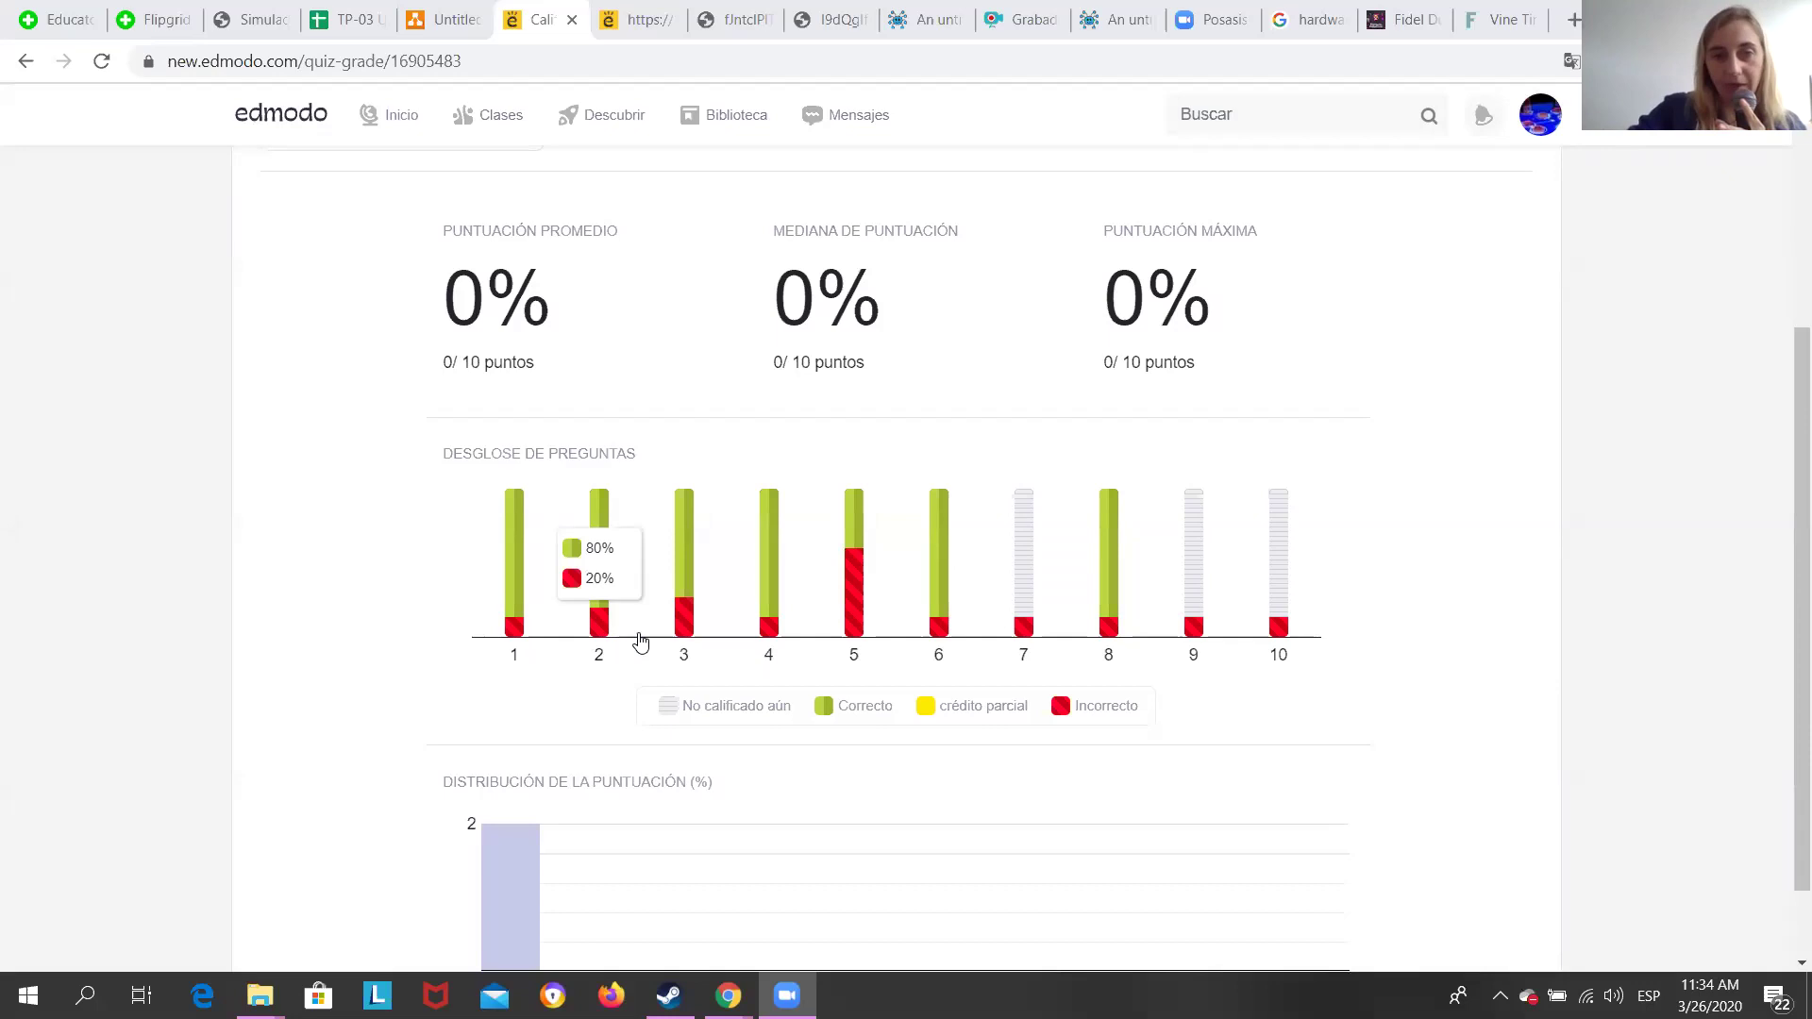
mouse_move(798, 631)
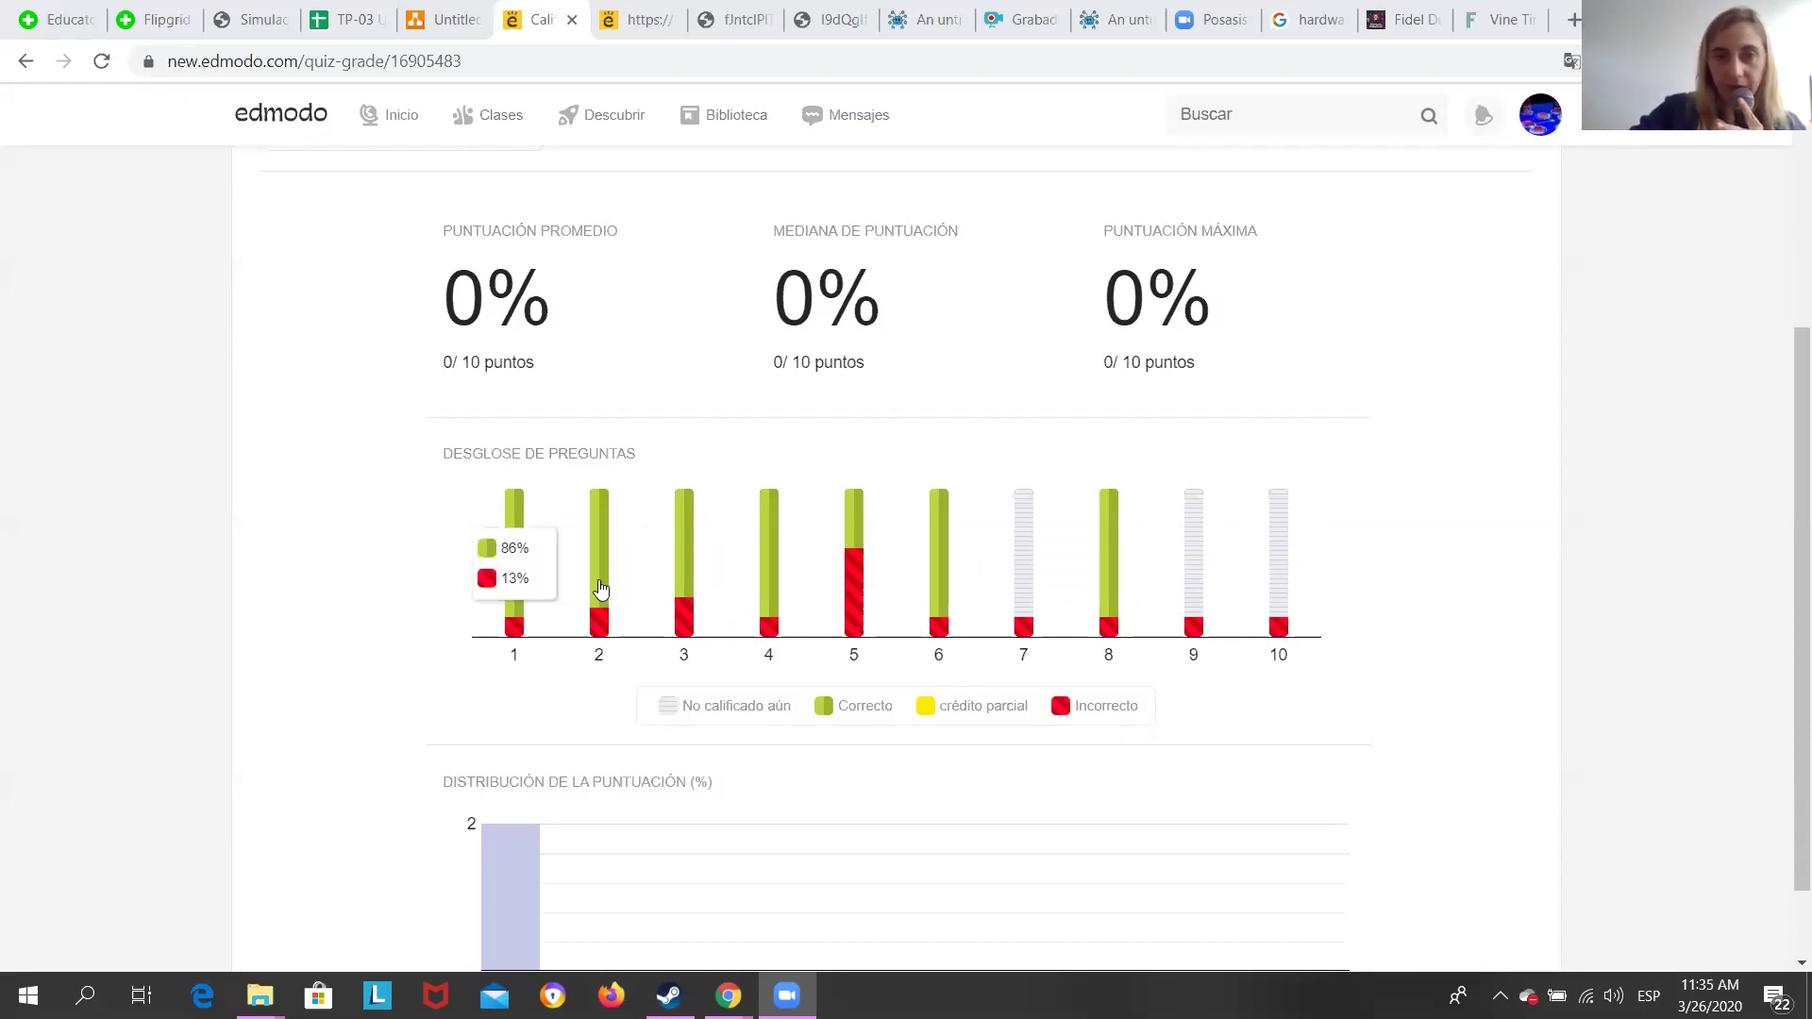
mouse_move(661, 585)
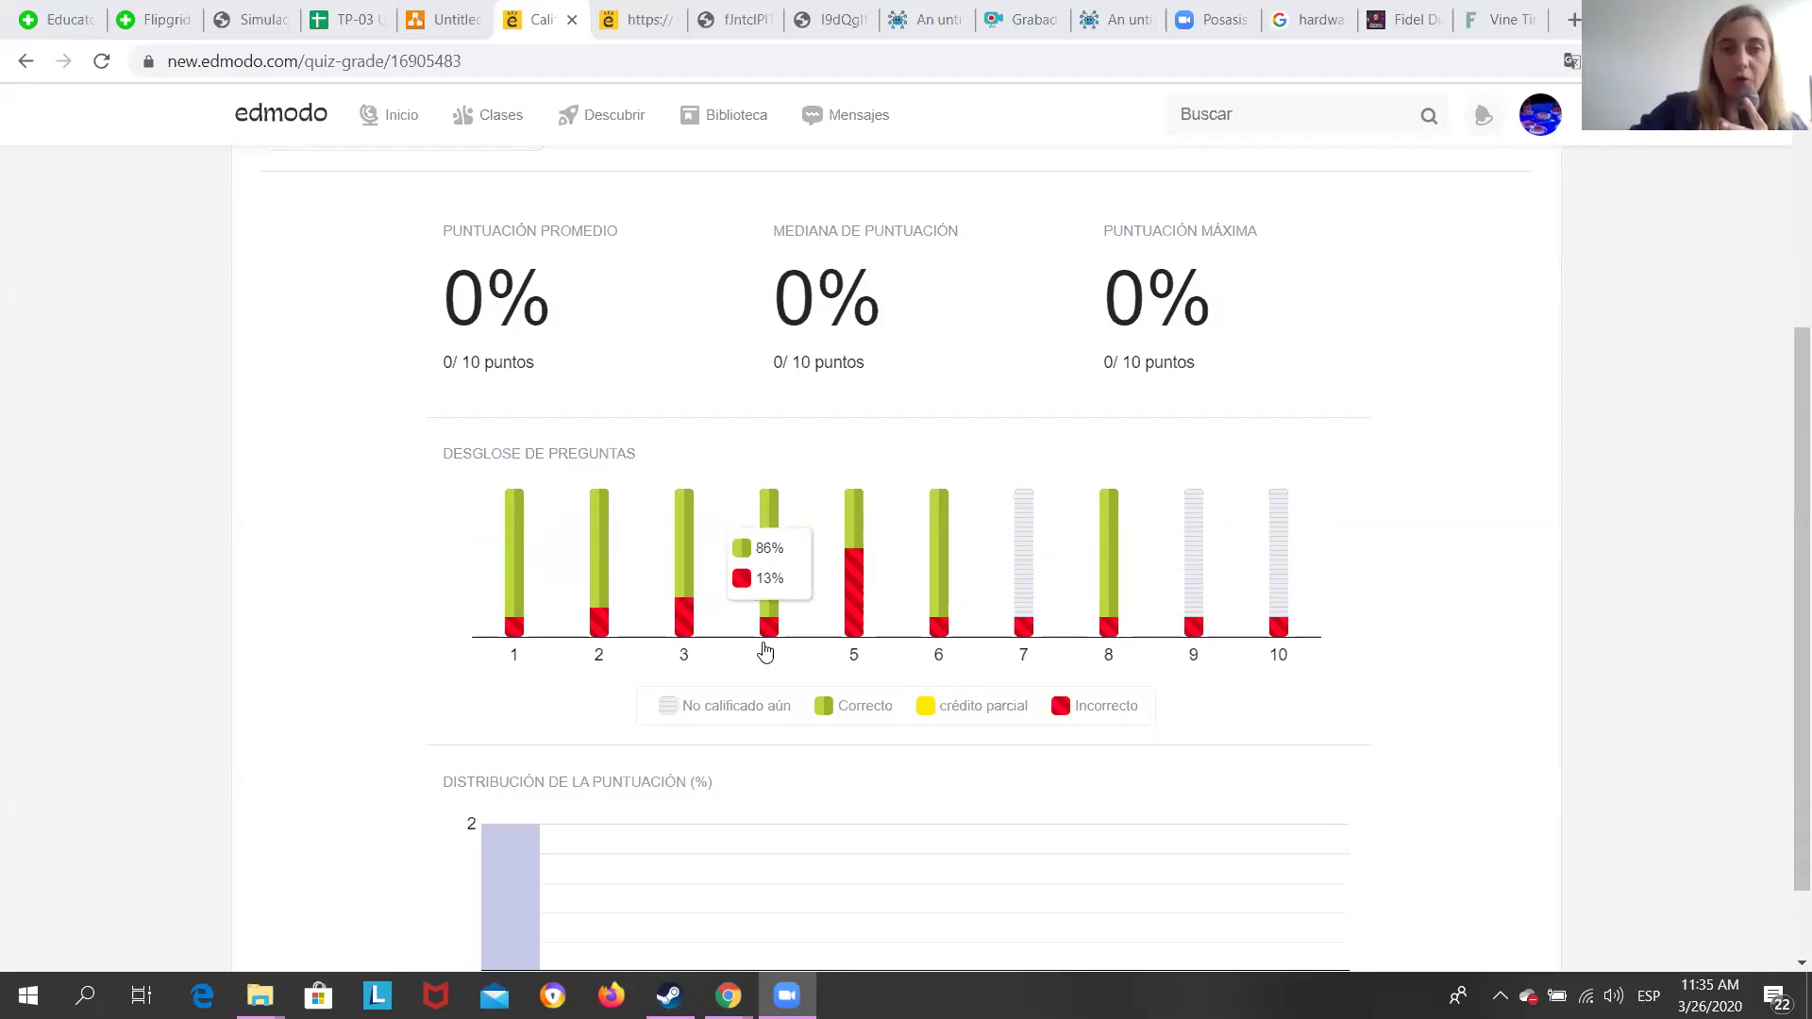
scroll(548, 717, up, 4)
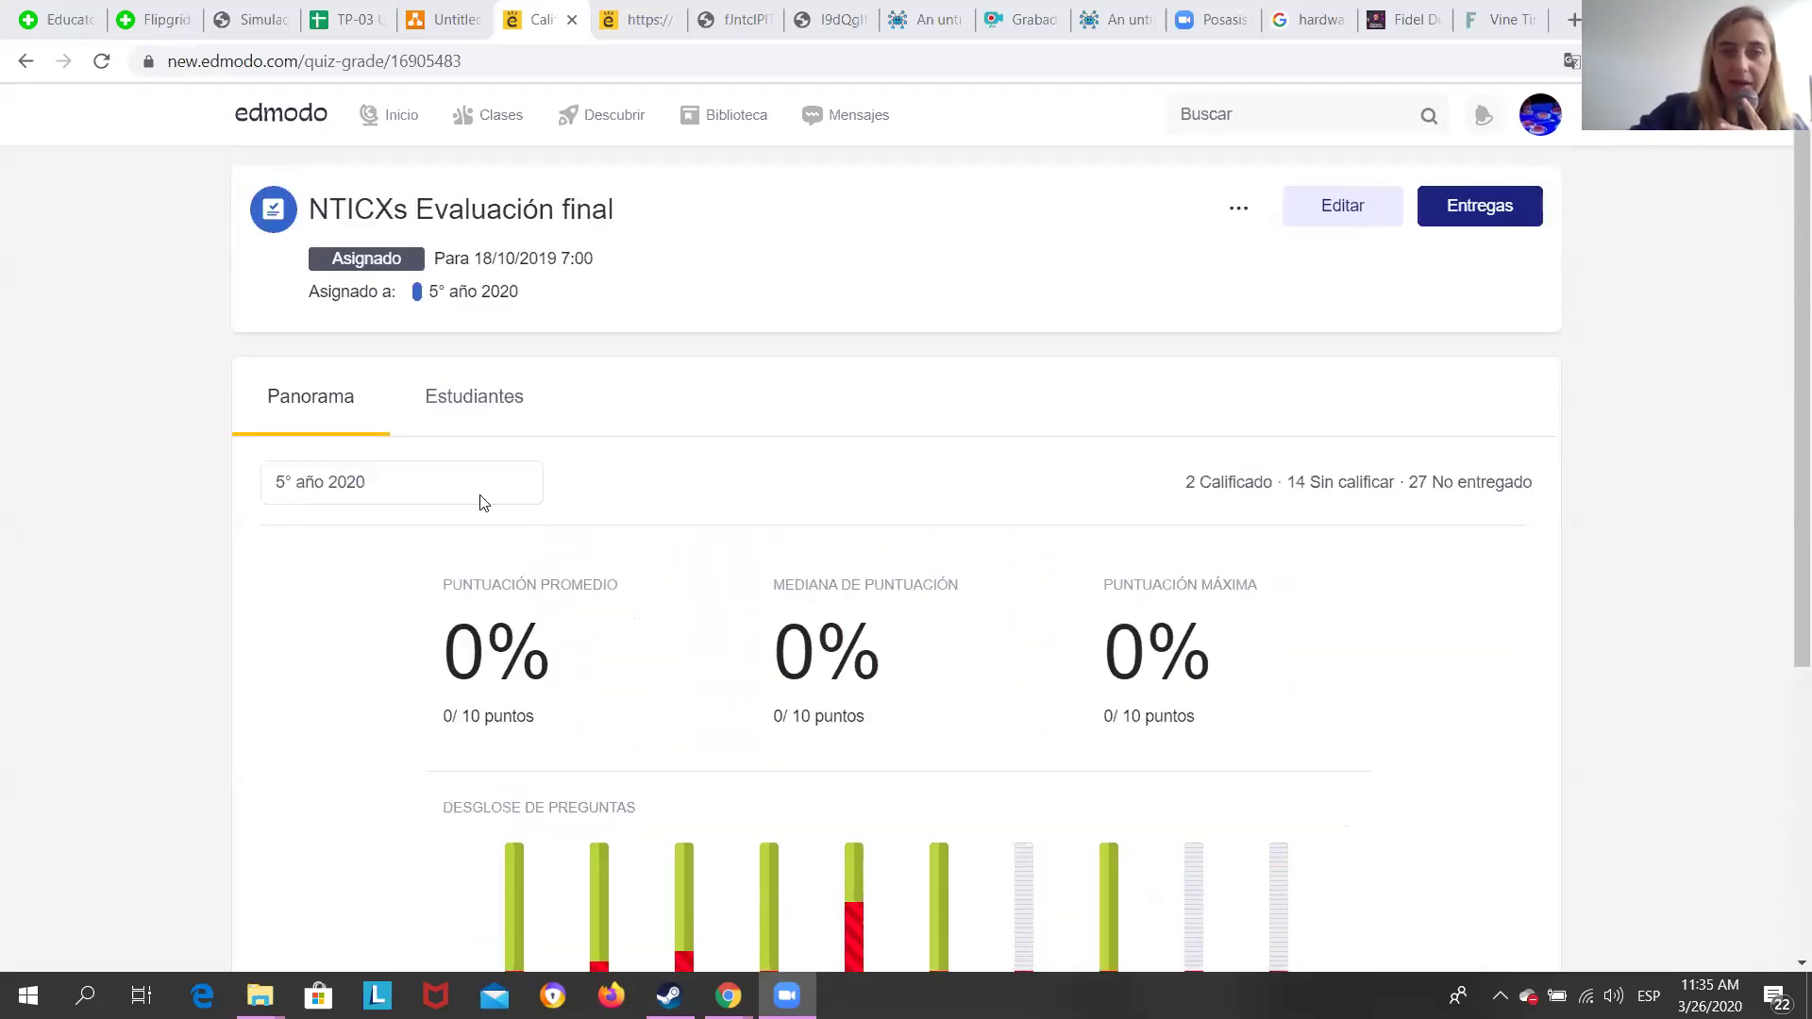
scroll(1359, 506, down, 1)
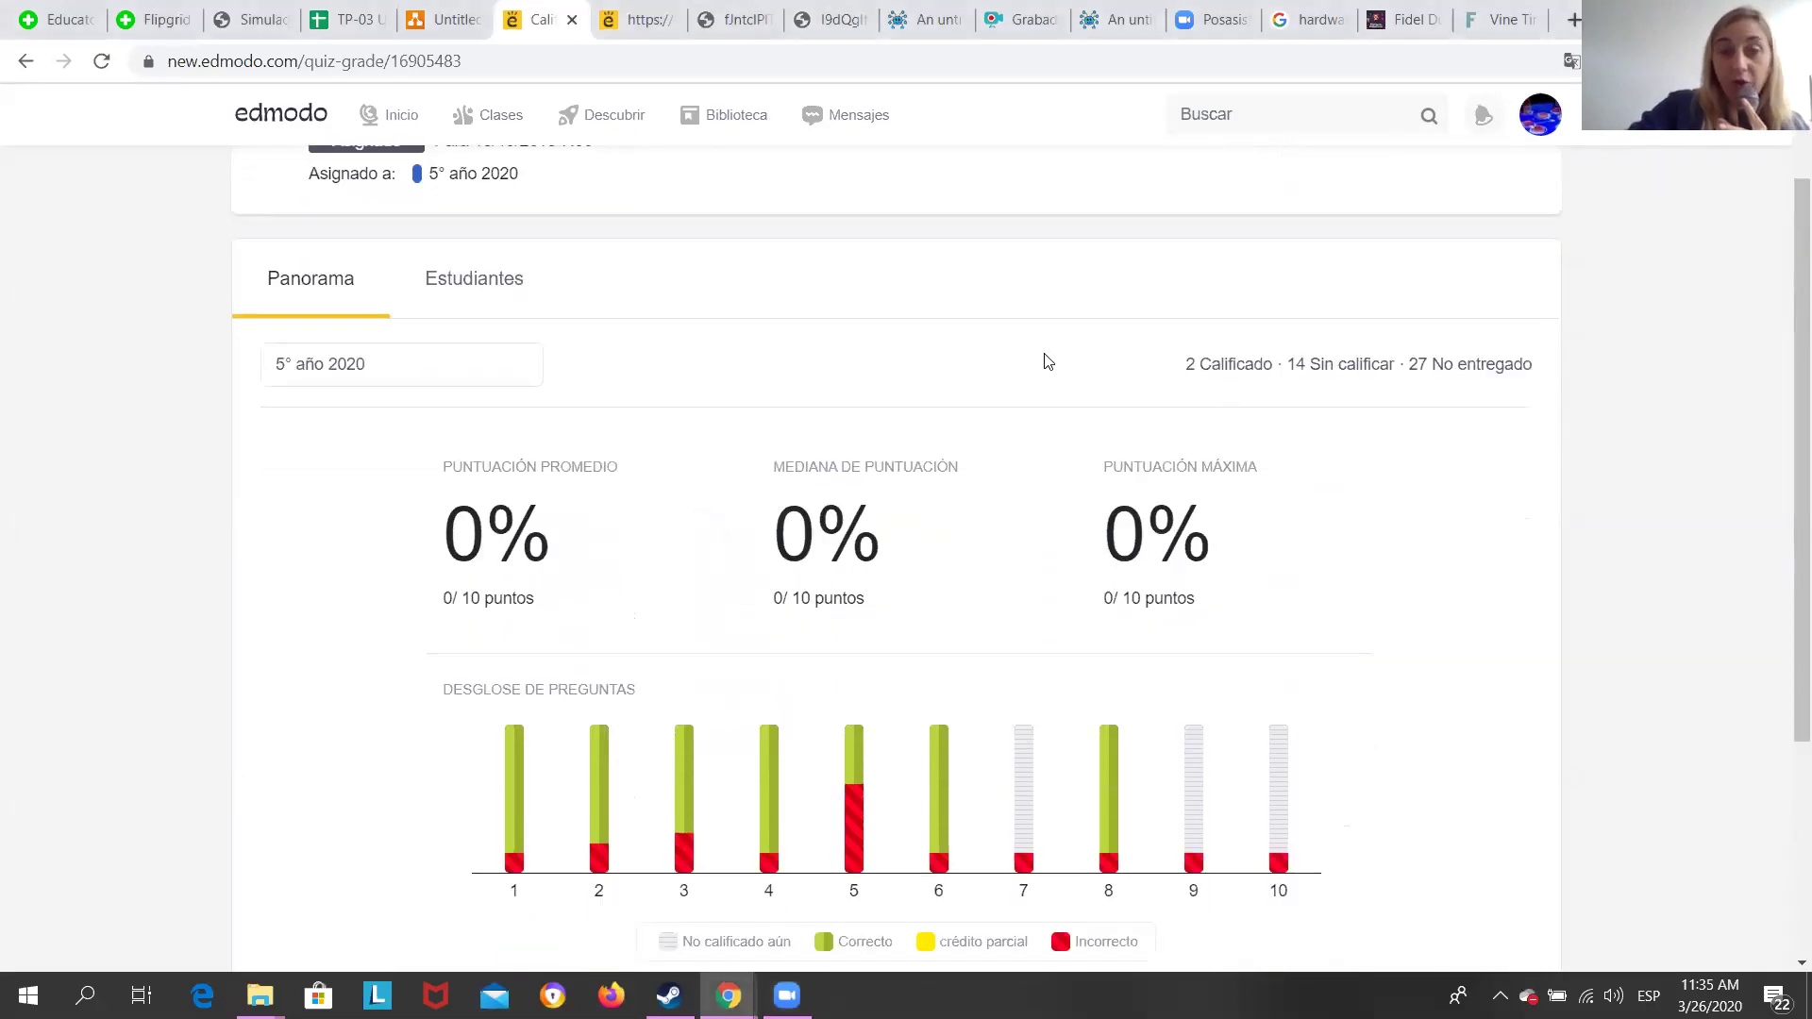
scroll(378, 614, down, 3)
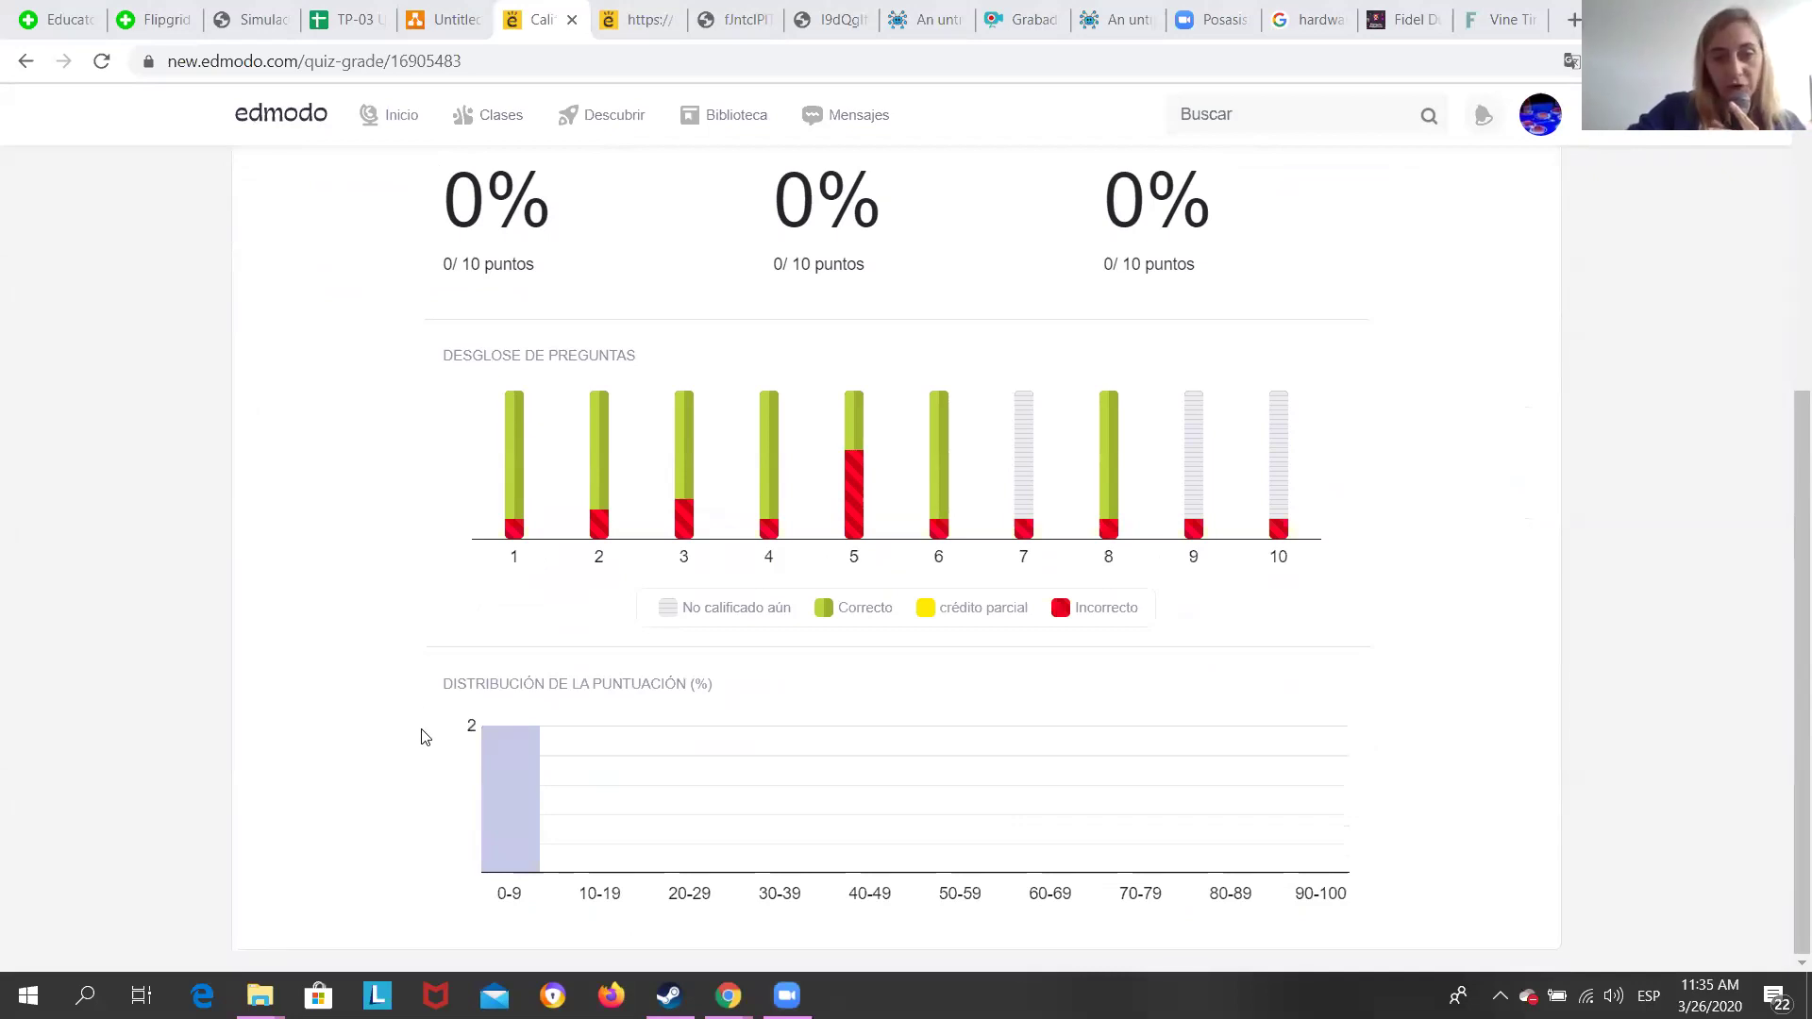
Open the quiz's student list, view the ungraded submission sent 12 October 2019 at 10:31, and examine its answer to question 1.
scroll(425, 736, up, 4)
click(494, 385)
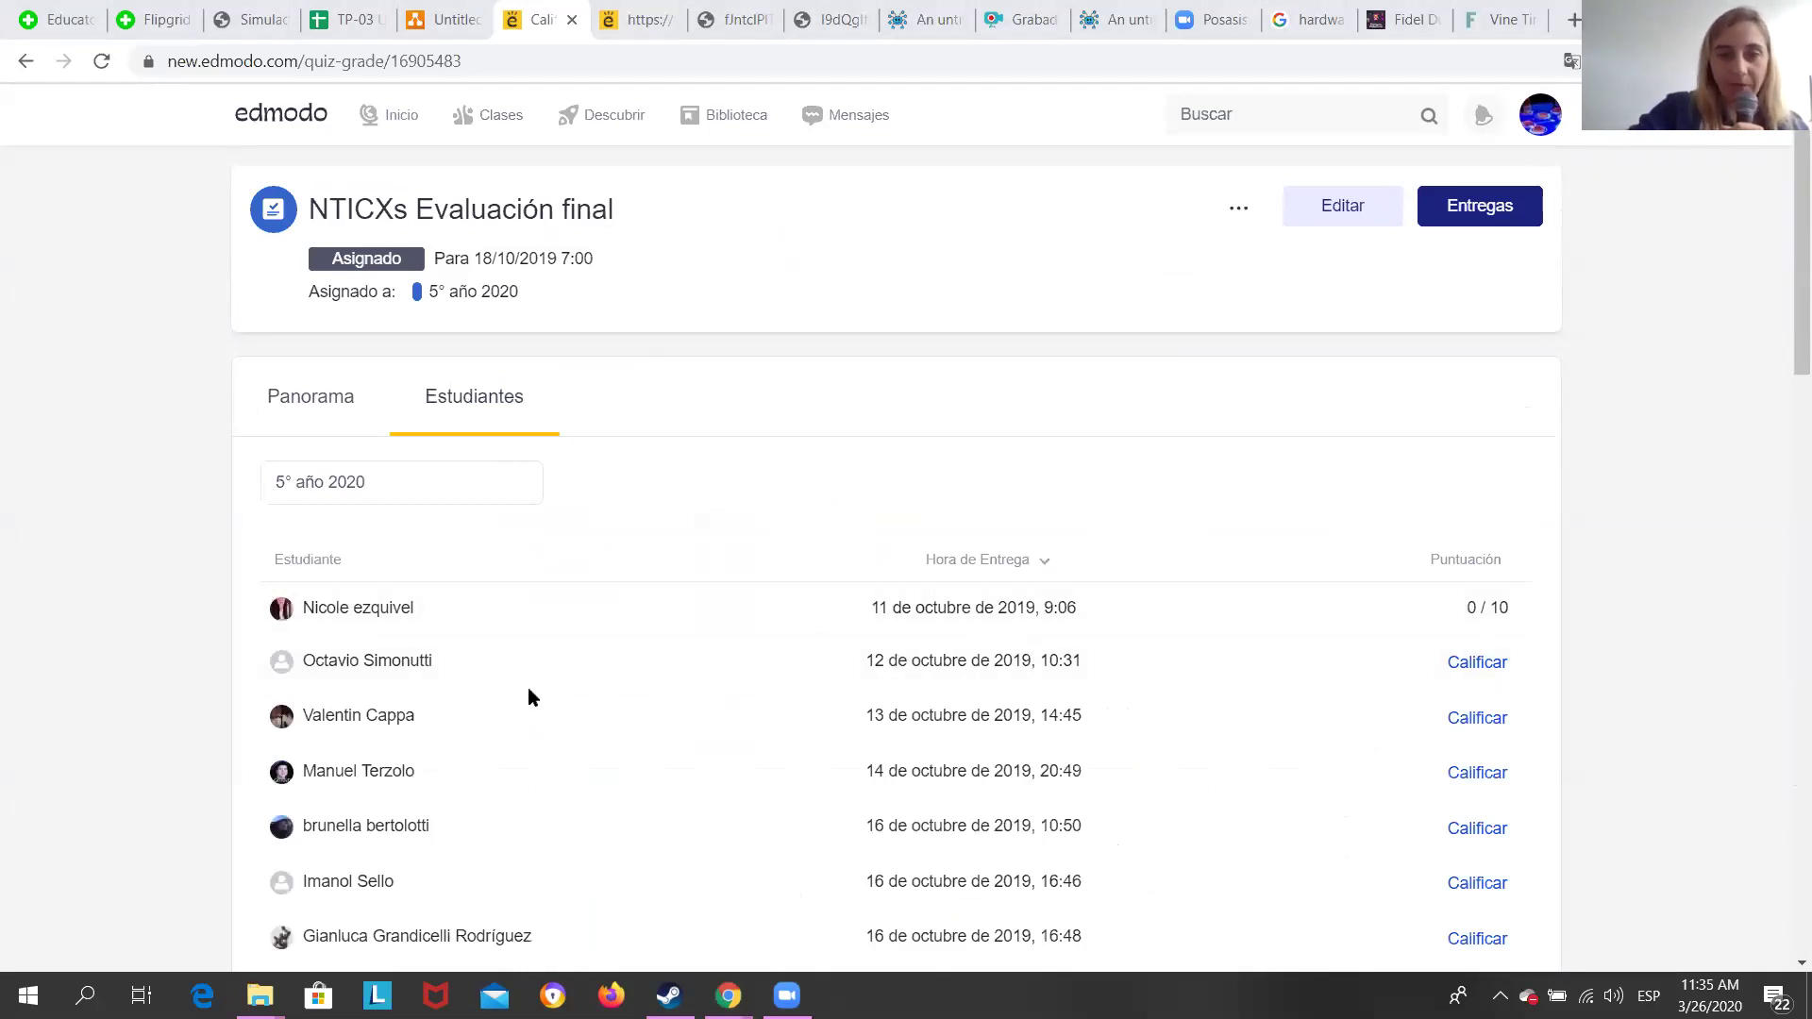
click(1484, 673)
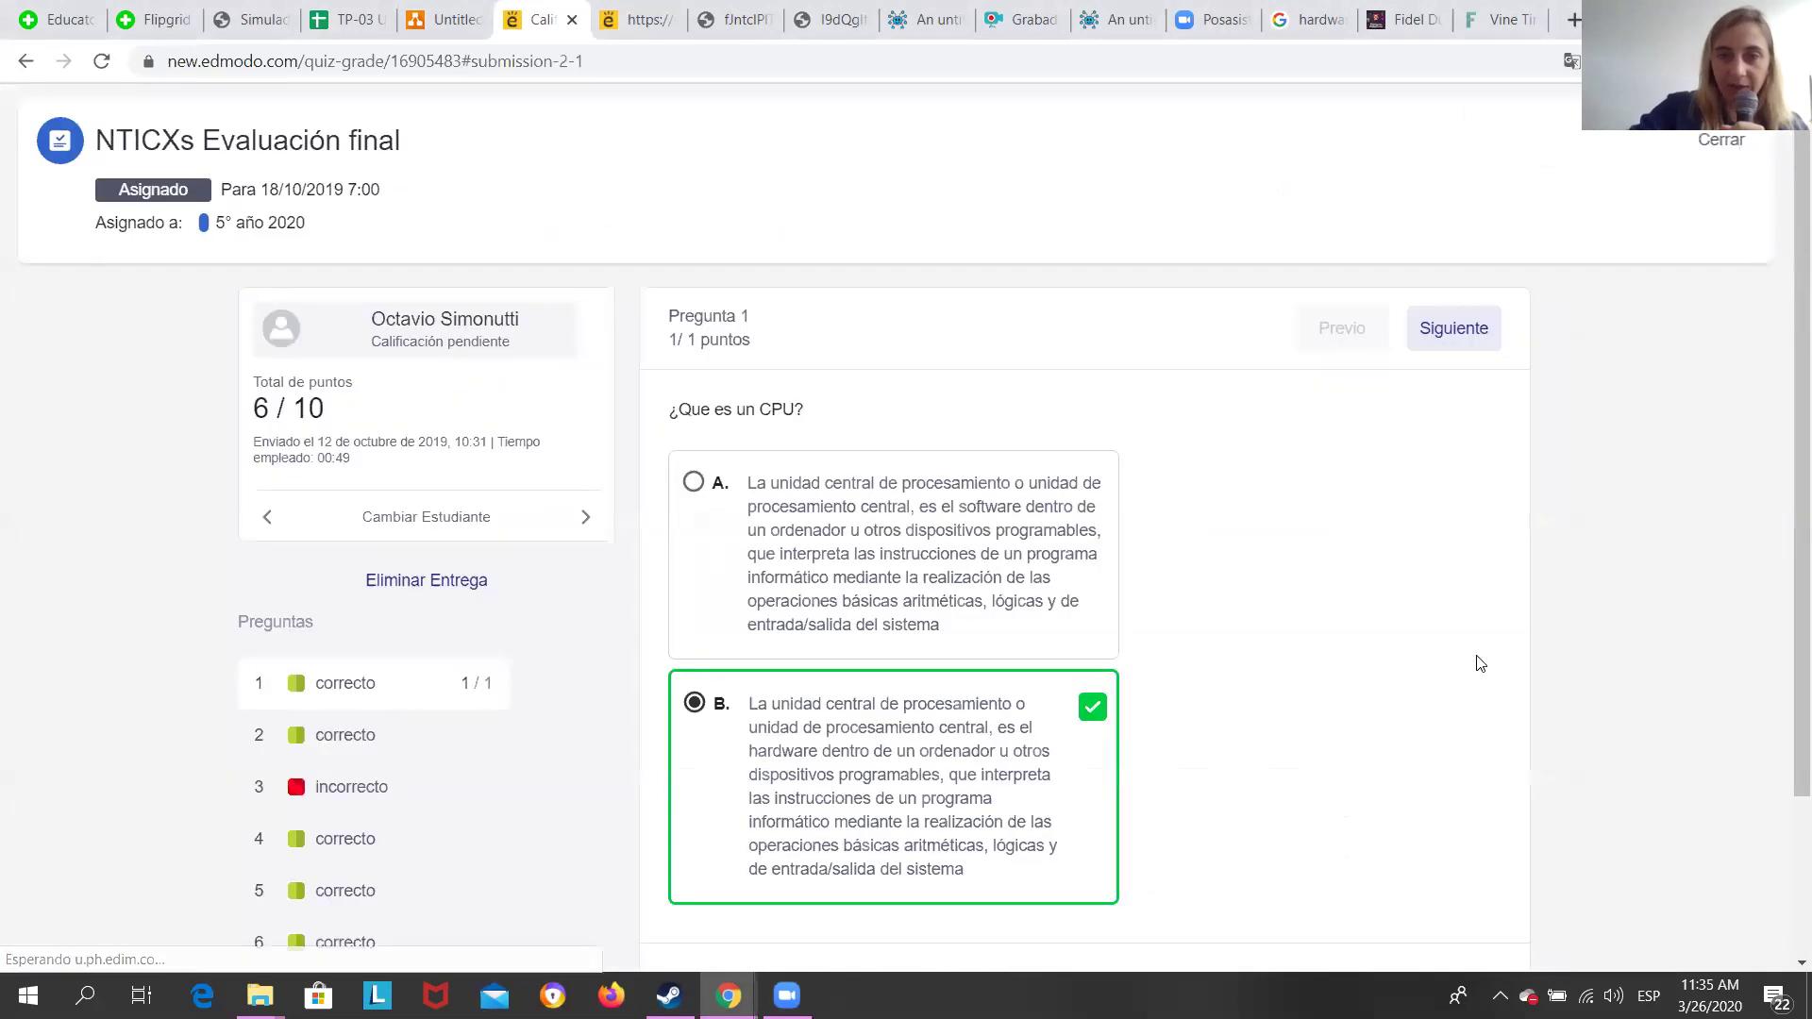
scroll(1180, 575, down, 3)
scroll(1180, 576, up, 2)
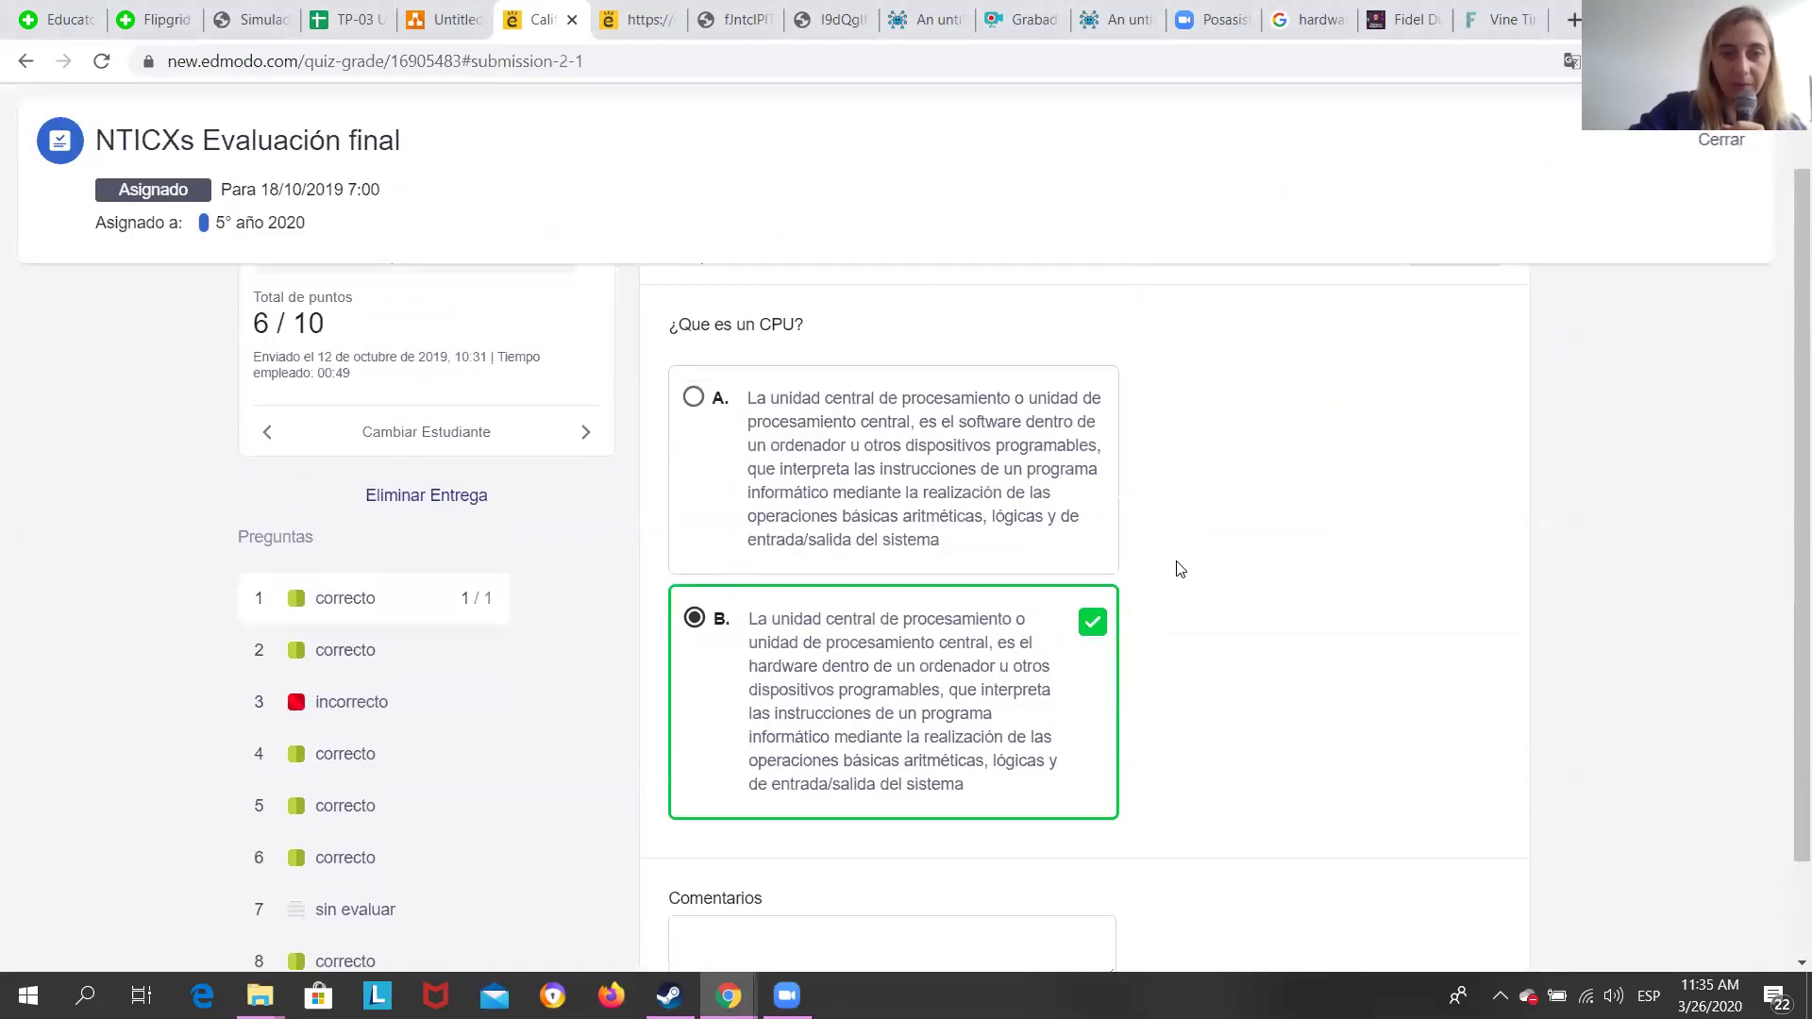
scroll(944, 566, up, 1)
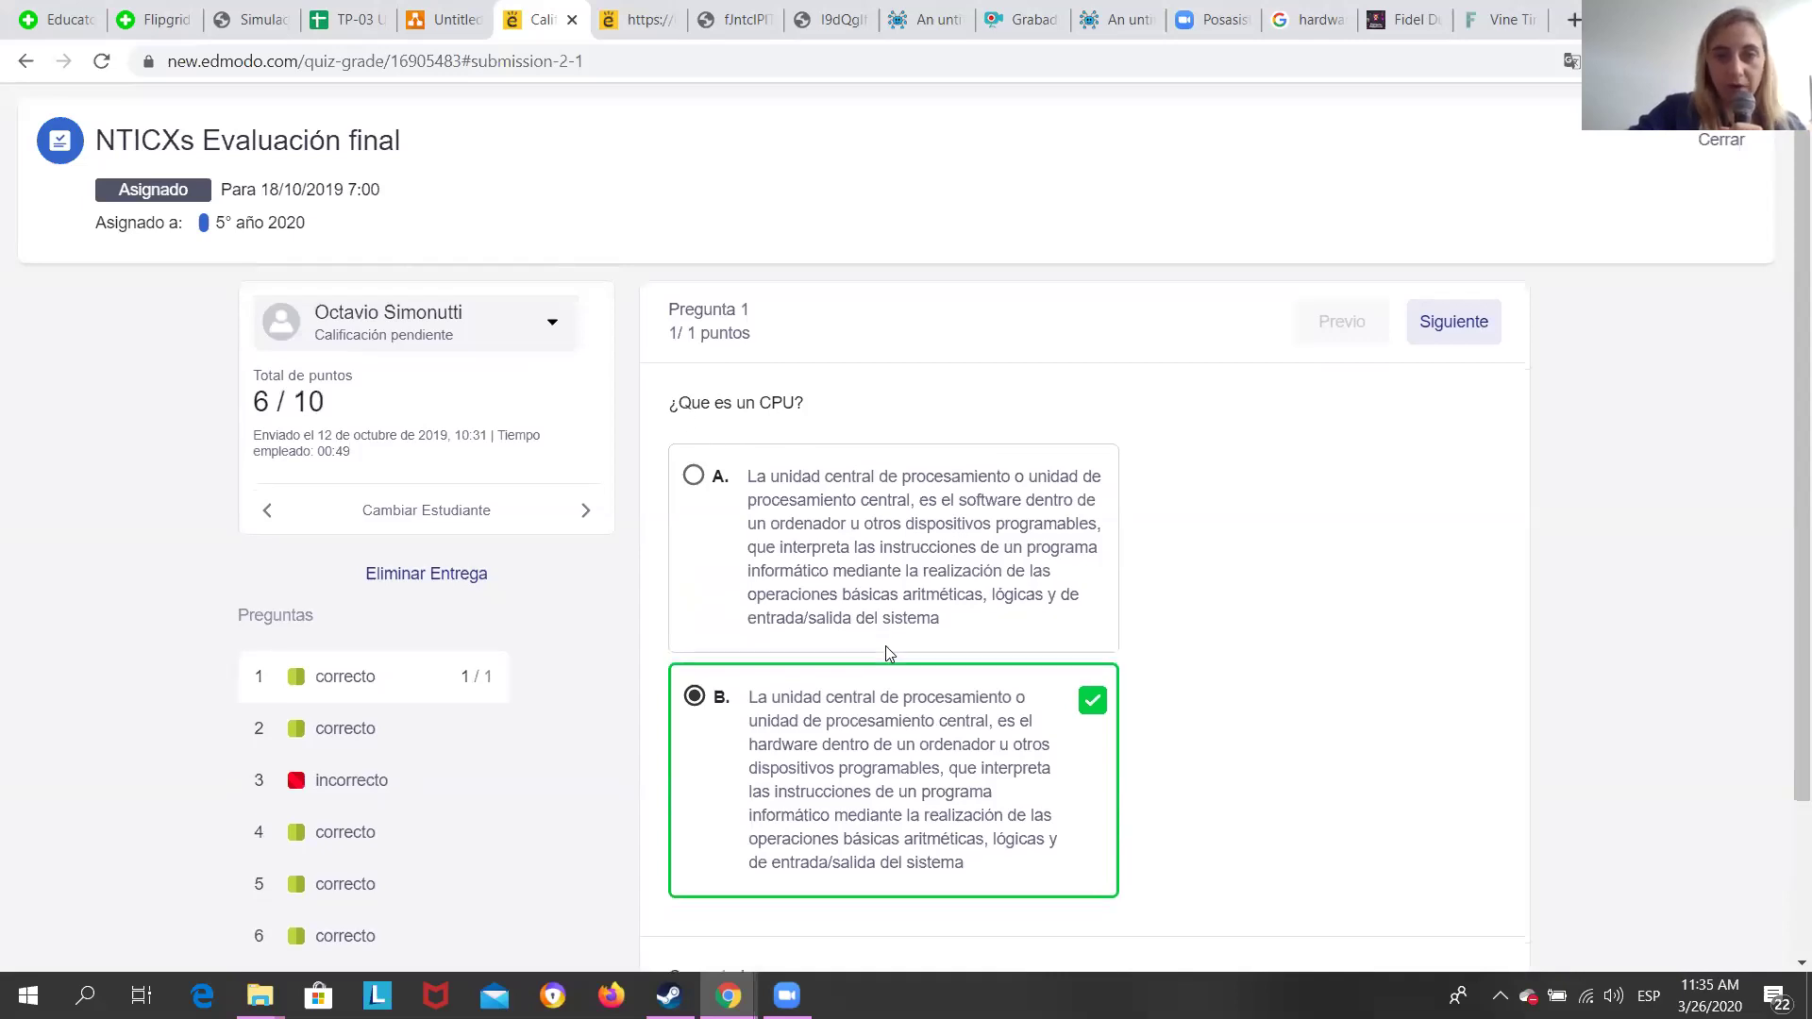
scroll(868, 651, down, 2)
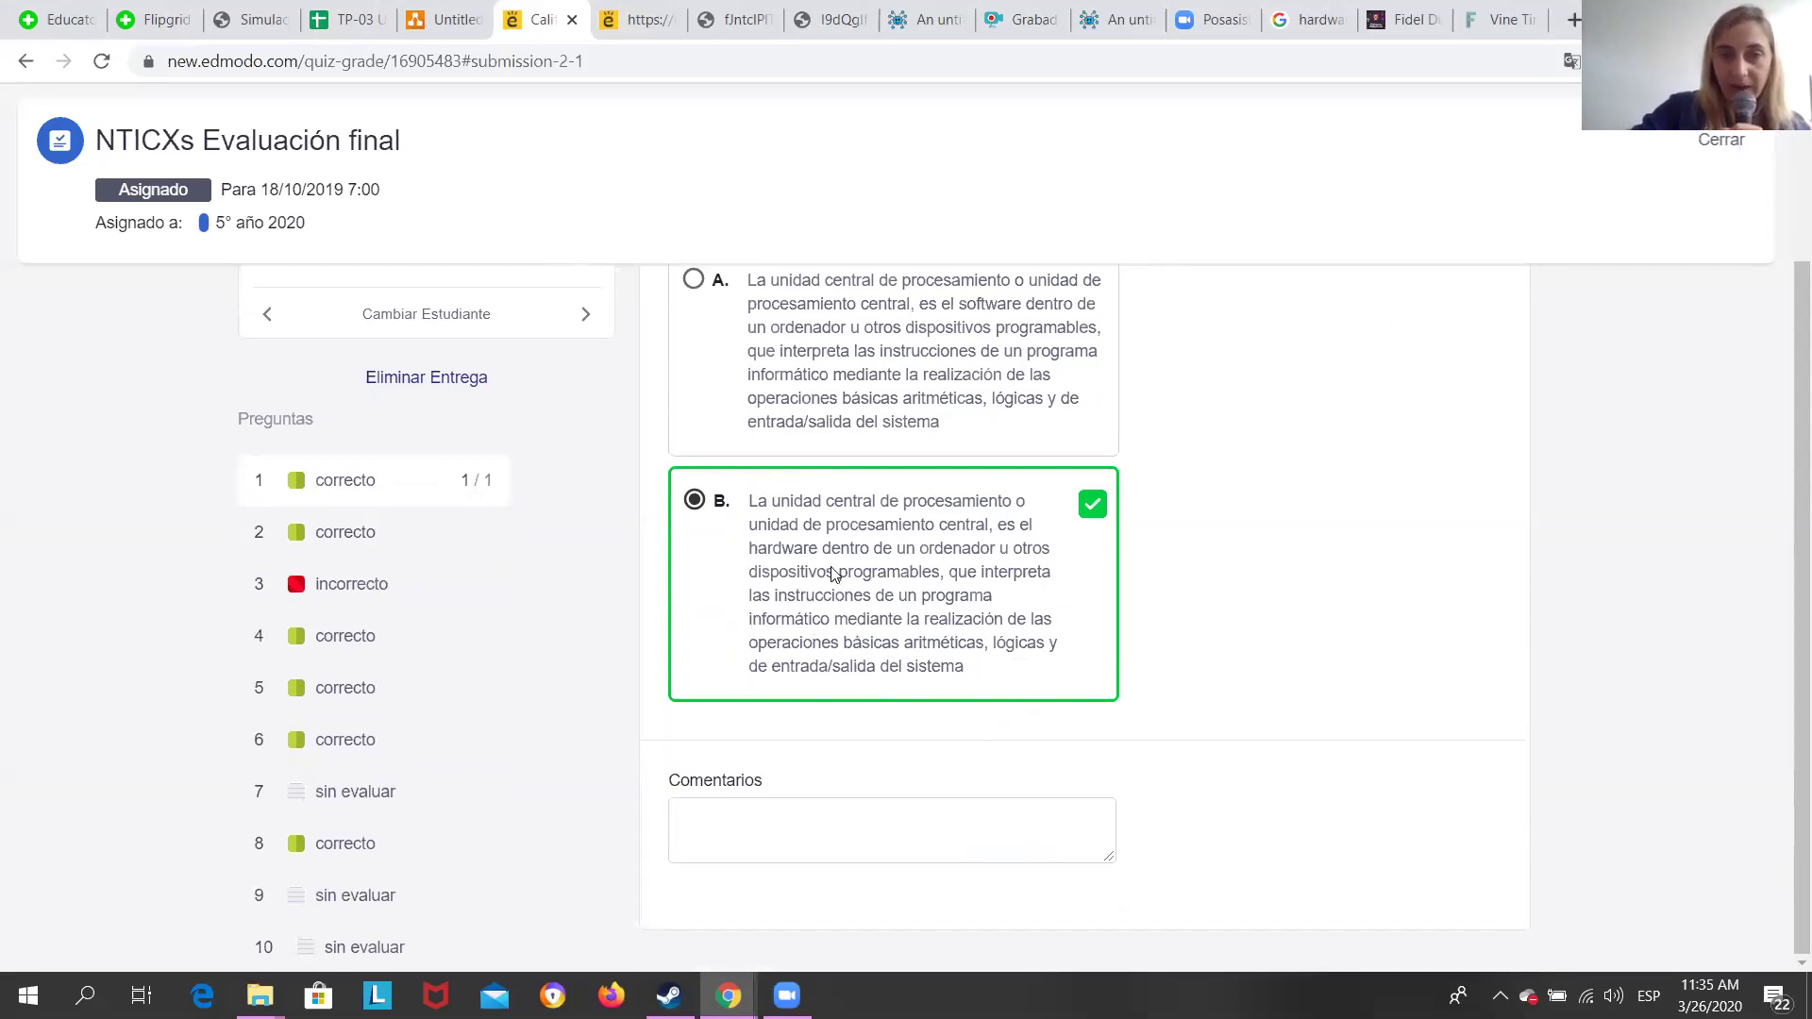
scroll(859, 573, up, 1)
scroll(859, 578, down, 1)
scroll(181, 499, up, 1)
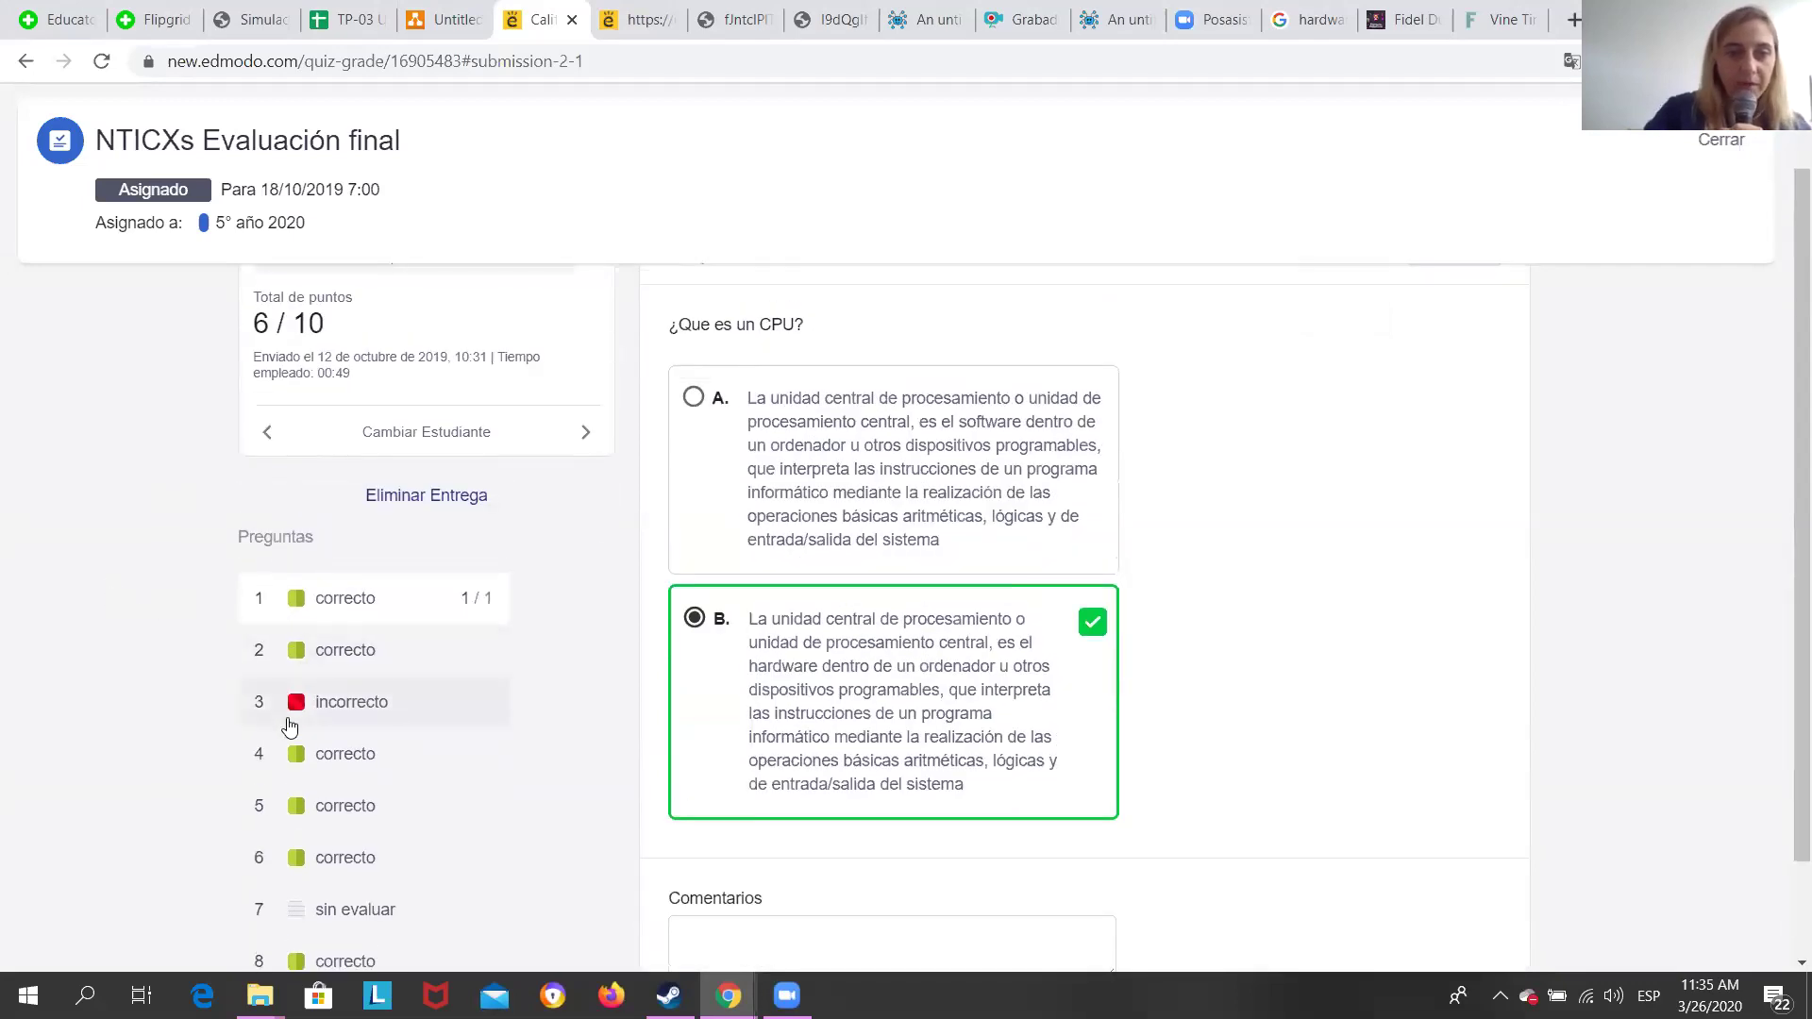
View question 3 of the submission, "¿Que es un malware?", and compare the student's choice with the right option.
scroll(394, 694, up, 5)
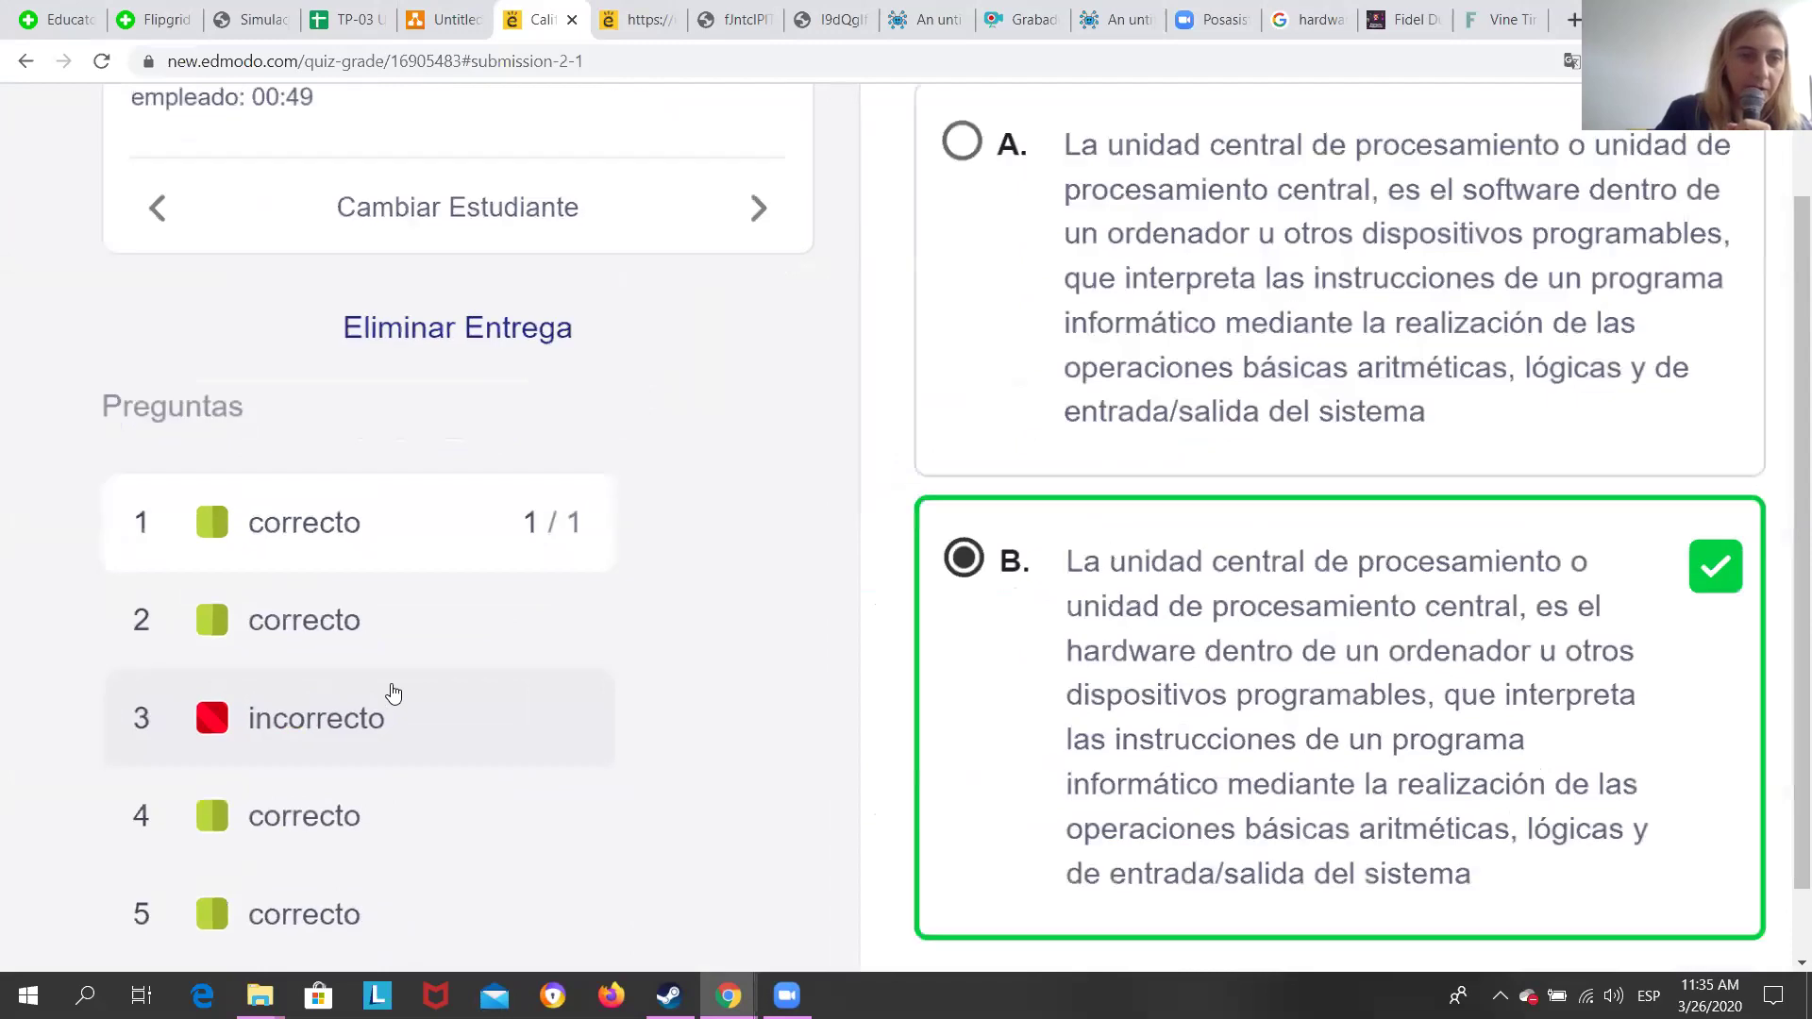
key(ctrl+minus)
key(ctrl+minus)
key(ctrl+minus)
key(ctrl+minus)
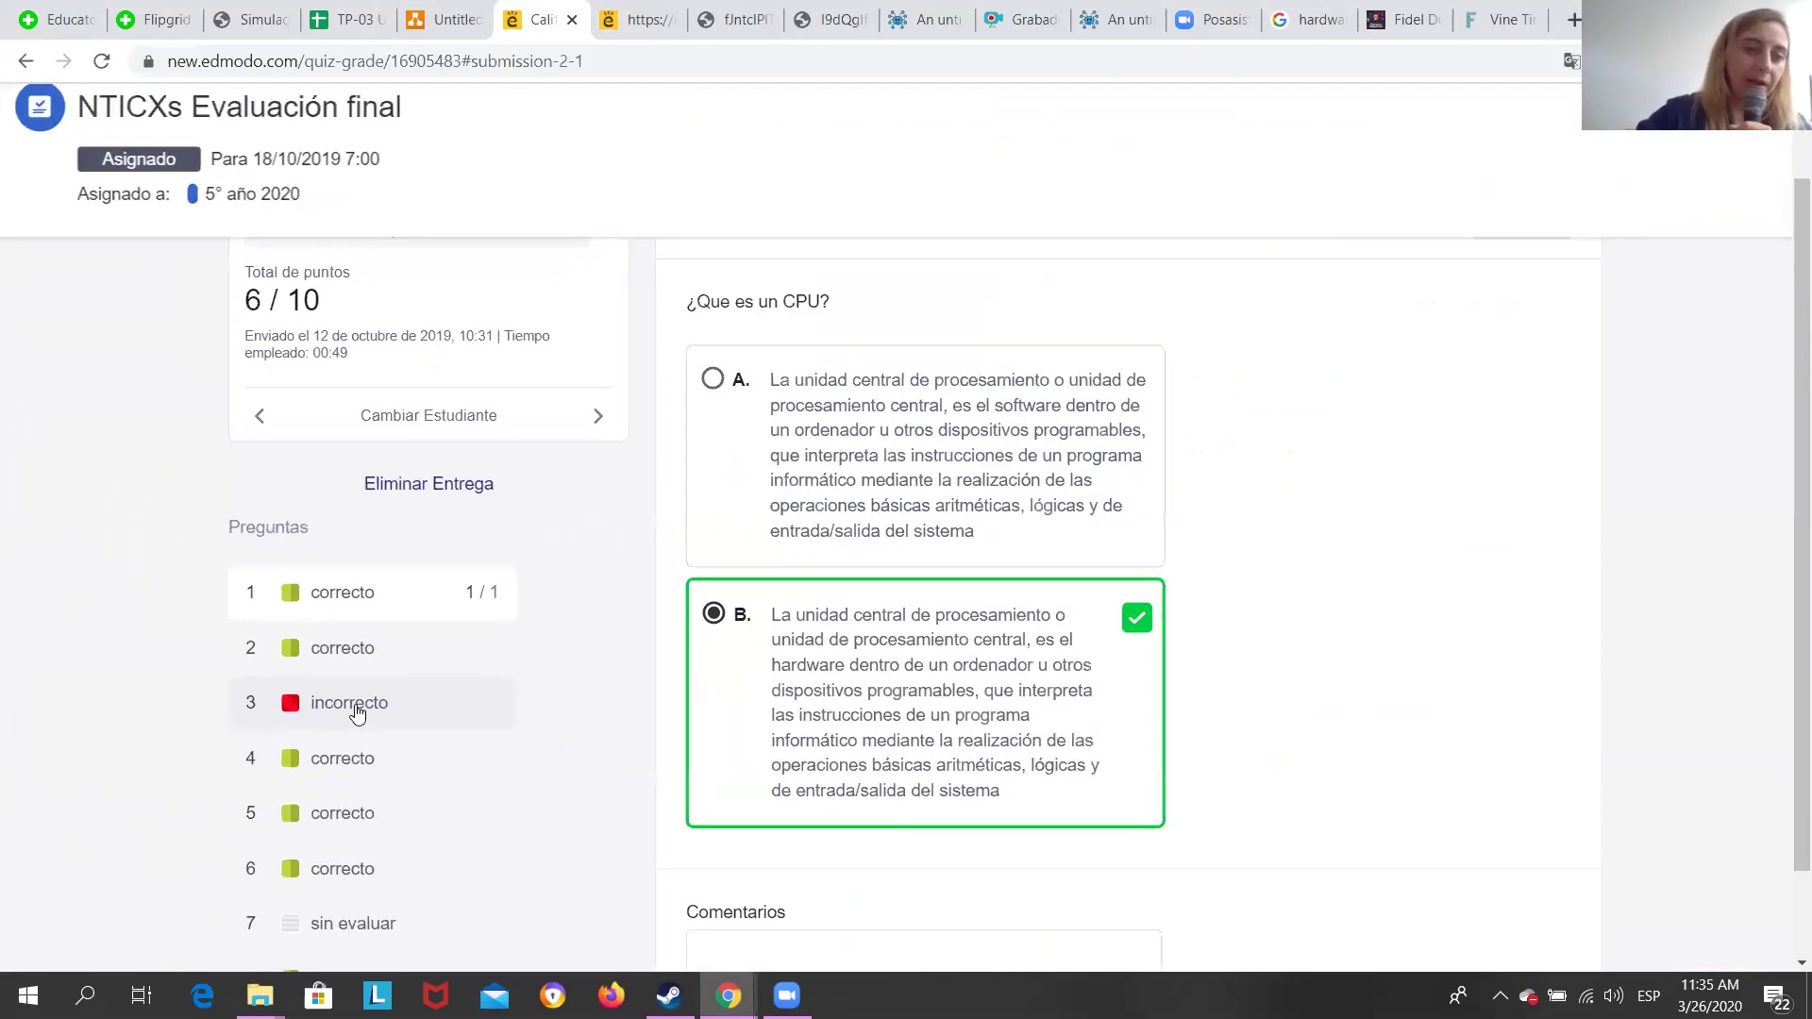
click(360, 720)
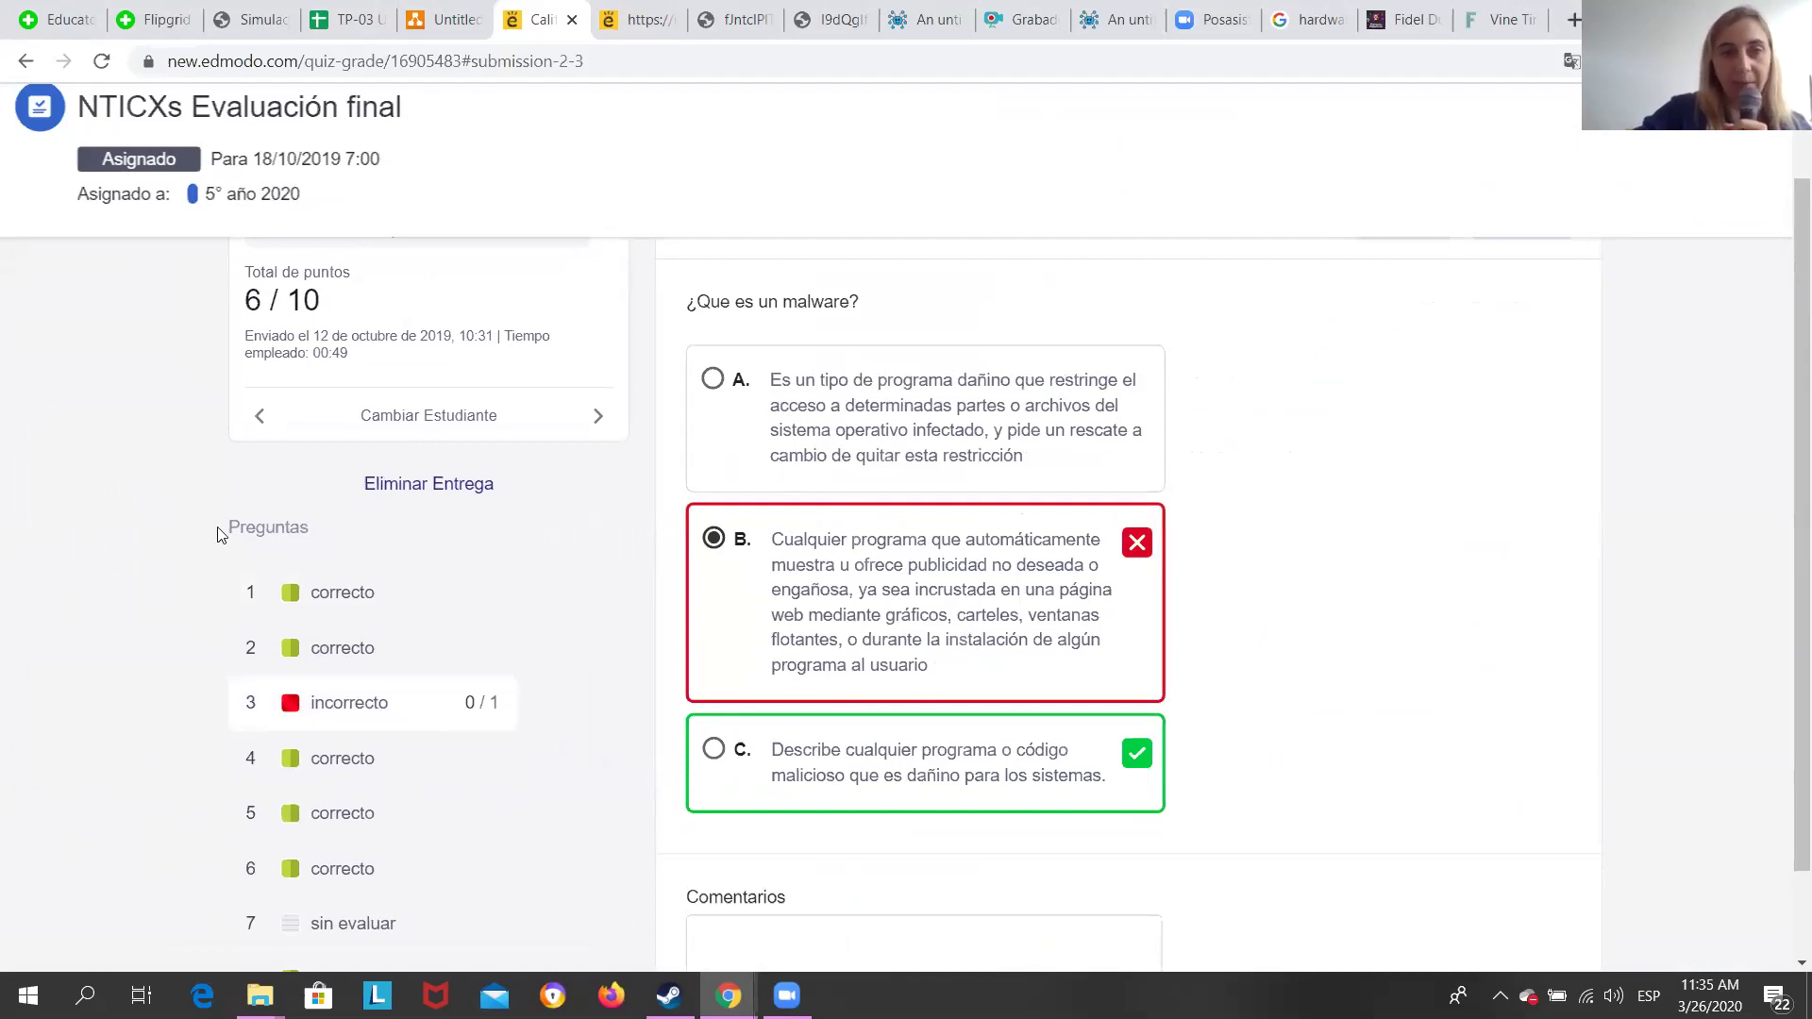
scroll(579, 601, down, 2)
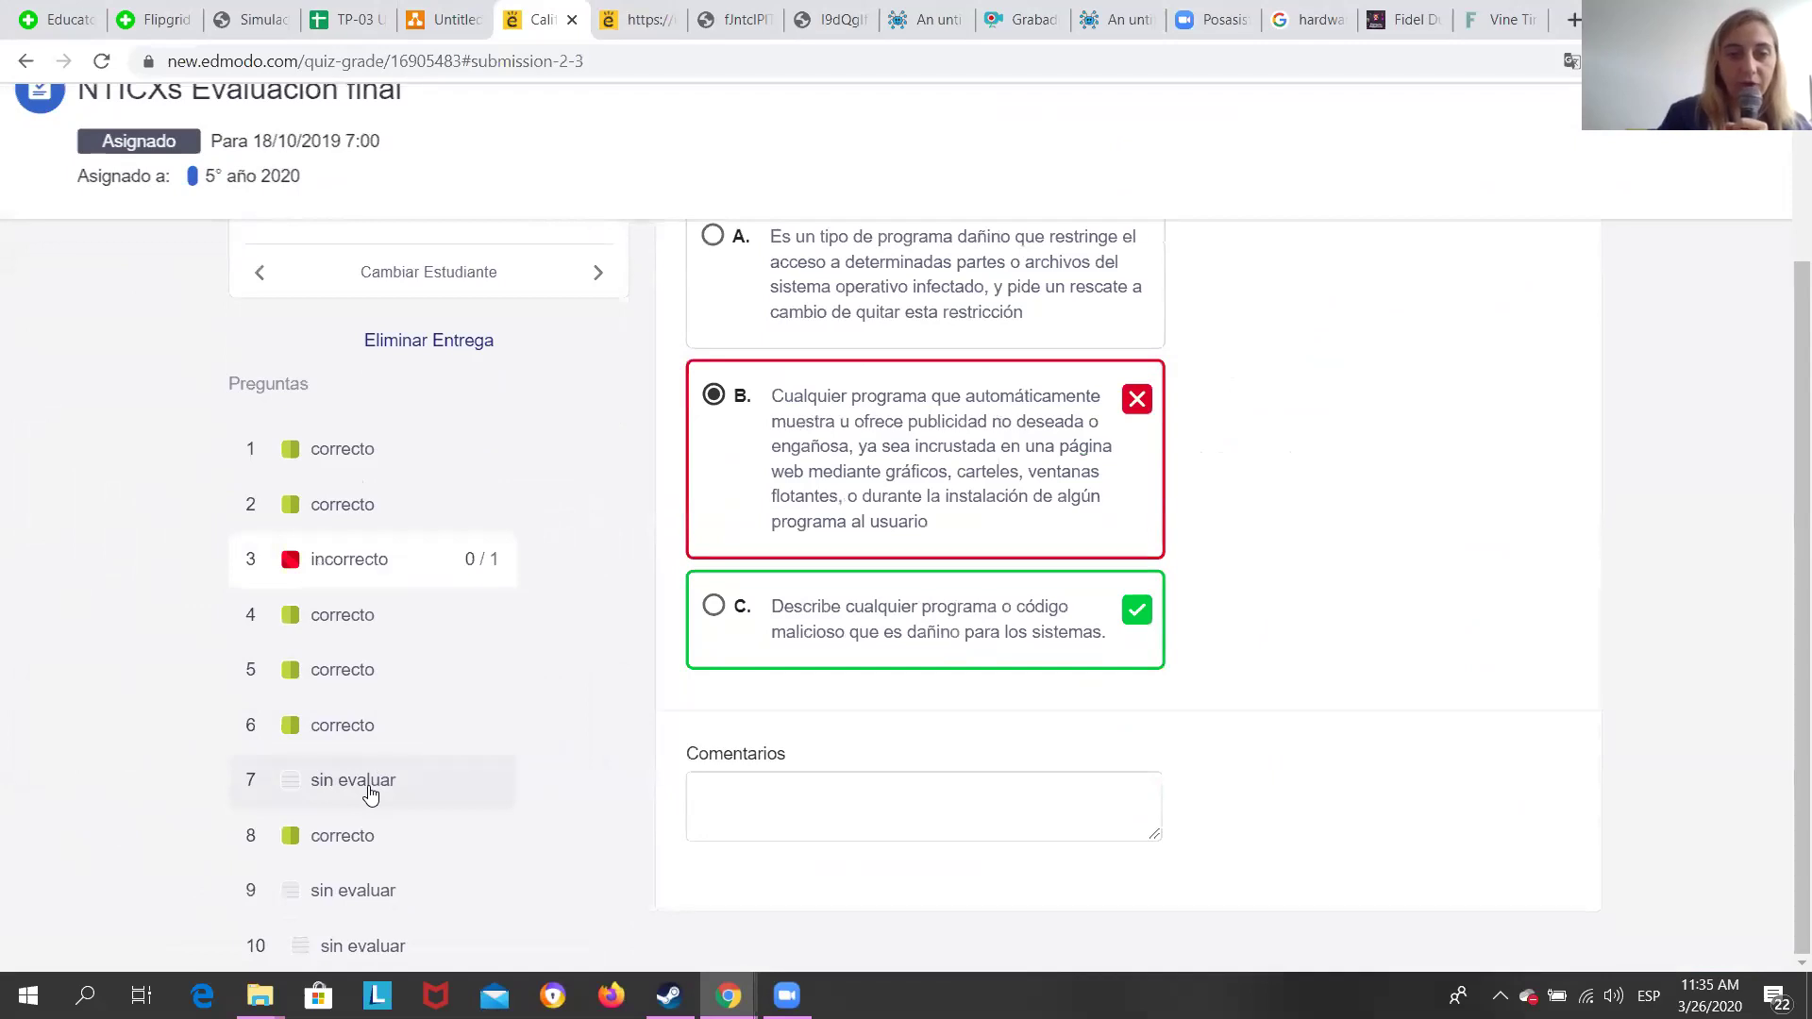
Open the ungraded question 7, "¿Que es HTML5?", and read the student's written answer.
scroll(369, 795, up, 5)
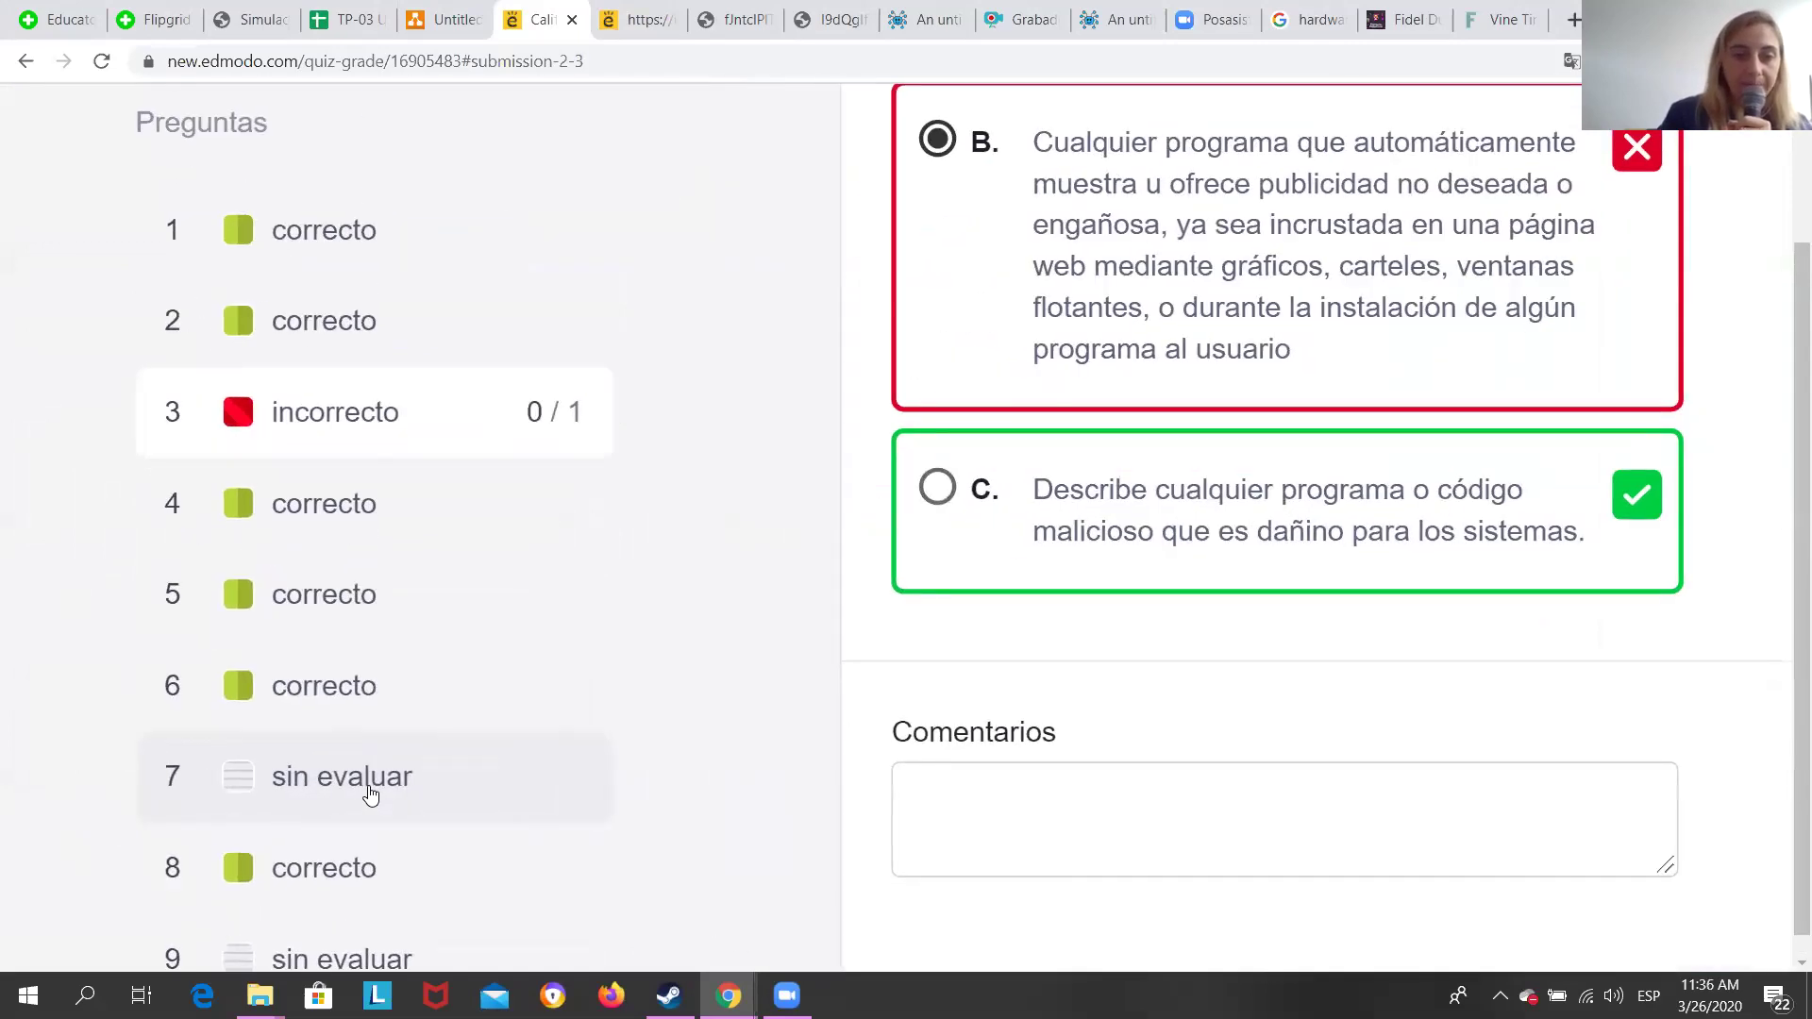
click(369, 789)
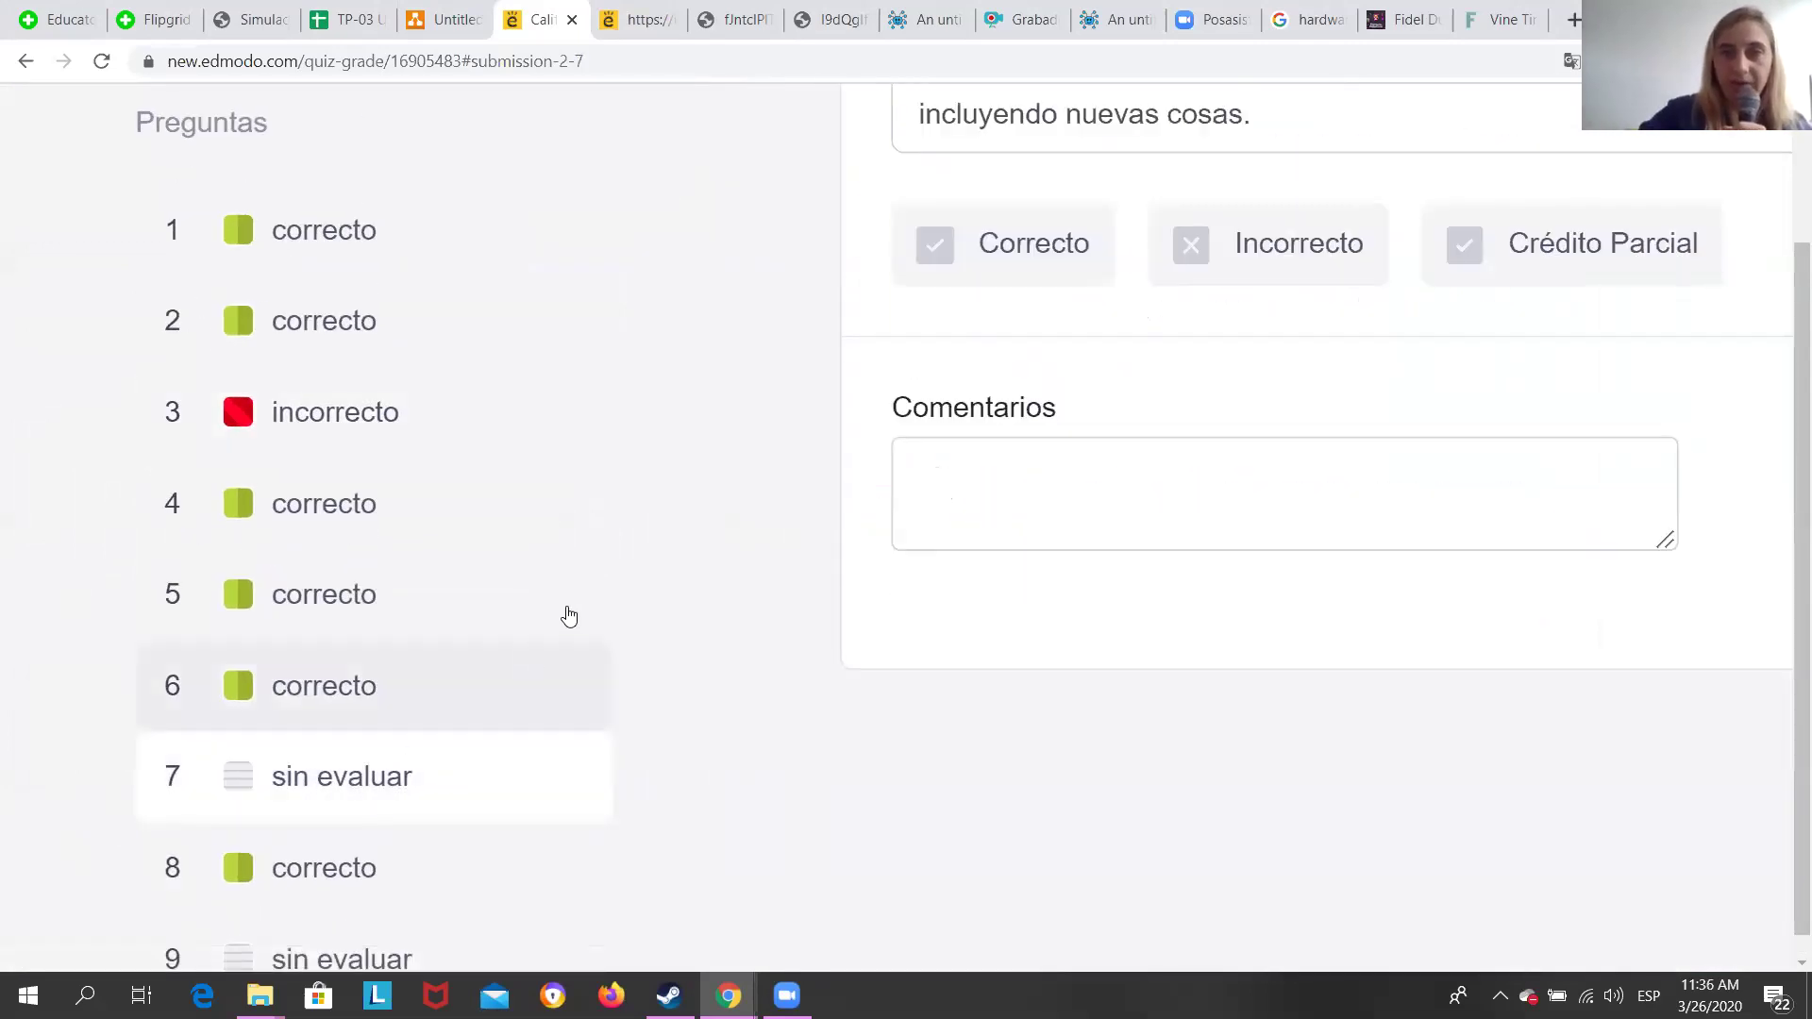
scroll(582, 605, down, 5)
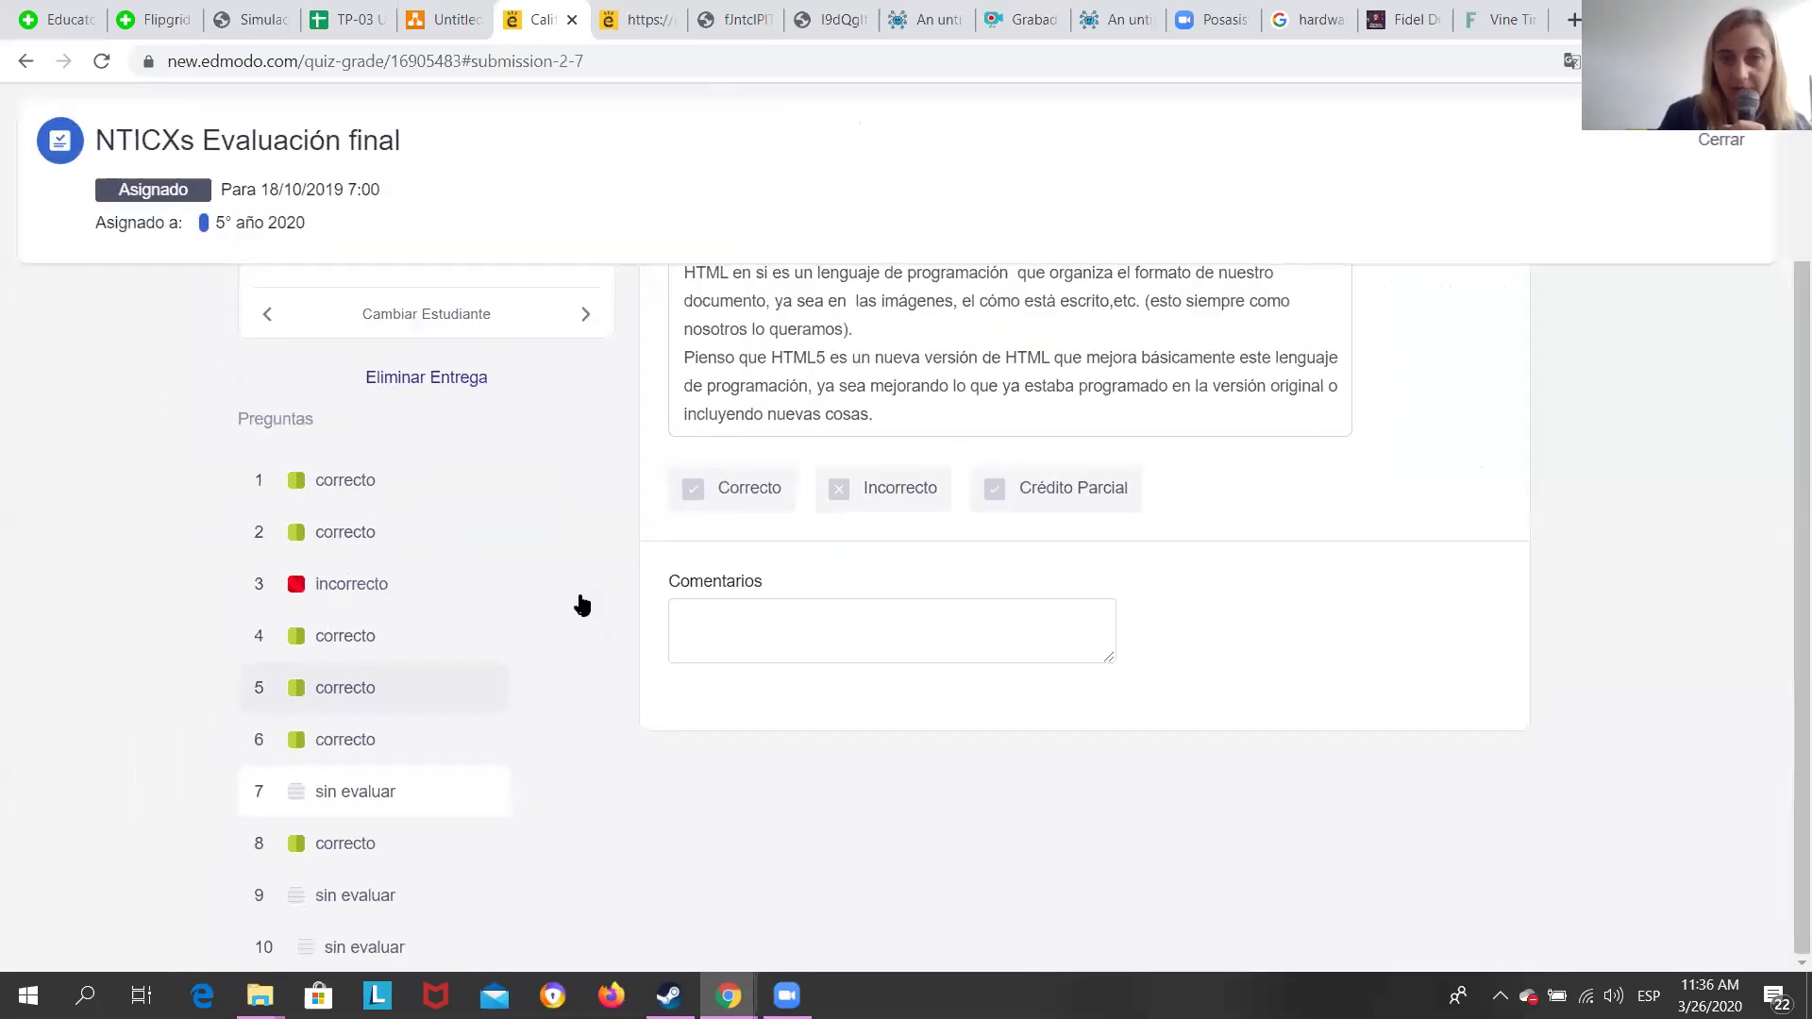
scroll(583, 605, up, 2)
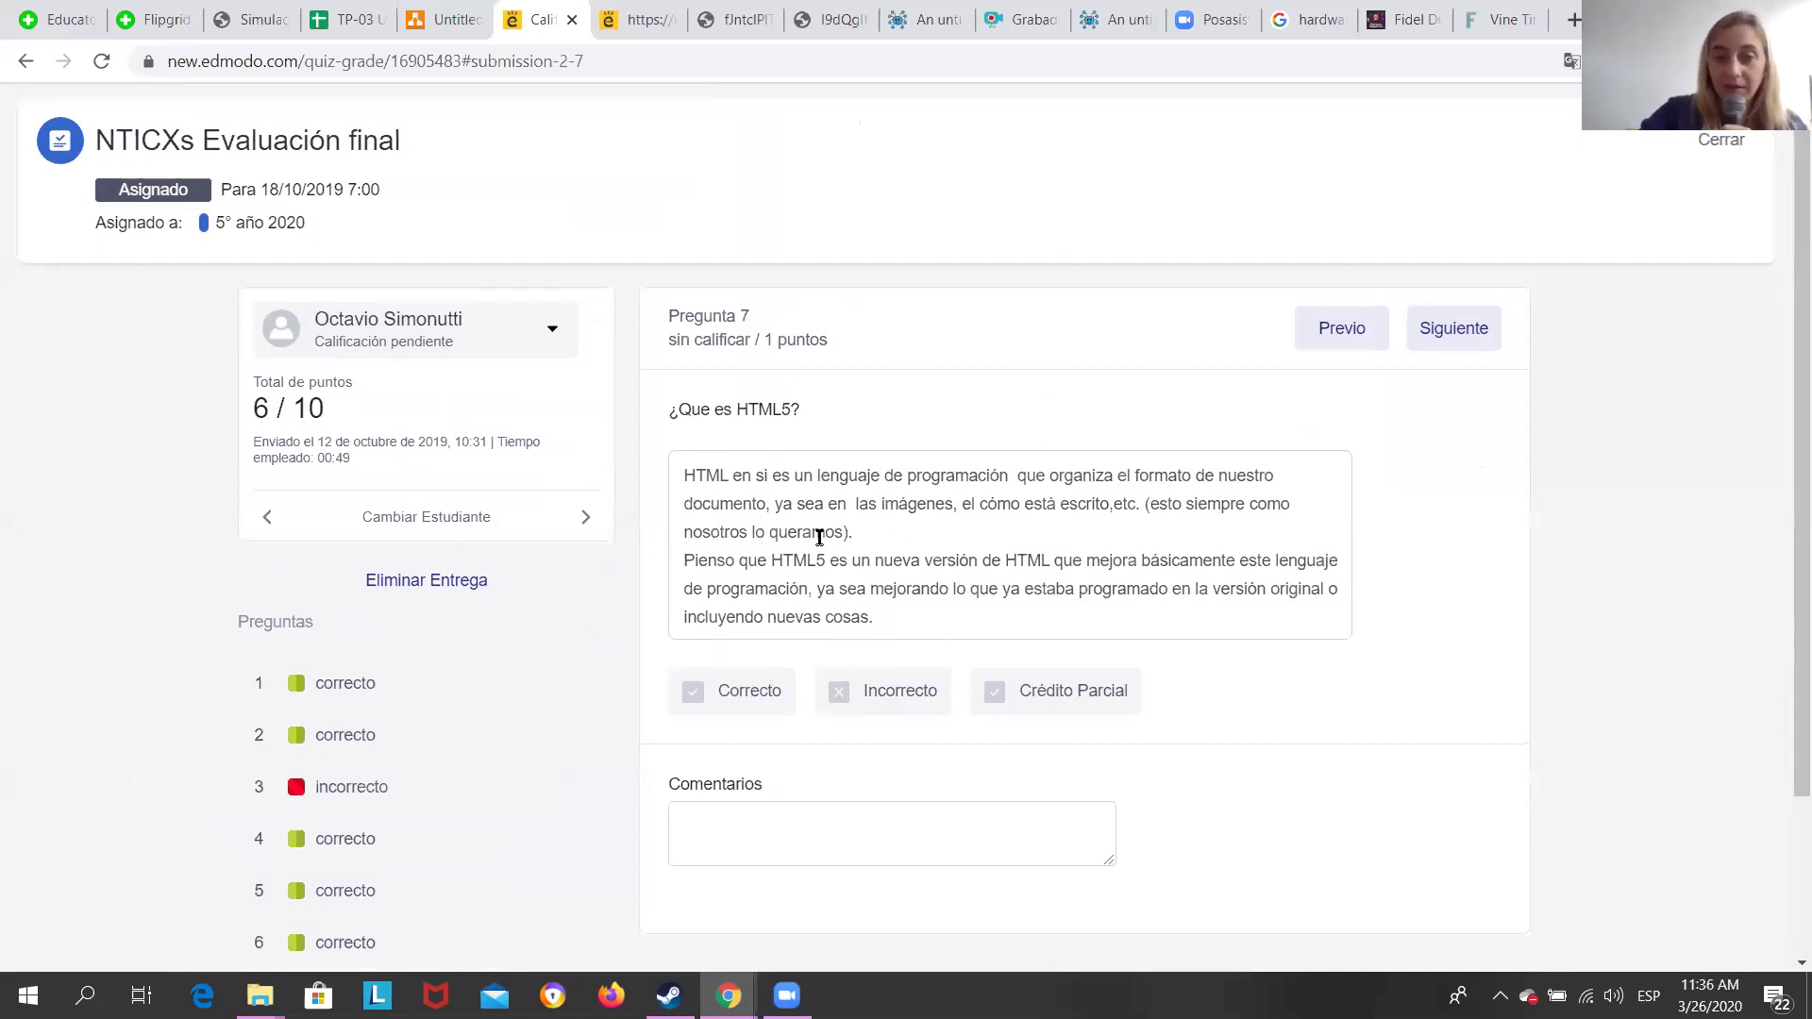
Try the Correcto and Incorrecto marks on the question 7 answer, and award it partial credit of 0.5 points.
click(700, 699)
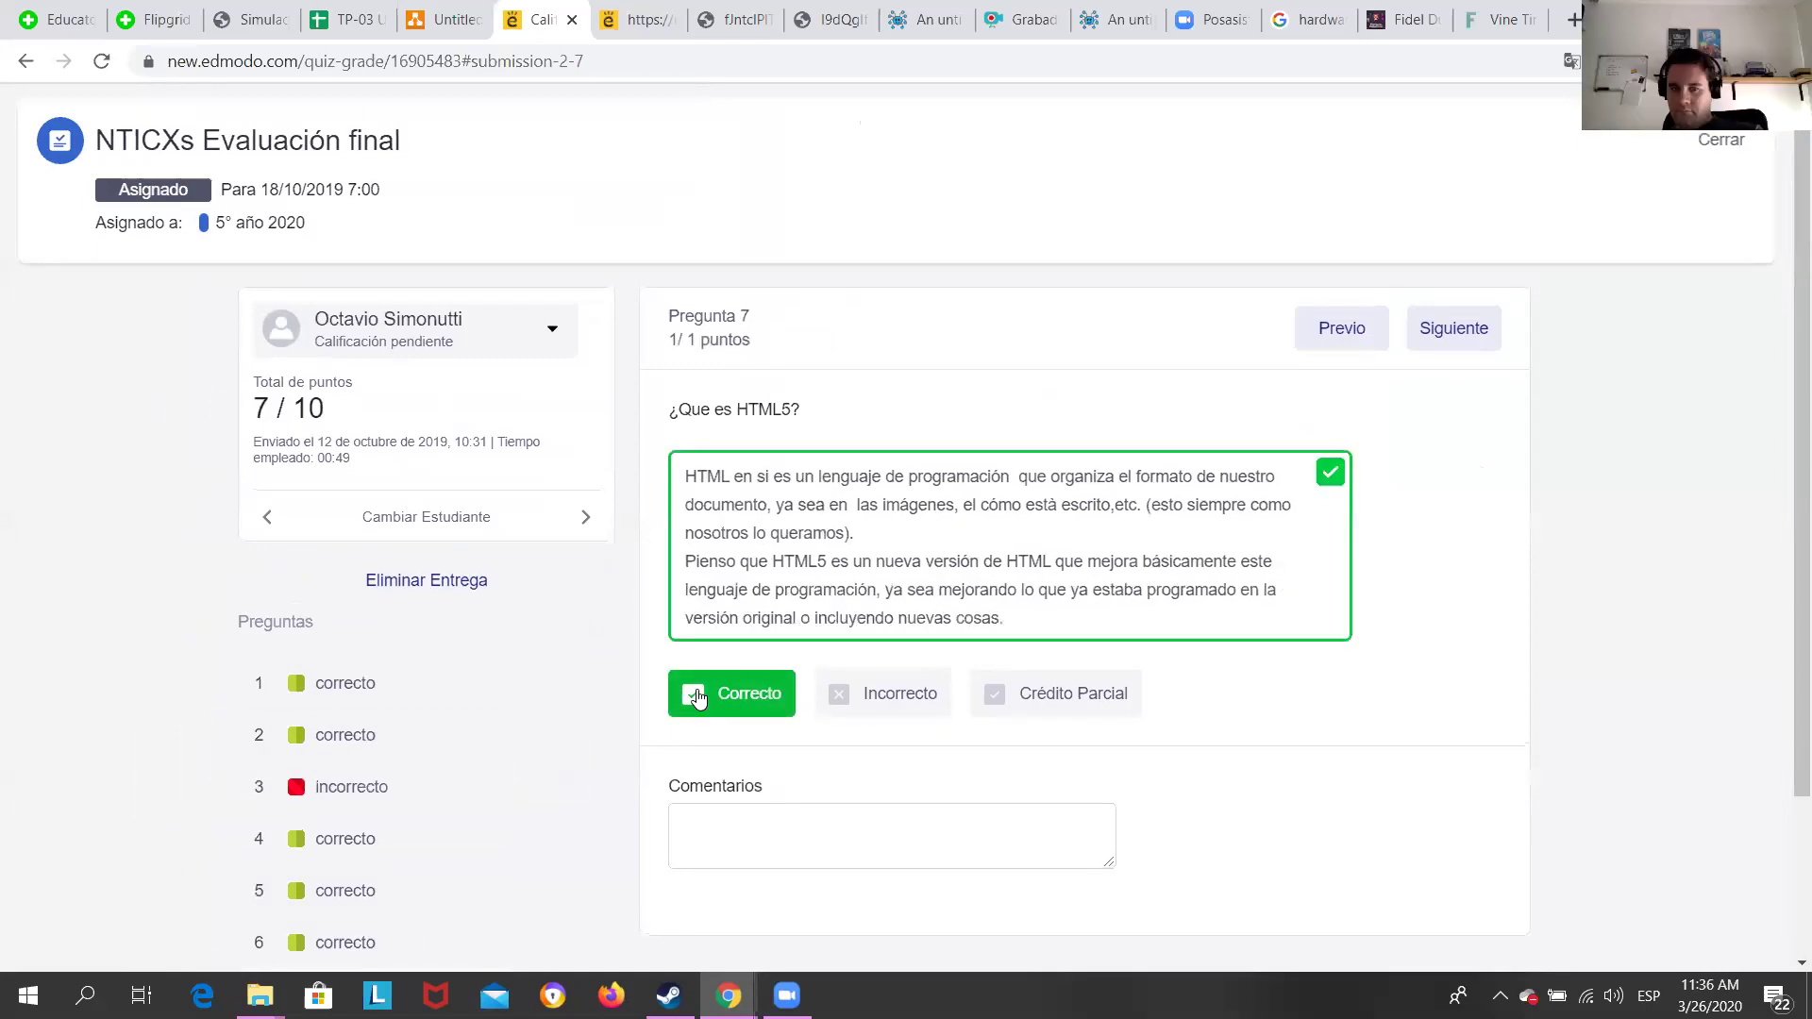
click(887, 715)
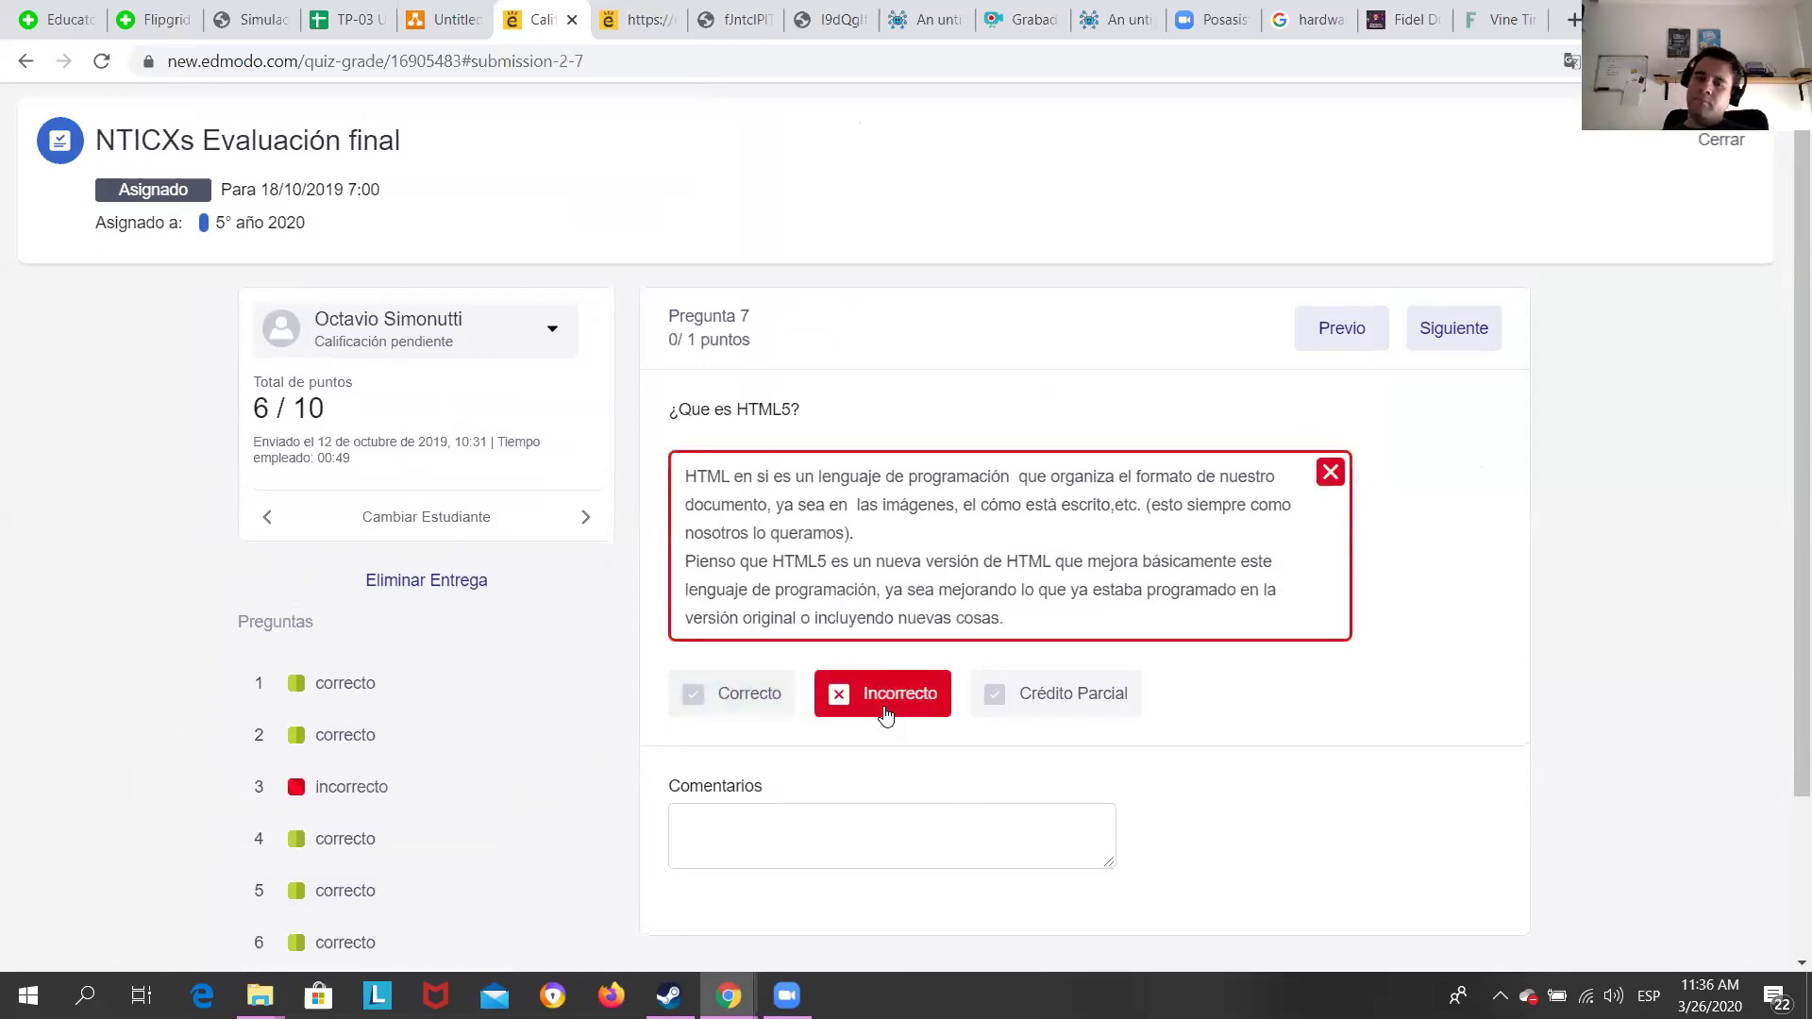
click(1036, 699)
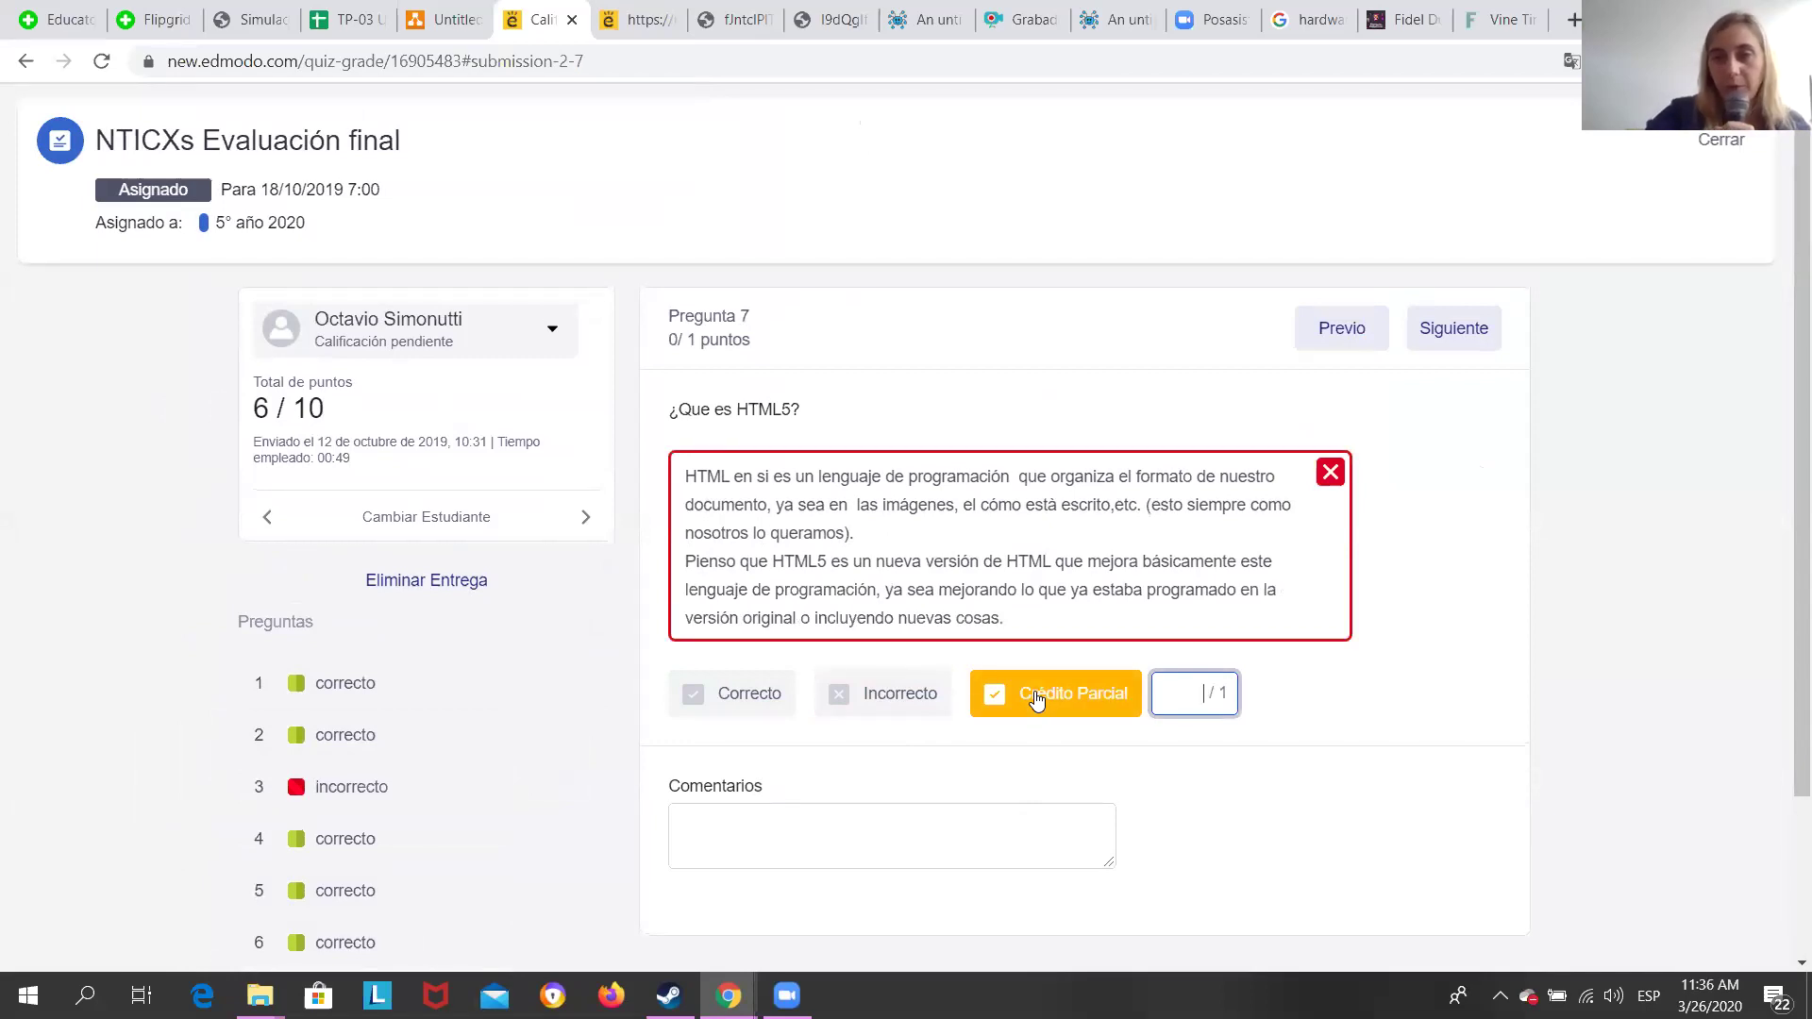
scroll(1037, 699, up, 3)
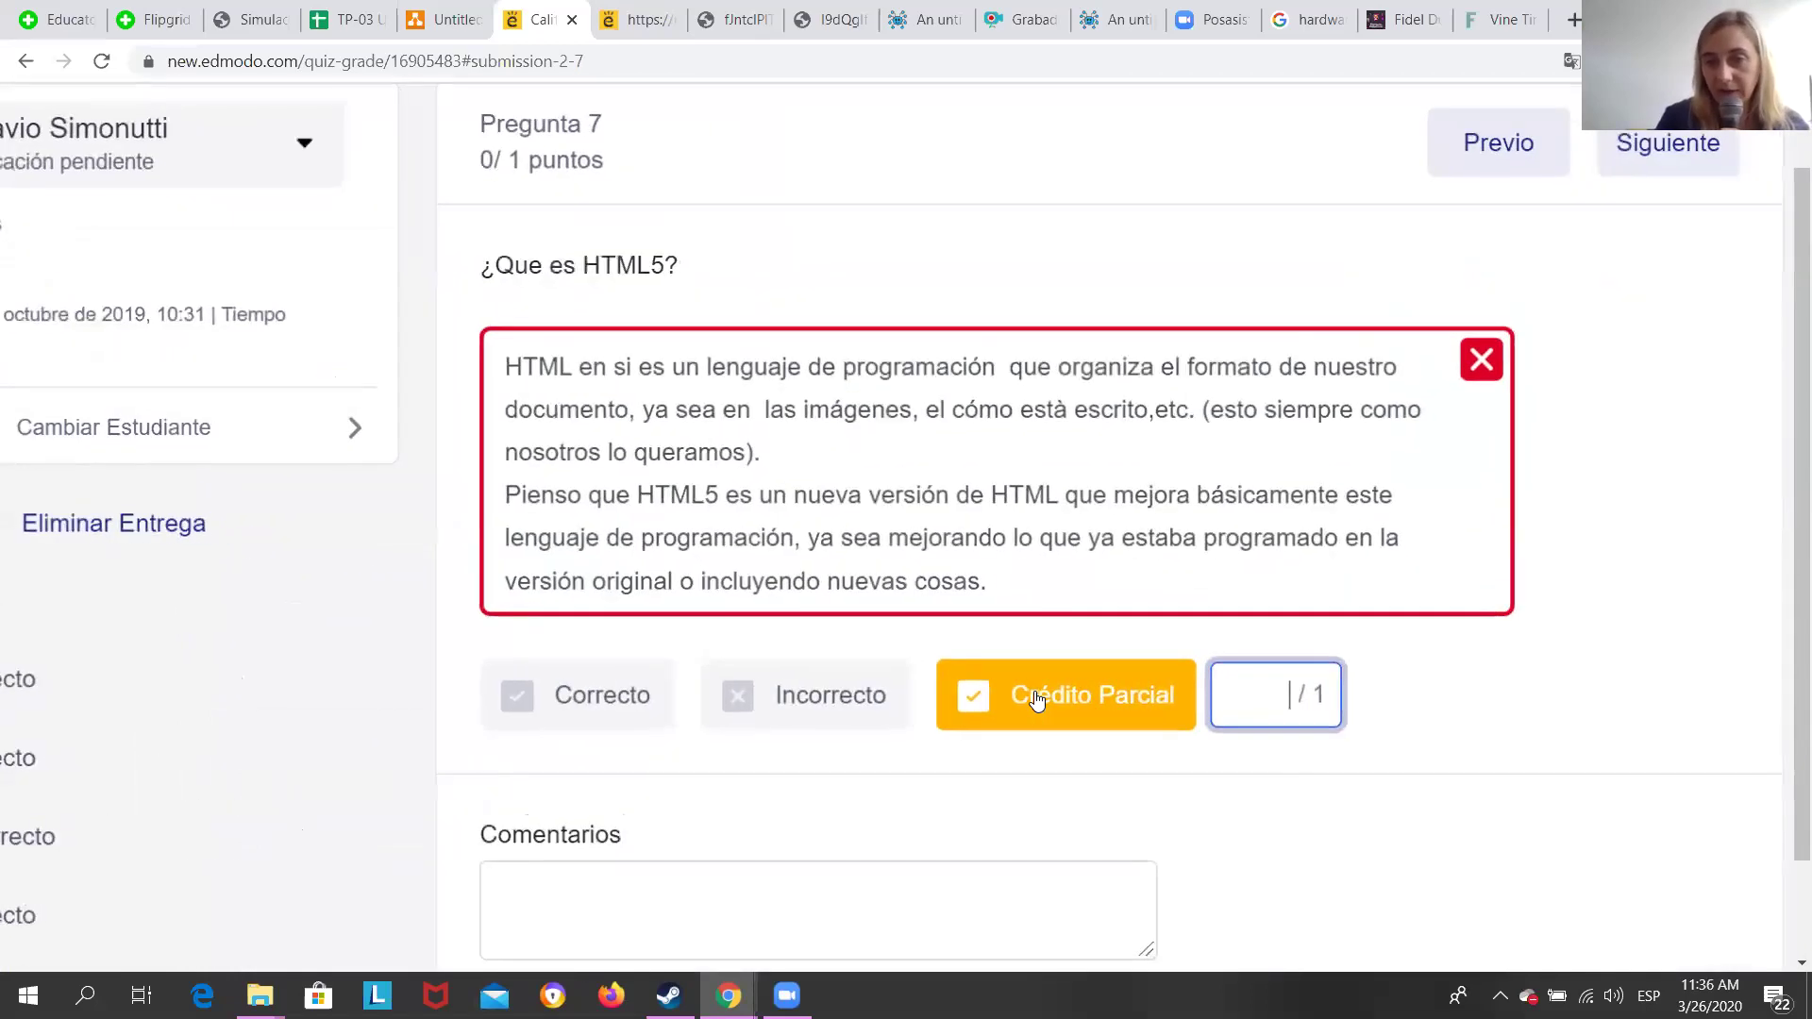
text(0.5)
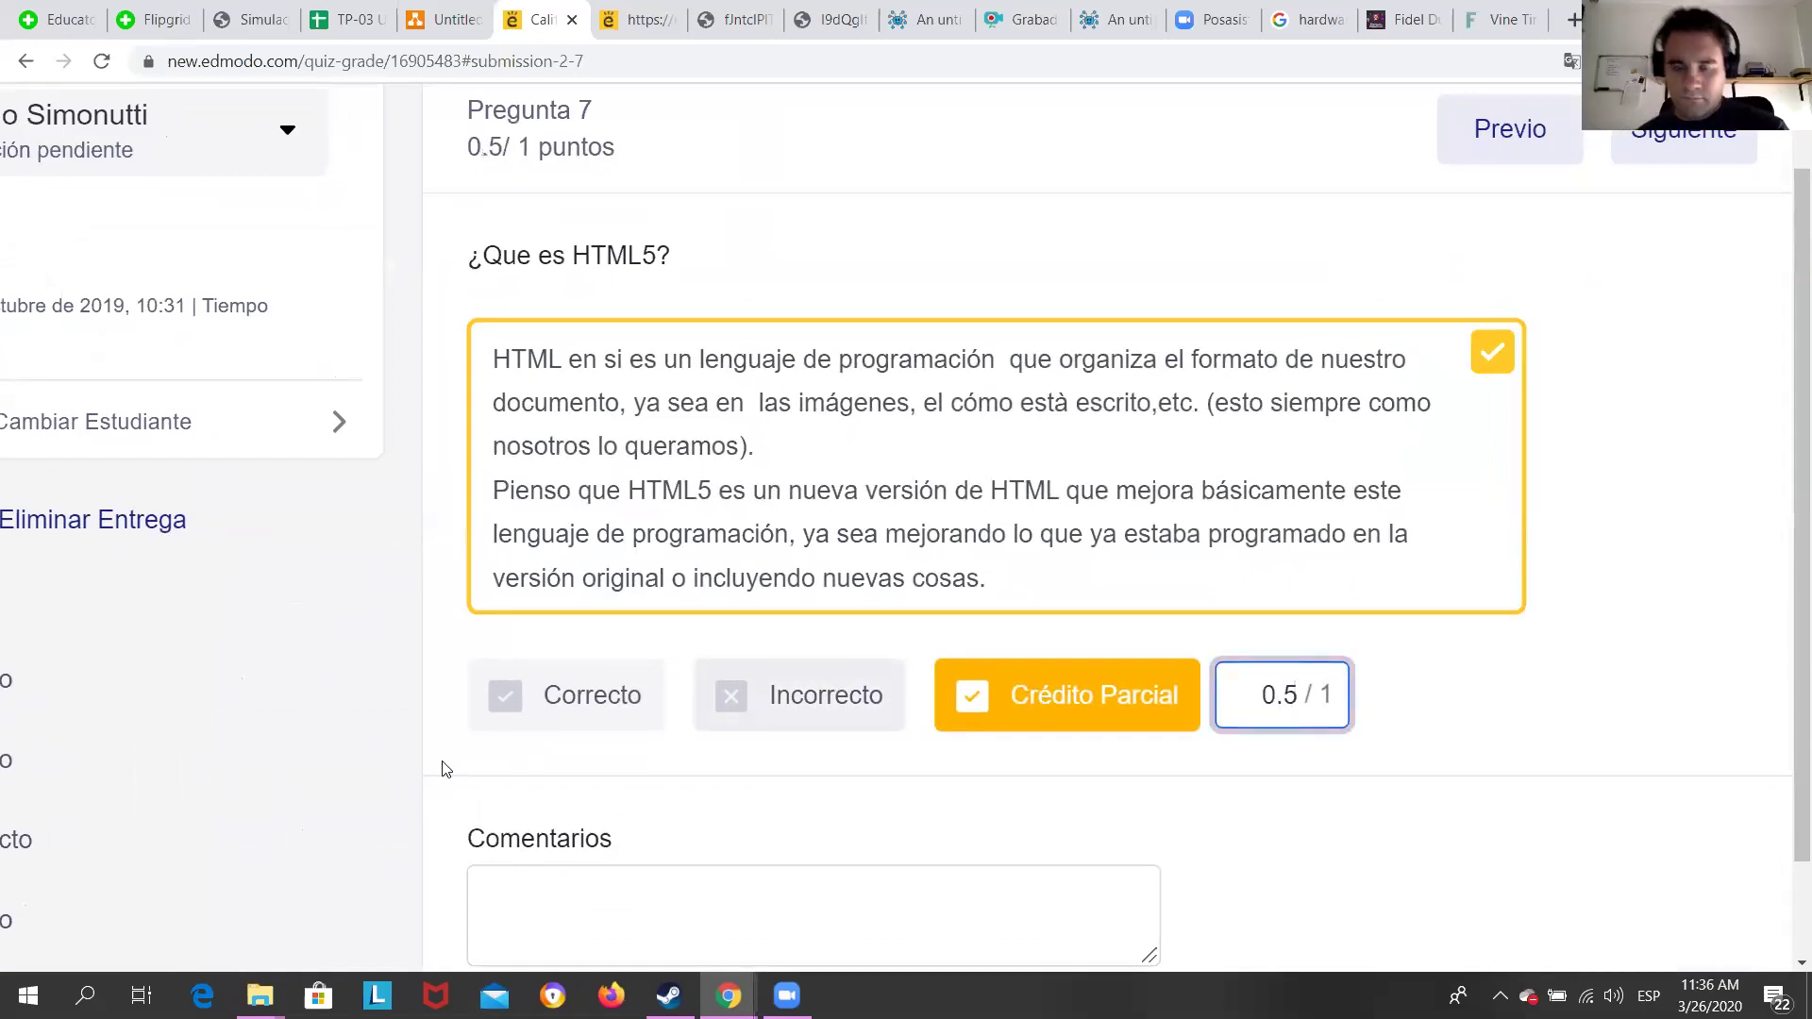
Enter the comment "fijat" on the student's answer to question 7.
scroll(445, 769, down, 5)
click(538, 465)
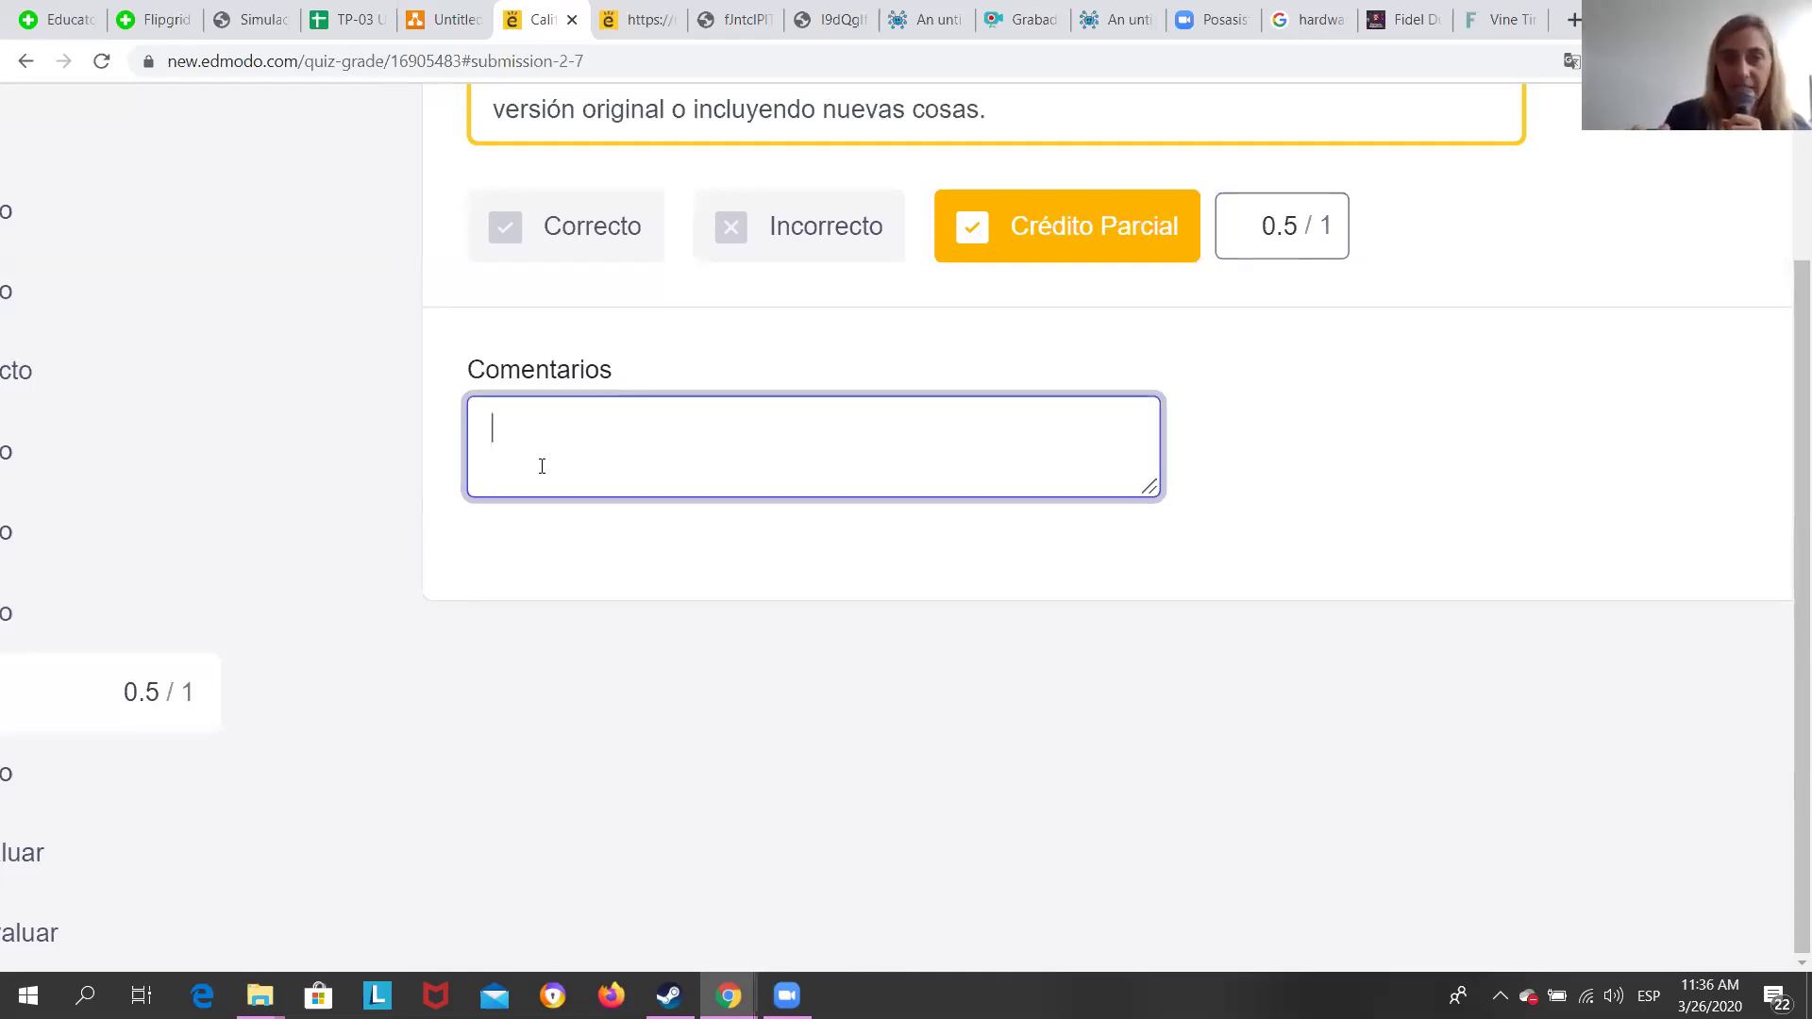
text(ijsa)
key(BackSpace)
key(BackSpace)
text(at)
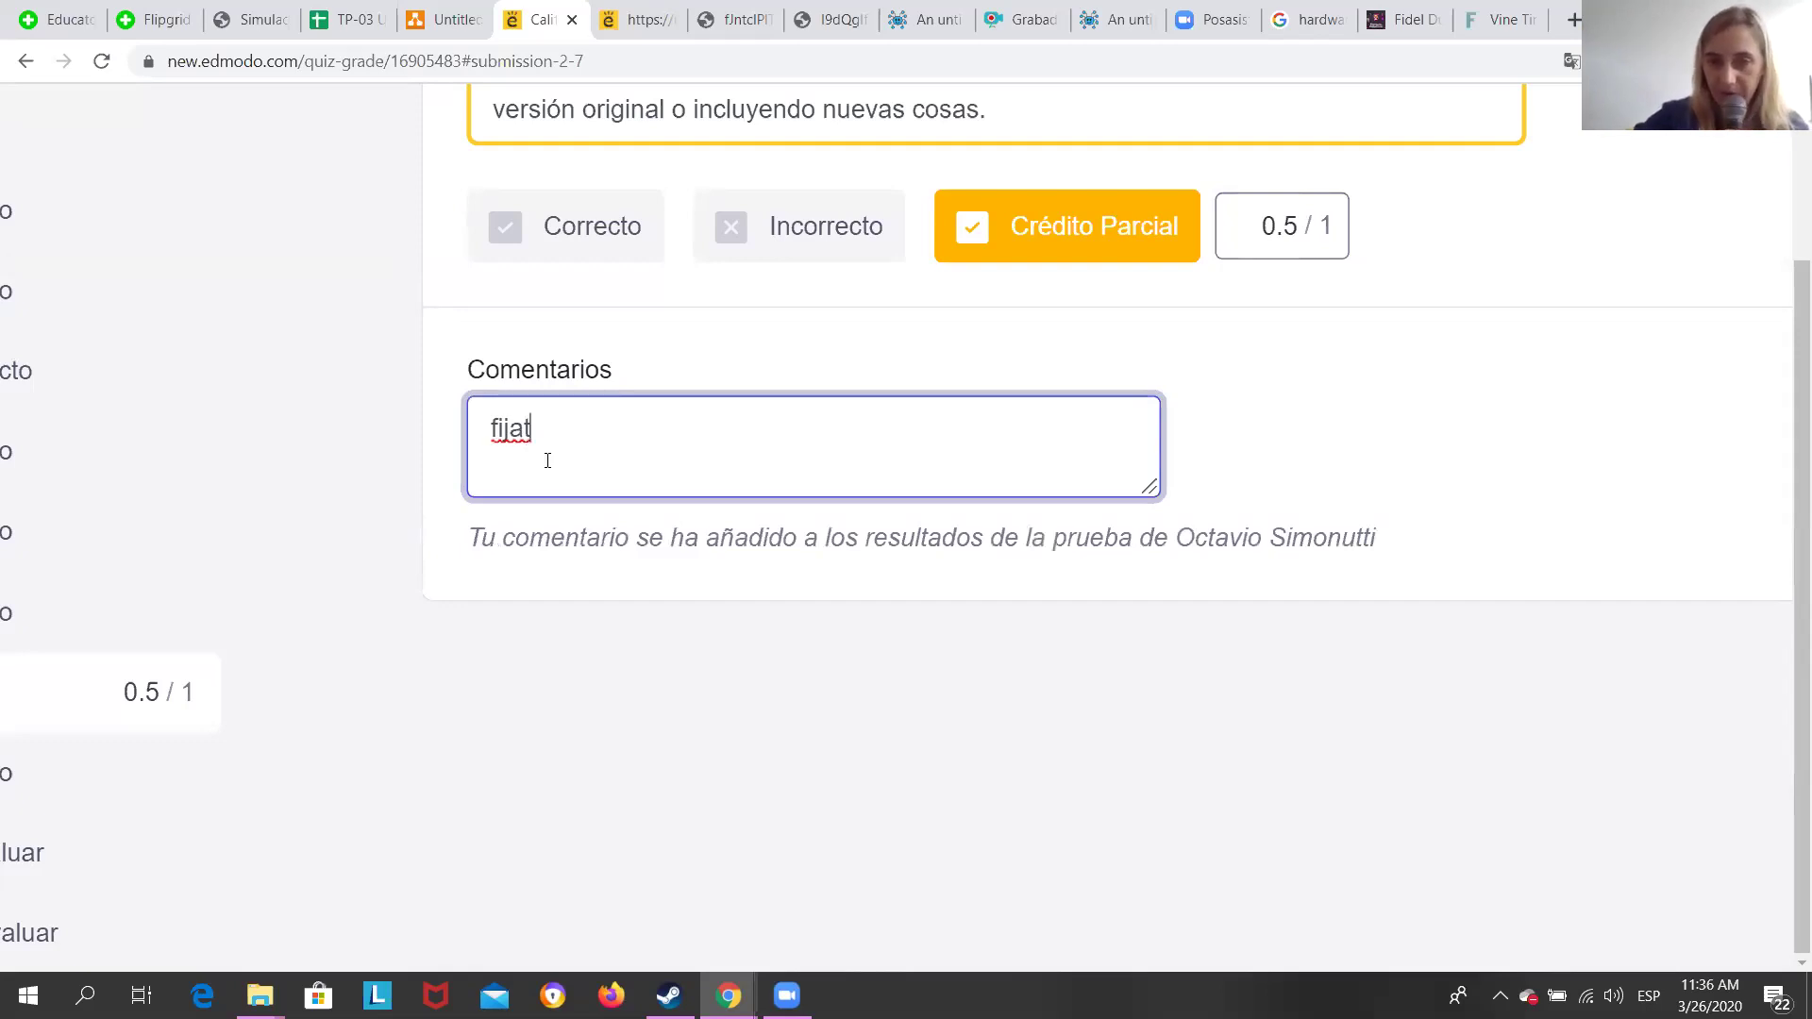
key(ctrl+0)
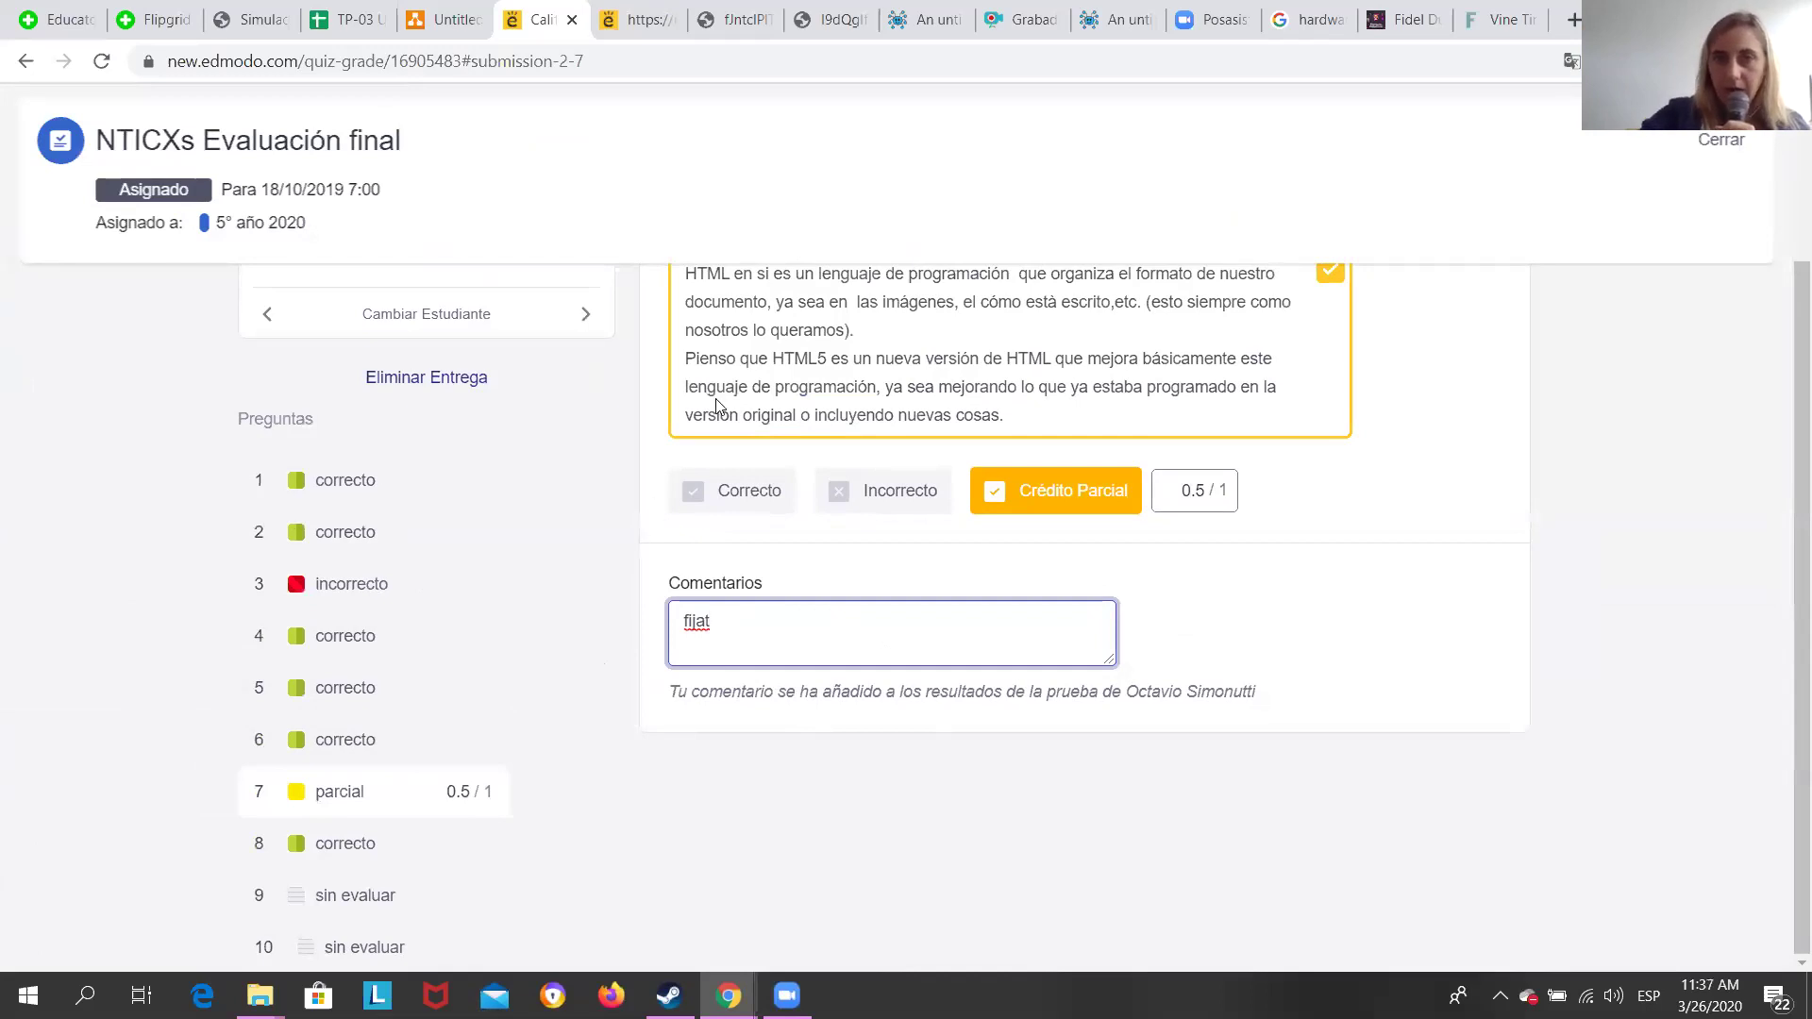
scroll(718, 406, up, 2)
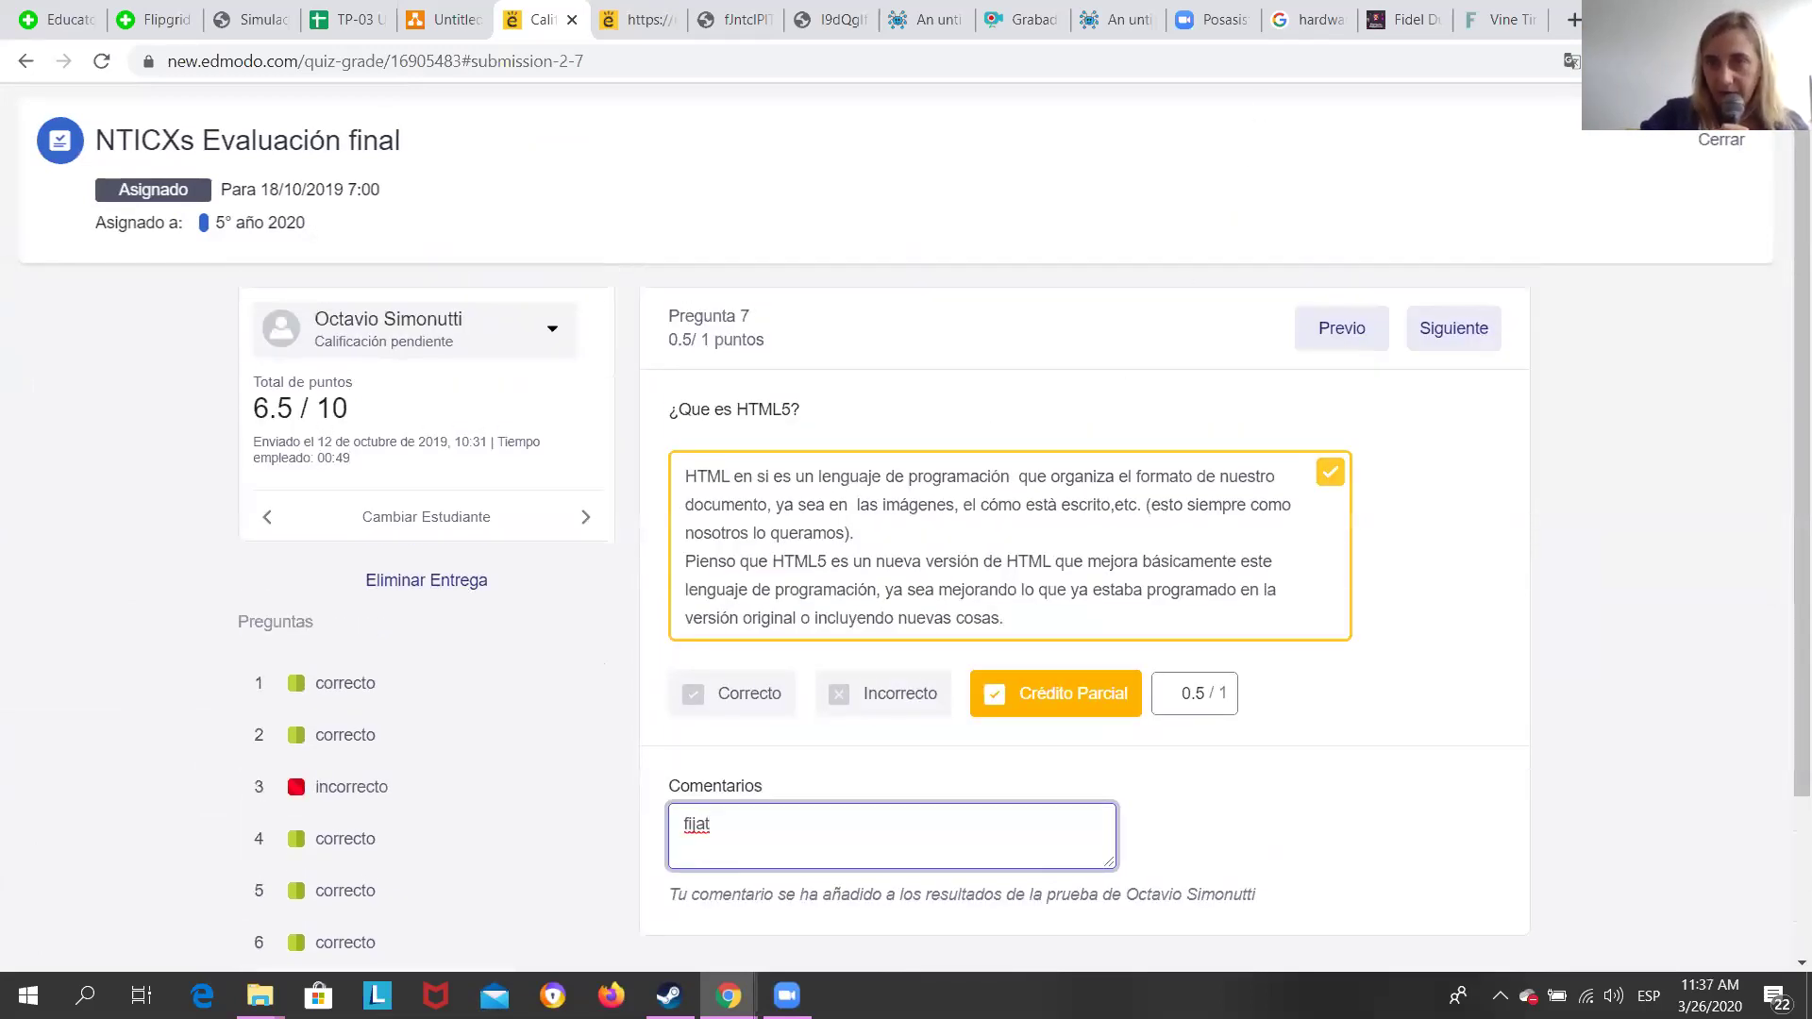
click(463, 489)
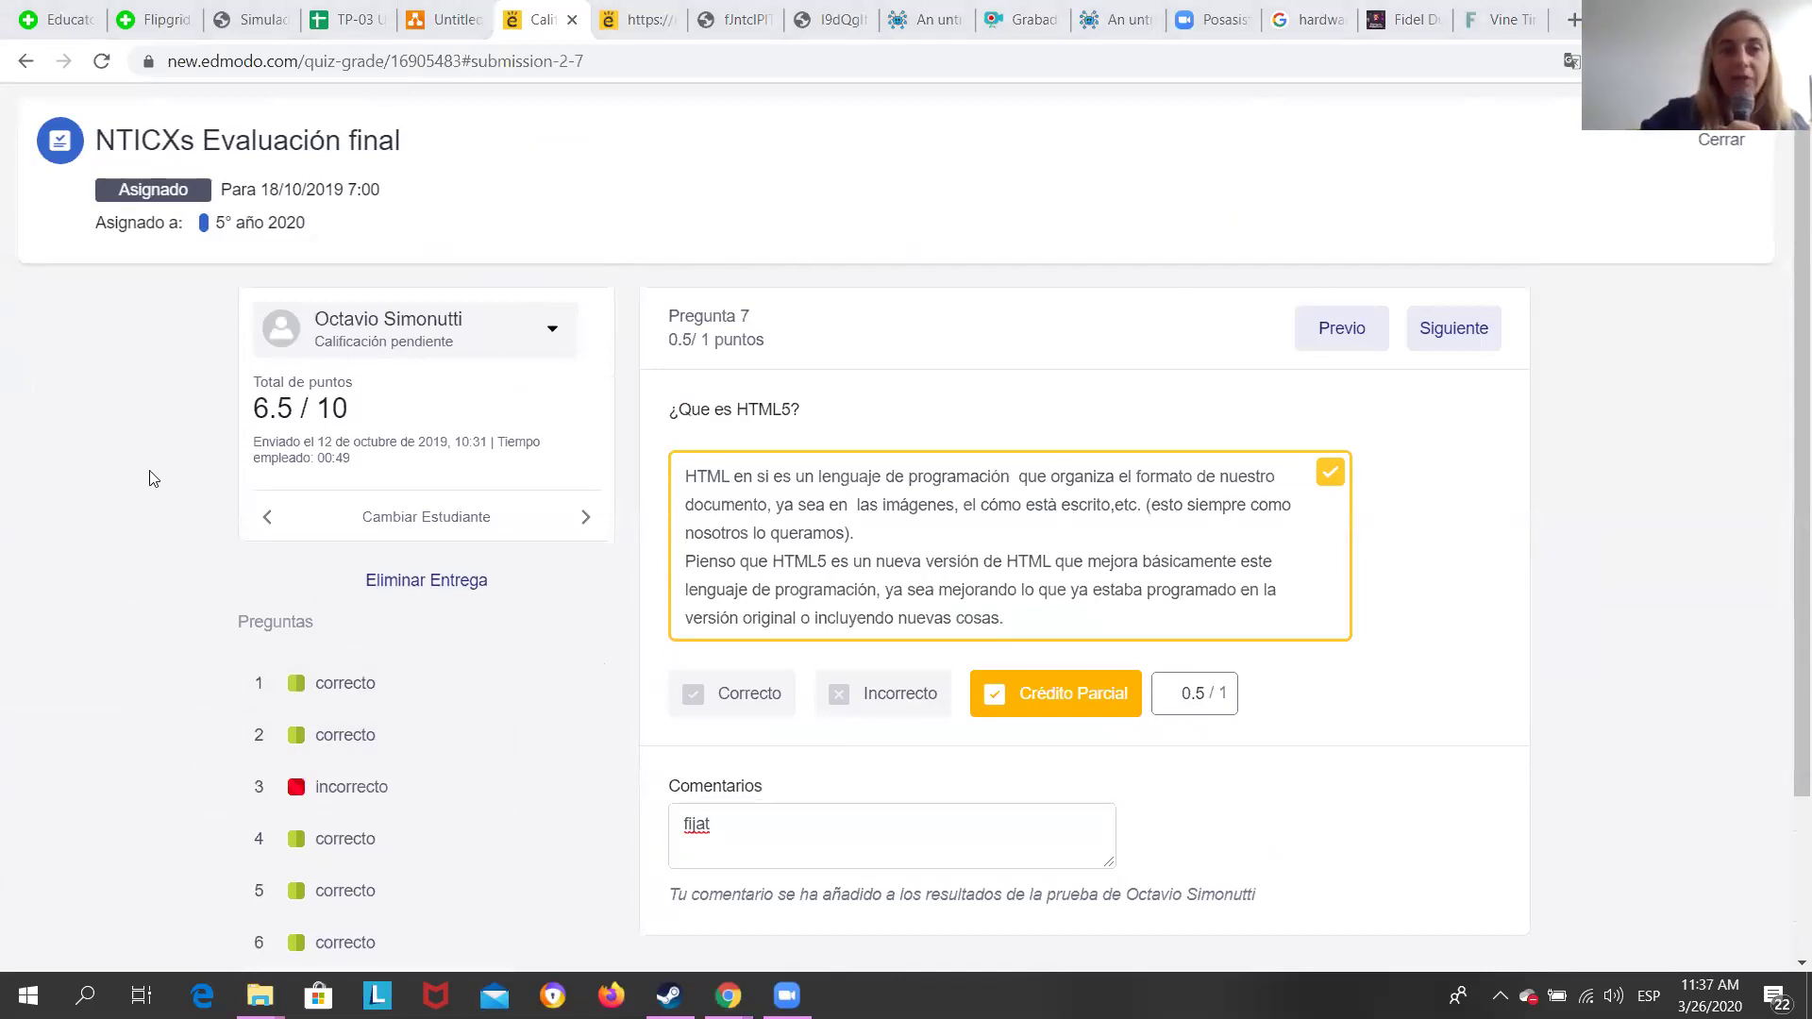
Leave the submission and go back through the quiz's student list and the Por Entregar list to the class's Progreso gradebook.
click(33, 66)
click(34, 63)
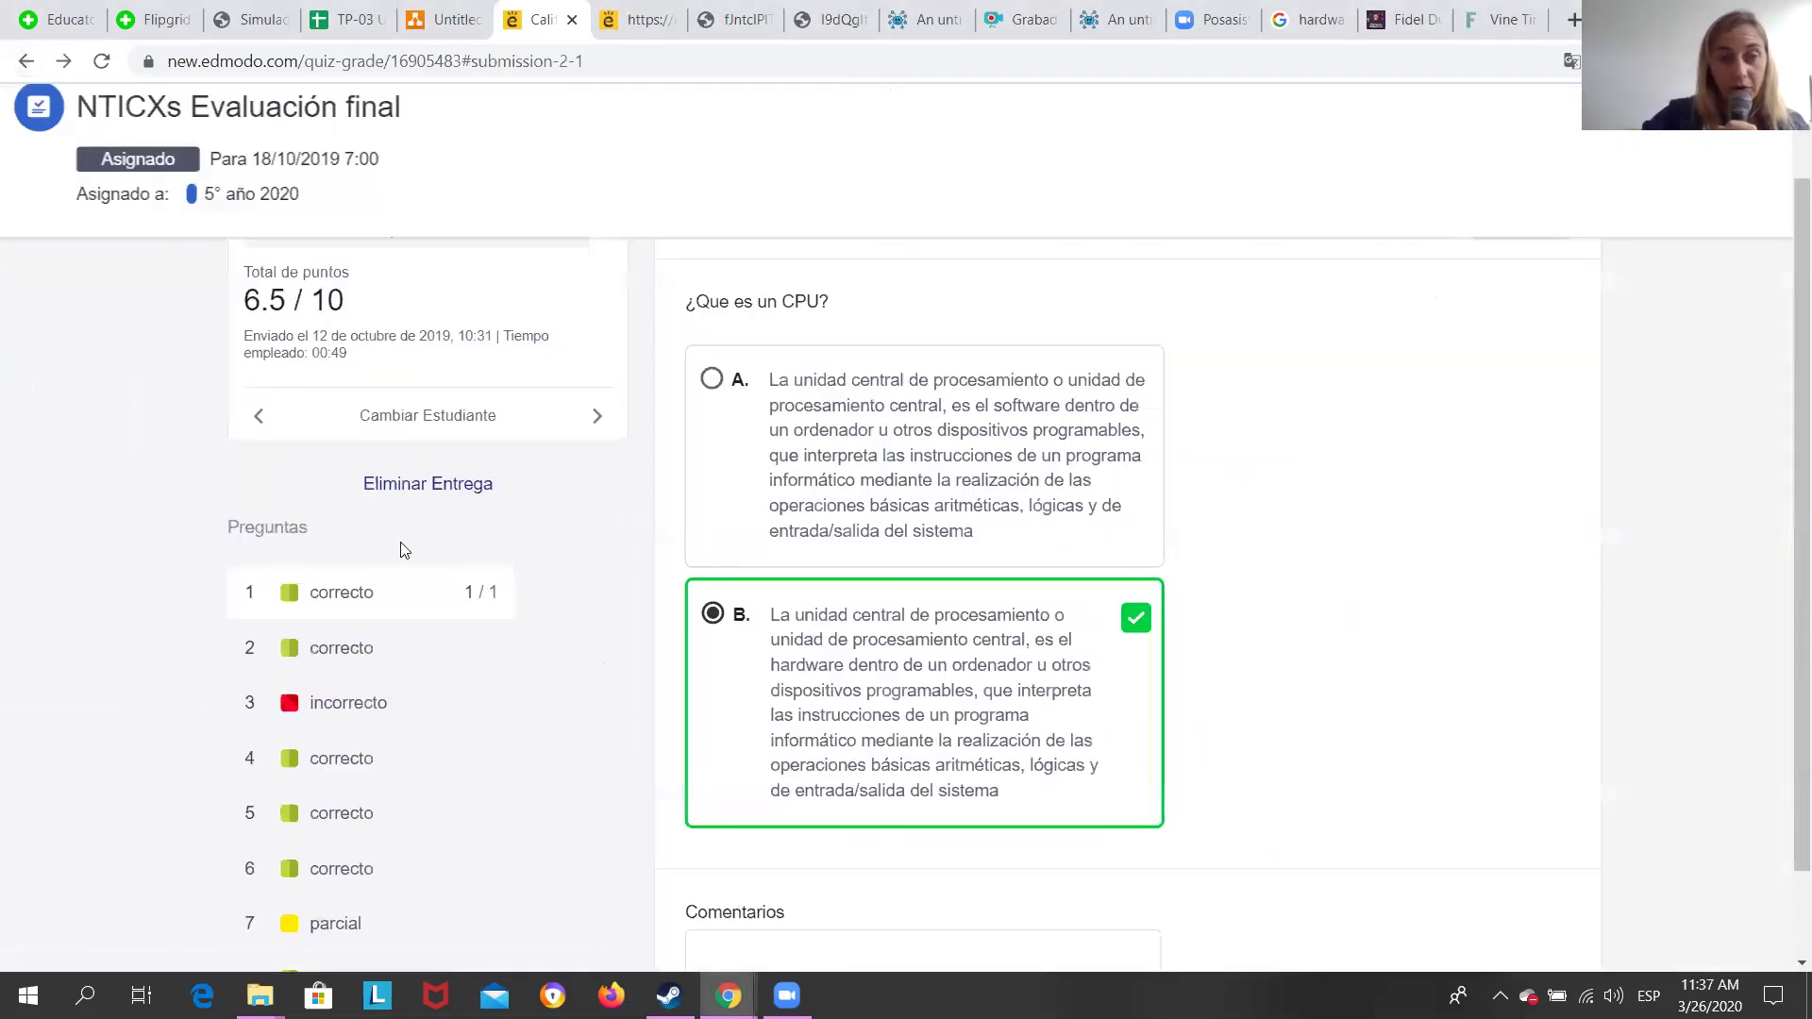
click(27, 66)
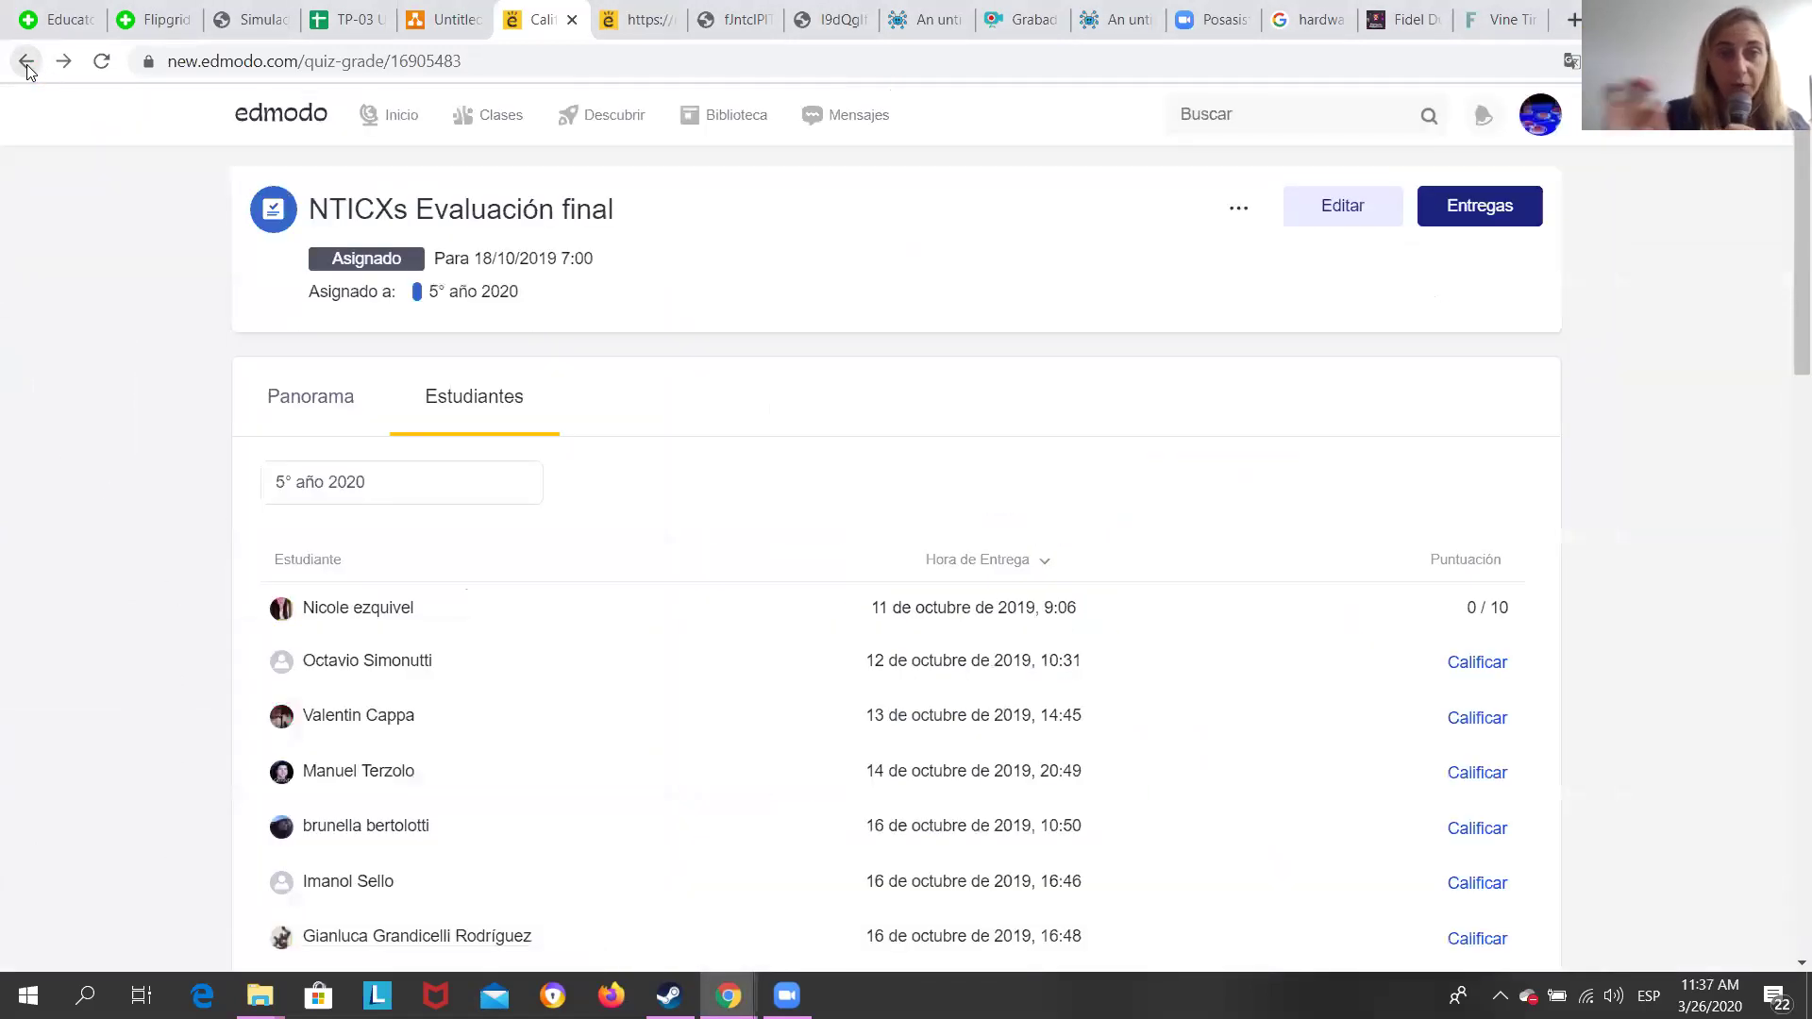
click(27, 64)
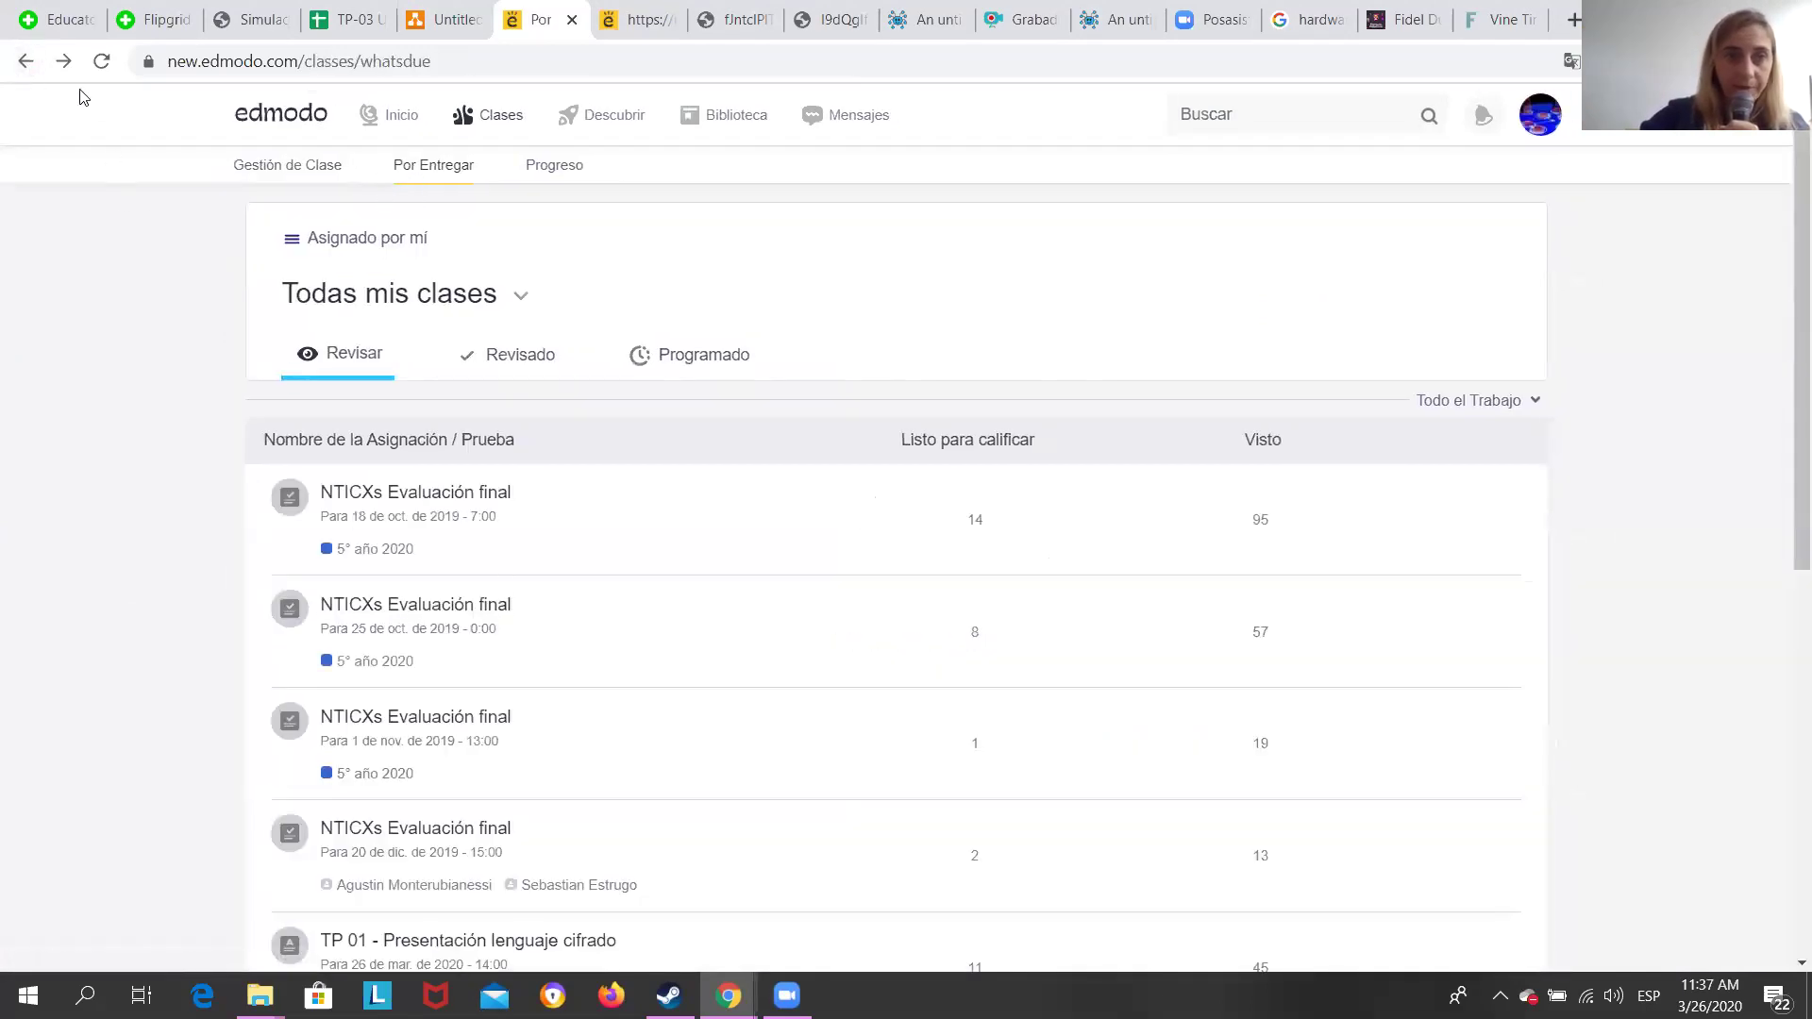
click(26, 63)
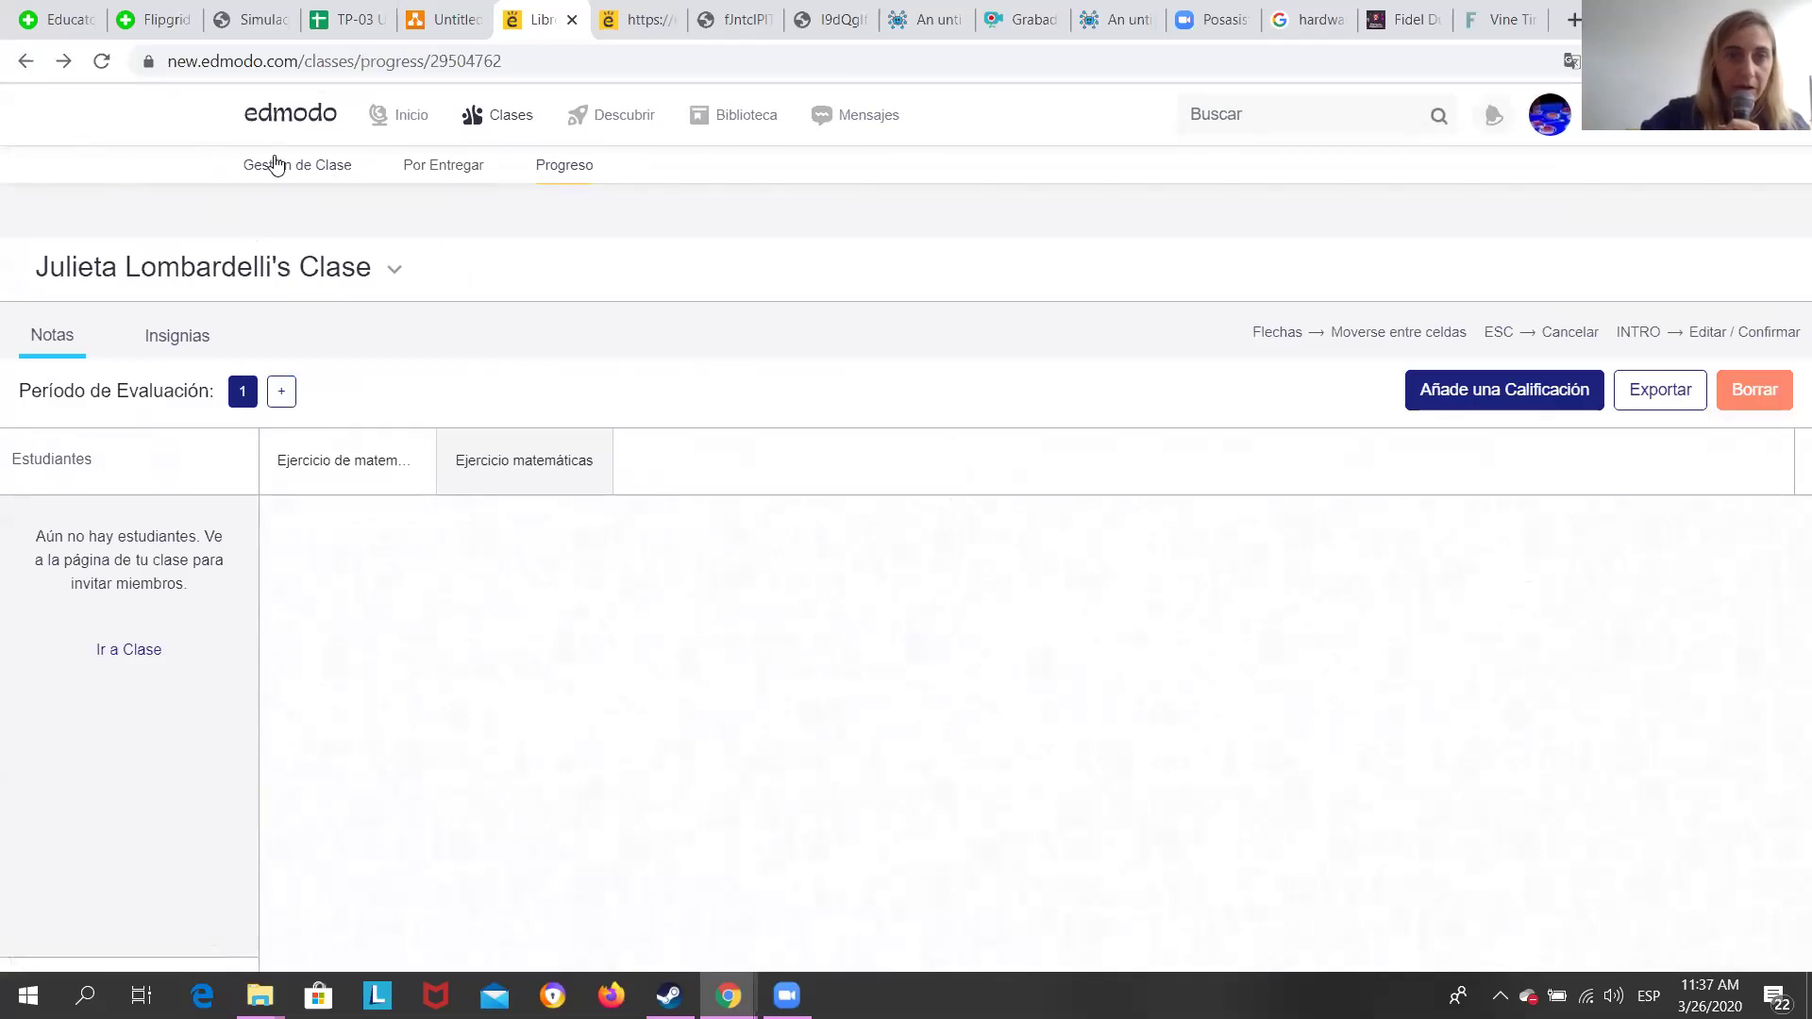
Open the teacher's own class, marked in teal, from Gestión de Clase and close the leftover Edmodo profile page.
click(295, 175)
scroll(850, 566, down, 12)
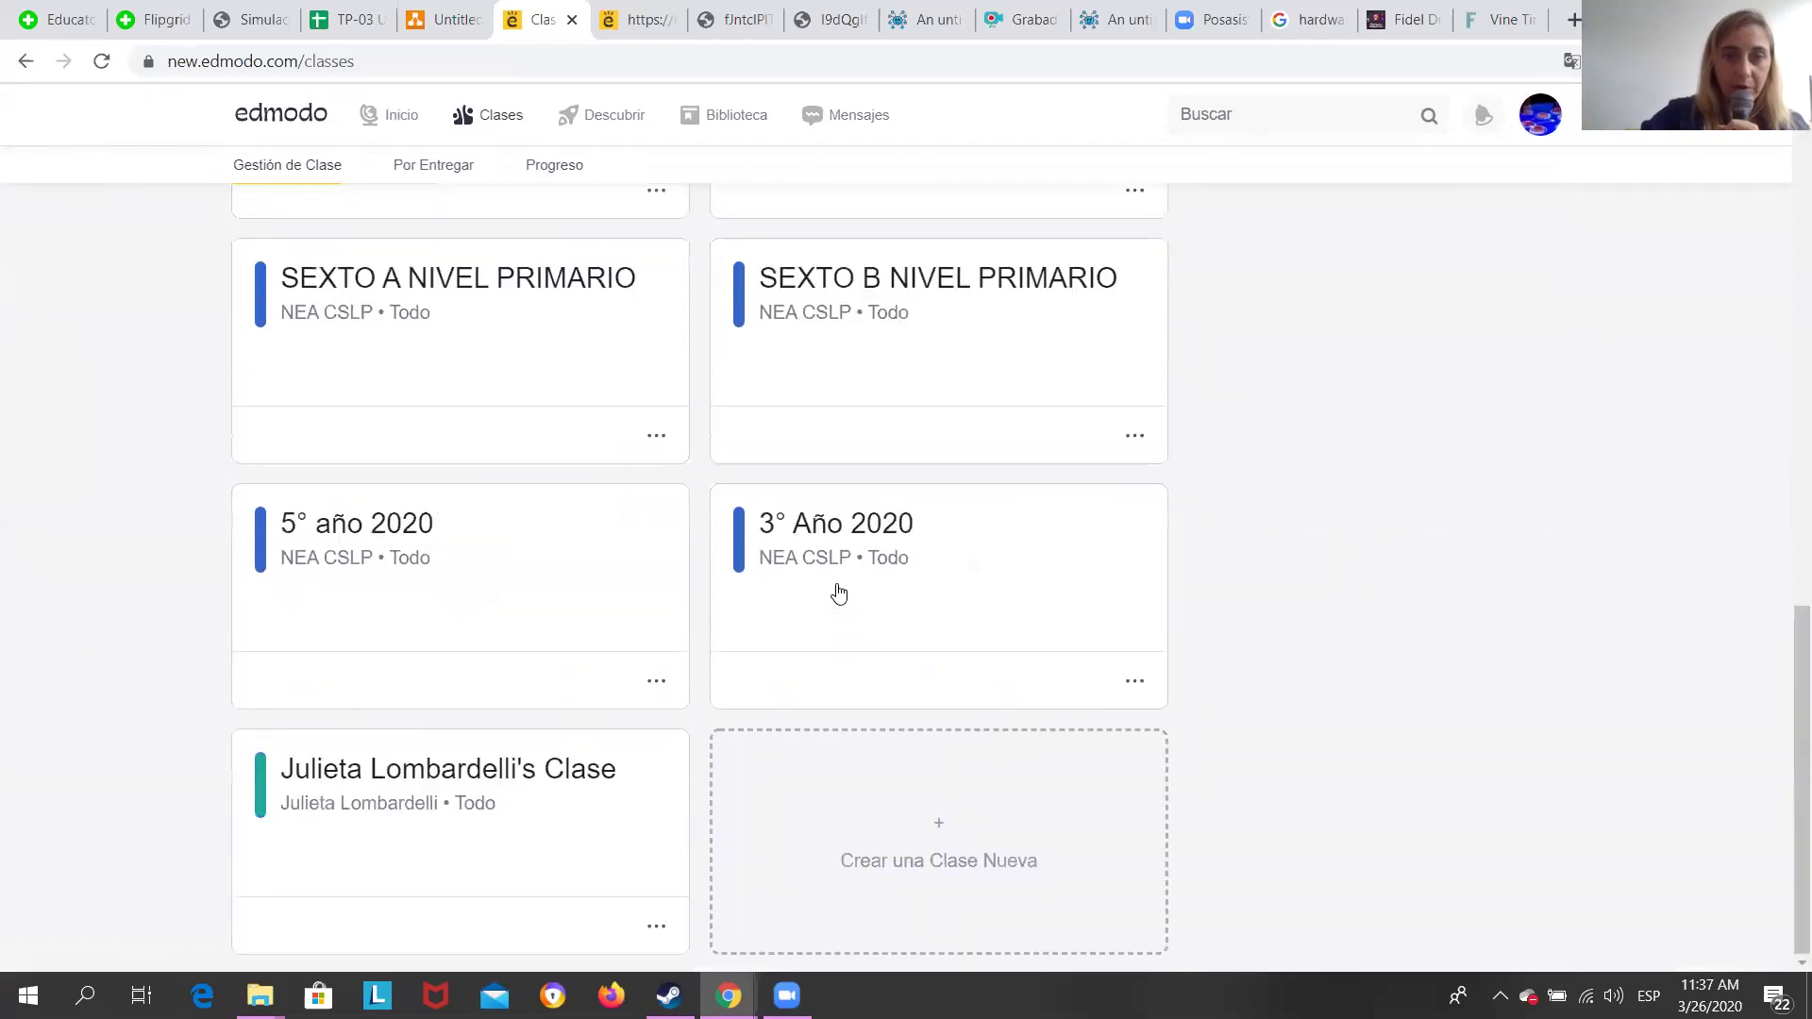
click(554, 769)
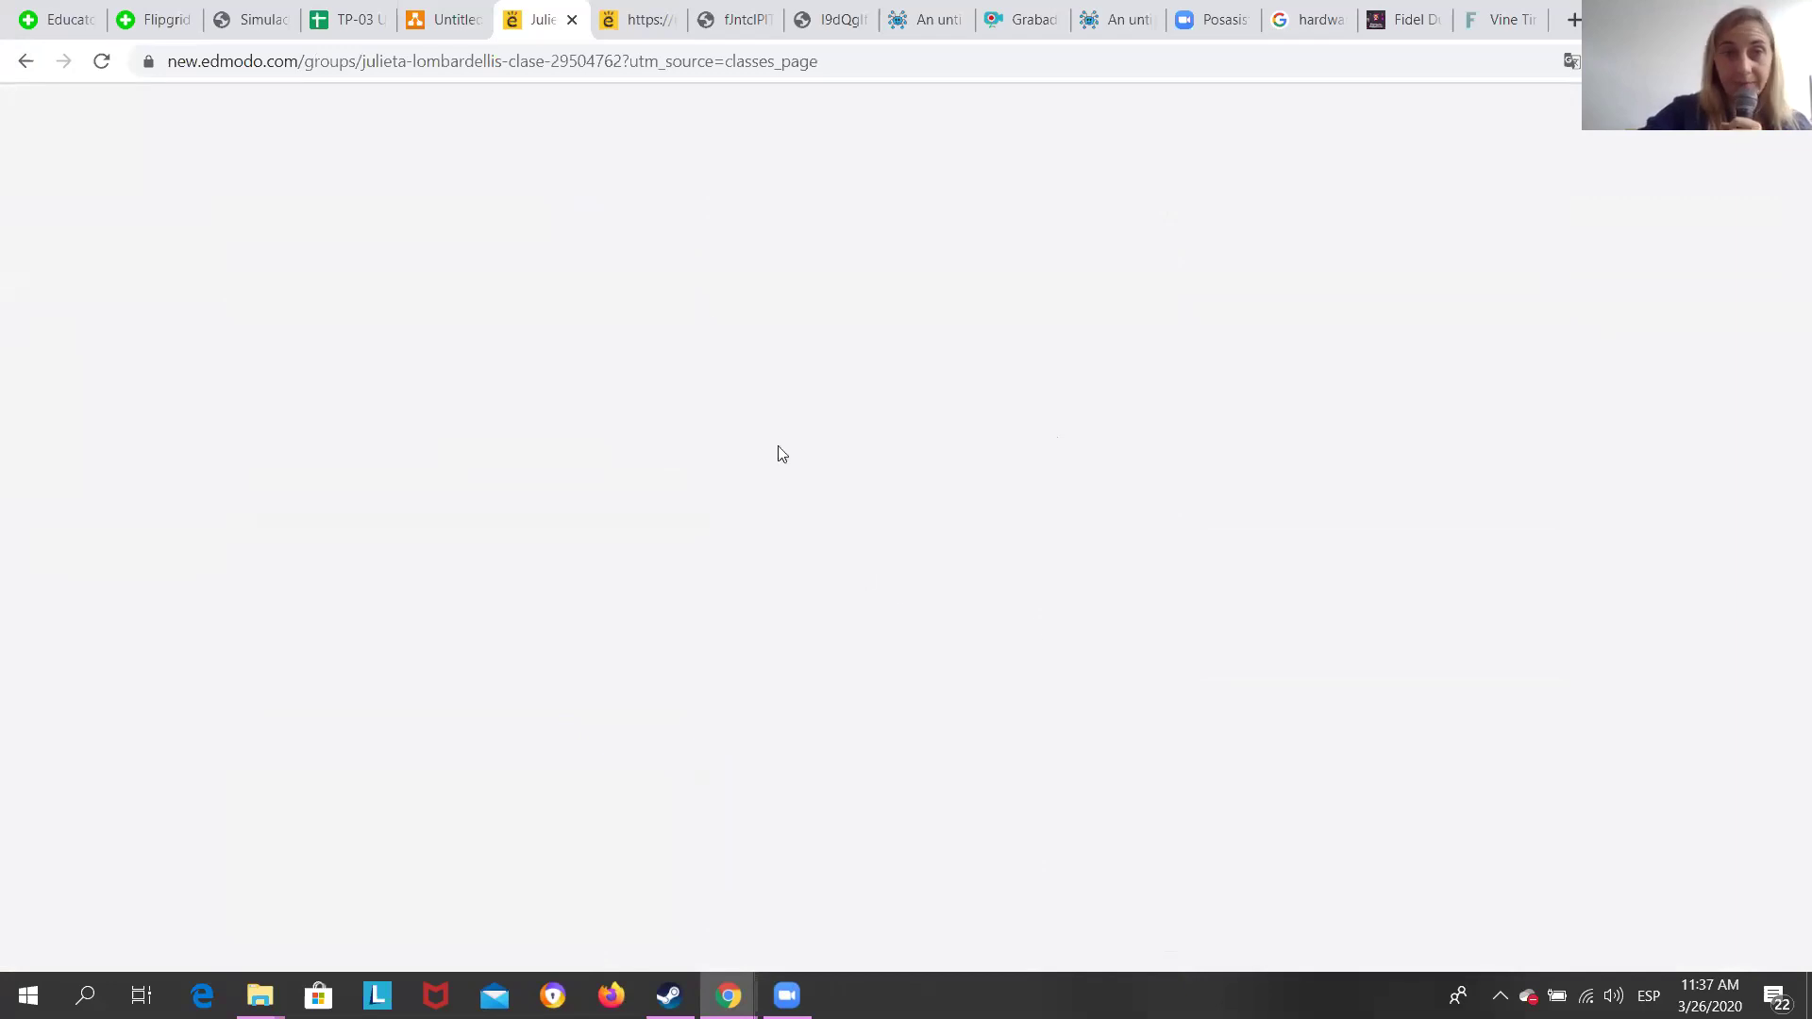
click(648, 27)
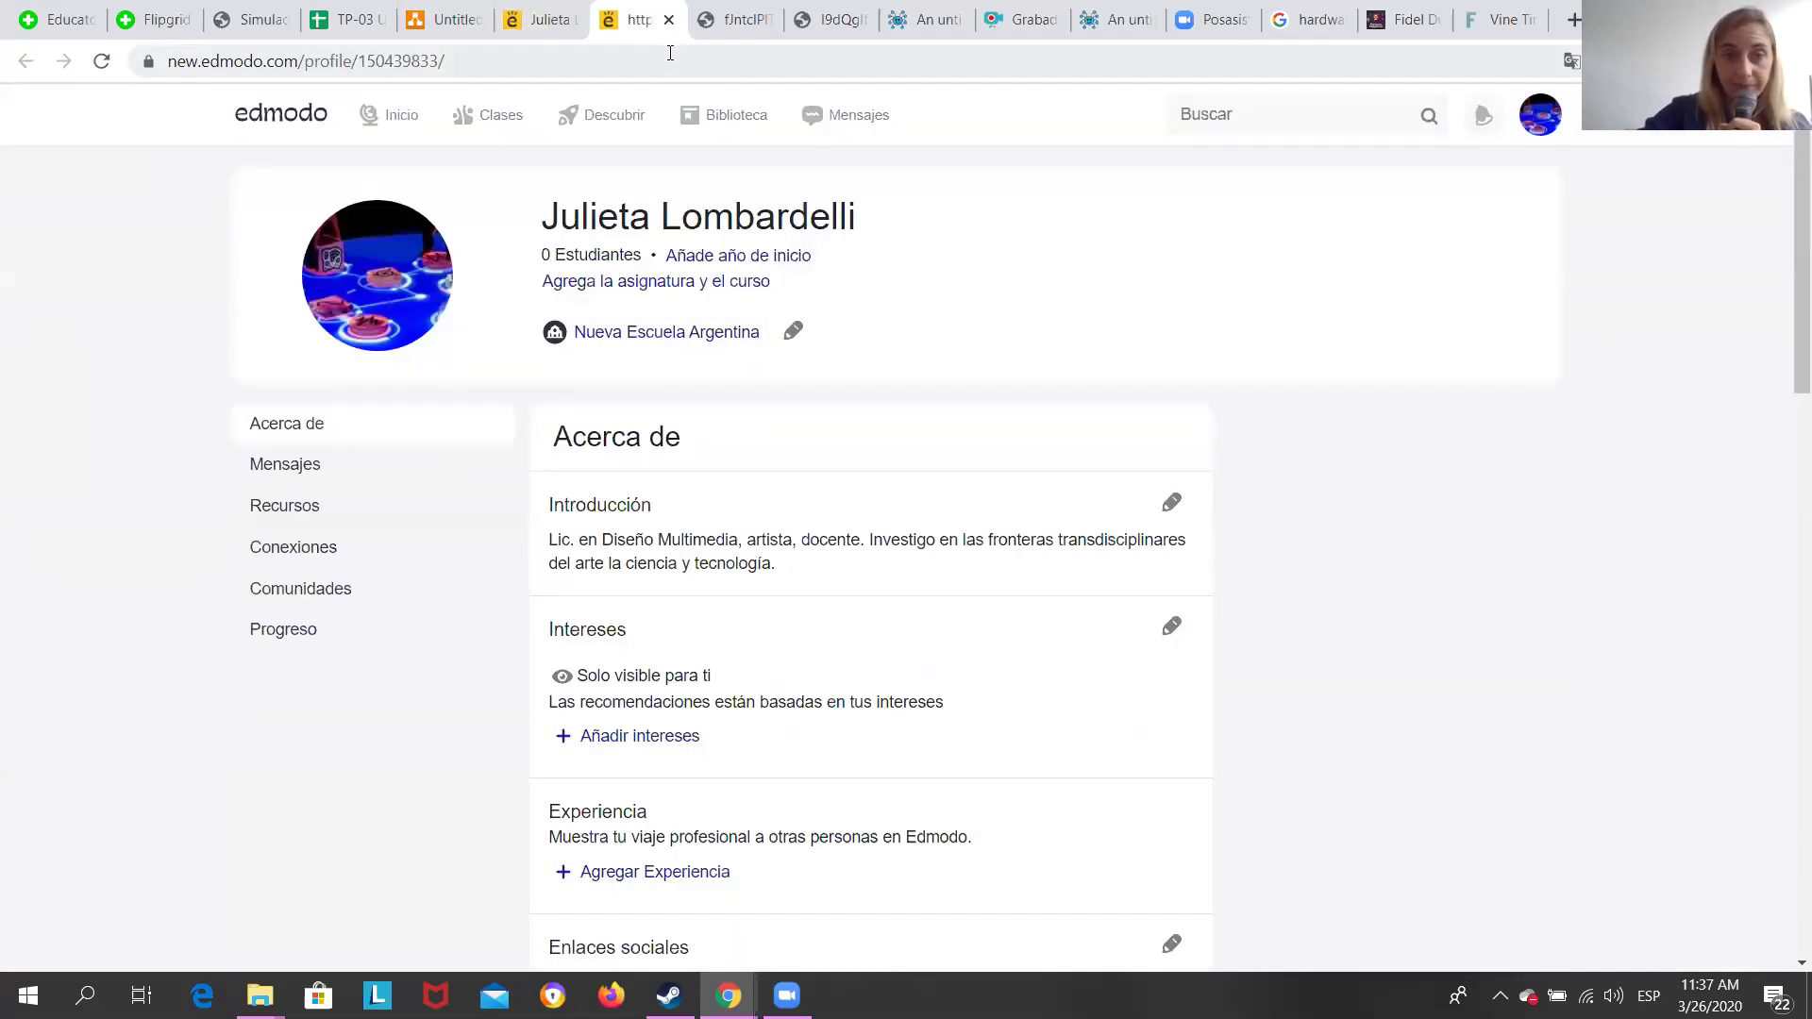
click(668, 18)
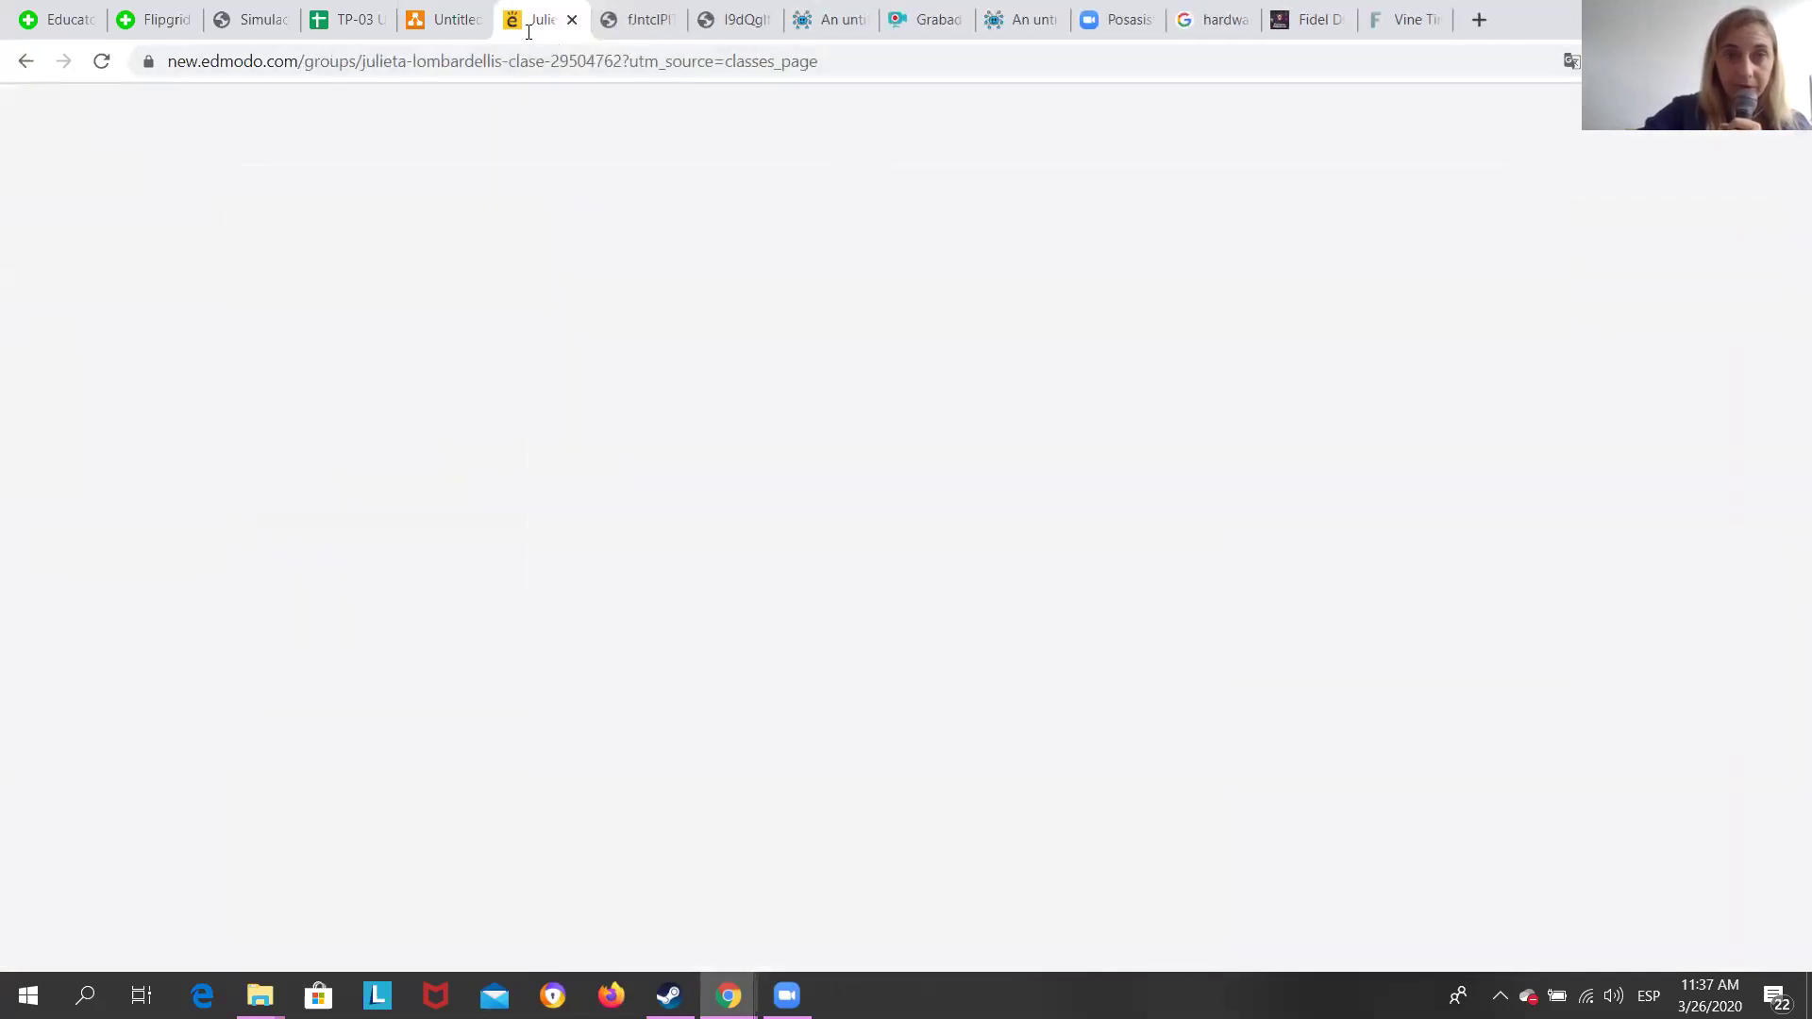
Reload the class page and open the results of the "Ejercicio de matemáticas" quiz from its feed.
click(101, 62)
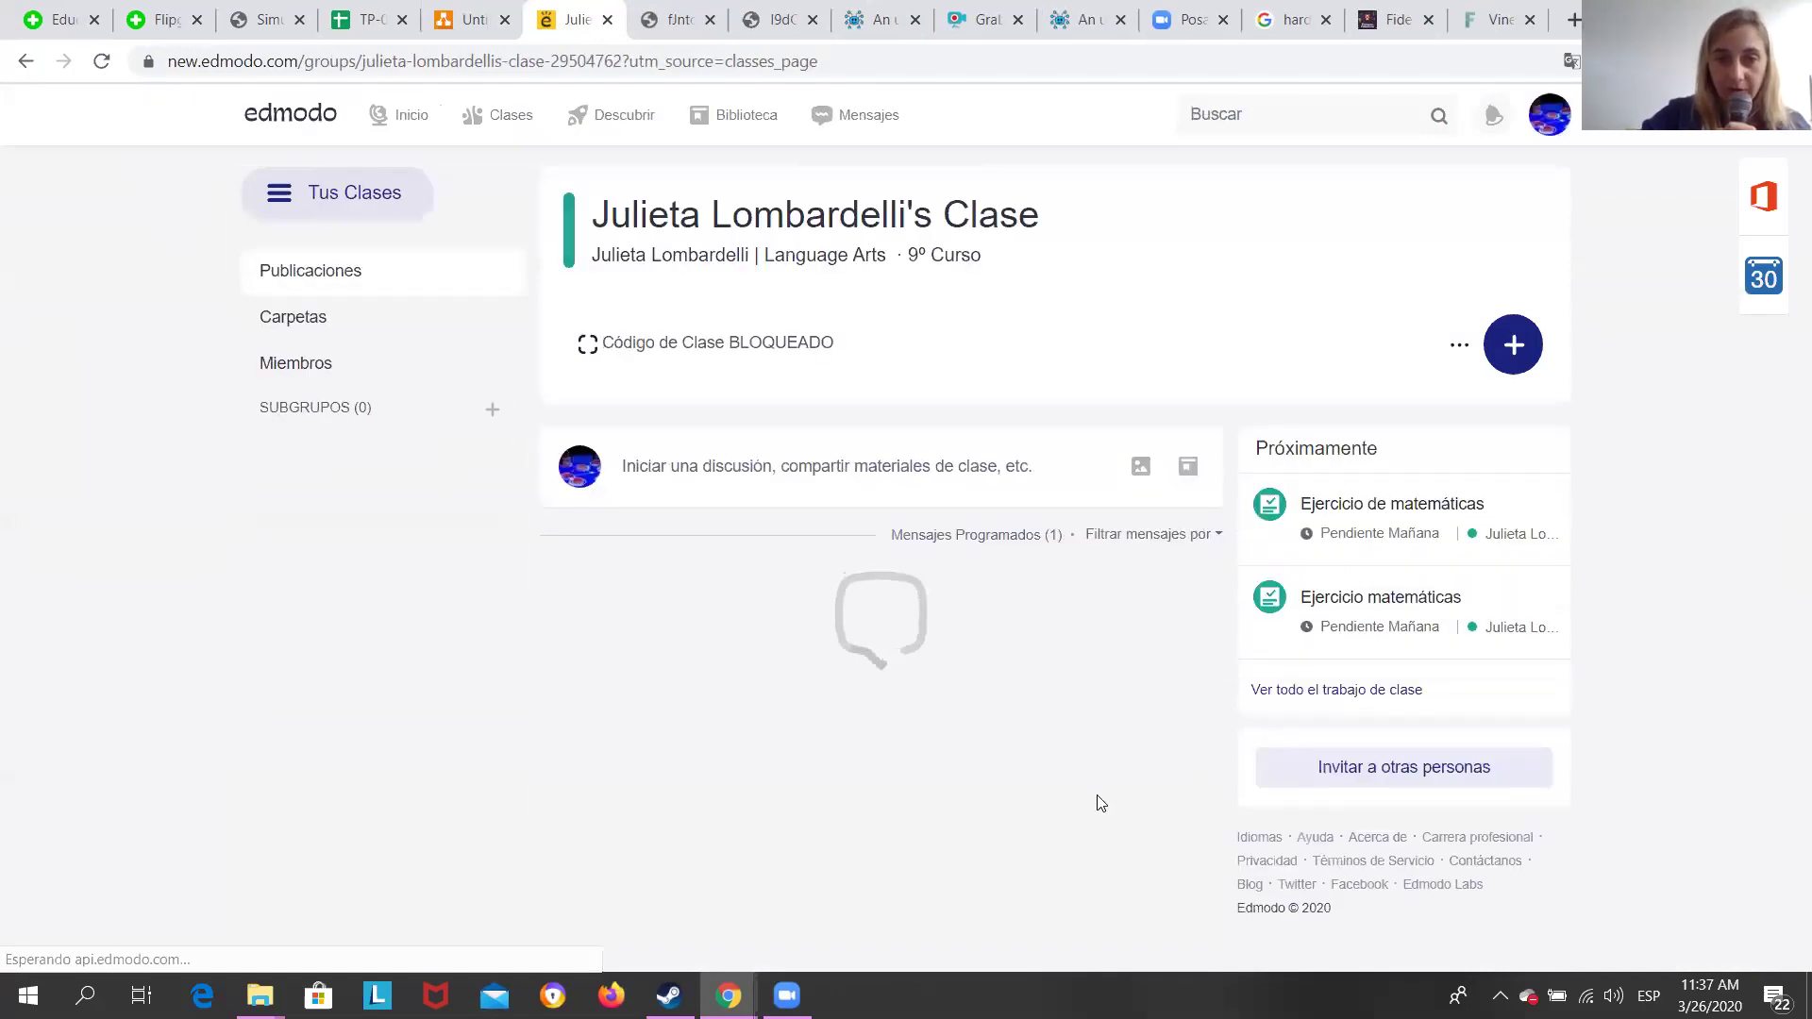
click(752, 710)
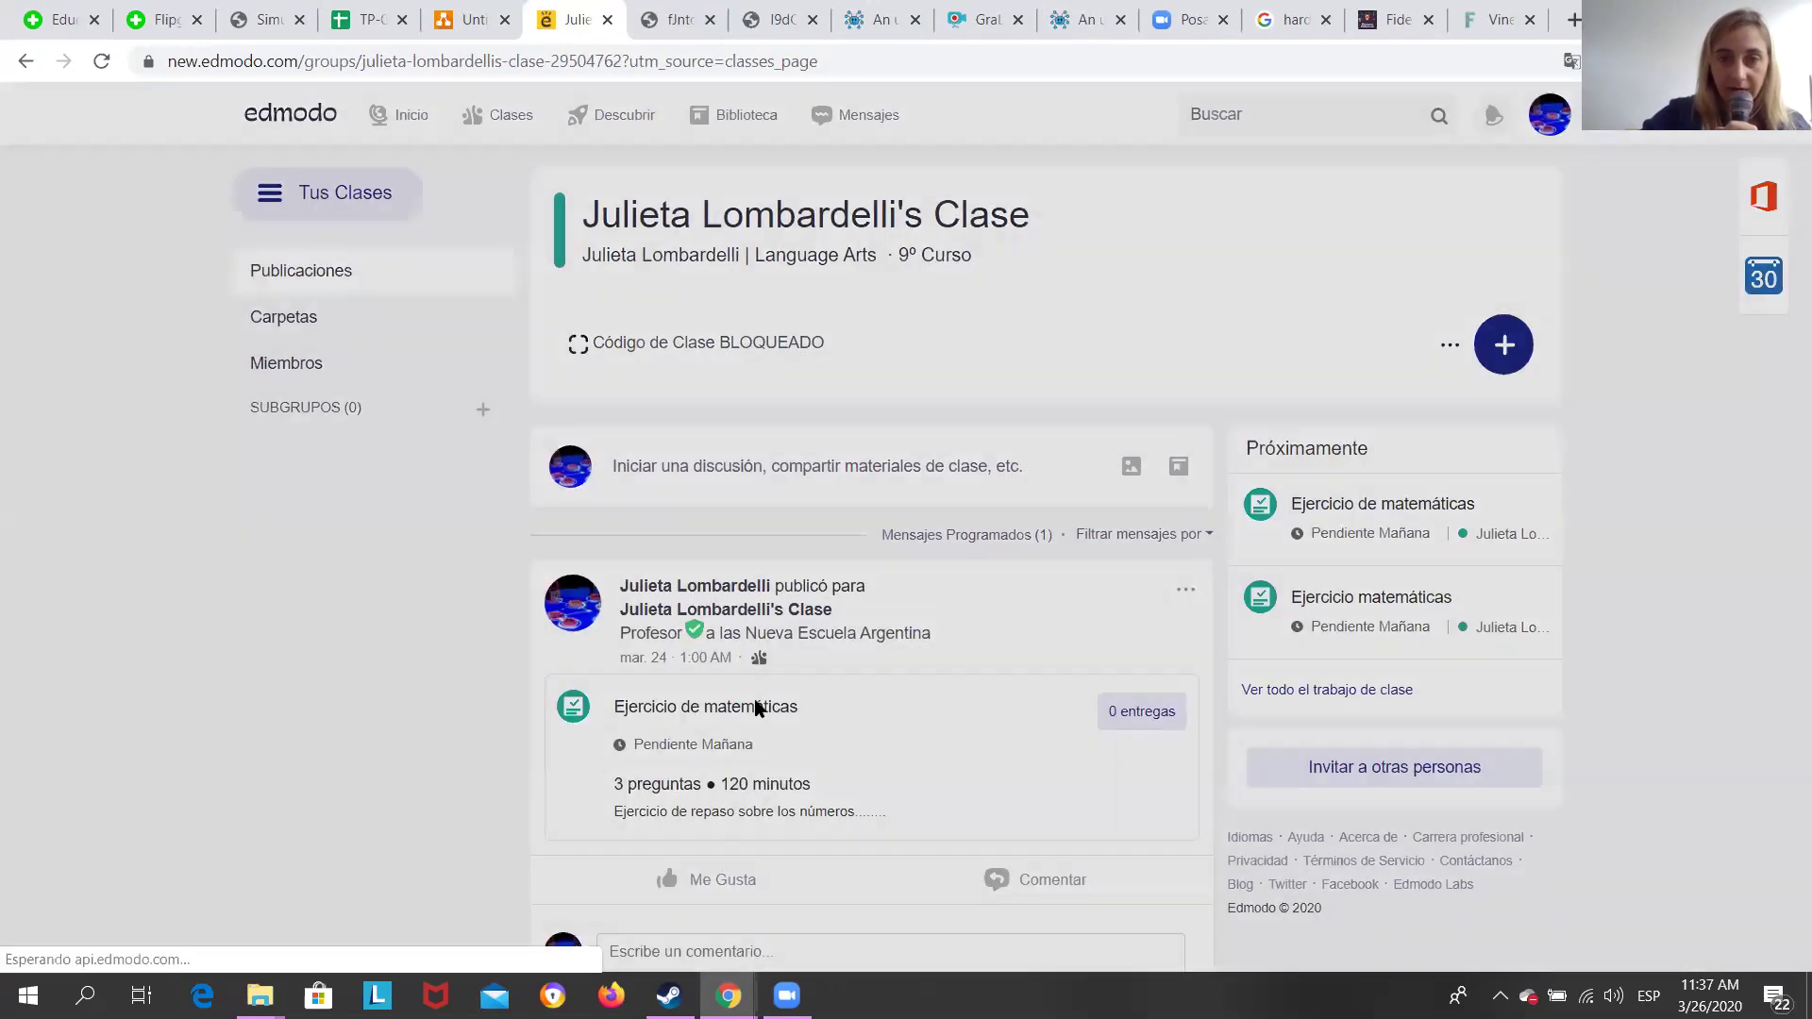
click(1150, 669)
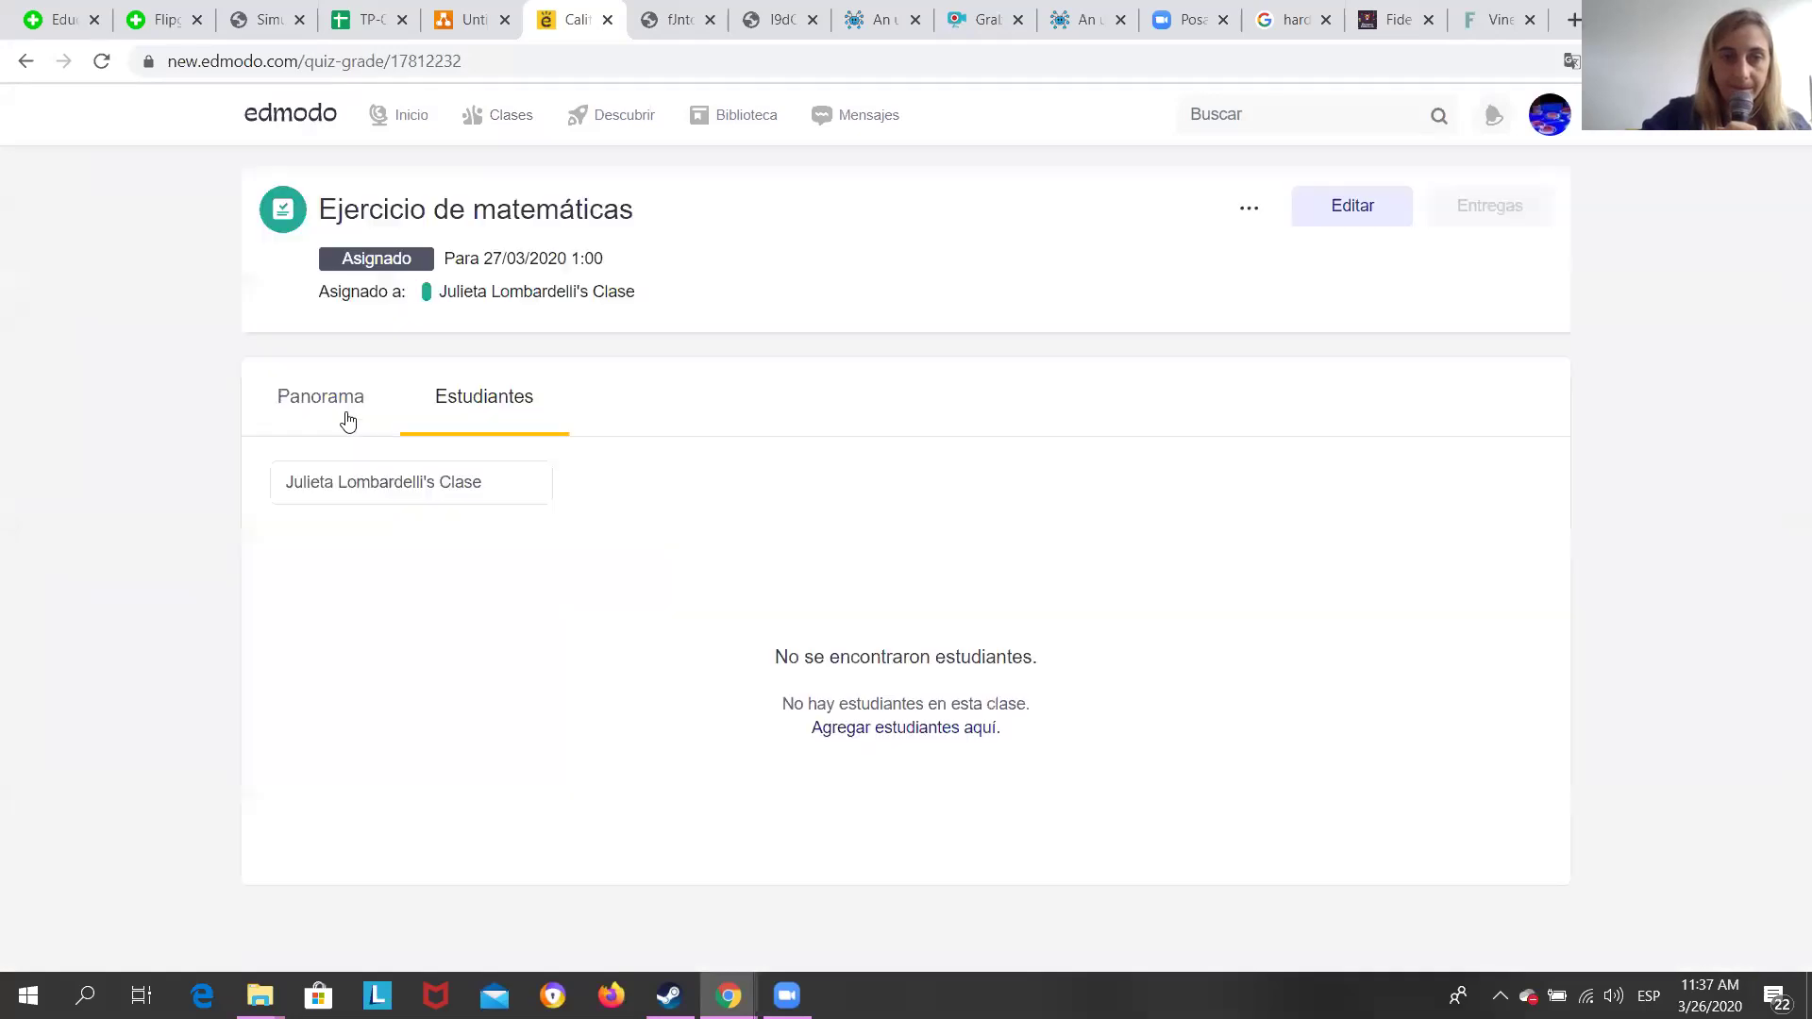
Check the quiz's Panorama view, then return to the class feed and open the results of the five-question "Ejercicio matemáticas" quiz.
click(348, 416)
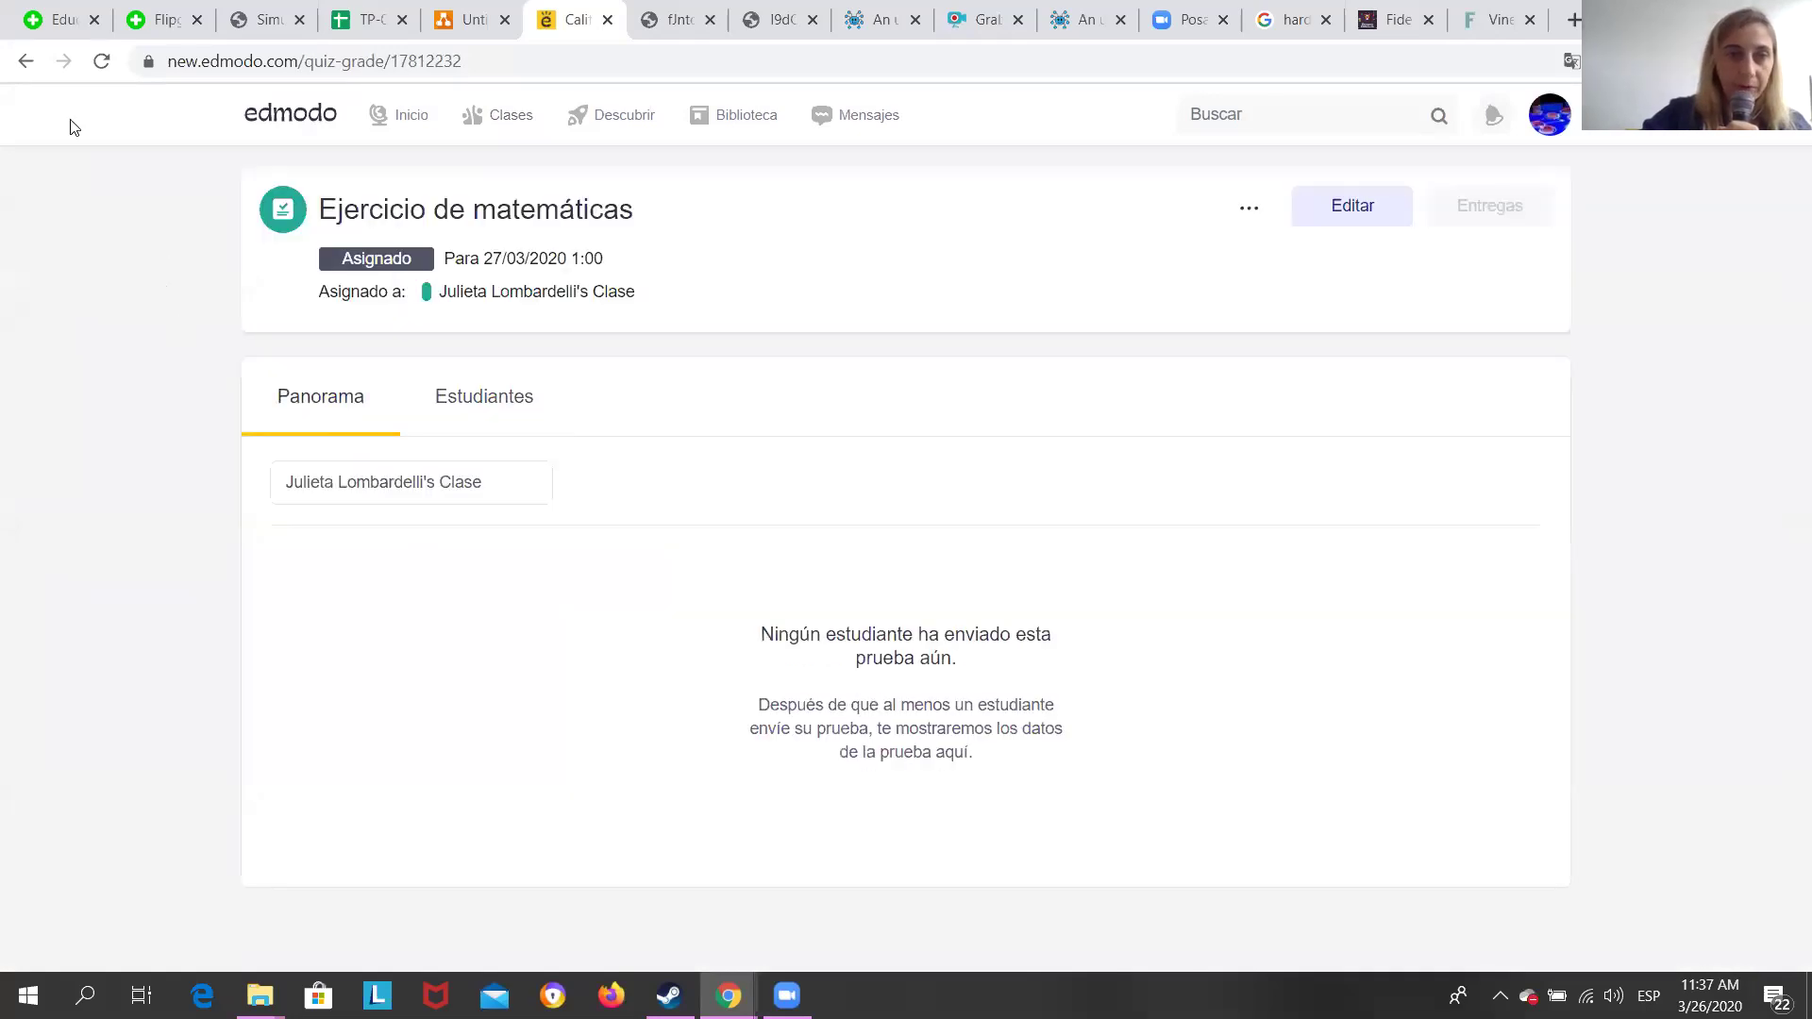
click(27, 66)
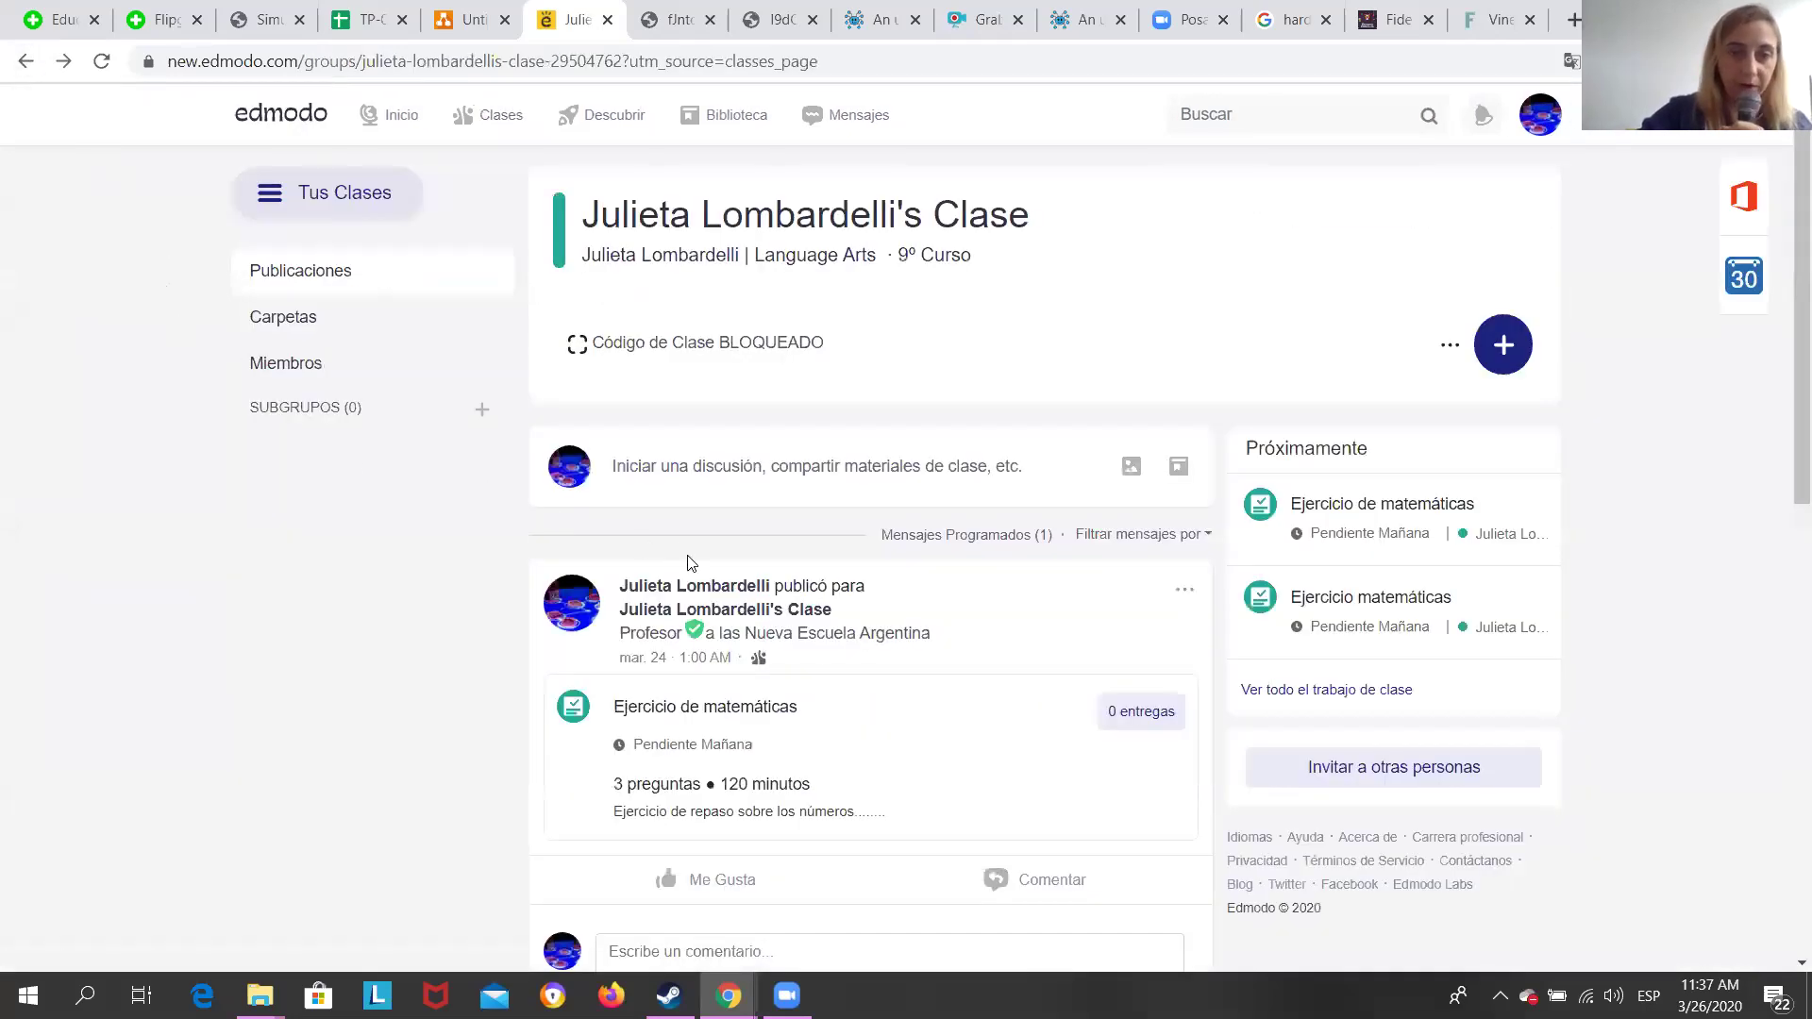
scroll(807, 661, down, 5)
scroll(807, 660, down, 4)
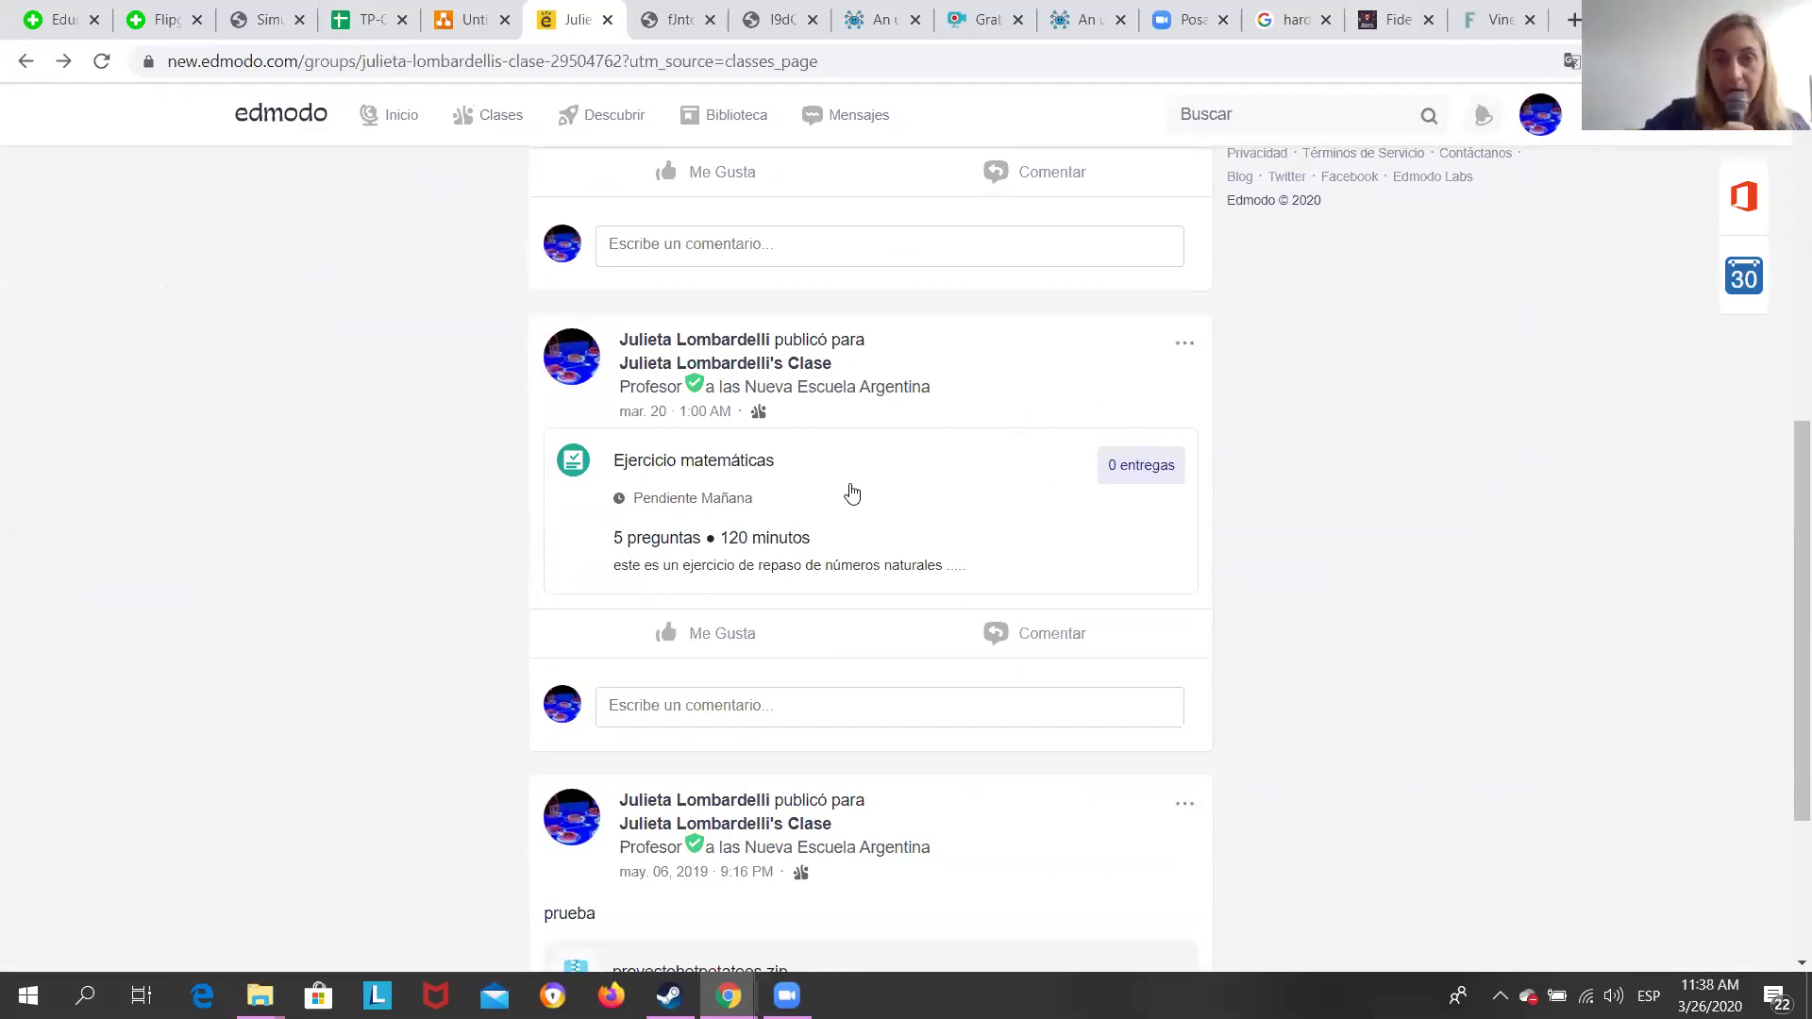
click(707, 462)
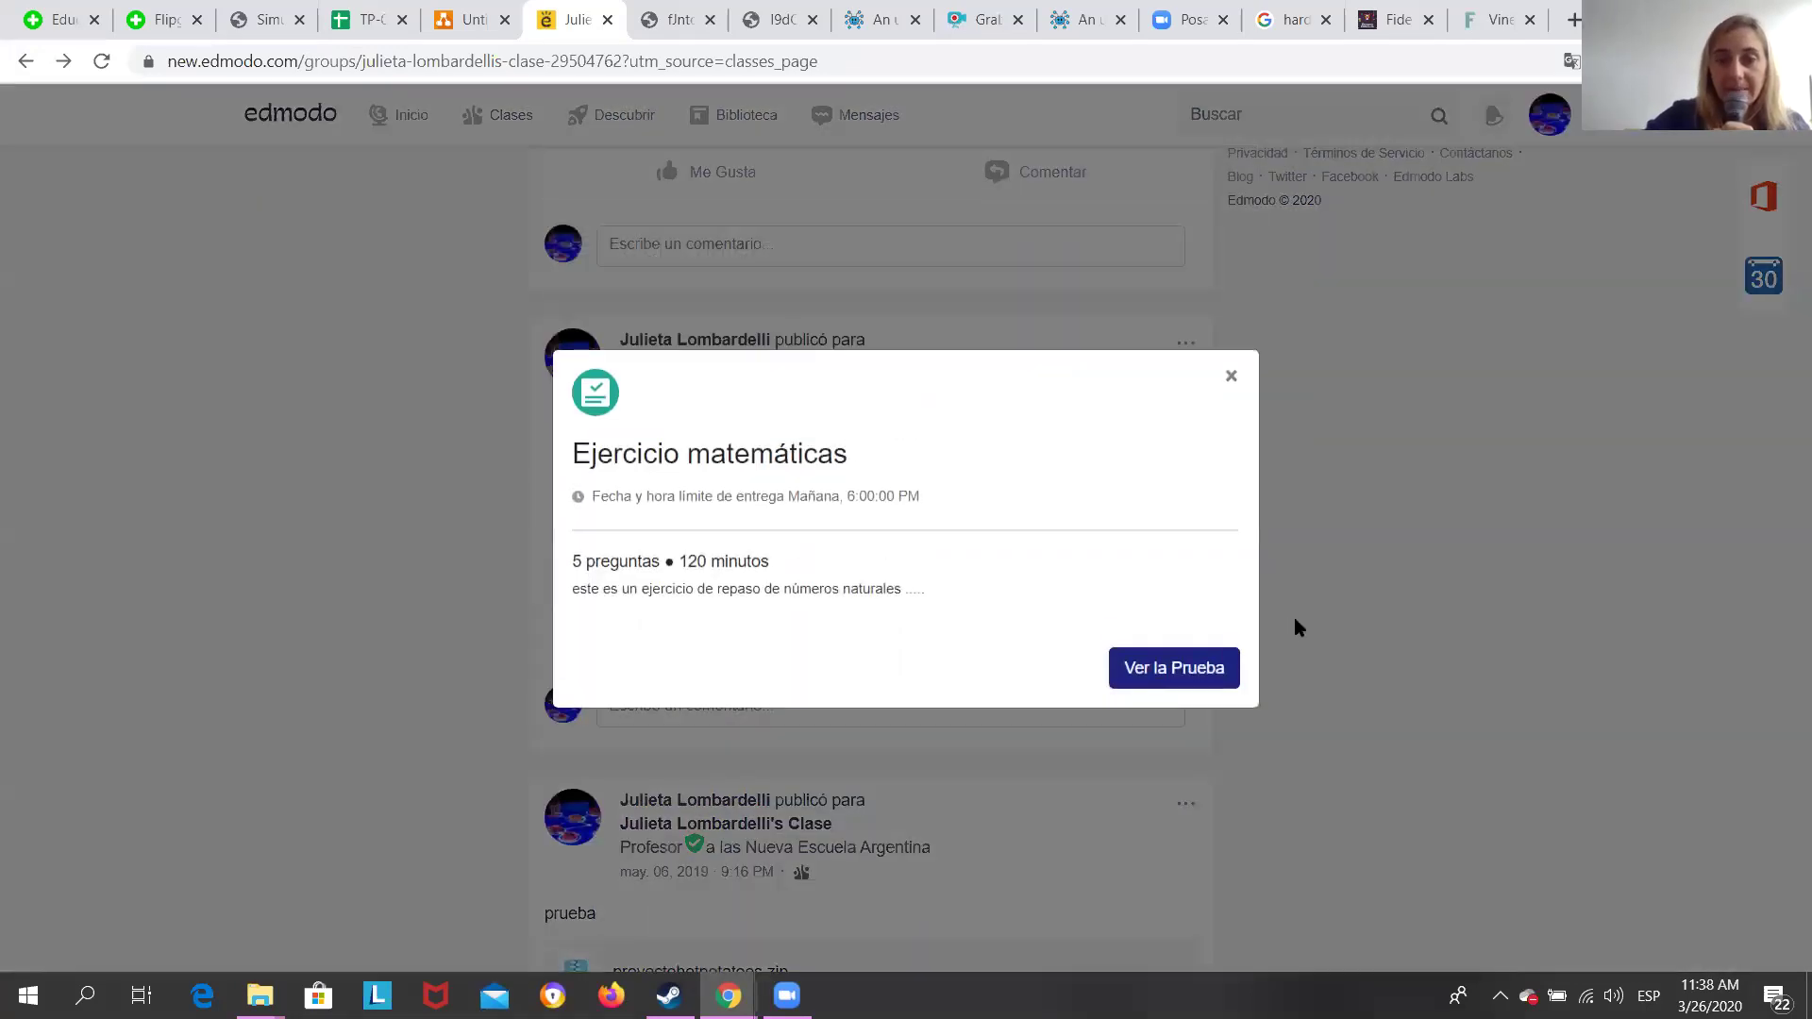
click(1171, 676)
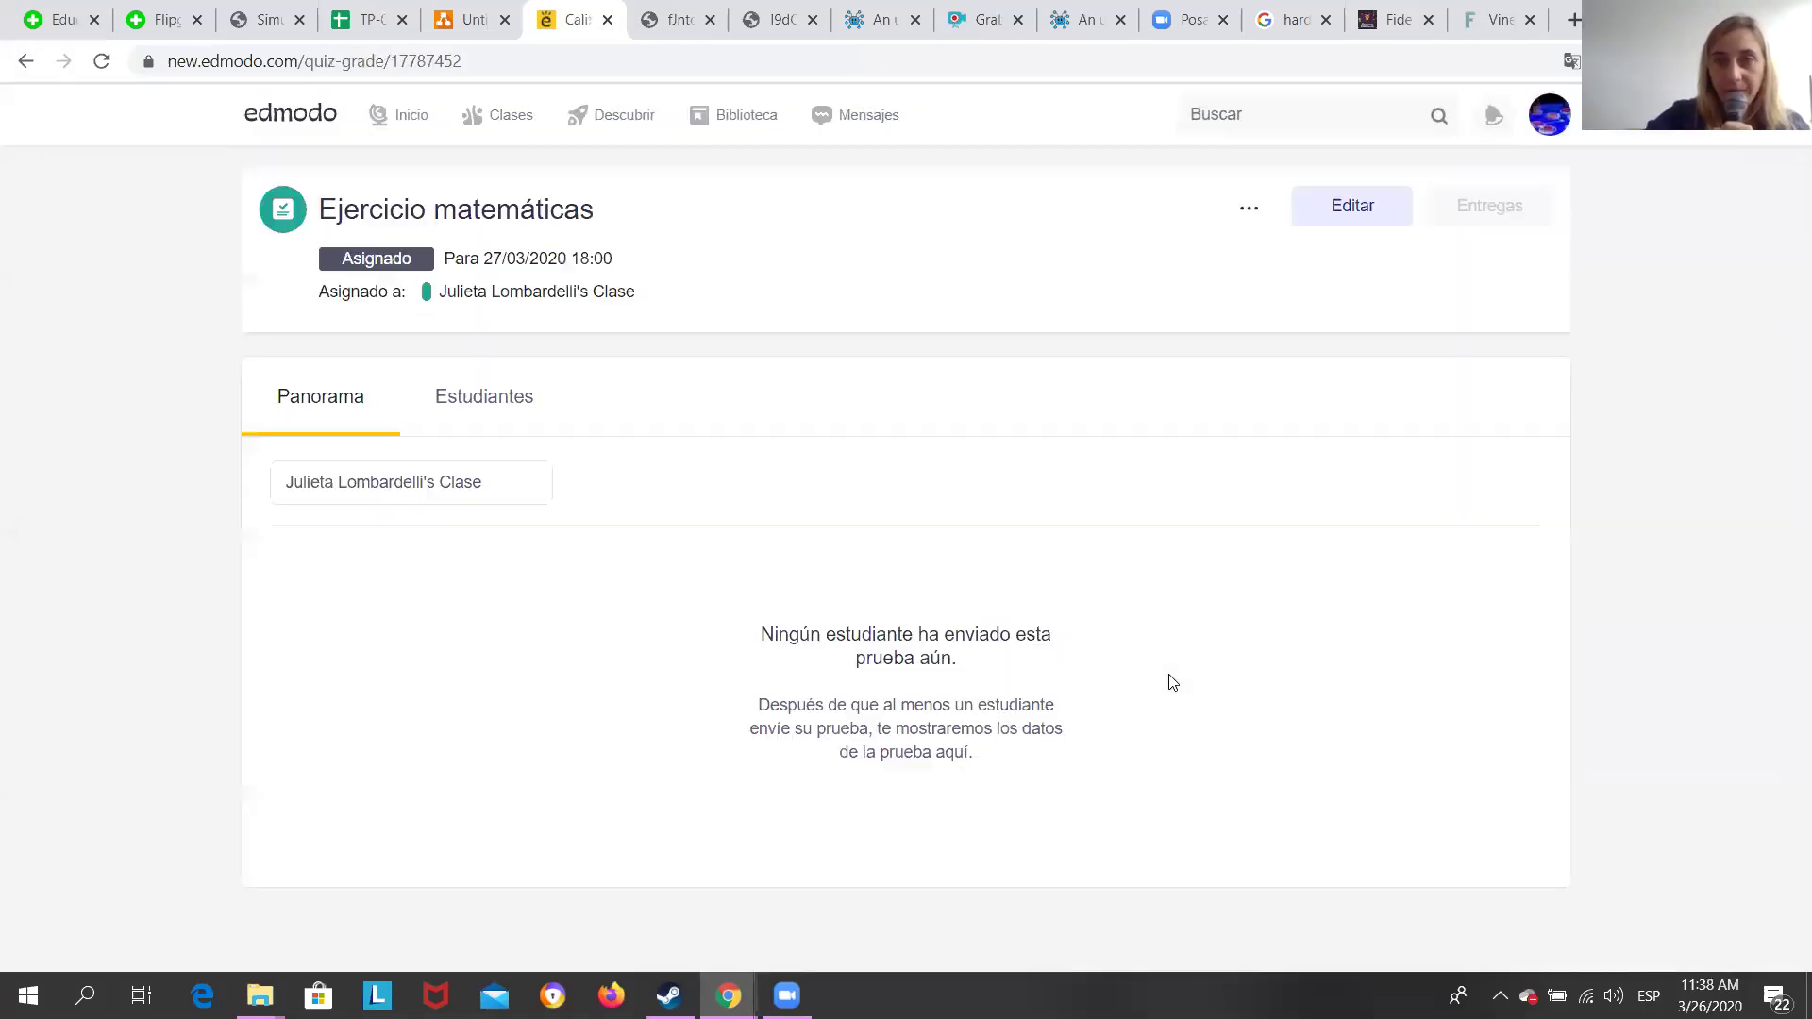
Make an editable copy of the "Ejercicio matemáticas" quiz and show the copy's list of questions.
click(1355, 207)
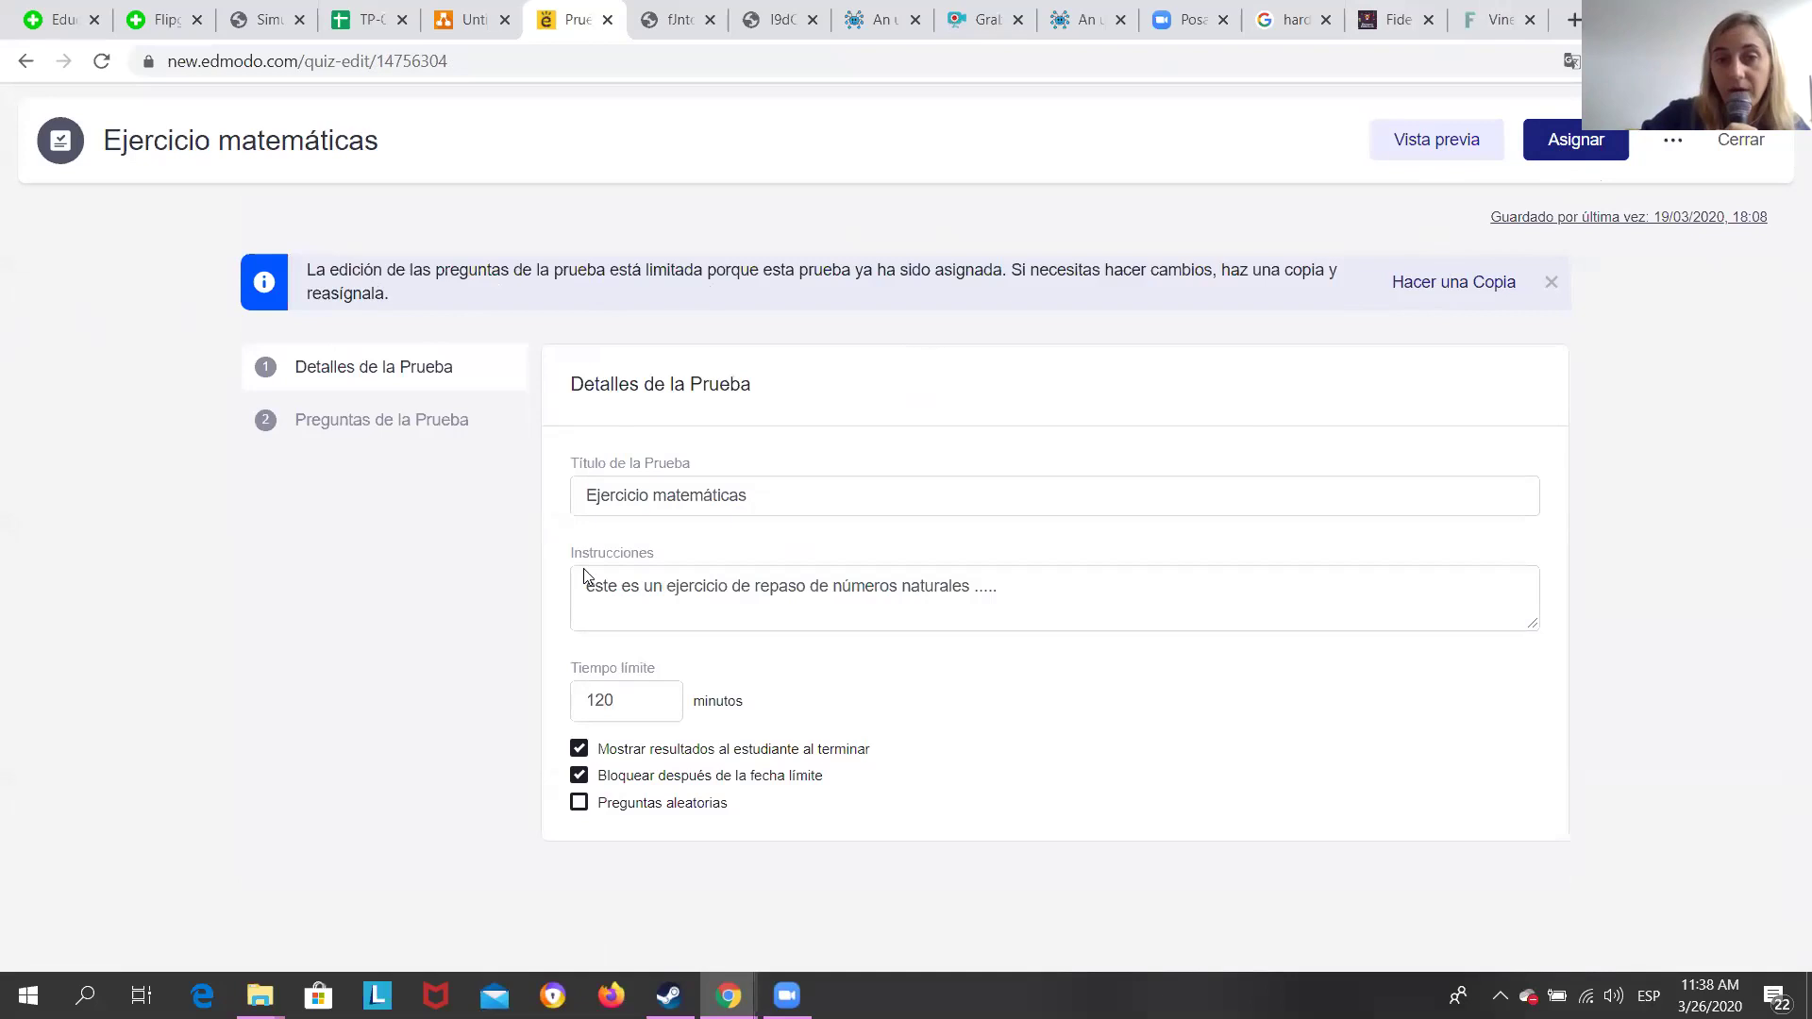
click(1471, 294)
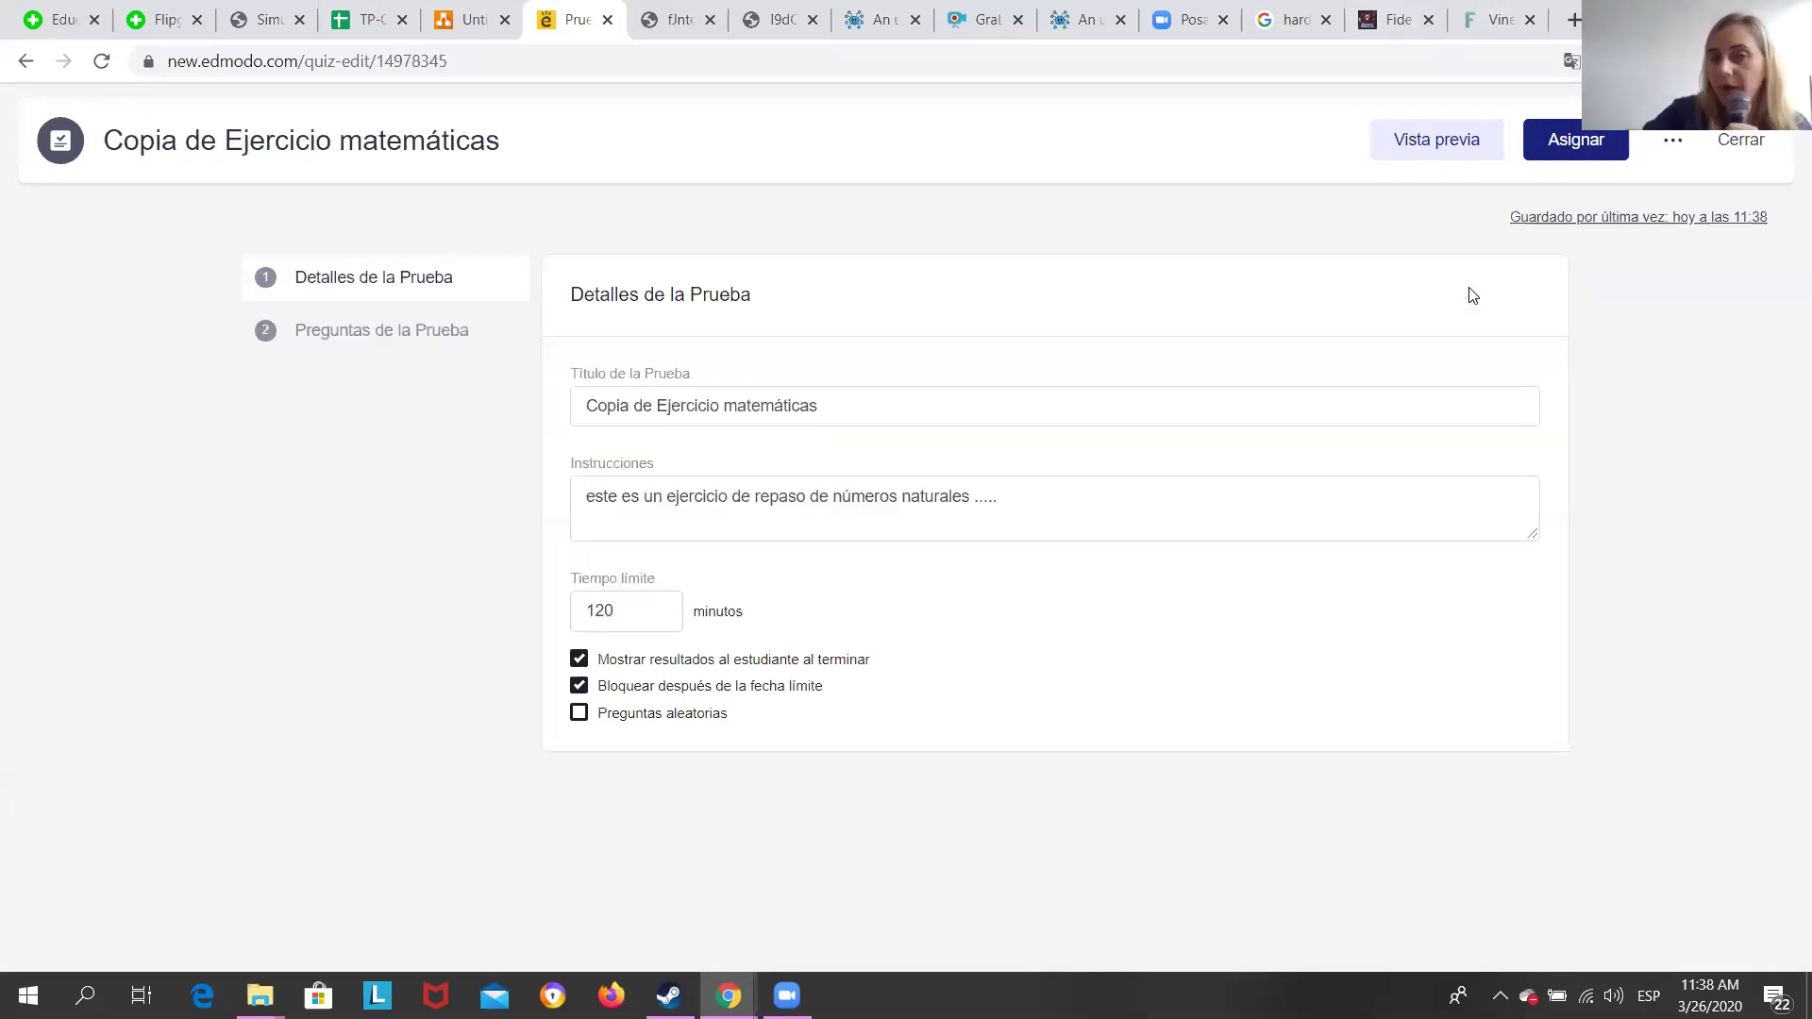
click(378, 349)
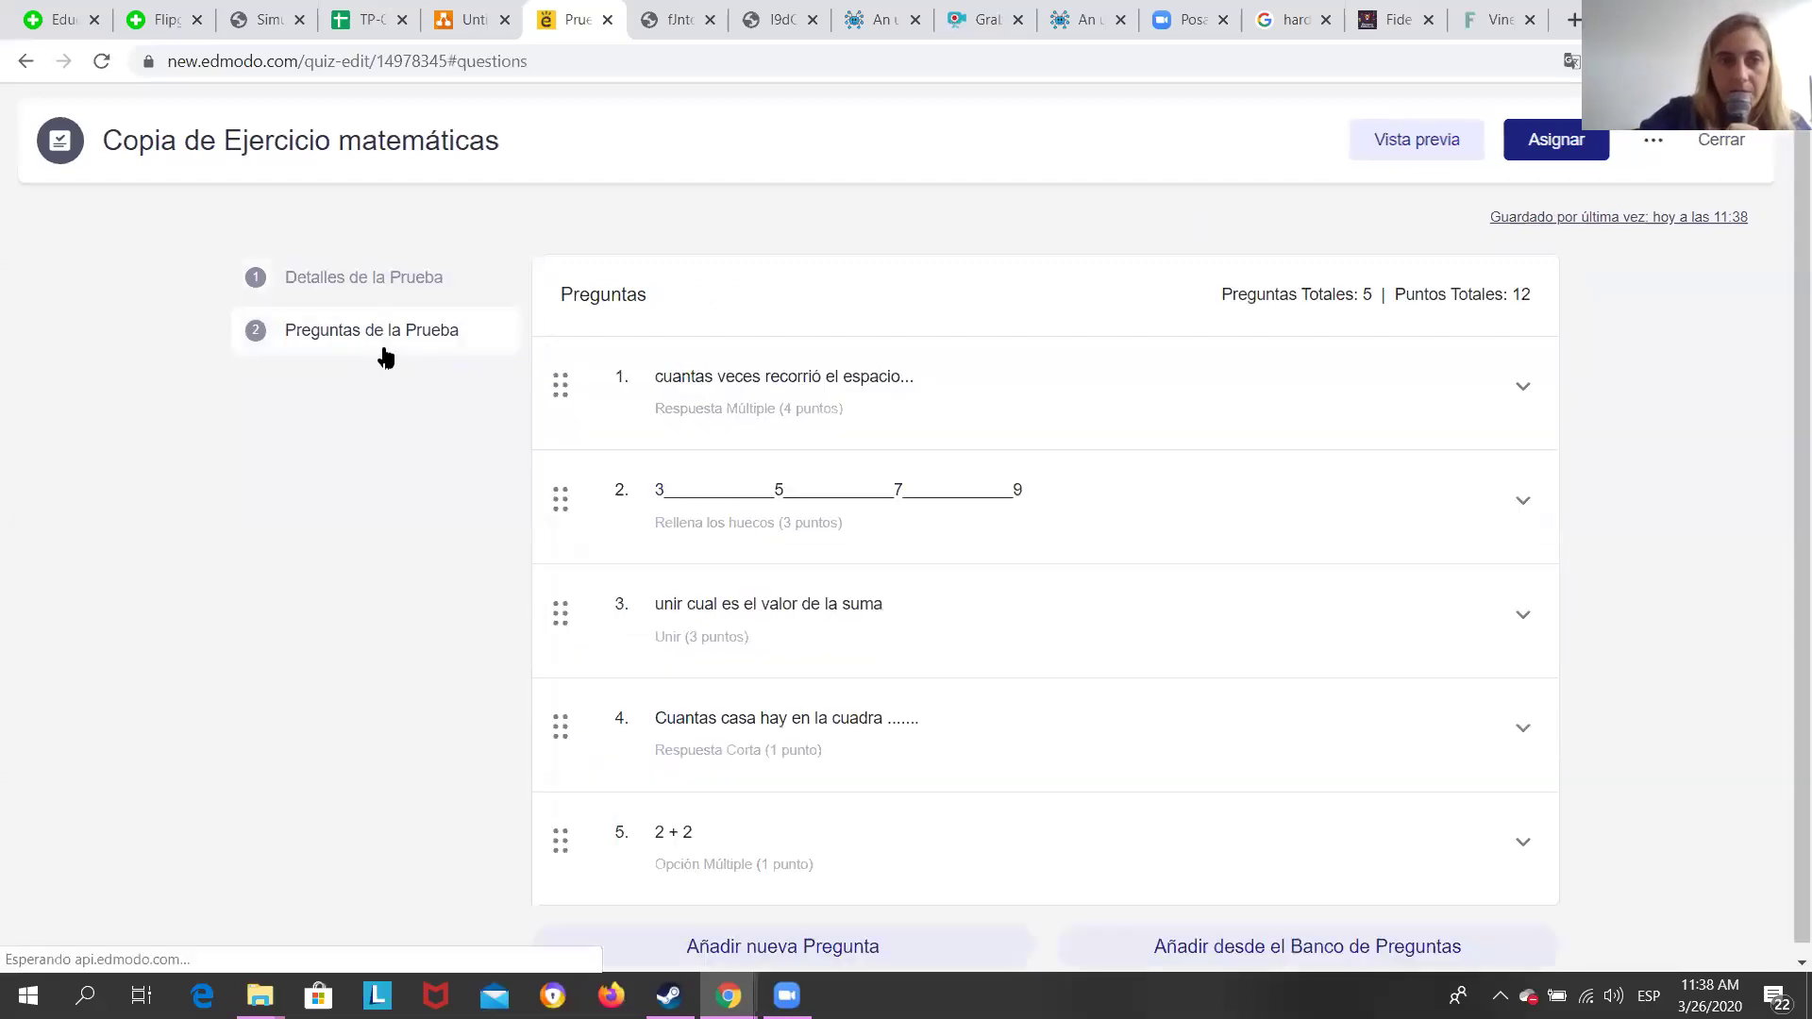
Expand question 3, "unir cual es el valor de la suma", and examine its question type and prompt.
click(928, 619)
scroll(928, 619, down, 7)
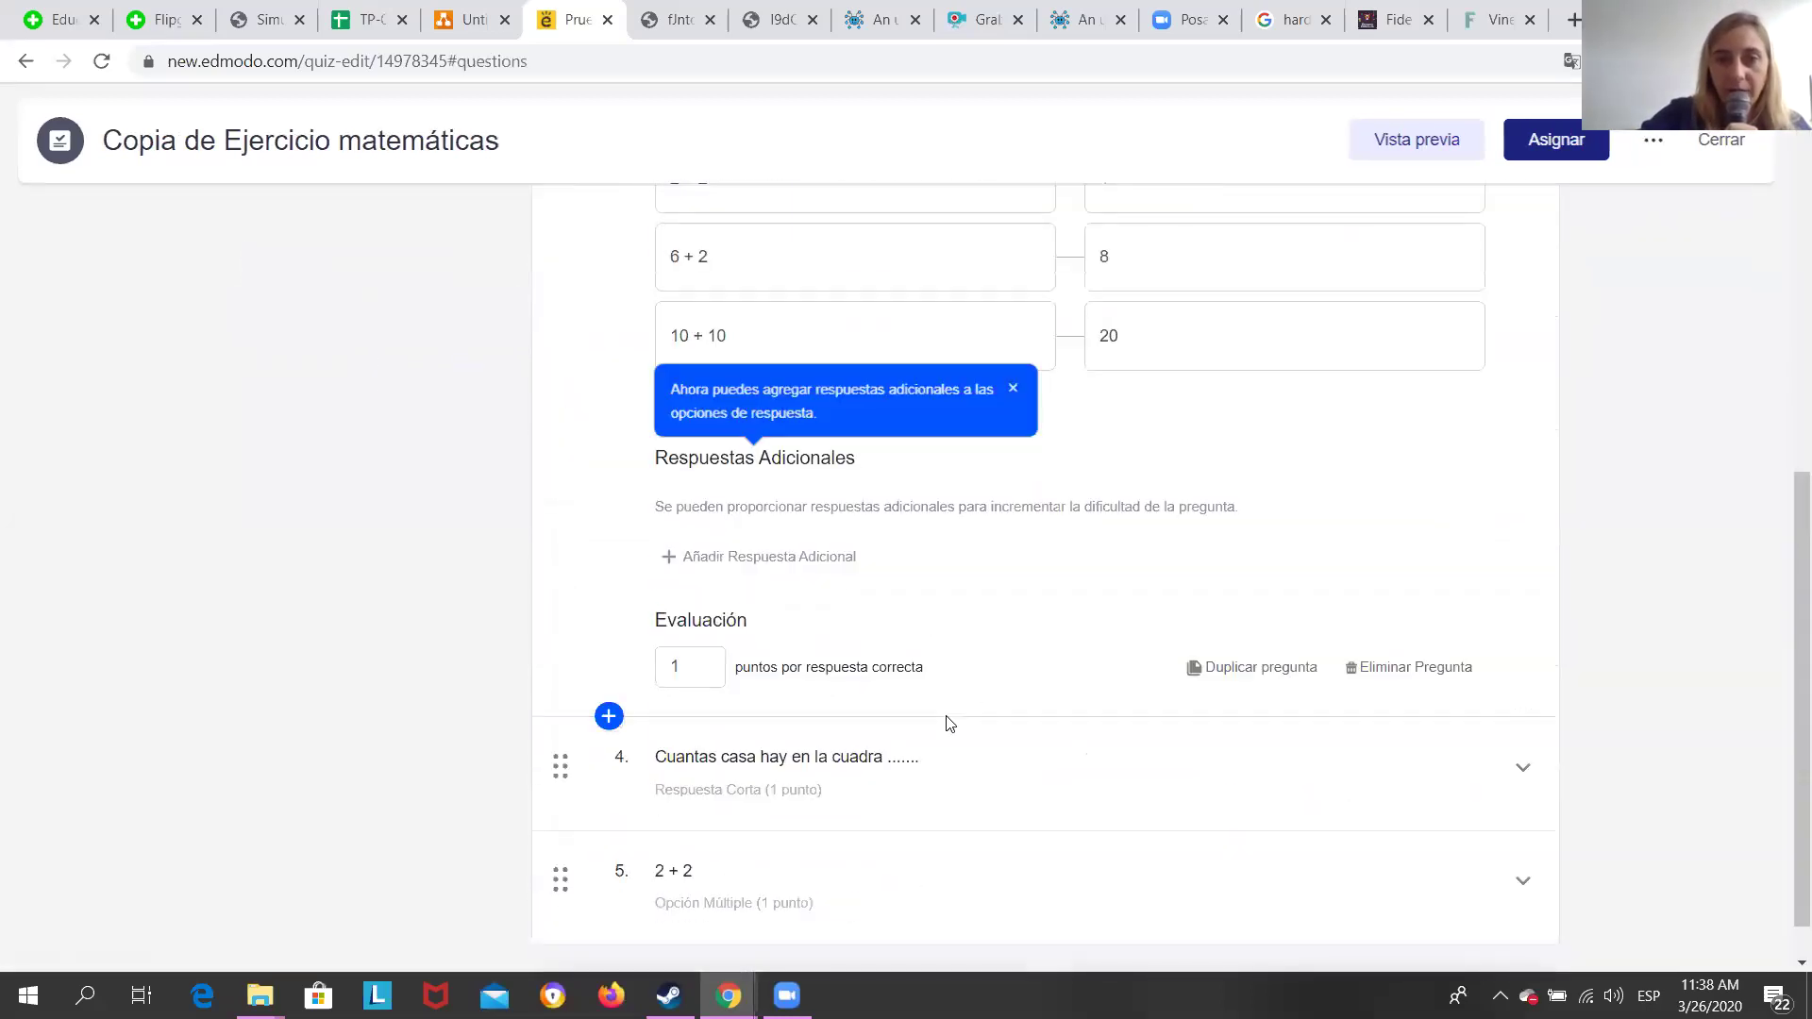
scroll(609, 337, up, 3)
scroll(609, 336, up, 3)
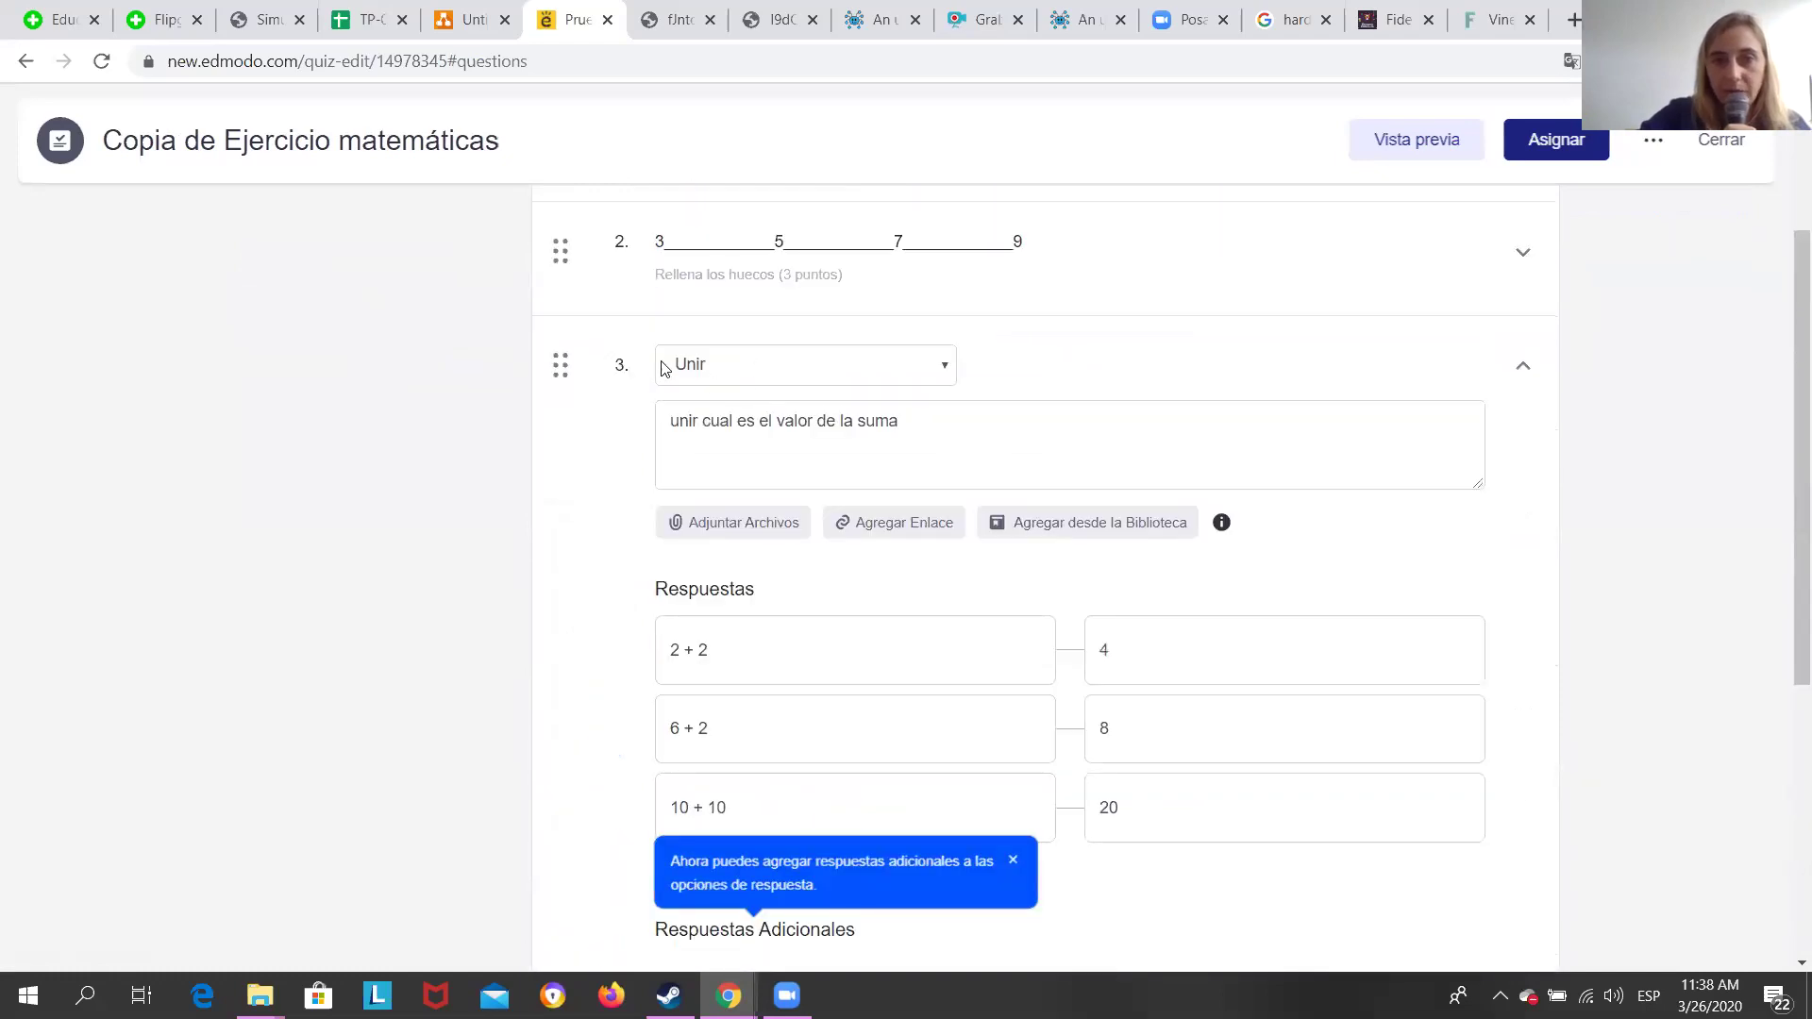
scroll(739, 375, up, 5)
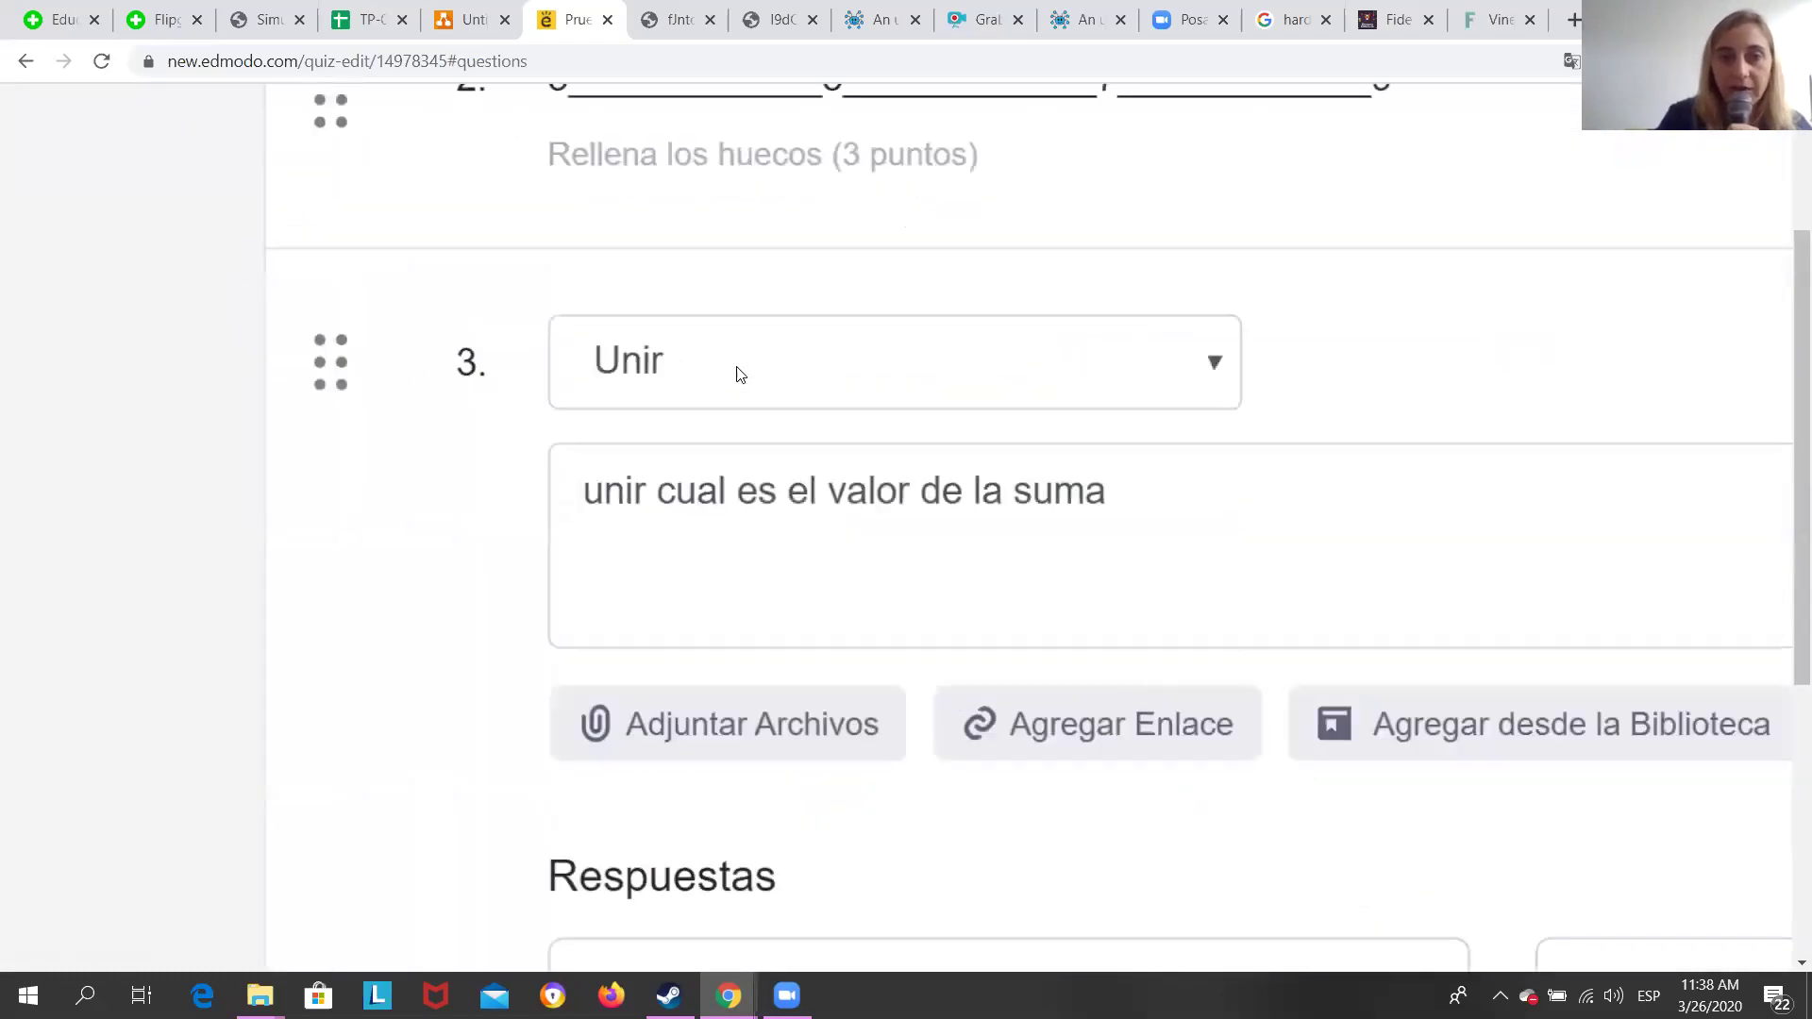
scroll(739, 374, down, 5)
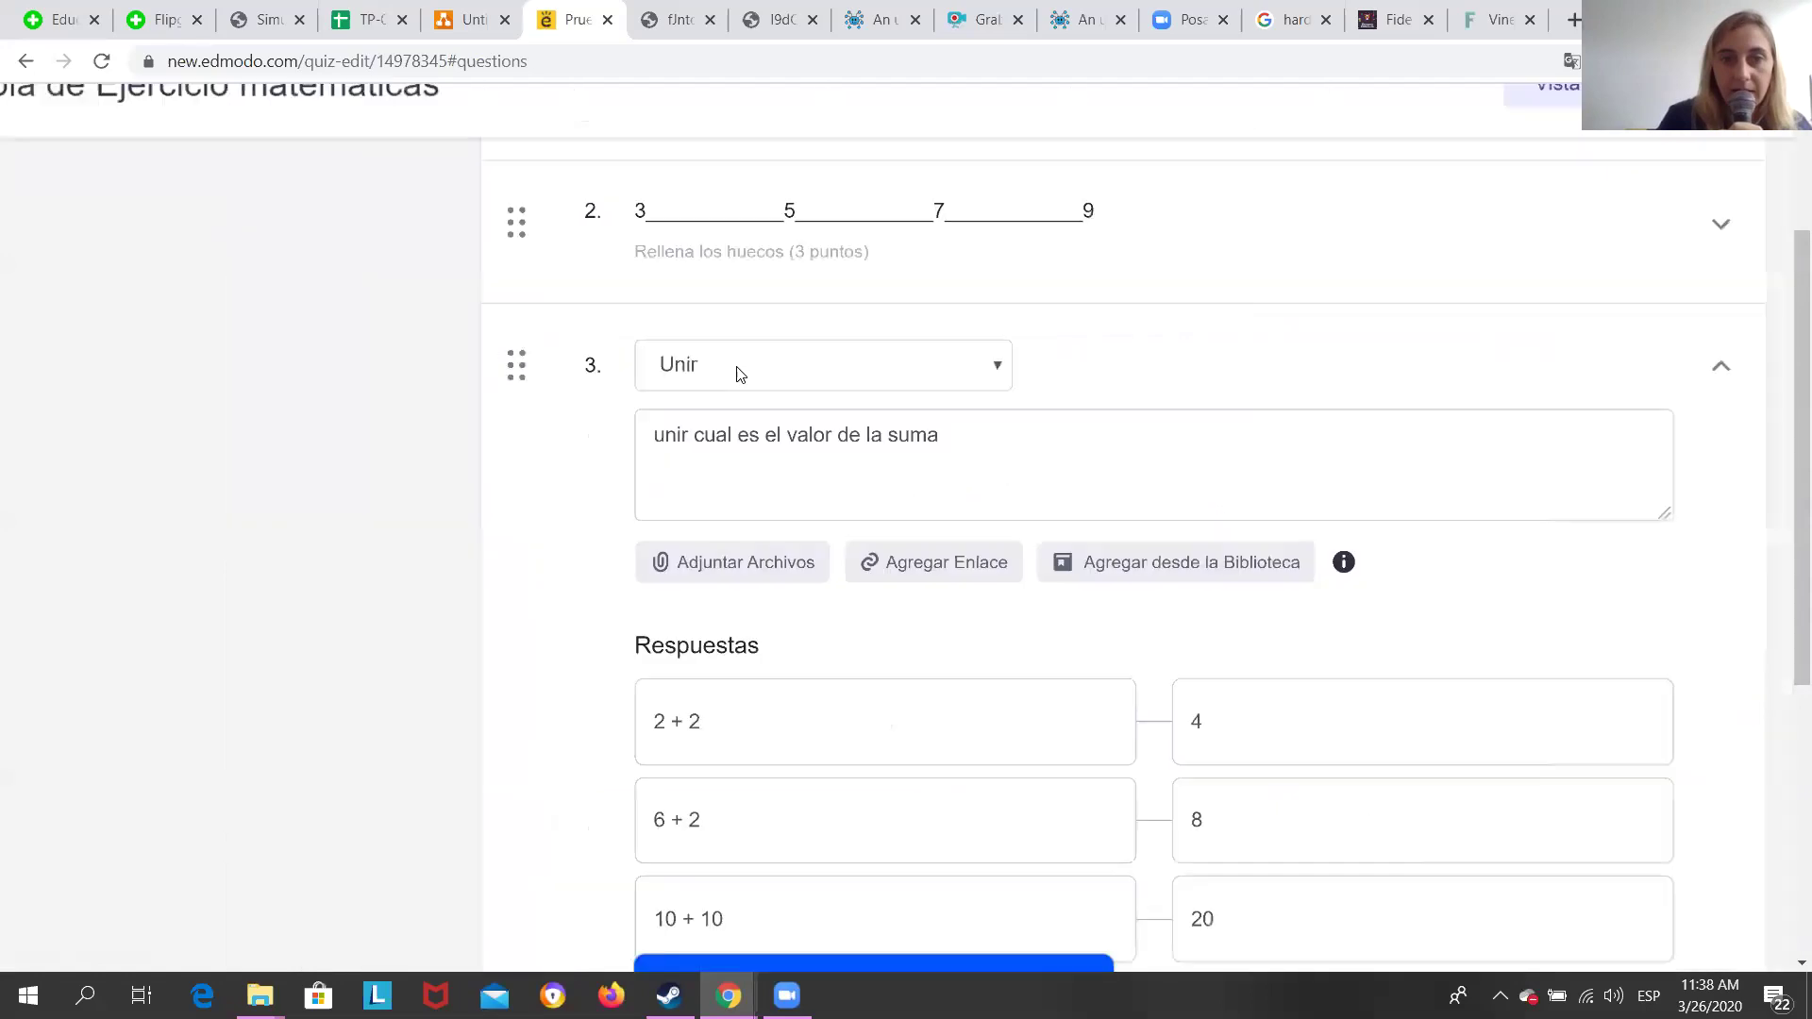
Review the question types available for question 3 and keep it set to Unir.
click(947, 365)
click(947, 365)
click(947, 365)
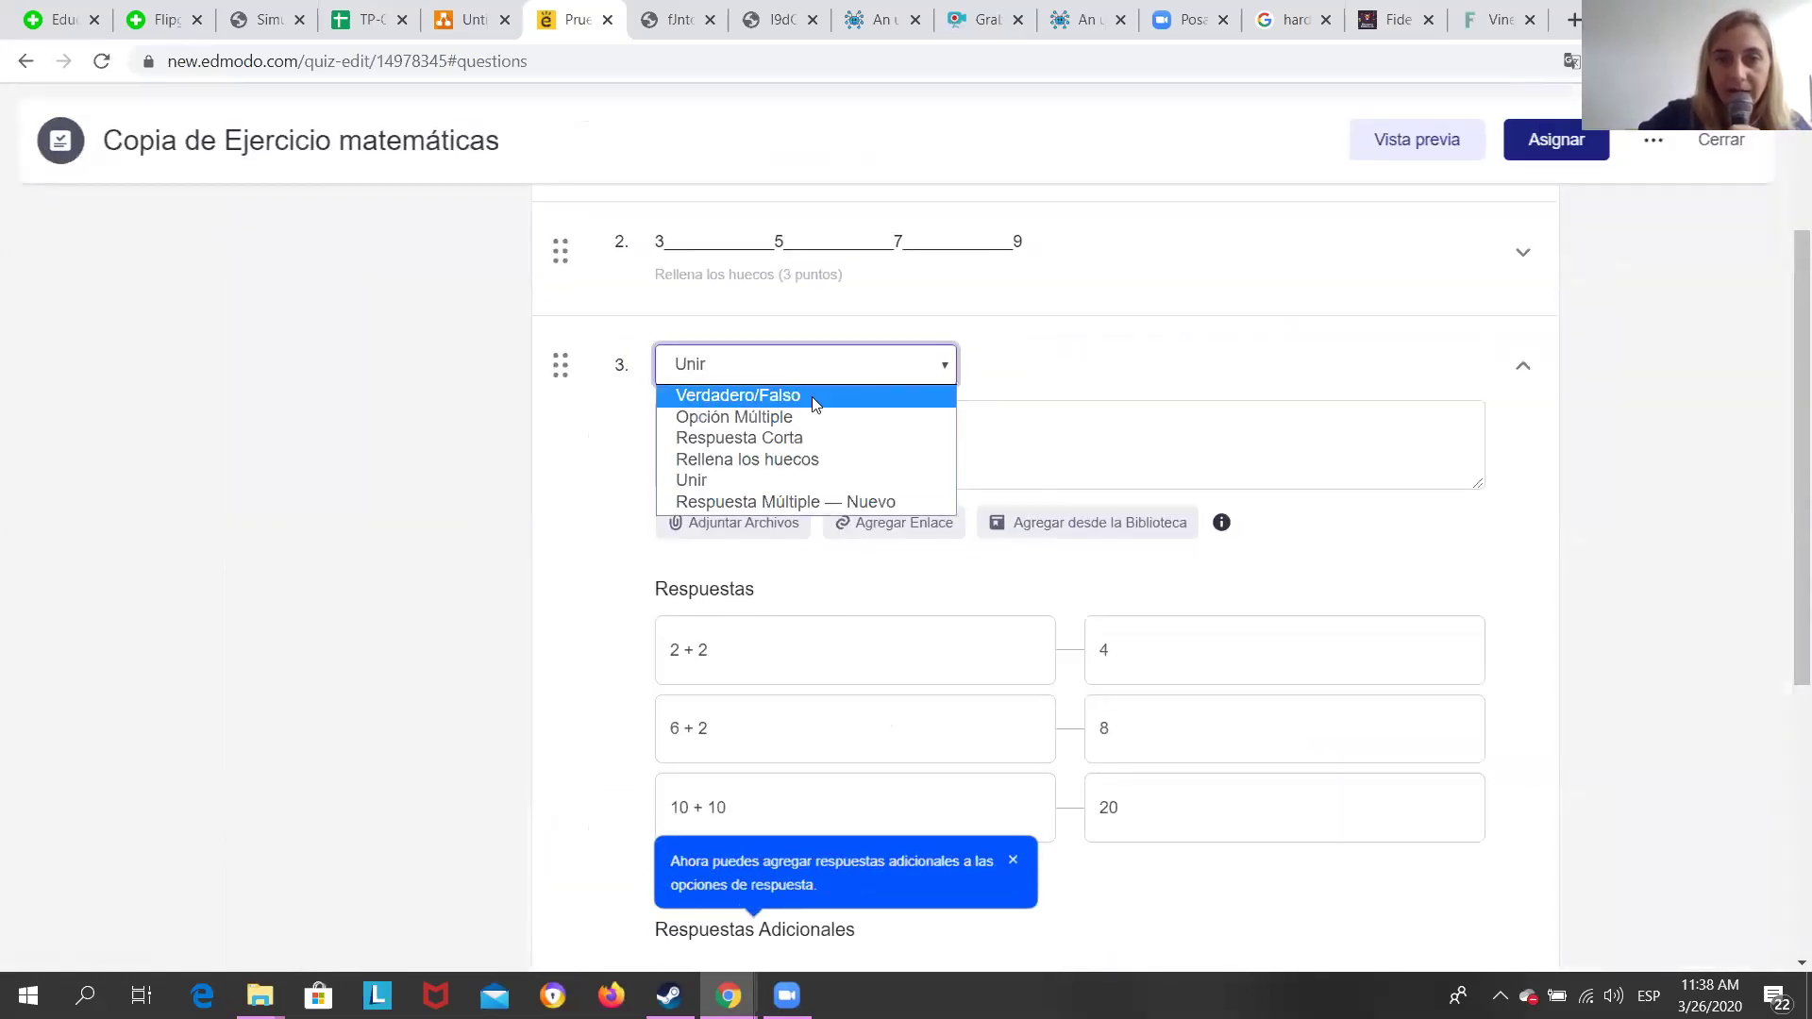
click(793, 480)
Examine question 3's matching answer pairs, additional answers section and scoring settings.
scroll(977, 500, down, 1)
scroll(977, 500, down, 4)
click(910, 444)
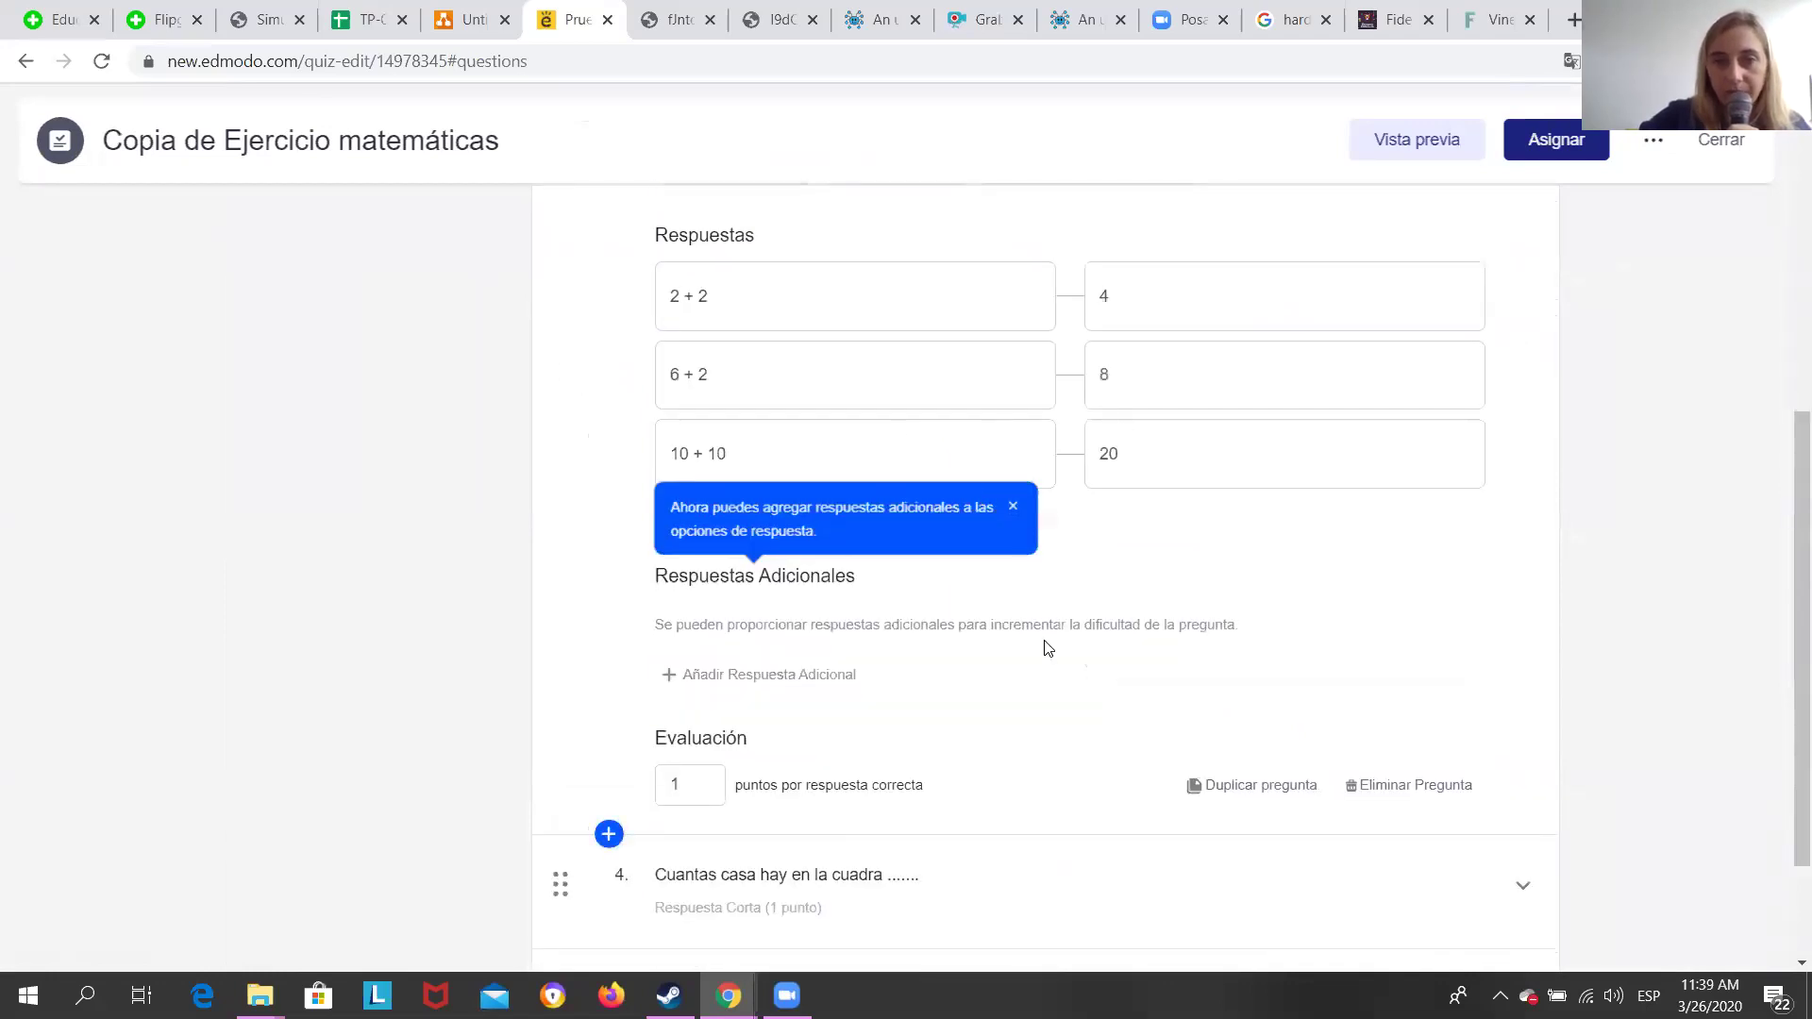
scroll(1048, 649, up, 3)
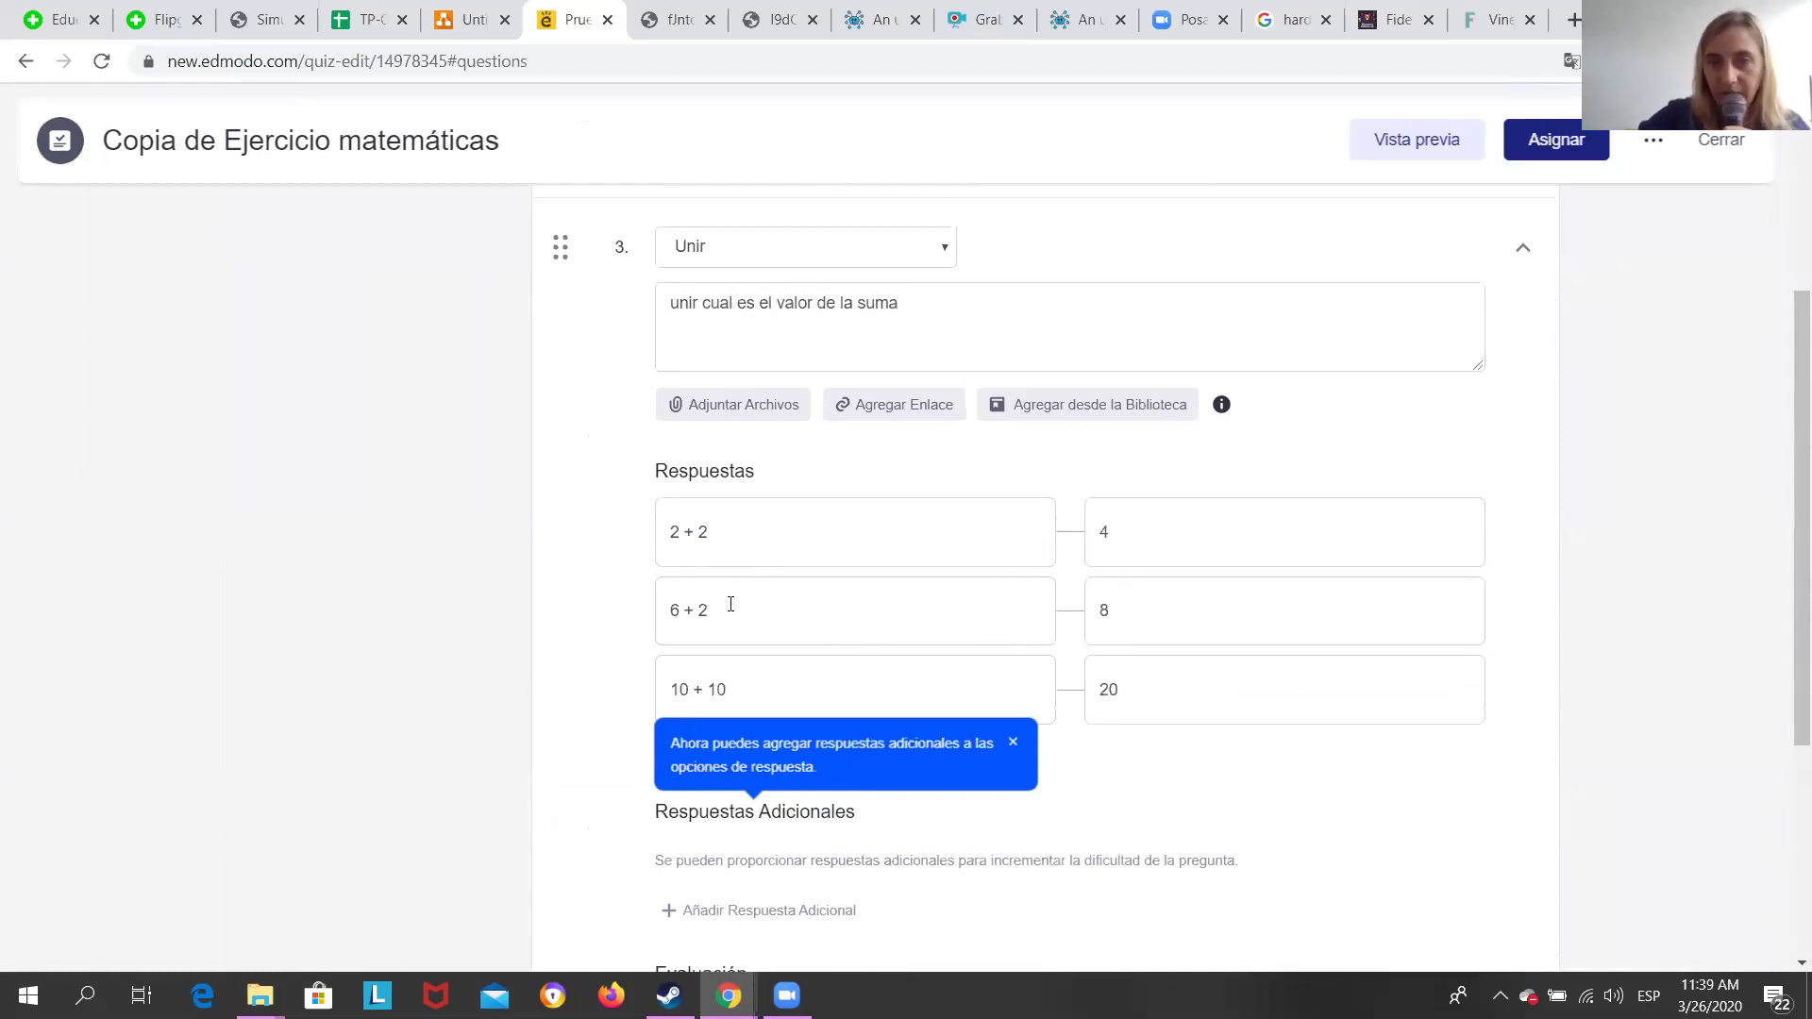
scroll(843, 688, down, 1)
scroll(843, 692, up, 3)
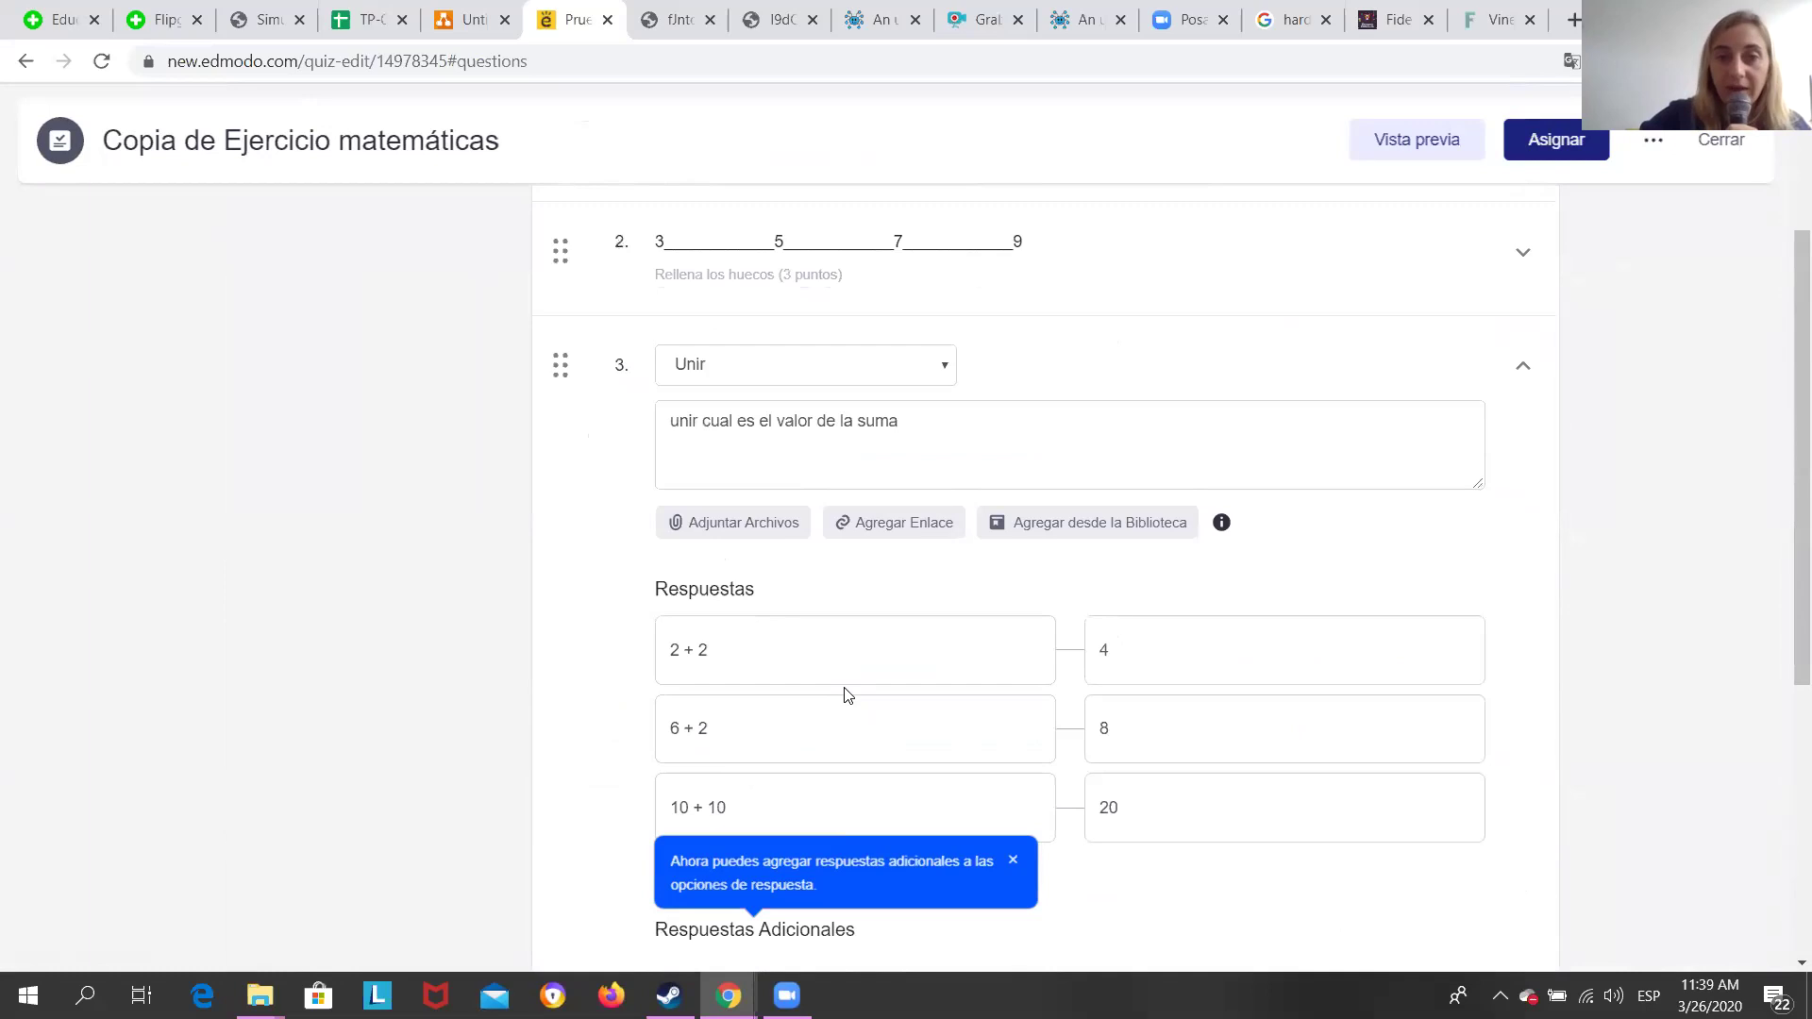
scroll(843, 696, up, 3)
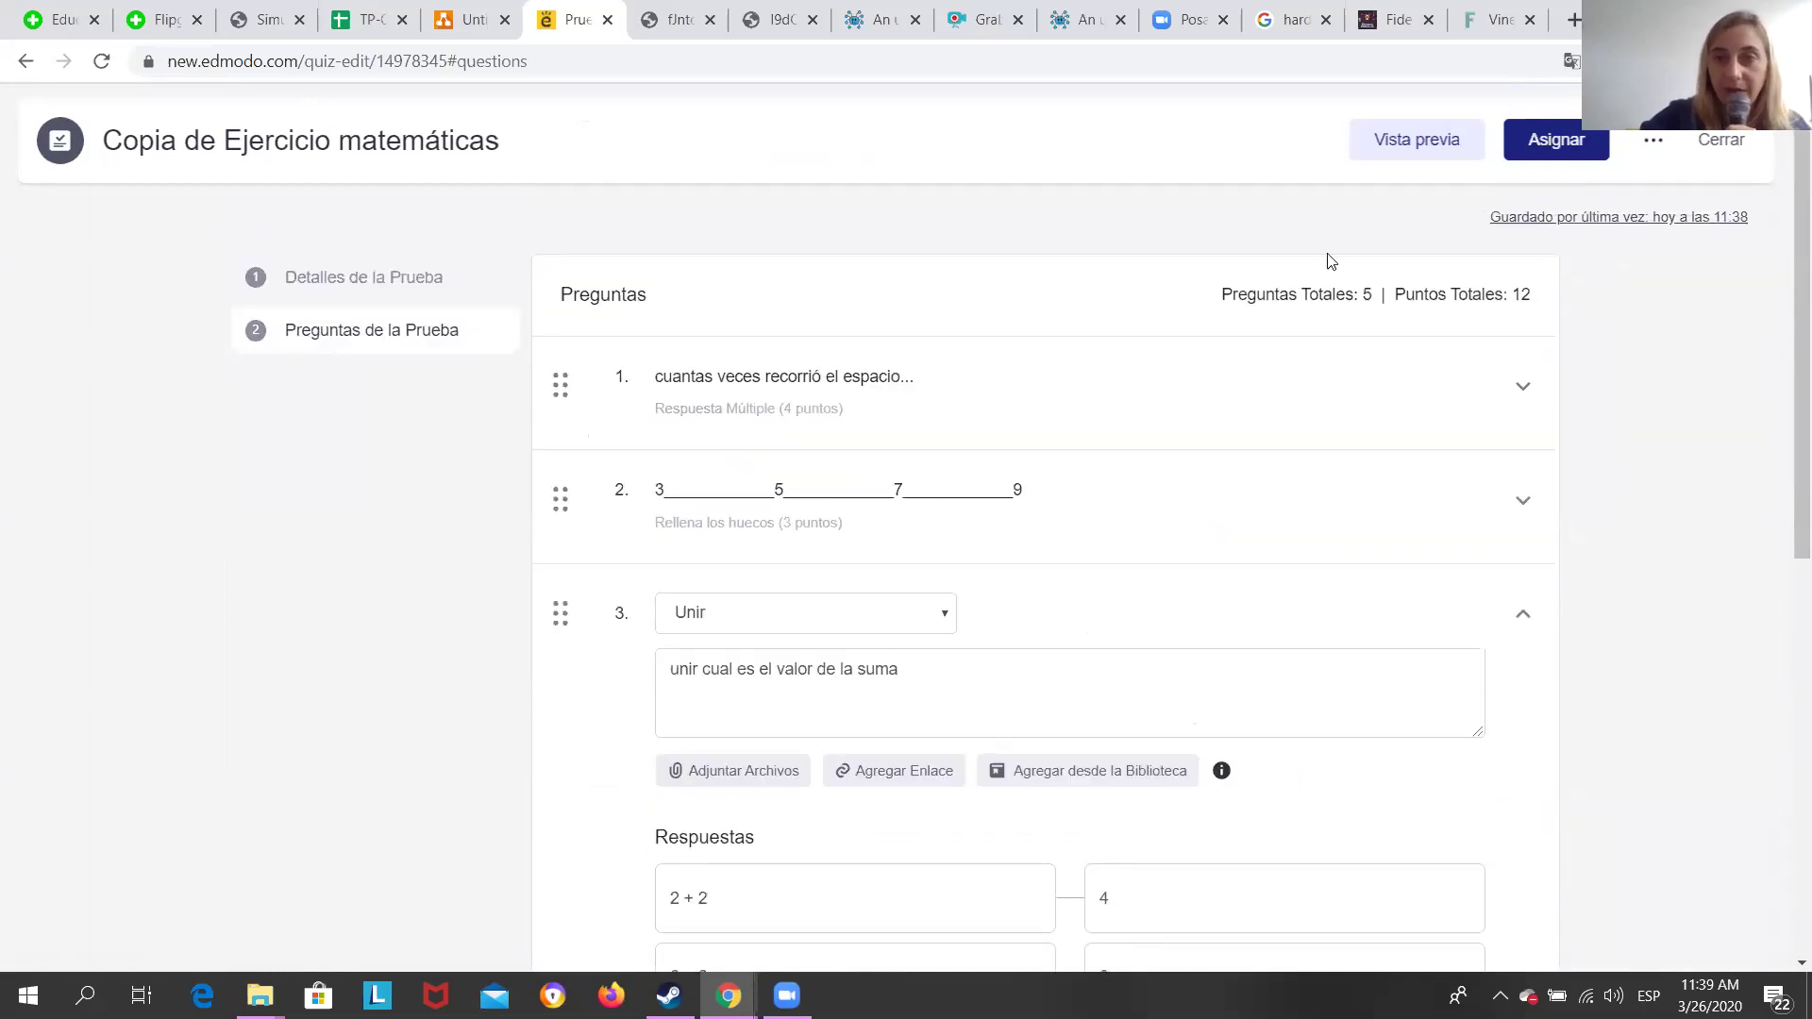
Preview the copied quiz as a student and advance to question 3.
click(1384, 162)
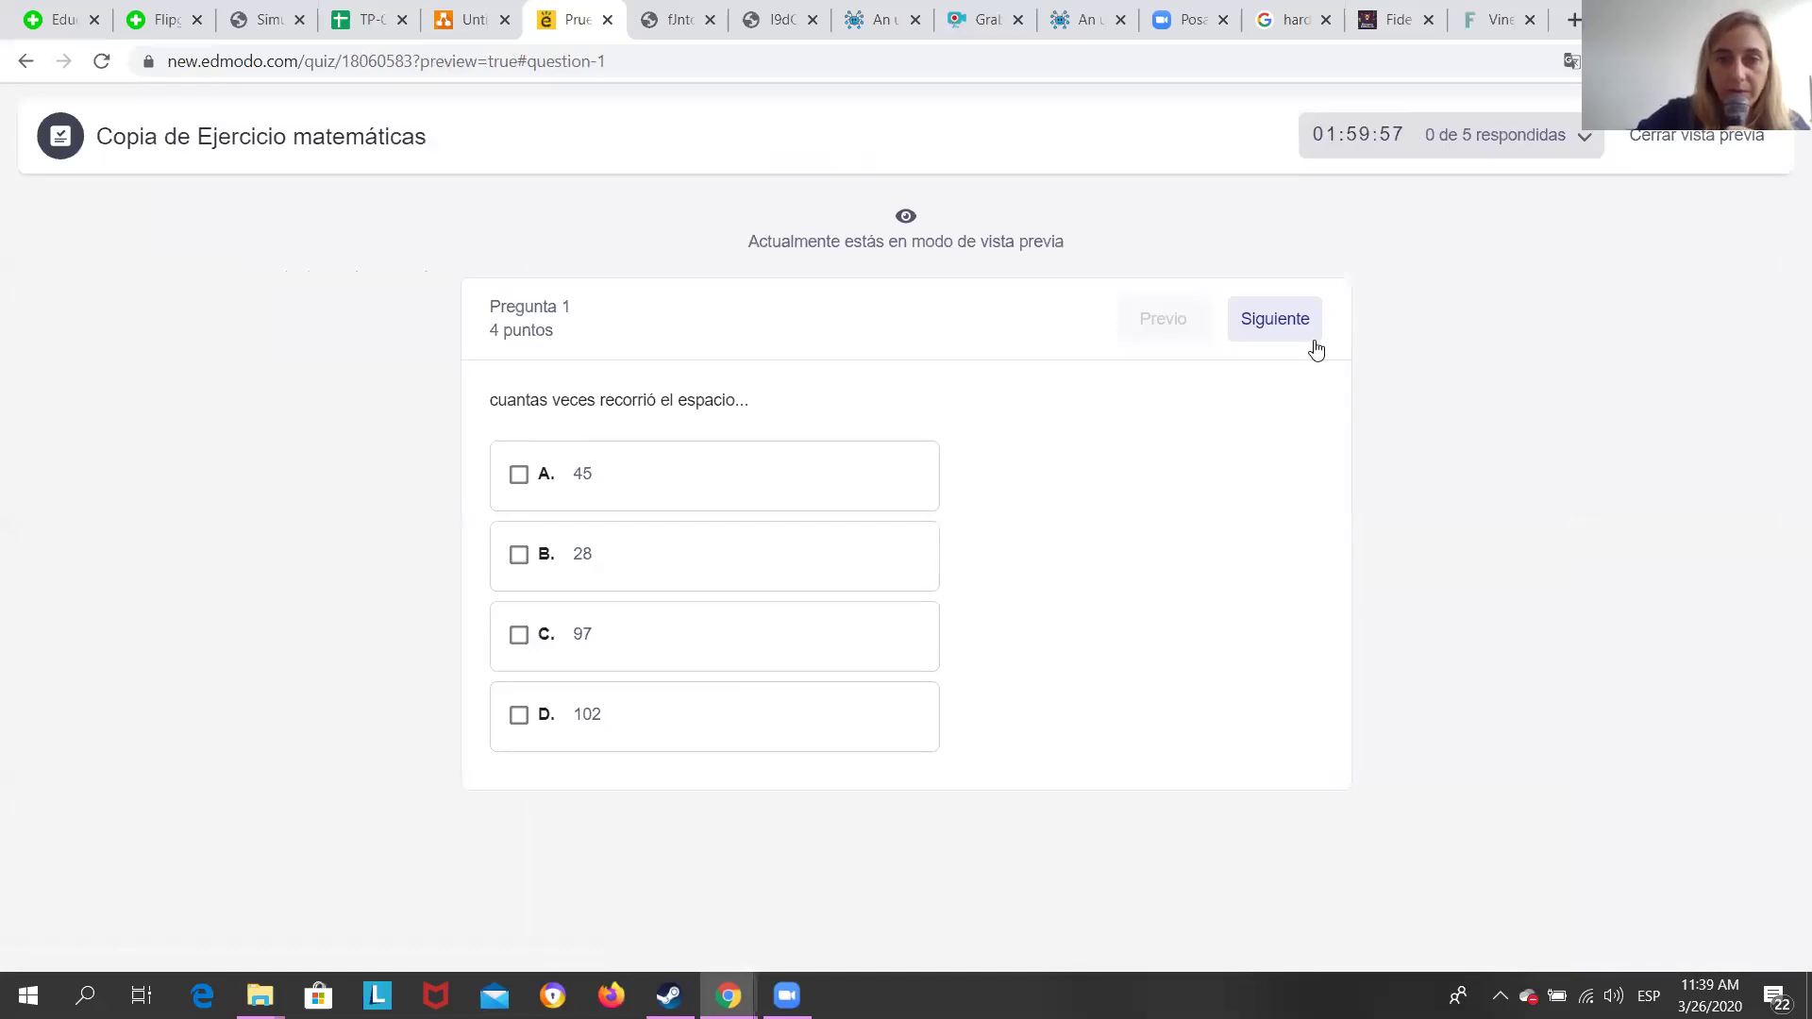
click(1286, 323)
click(1287, 326)
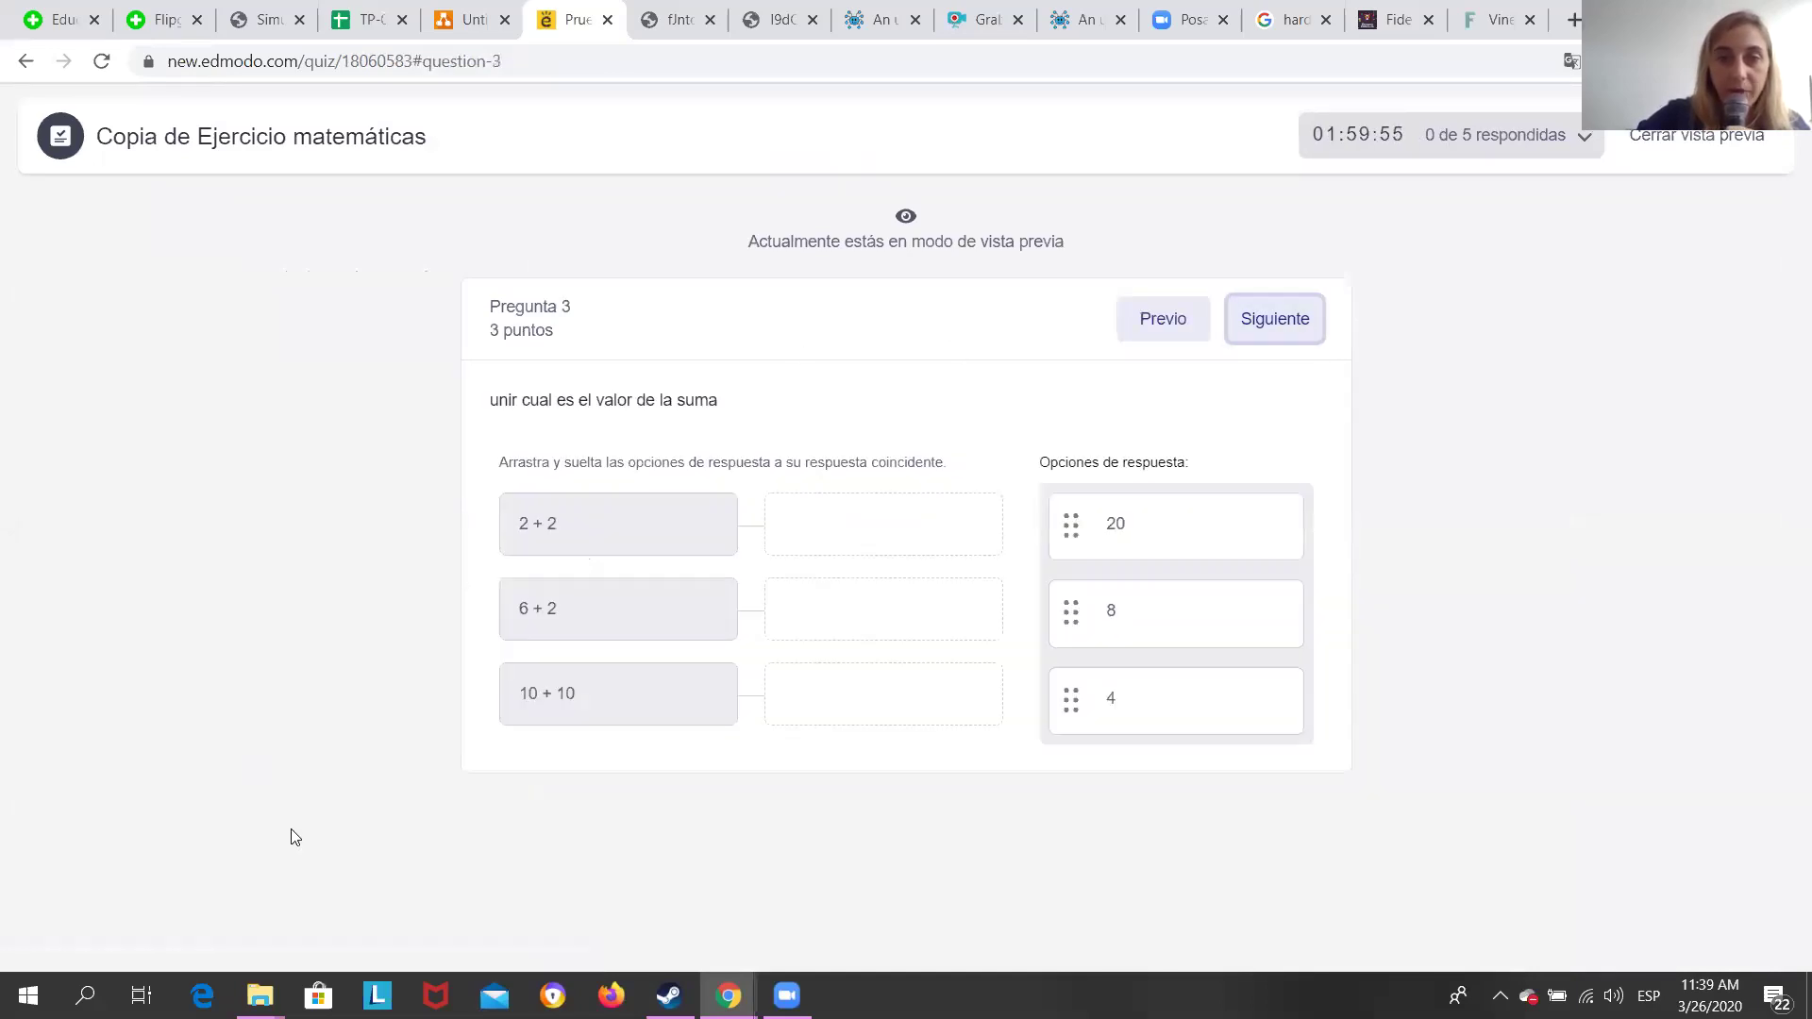
Answer the matching question in the preview by pairing 10 + 10 with 20, 2 + 2 with 4, and 6 + 2 with 8.
drag(1137, 530, 869, 704)
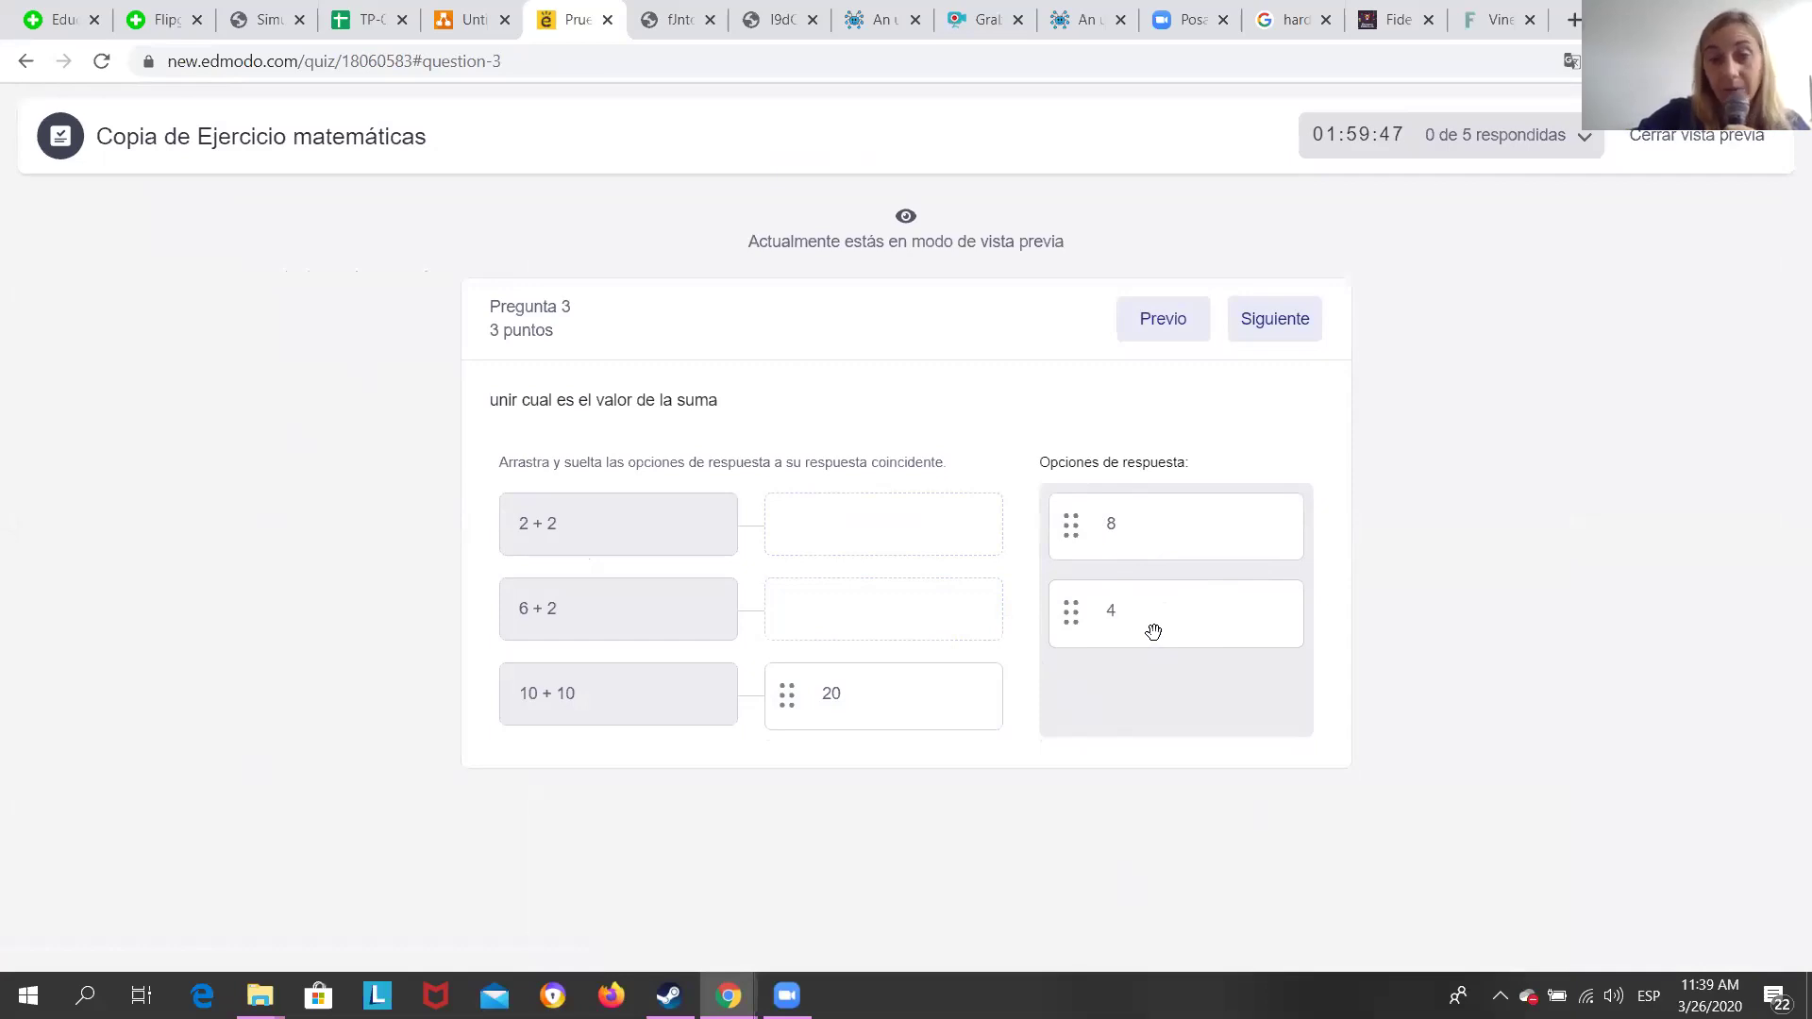
drag(1136, 627, 864, 533)
drag(1136, 533, 819, 614)
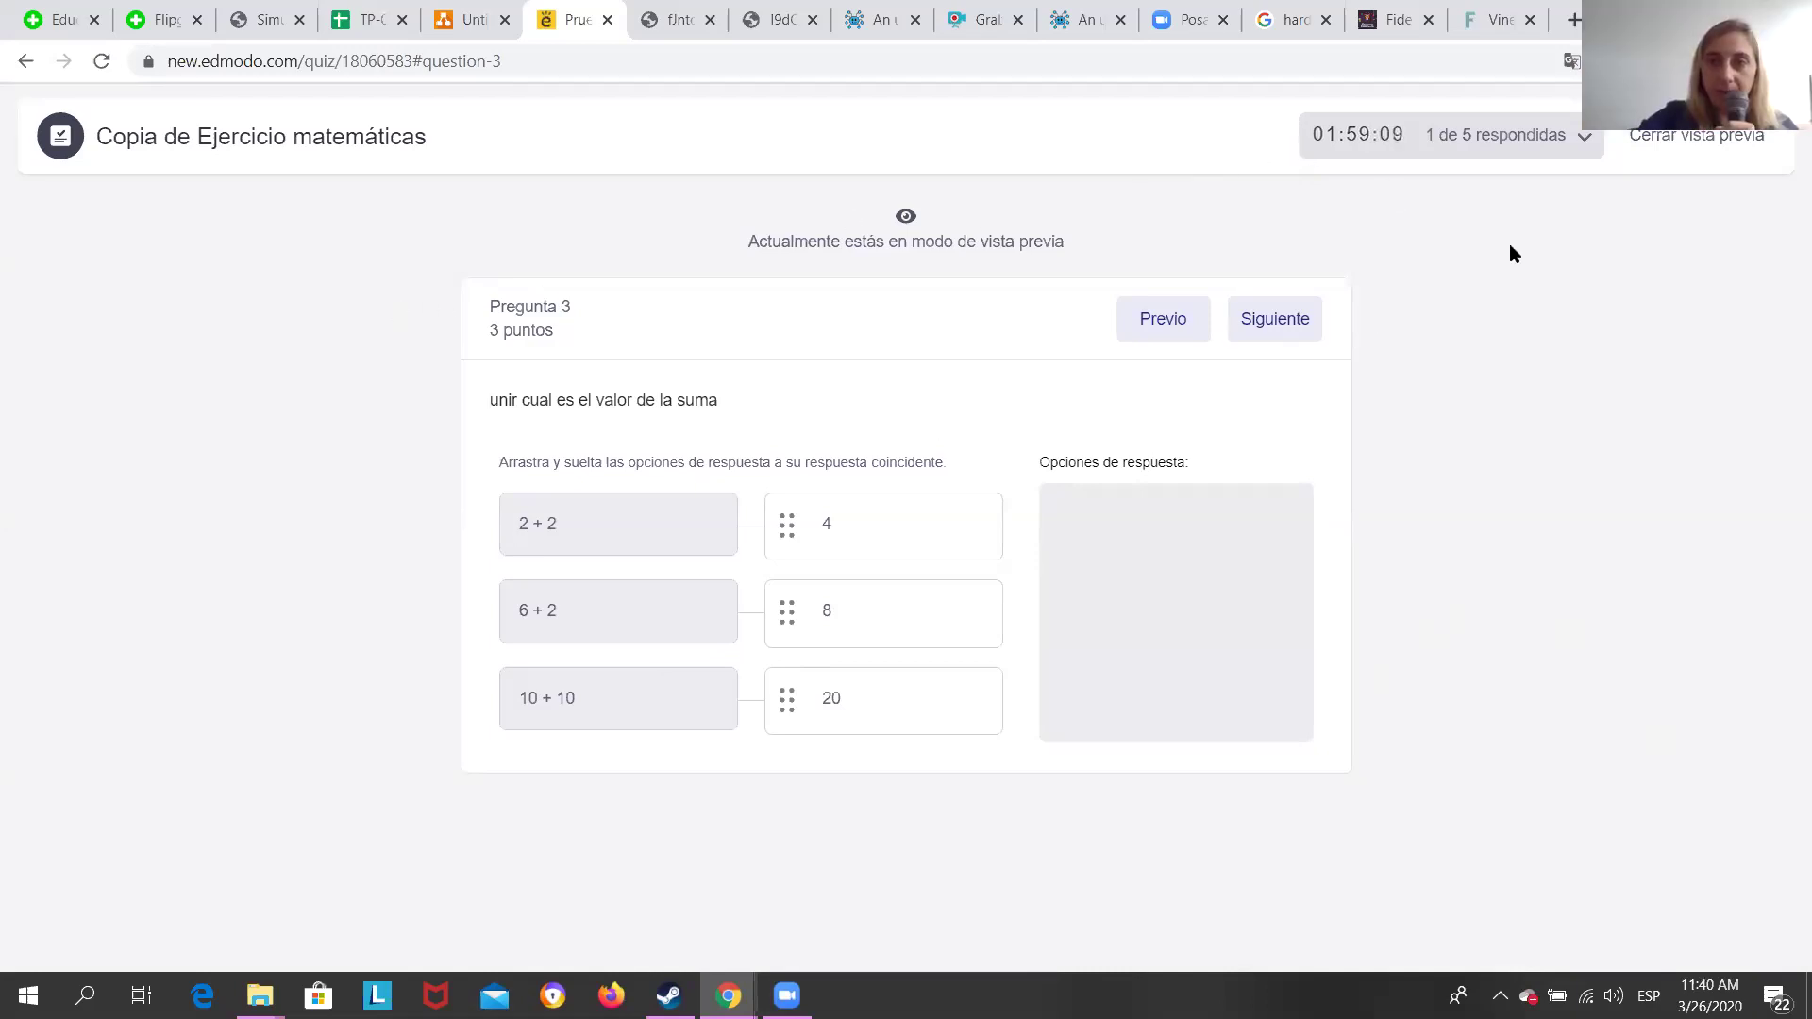
Close the preview and expand question 3 again in the copied quiz's question list.
click(1668, 144)
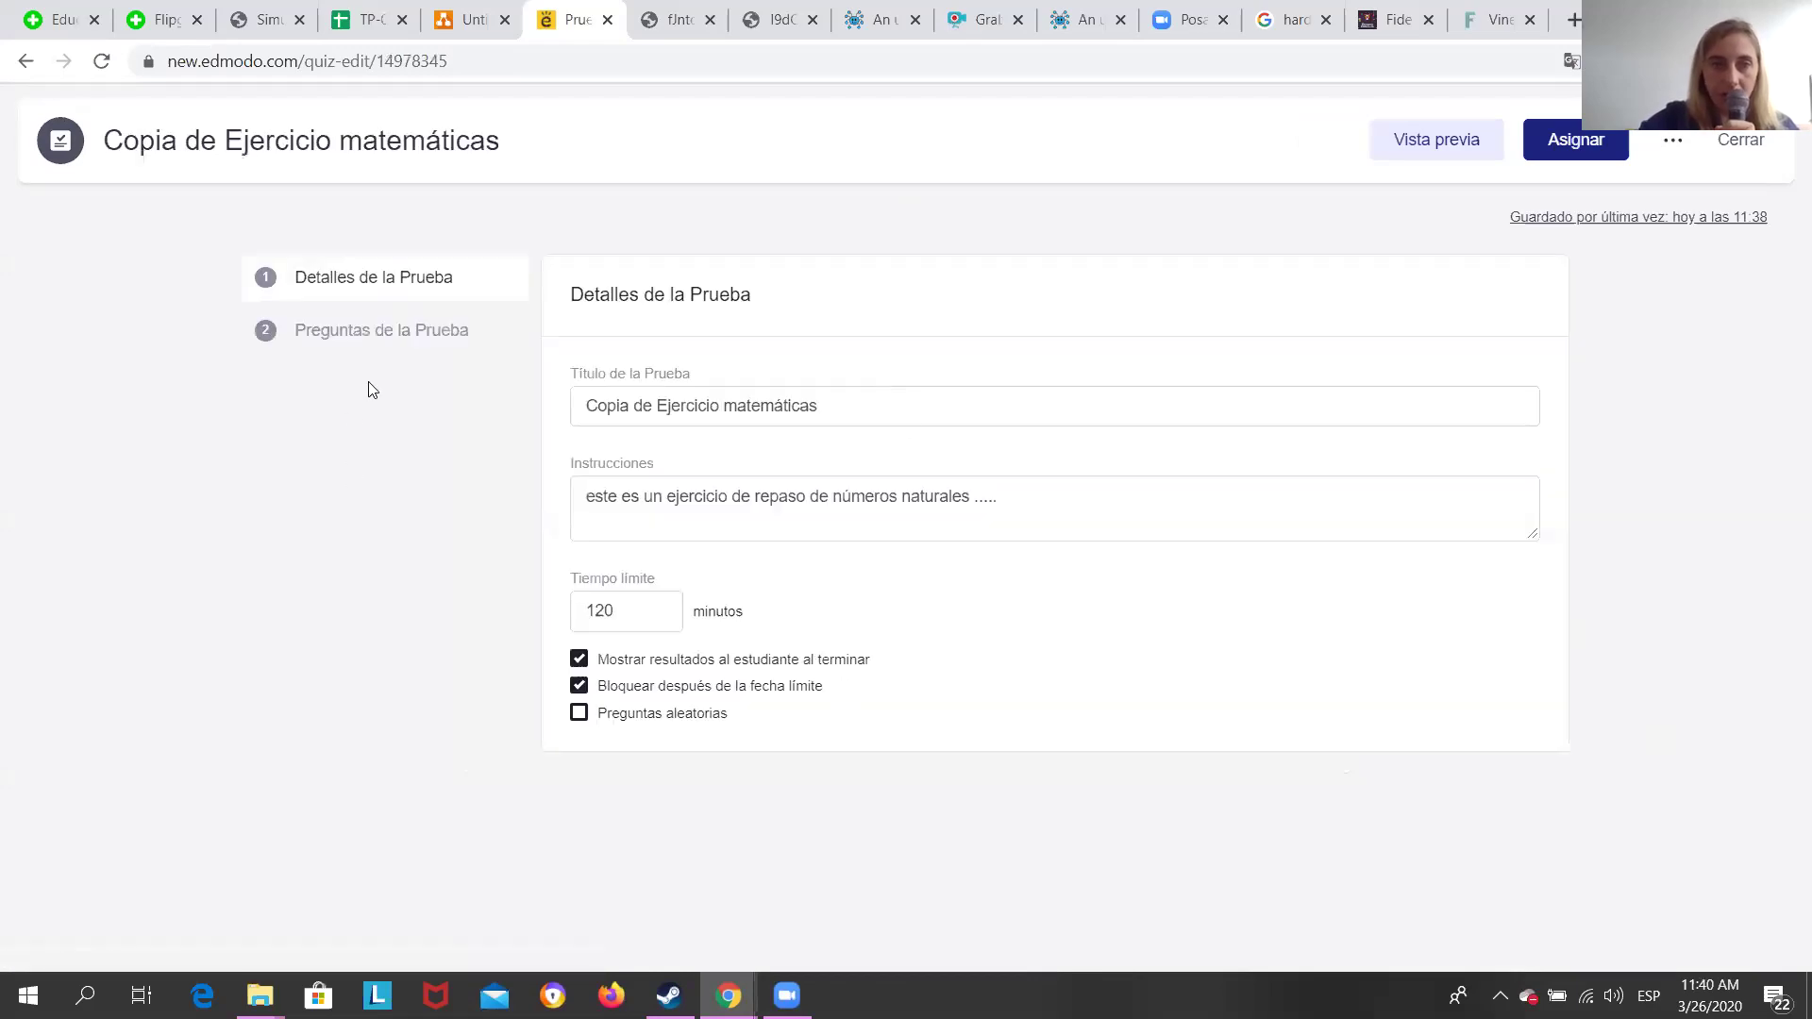
click(378, 345)
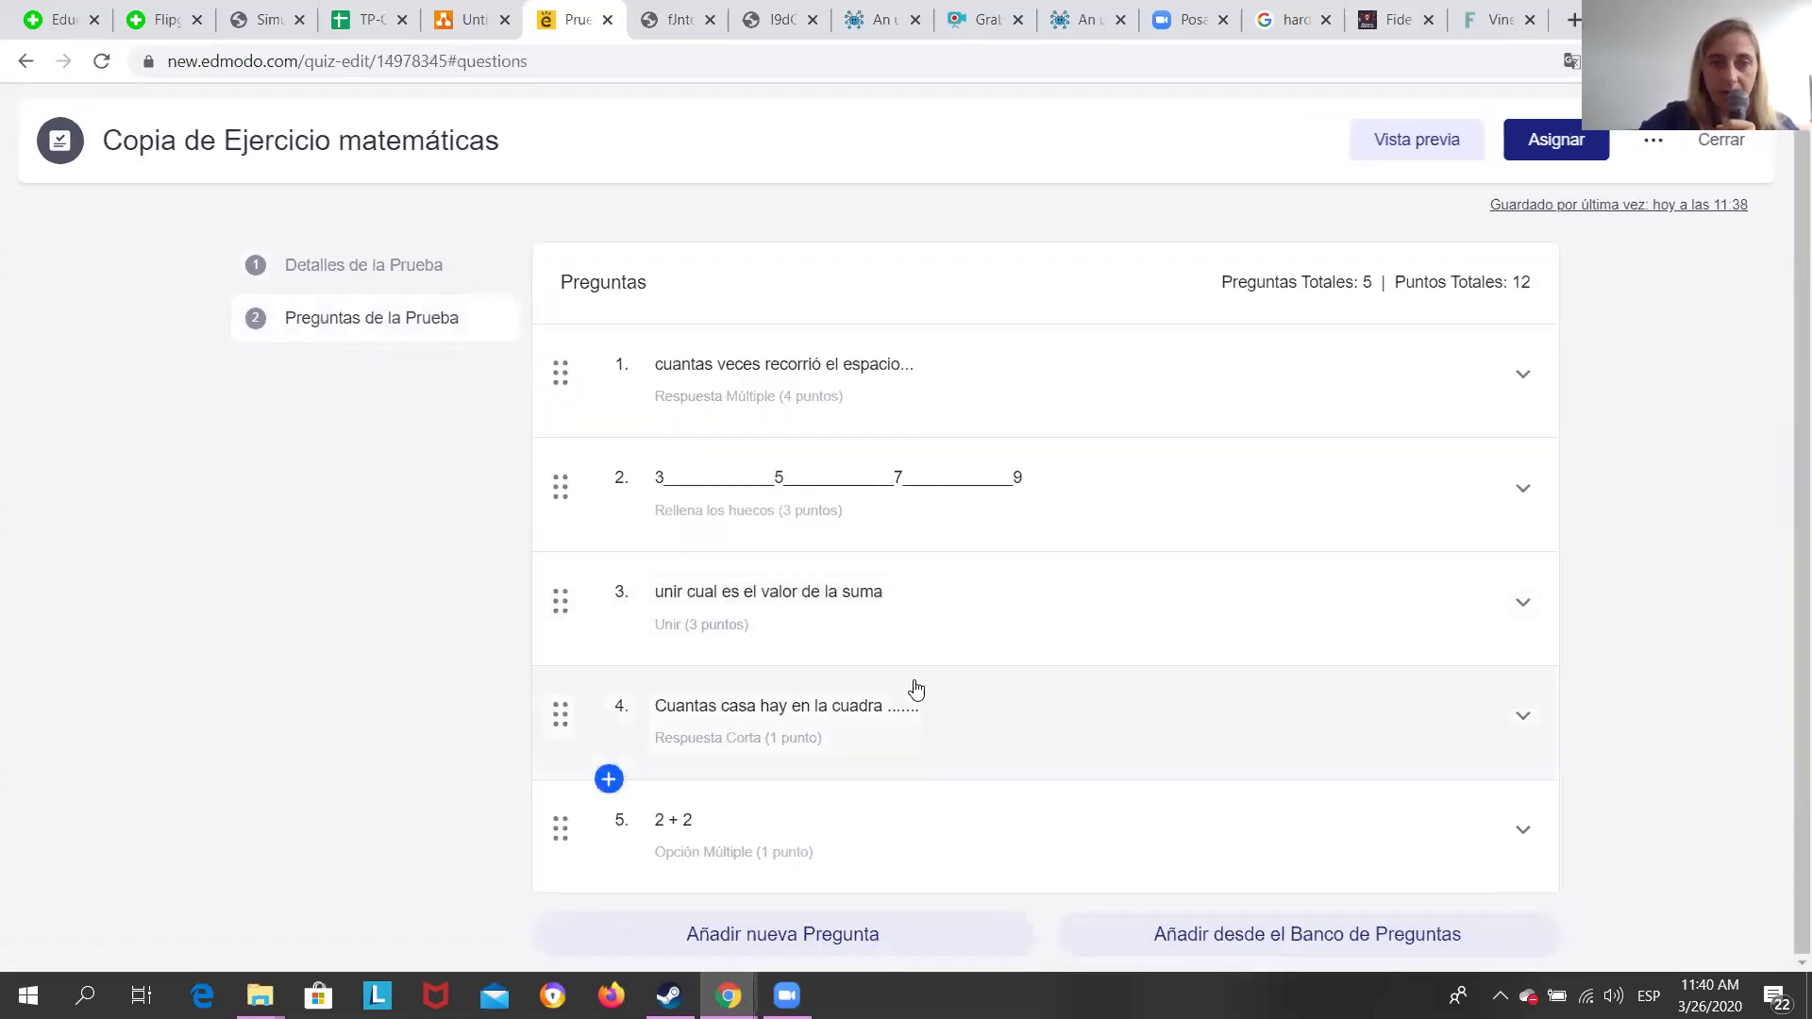
click(868, 607)
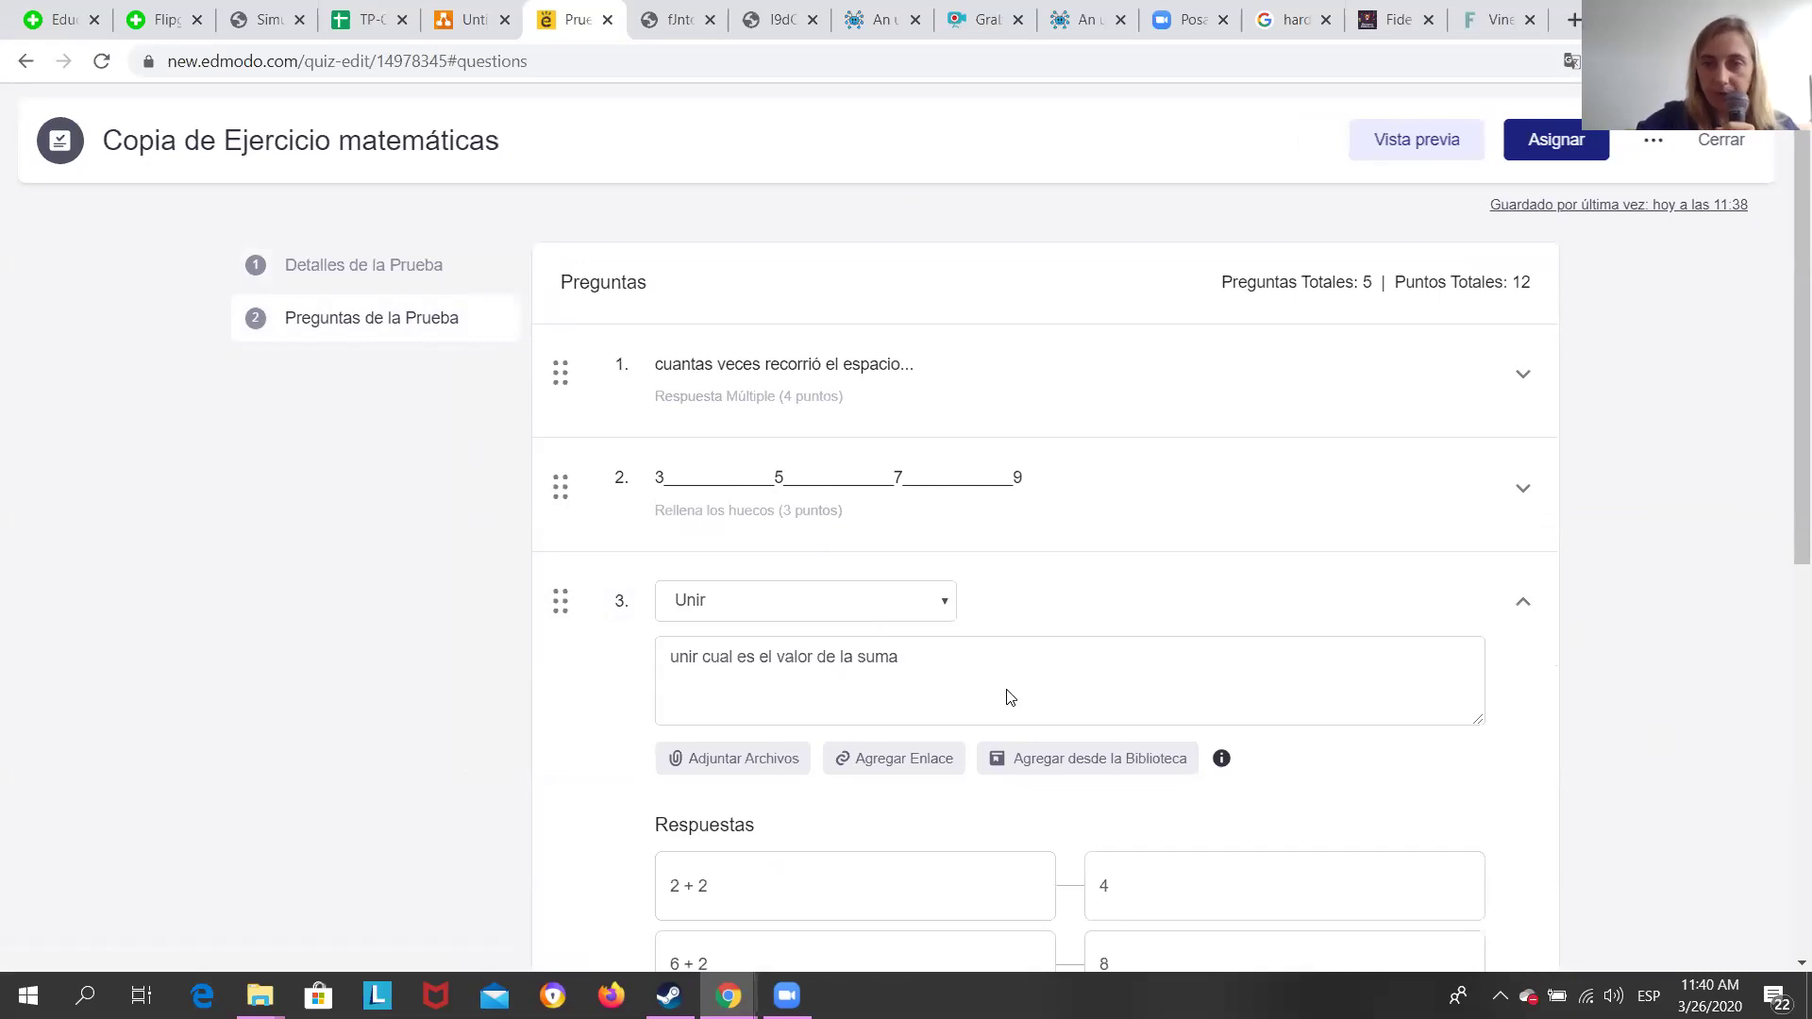
Review how the sums and their correct results are paired in question 3's answers.
scroll(1010, 697, down, 5)
click(1222, 422)
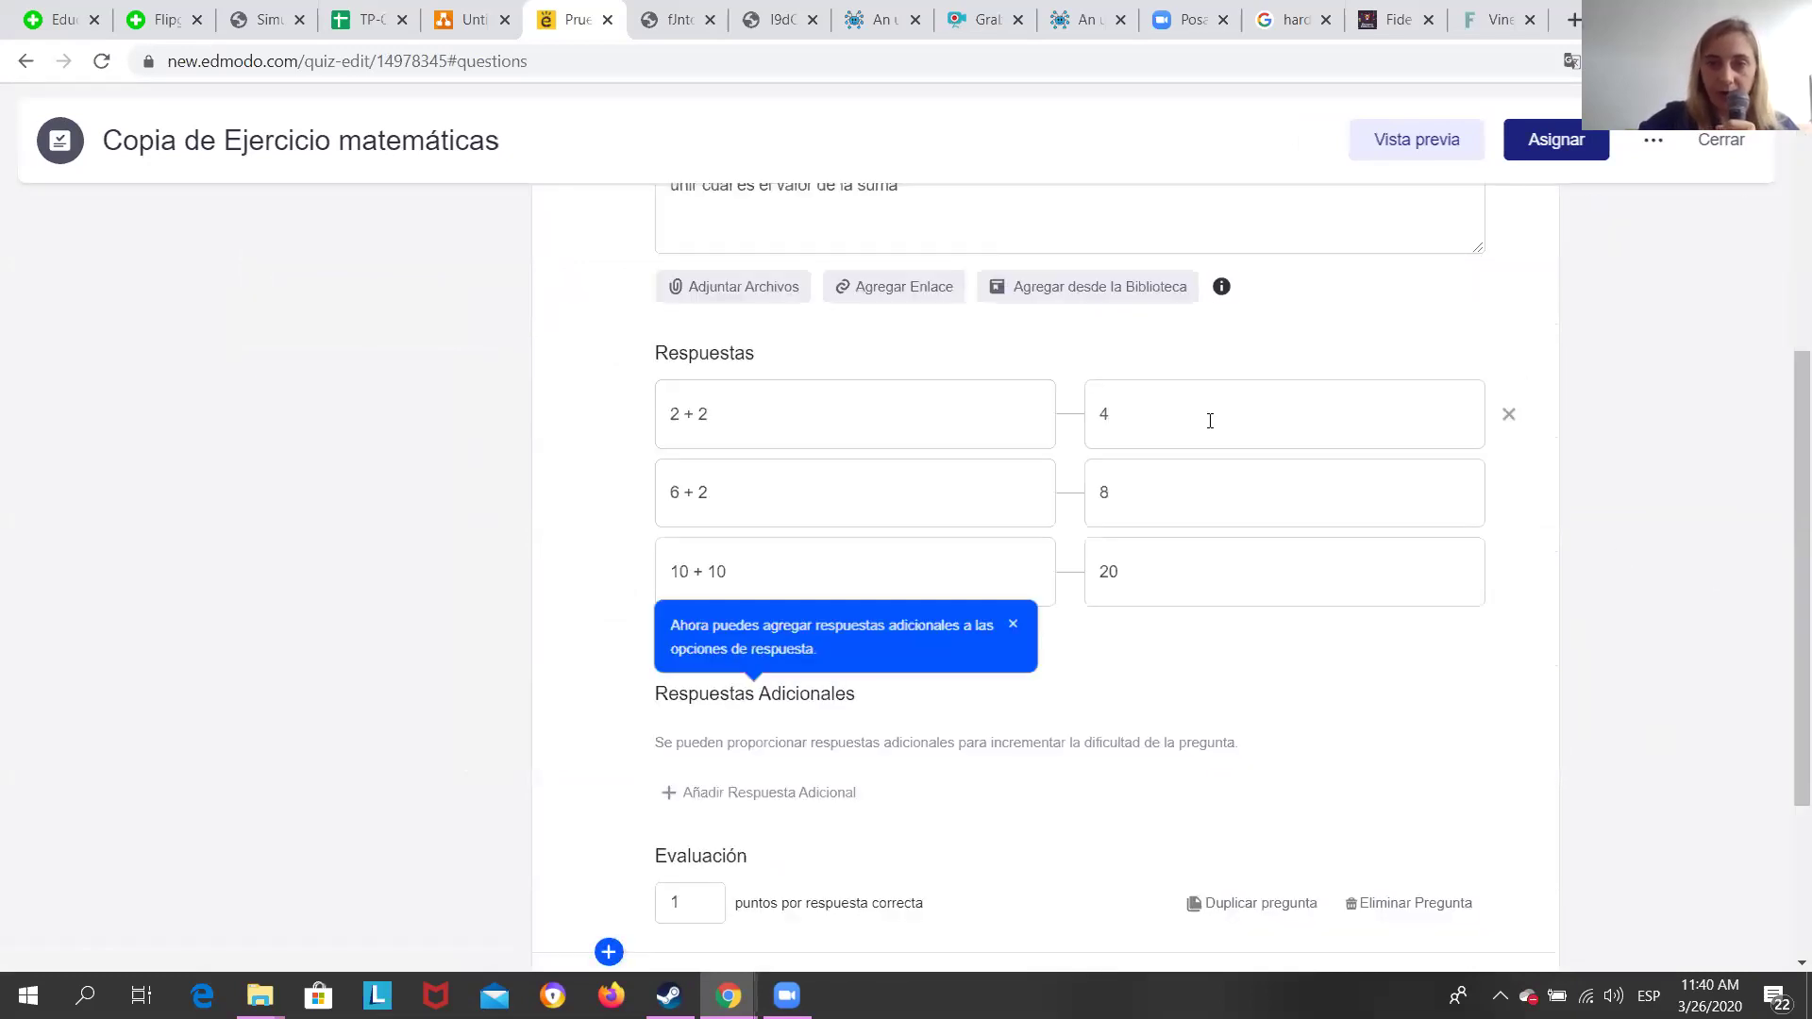
click(1185, 479)
scroll(1198, 606, down, 3)
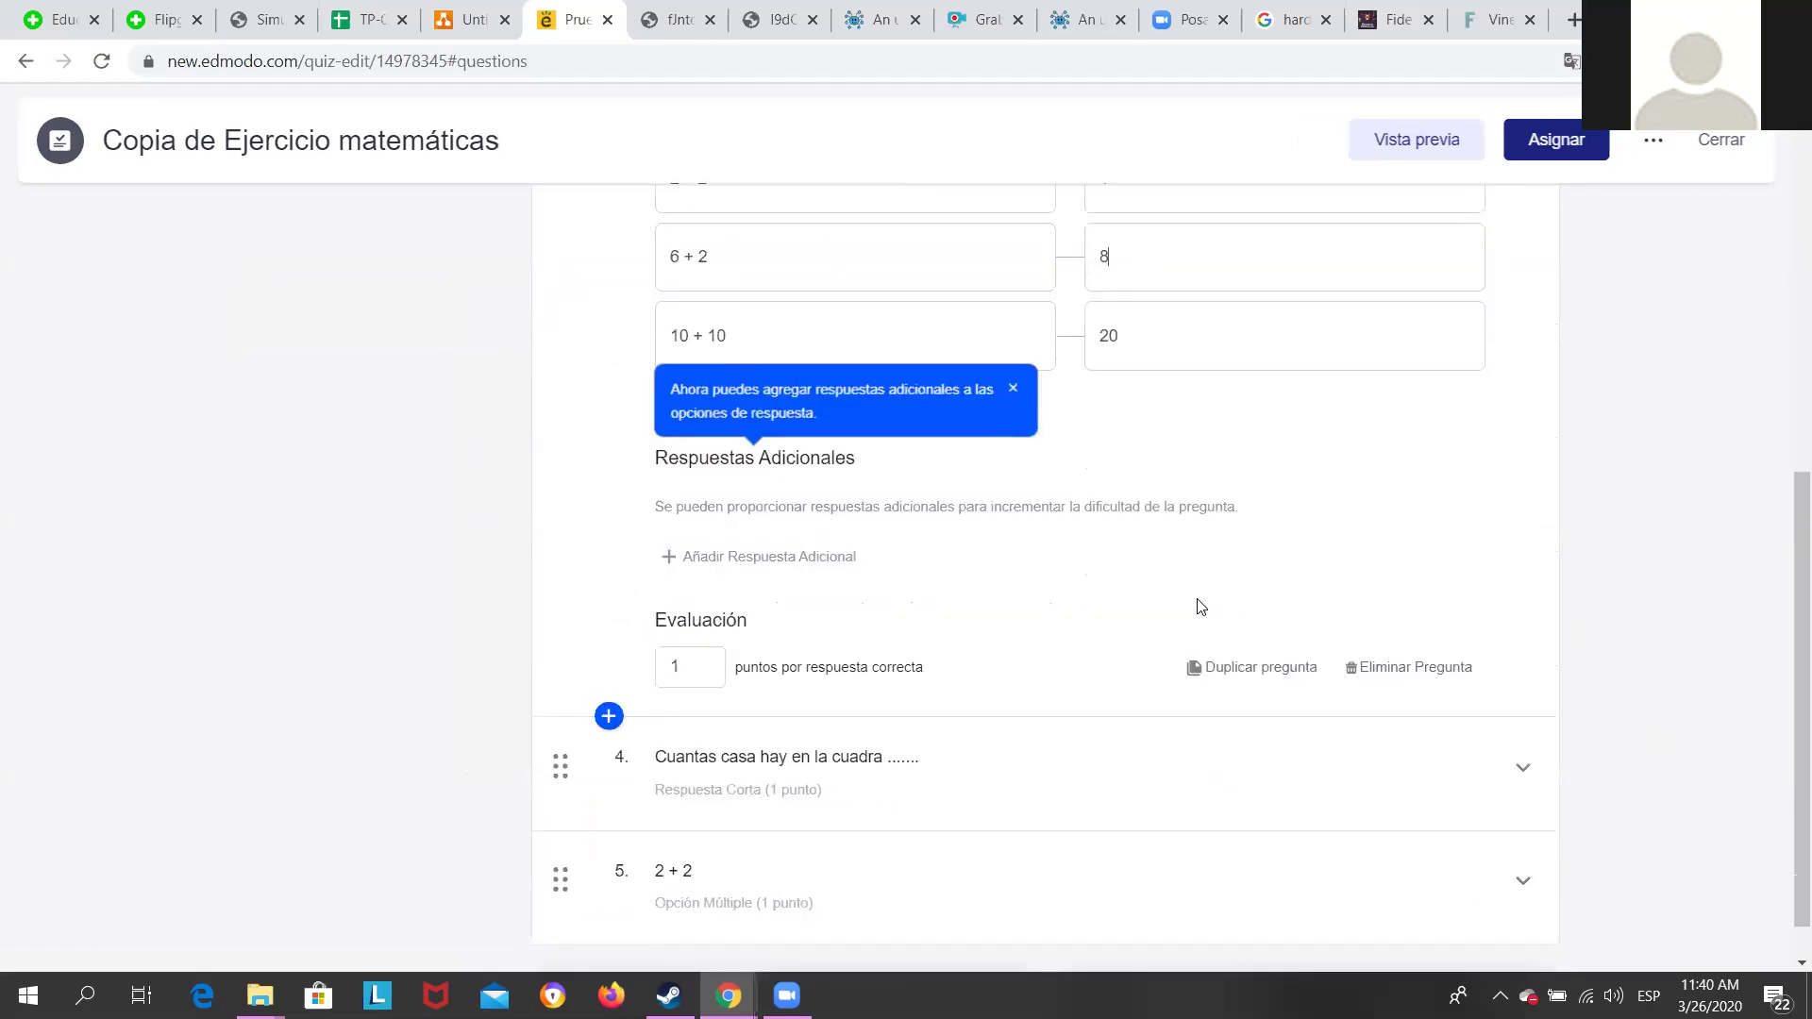
scroll(729, 575, up, 3)
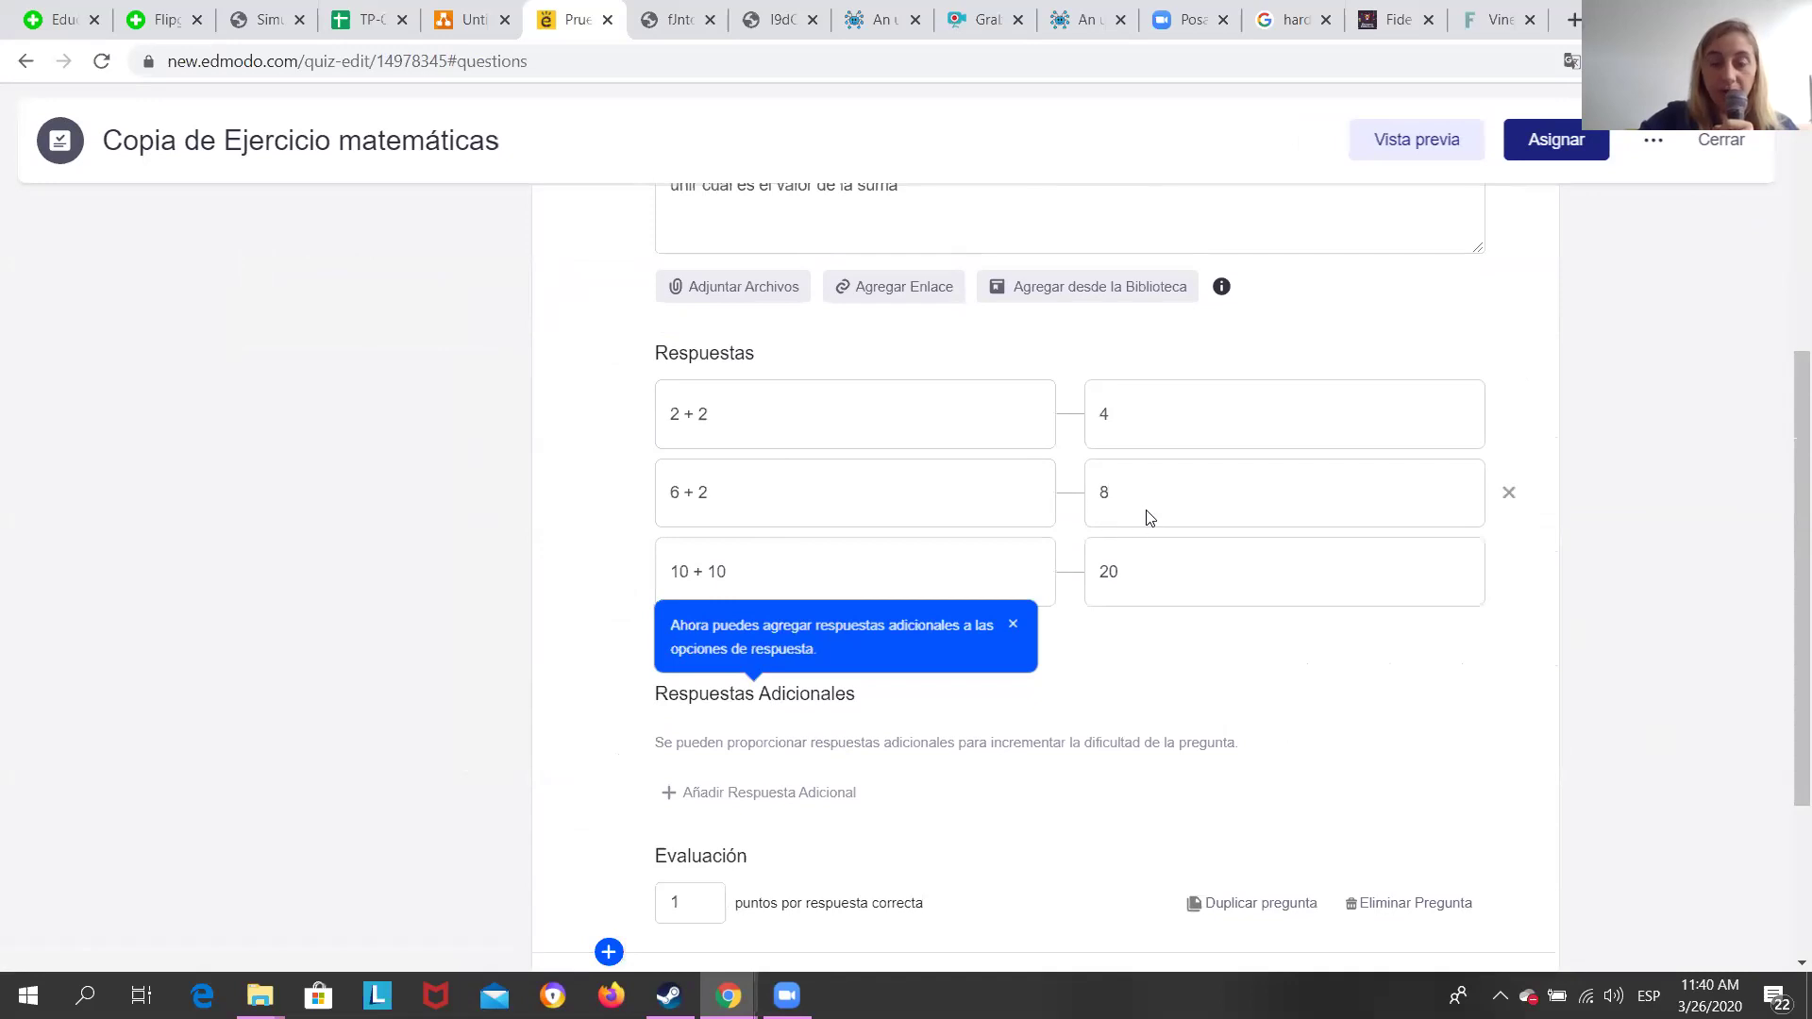
scroll(1163, 472, up, 4)
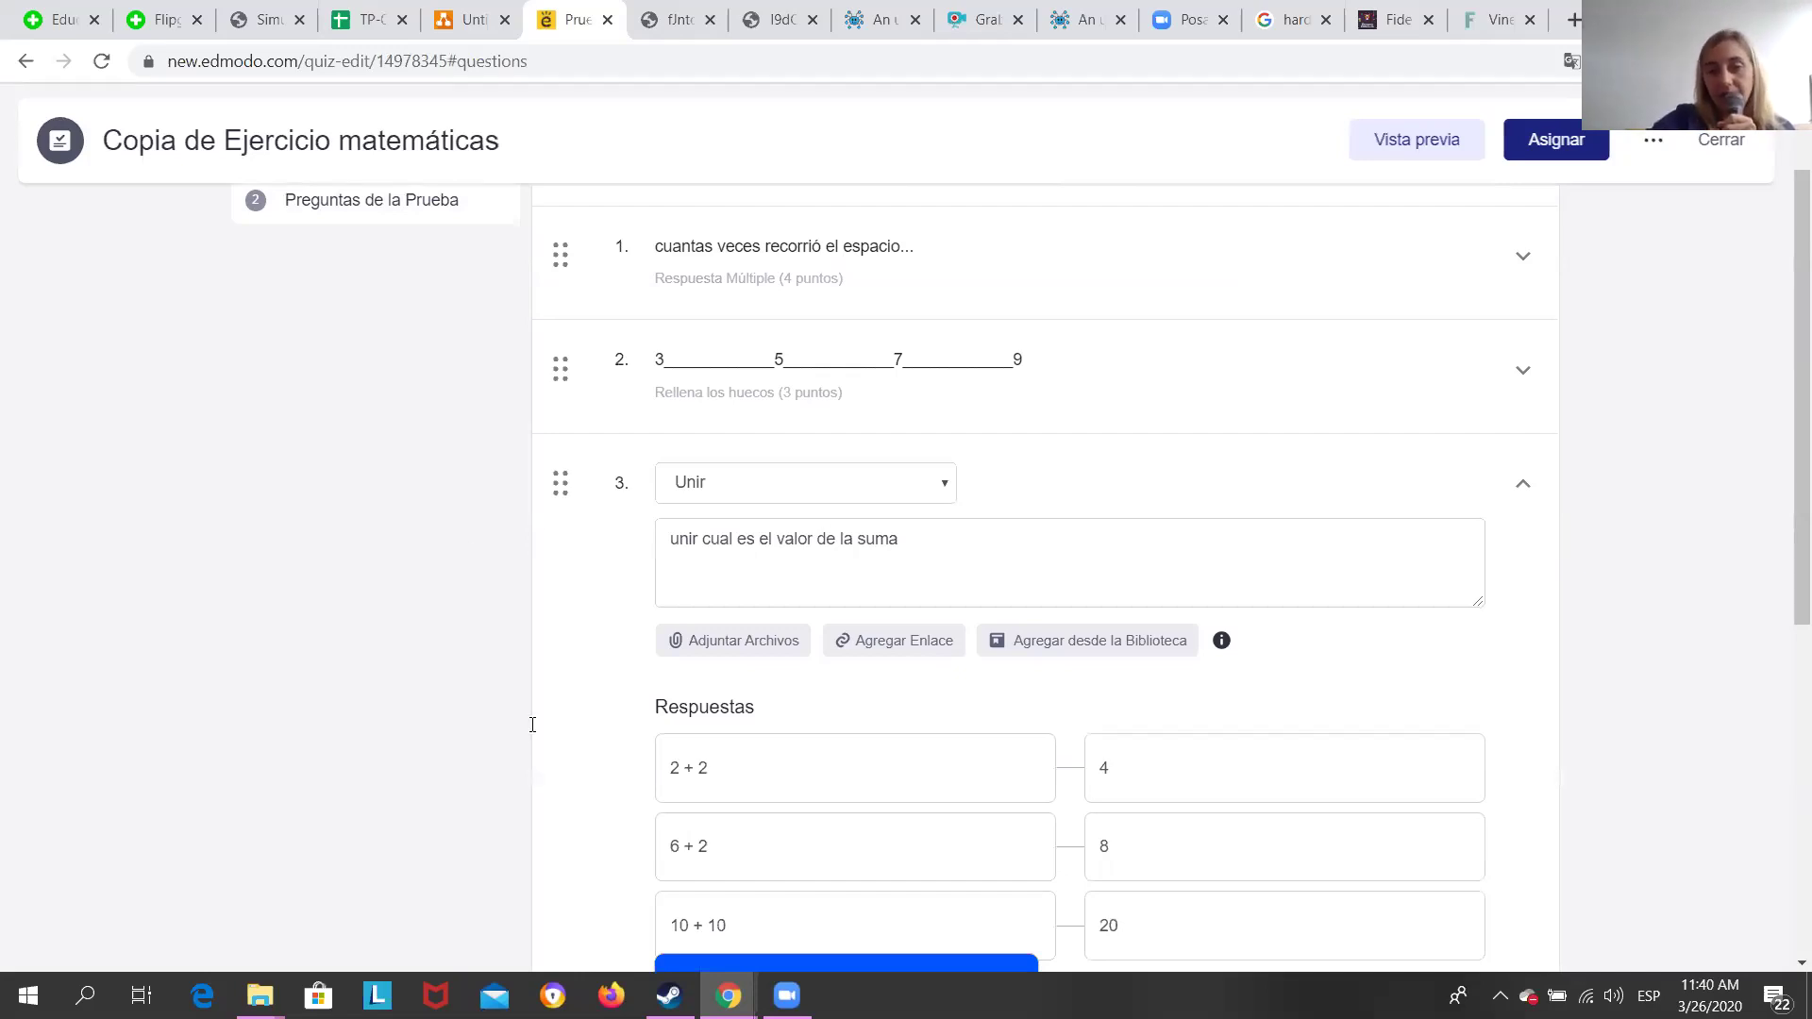
Search the web for educaplay in a new tab and open the Educaplay site.
scroll(526, 727, down, 3)
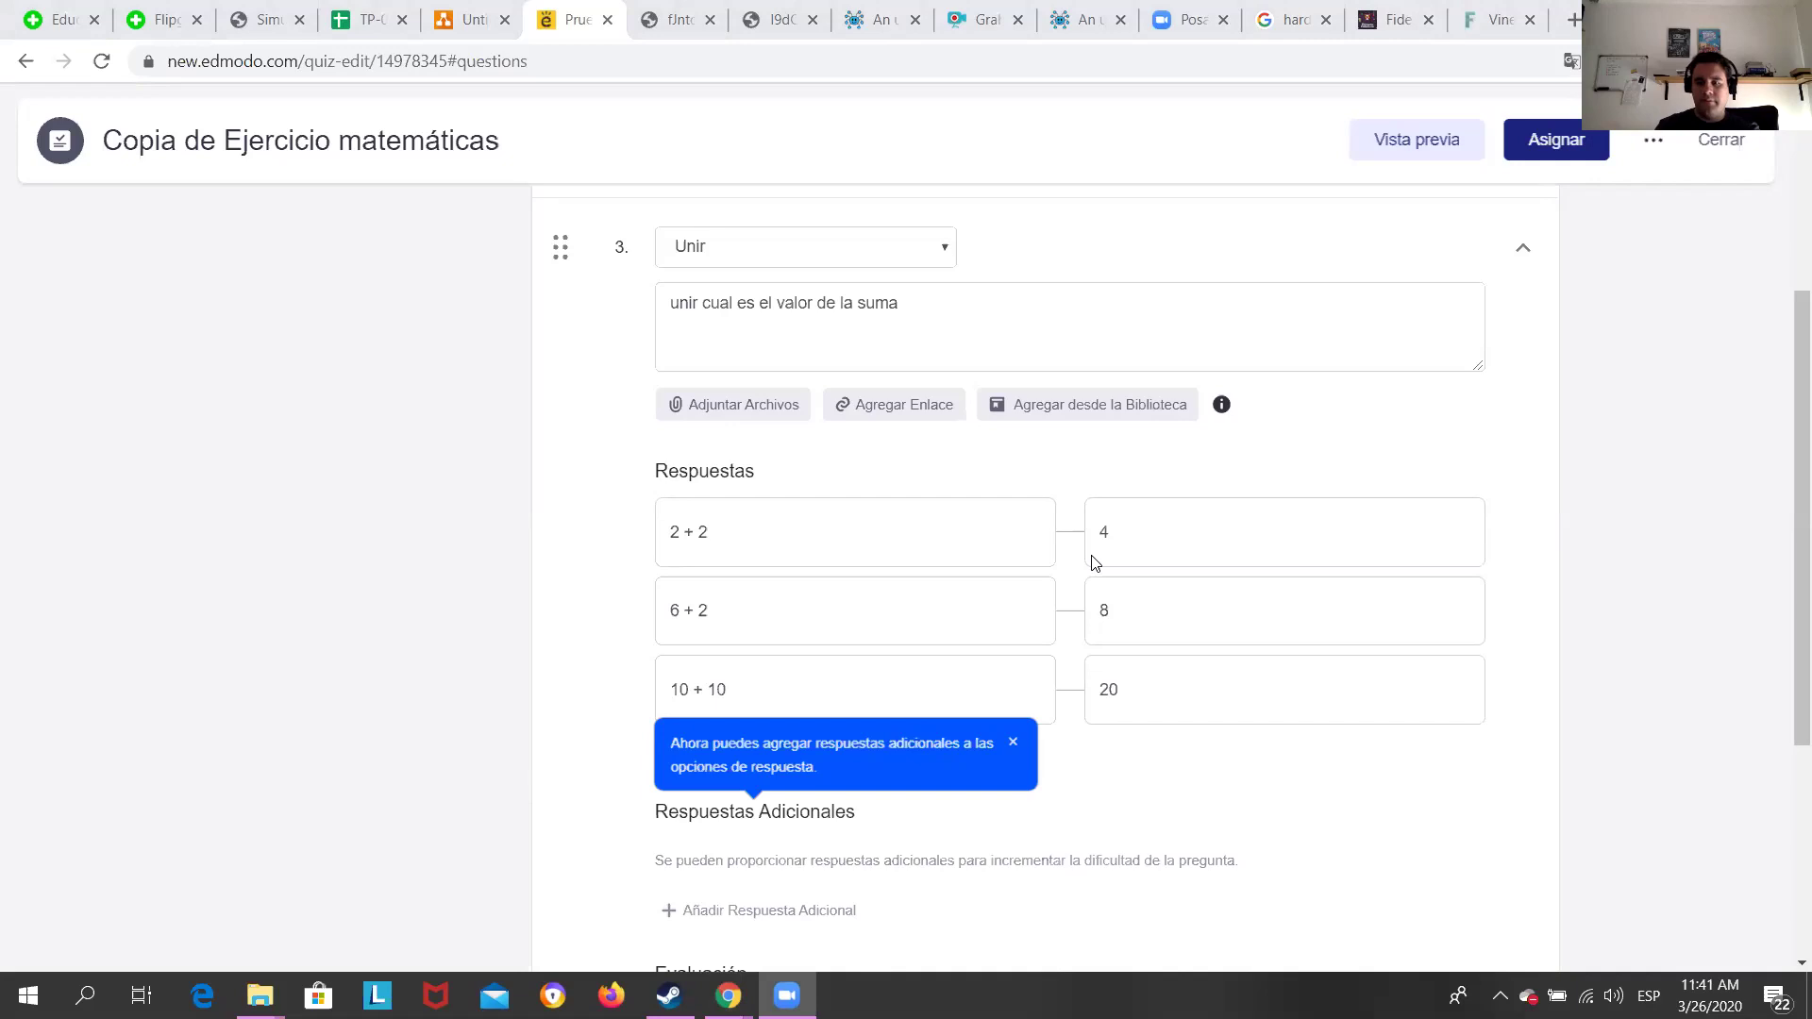
click(1574, 19)
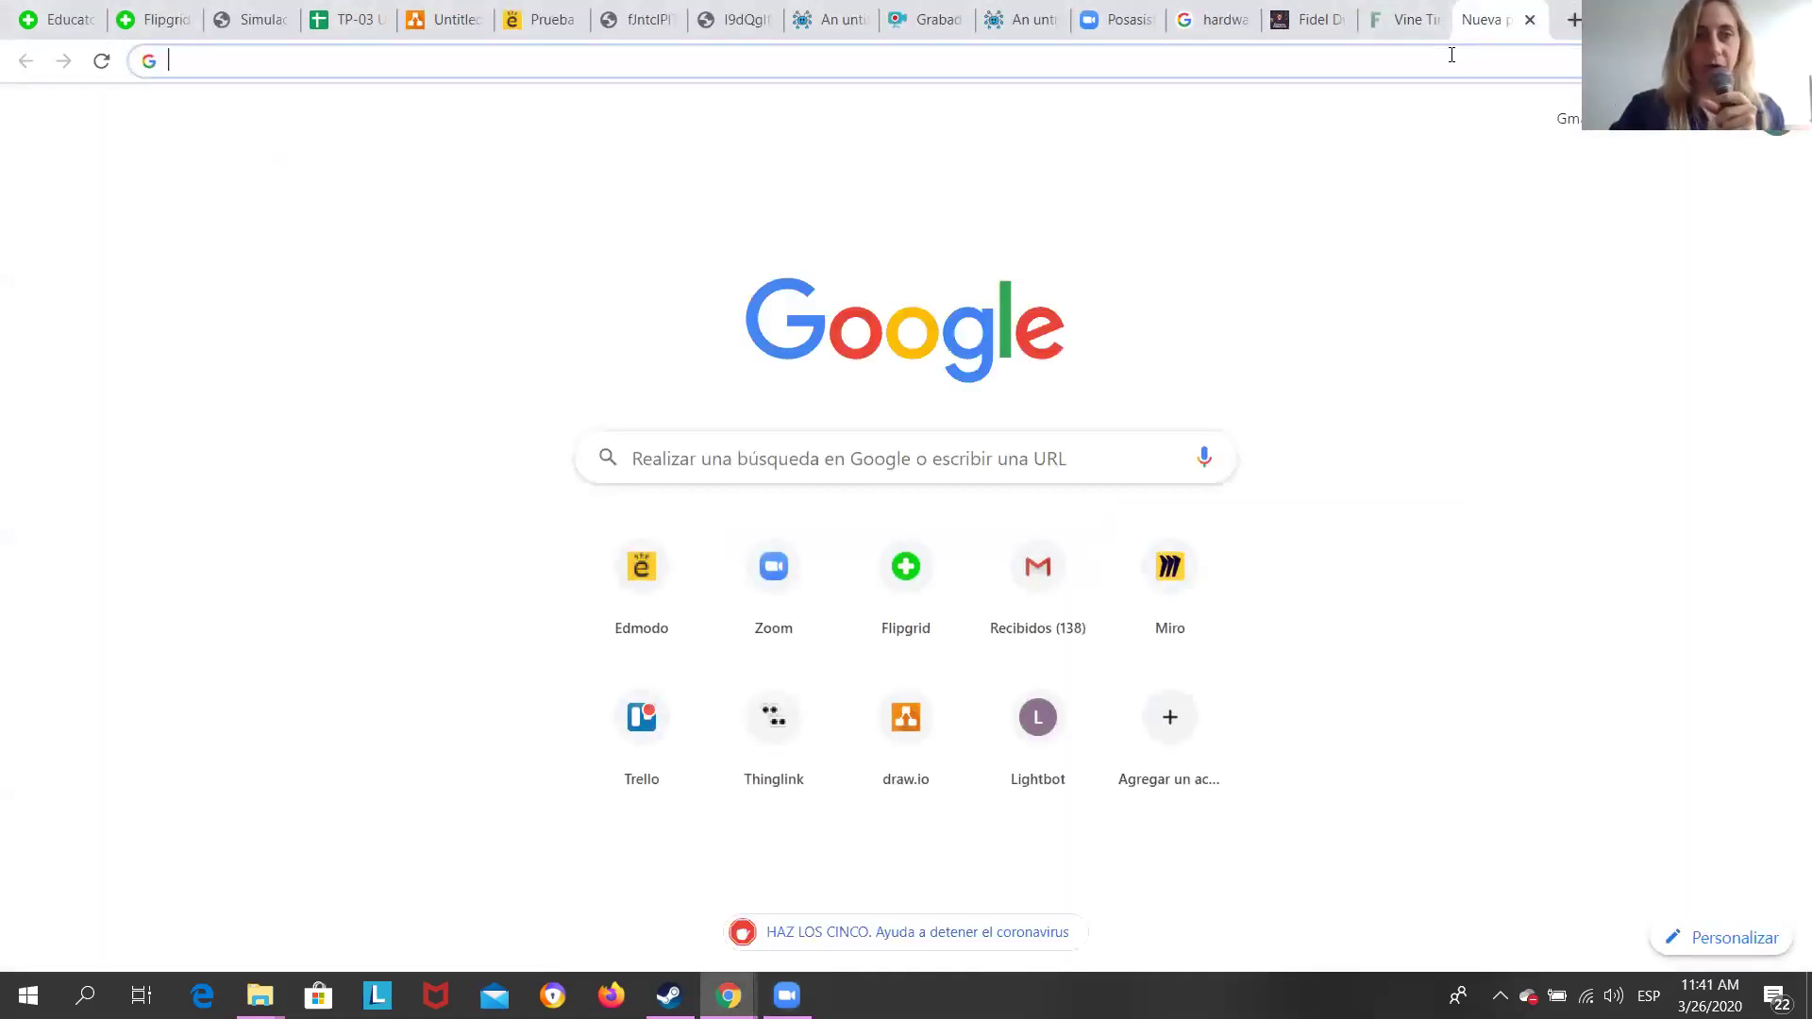
text(educa)
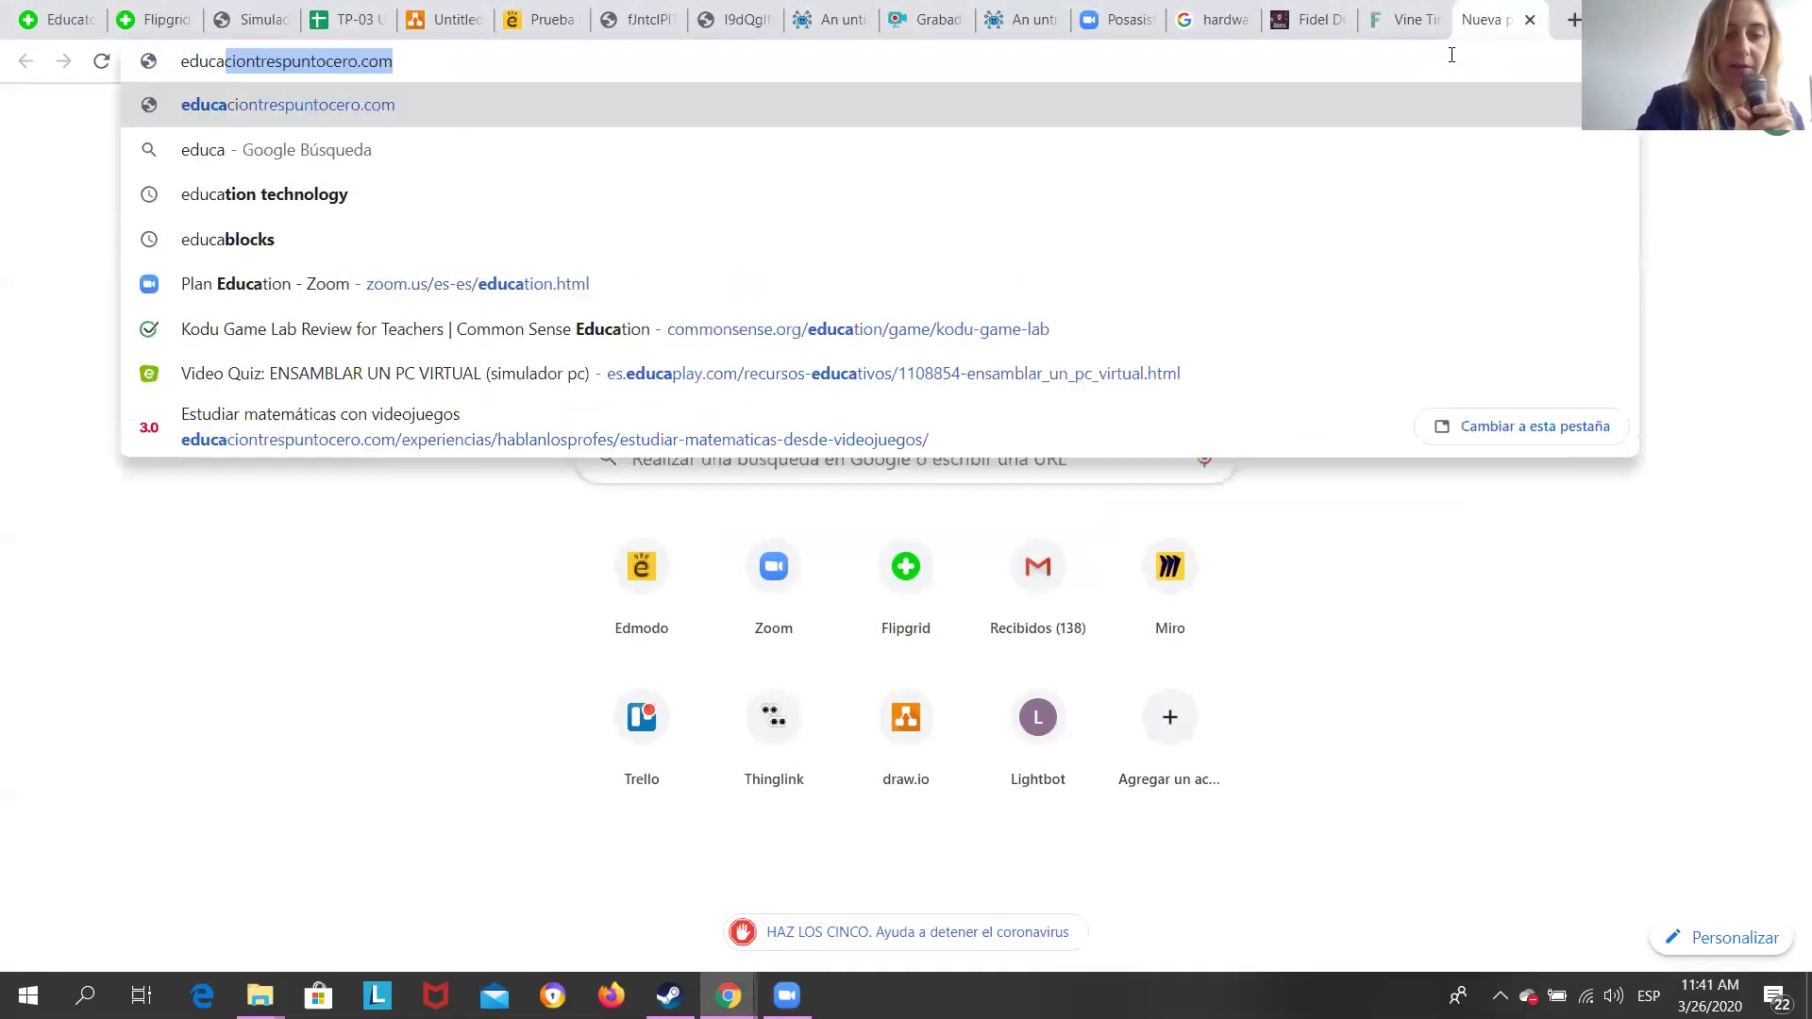
text(play)
key(Return)
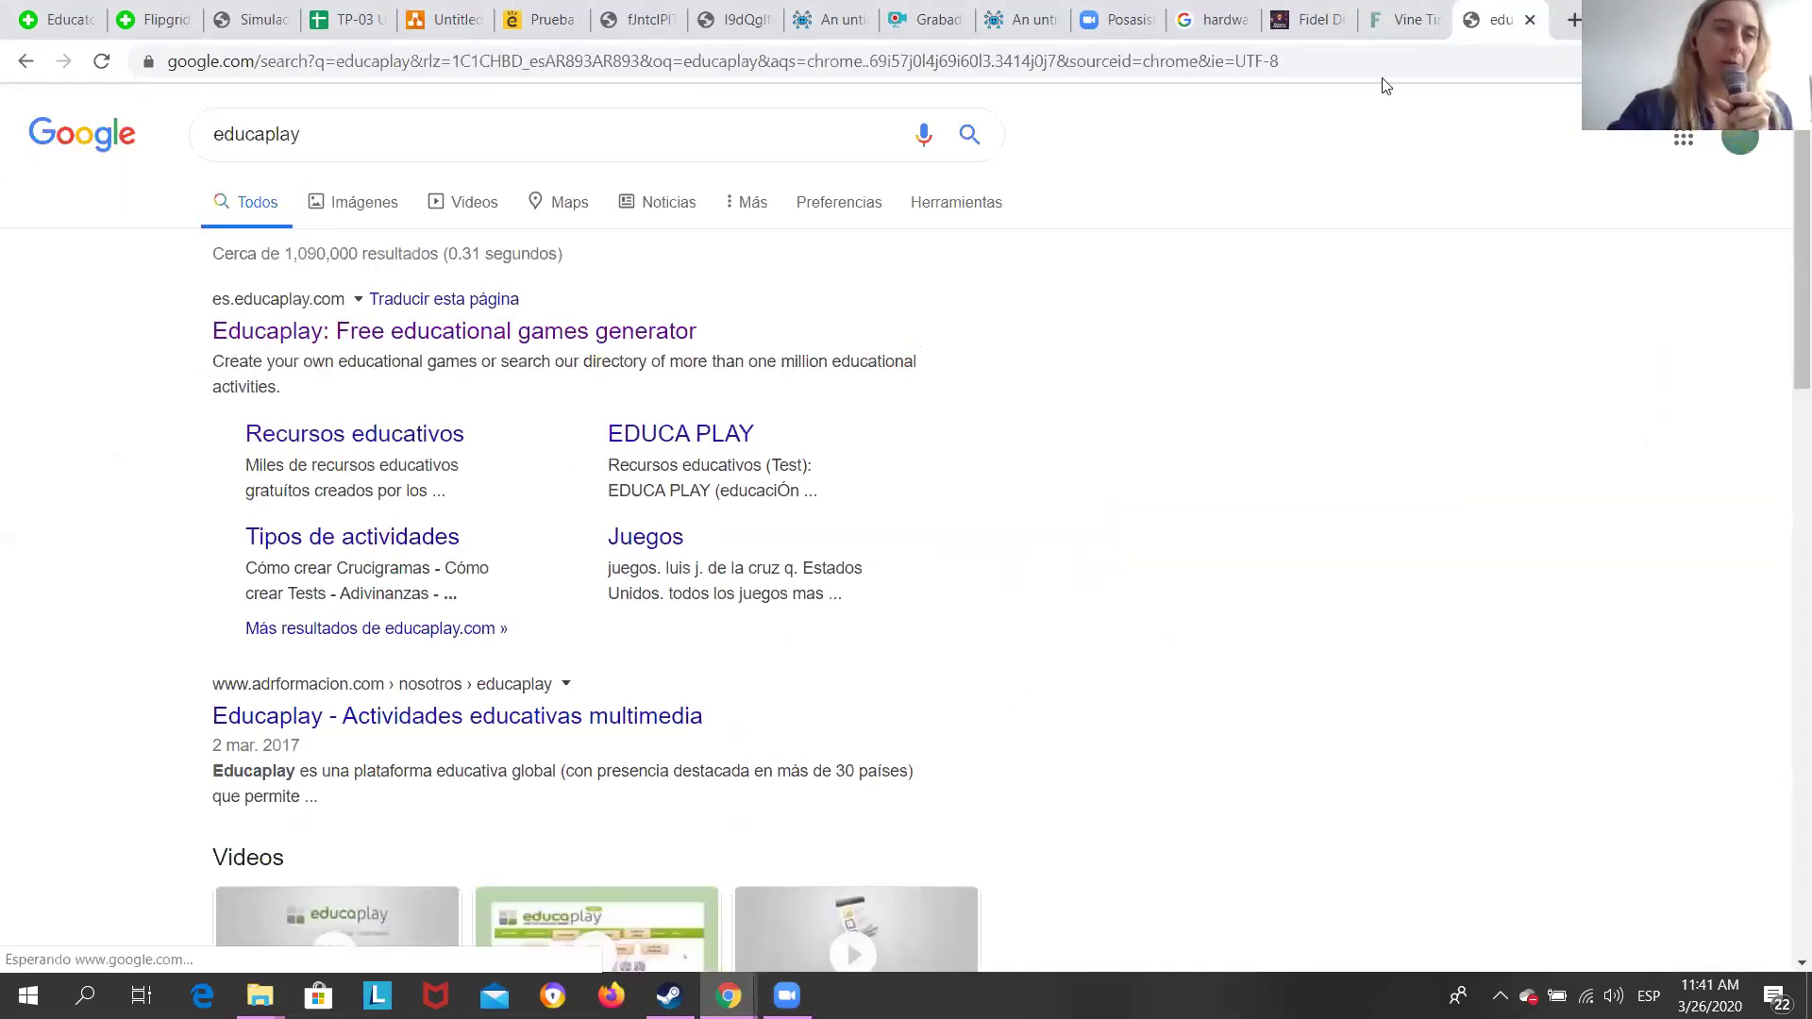
click(615, 341)
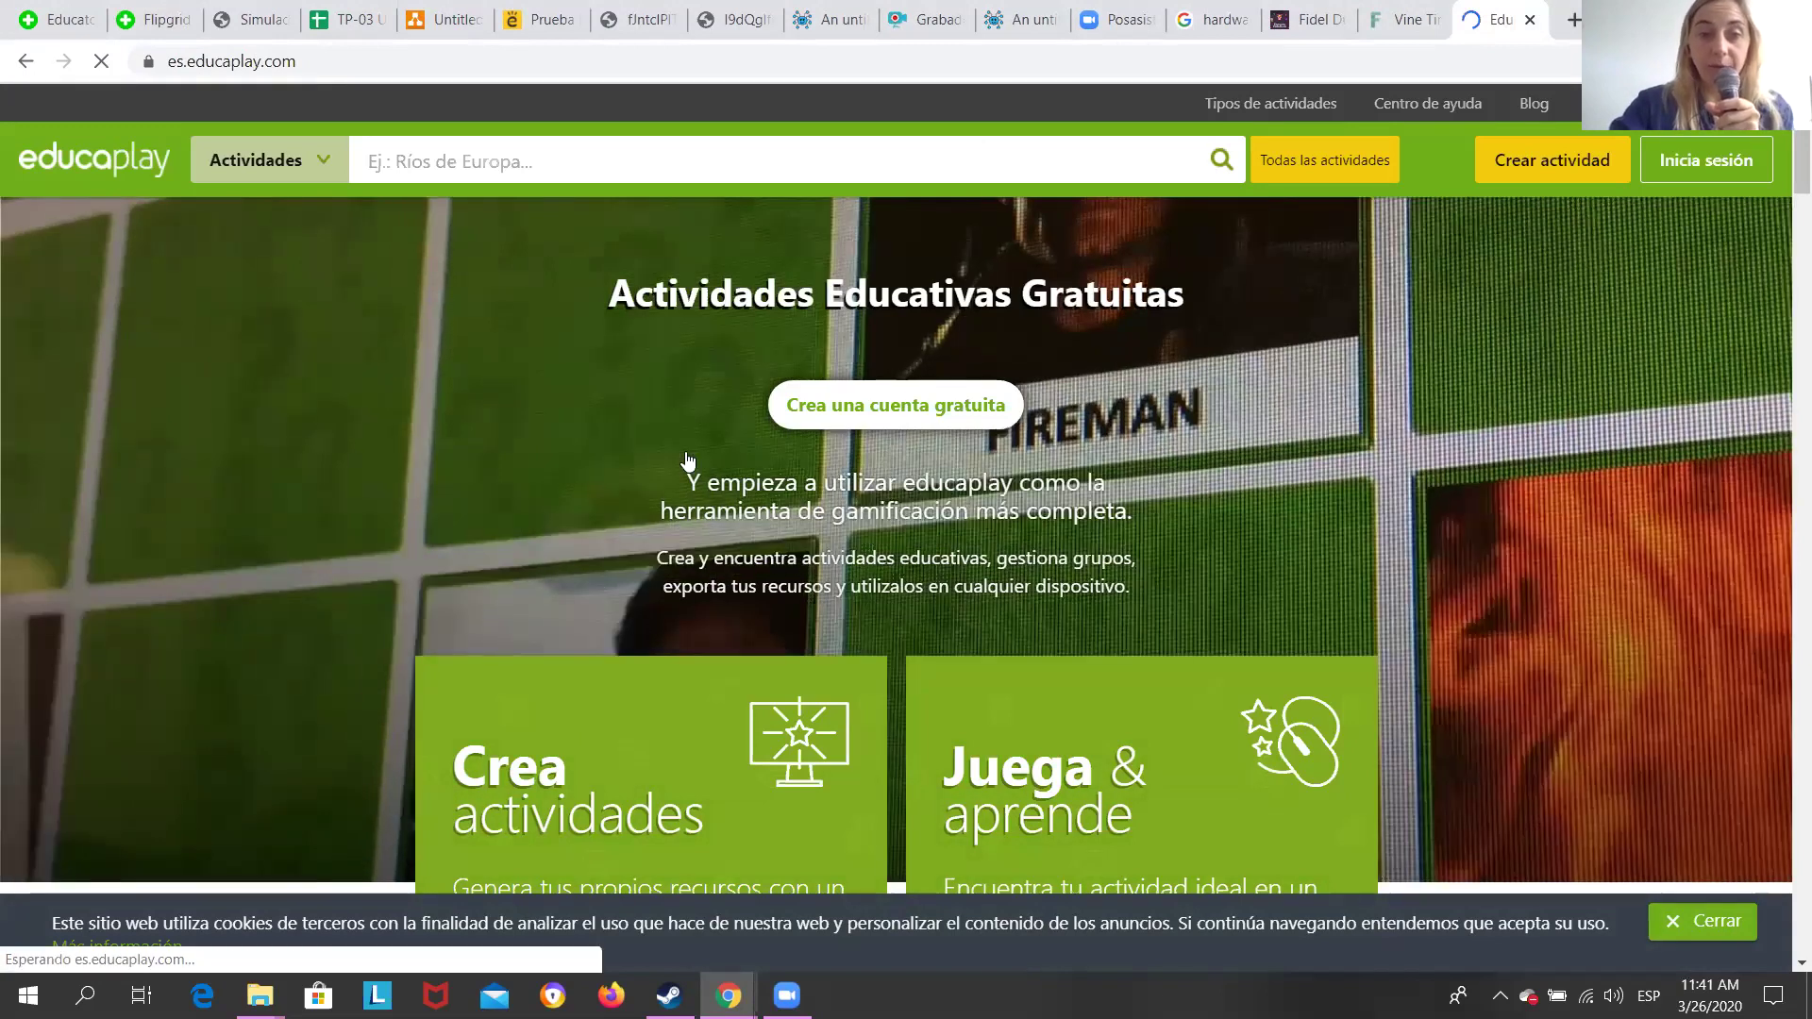
Go to the activity creation sign-in page and sign in with a saved Google account.
scroll(554, 618, down, 4)
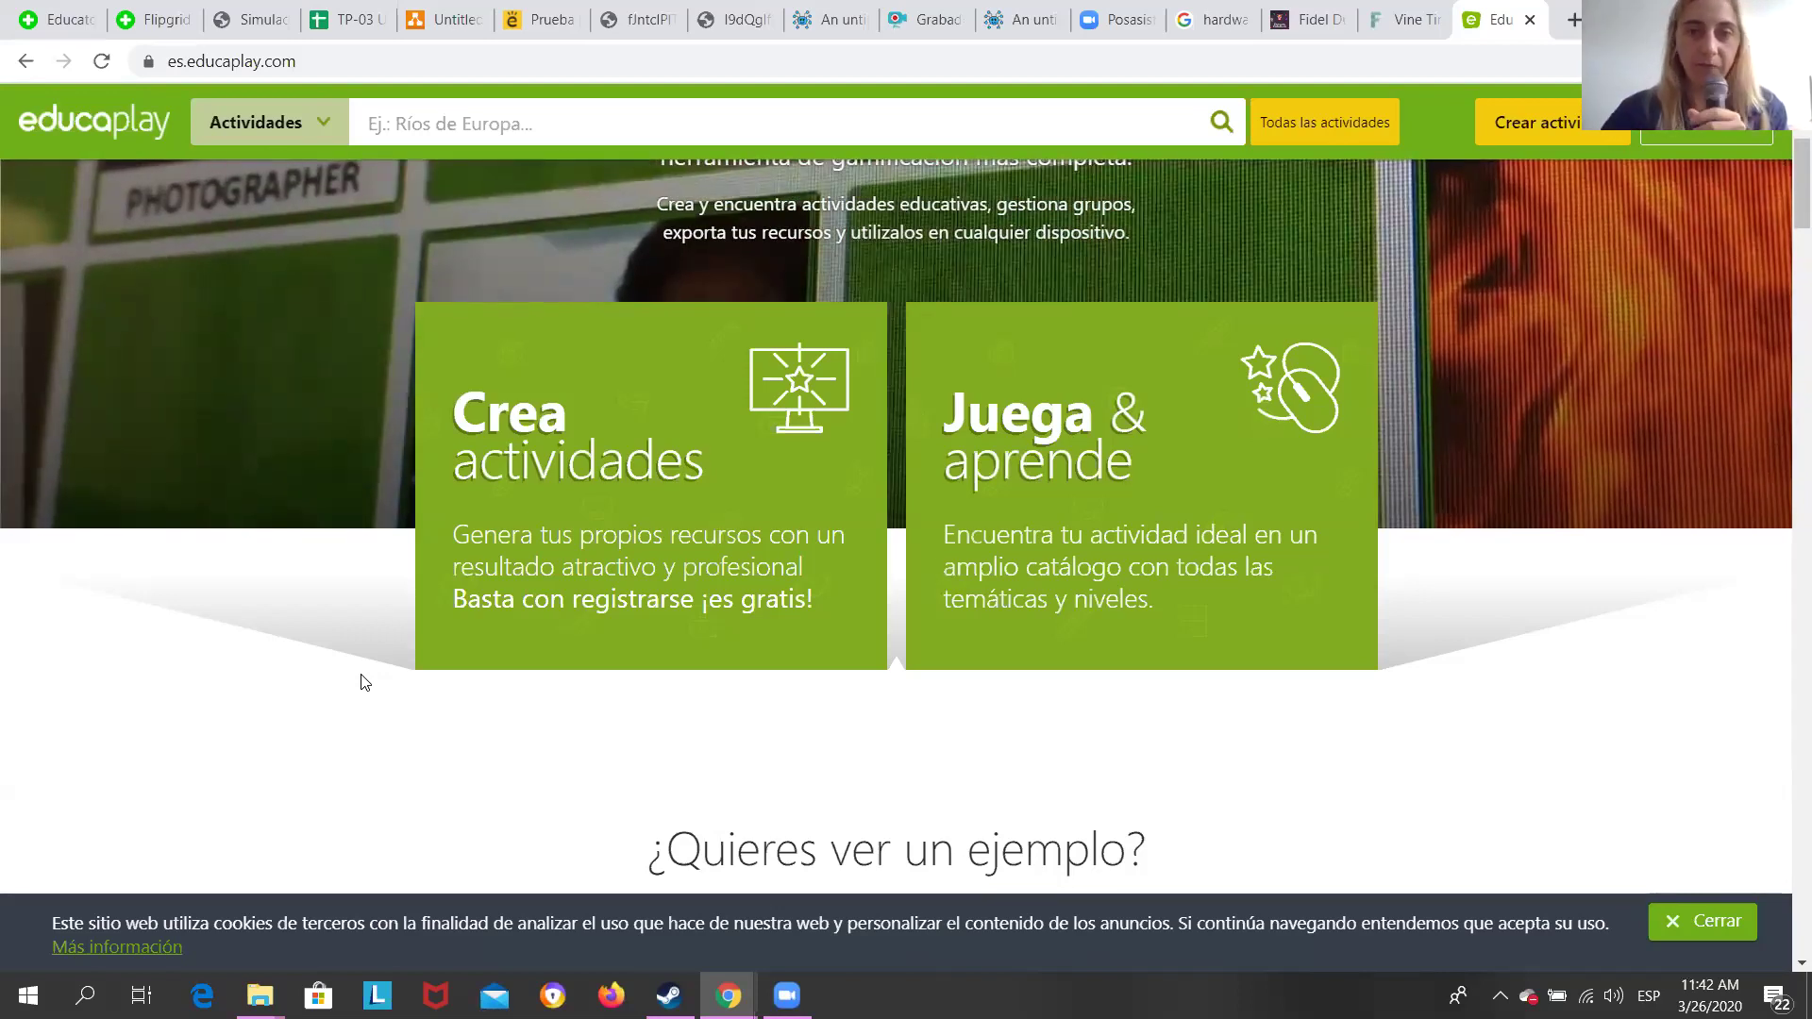
click(598, 453)
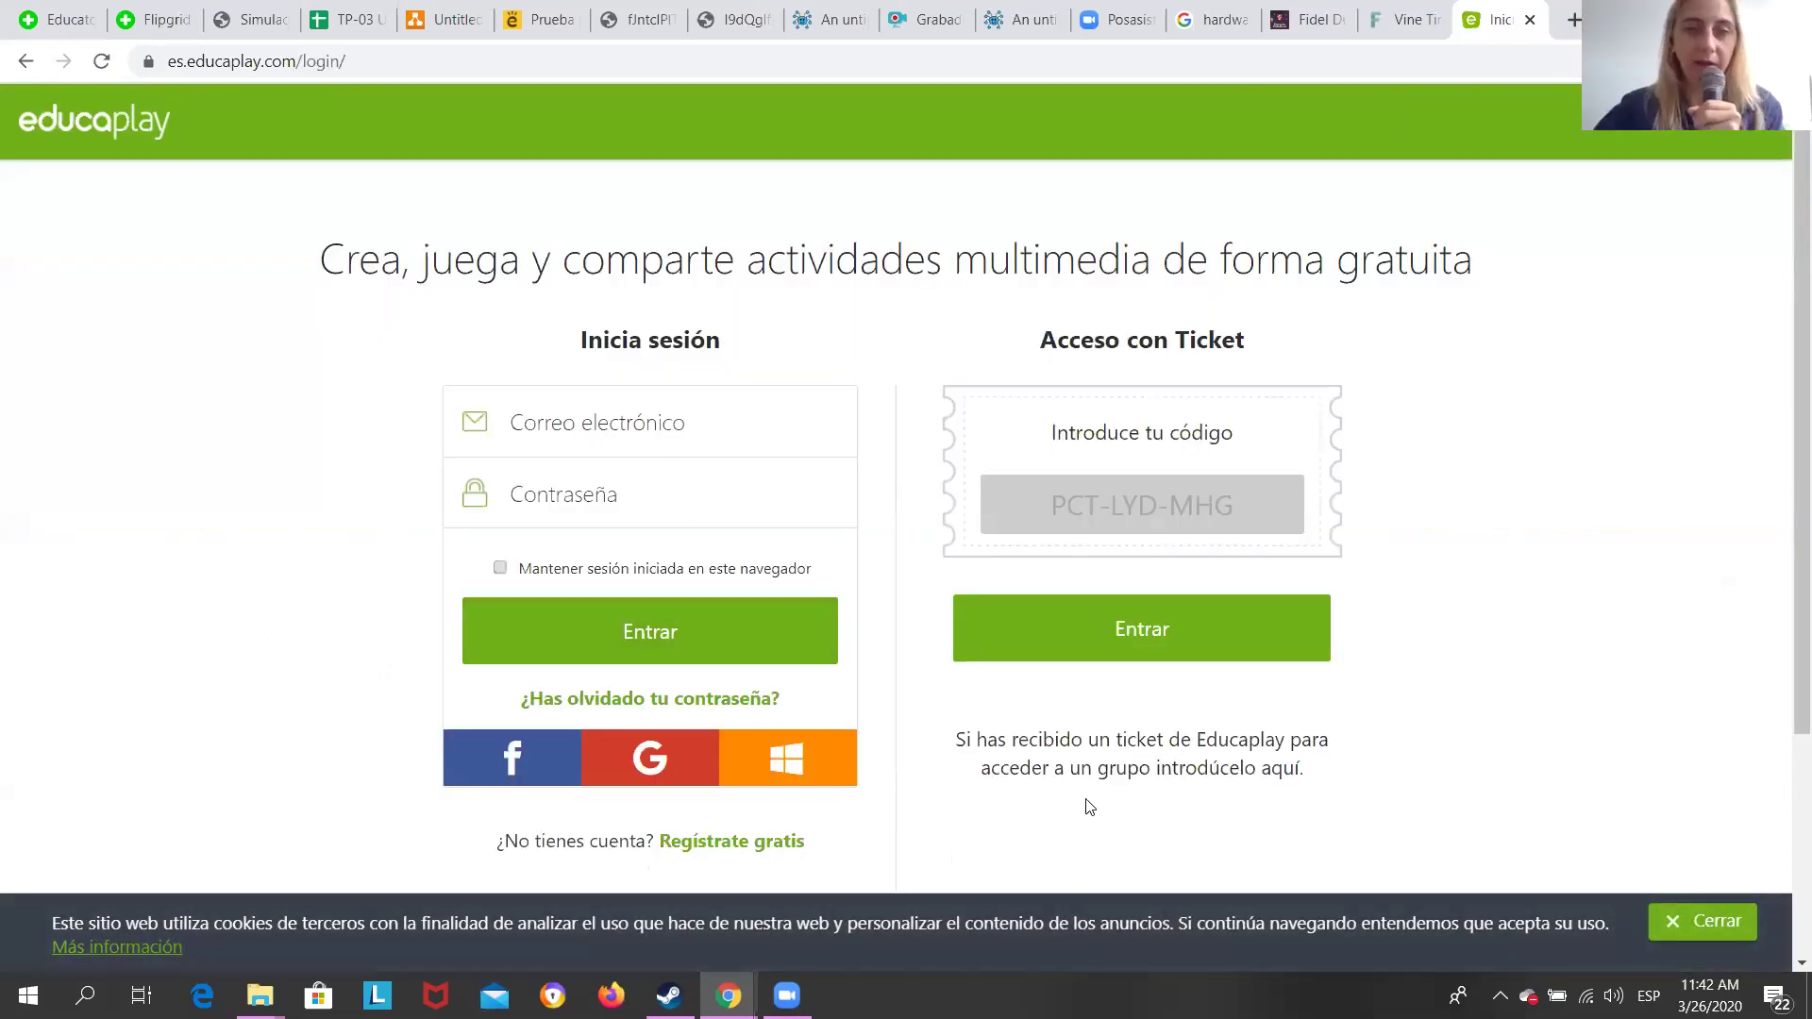
click(649, 765)
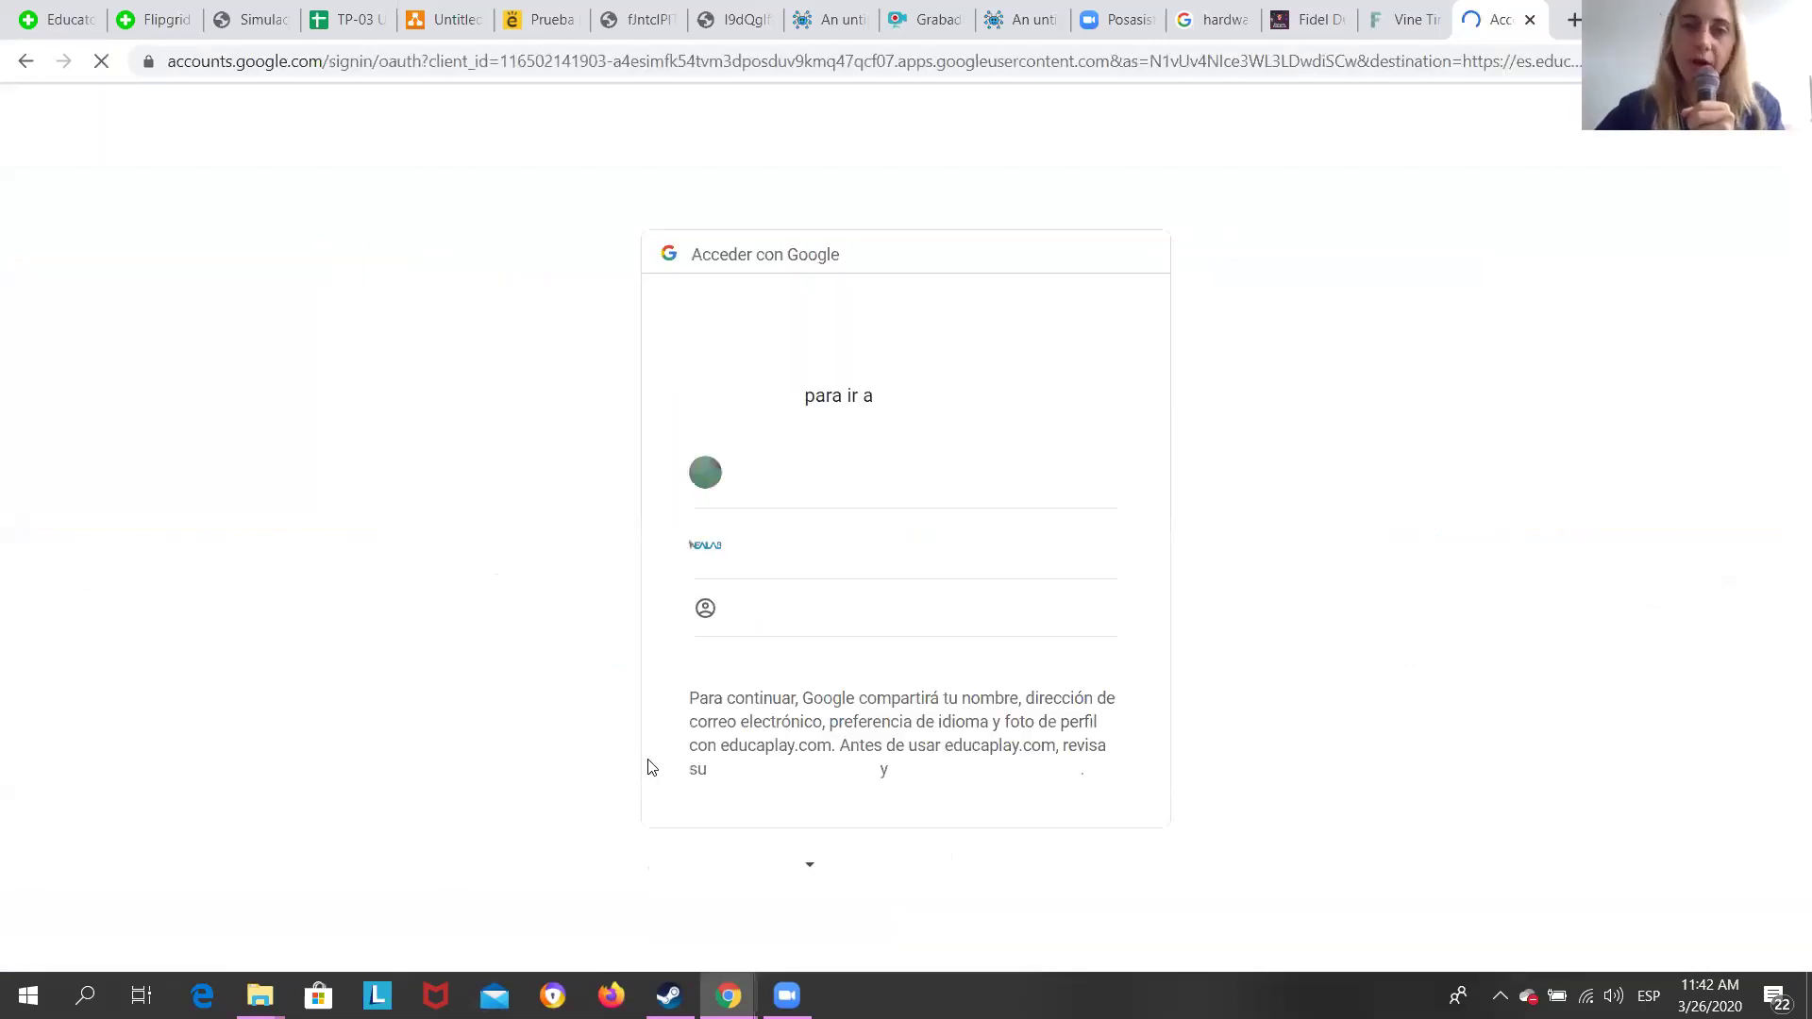
click(817, 493)
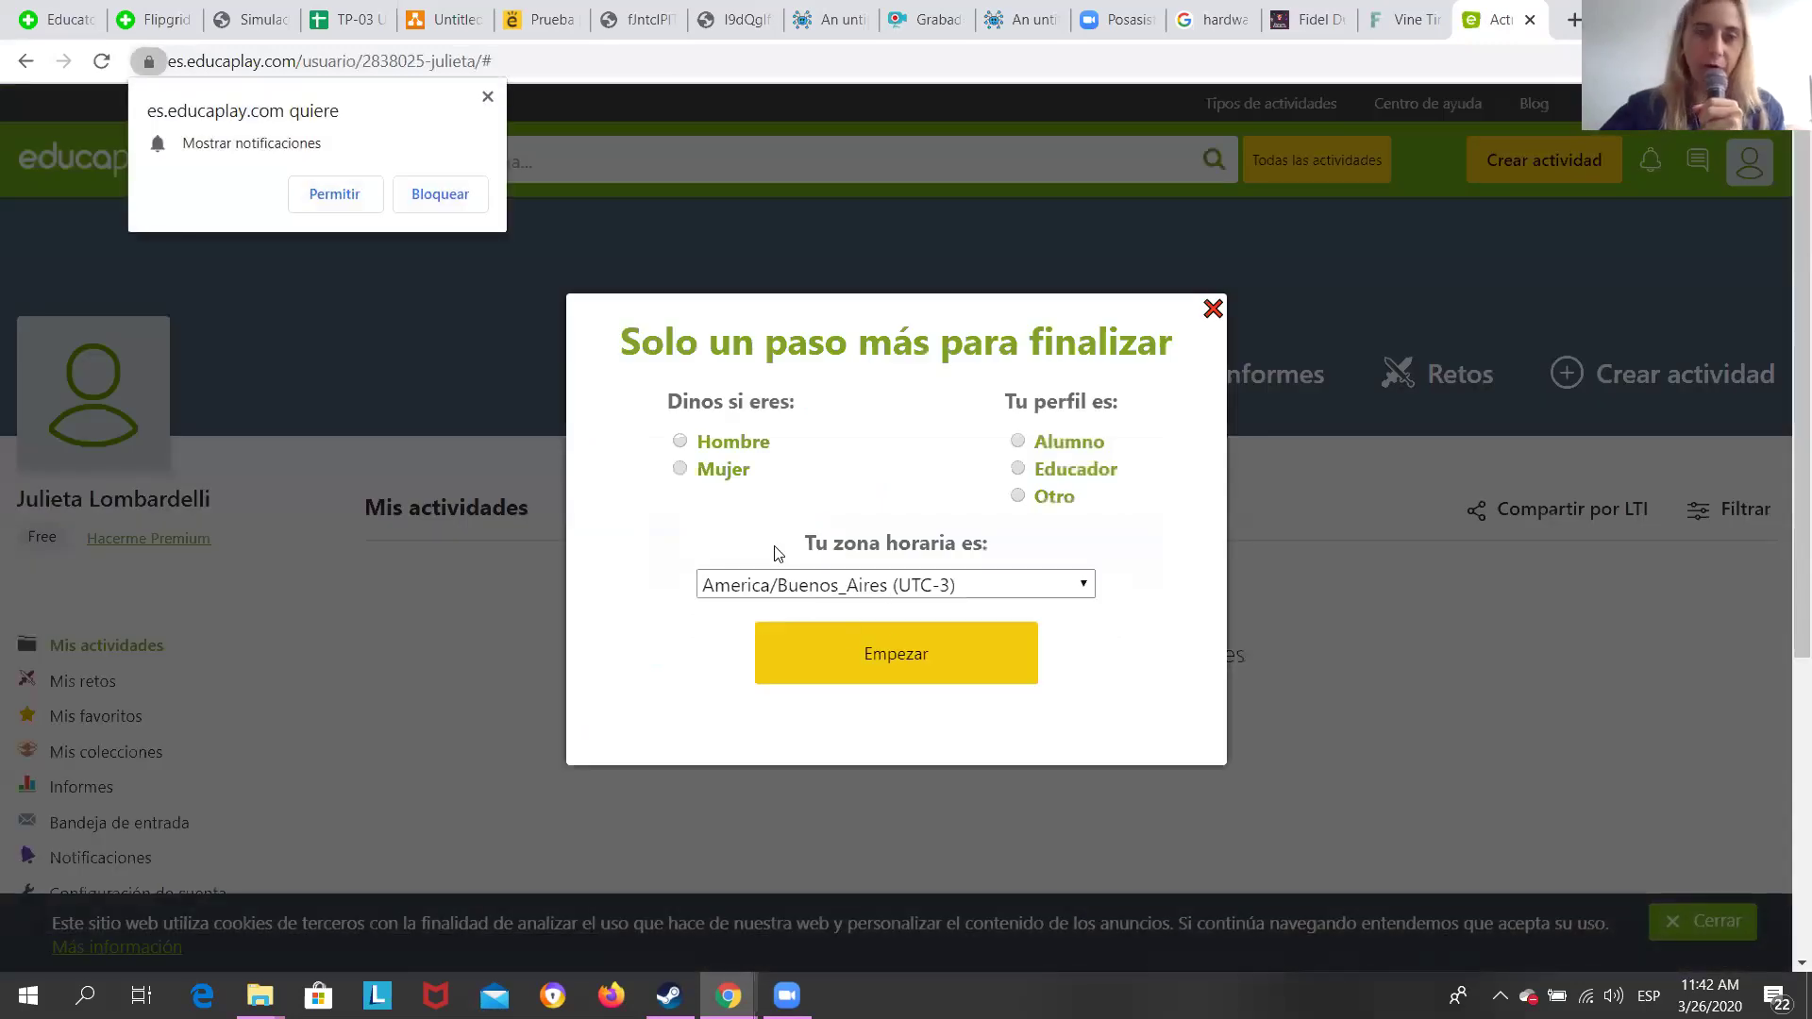
Complete the final sign-up form with the Educador profile and dismiss the notifications request.
click(1095, 472)
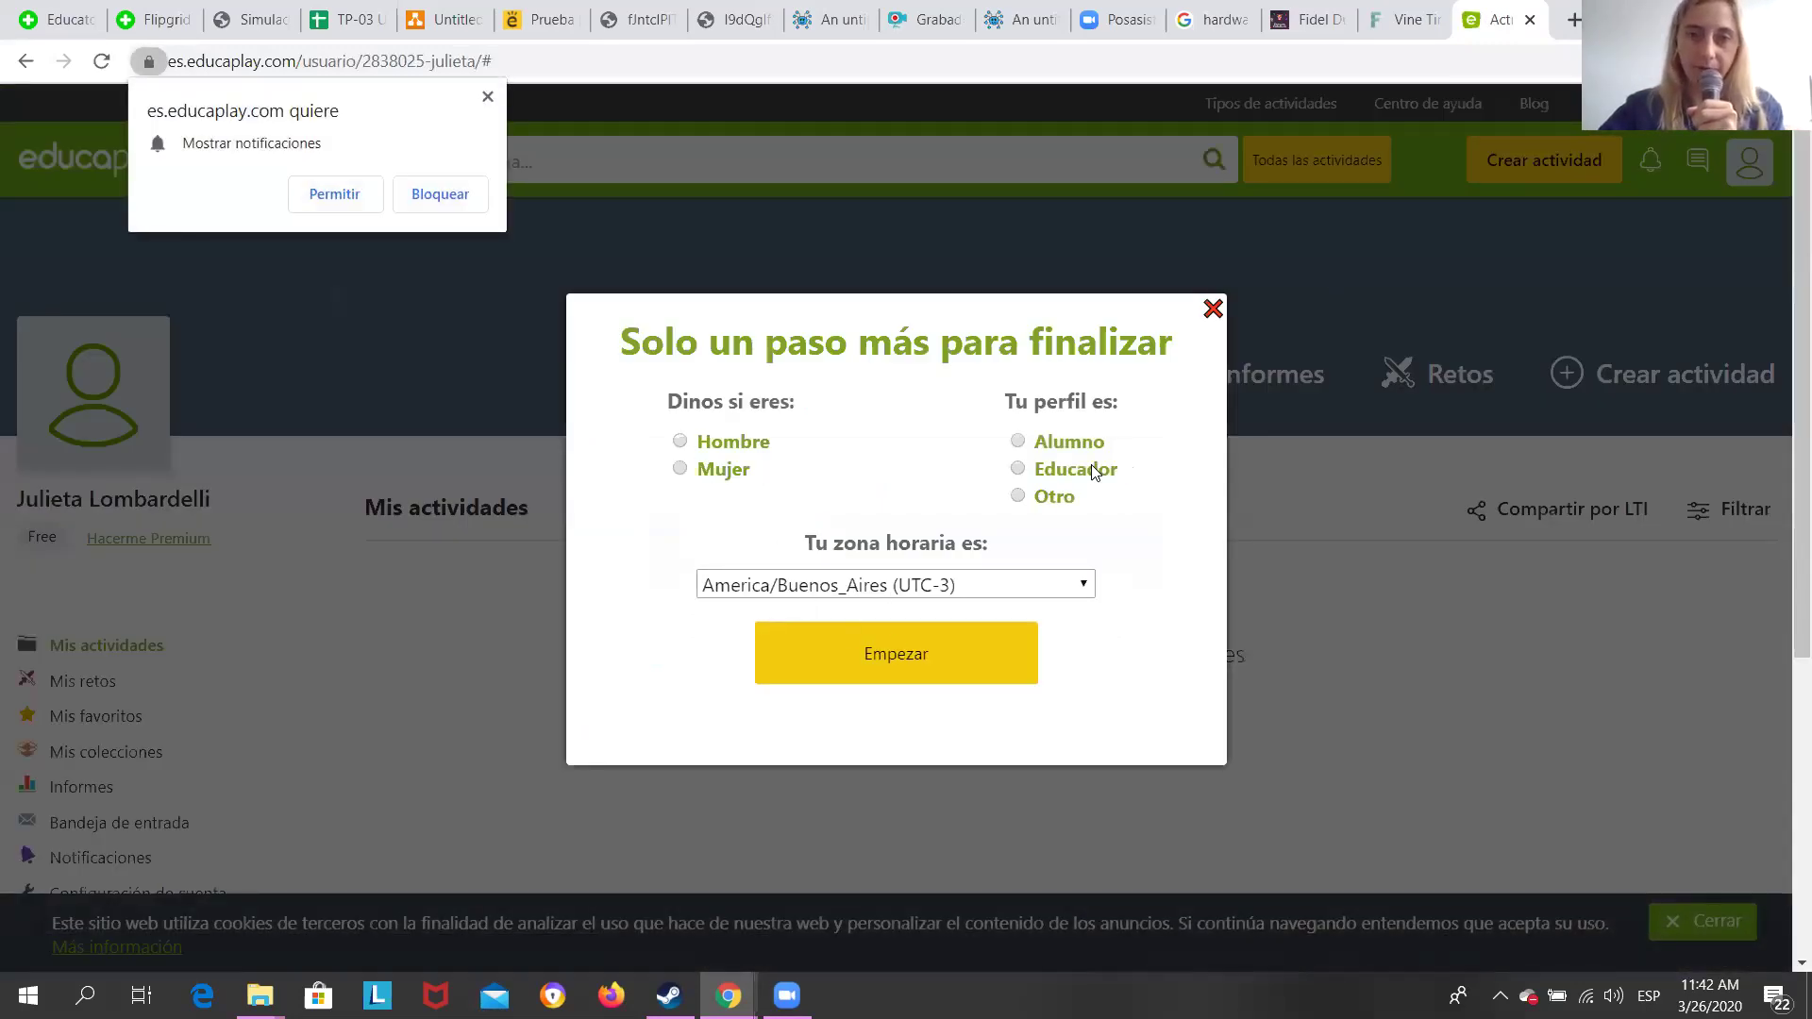
click(939, 672)
click(739, 514)
click(809, 698)
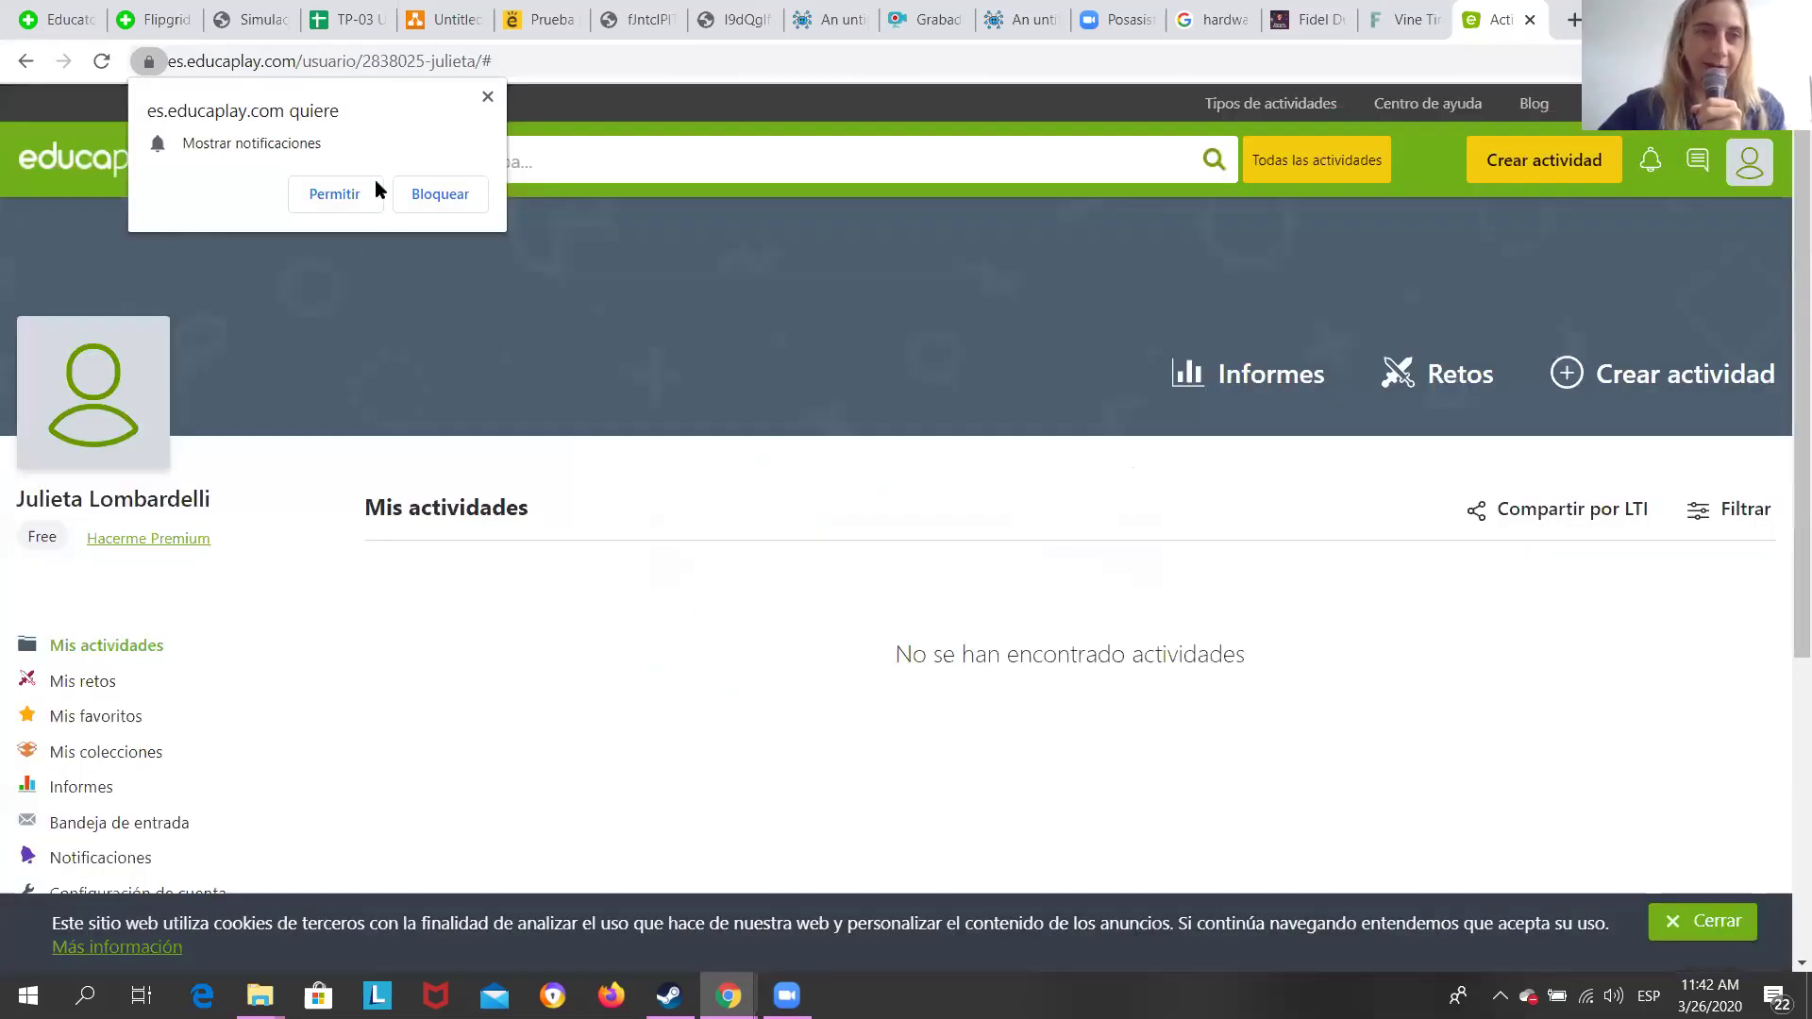
click(488, 98)
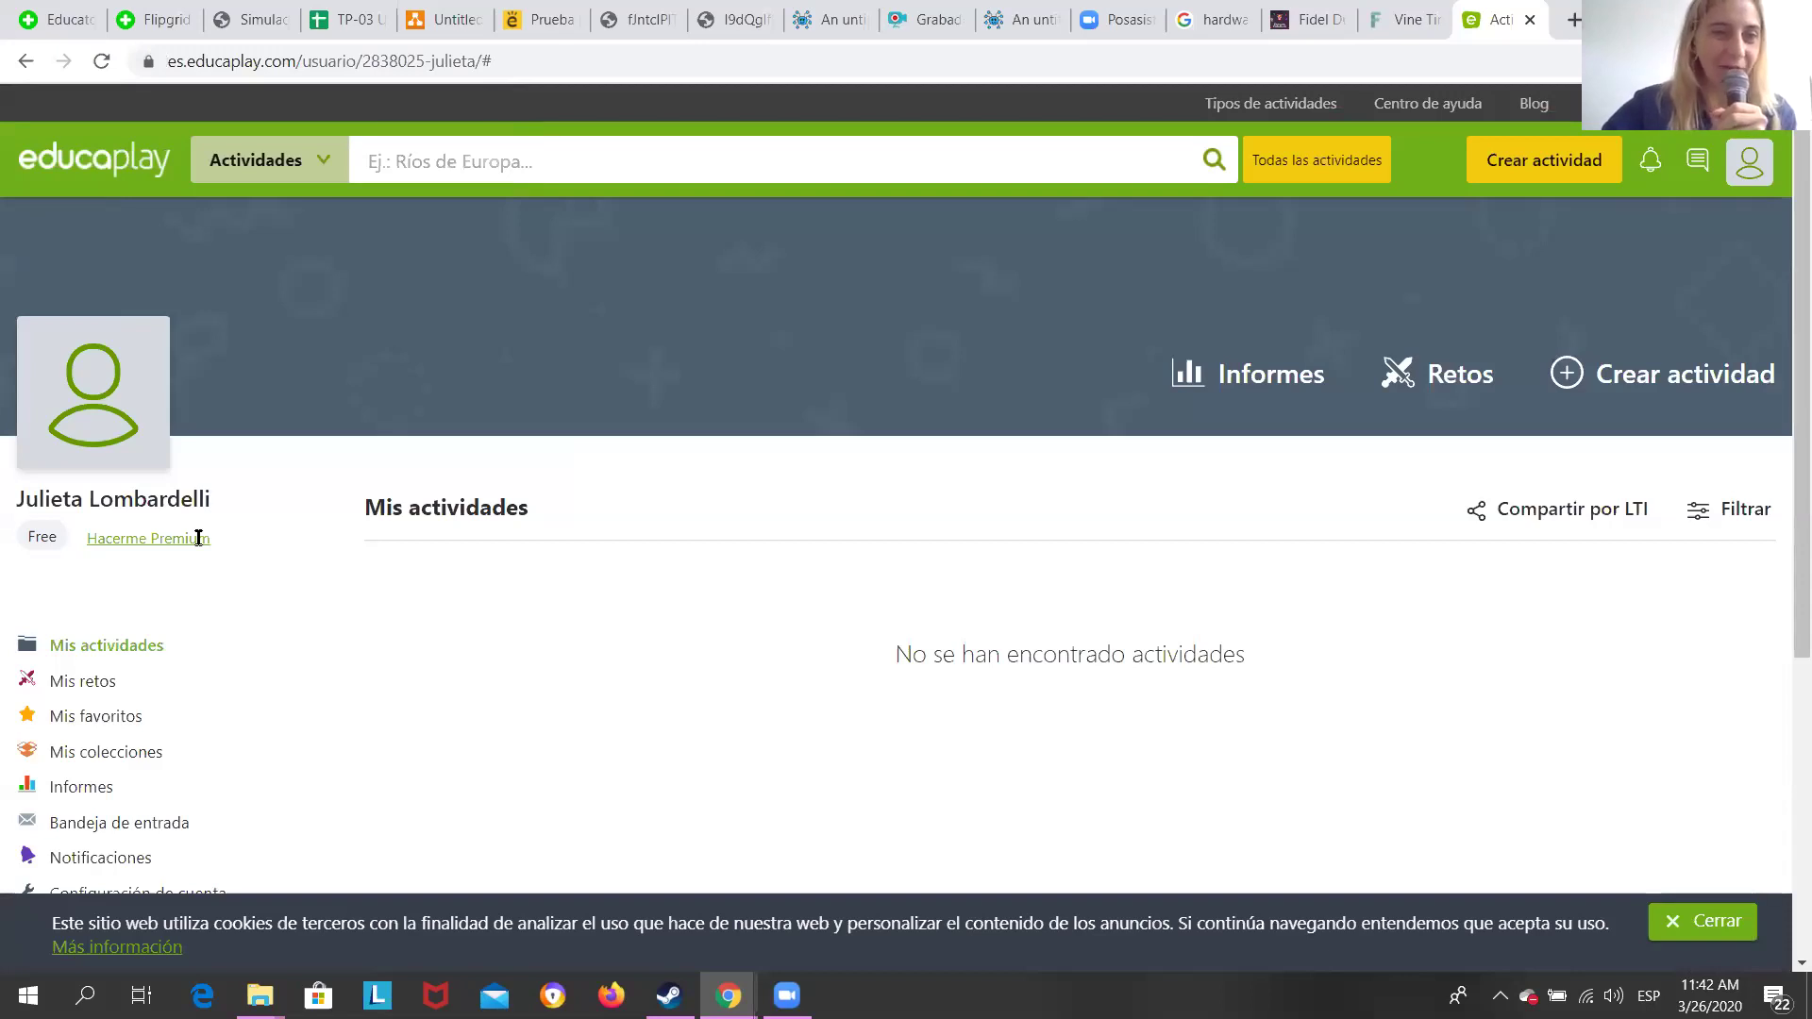
Look over the account's sections and open the form for creating a new activity.
scroll(193, 538, down, 5)
scroll(150, 679, up, 3)
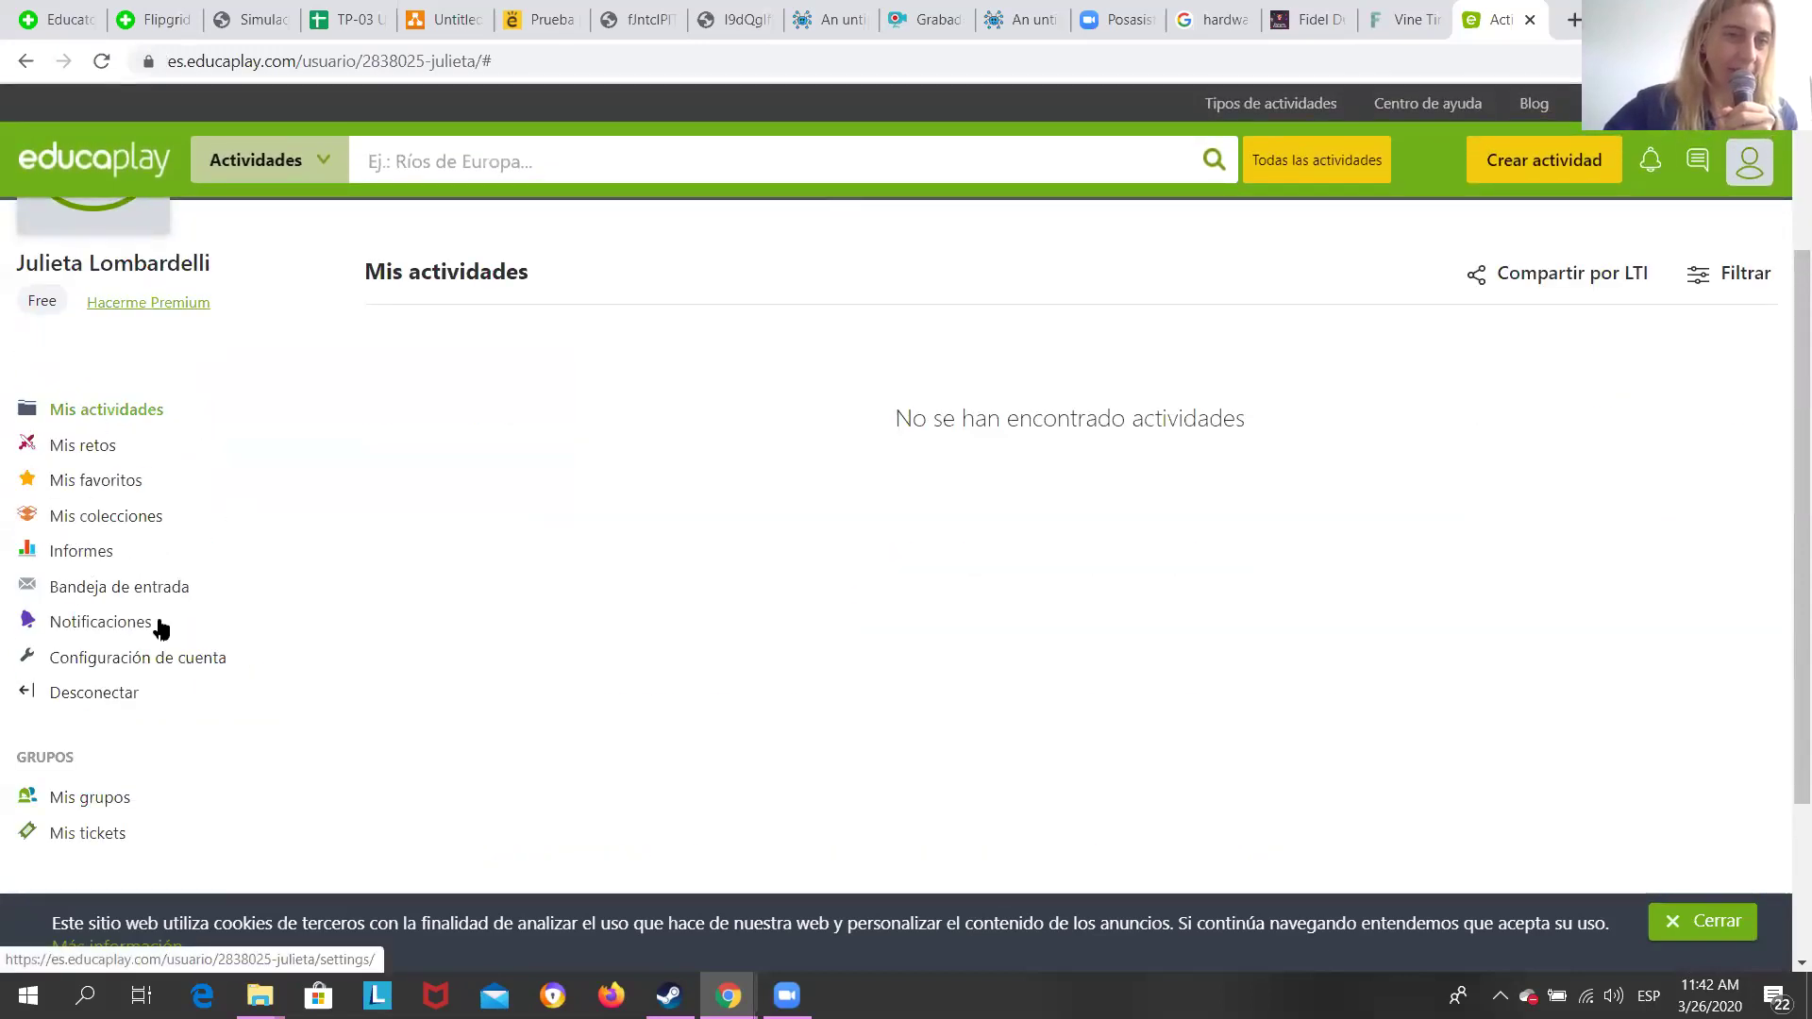
scroll(121, 406, down, 3)
scroll(105, 606, up, 5)
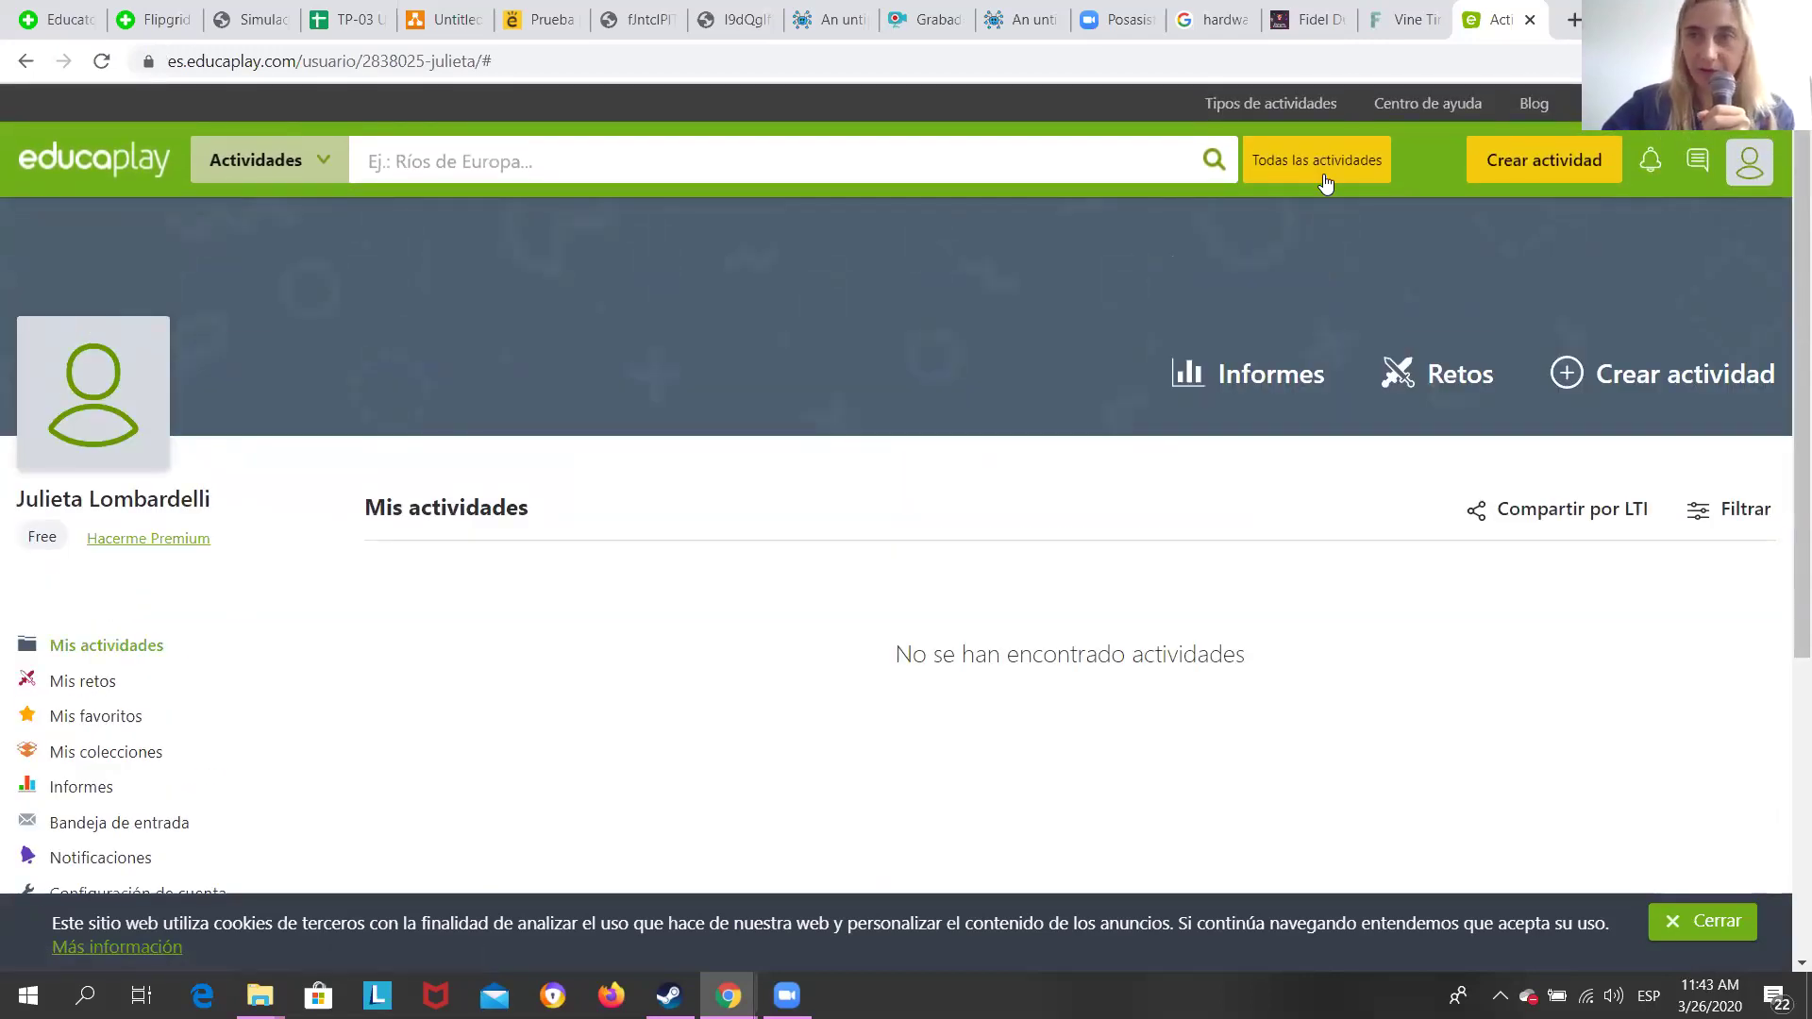
click(1643, 387)
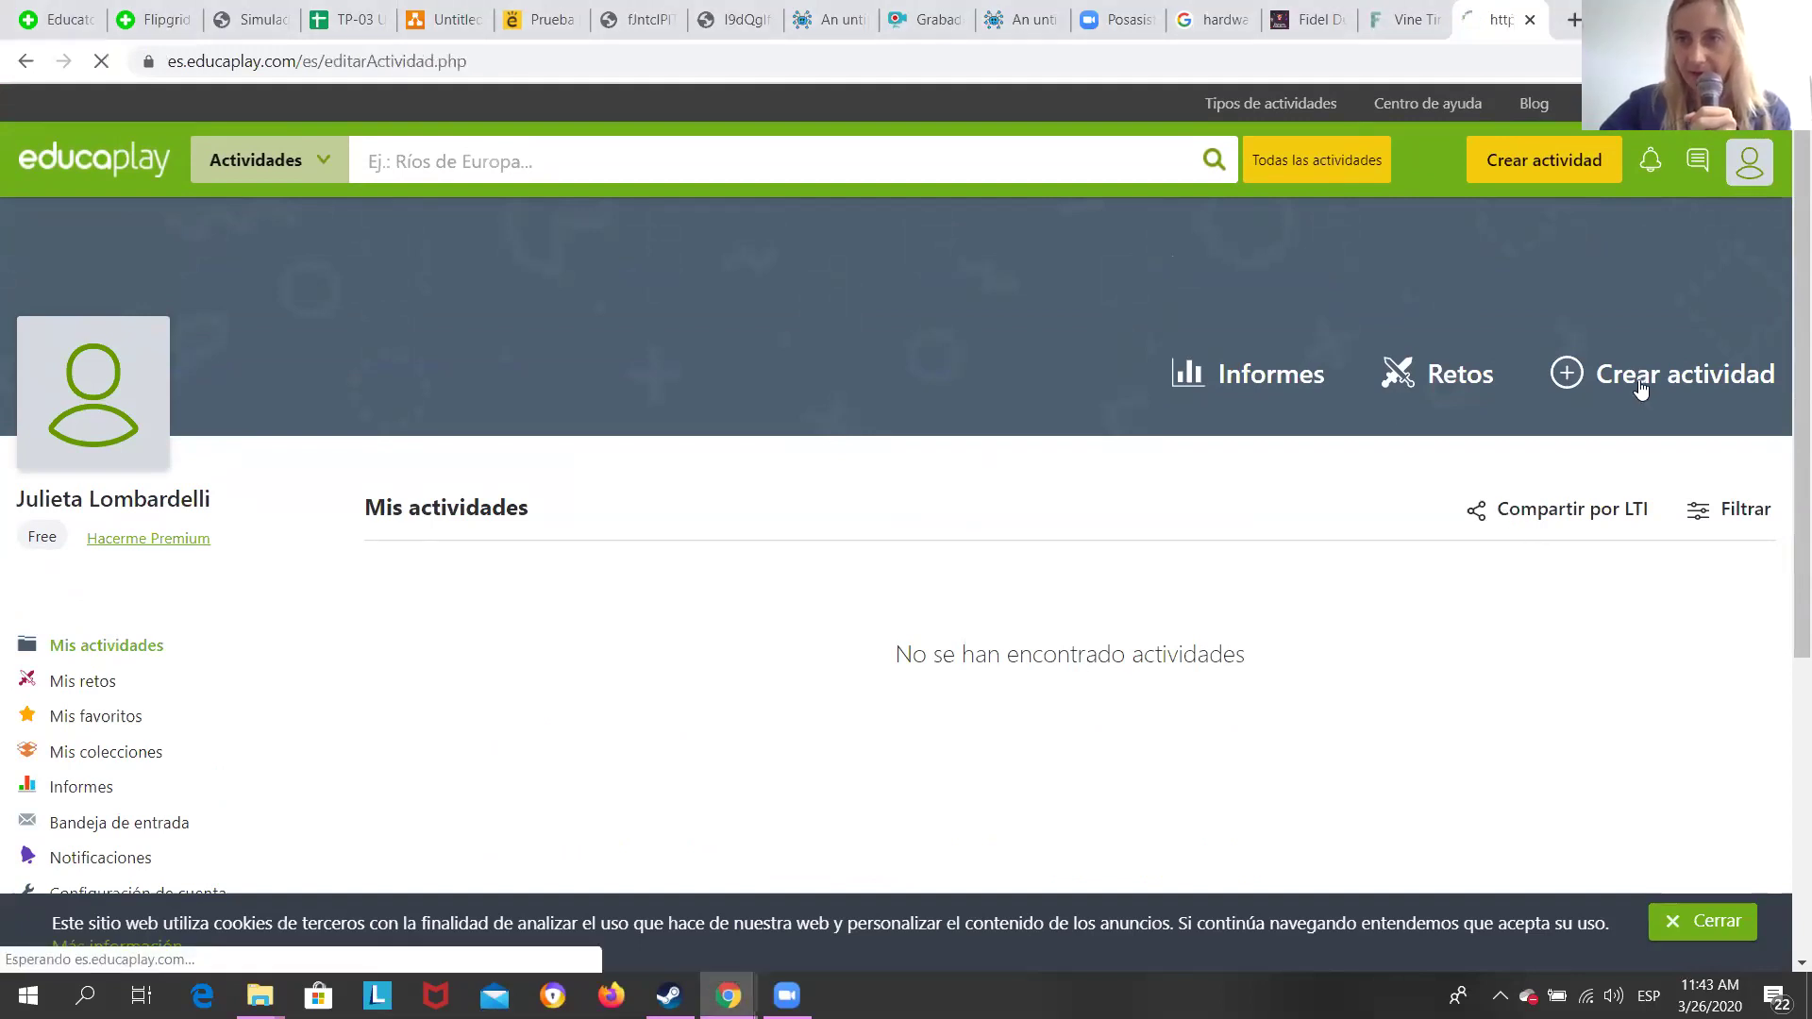
scroll(1081, 672, down, 1)
scroll(1082, 672, up, 1)
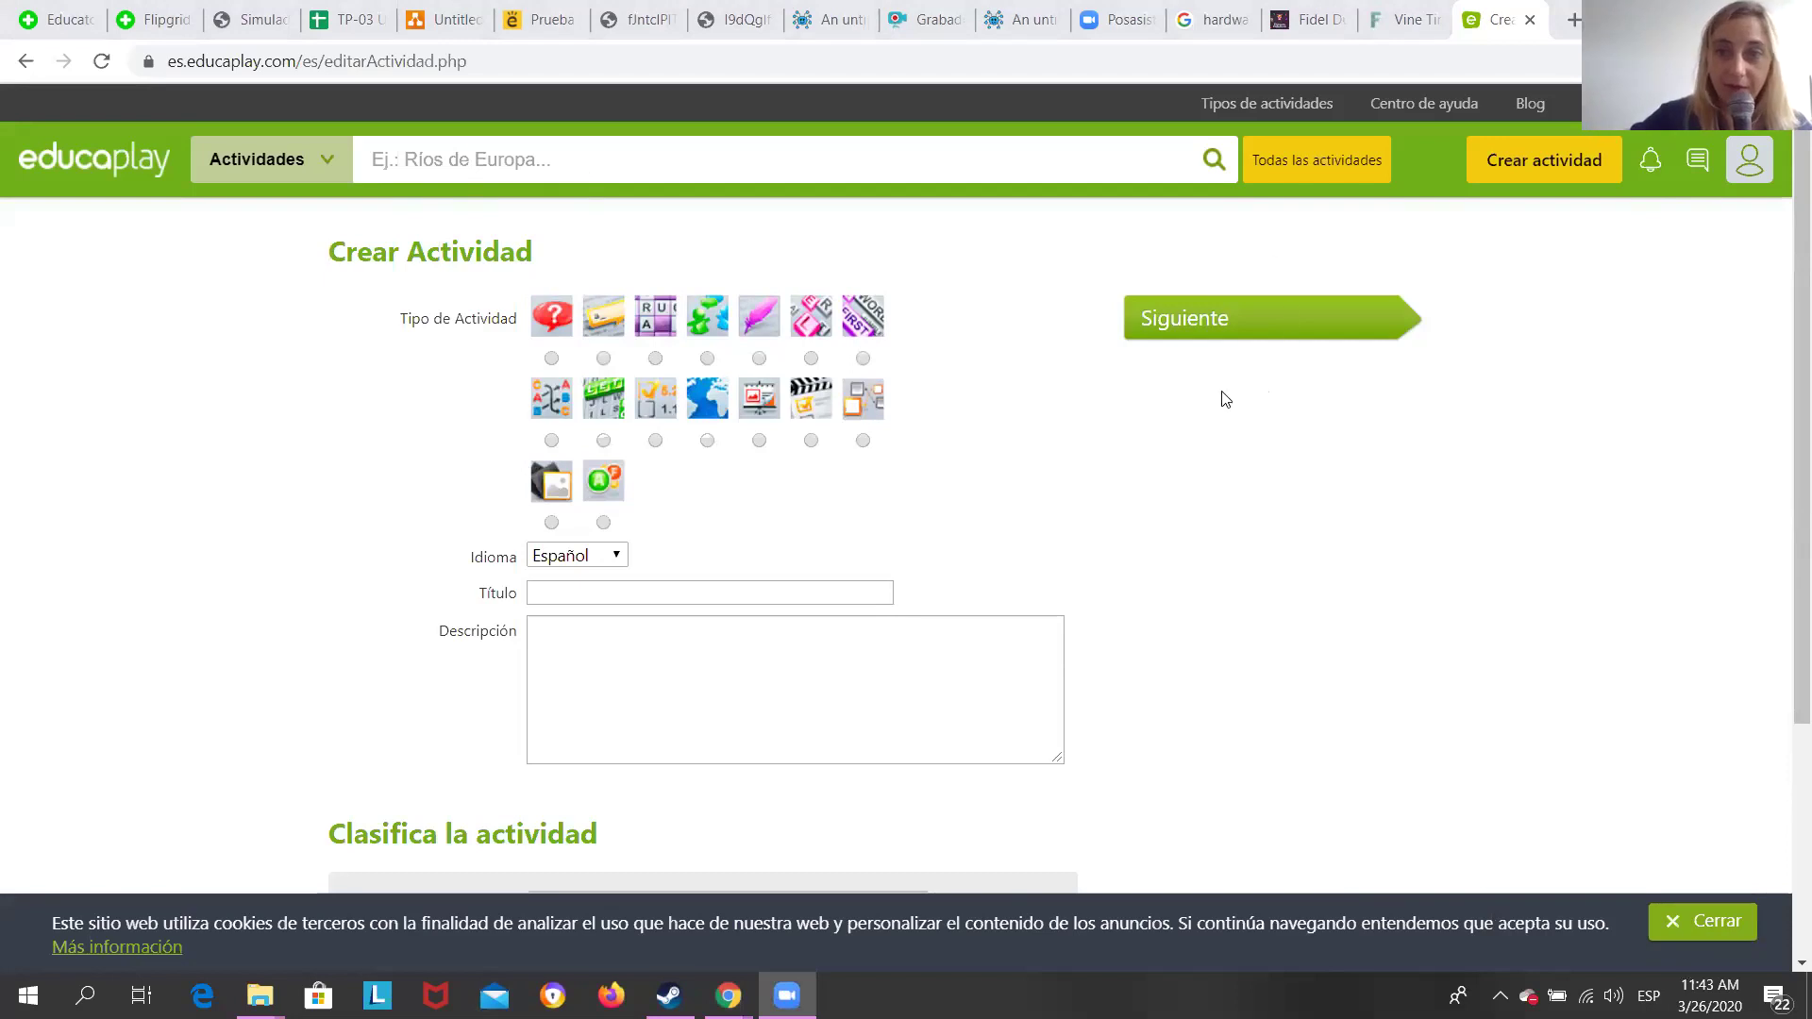
Search the Educaplay activities for "nea".
click(569, 160)
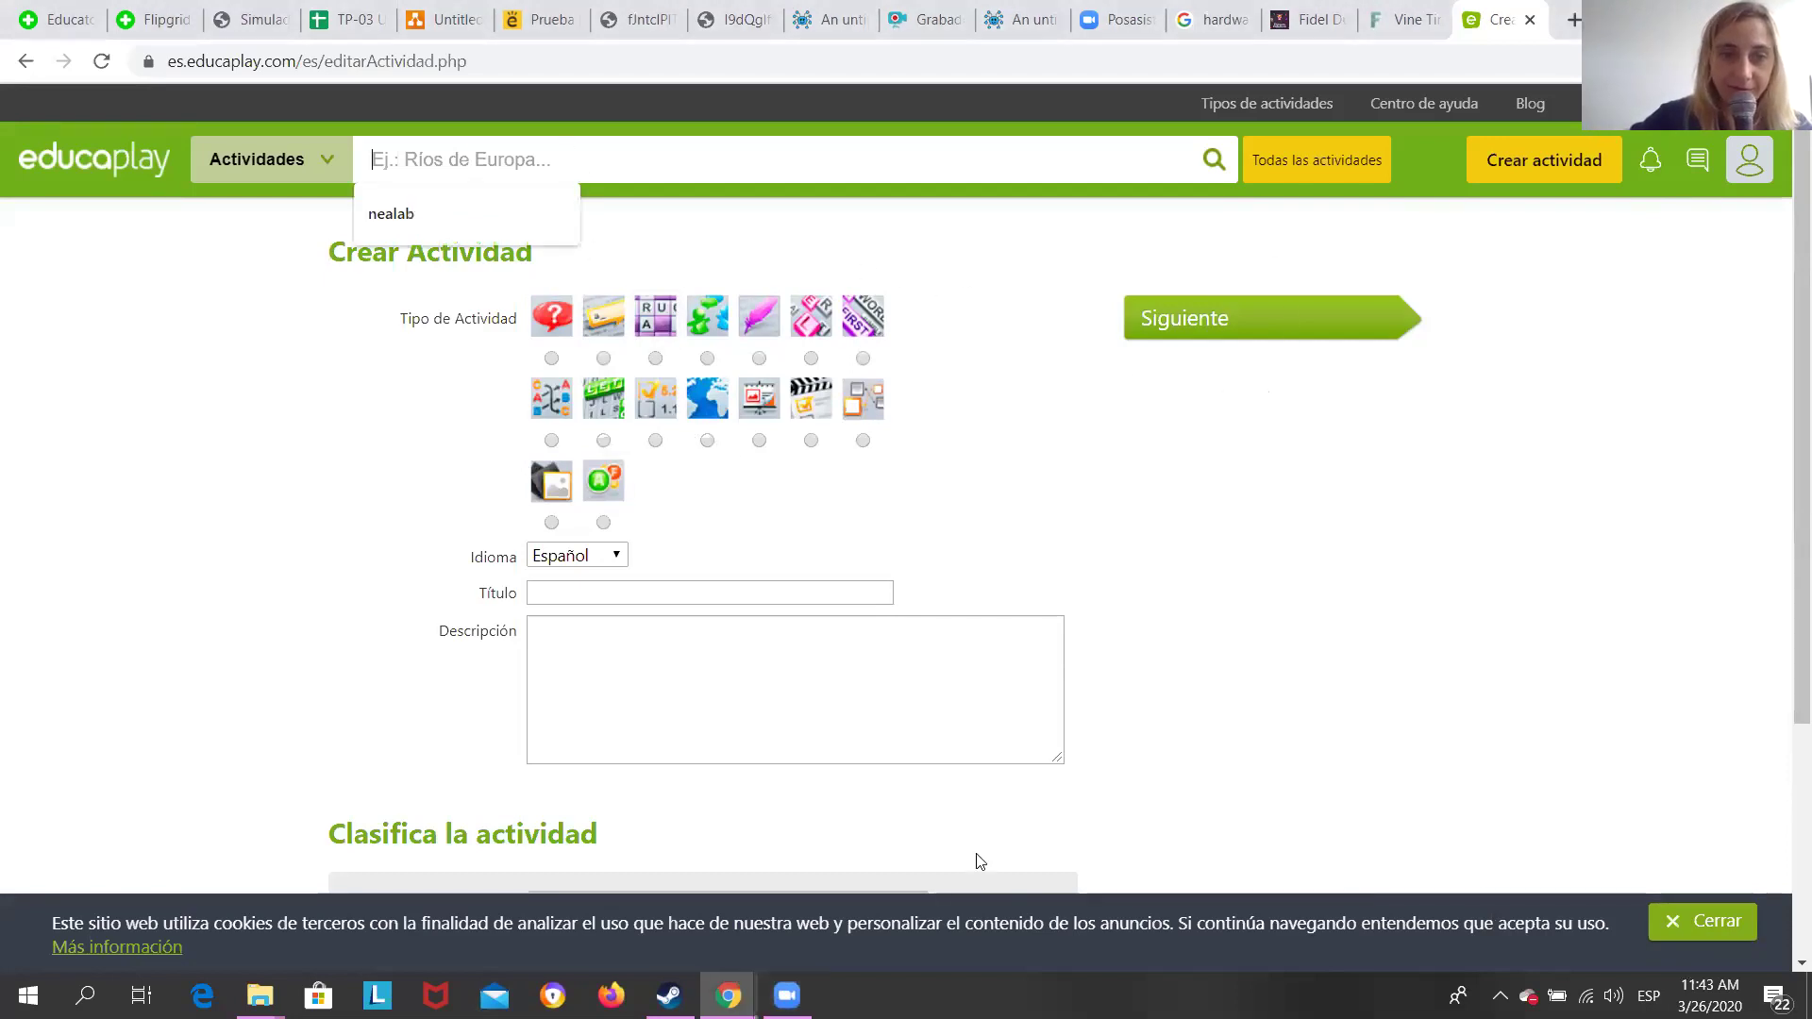
scroll(849, 720, down, 4)
scroll(849, 720, up, 4)
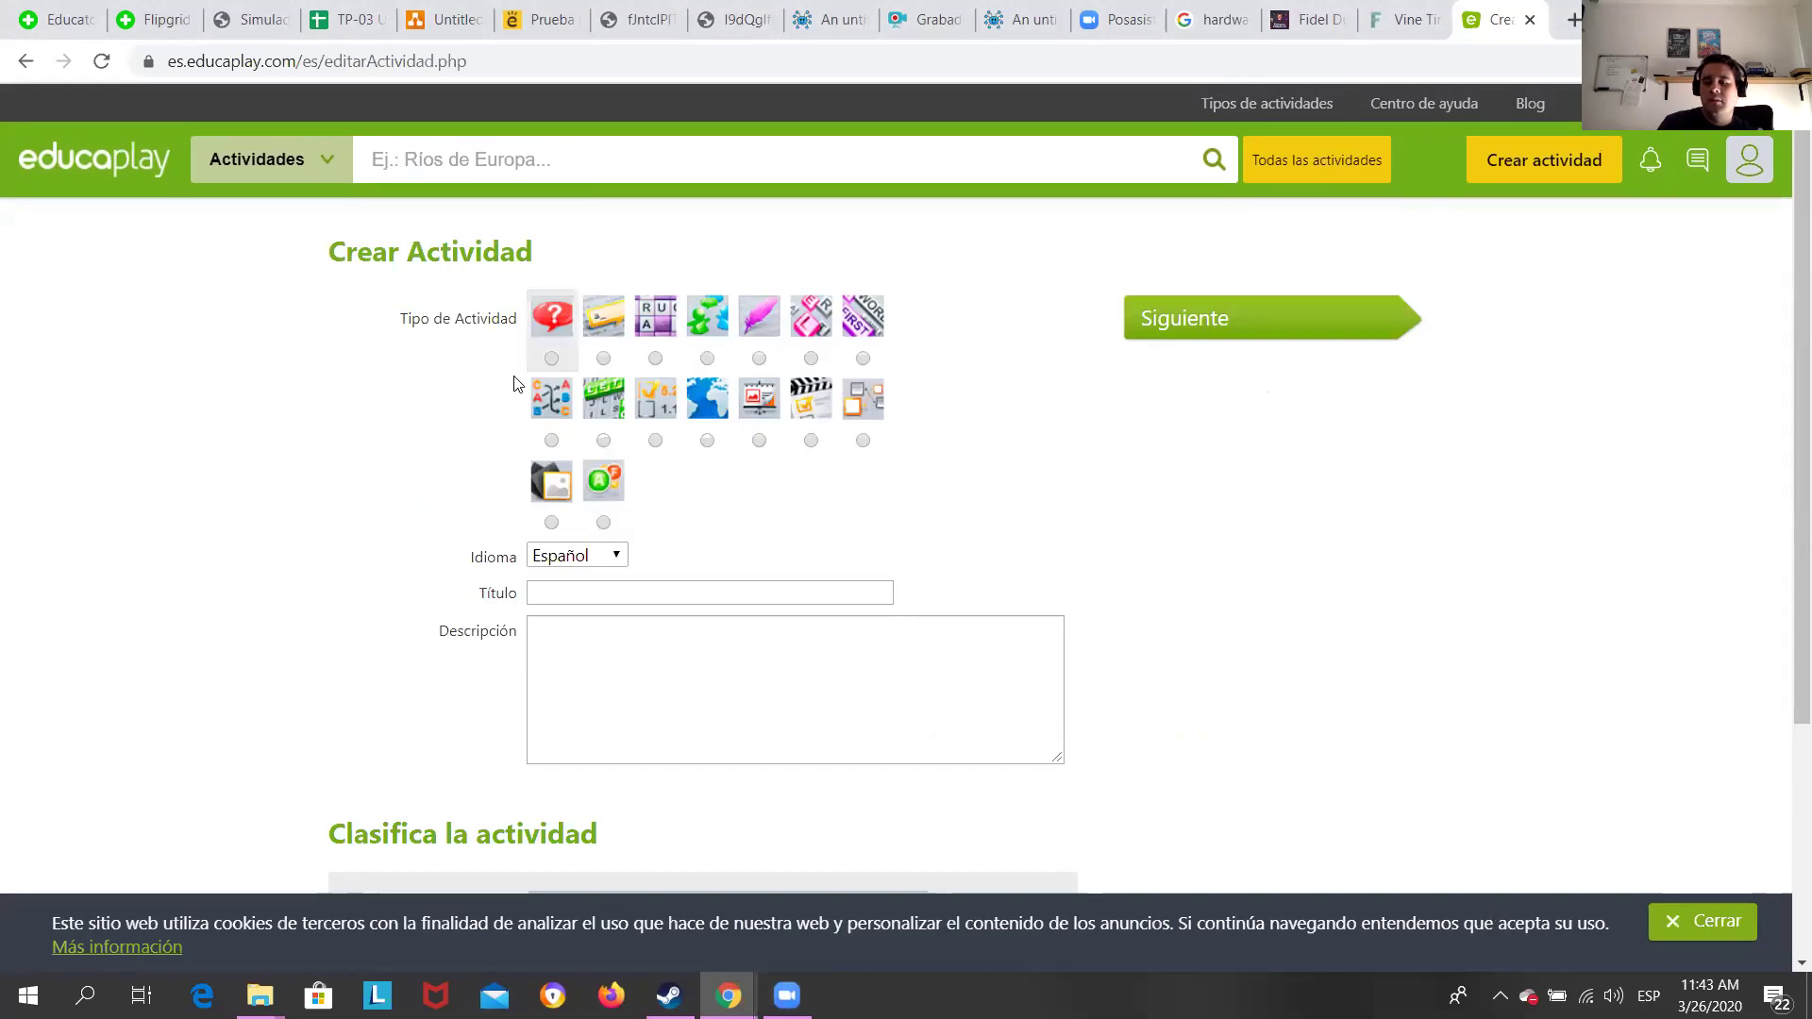
text(nea)
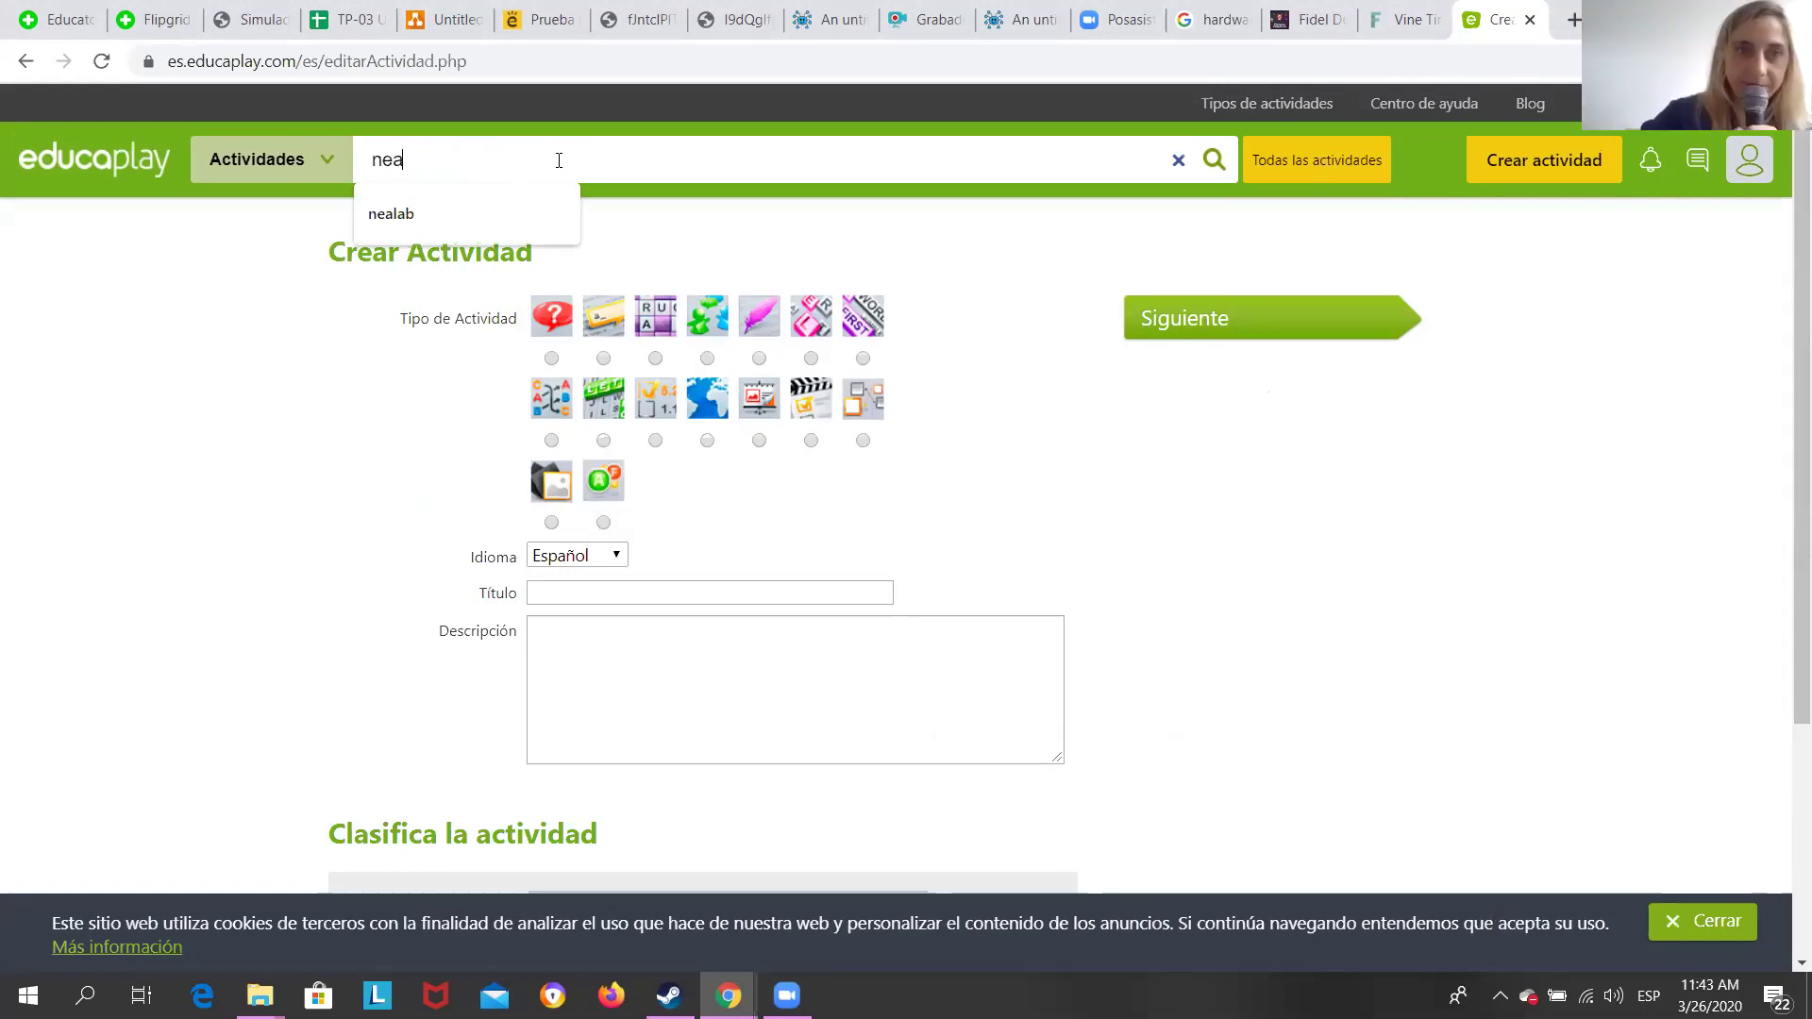
key(Return)
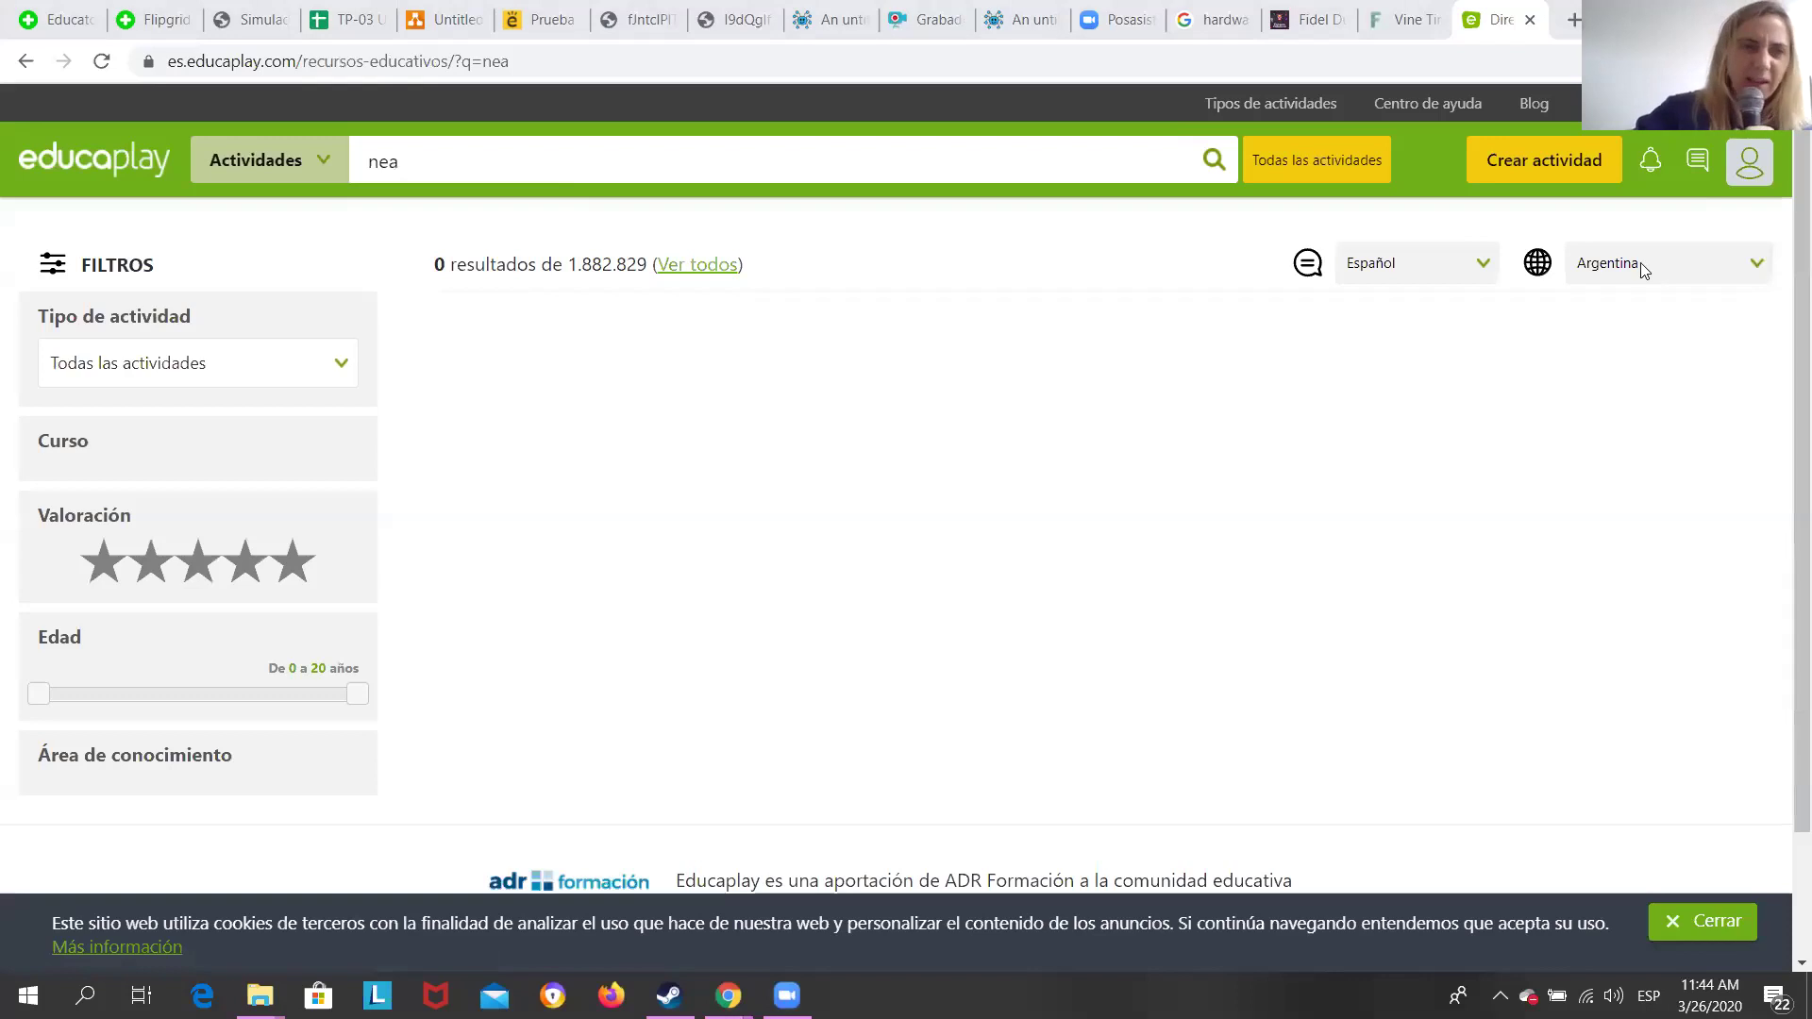
Switch the search category to Usuarios and search for "nea".
click(322, 169)
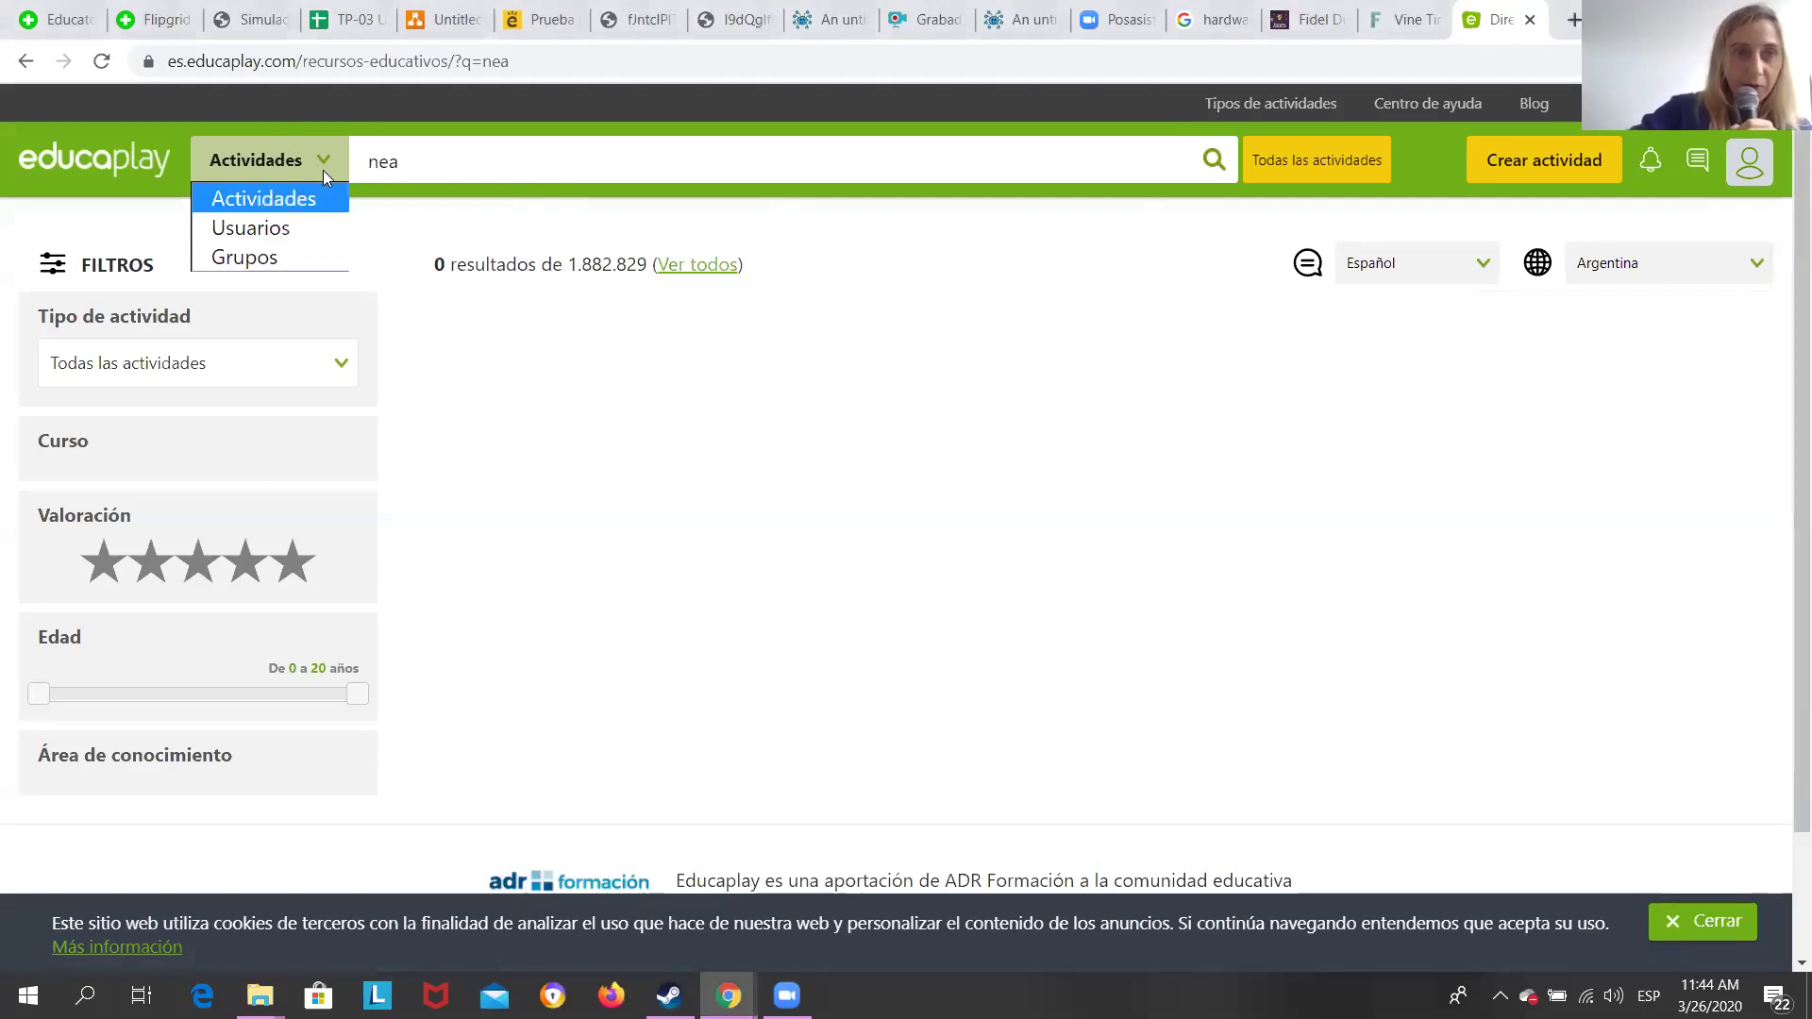
click(300, 220)
drag(495, 156, 358, 168)
key(Return)
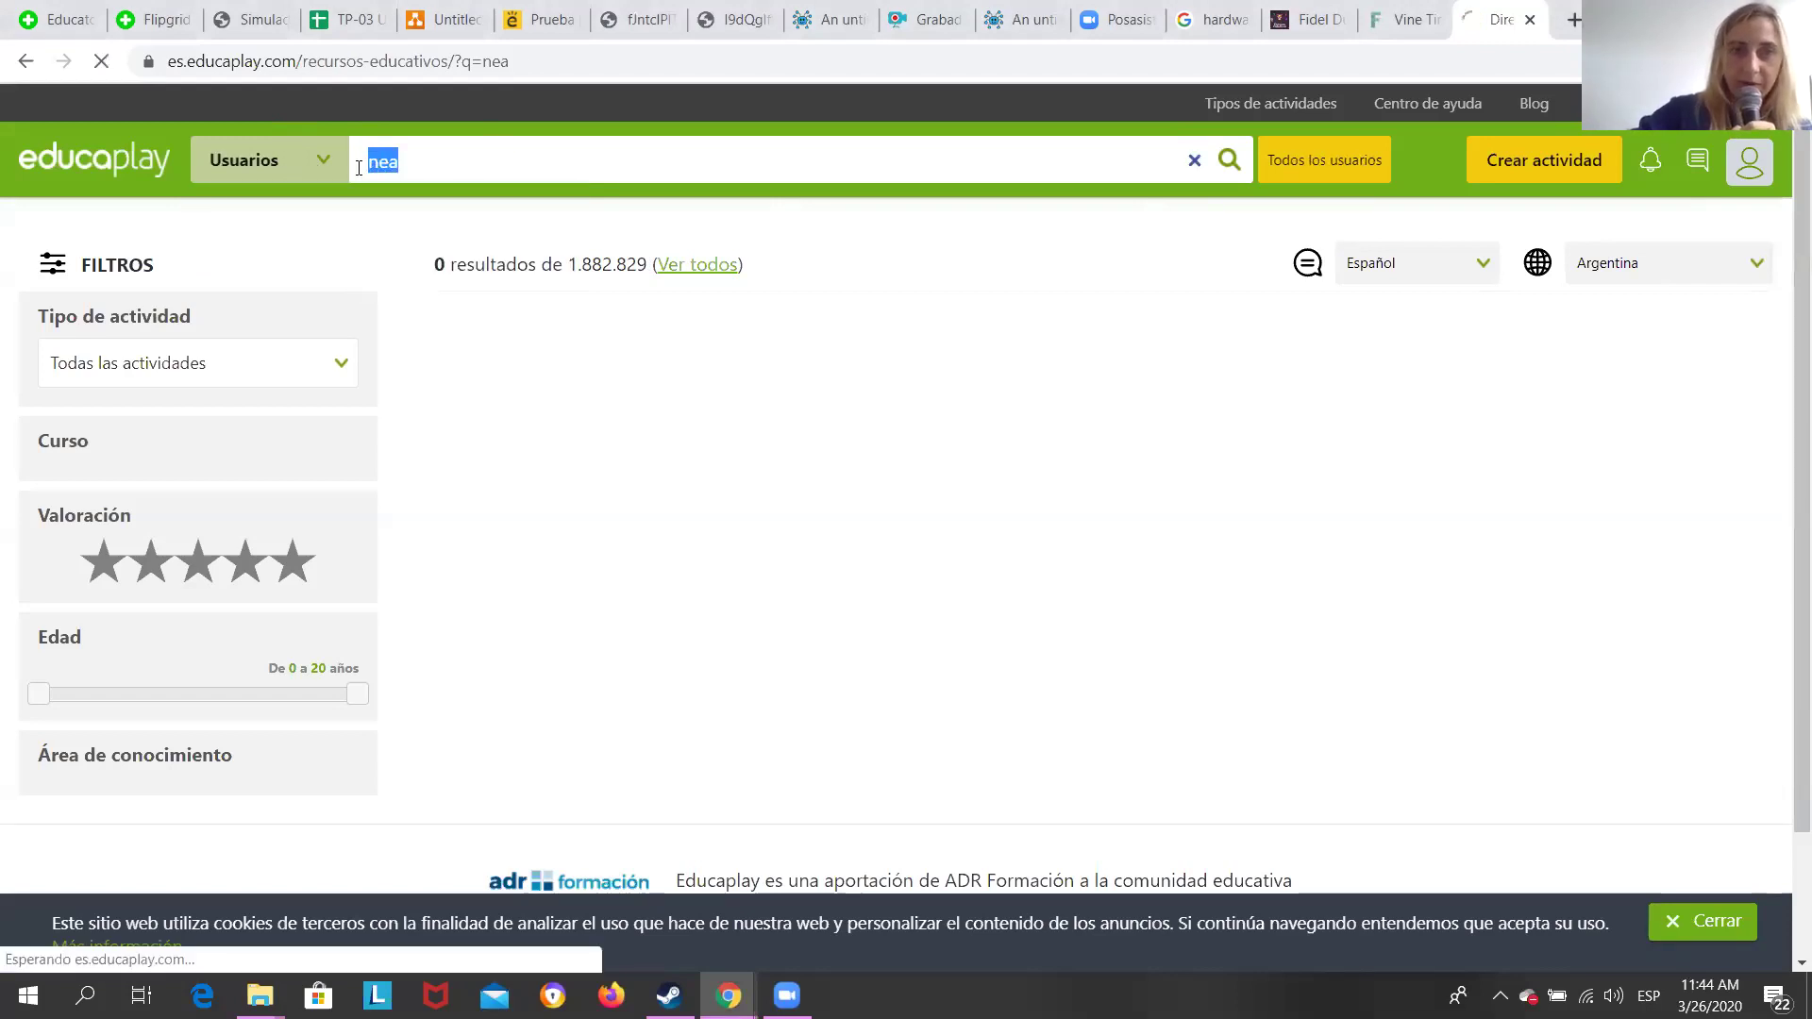
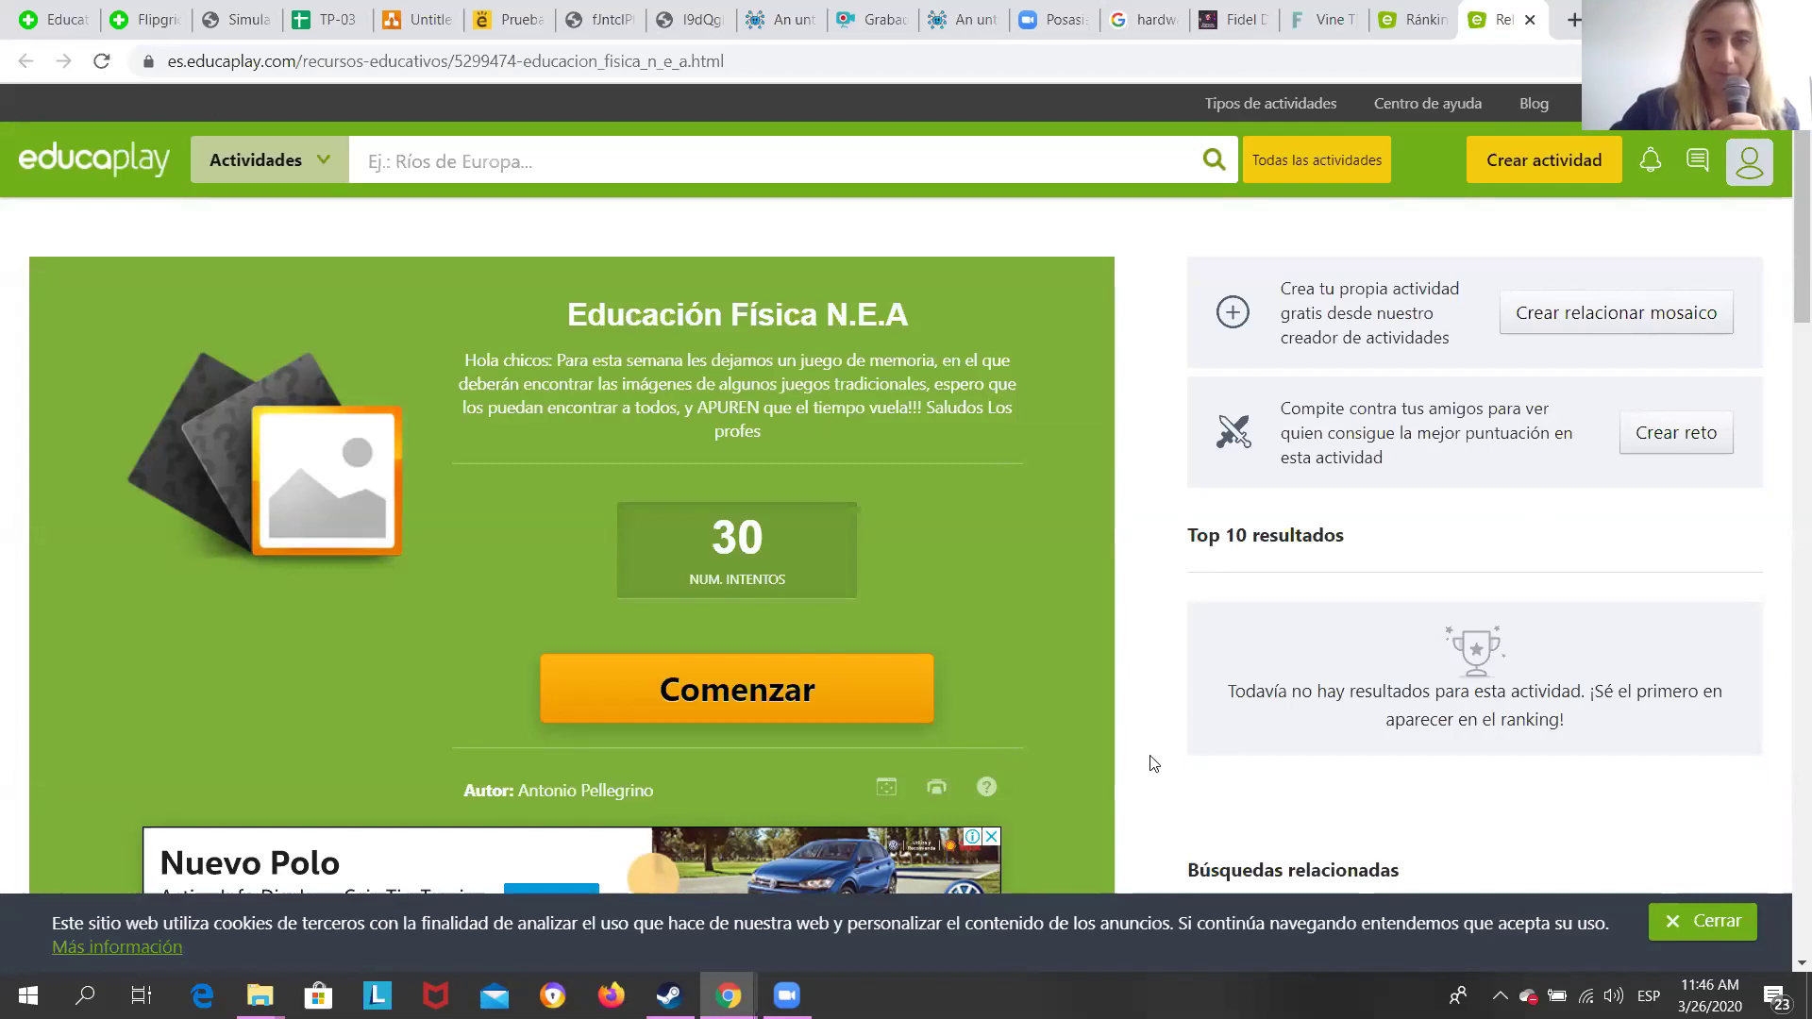
Start the Educación Física N.E.A memory game and look over its board, description and results area.
click(789, 715)
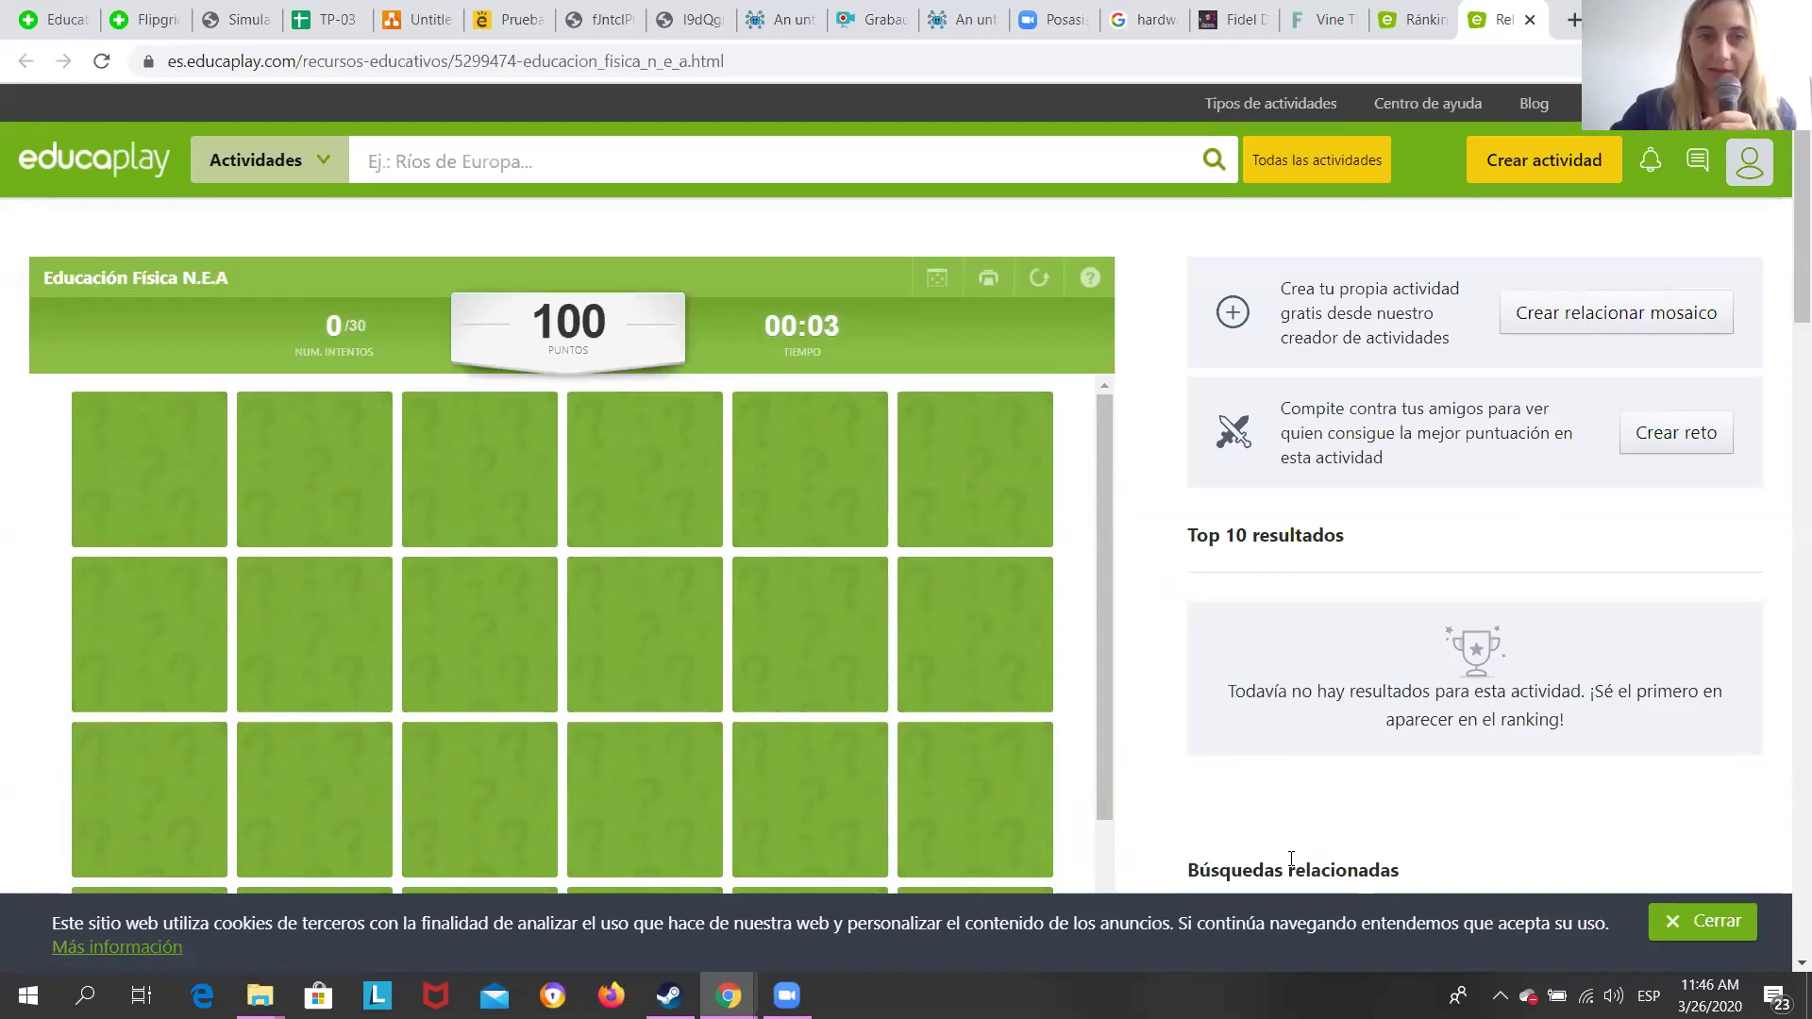
scroll(922, 720, down, 6)
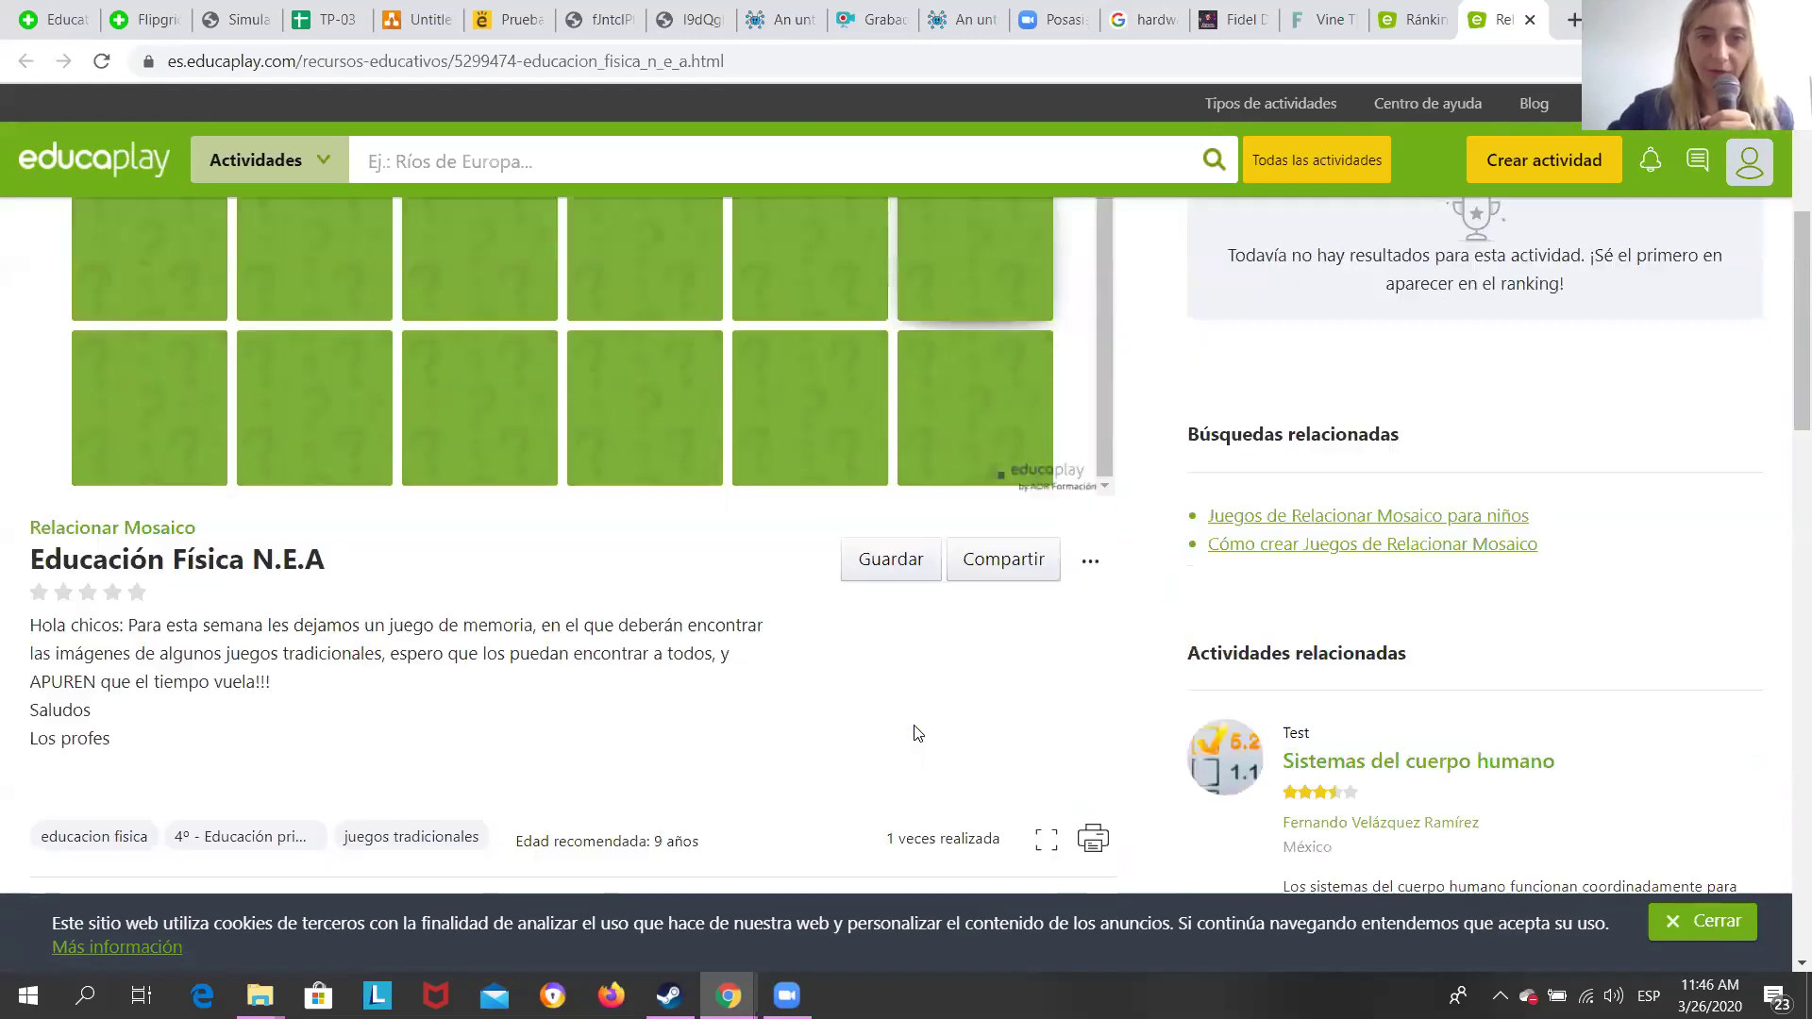
scroll(917, 733, up, 3)
scroll(784, 811, down, 1)
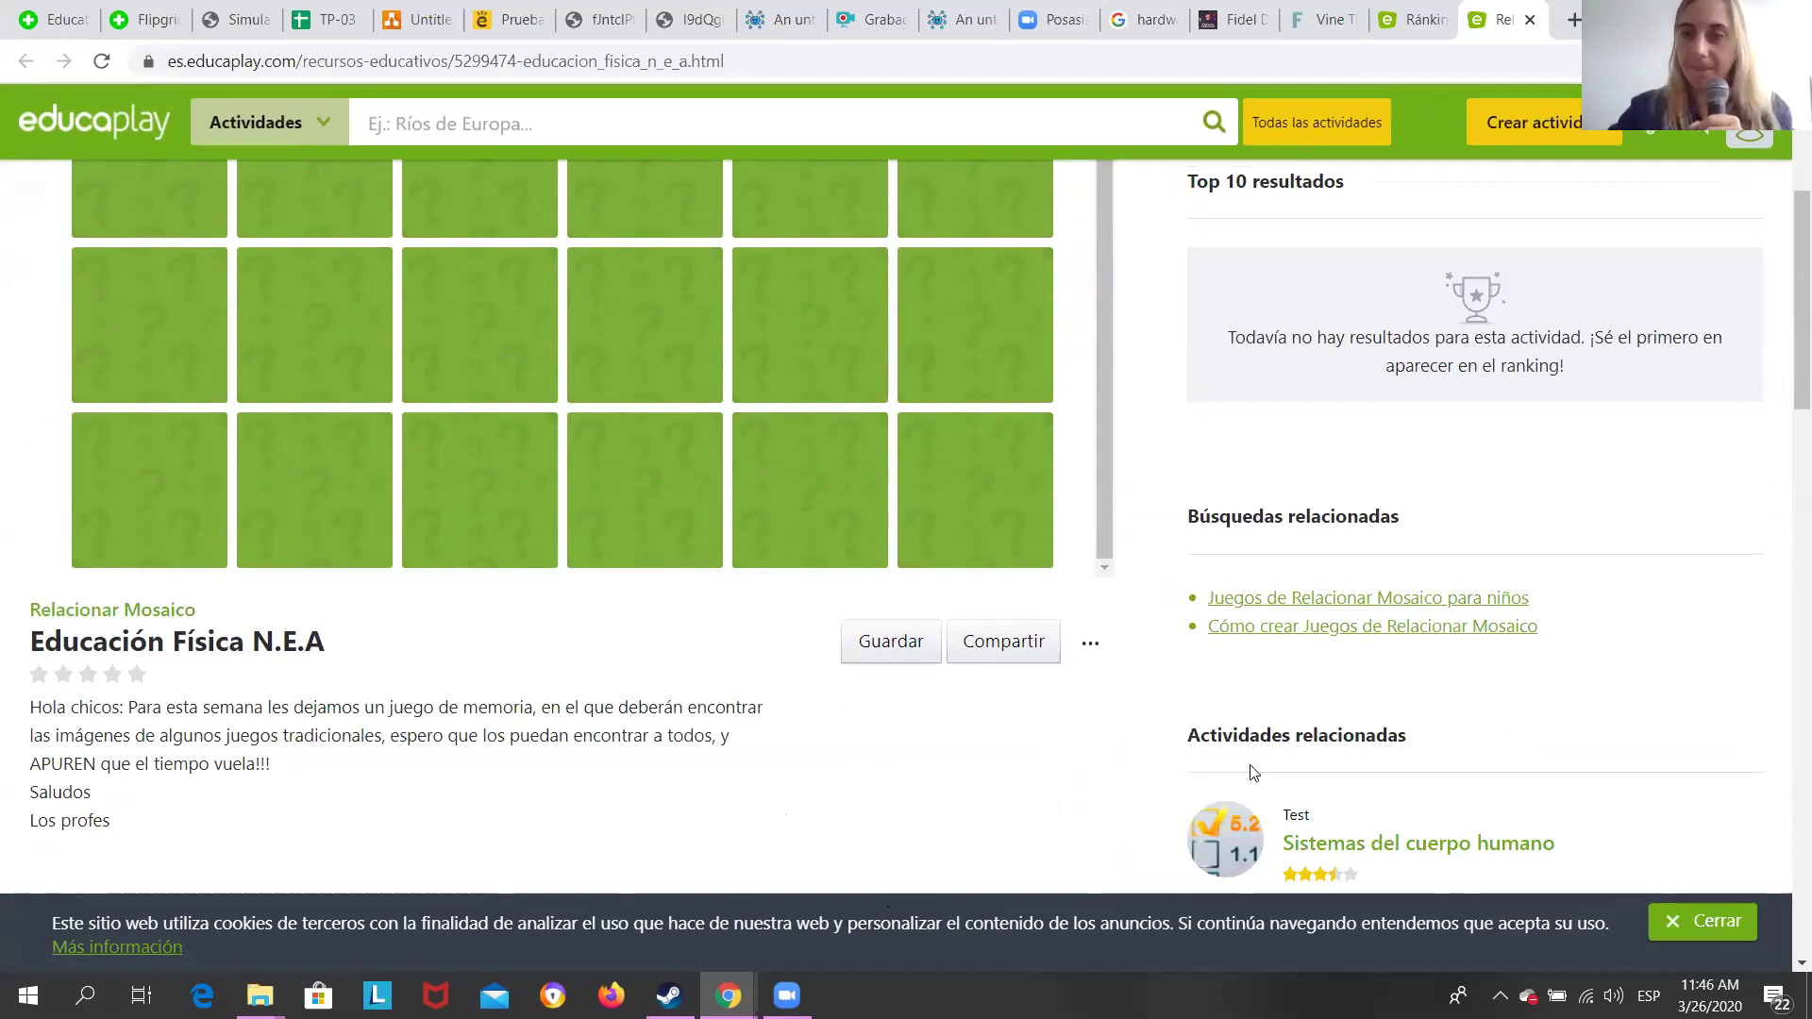
scroll(1484, 494, up, 3)
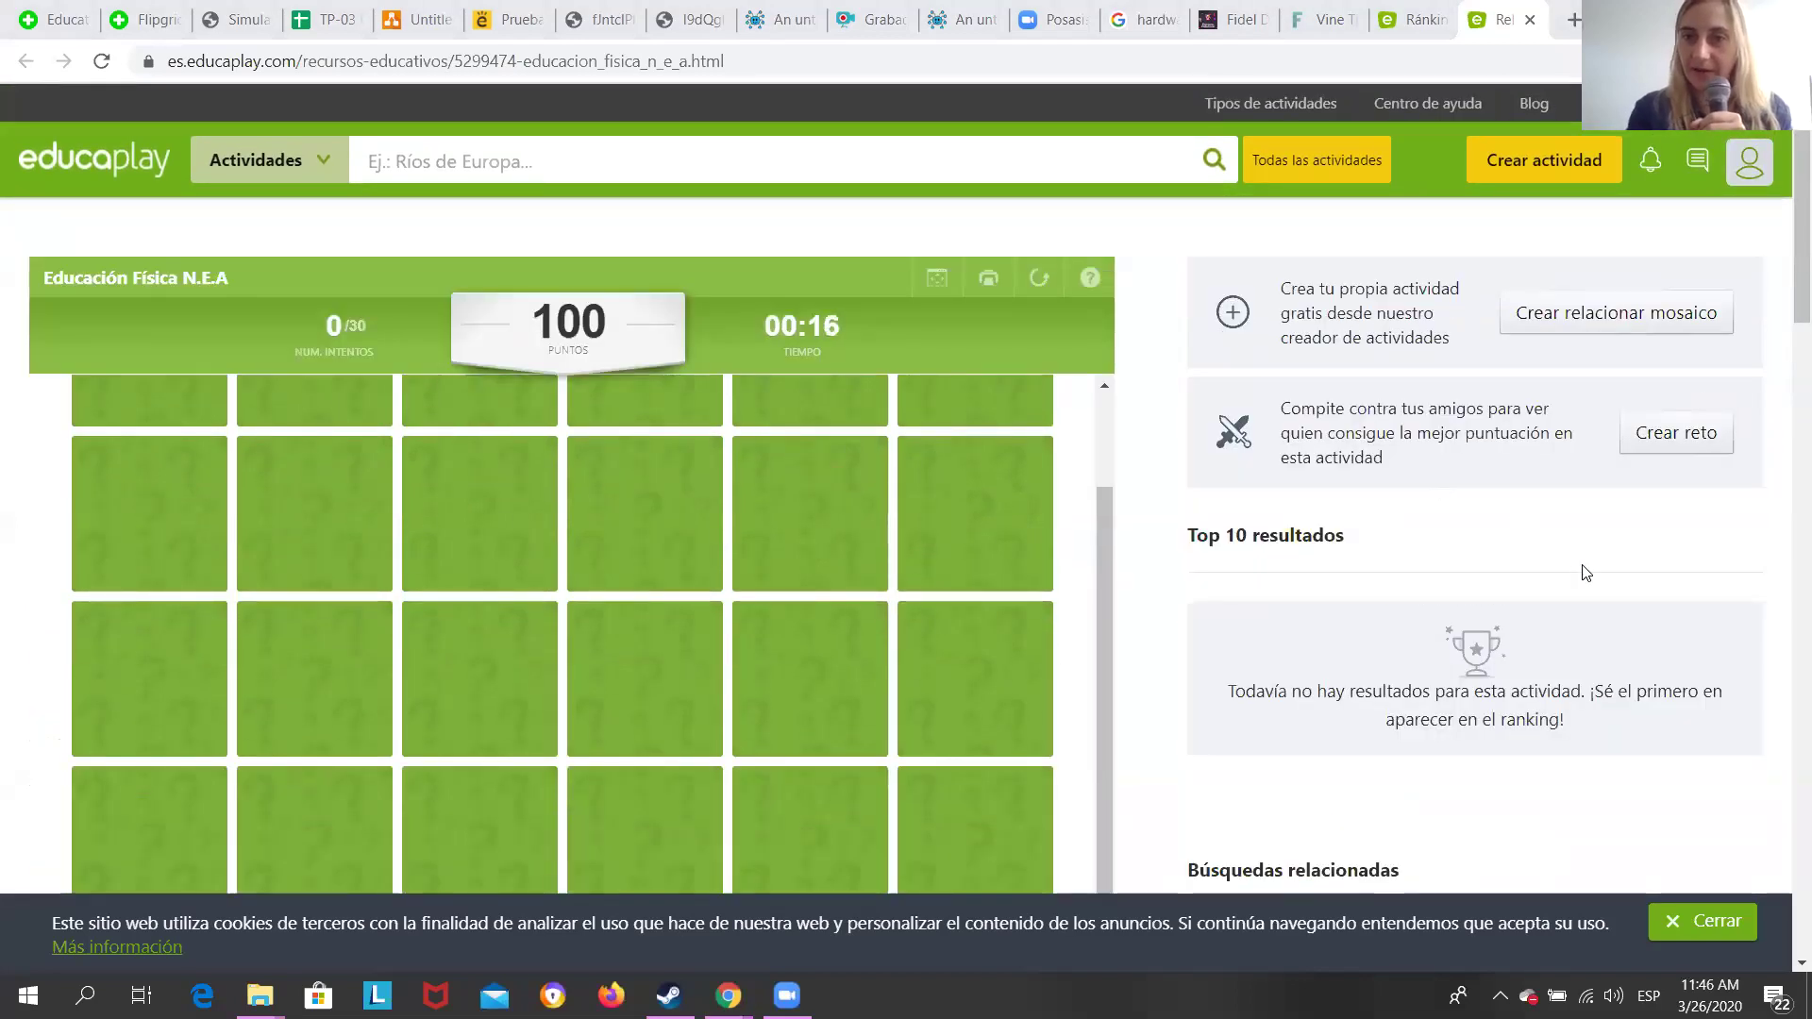
ctrl+scroll(1582, 571, up, 4)
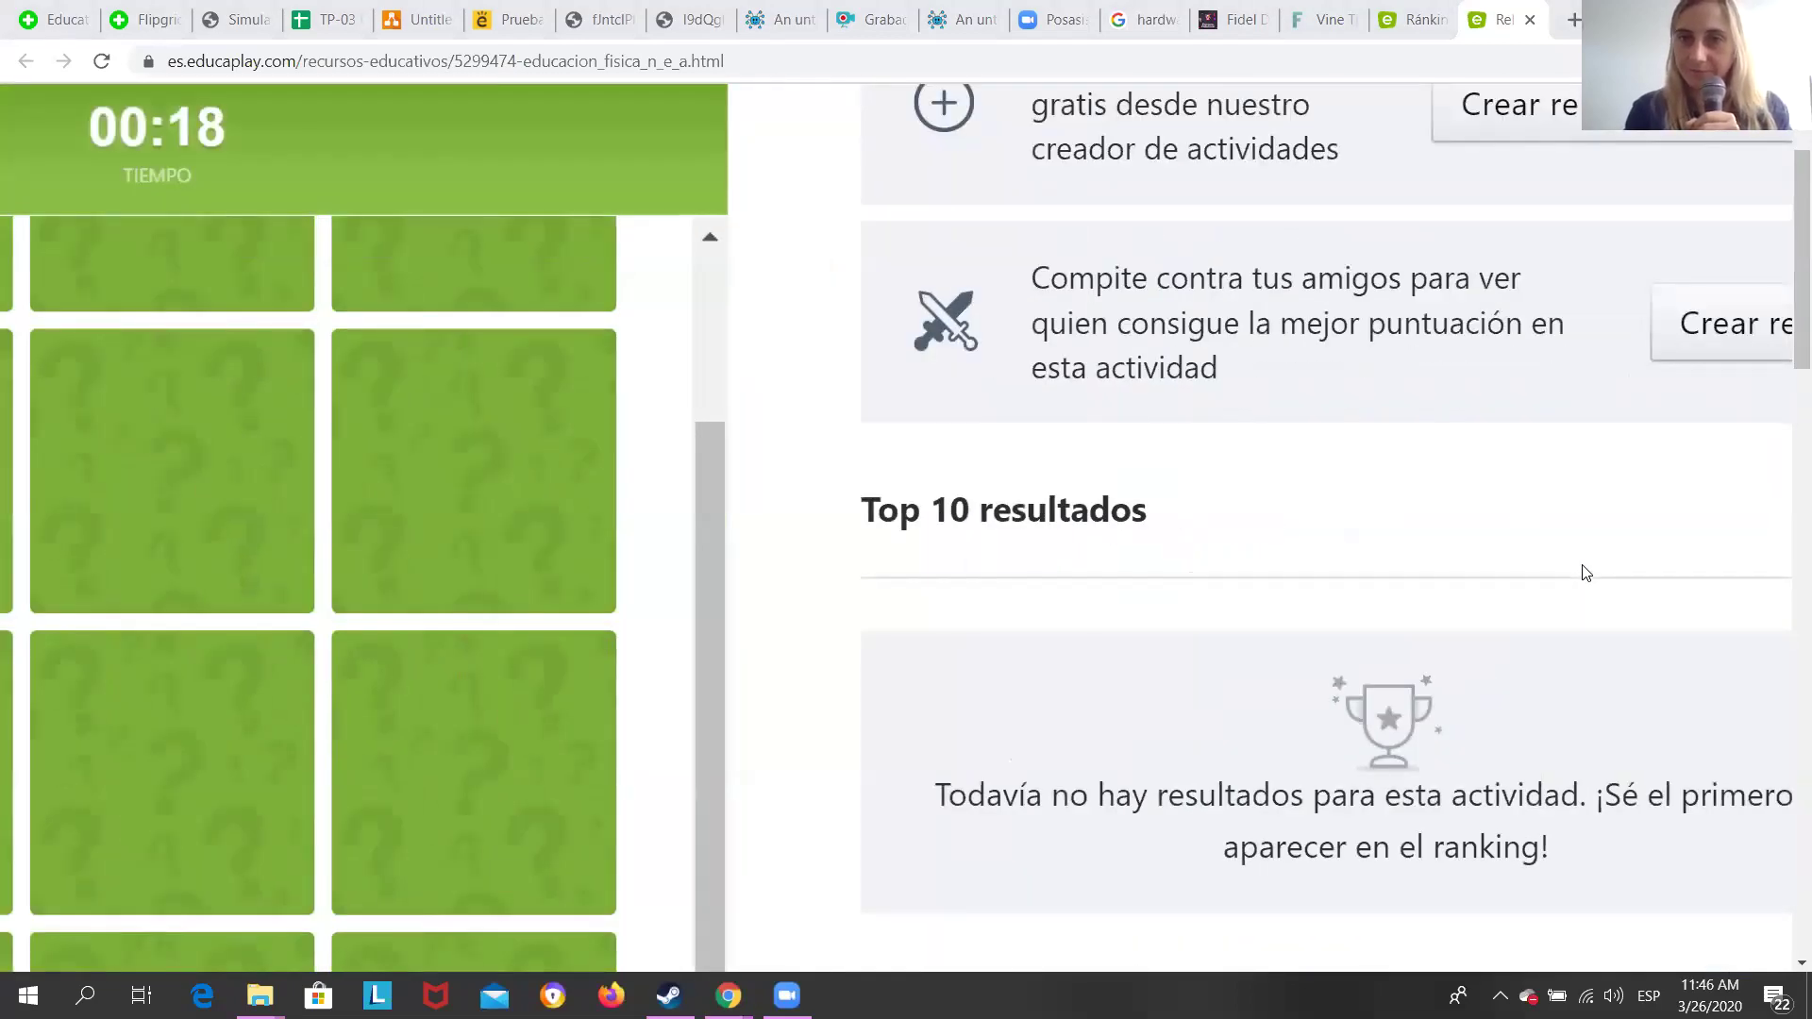
ctrl+scroll(1586, 573, down, 4)
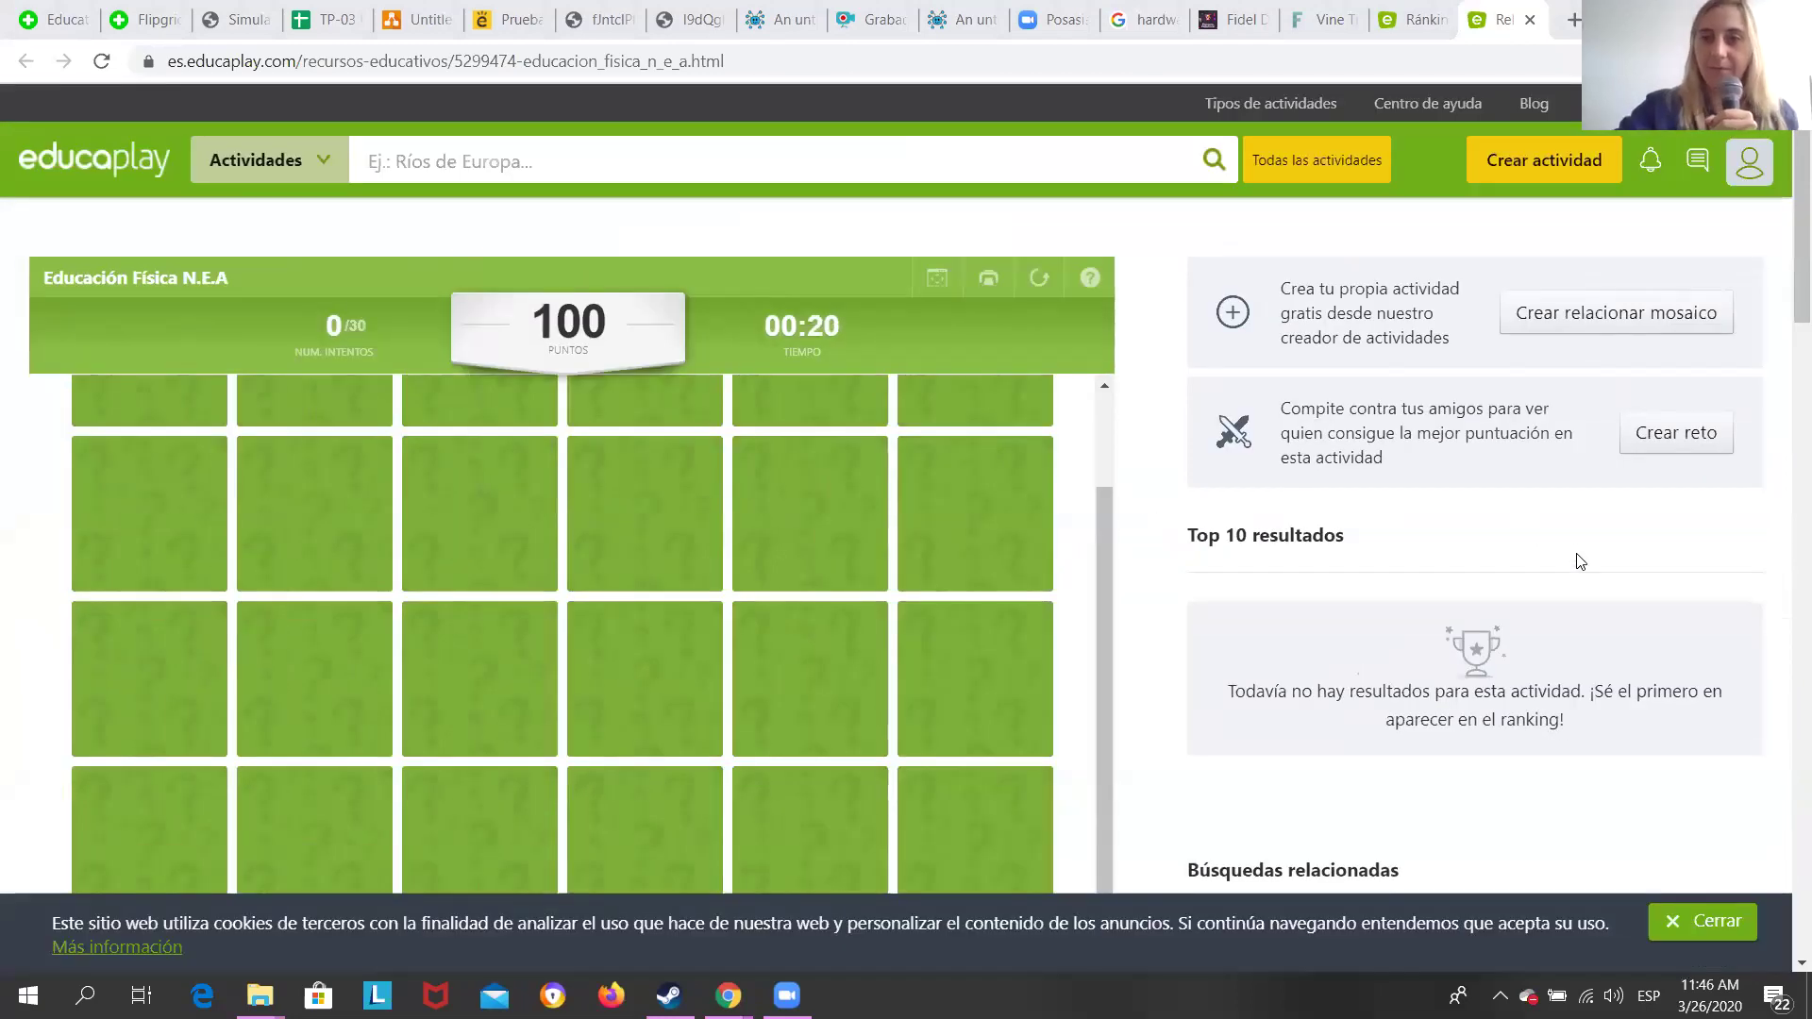
Turn over several pairs of cards in the memory game to try to match their images.
click(615, 545)
click(482, 626)
click(468, 530)
click(500, 685)
click(769, 723)
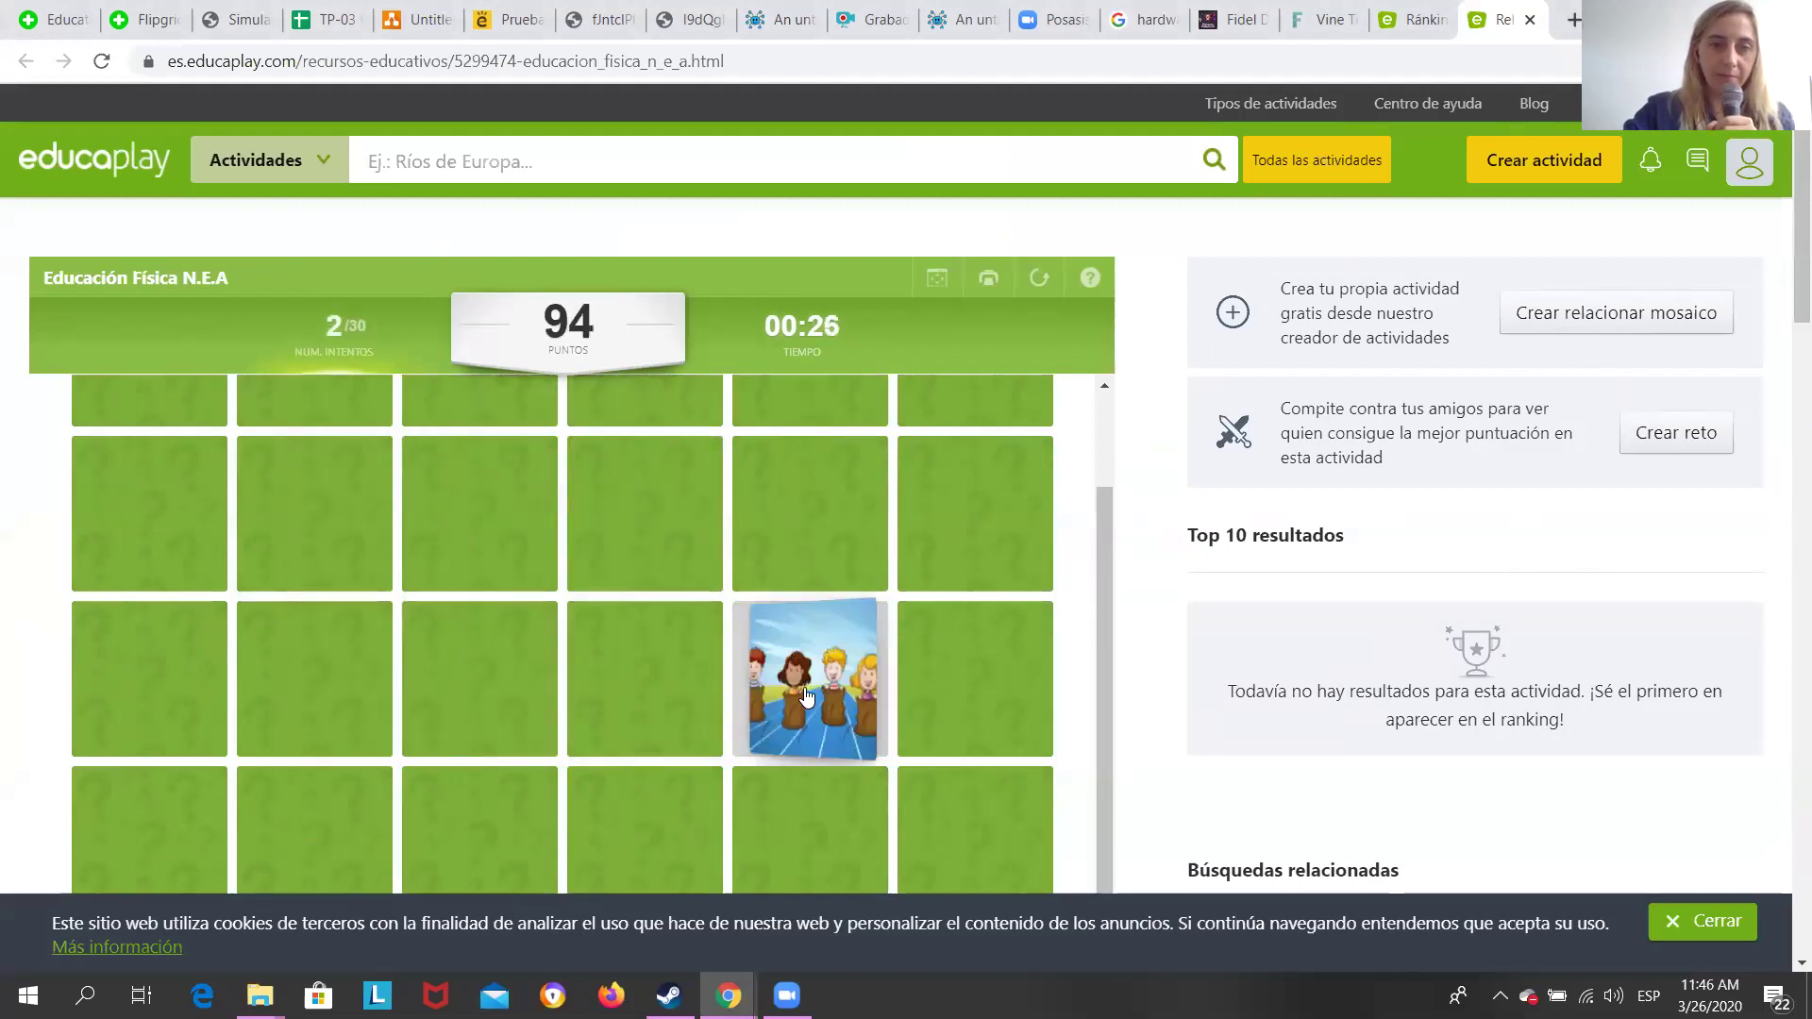
click(804, 519)
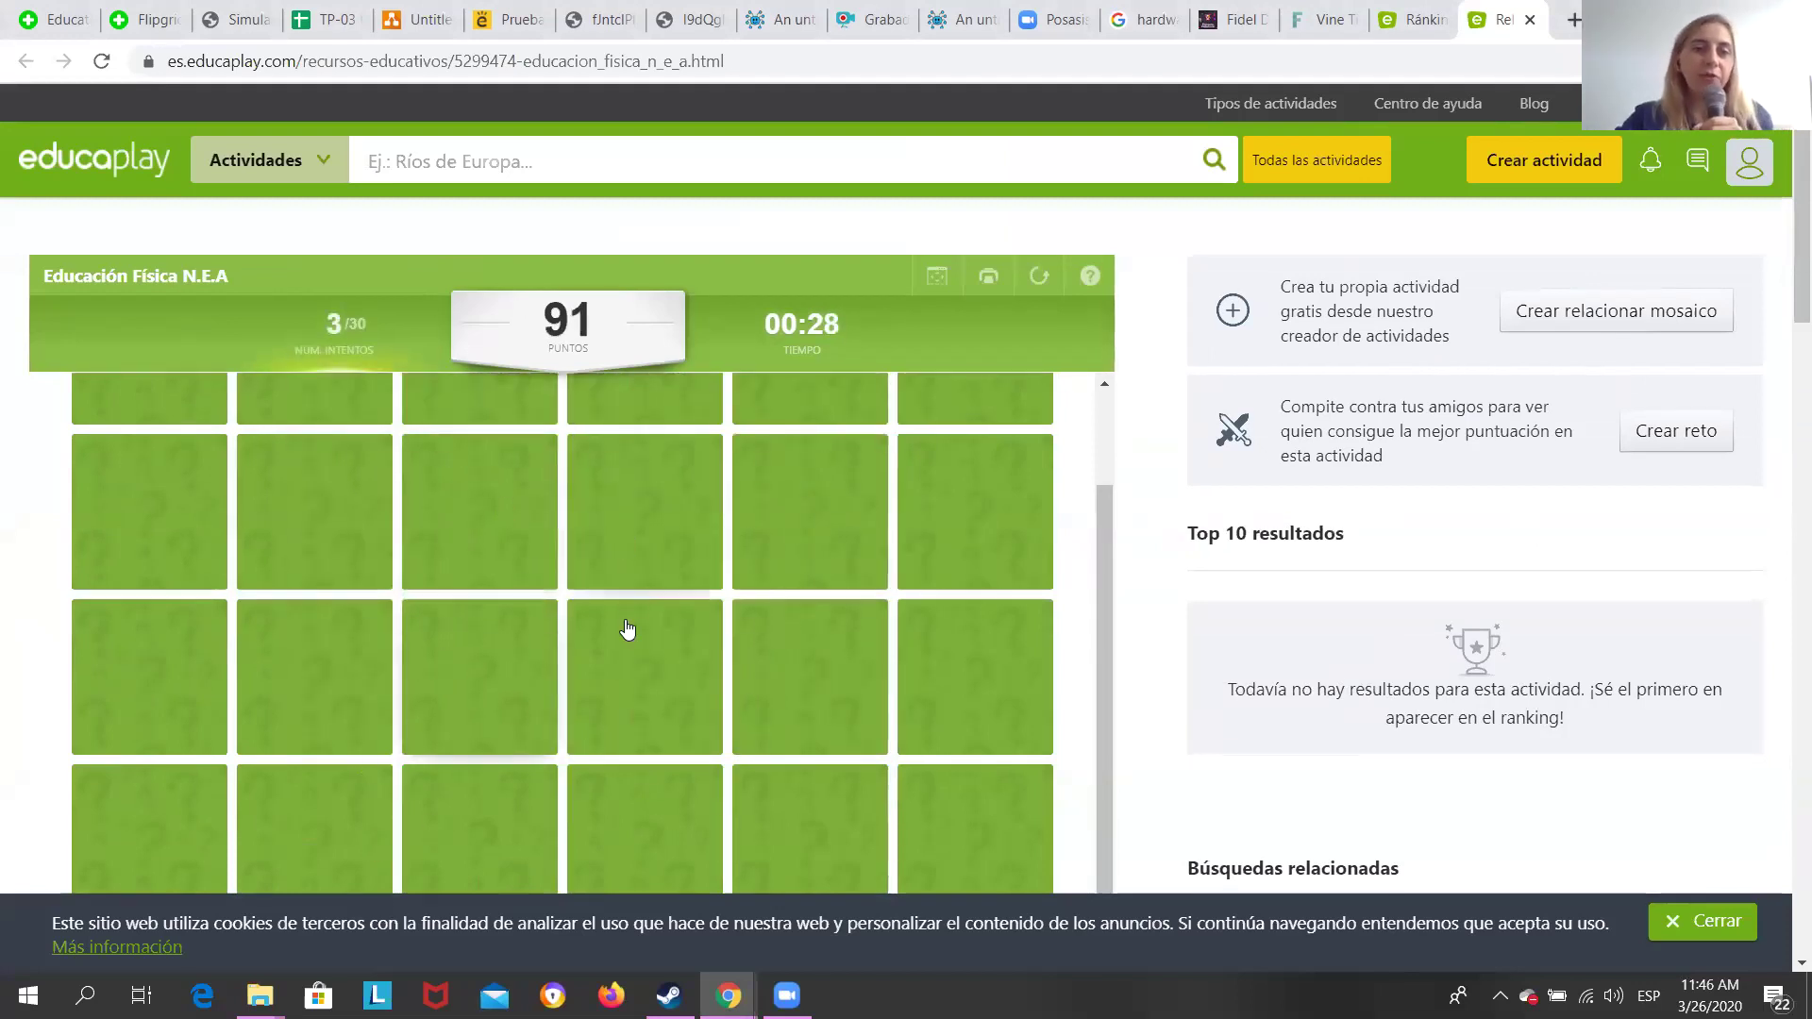
Copy the sharing link of the Educación Física N.E.A activity and close the sharing options.
scroll(626, 628, down, 10)
scroll(210, 563, up, 5)
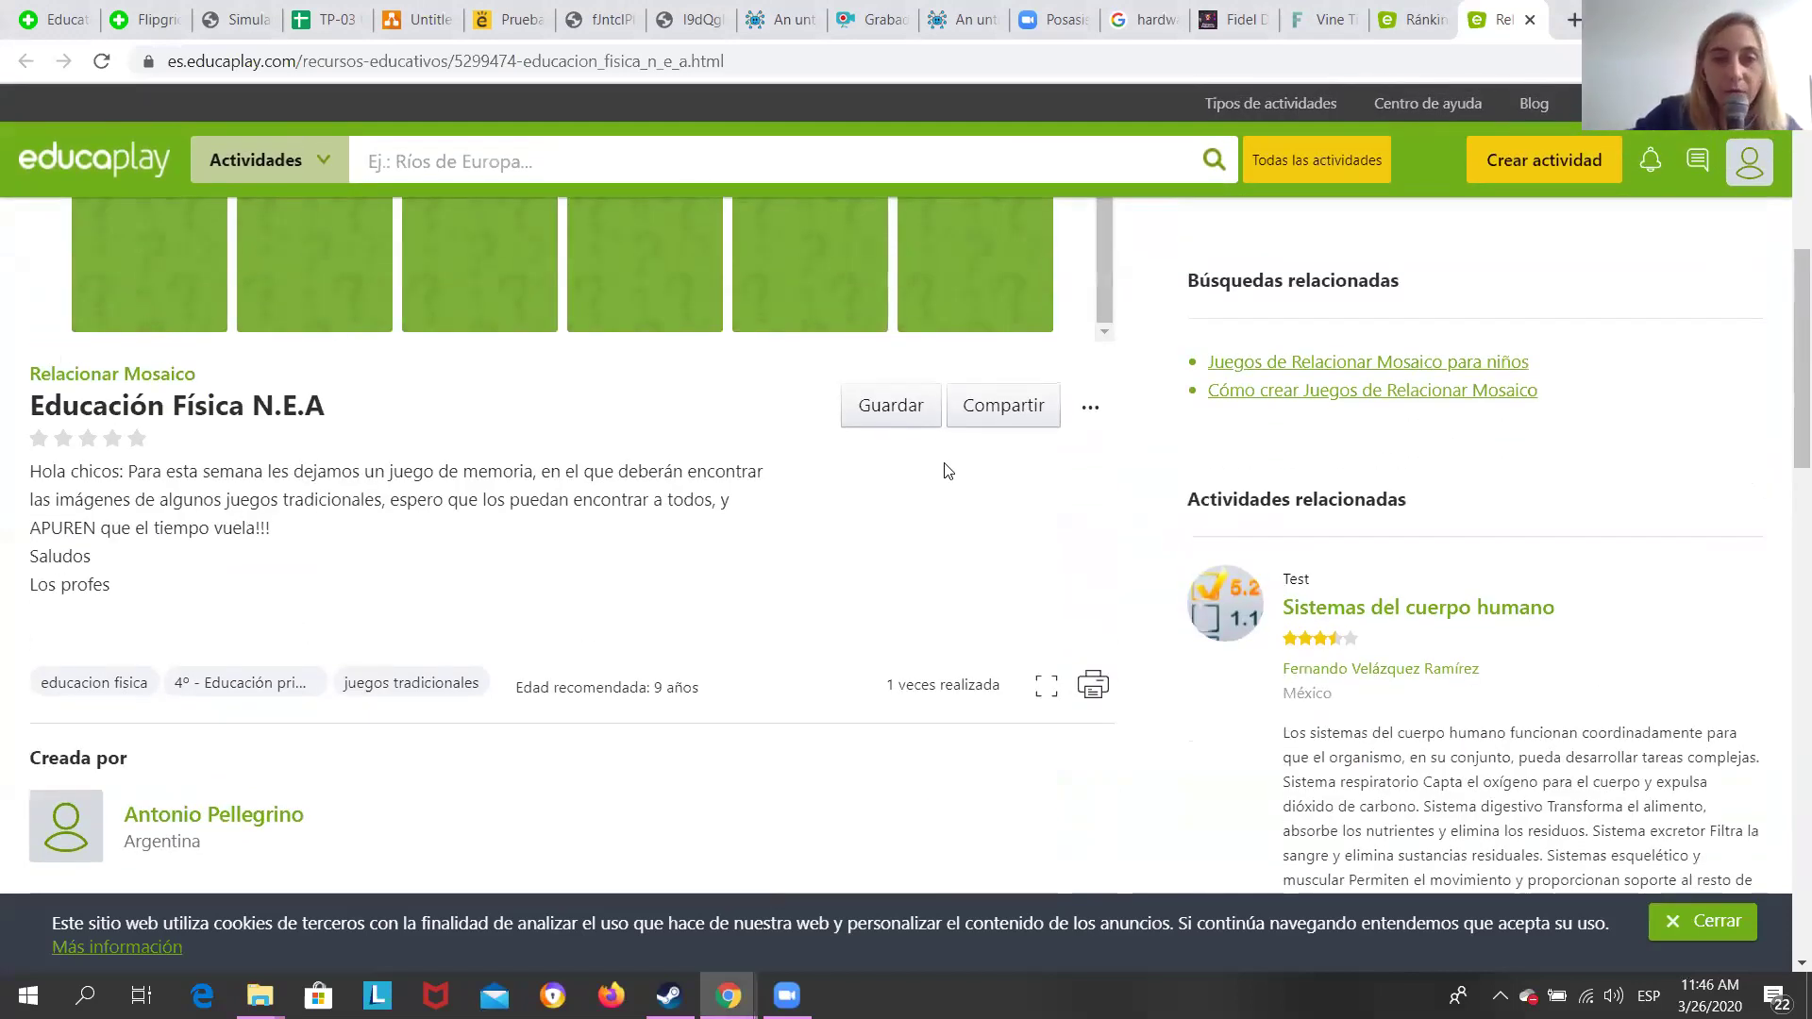
click(1008, 432)
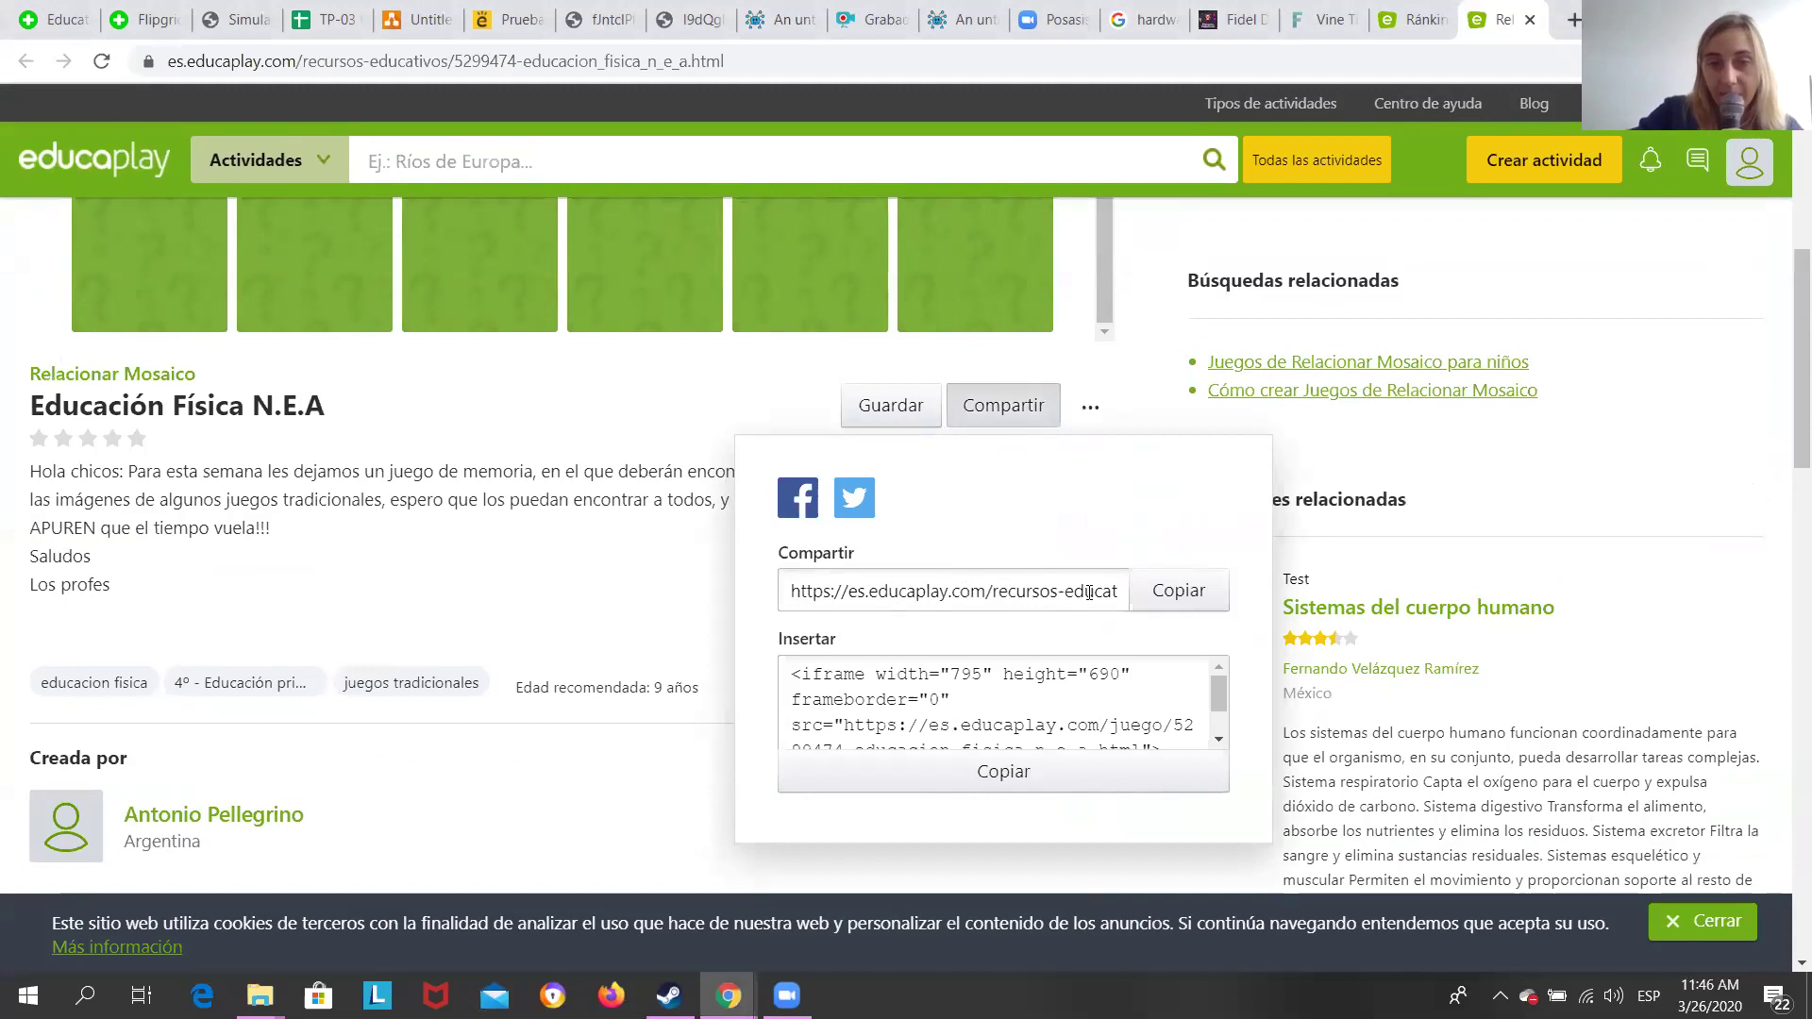
click(1149, 604)
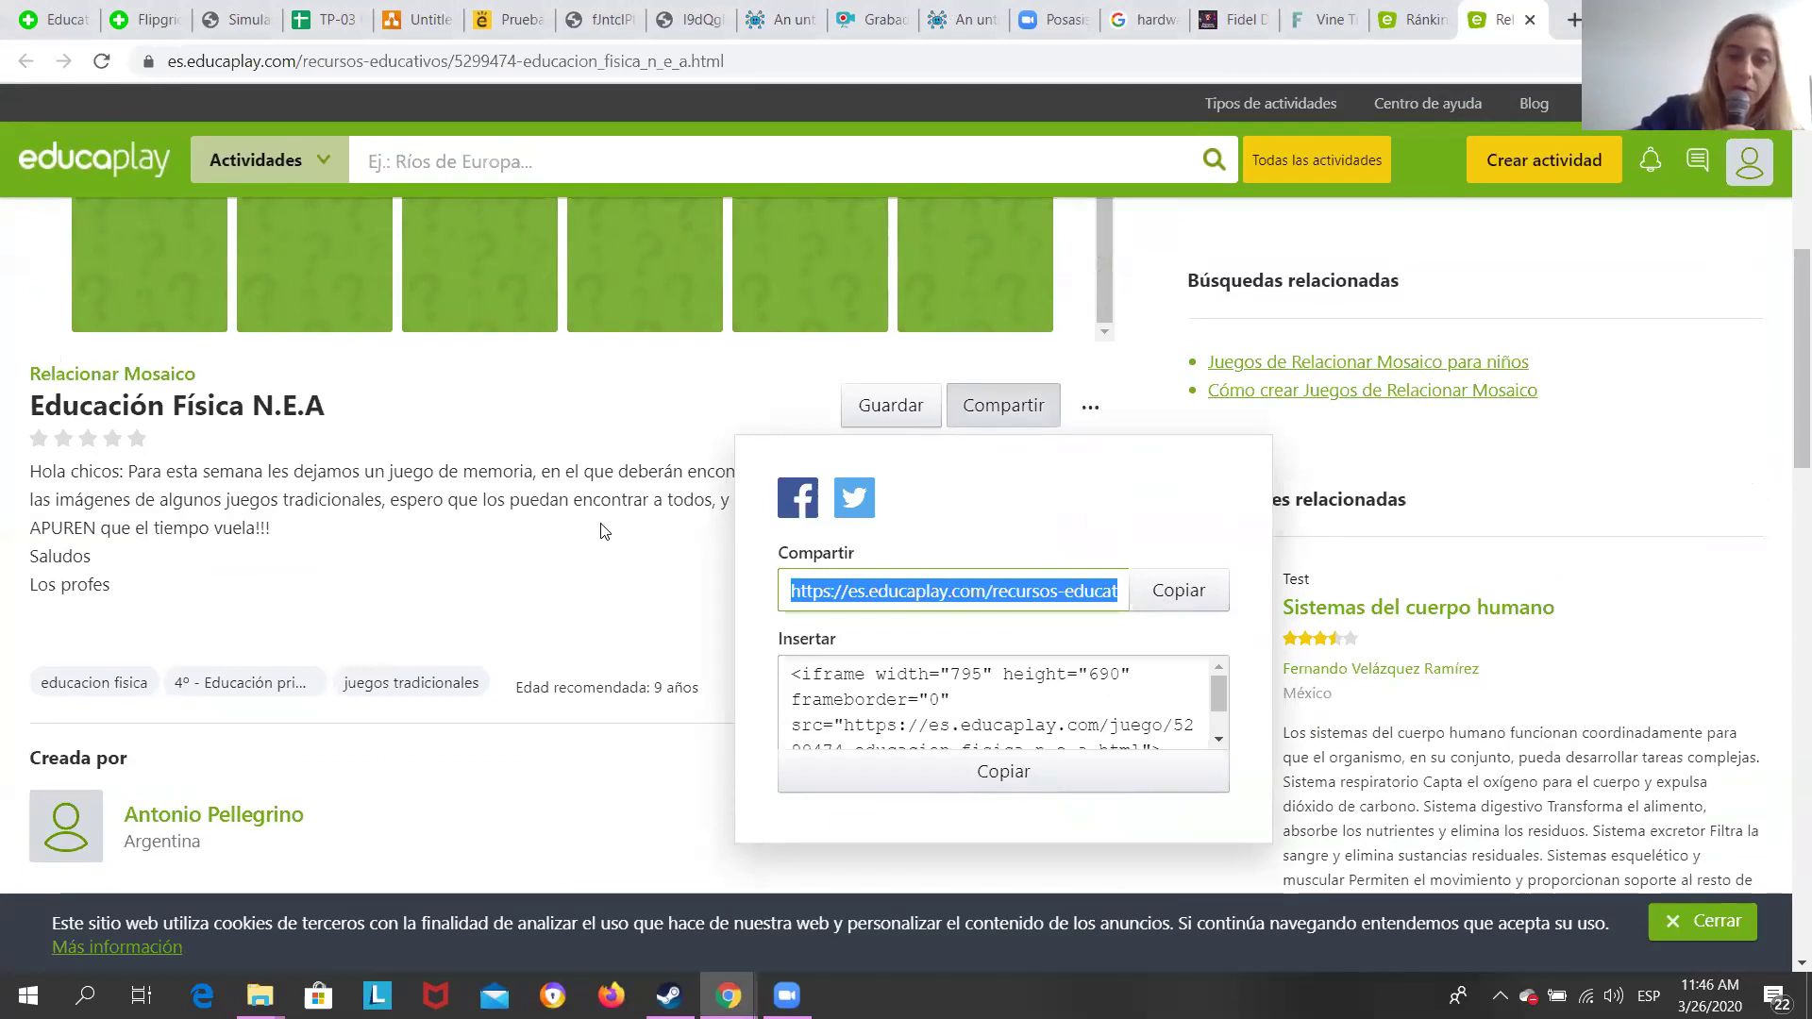
click(506, 614)
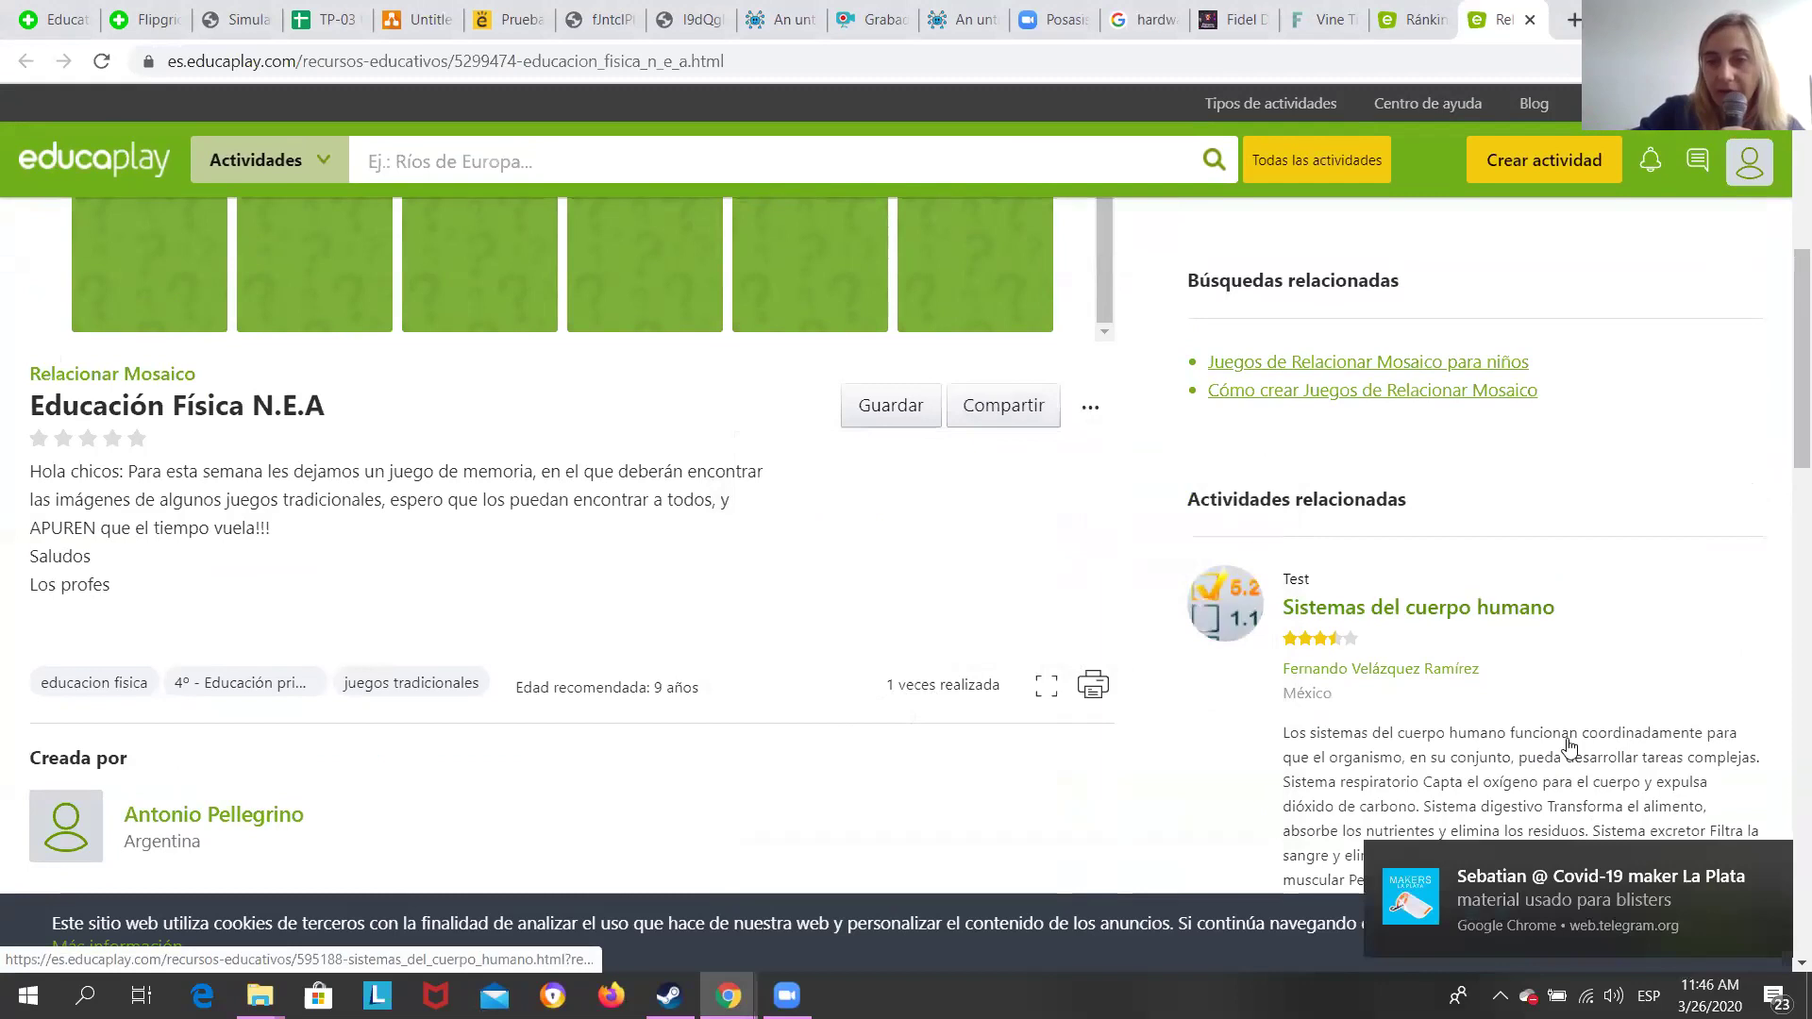
scroll(1571, 745, up, 6)
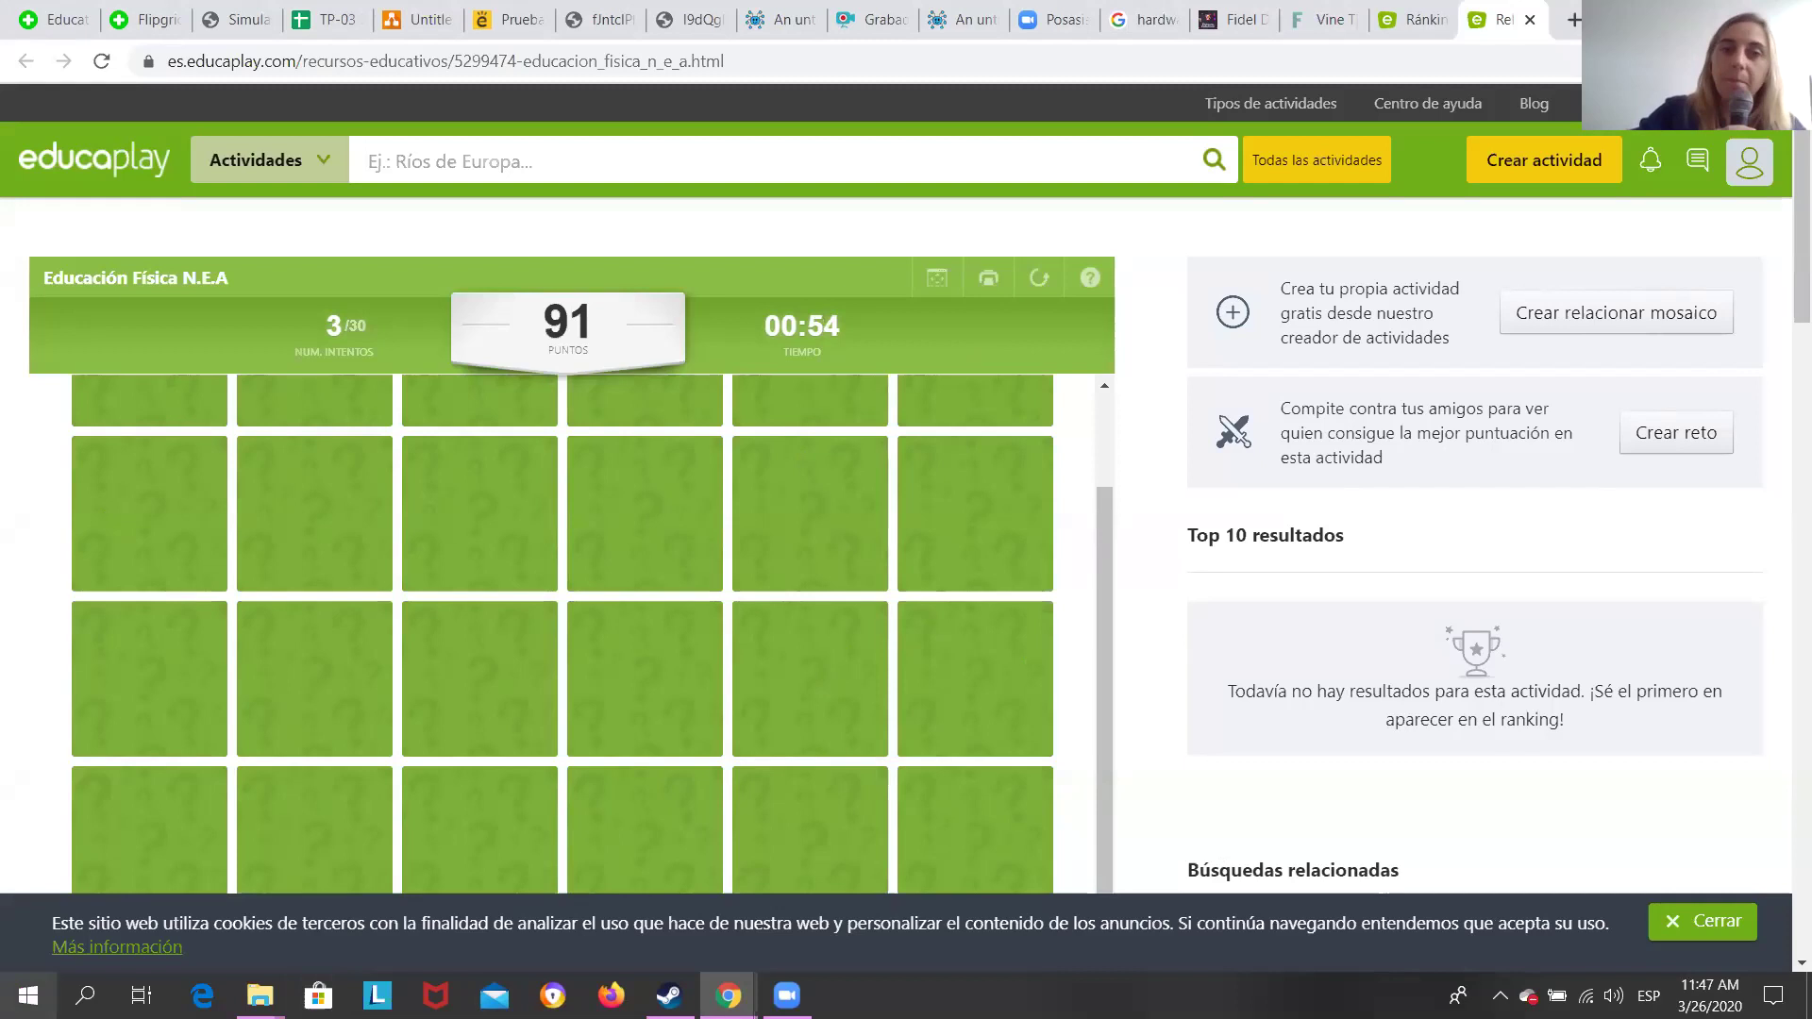
scroll(1245, 615, down, 3)
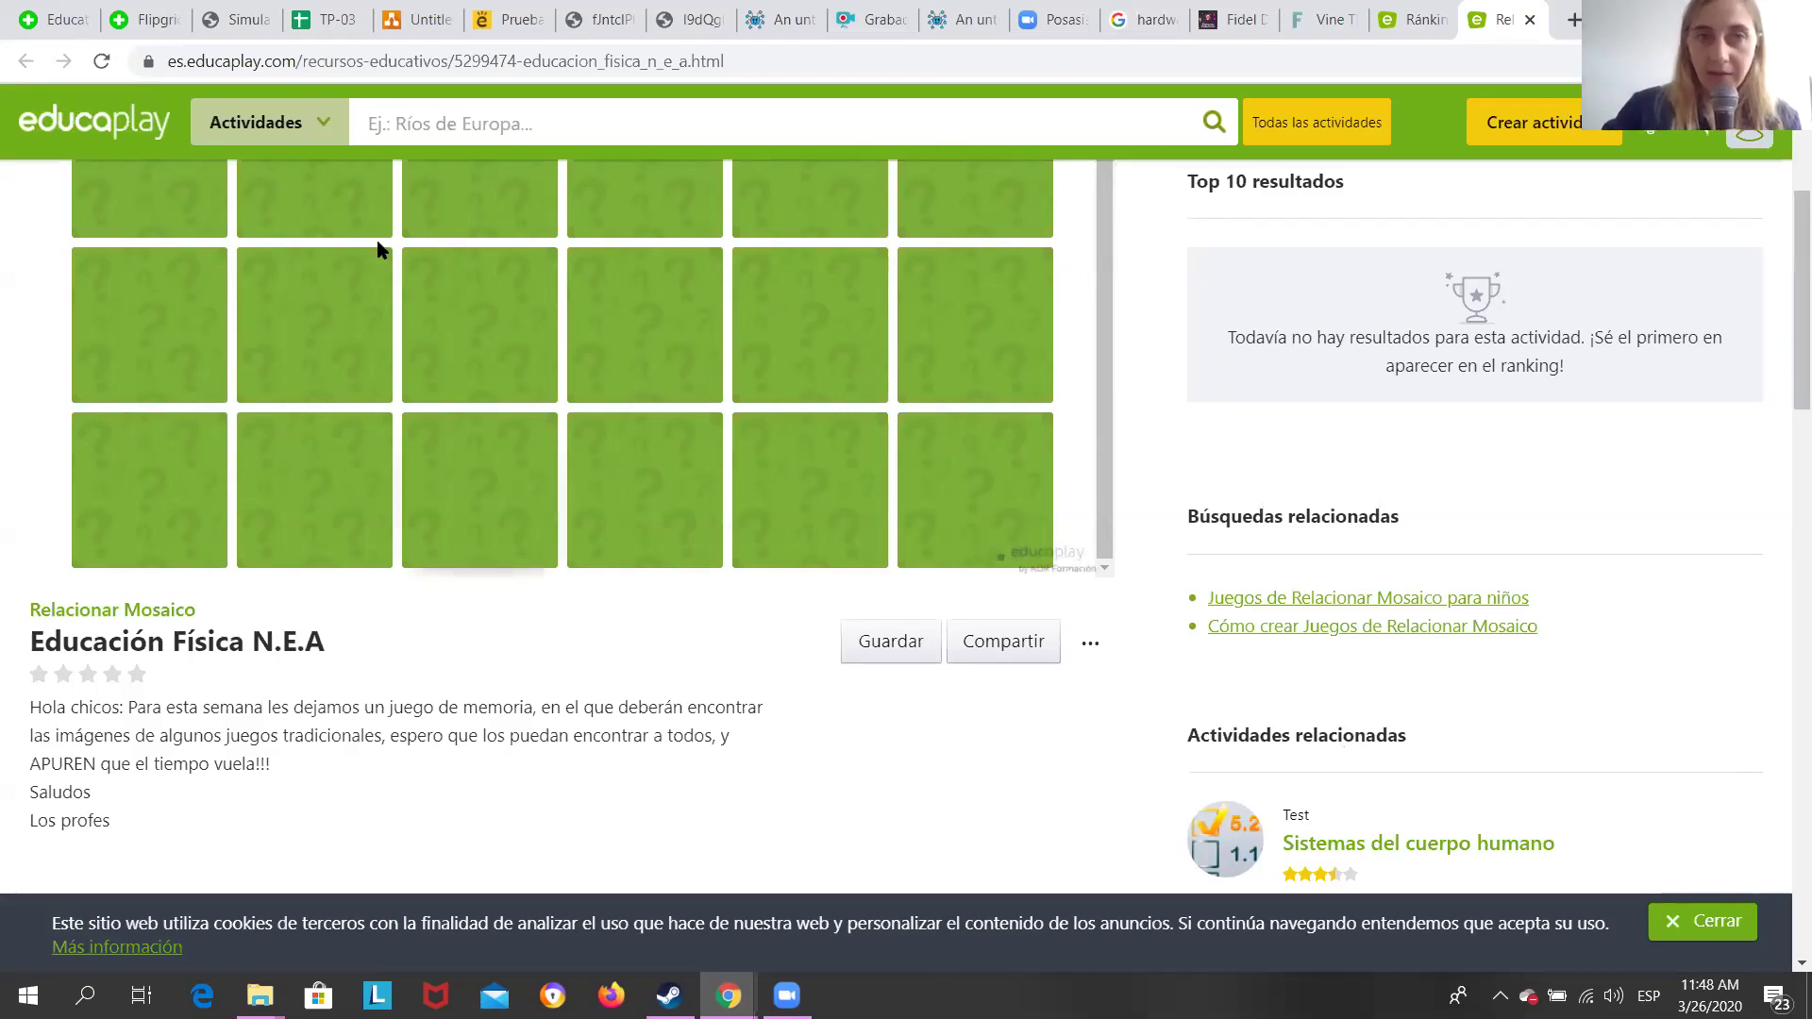
Switch to Edmodo, leave the Copia de Ejercicio matemáticas quiz and return to the Inicio page.
click(495, 36)
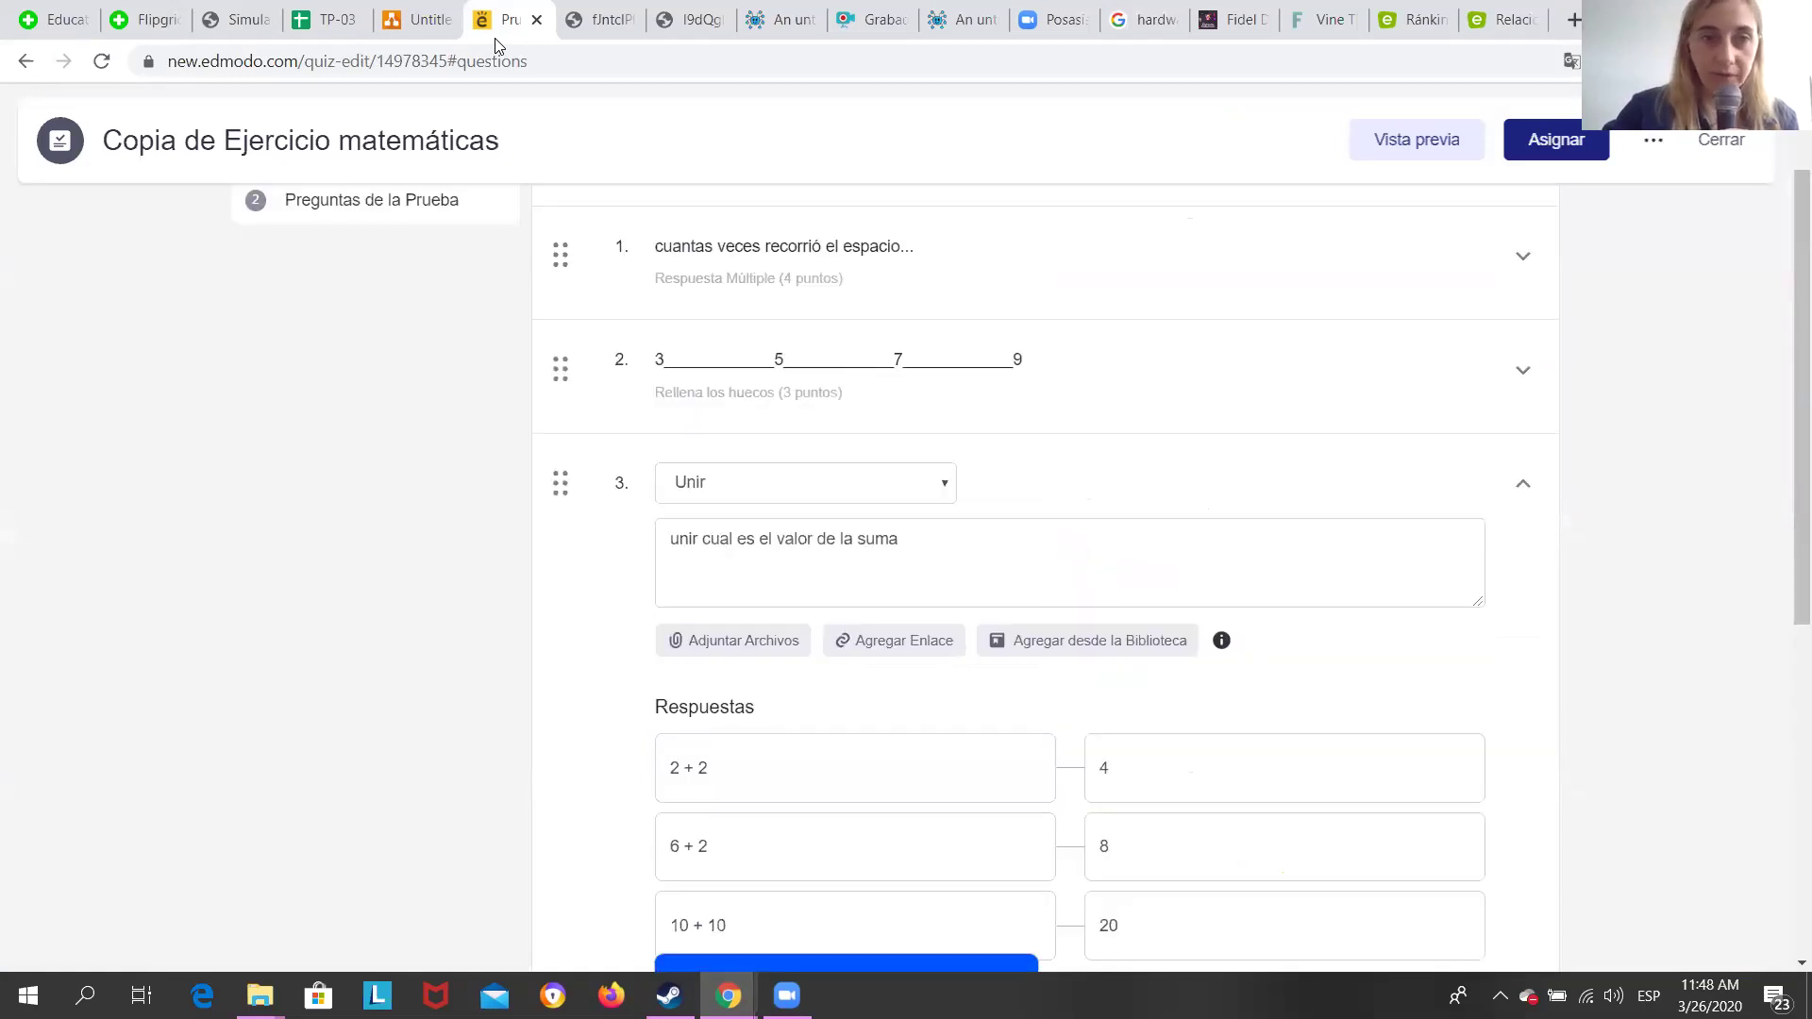
scroll(333, 594, up, 2)
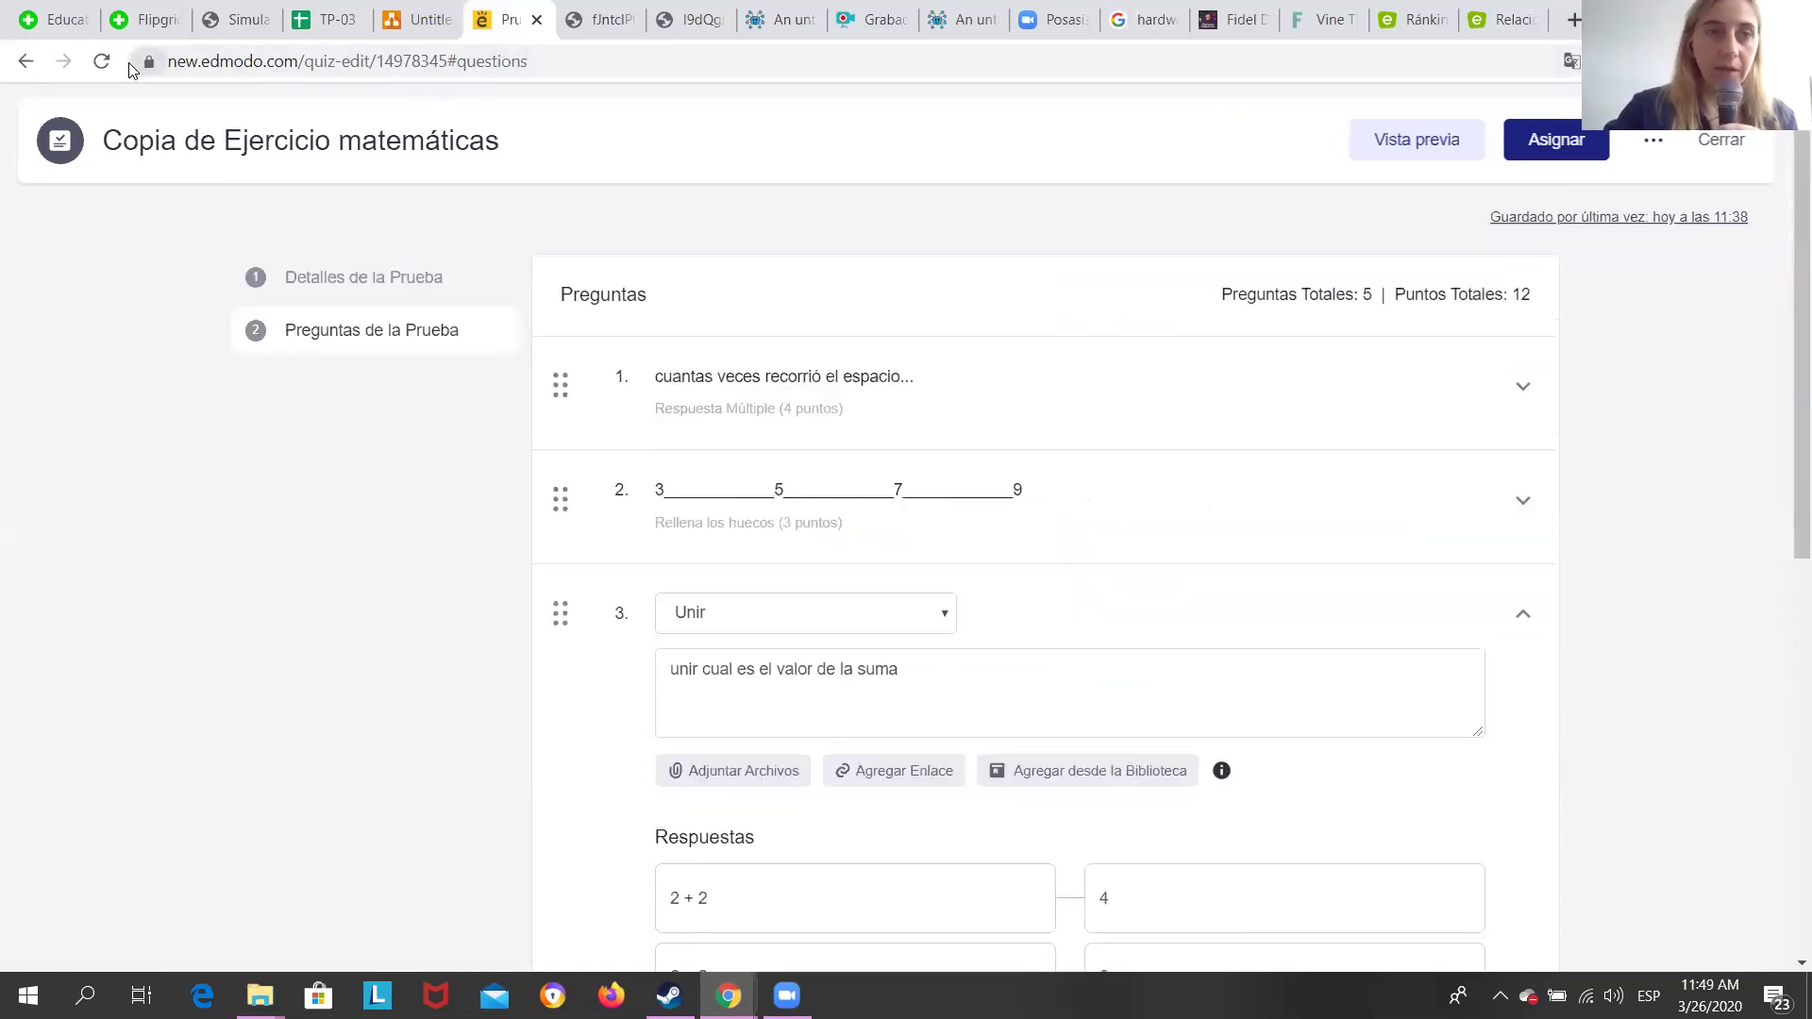
click(25, 61)
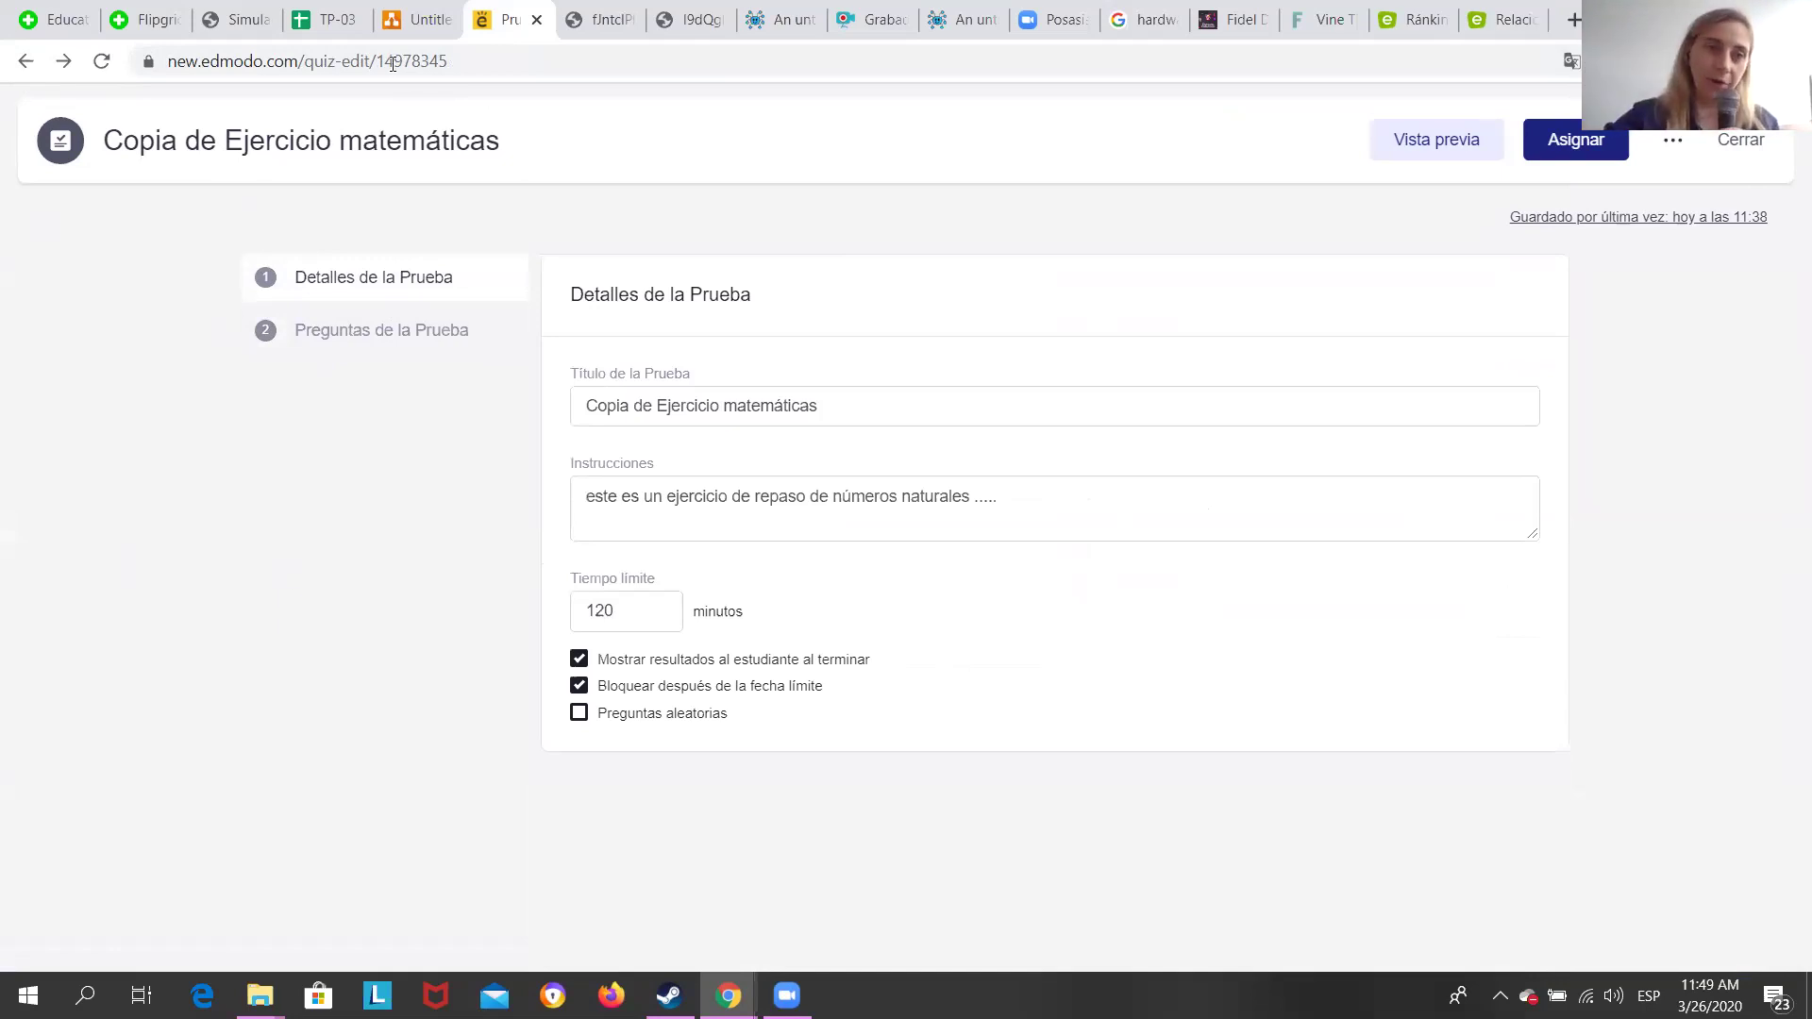
click(27, 62)
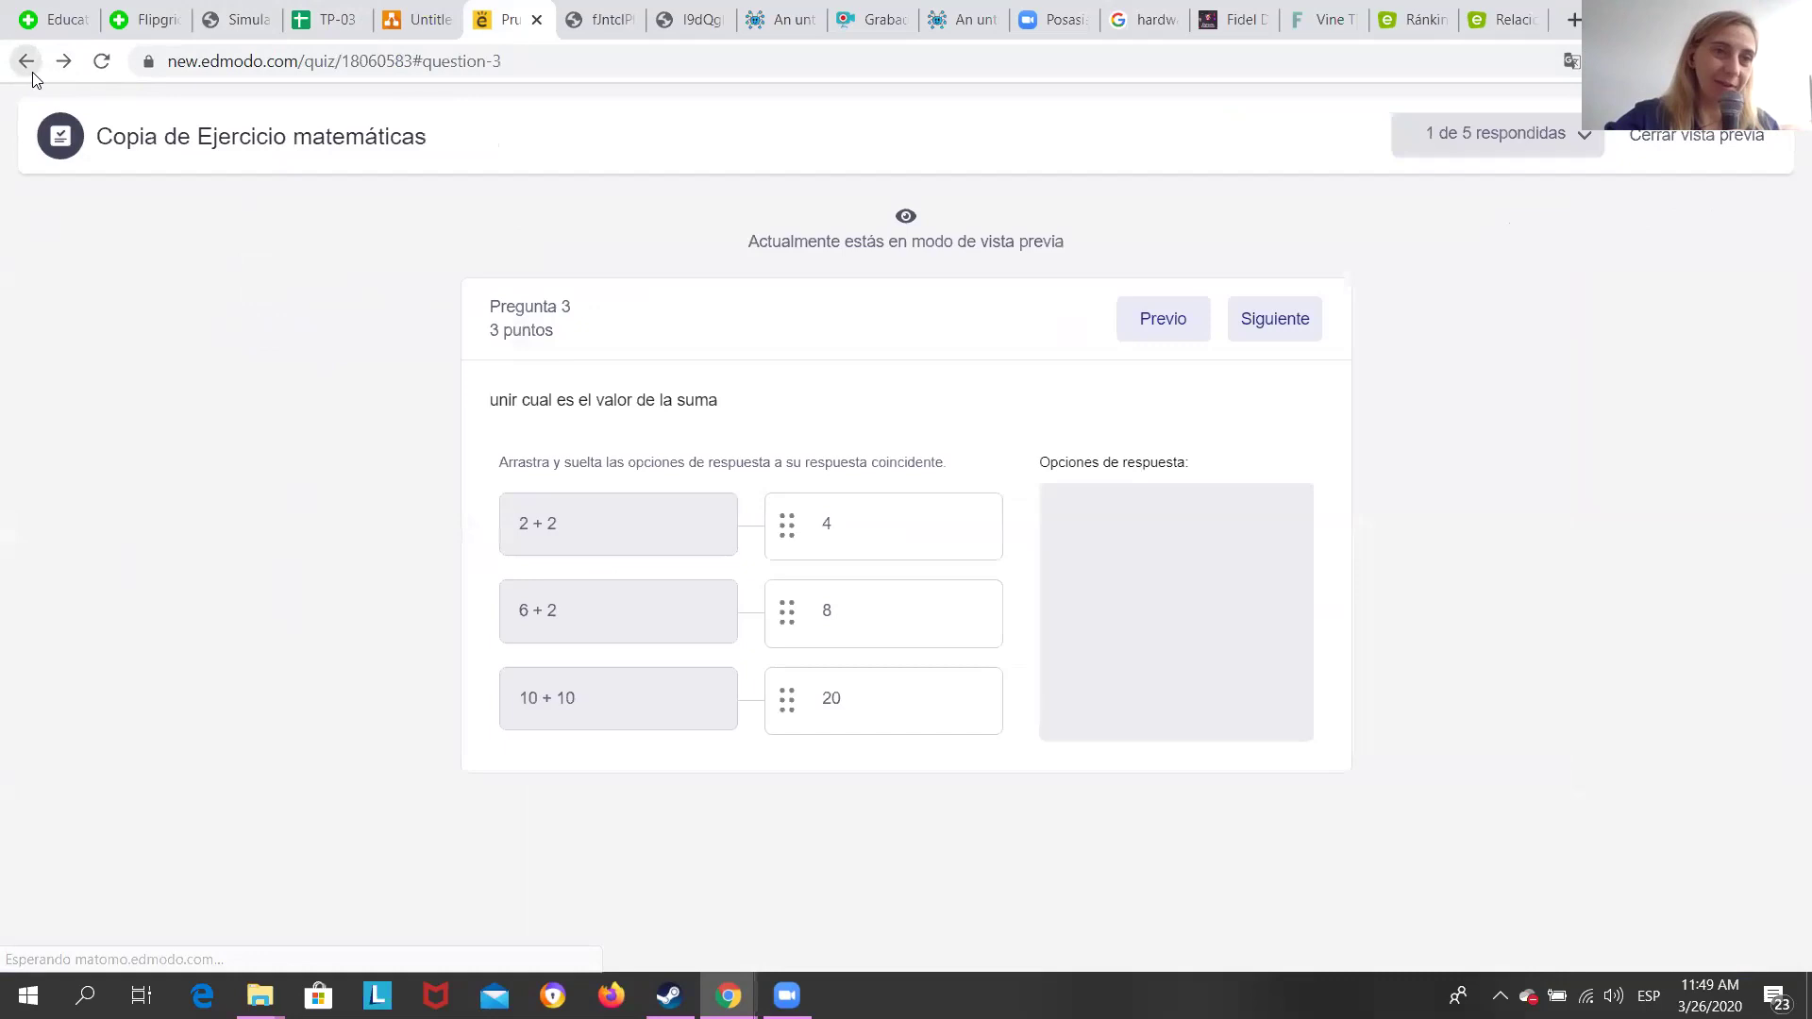
click(32, 72)
click(32, 72)
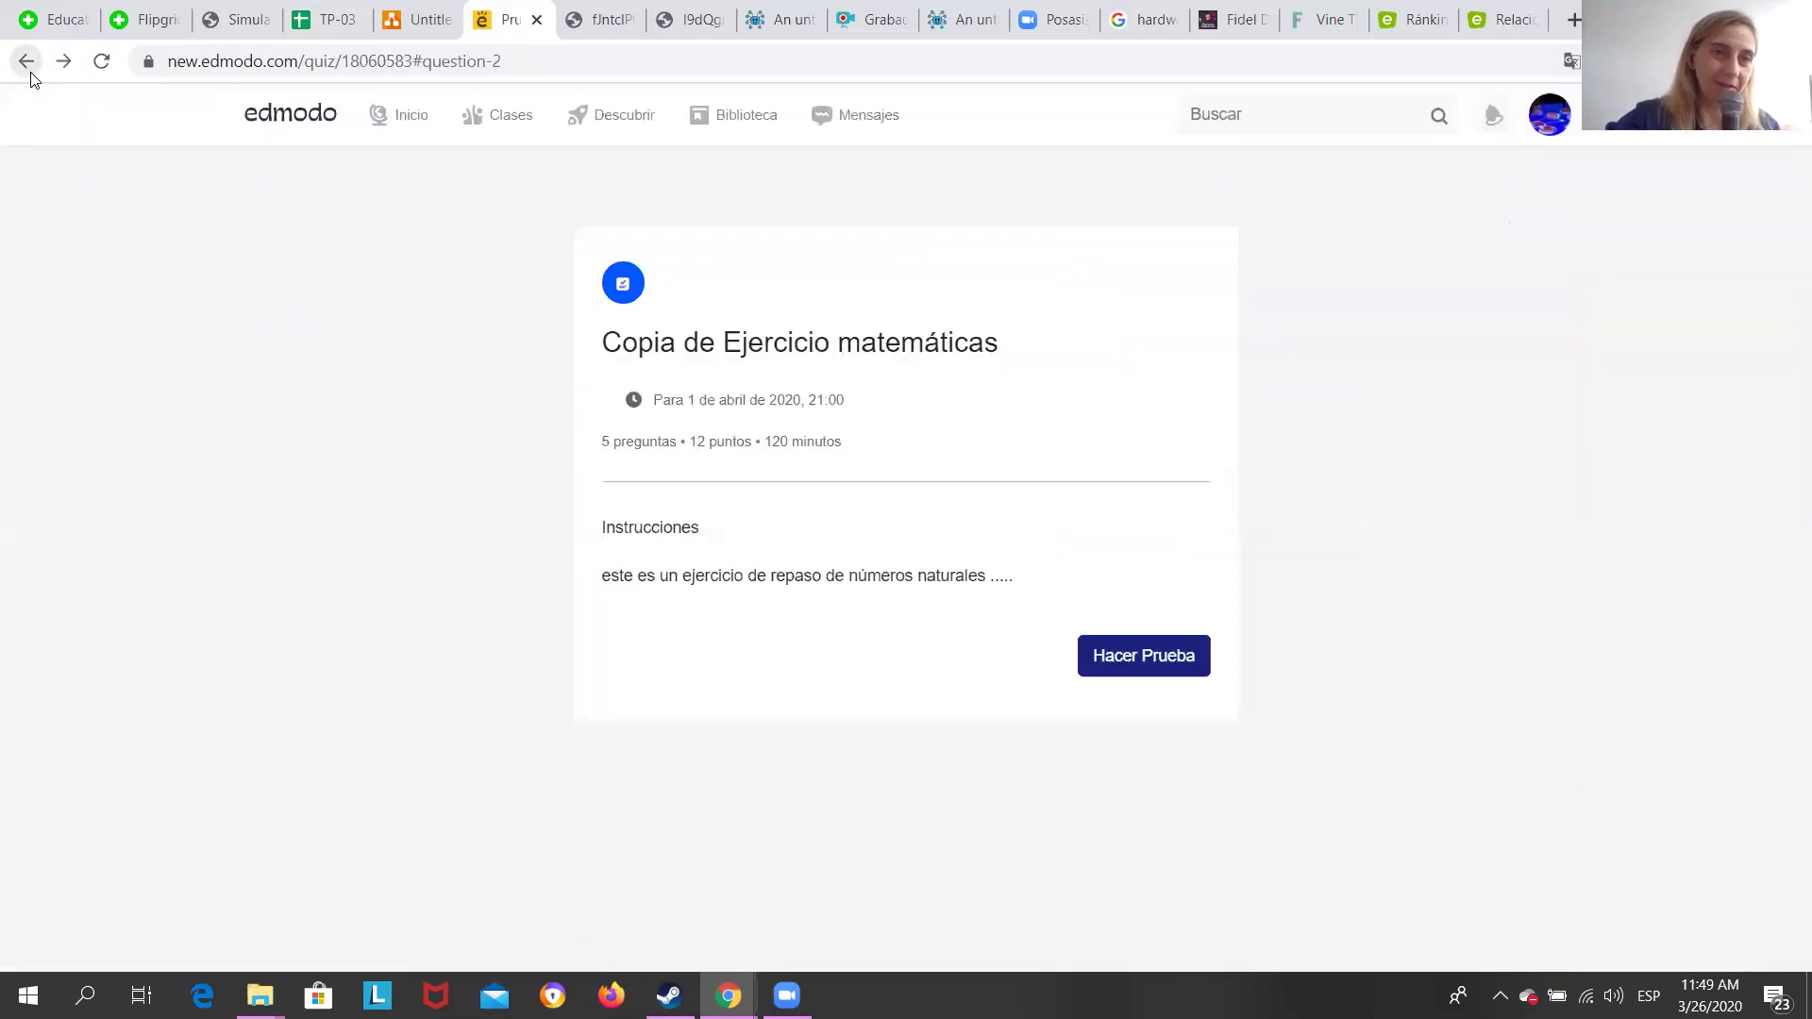
click(408, 126)
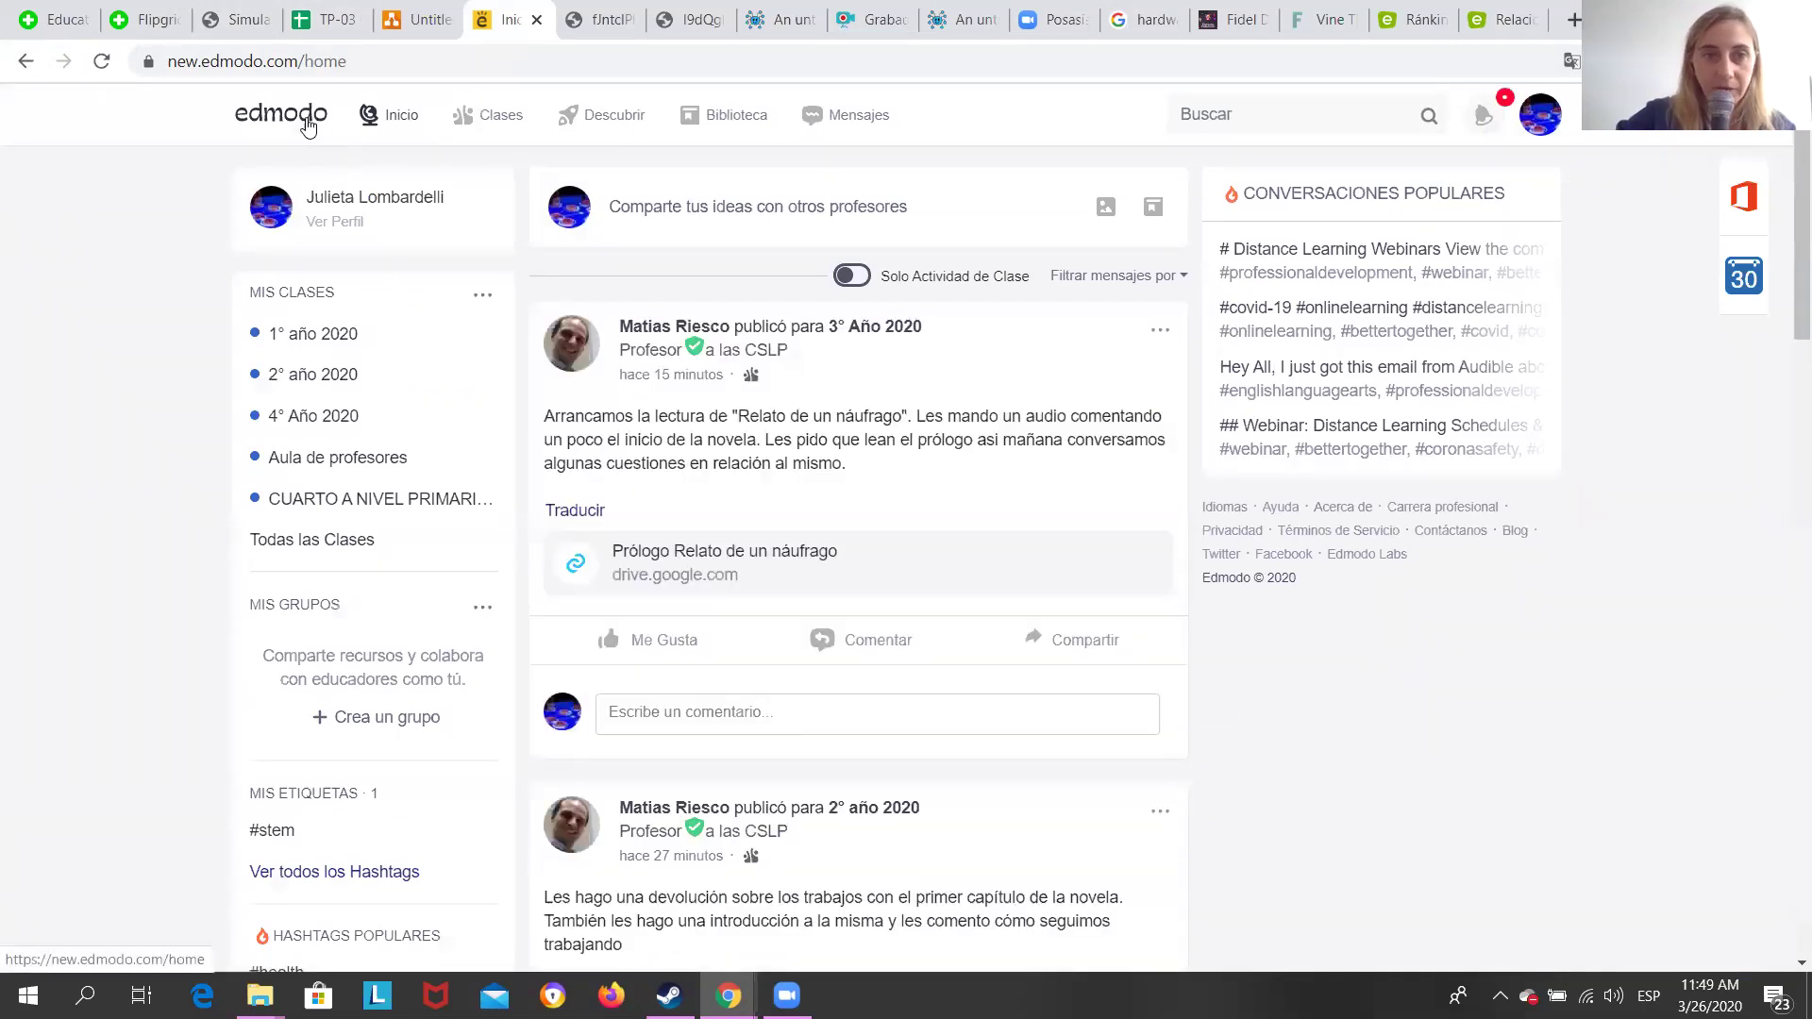
Look over the account options and open the teacher's own profile page.
click(1544, 132)
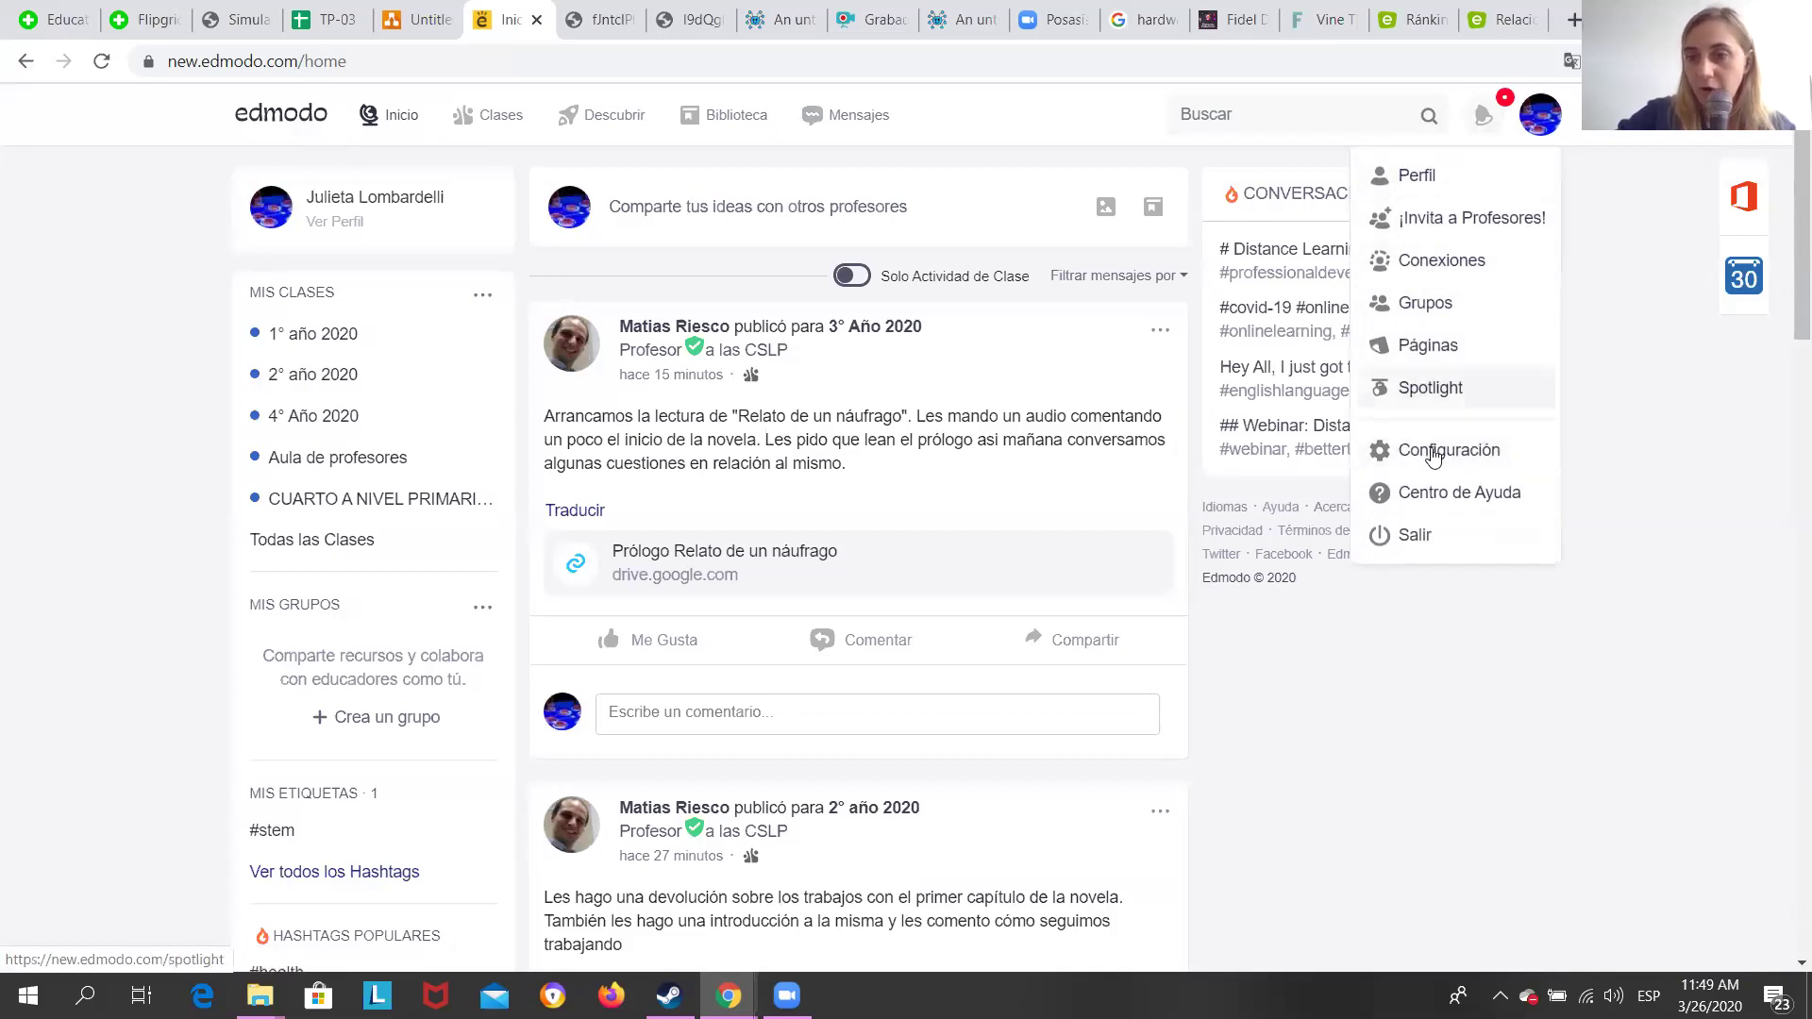
scroll(1460, 453, down, 3)
scroll(1529, 477, up, 3)
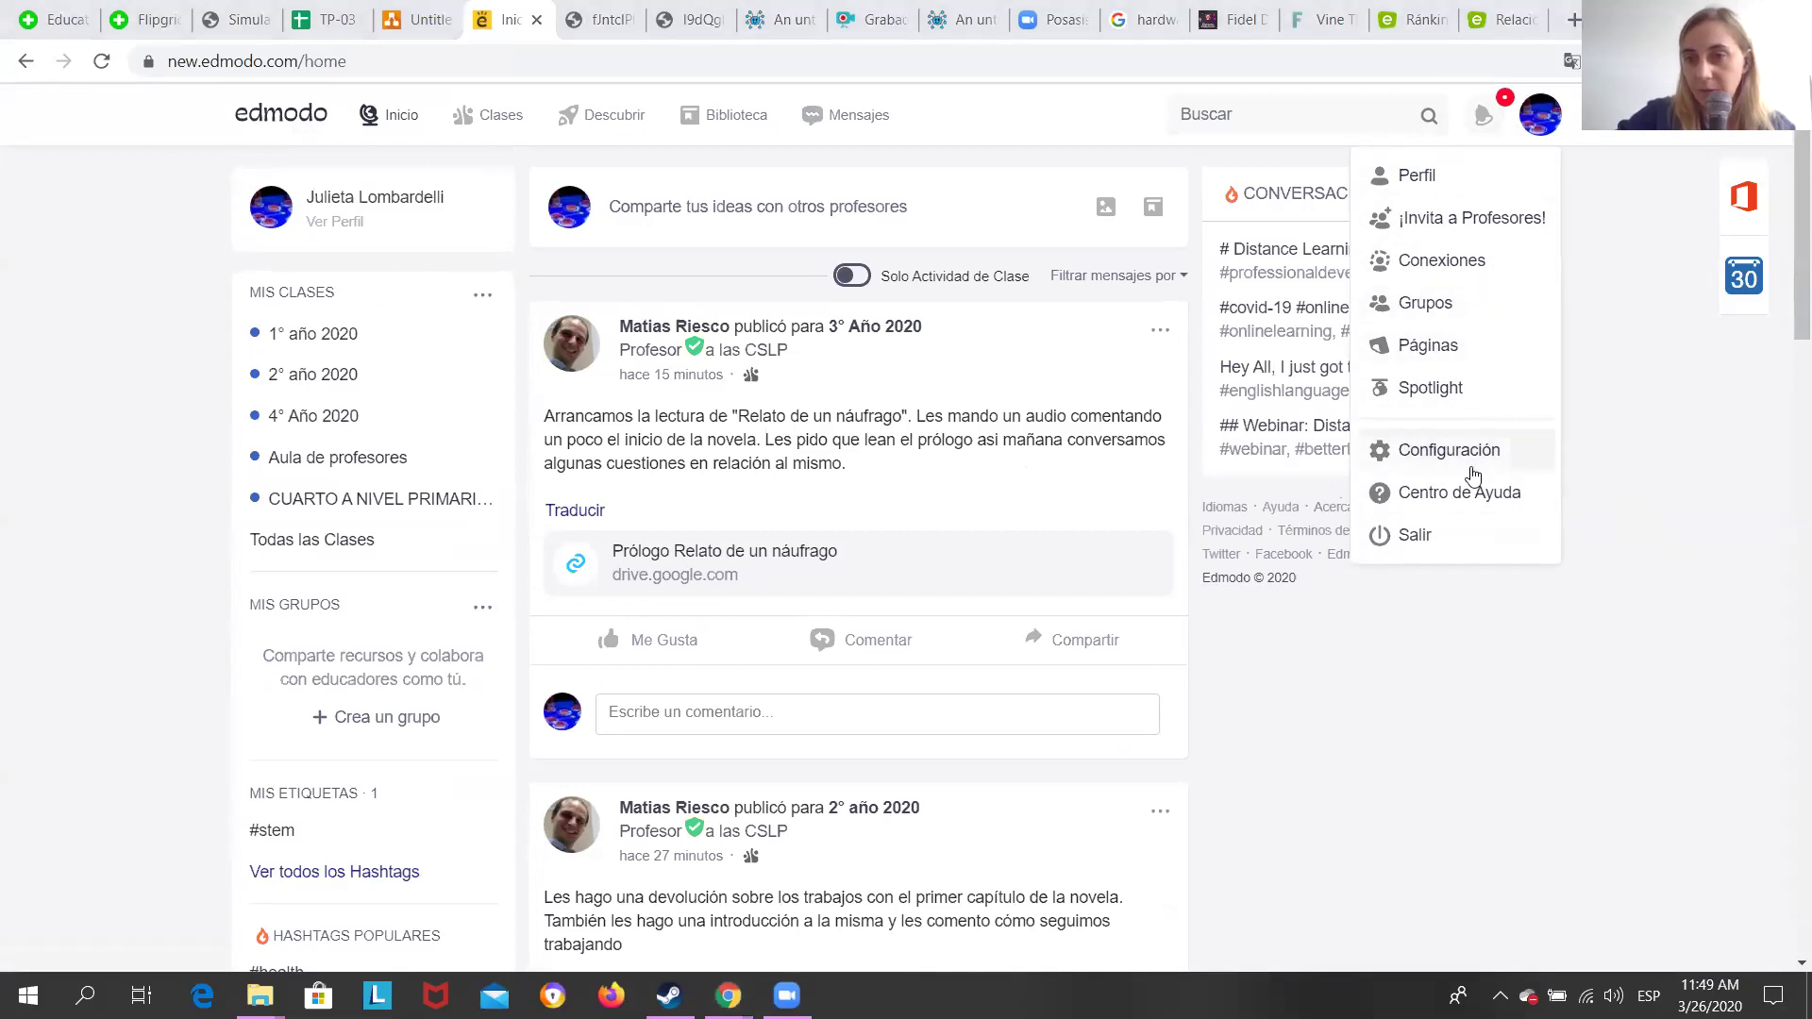
click(1430, 176)
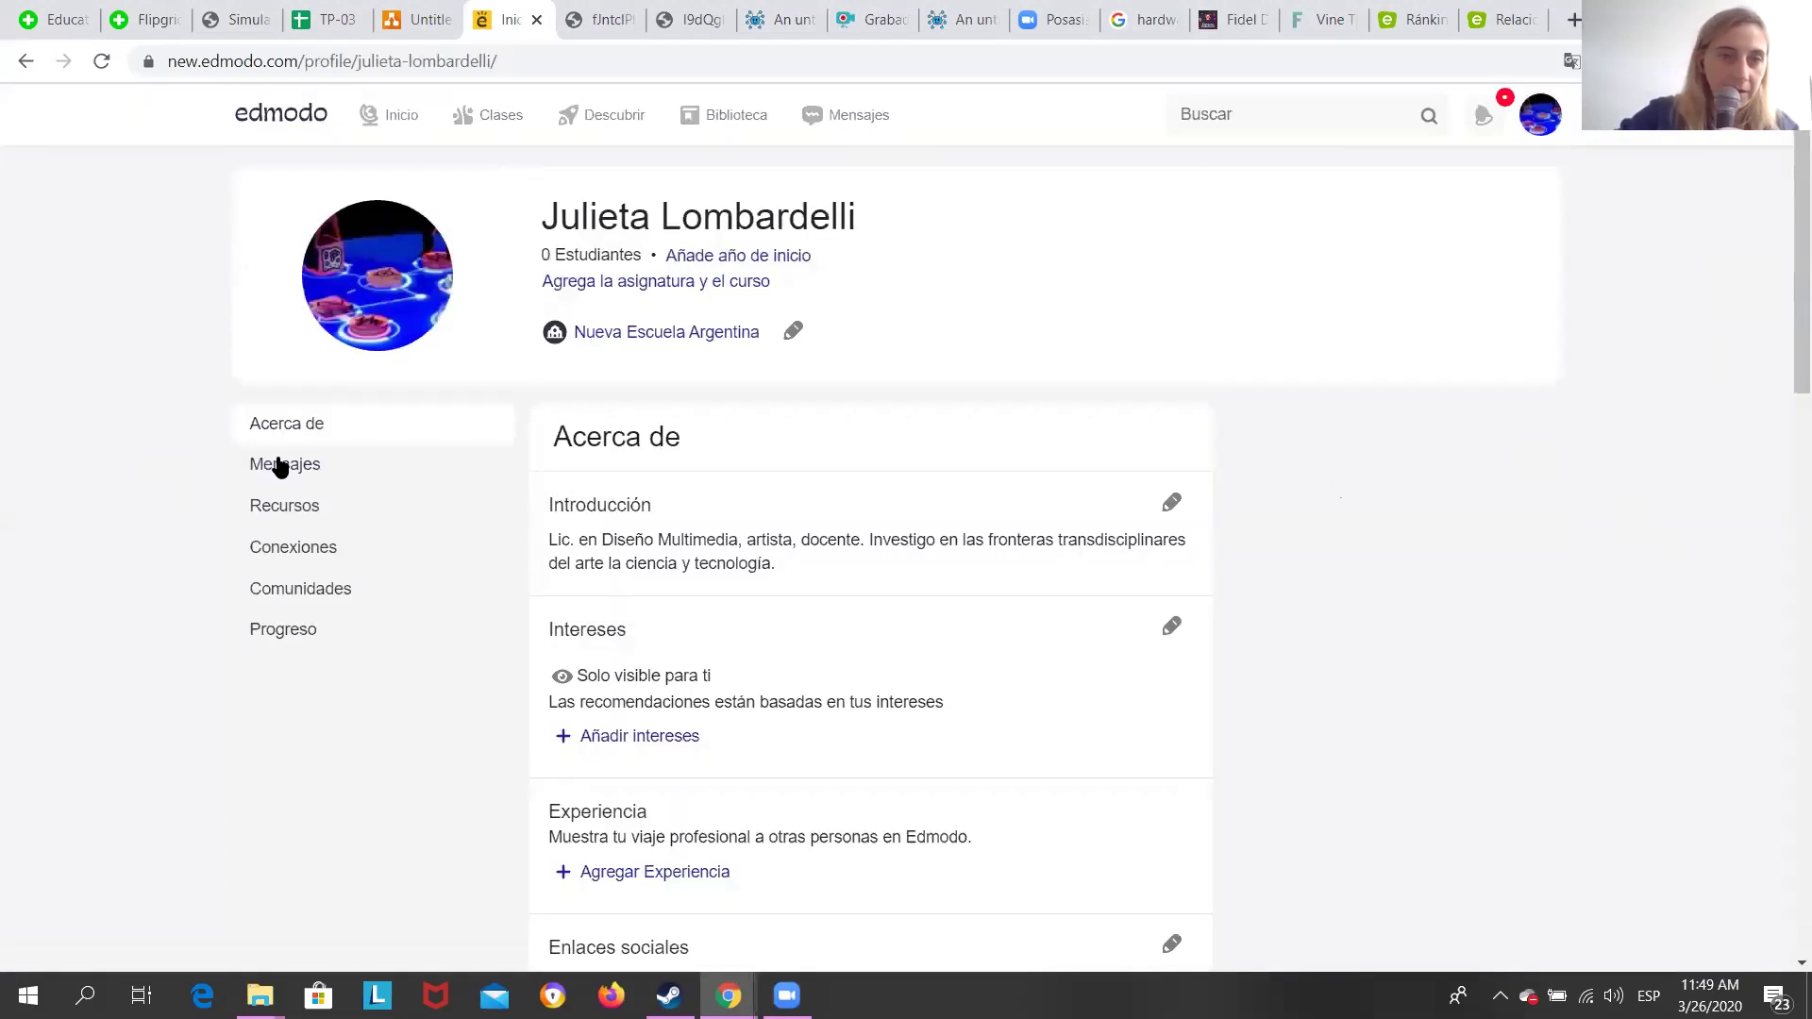
scroll(283, 444, down, 1)
scroll(312, 472, up, 1)
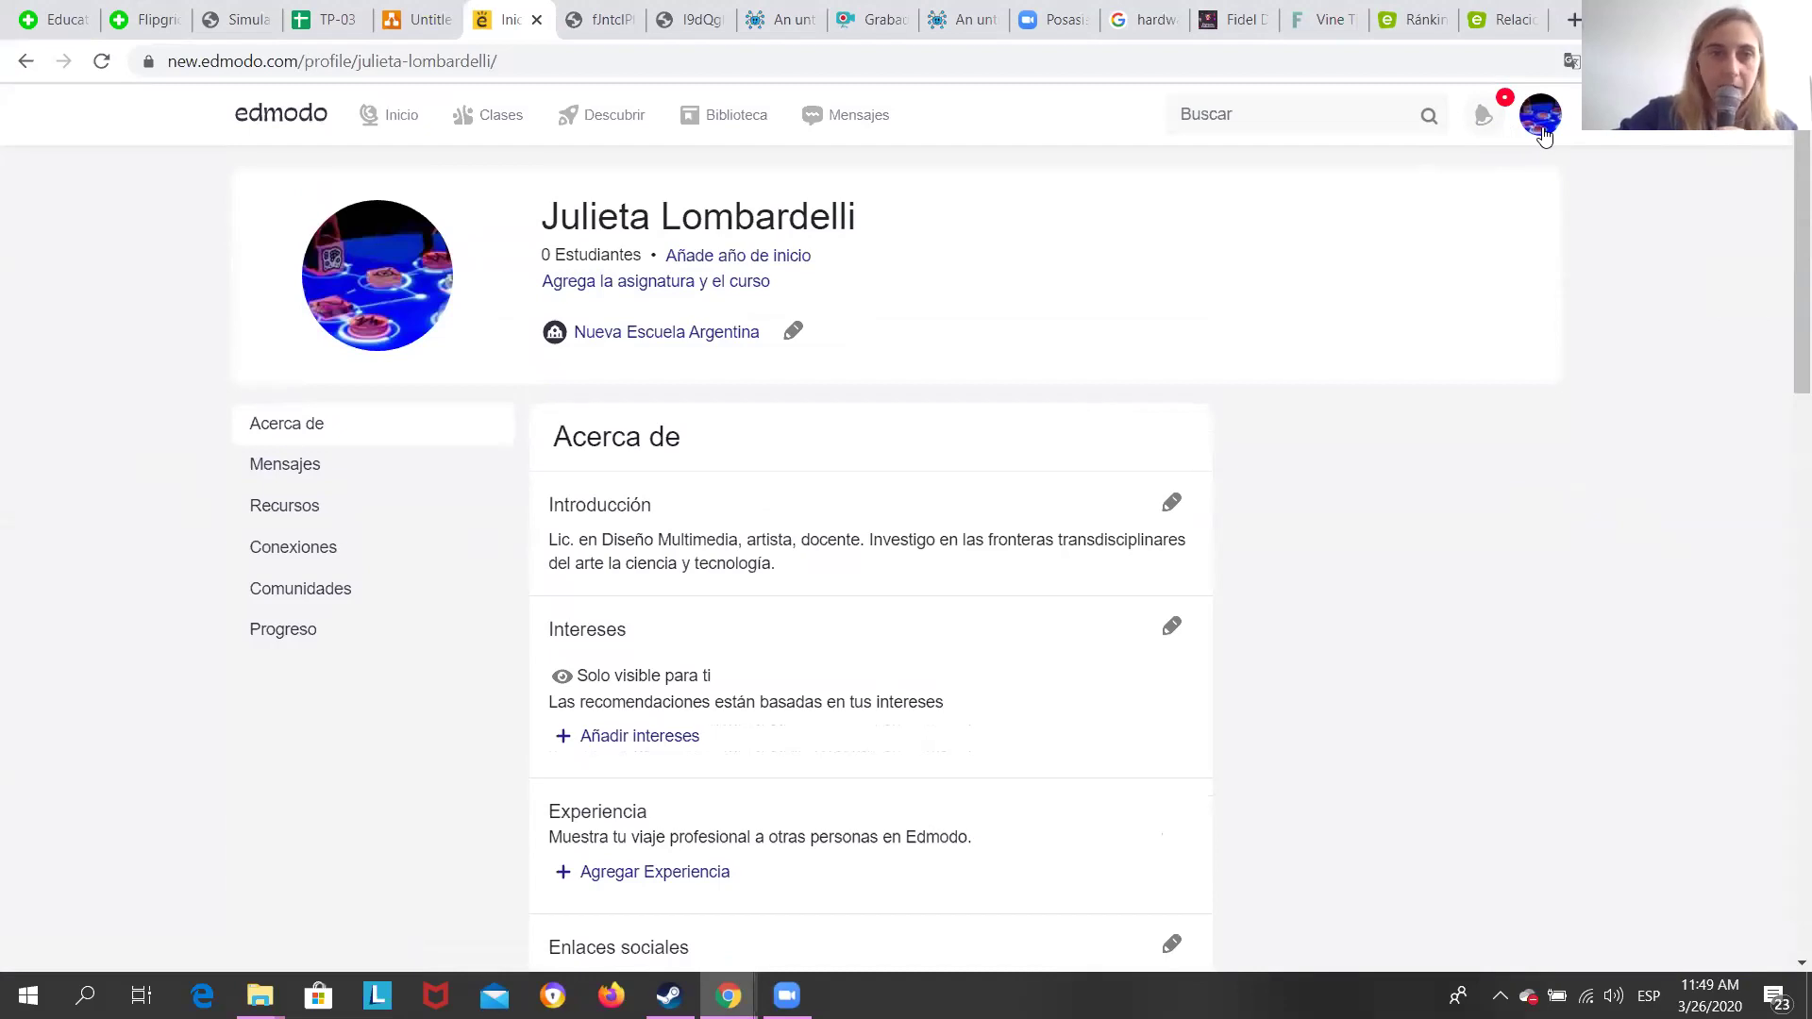
Look through the Mensajes, Recursos and Conexiones sections of the teacher profile.
click(303, 464)
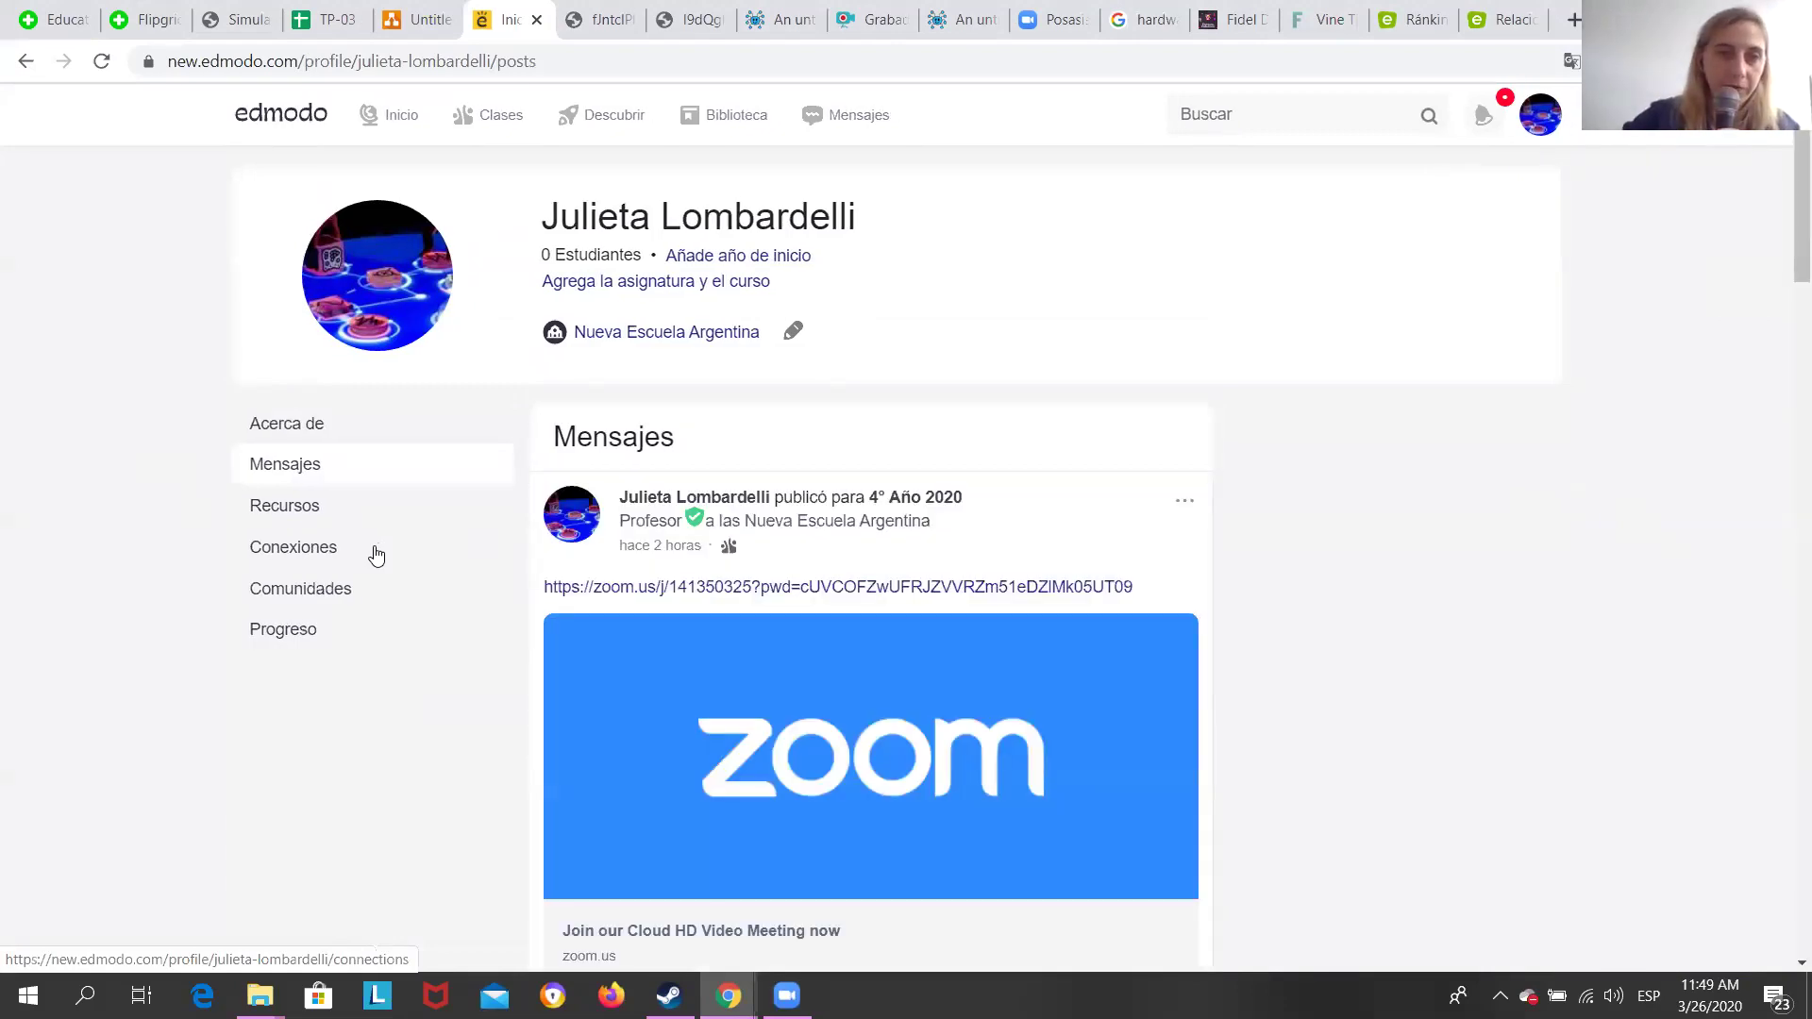
click(287, 507)
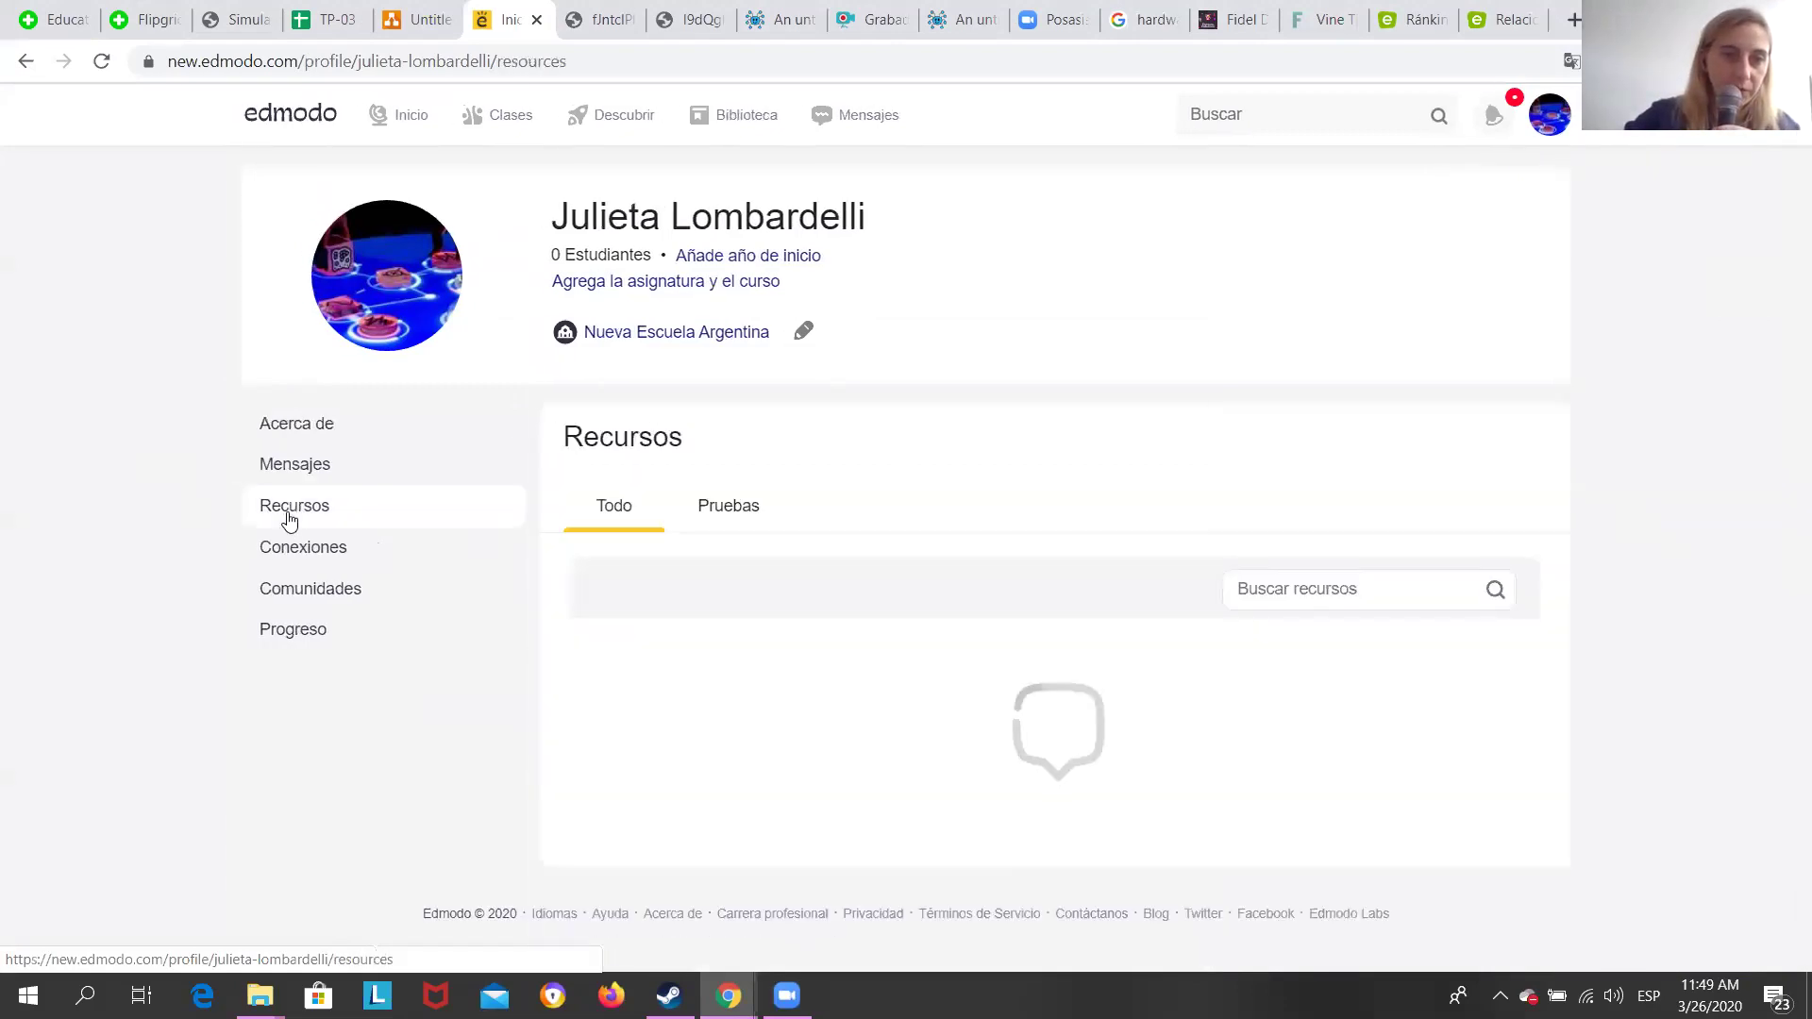
scroll(316, 578, down, 3)
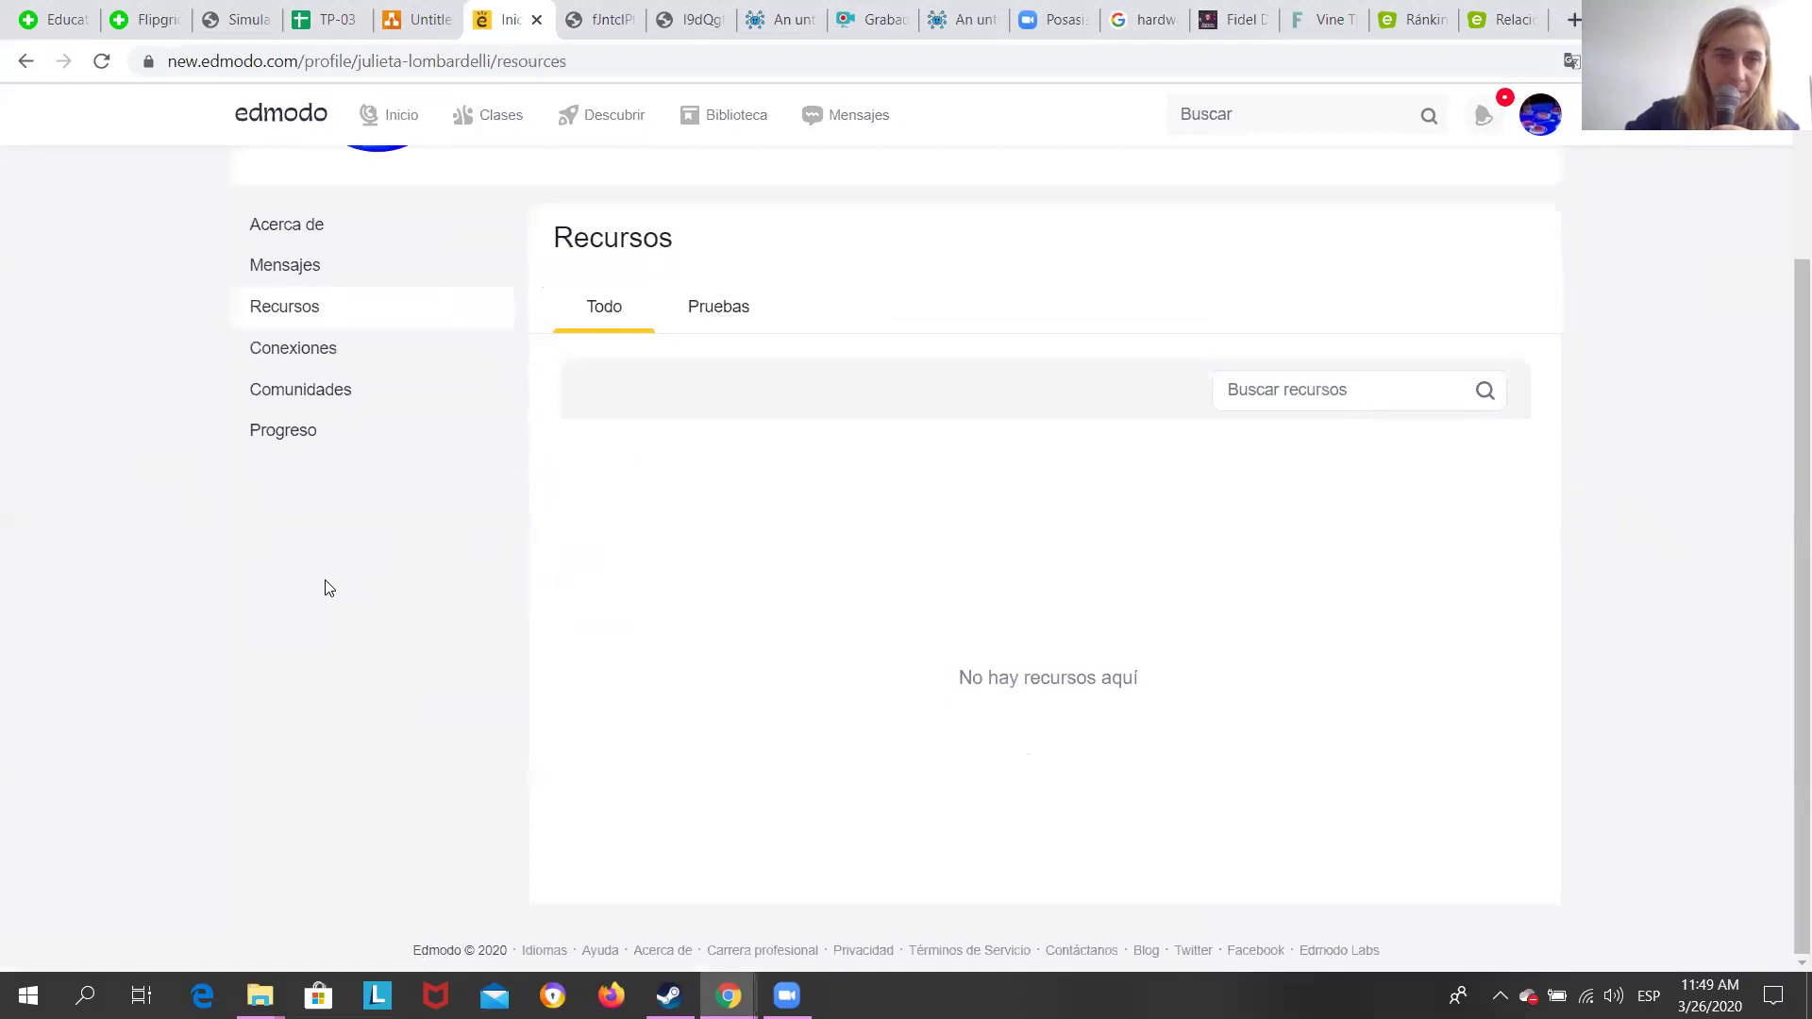
scroll(317, 578, up, 3)
click(313, 567)
scroll(335, 646, down, 3)
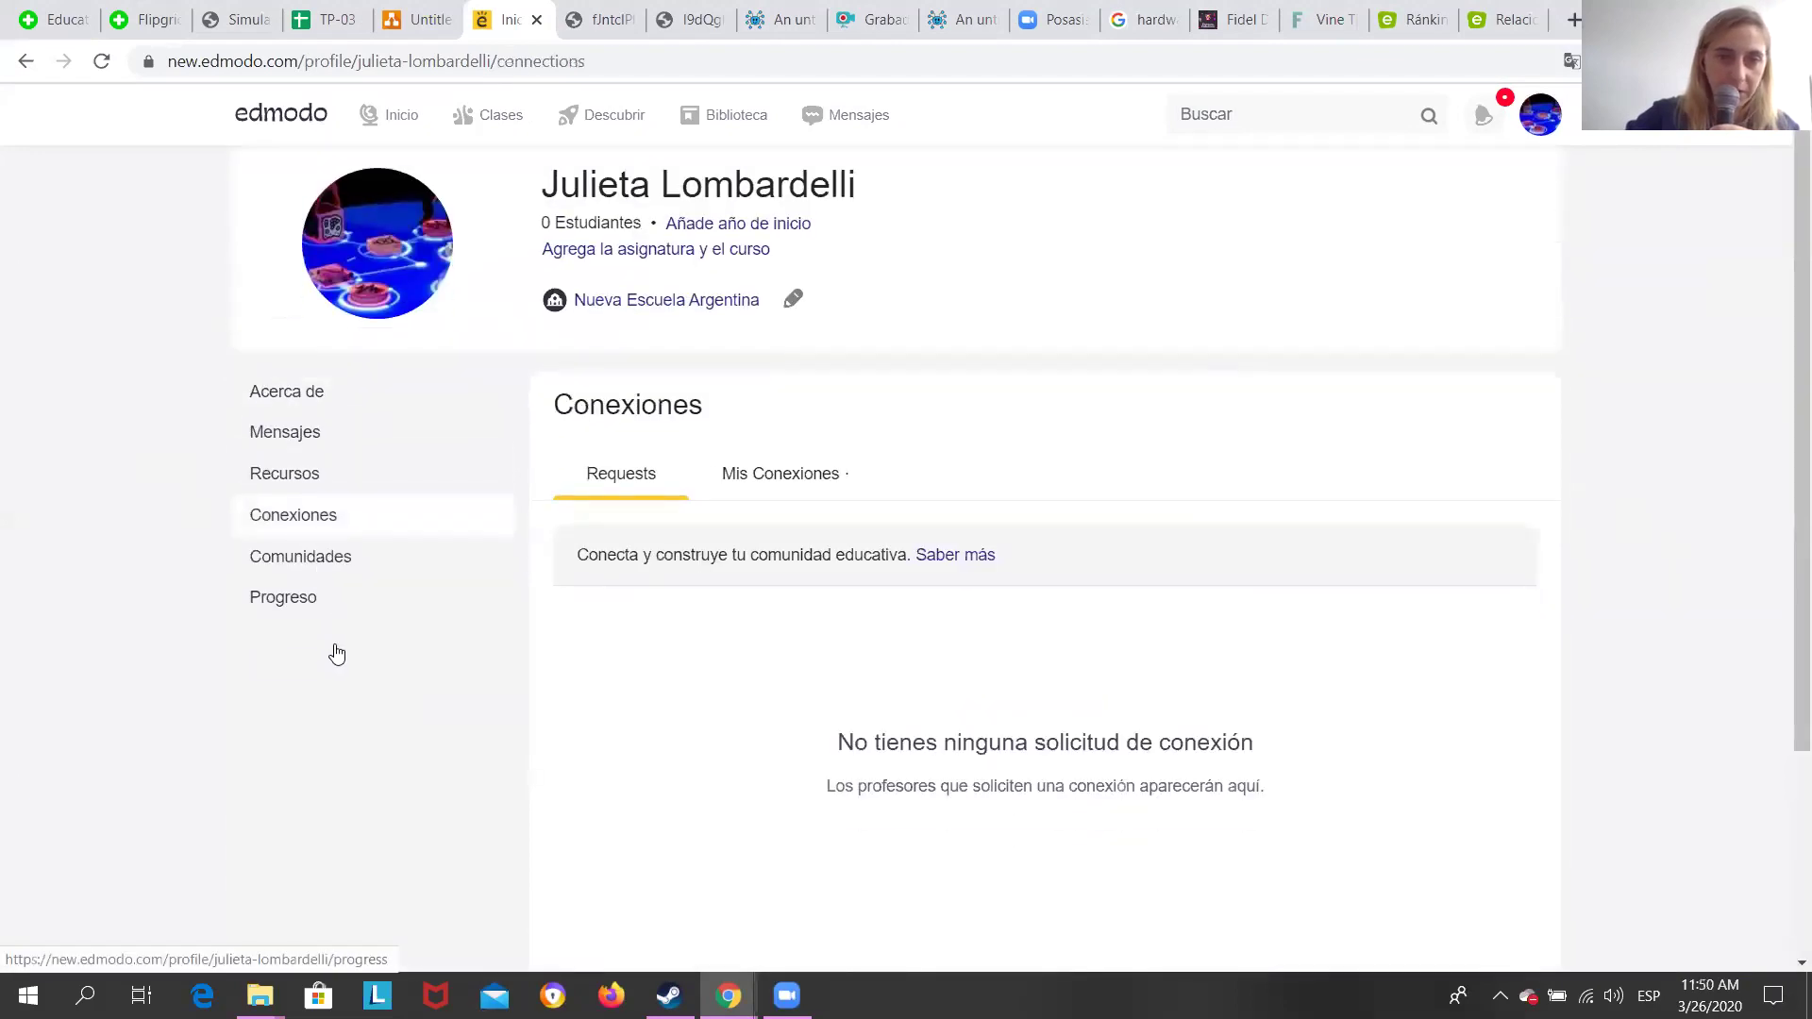
scroll(335, 646, up, 3)
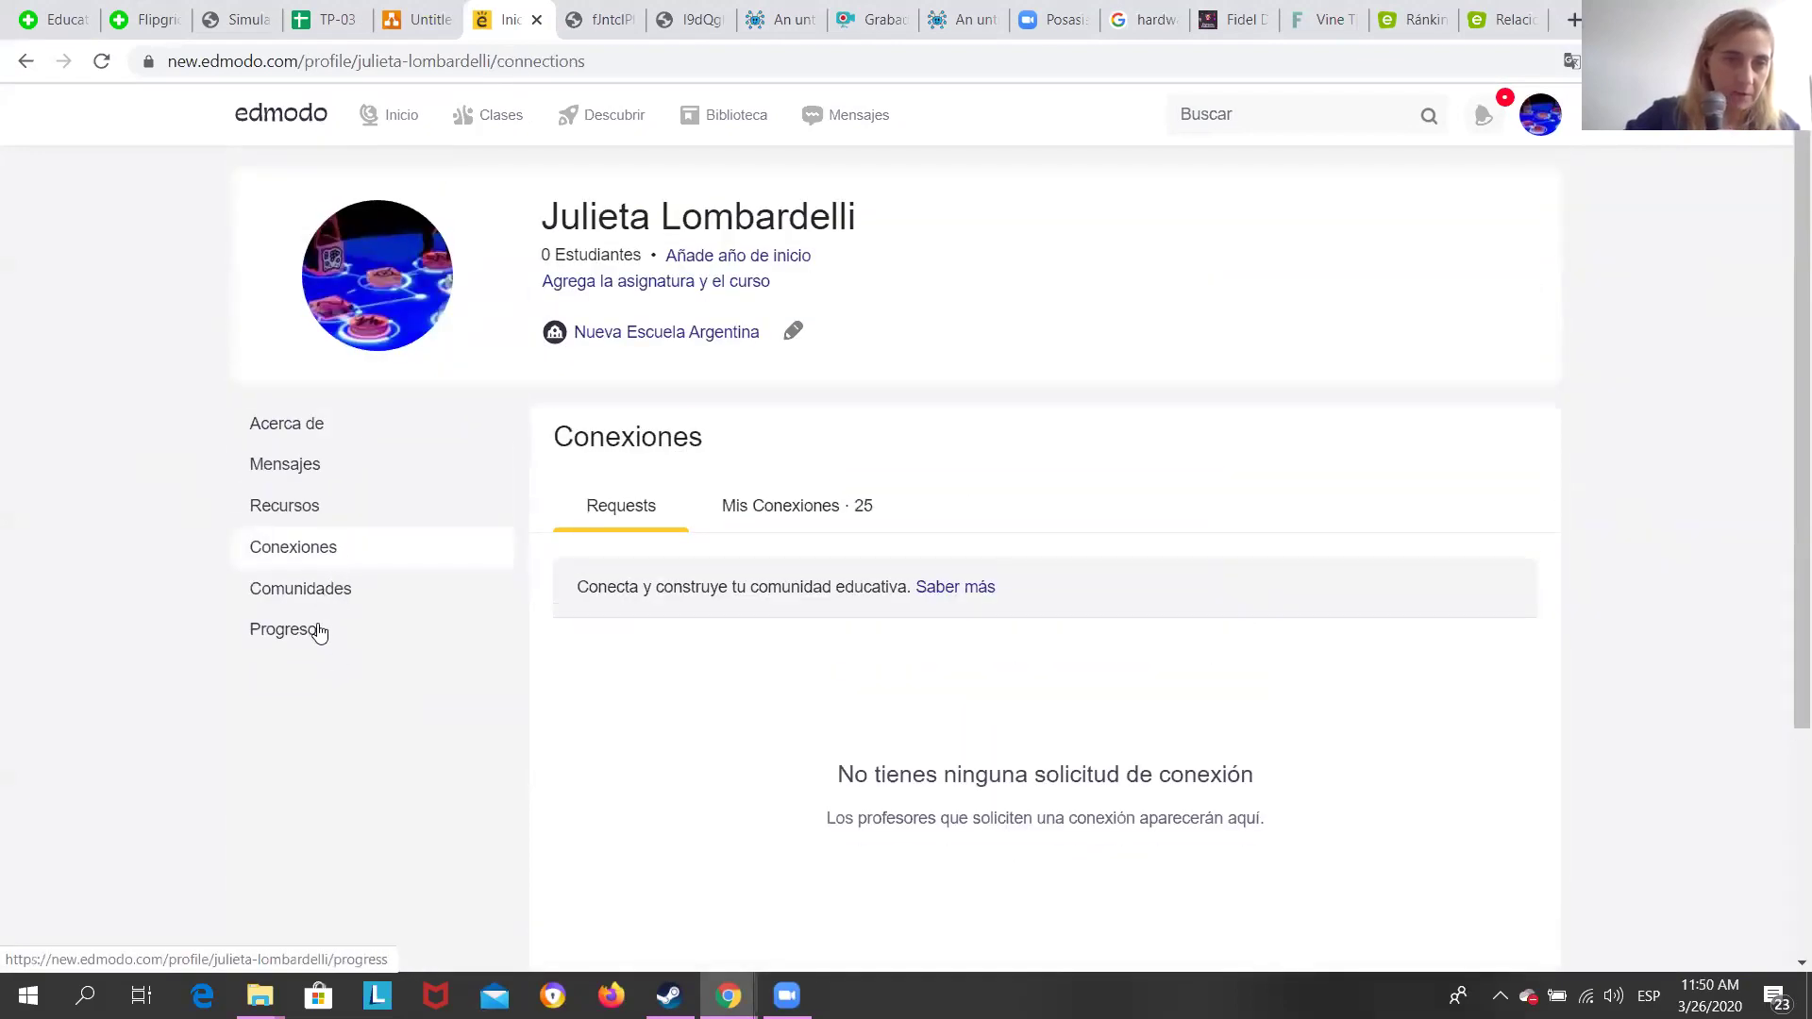
Examine the profile's Progreso and Comunidades sections, and read through its Acerca de details.
click(319, 630)
scroll(346, 619, down, 5)
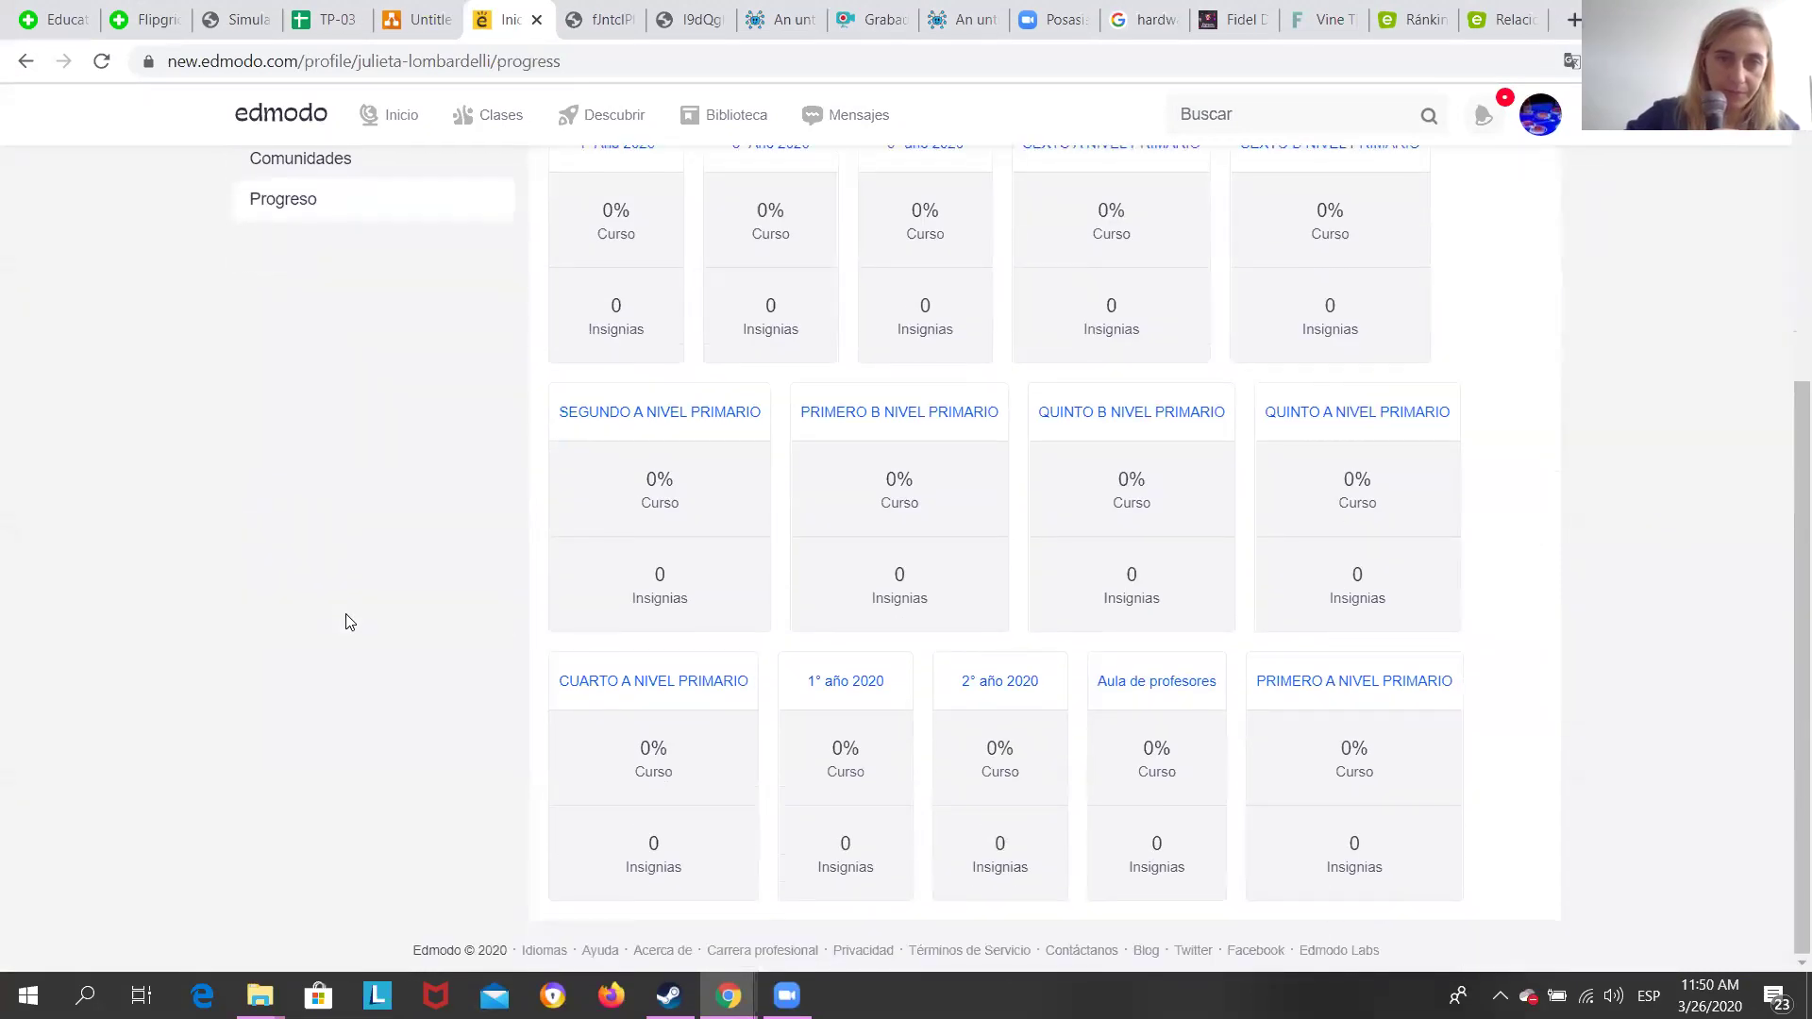
scroll(349, 622, up, 5)
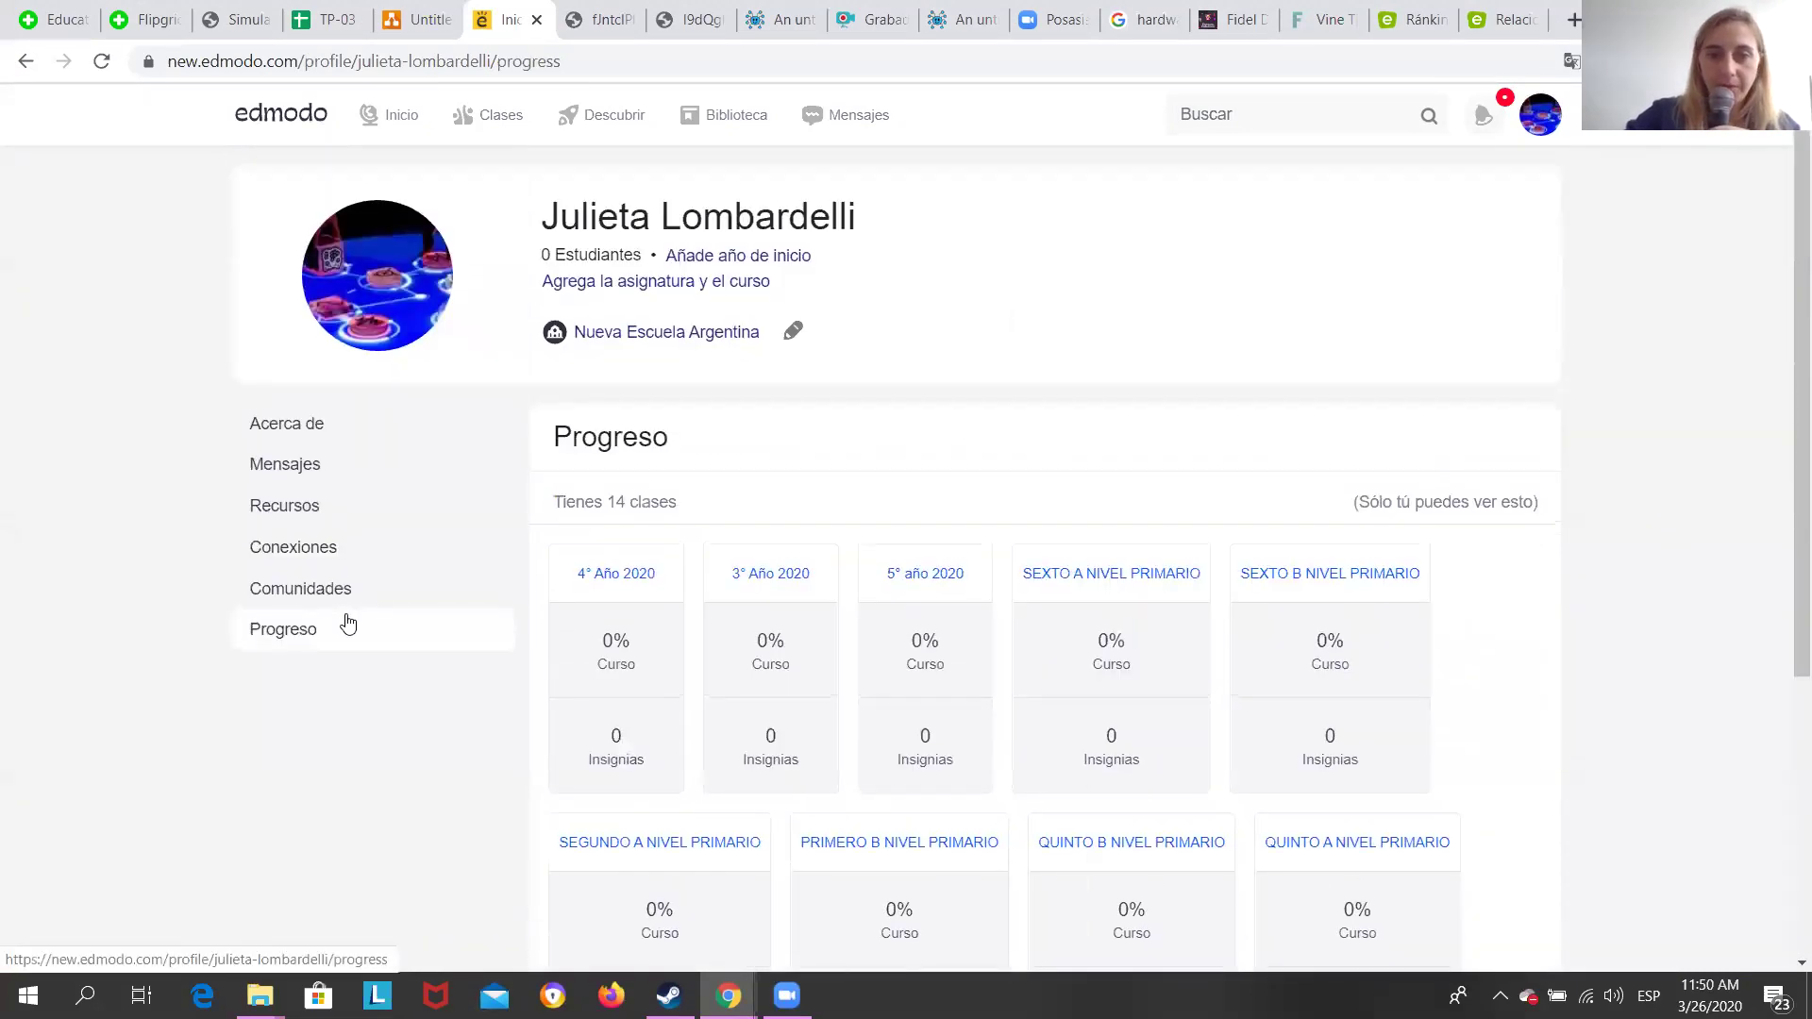
click(330, 593)
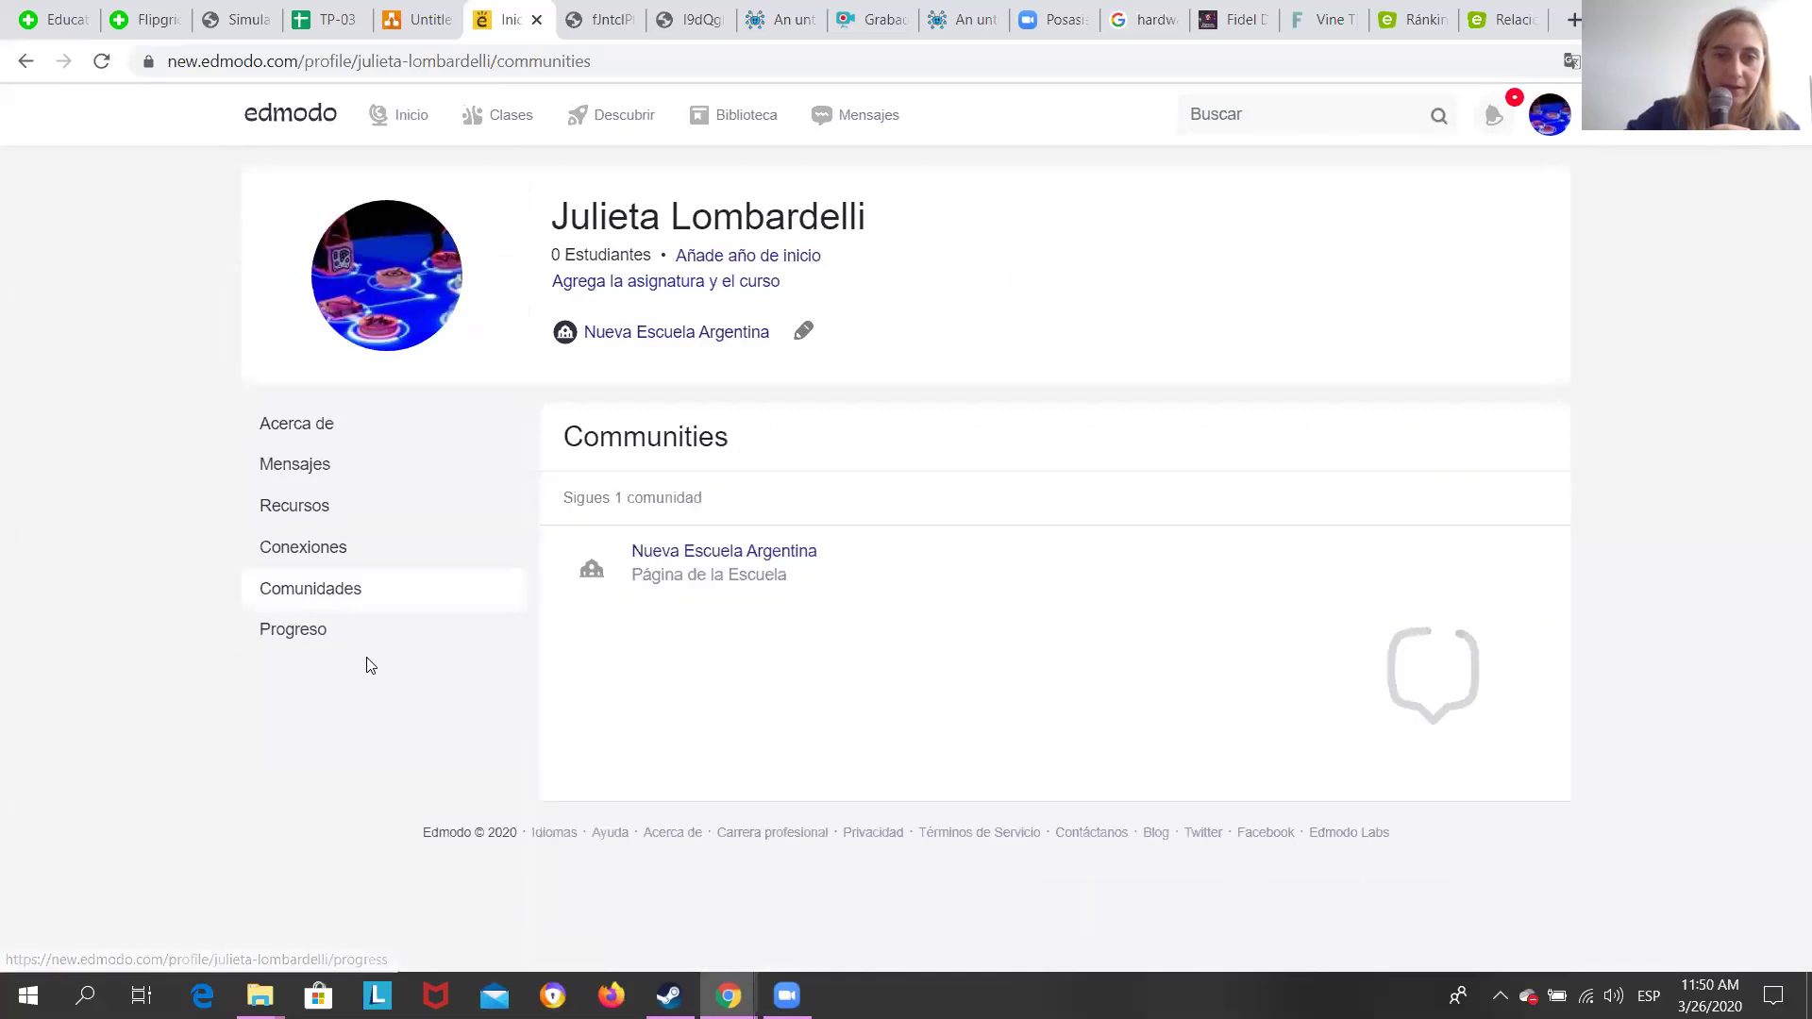
click(330, 426)
scroll(427, 559, down, 15)
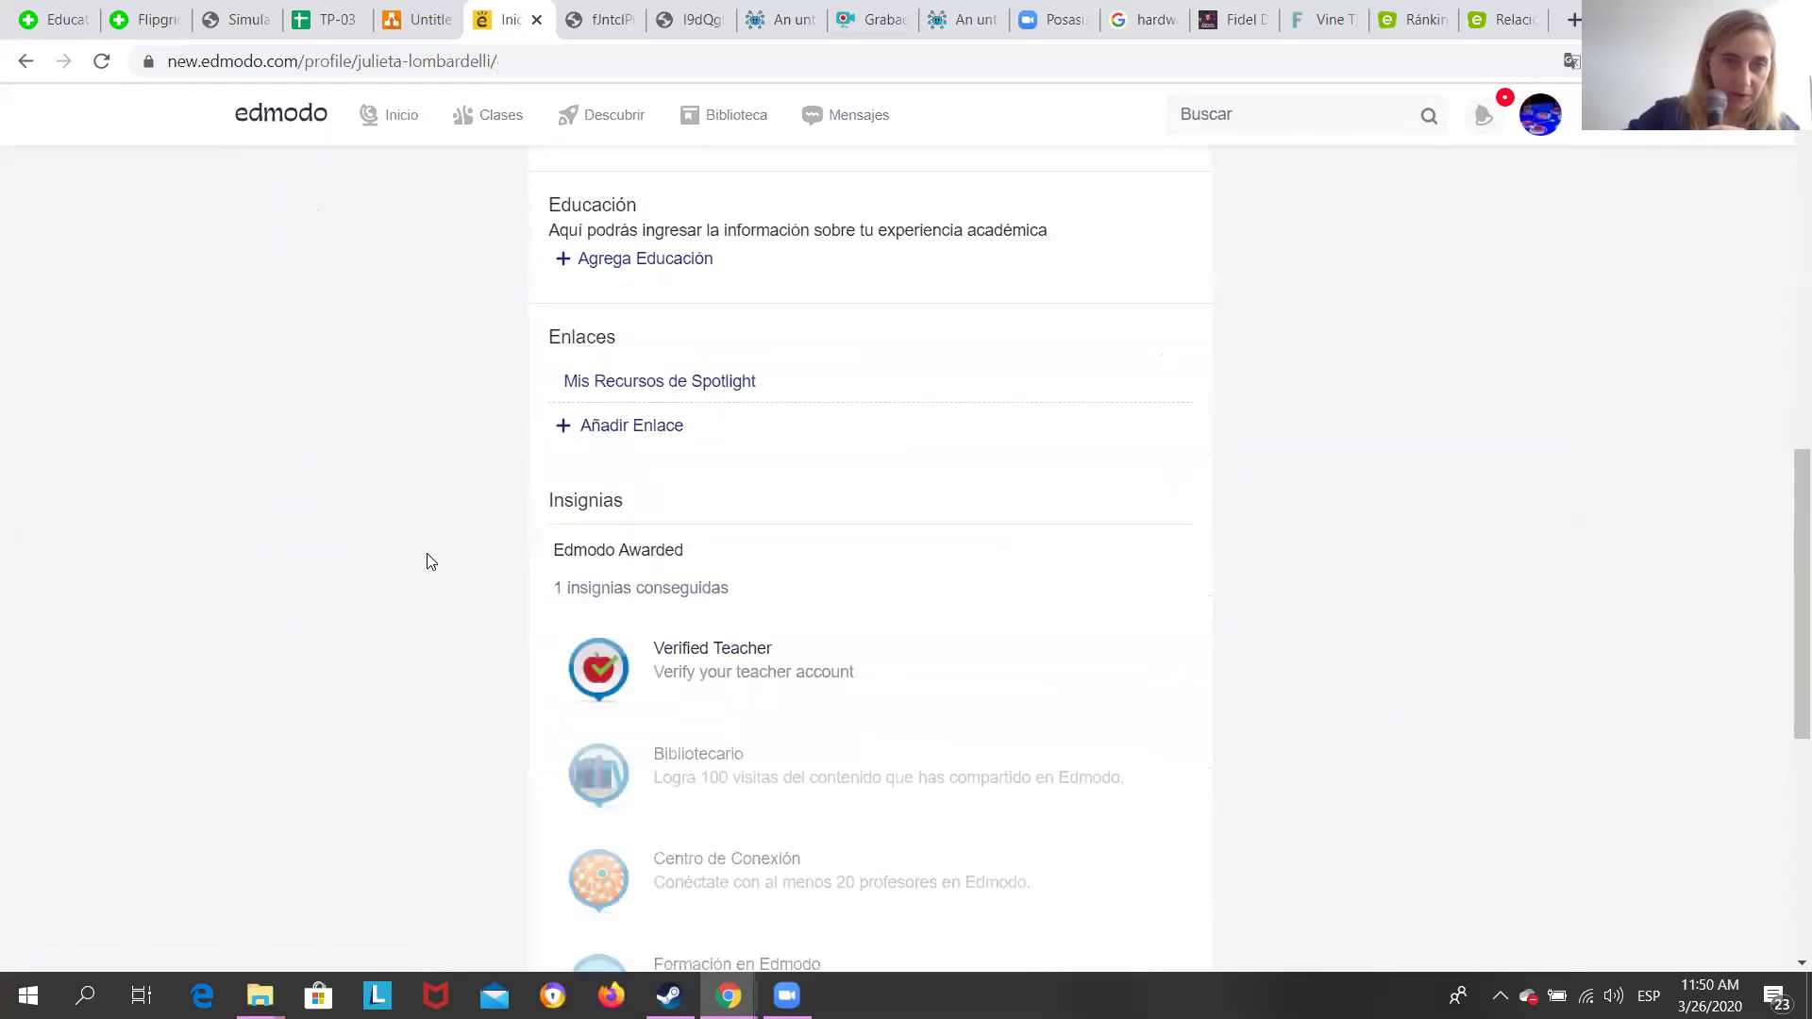
scroll(429, 561, up, 15)
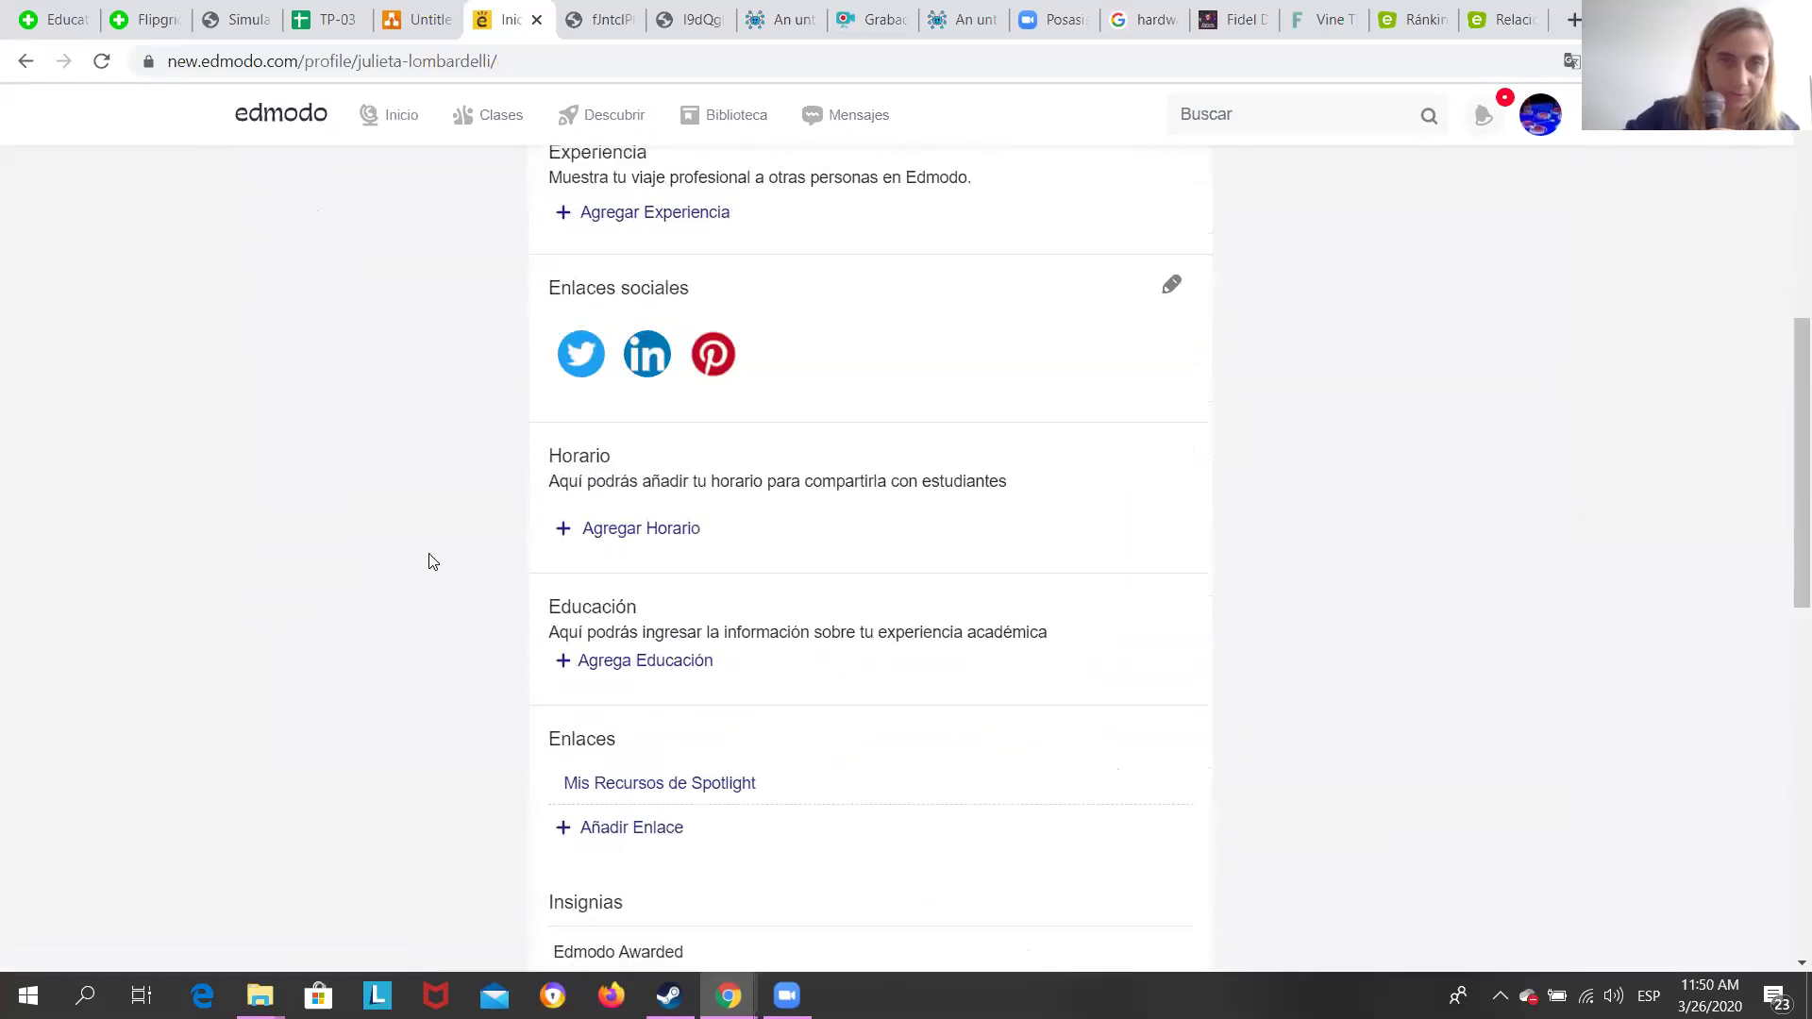
scroll(429, 561, up, 2)
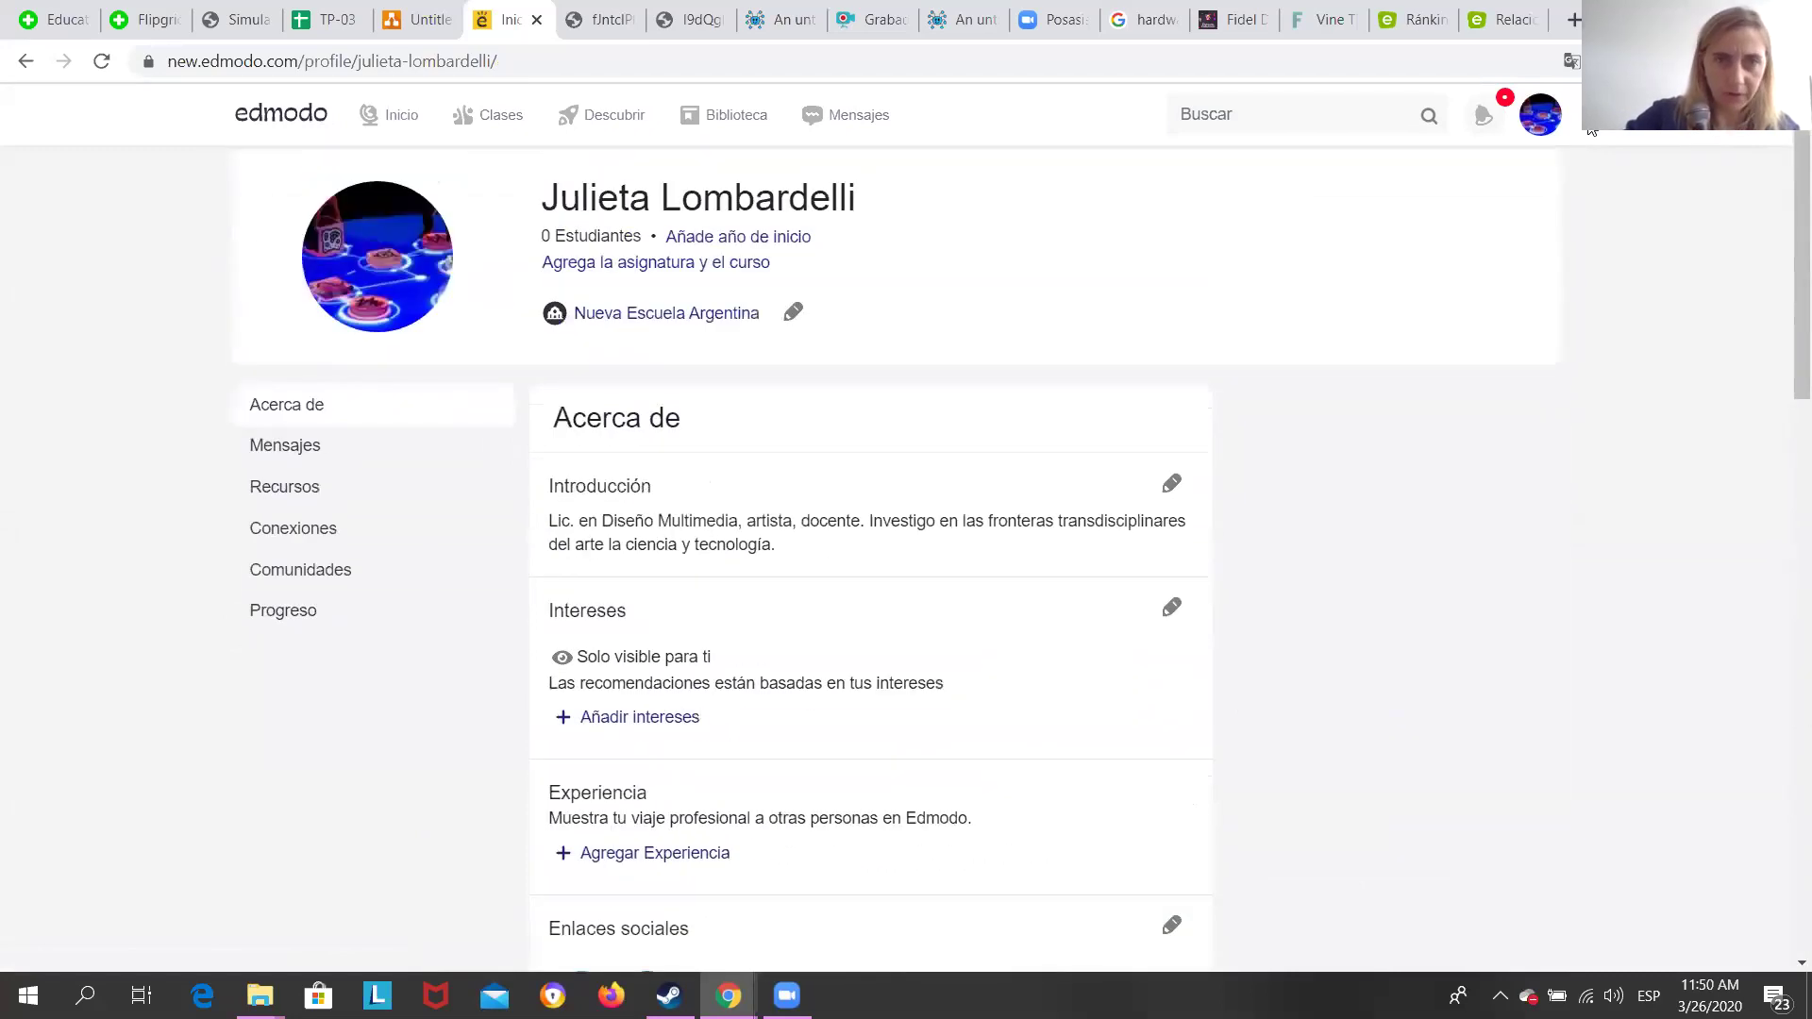
Open the account's Configuración page and show where that entry sits among the account options.
click(1536, 121)
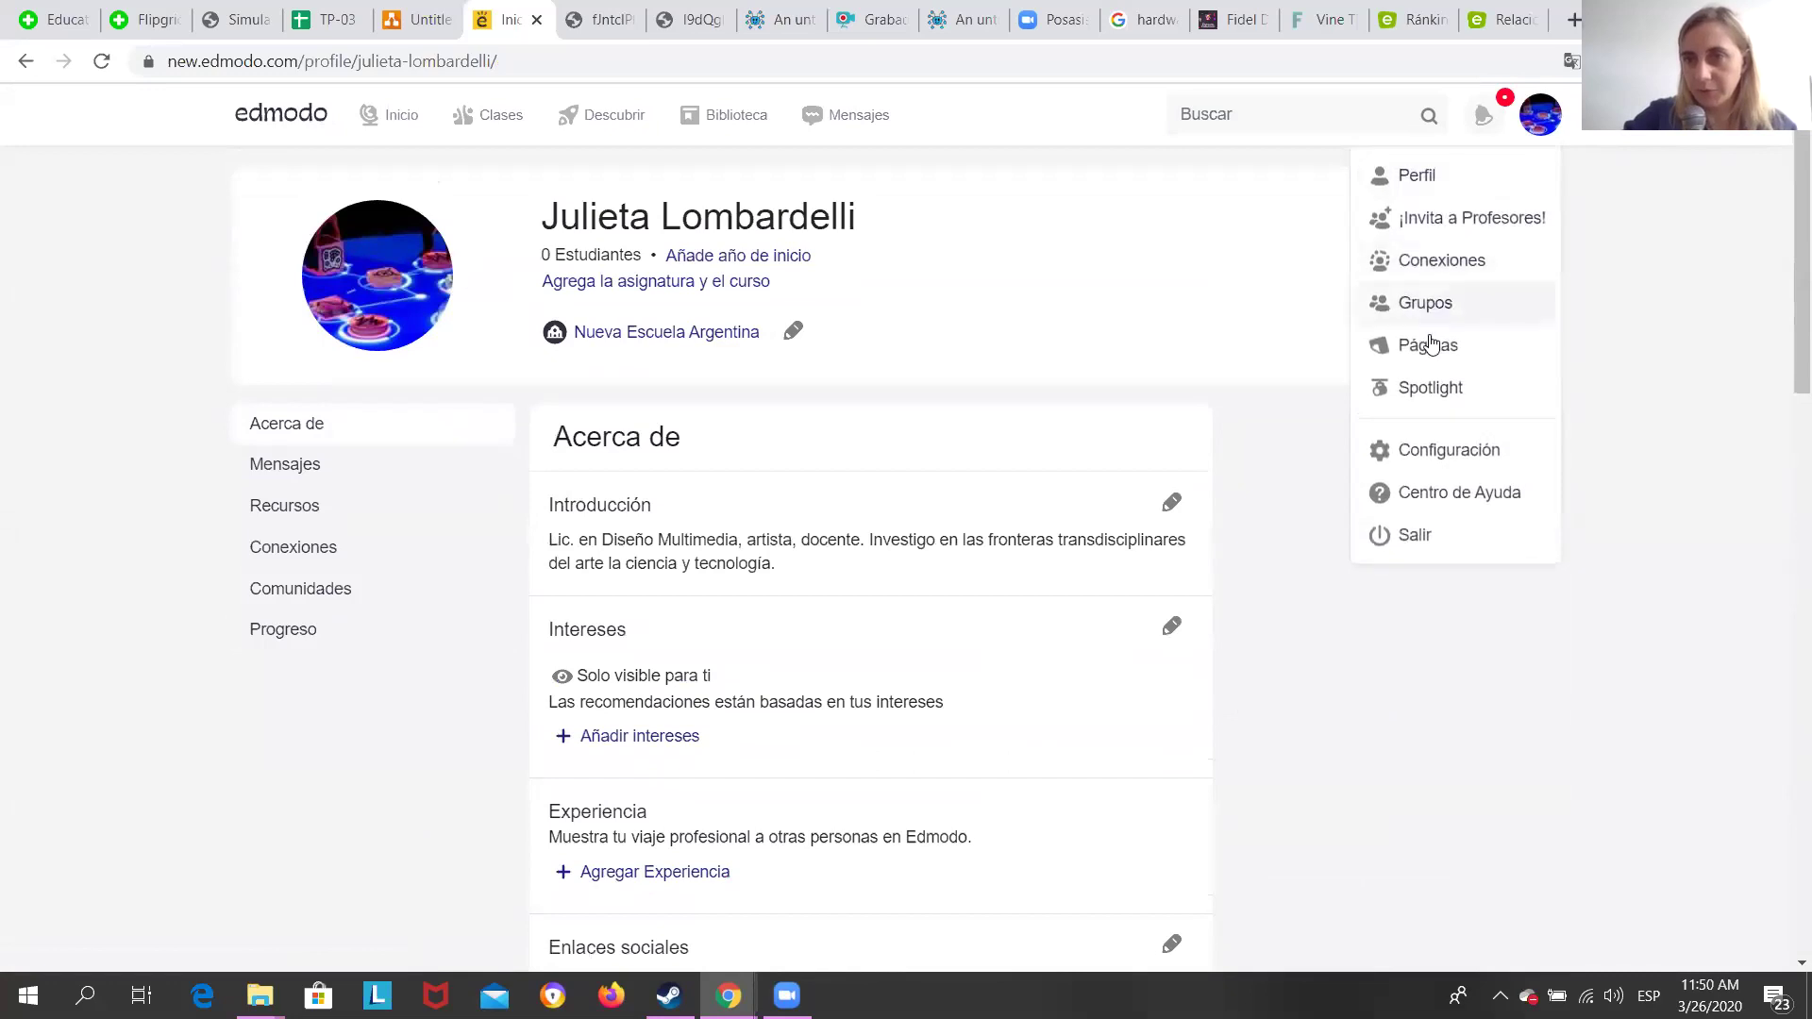
click(1449, 465)
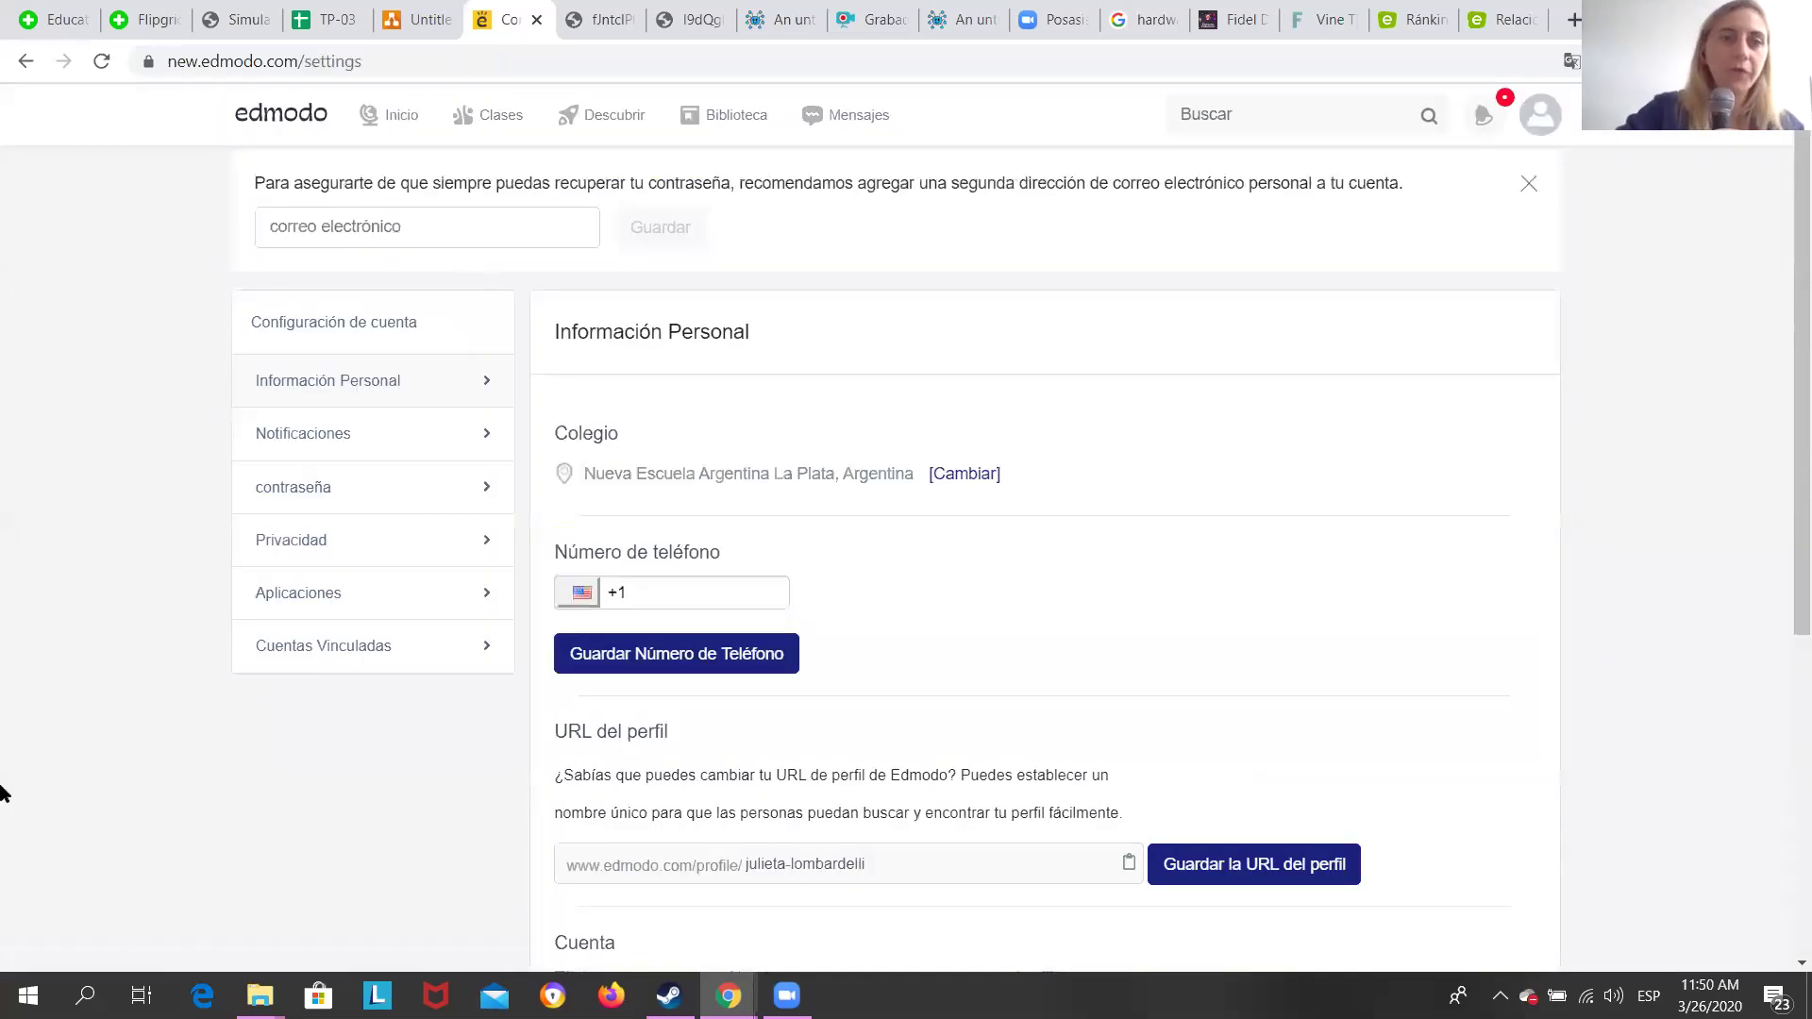
click(1540, 115)
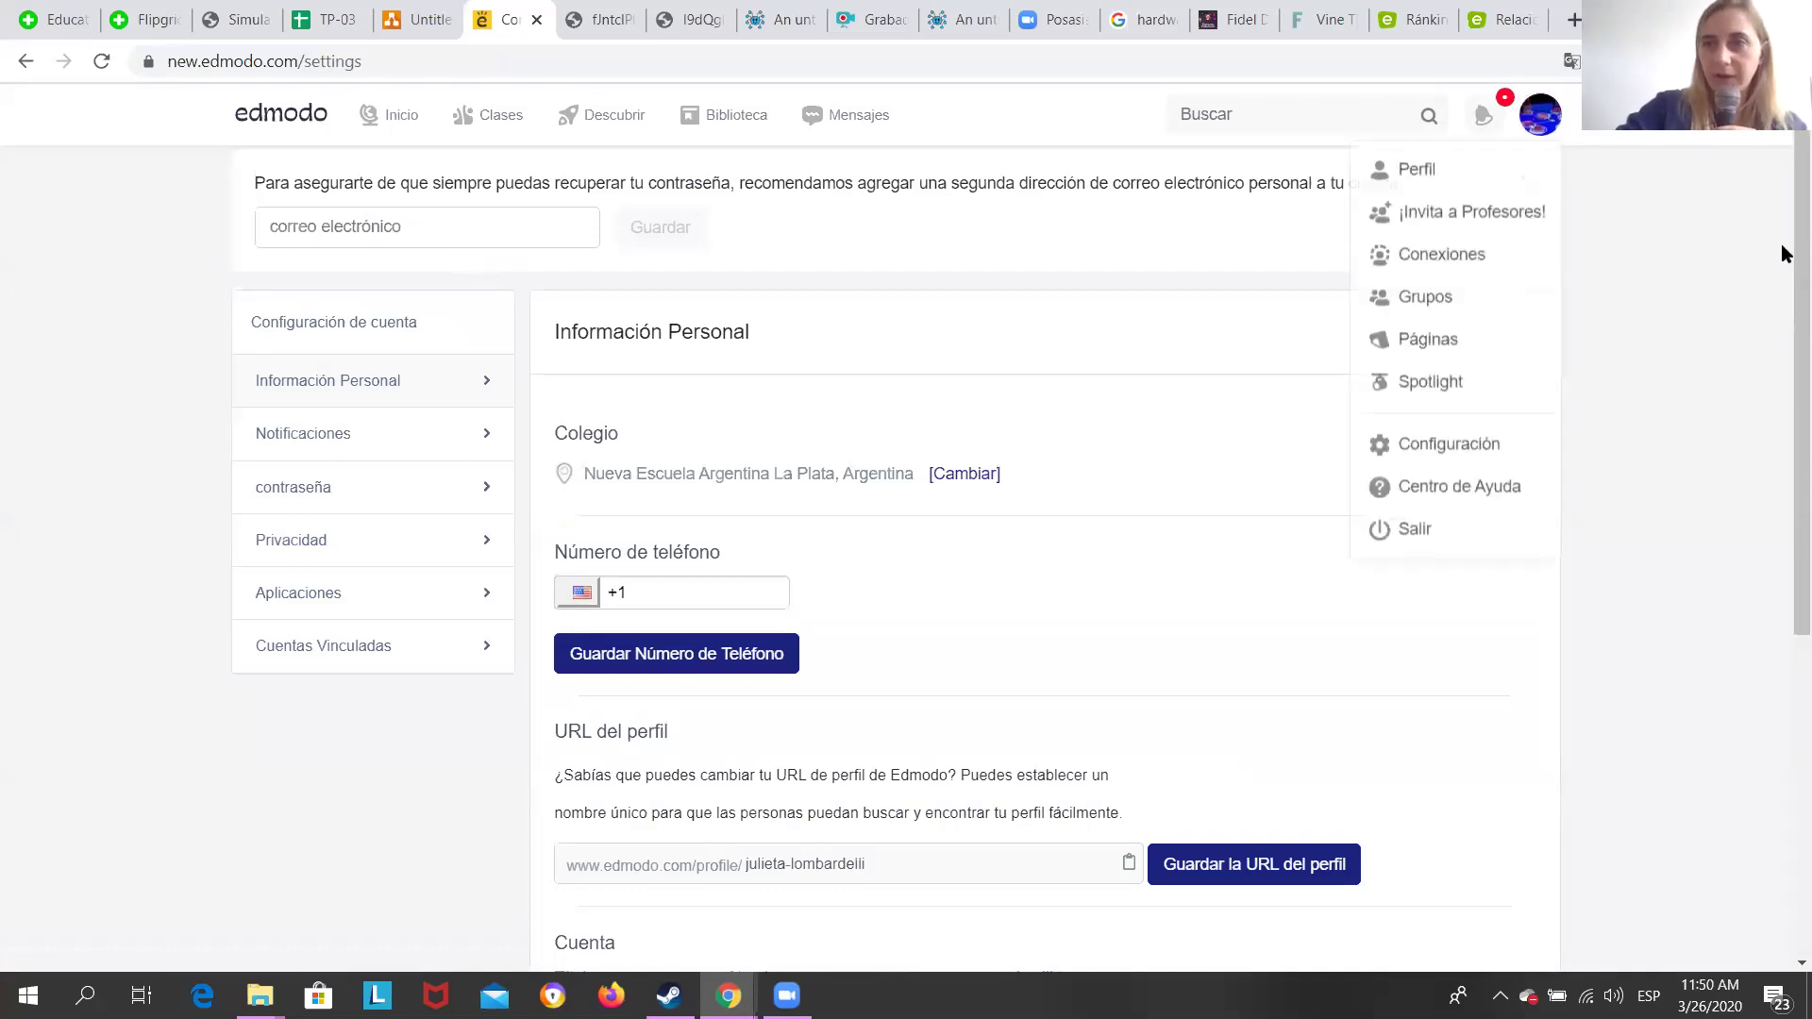
scroll(1786, 275, up, 3)
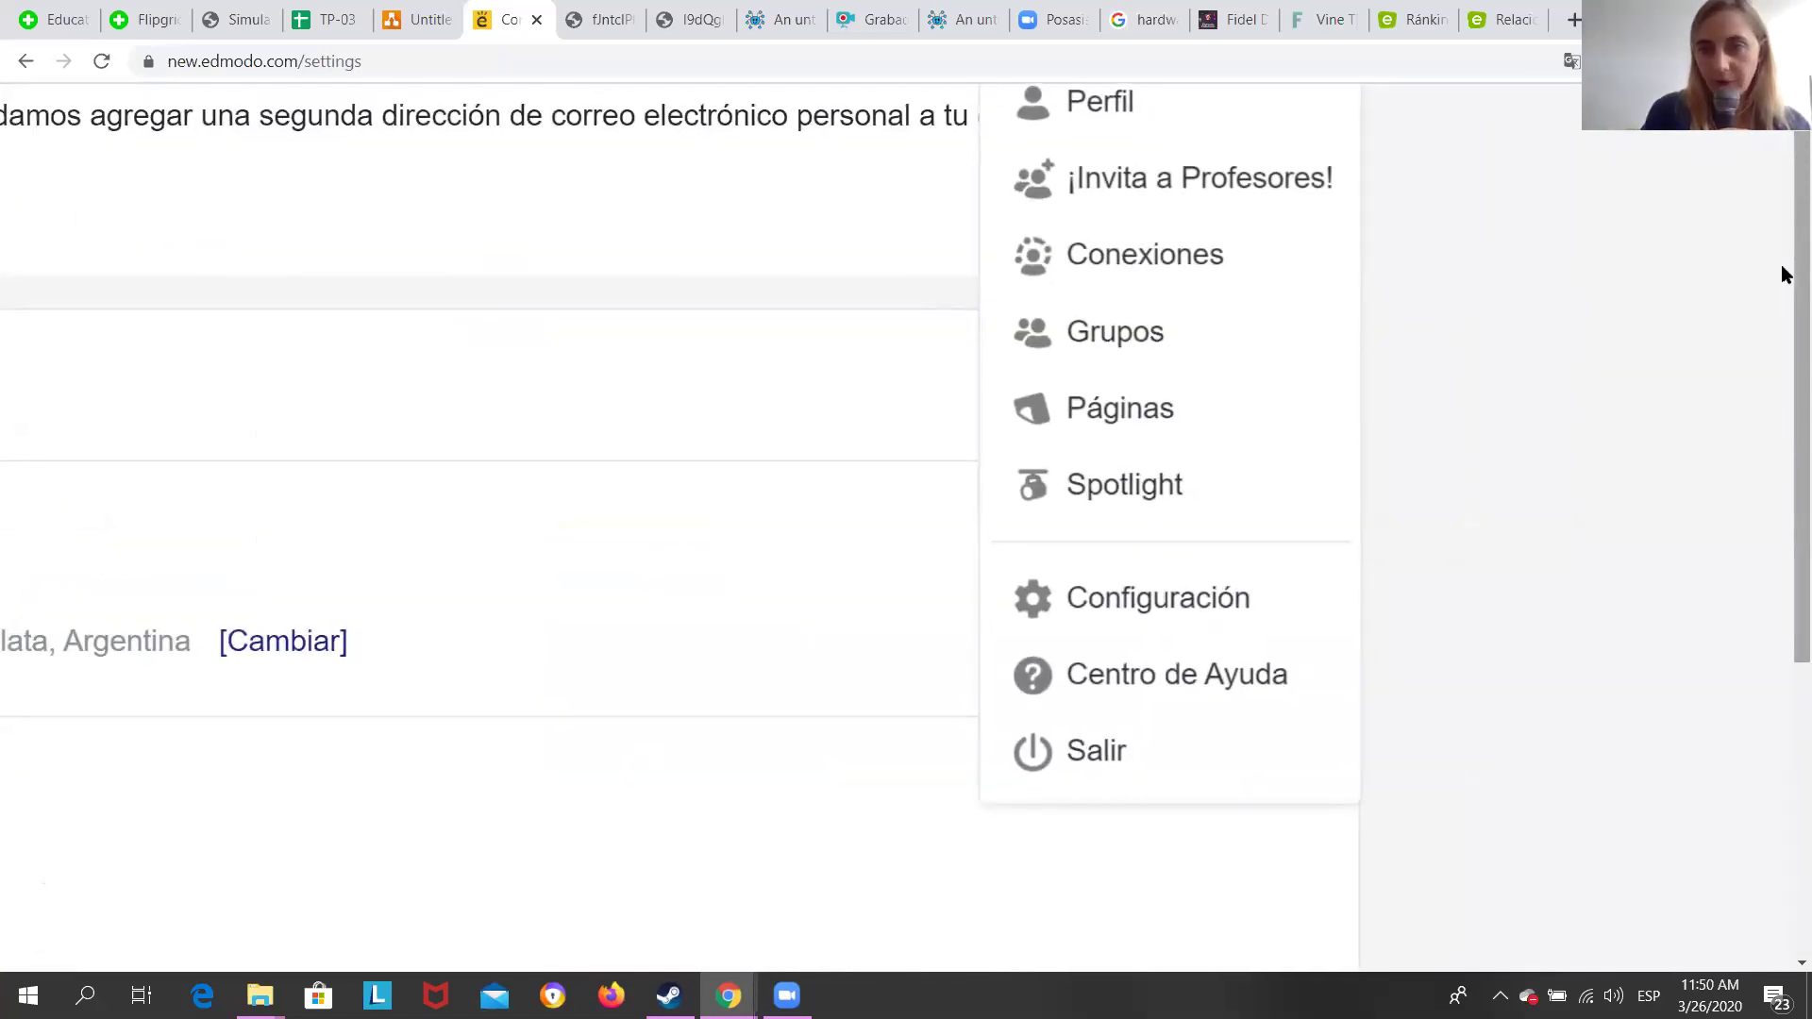
scroll(1787, 274, down, 3)
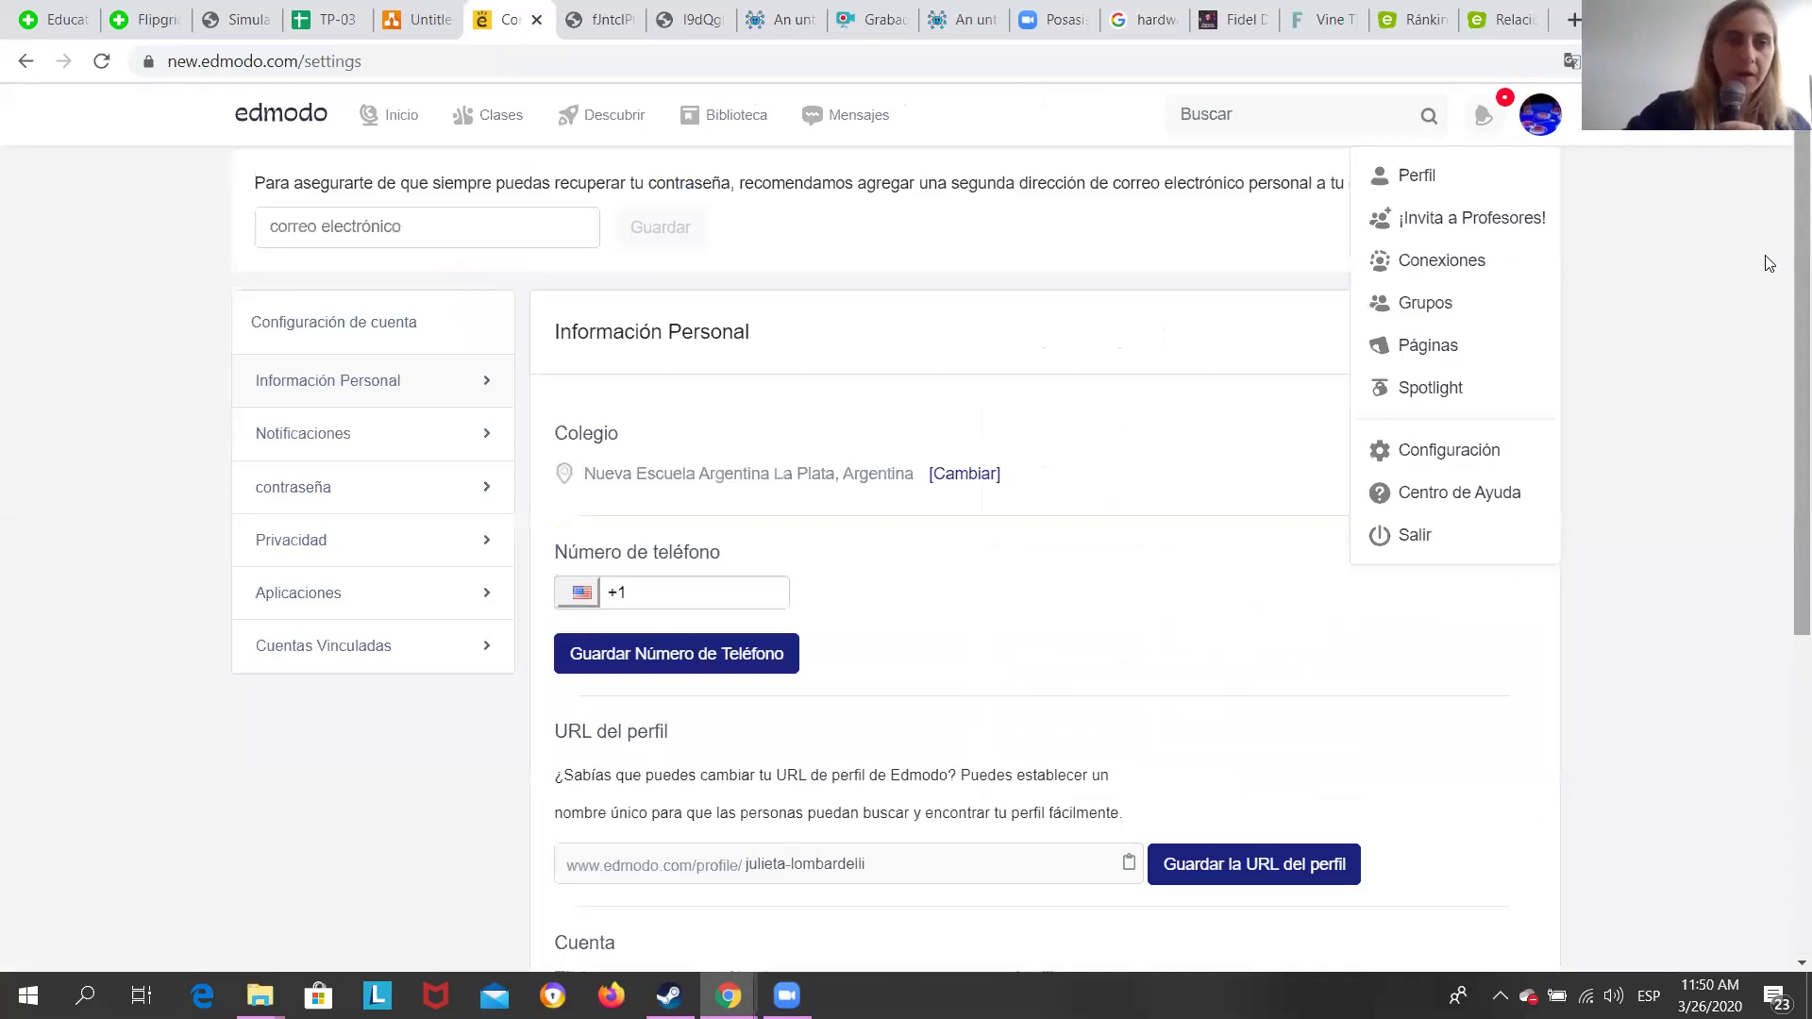
Open the Notificaciones settings and review which events send an email notification, along with the notification bell.
click(302, 443)
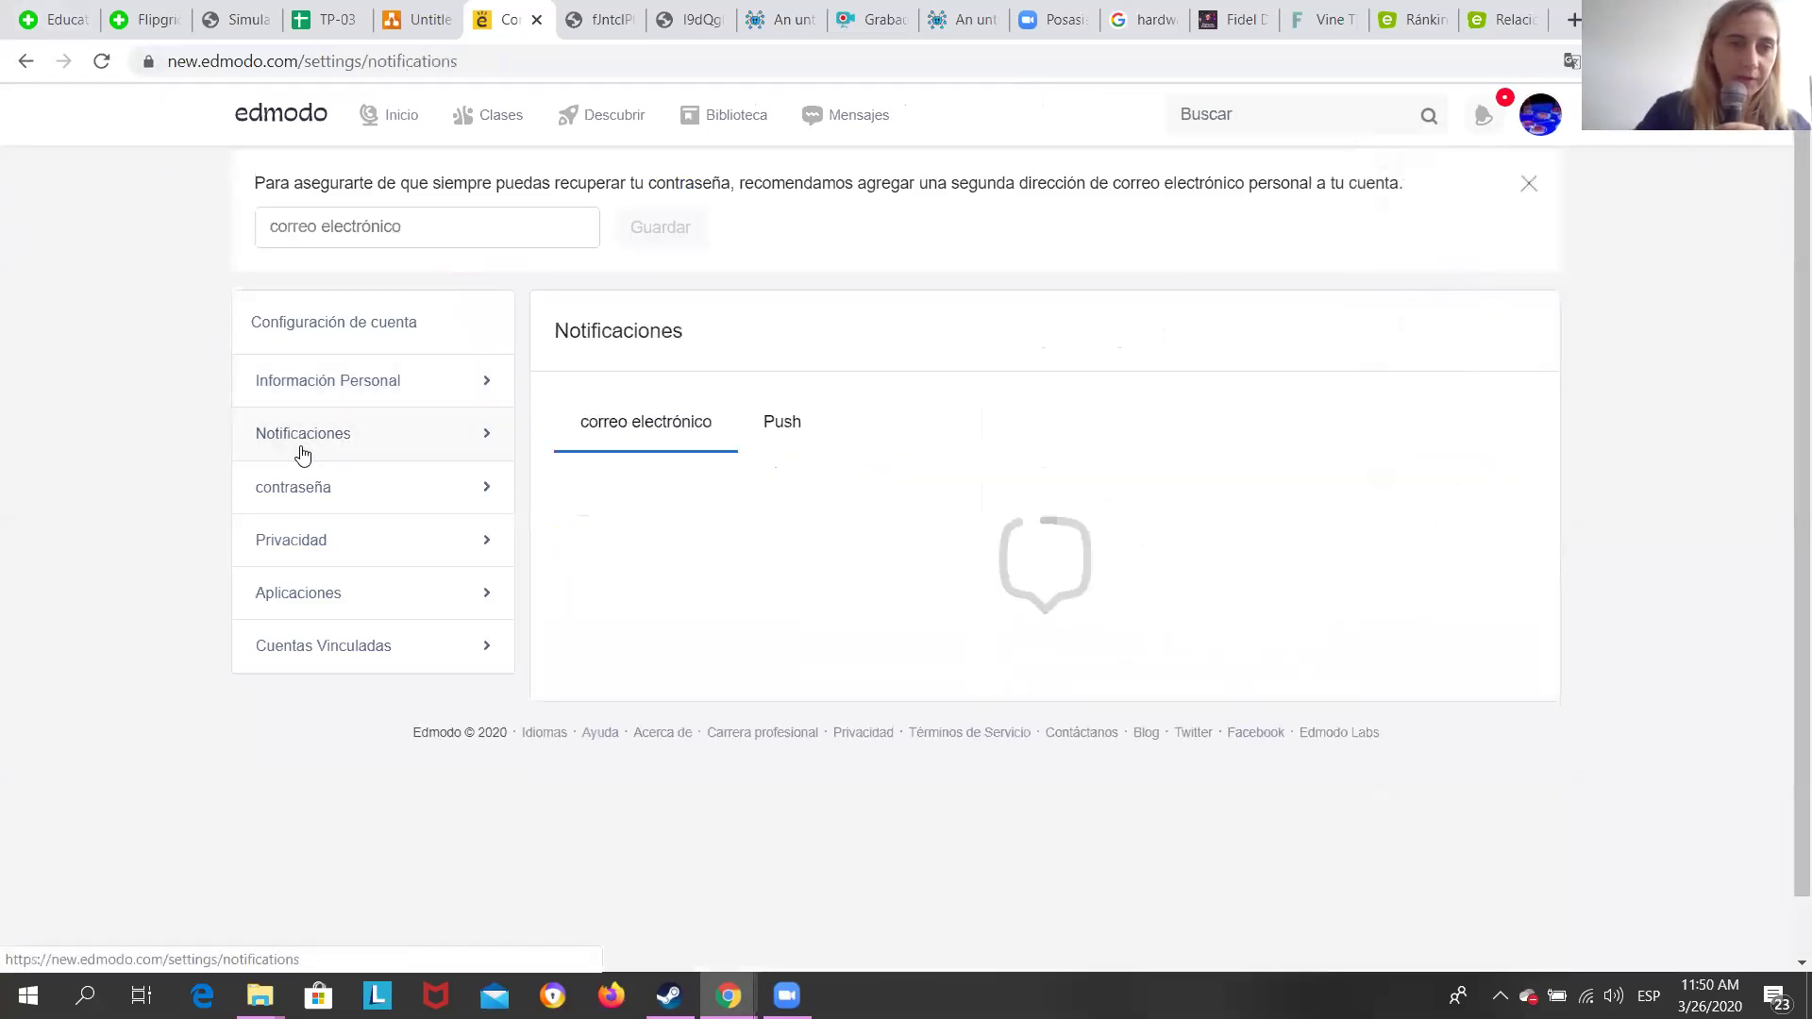
scroll(302, 456, up, 3)
scroll(302, 456, down, 3)
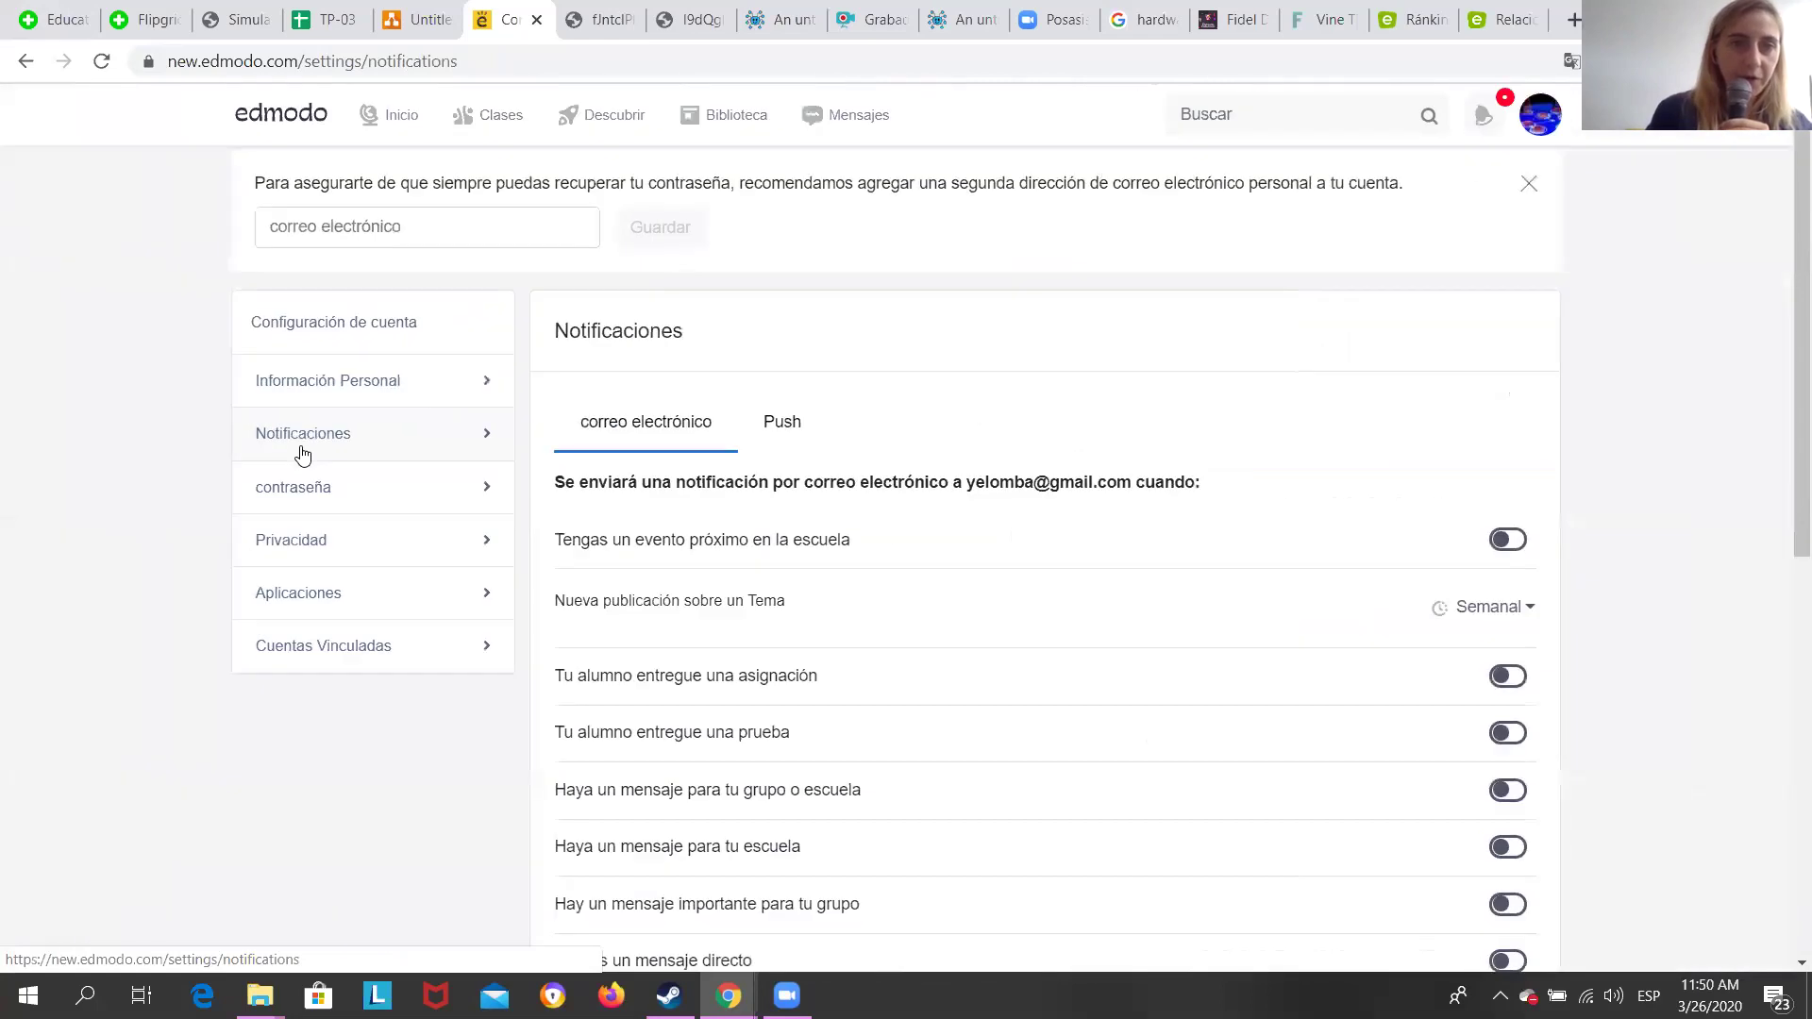
scroll(1261, 599, down, 8)
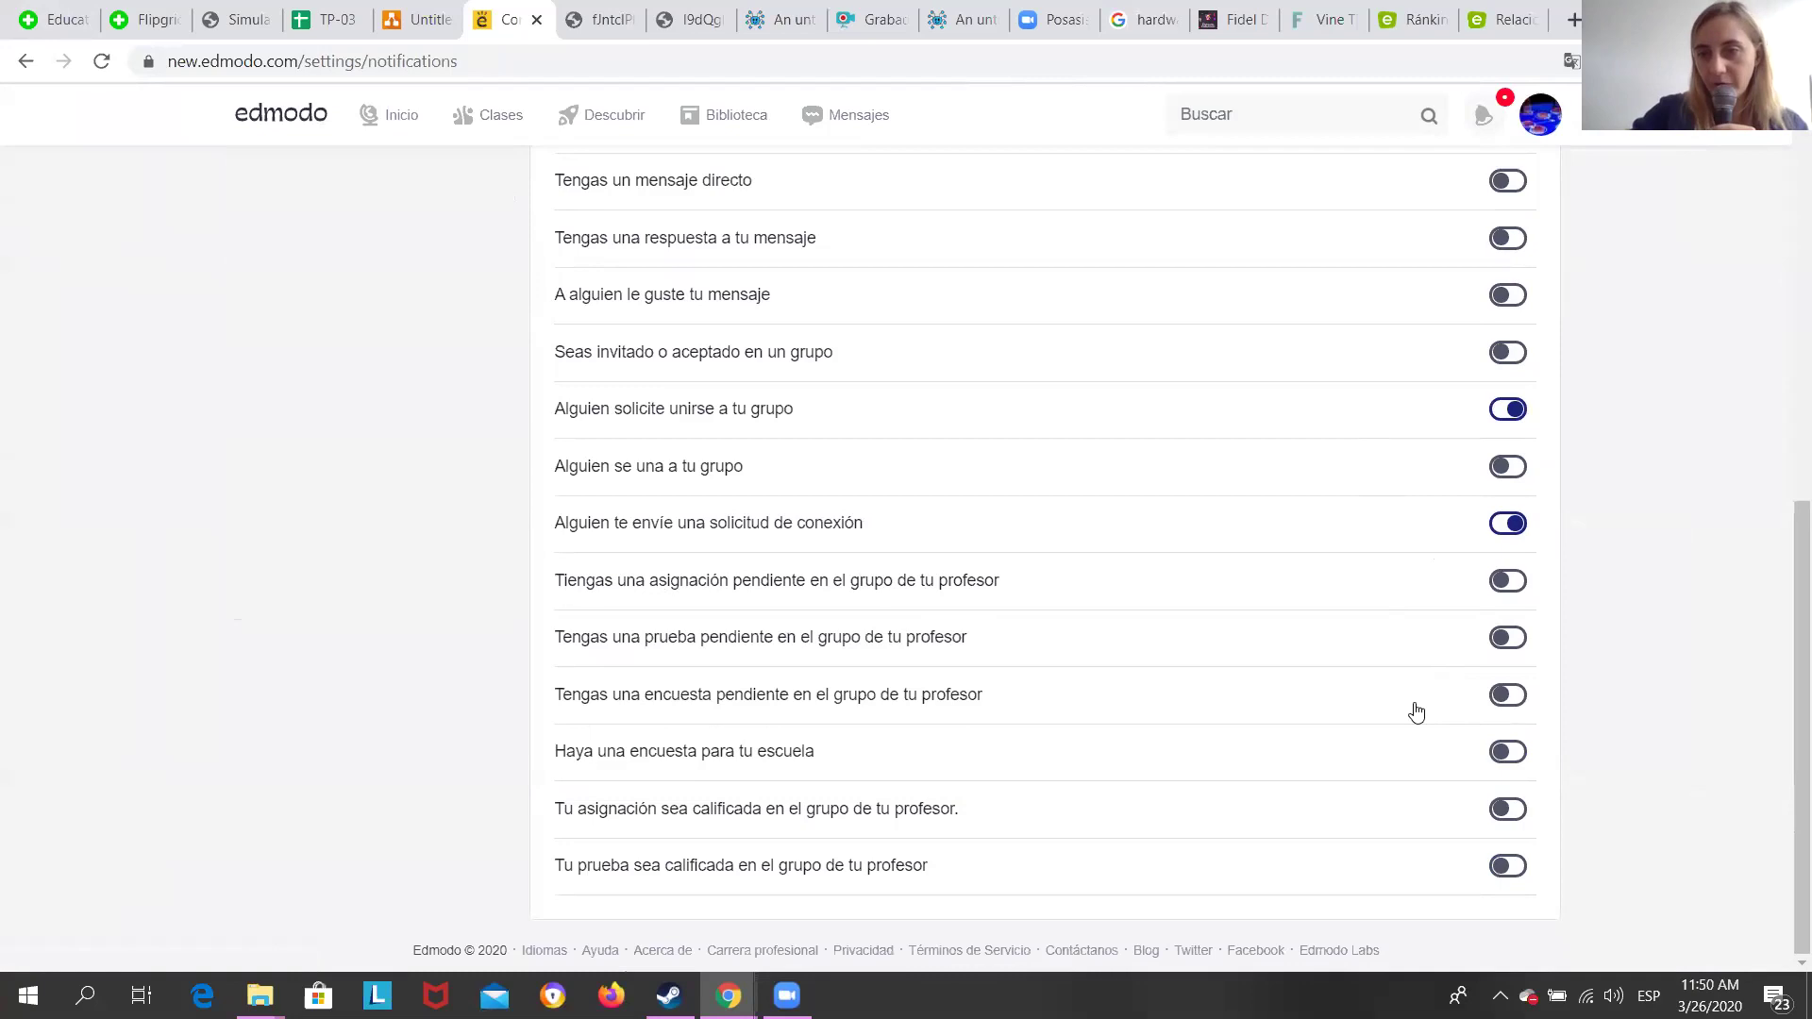
scroll(1335, 620, up, 5)
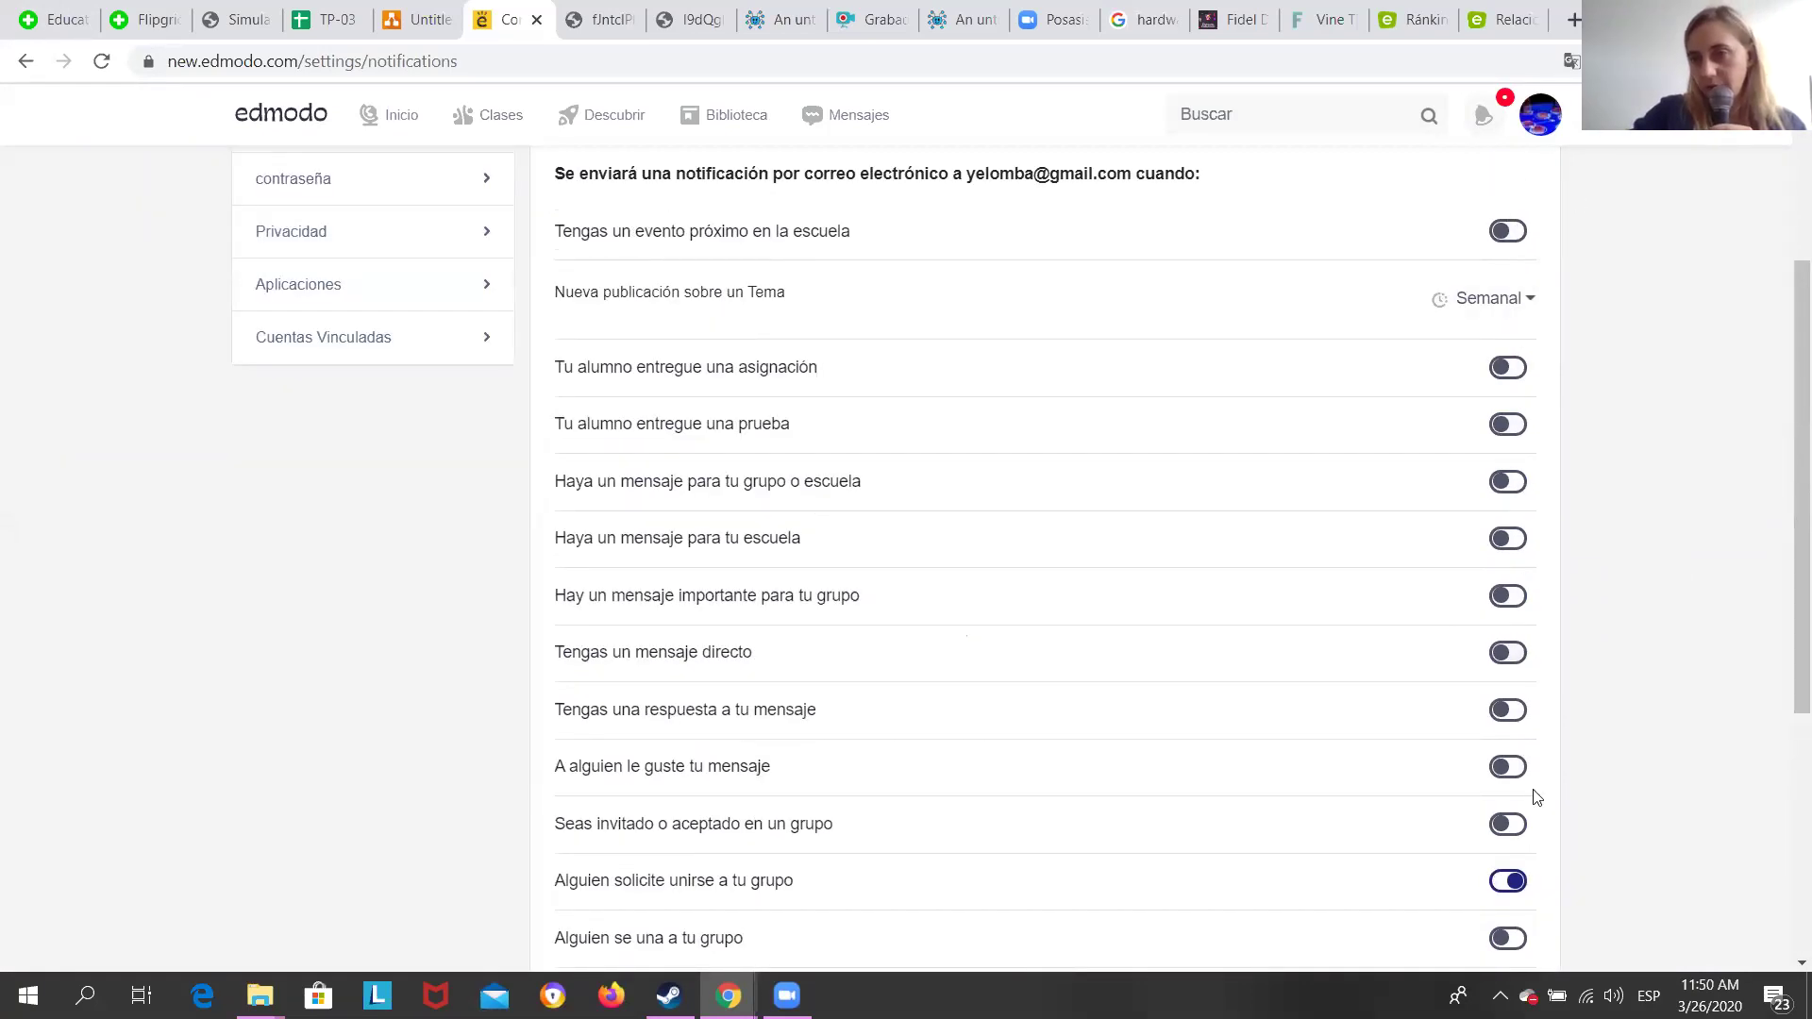
scroll(1562, 781, down, 5)
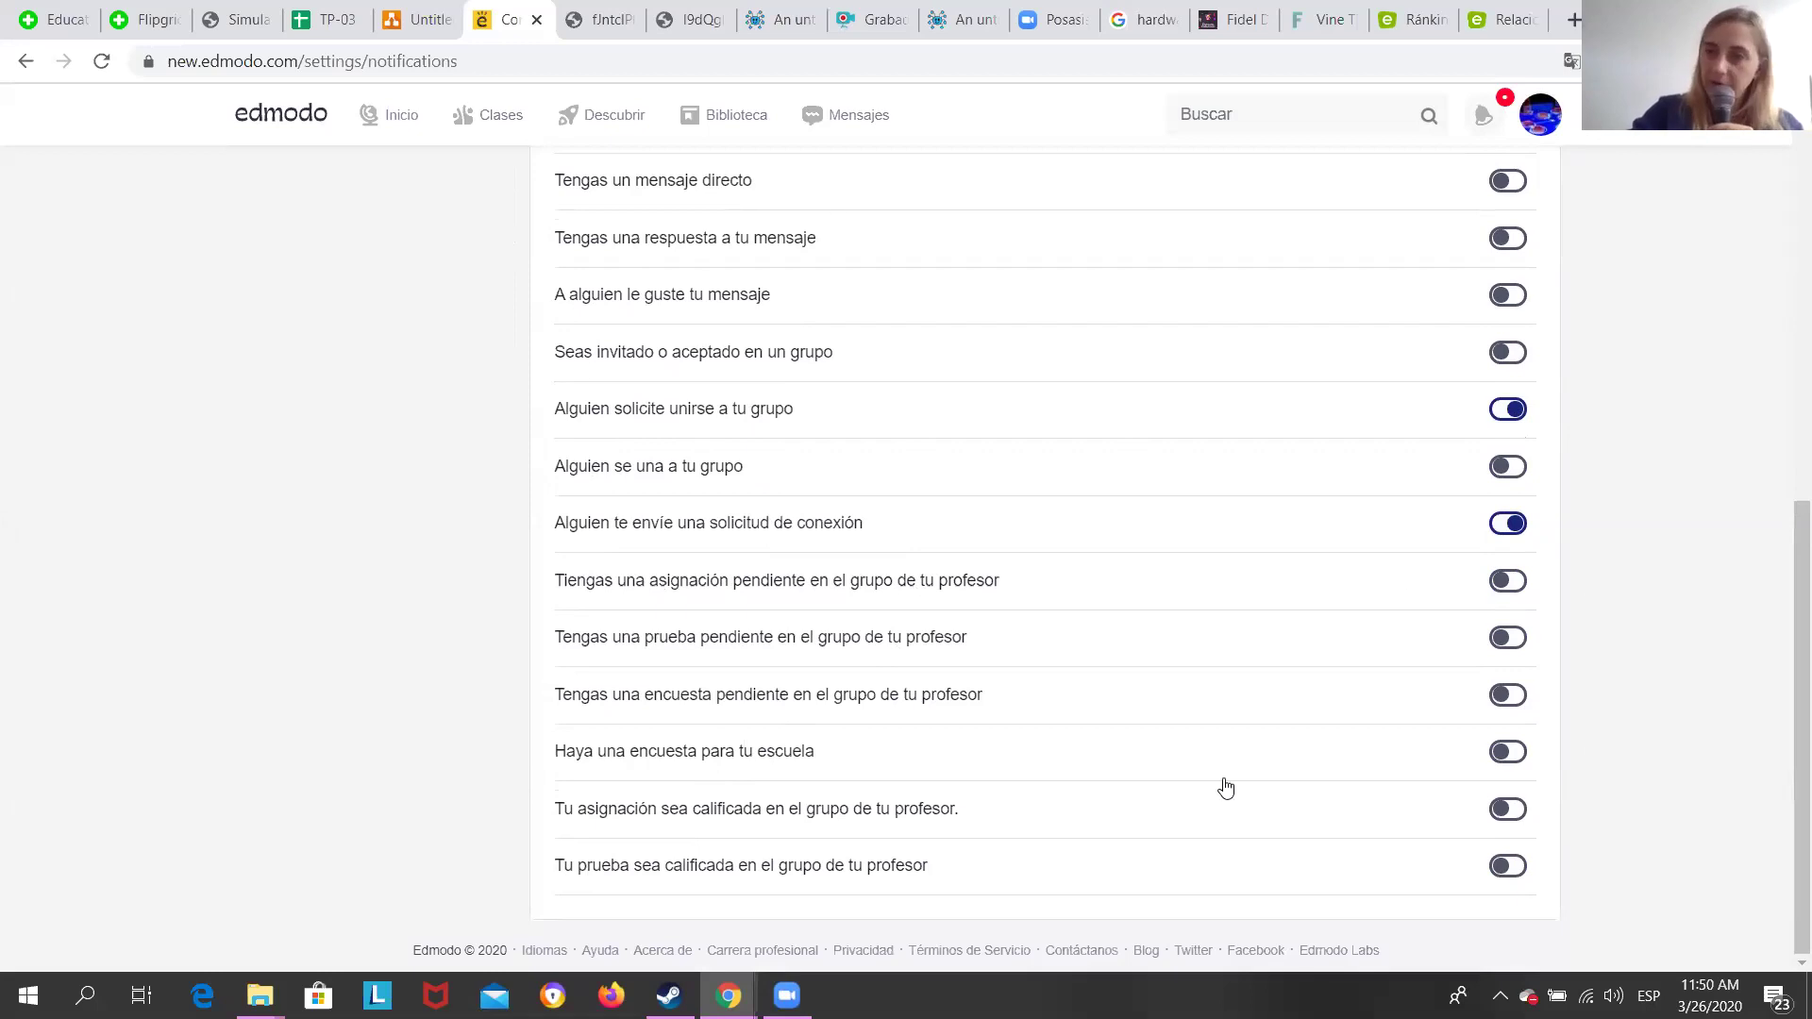
scroll(1137, 498, up, 8)
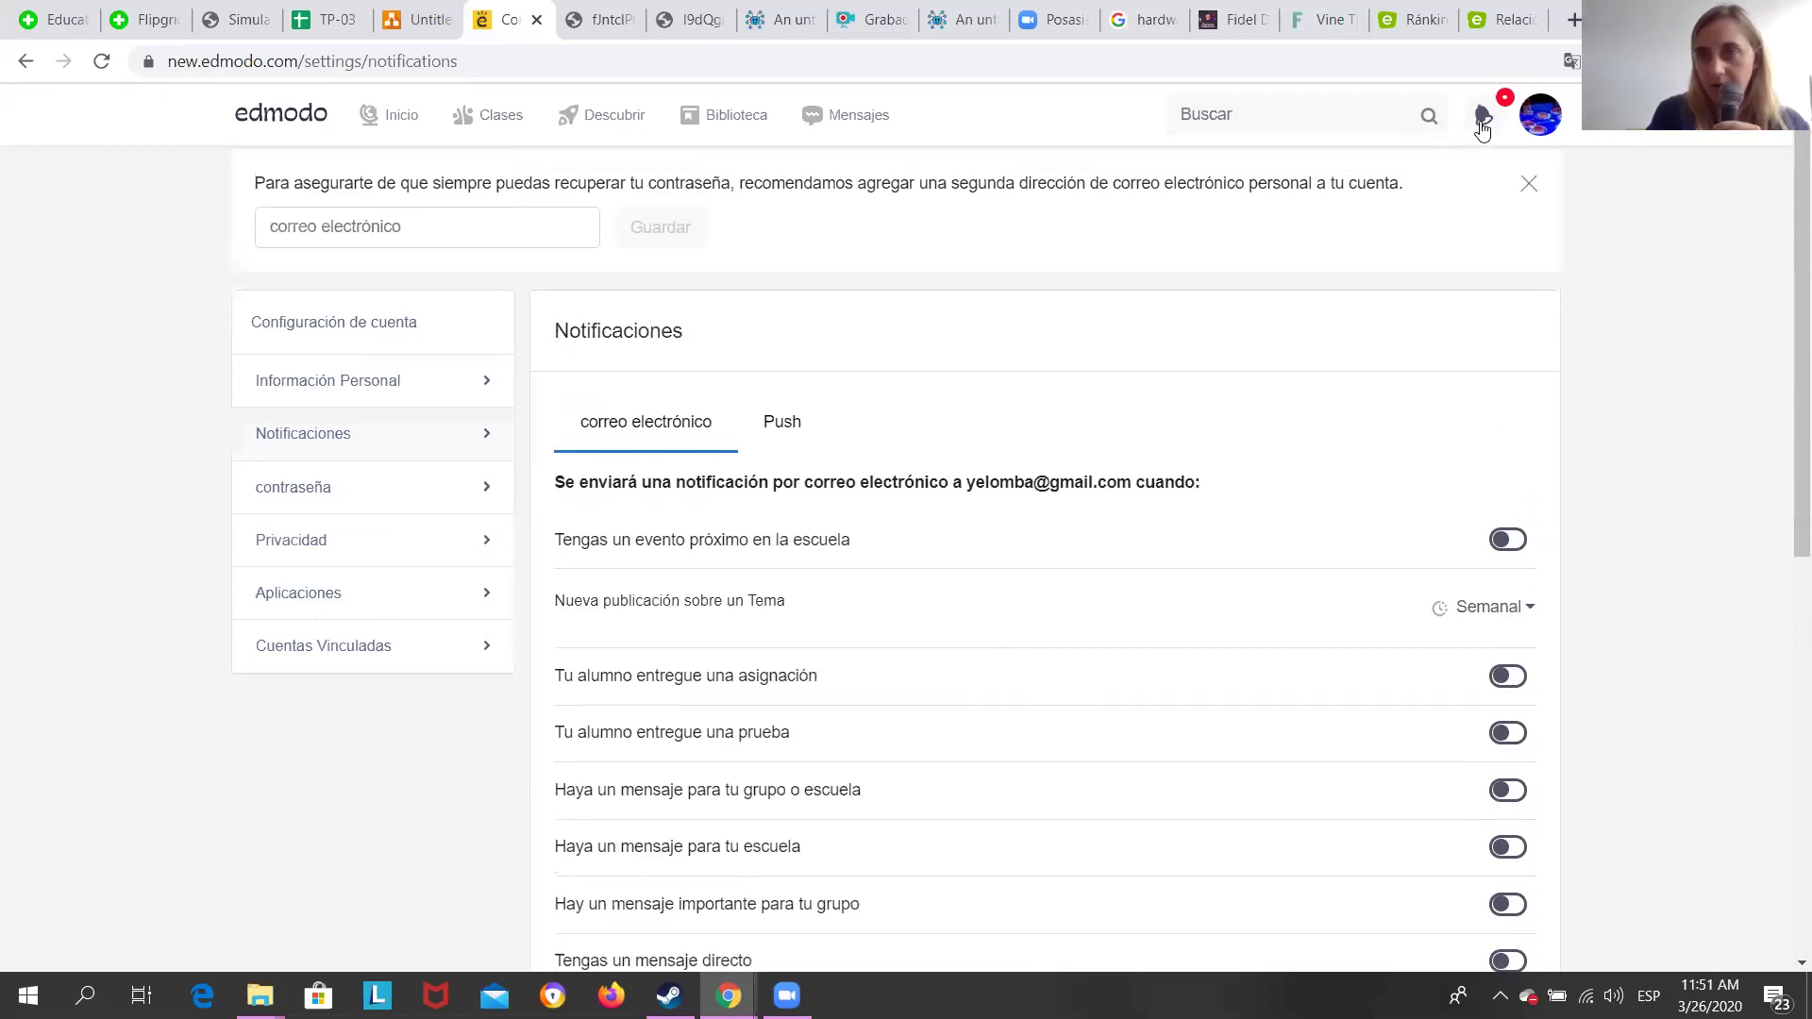
scroll(1481, 129, up, 5)
scroll(1483, 131, up, 3)
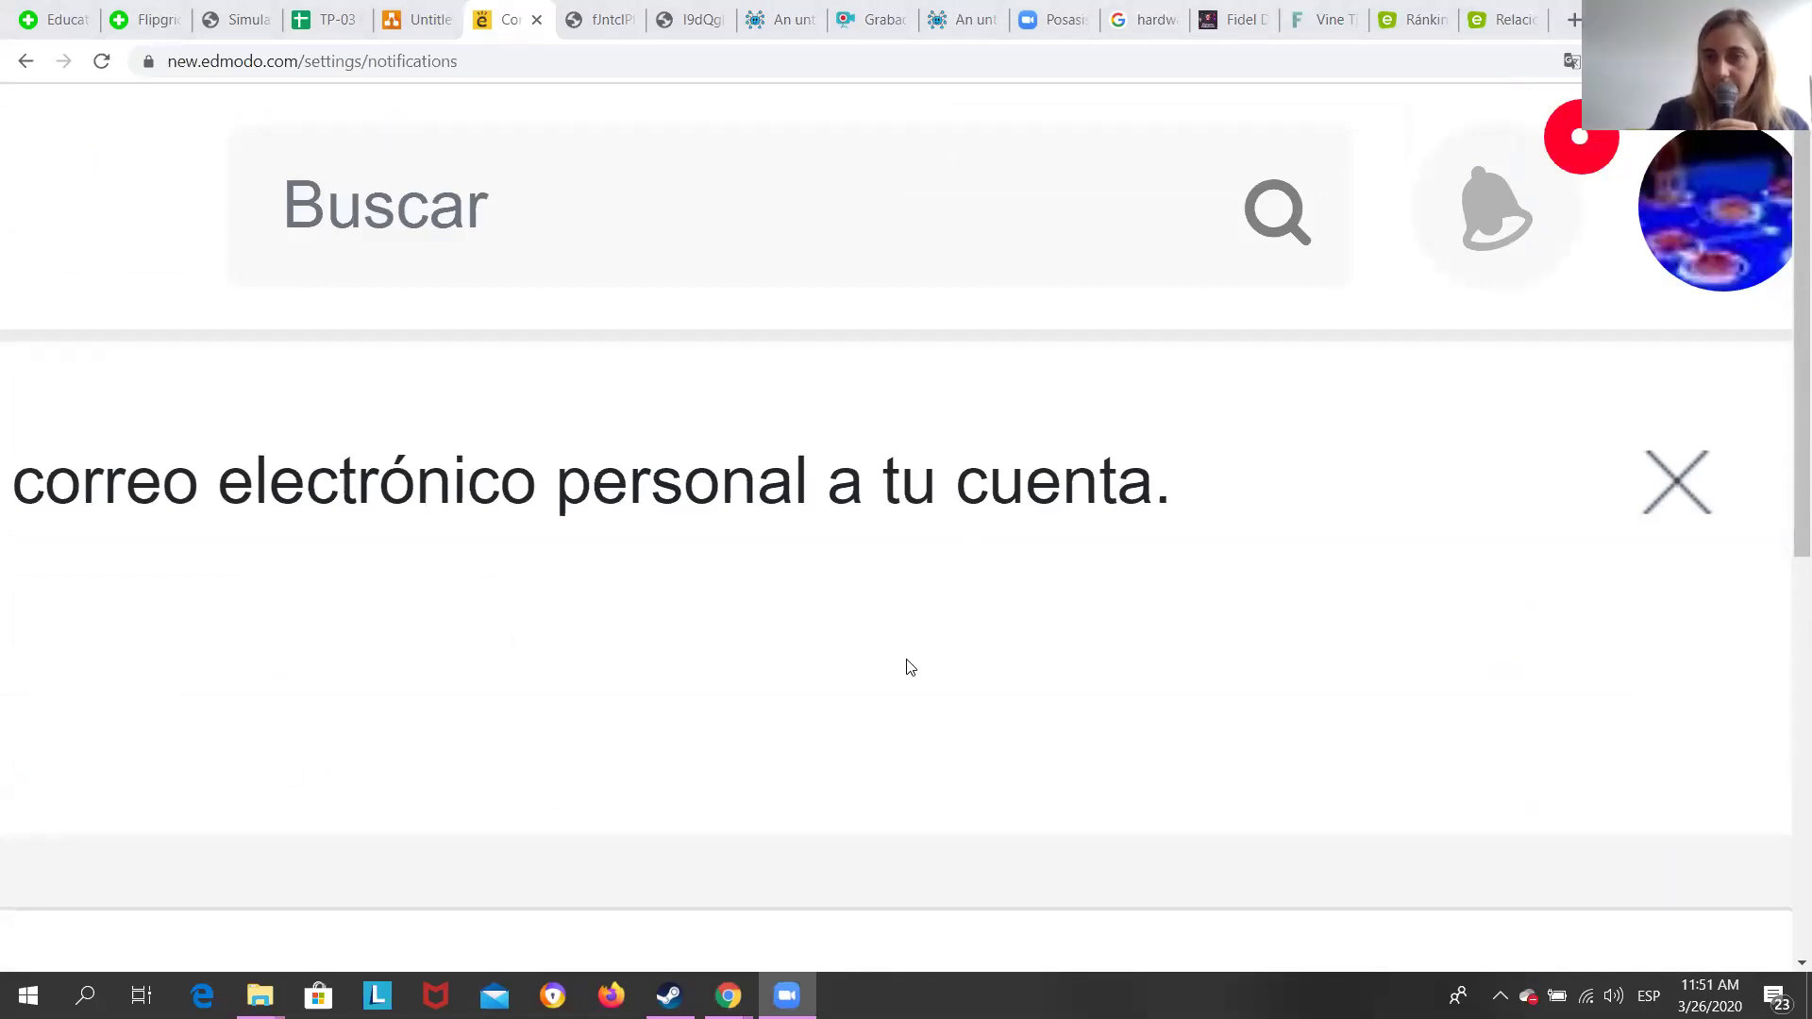
Open the Por Entregar list and look through the assignments and quizzes awaiting review across all classes.
scroll(909, 667, down, 6)
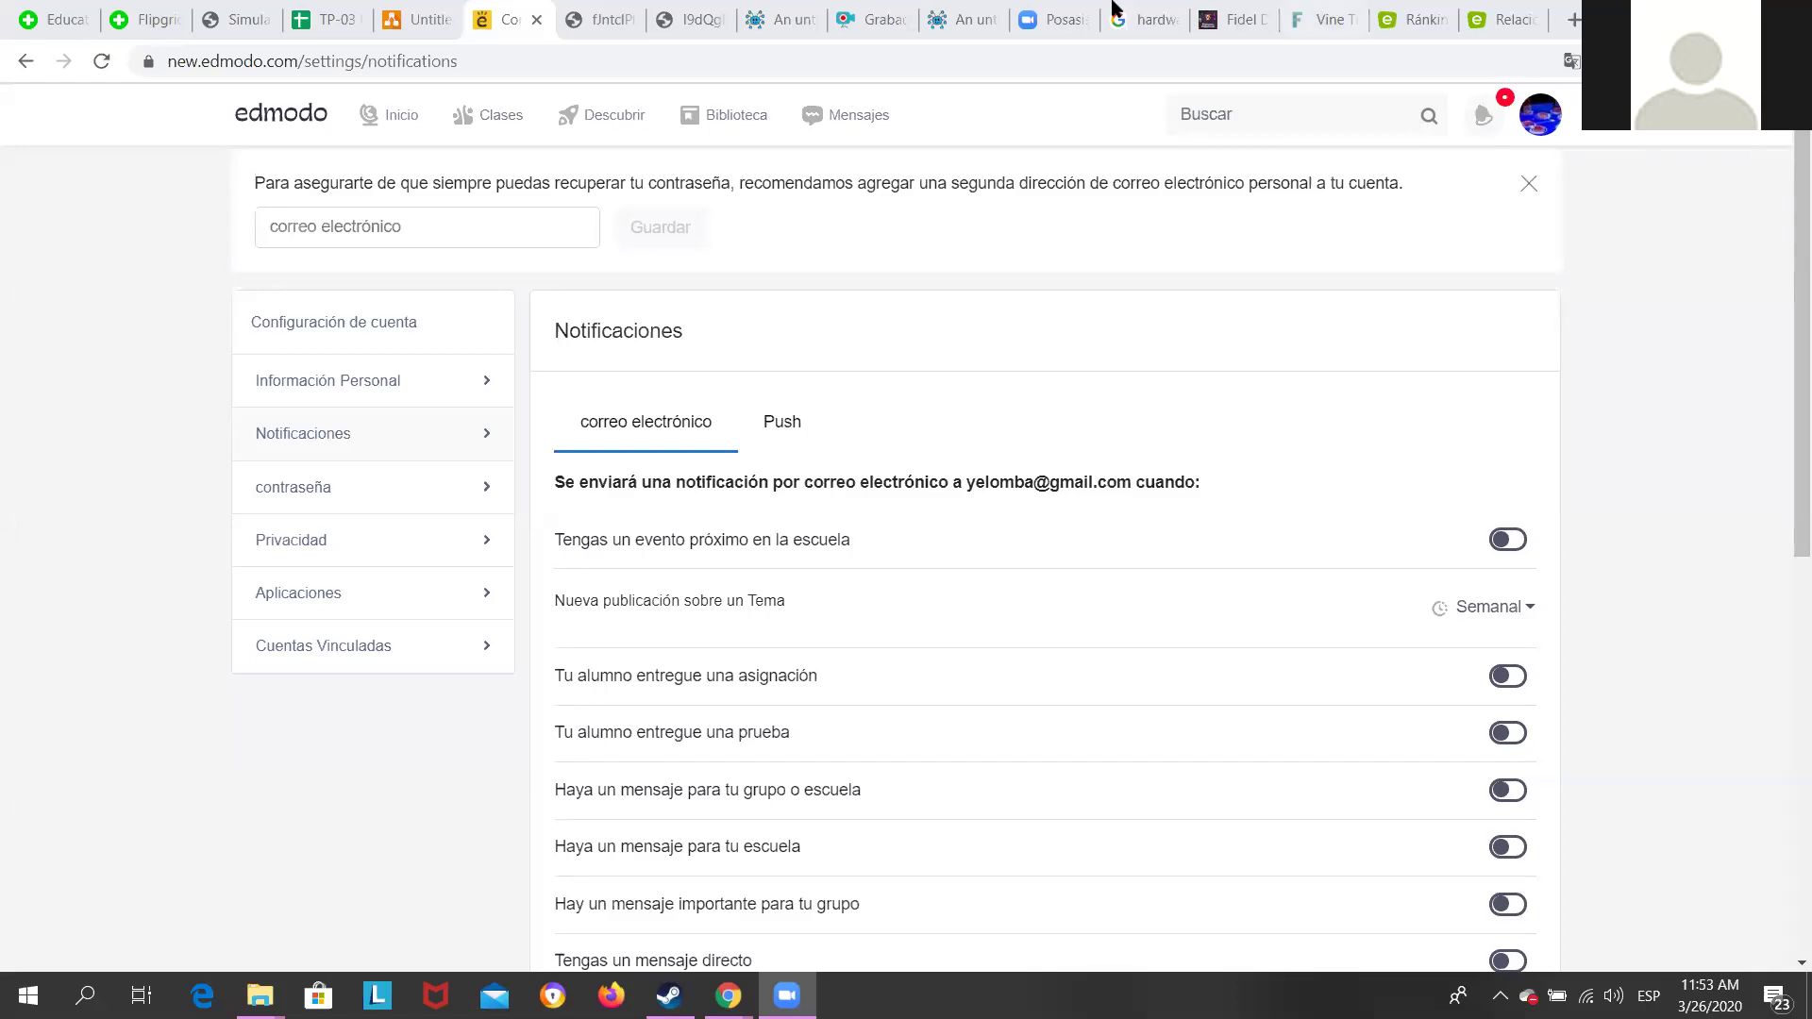
mouse_move(486, 132)
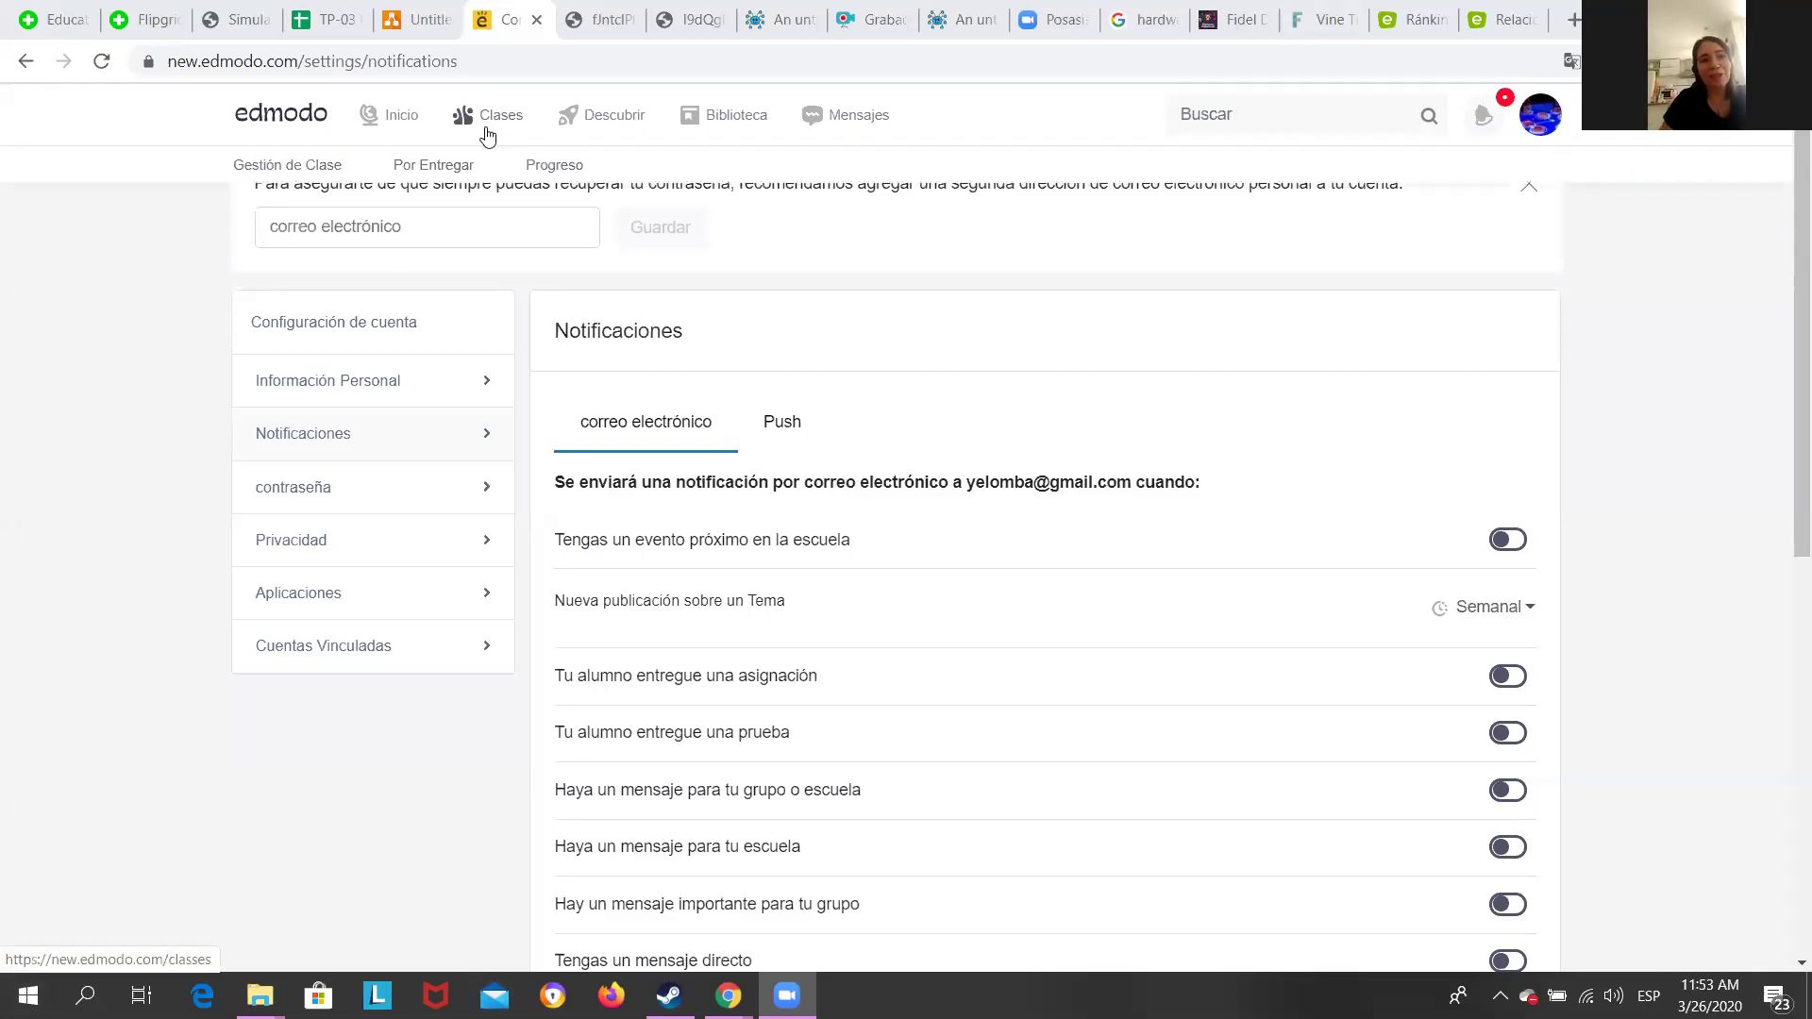
click(460, 164)
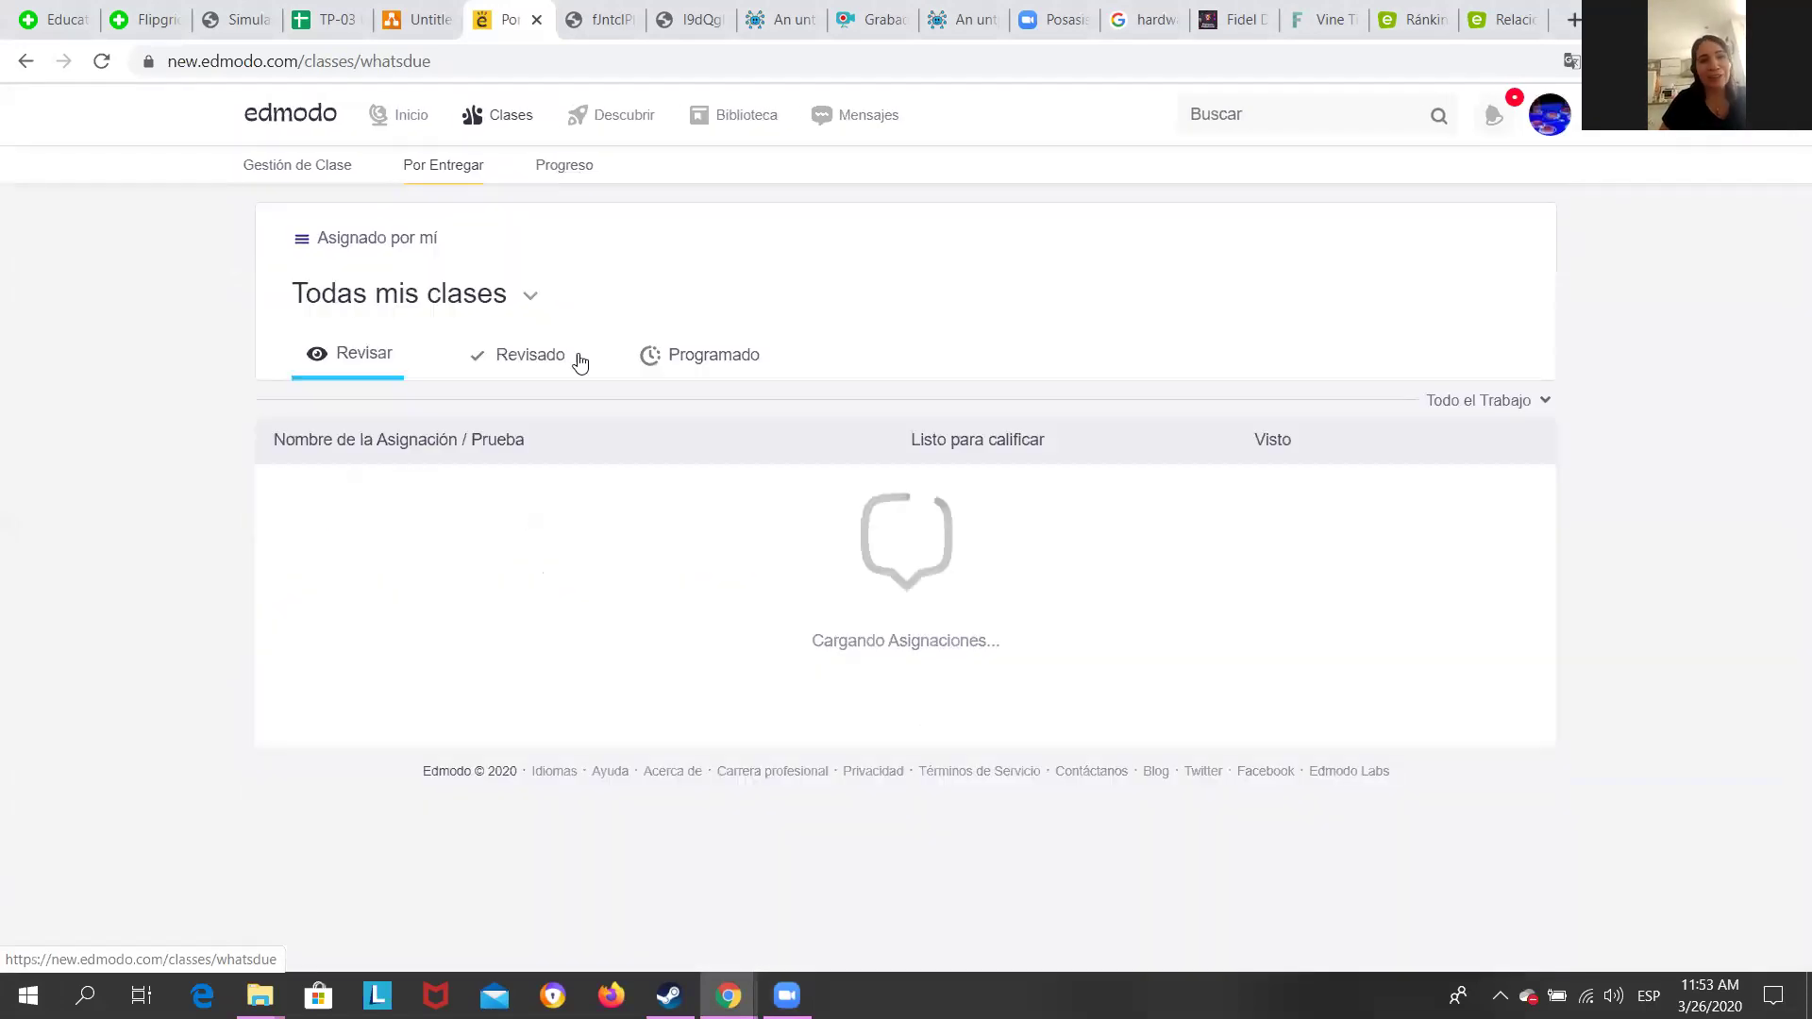
scroll(450, 679, down, 7)
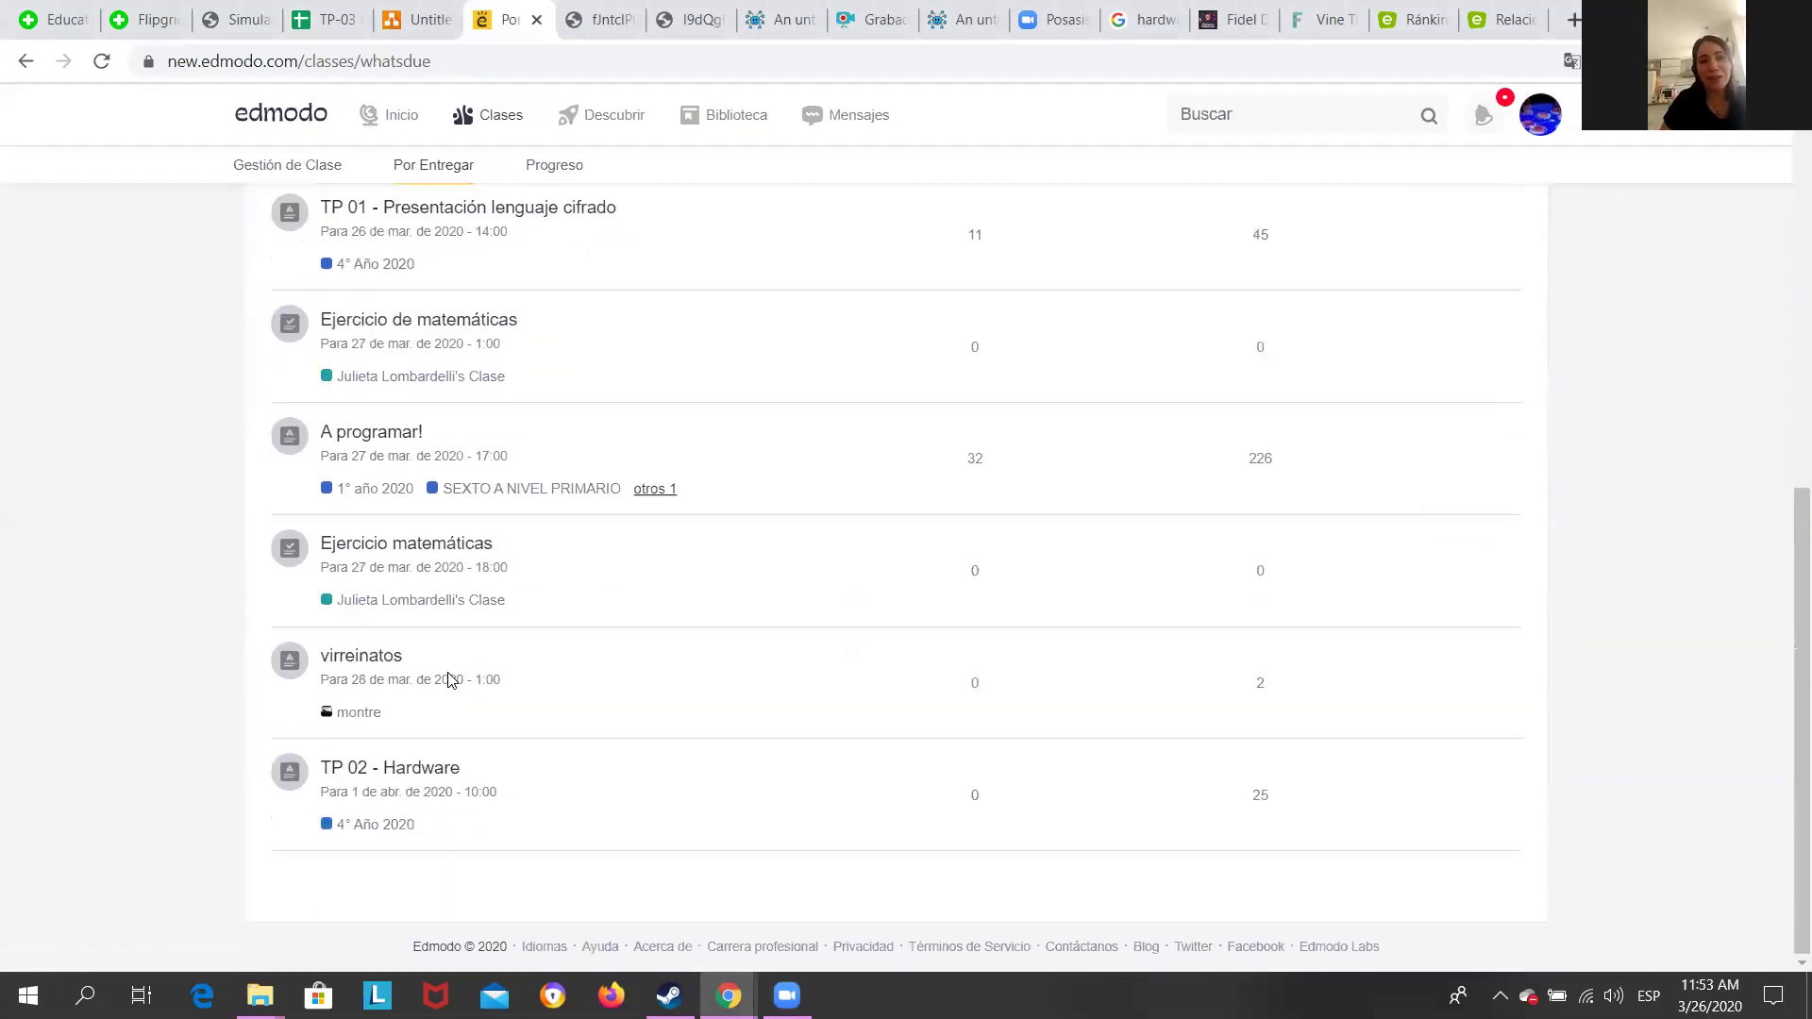
scroll(450, 680, up, 1)
scroll(451, 679, down, 1)
scroll(450, 679, up, 7)
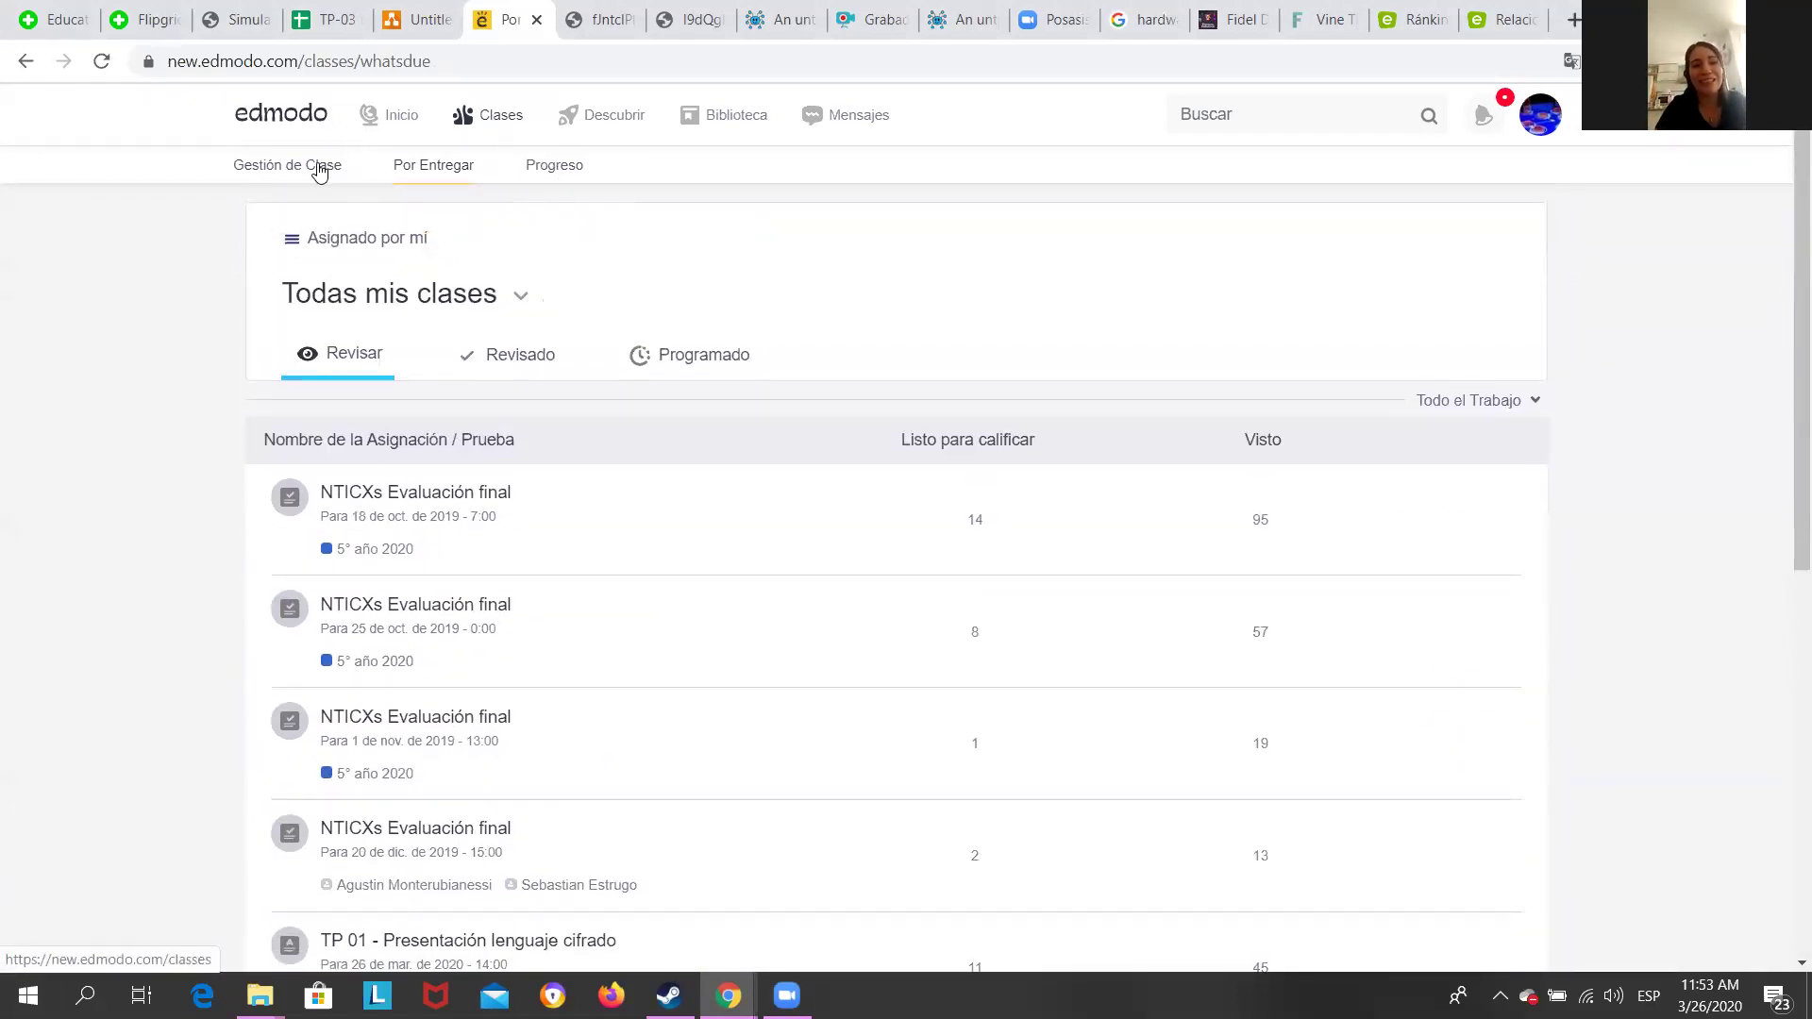
Open the 4° Año 2020 class and bring up the student submissions for its upcoming TP 01 - Presentación lenguaje cifrado assignment.
click(319, 167)
click(430, 630)
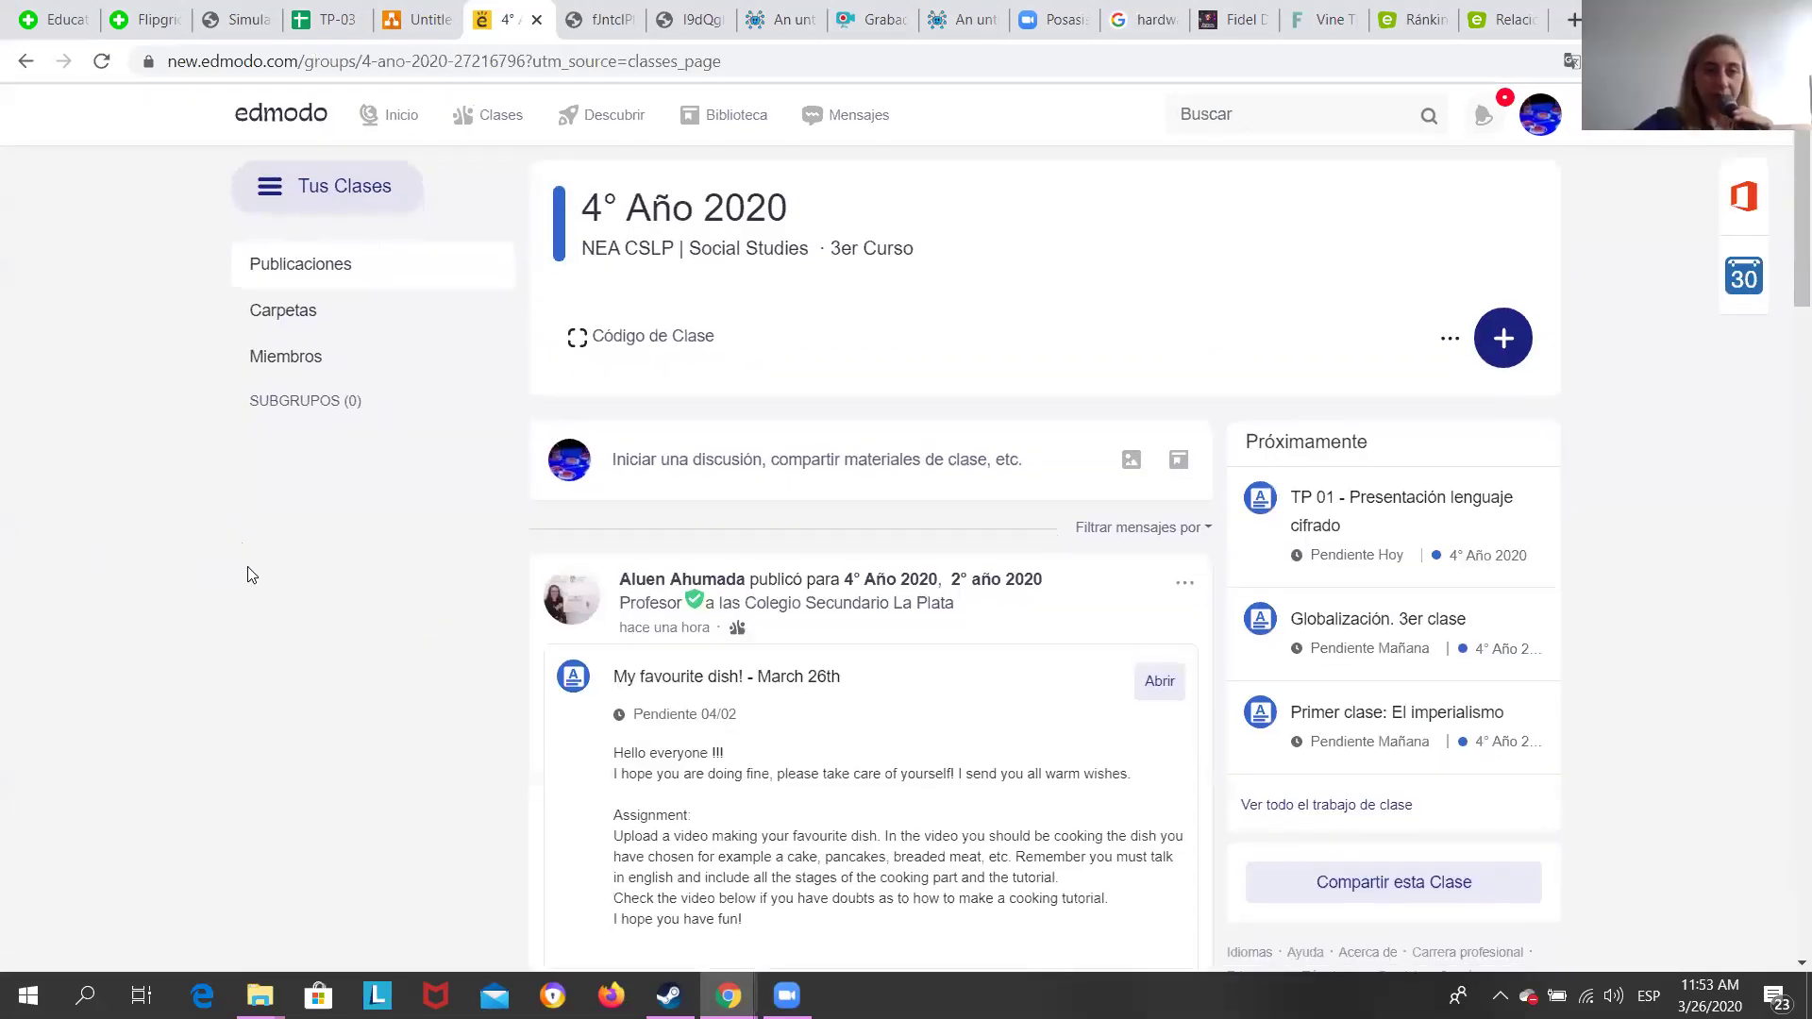
scroll(247, 566, down, 3)
scroll(388, 634, up, 2)
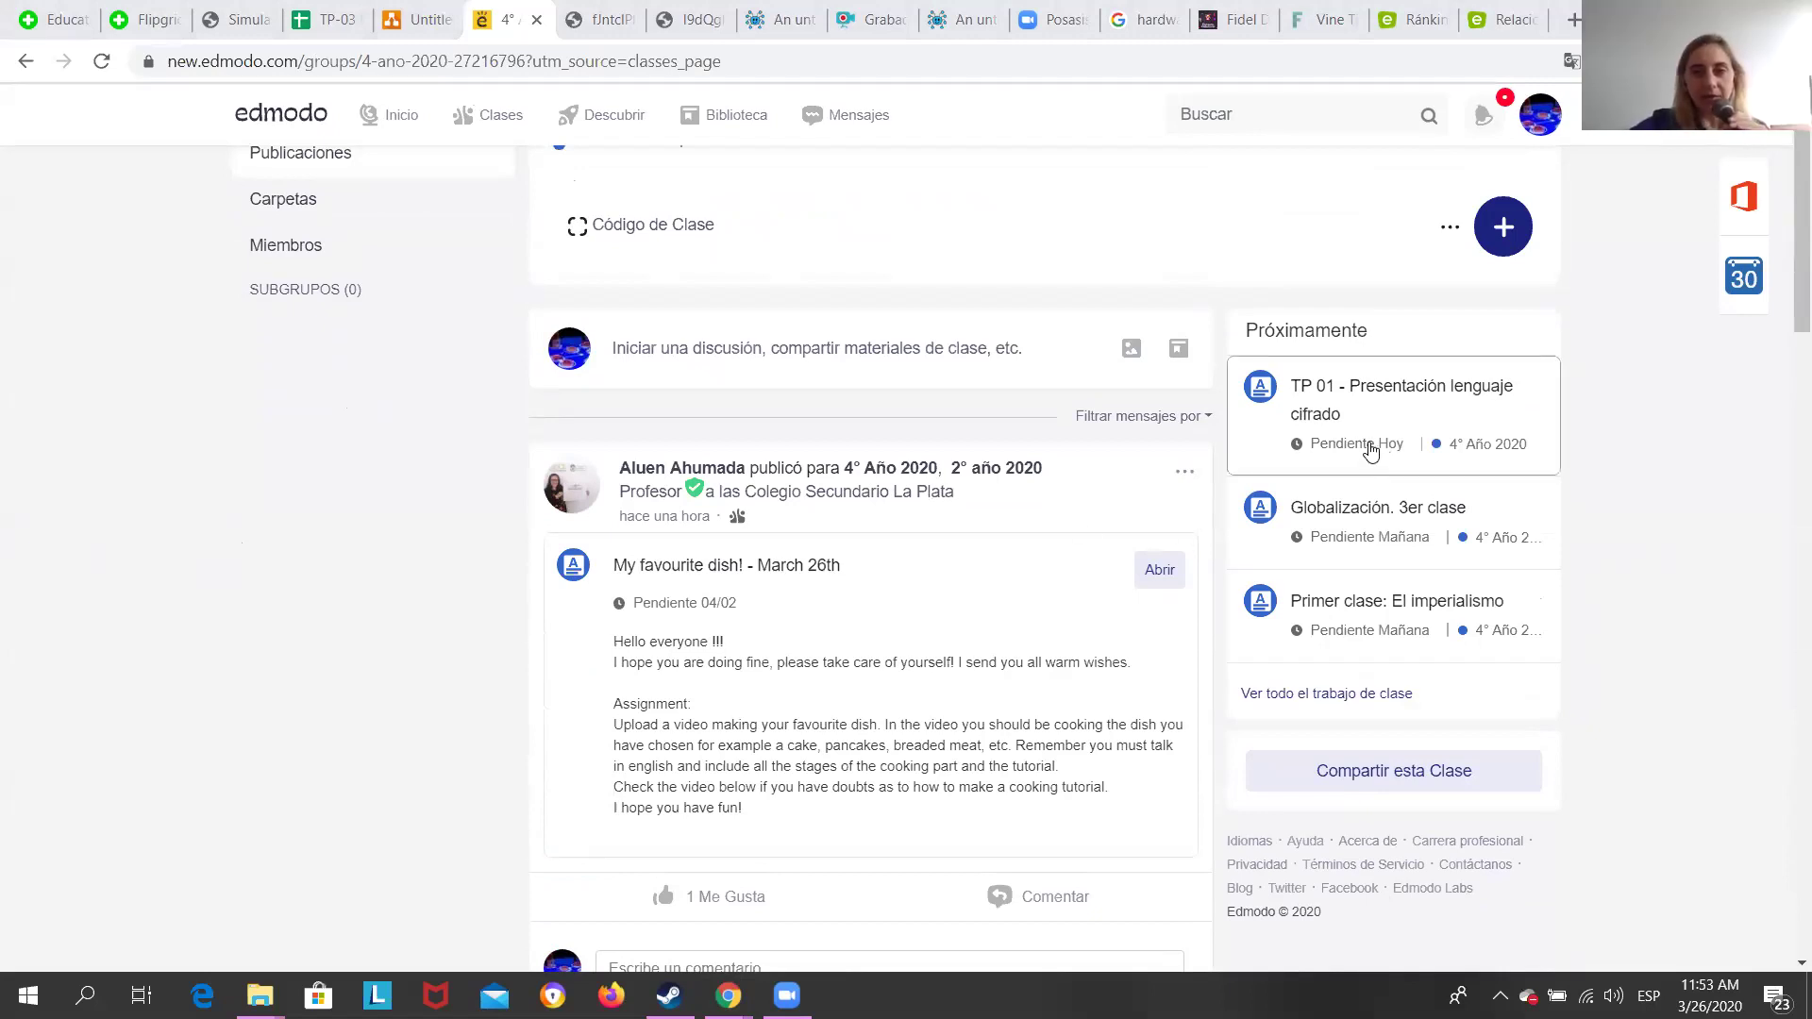
click(1353, 417)
scroll(987, 397, down, 2)
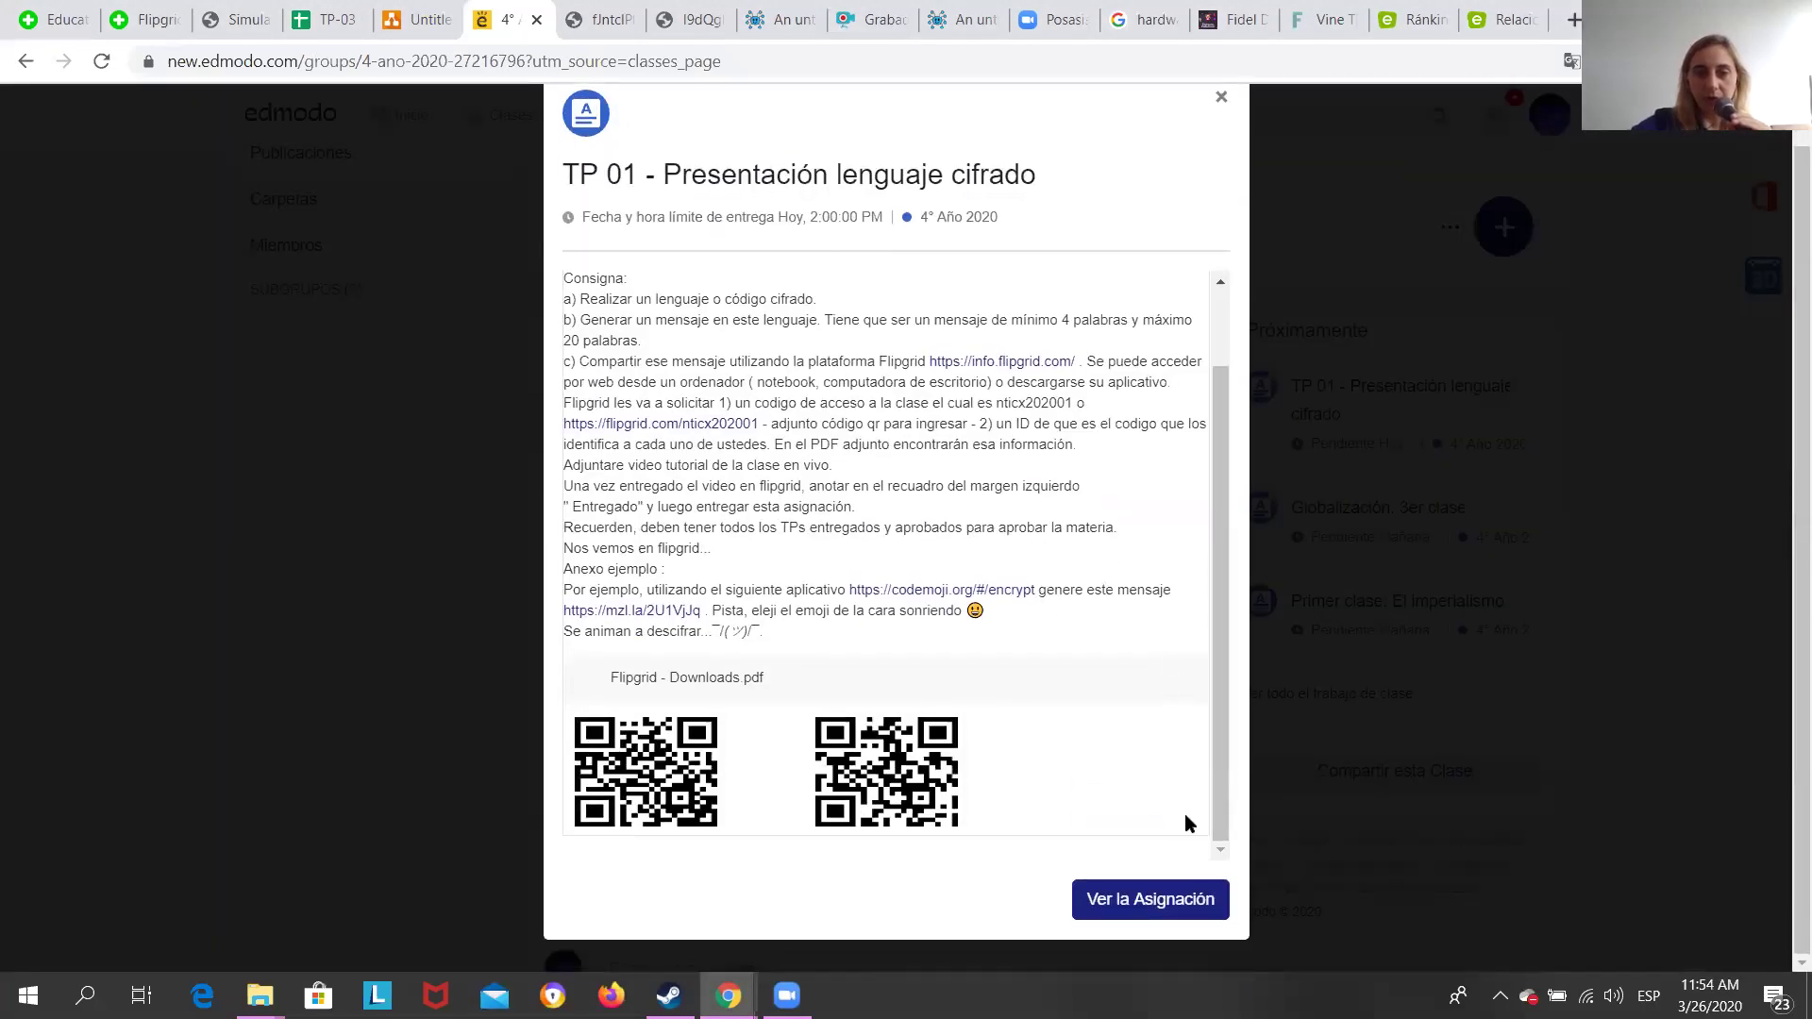
click(1129, 901)
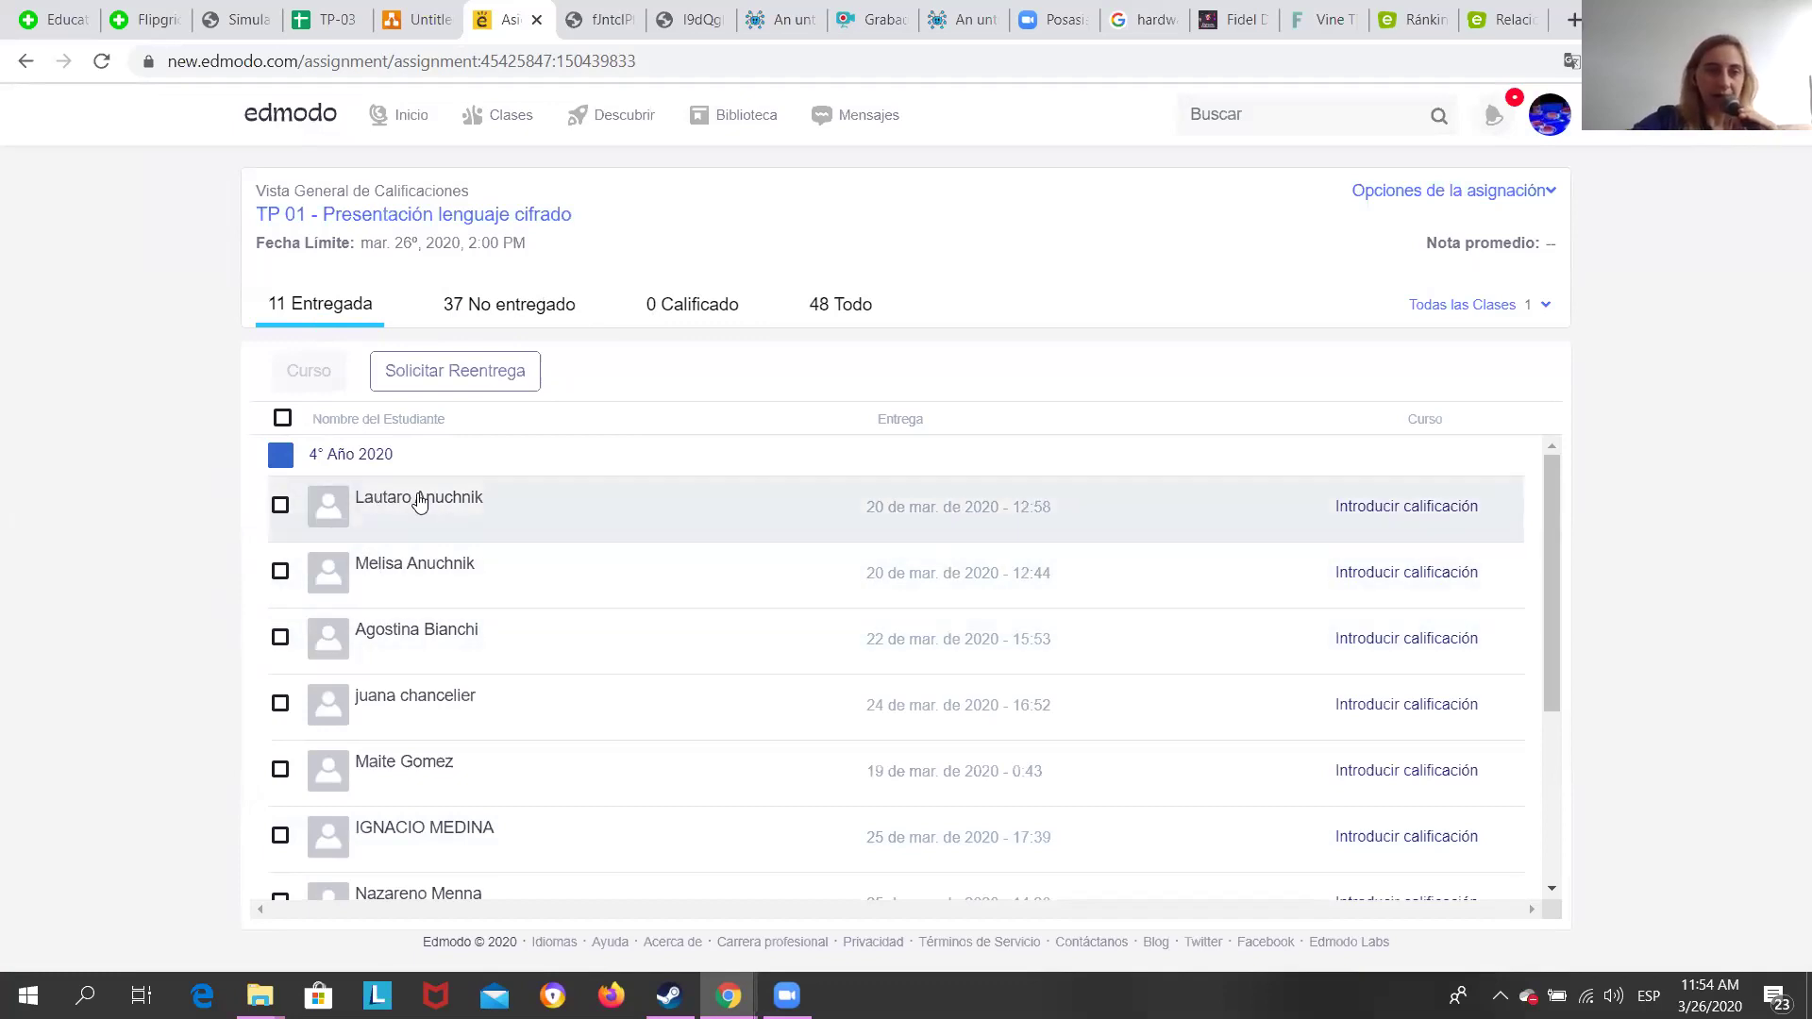
Show where a grade is entered in the first student's row, and view that student's submission before returning to the list.
click(1436, 516)
click(1283, 502)
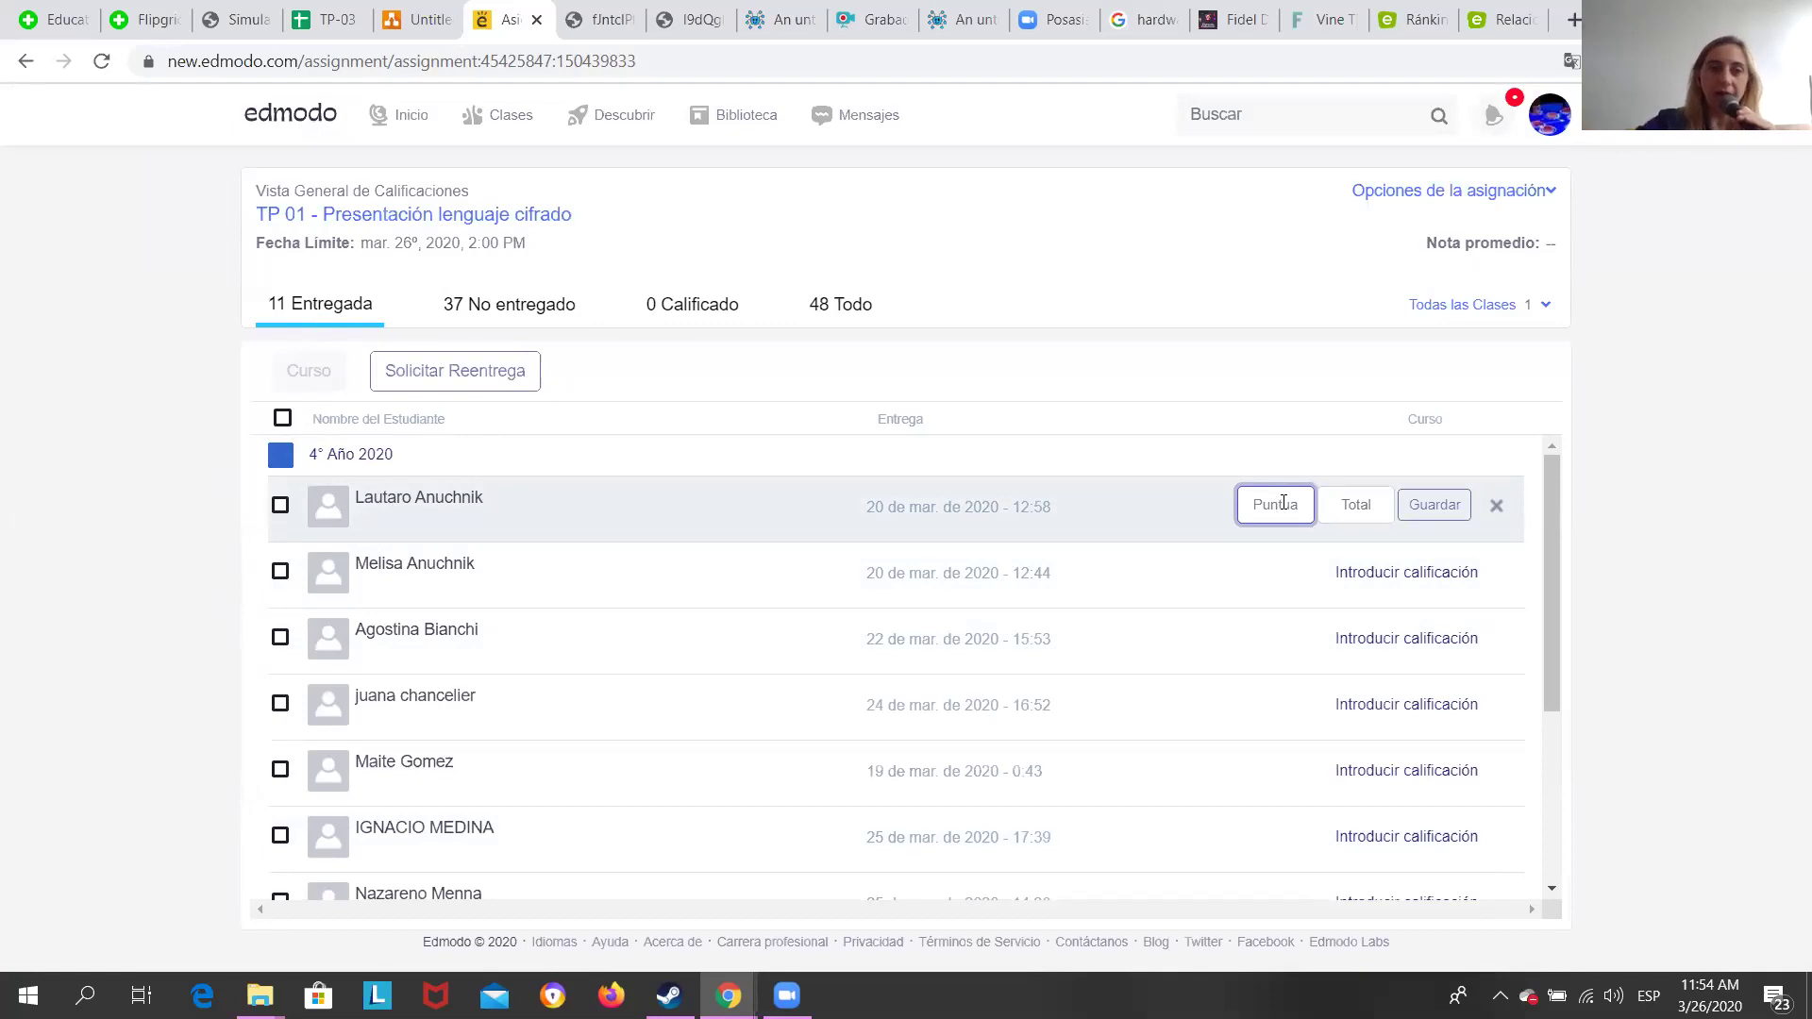
click(448, 515)
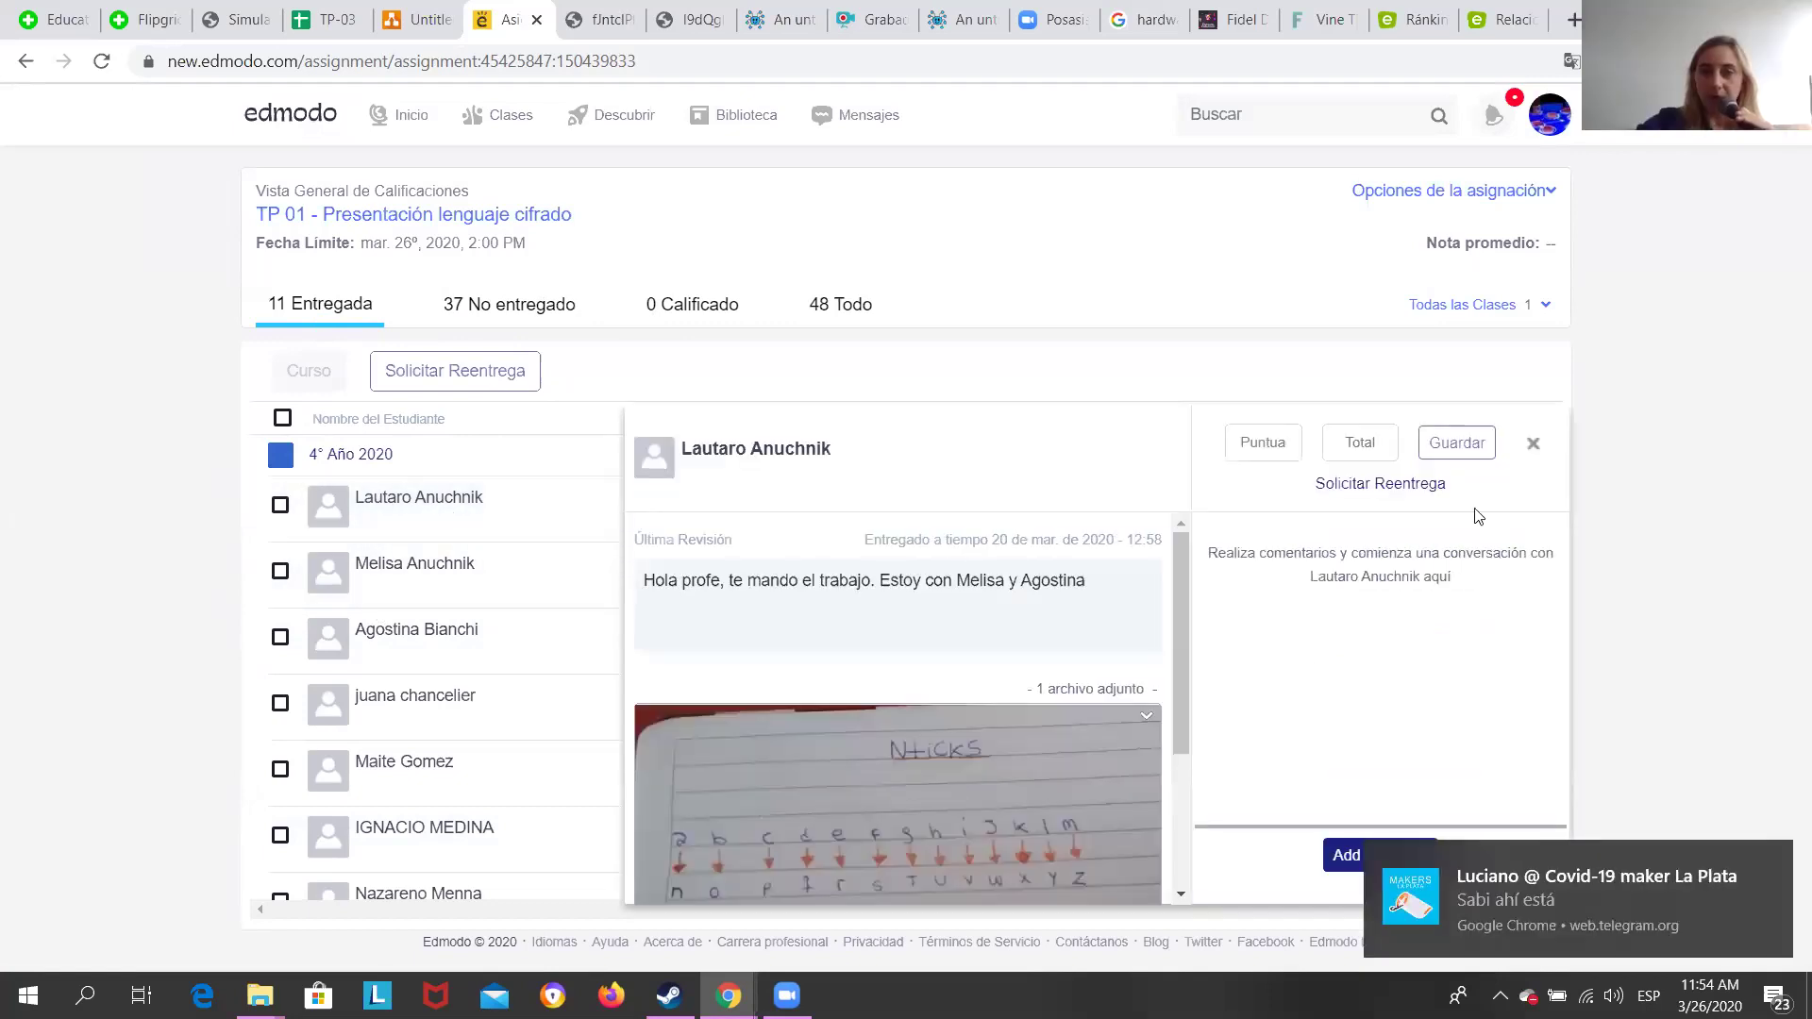
click(1533, 444)
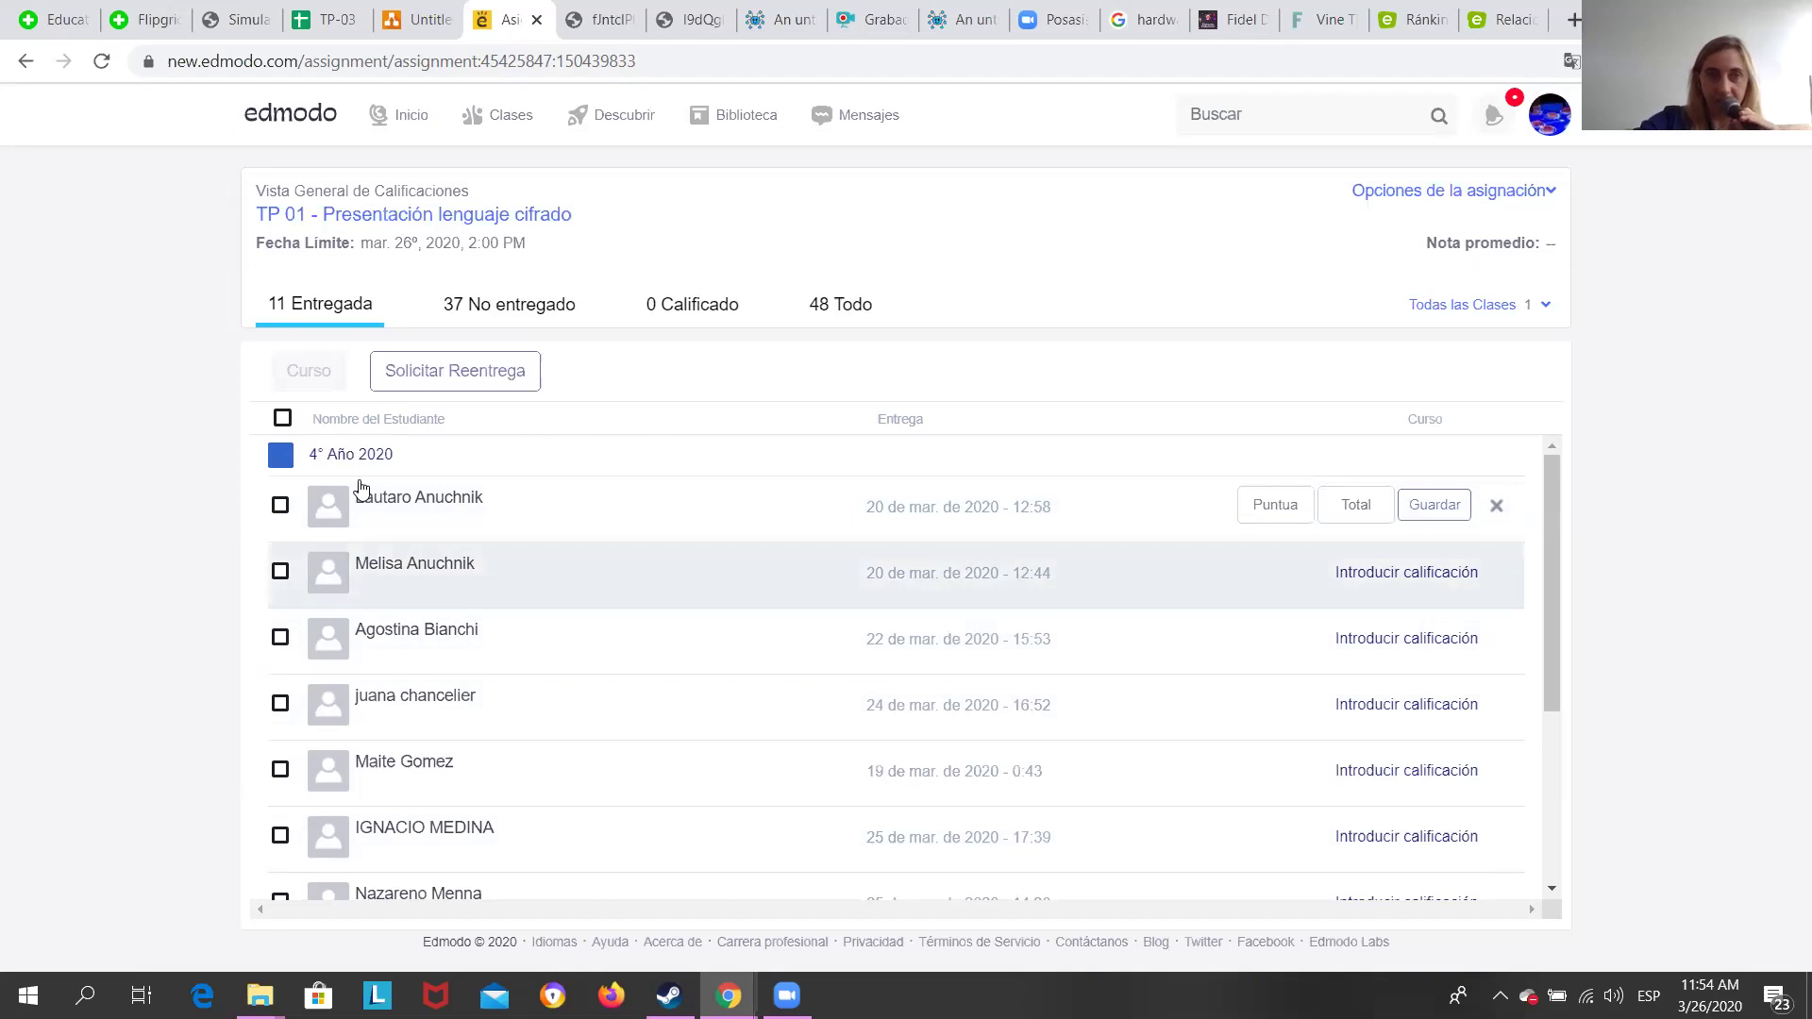
Open the first student's submission and review its message and attached photo.
click(421, 513)
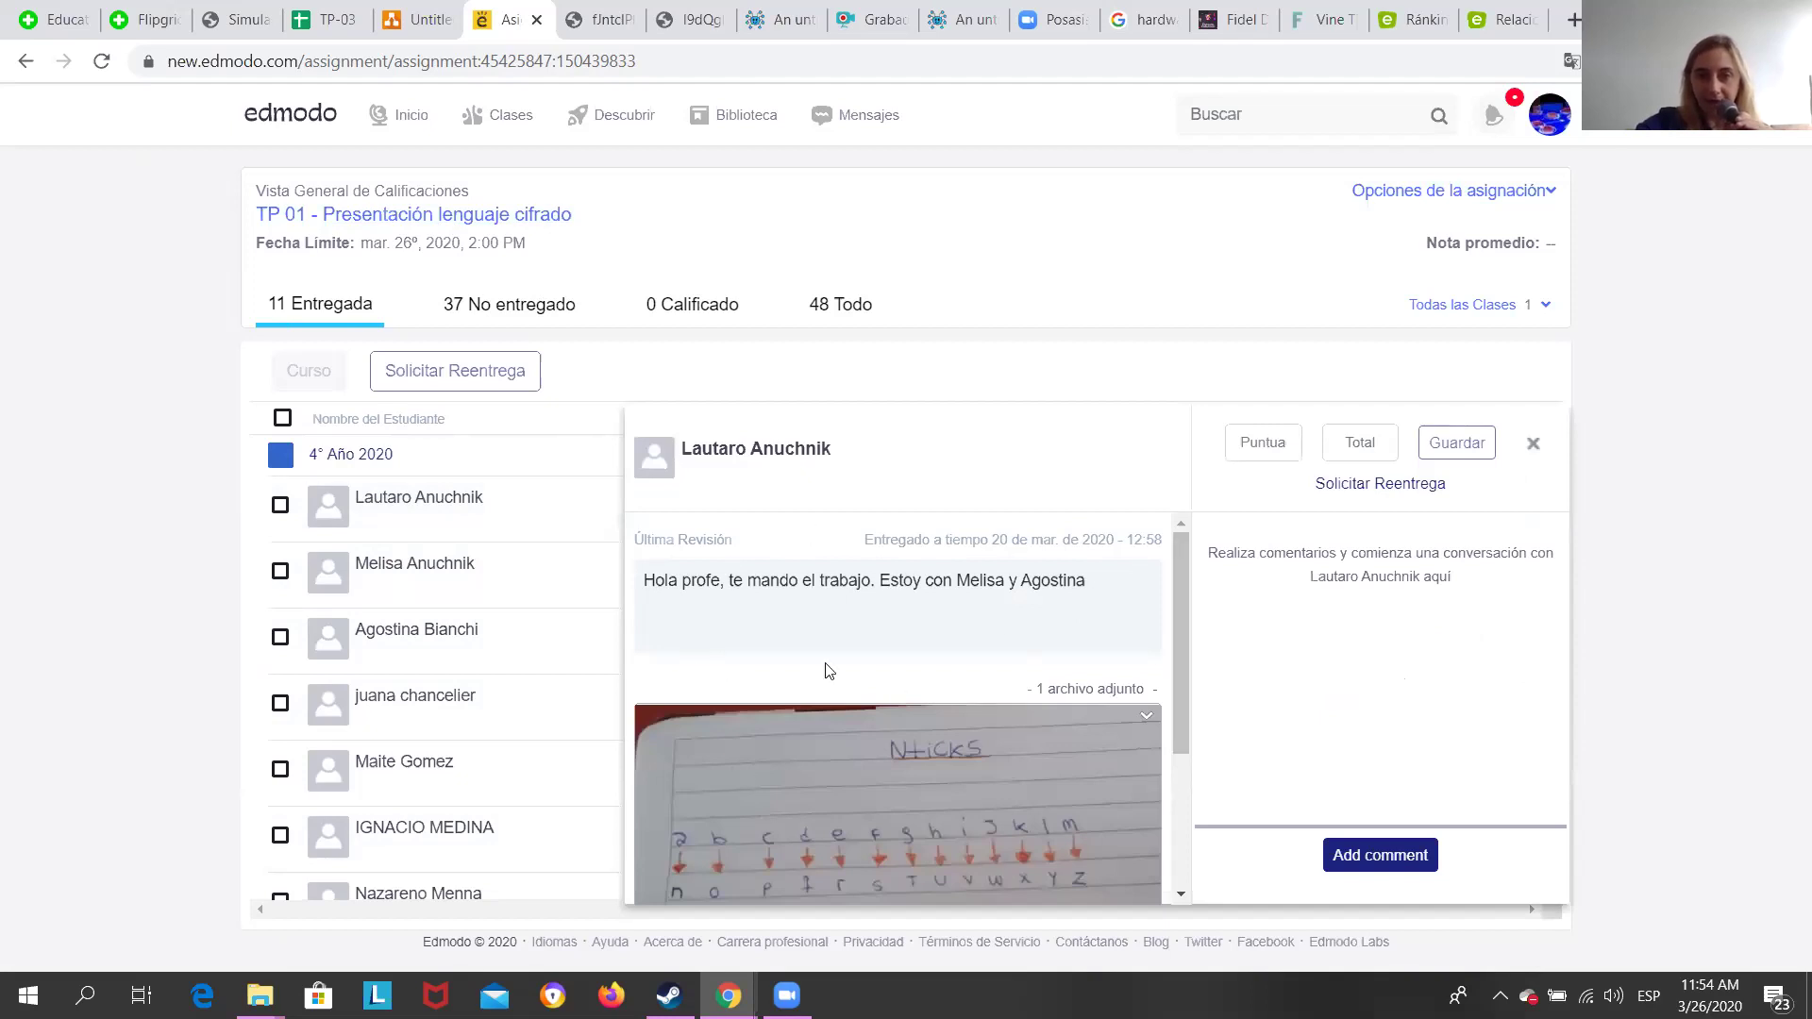
scroll(897, 783, down, 3)
scroll(909, 774, up, 3)
scroll(908, 772, down, 3)
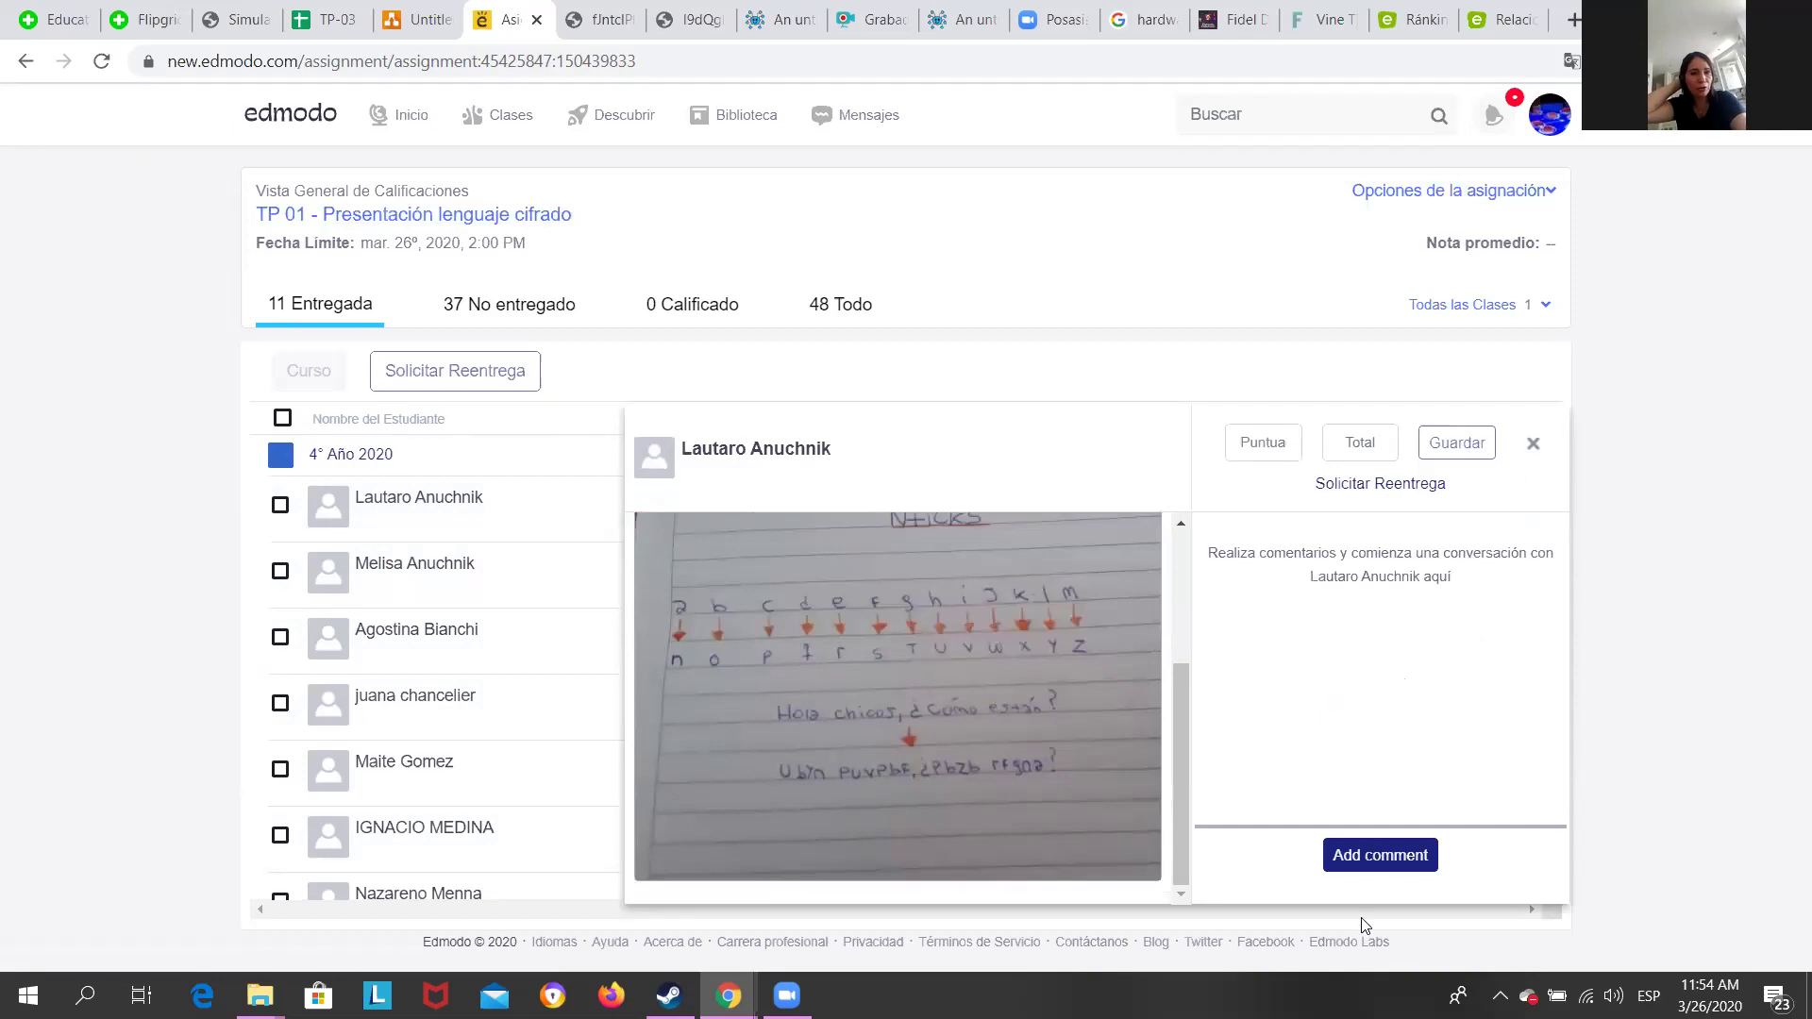
Start a comment on the first student's submission reading "muy buen trabajo".
click(1360, 864)
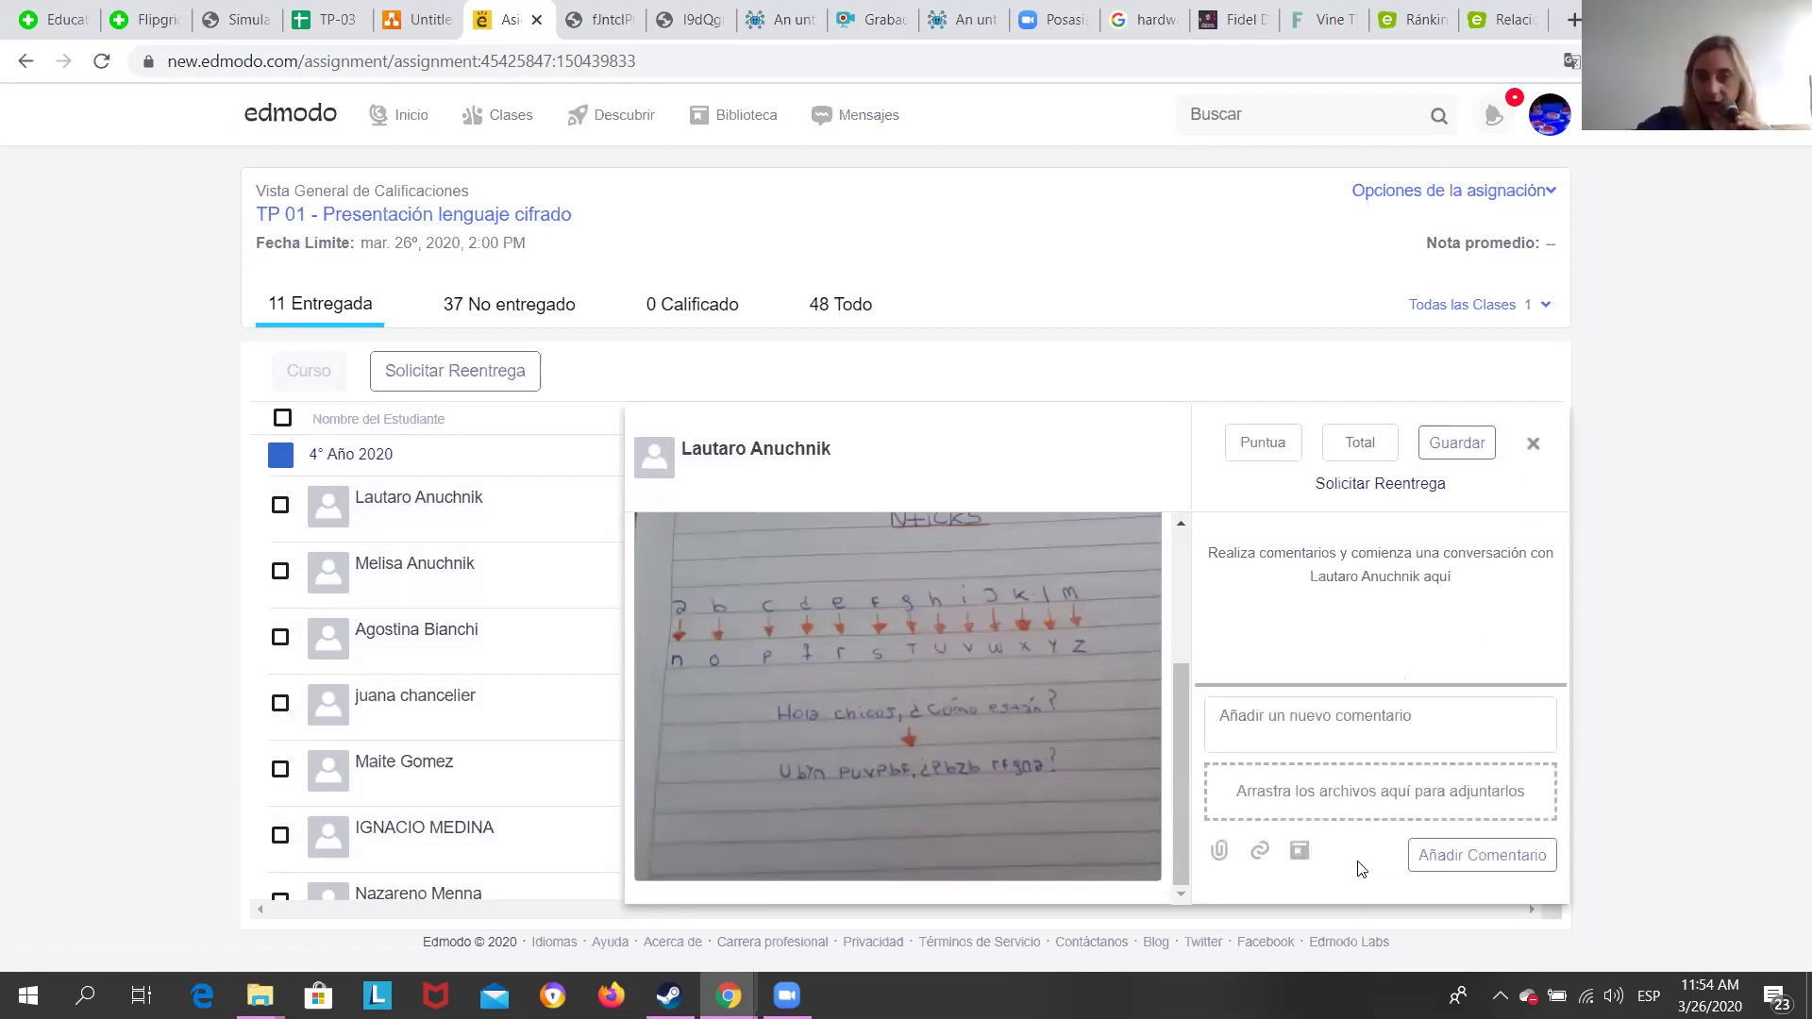
click(1291, 728)
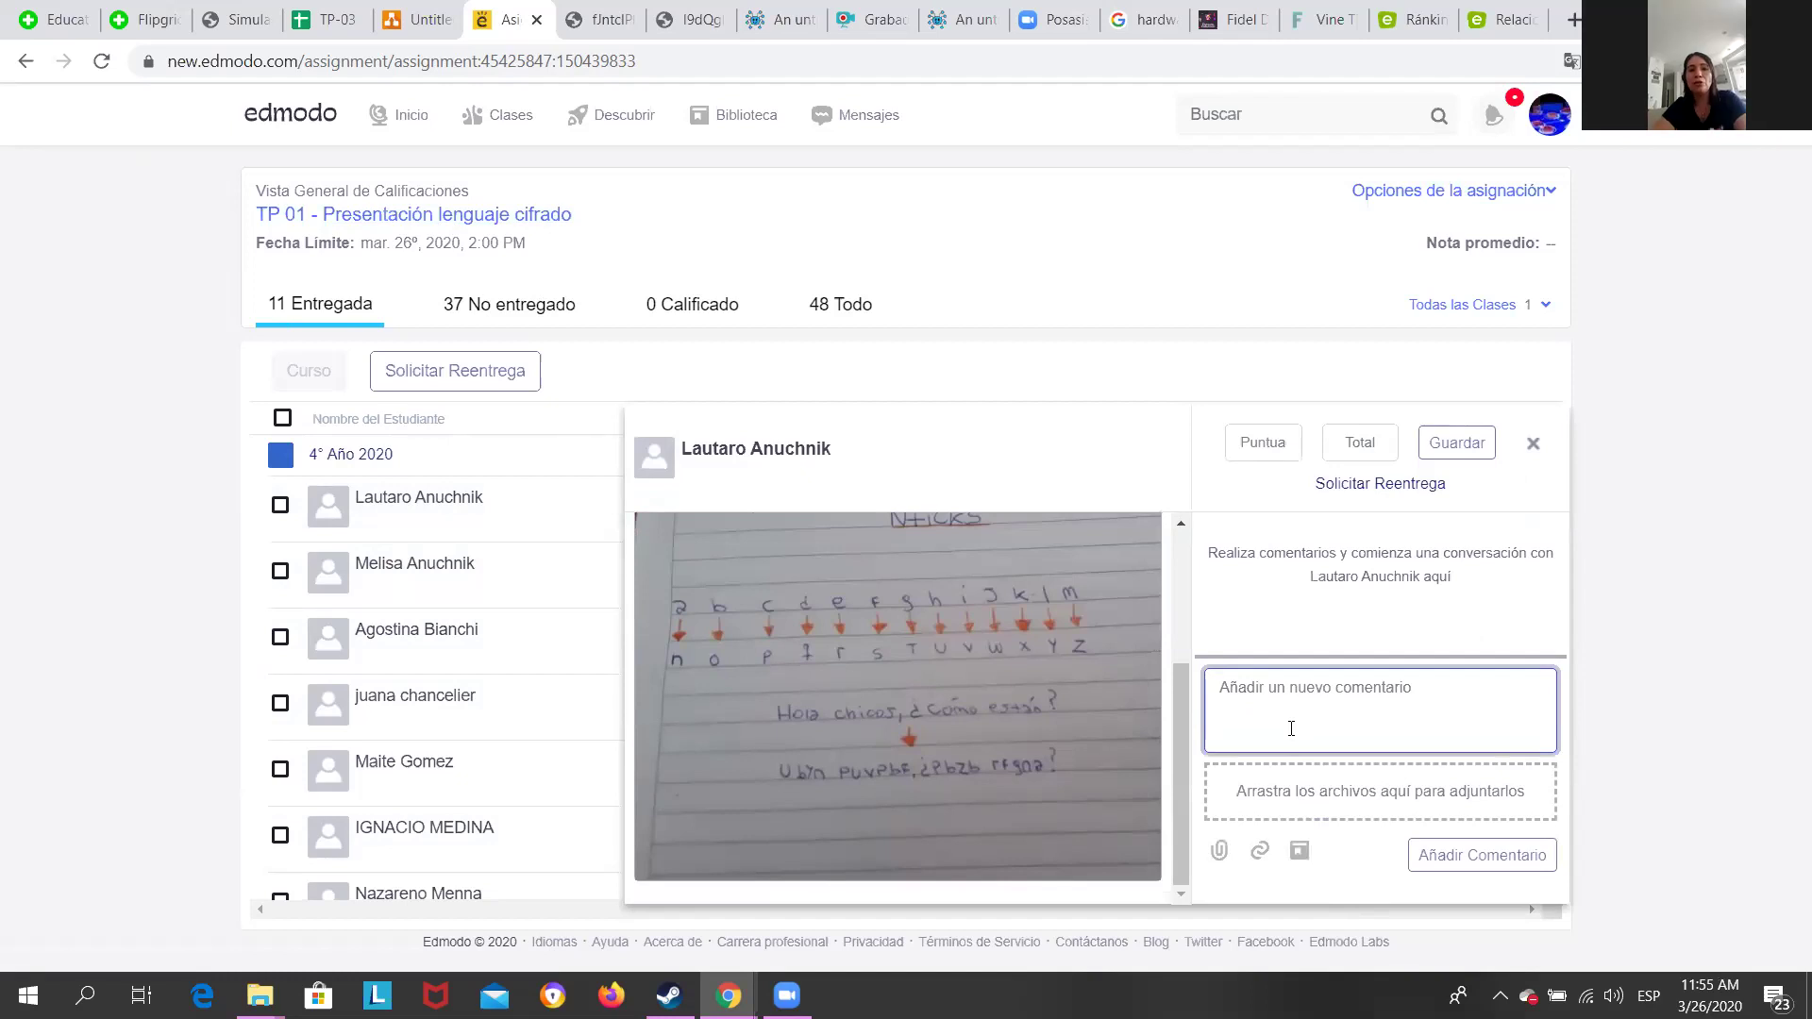
text(muy)
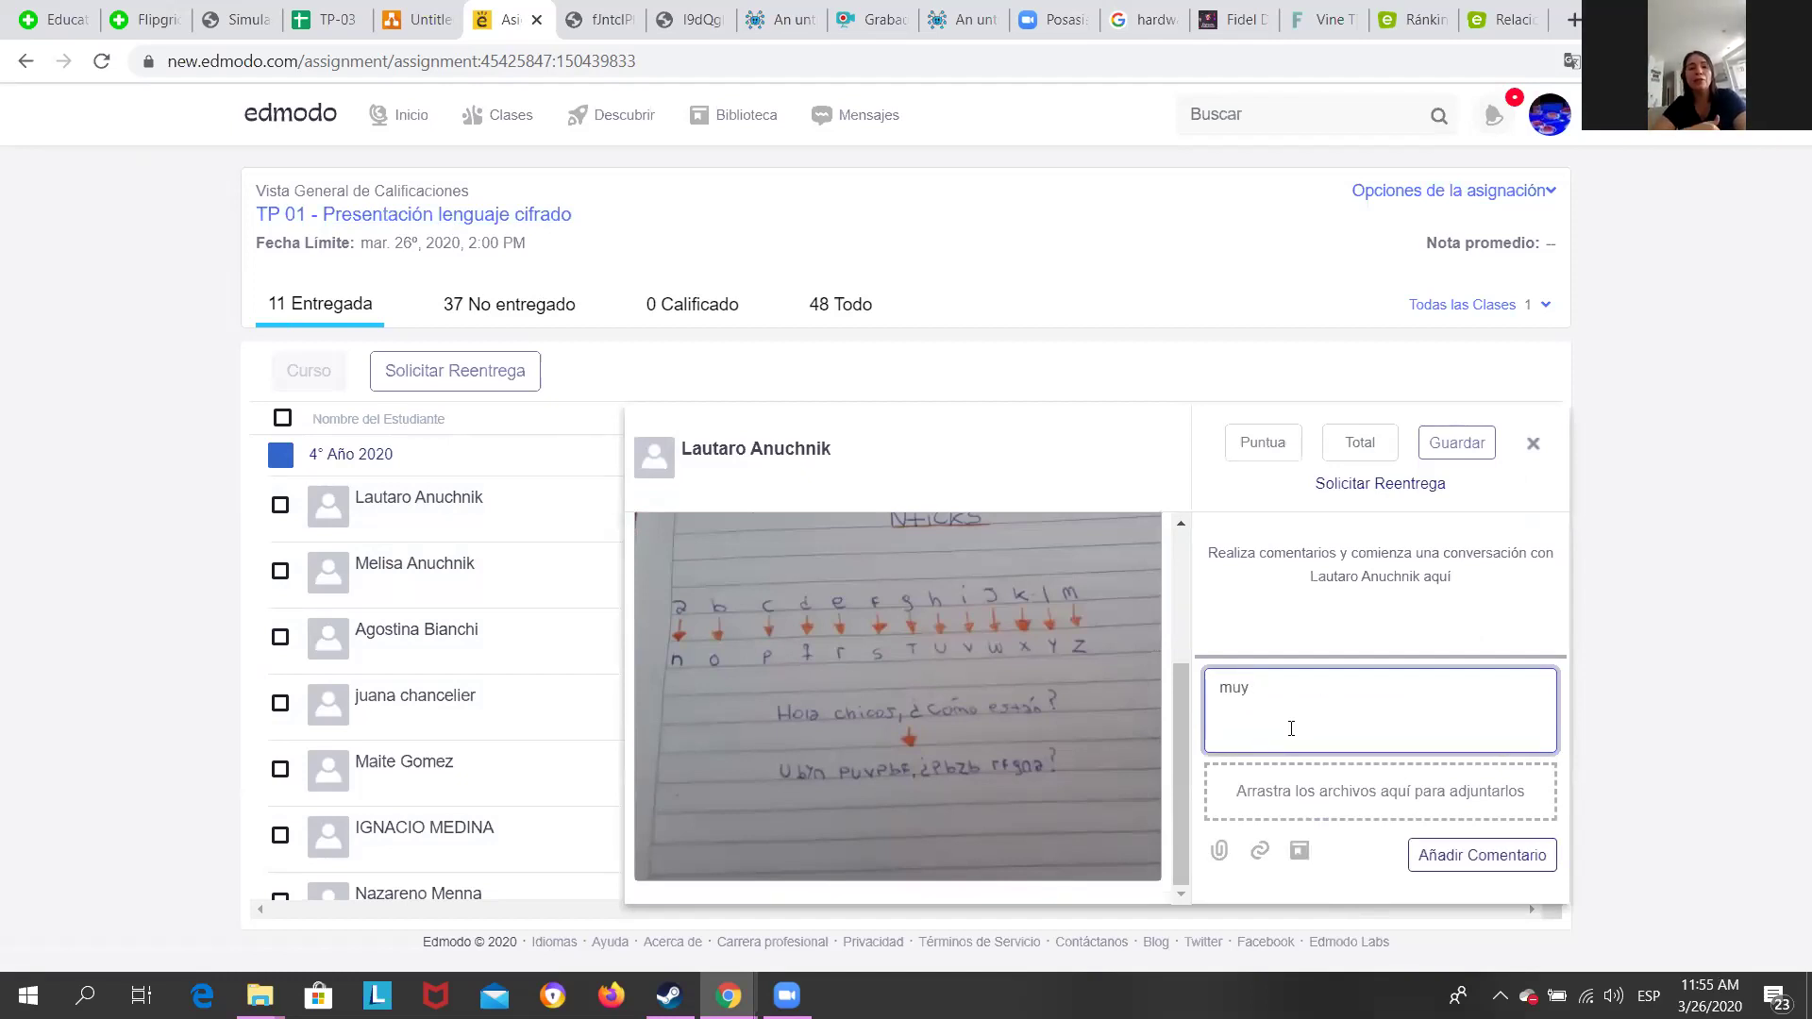
text(buen trabajo)
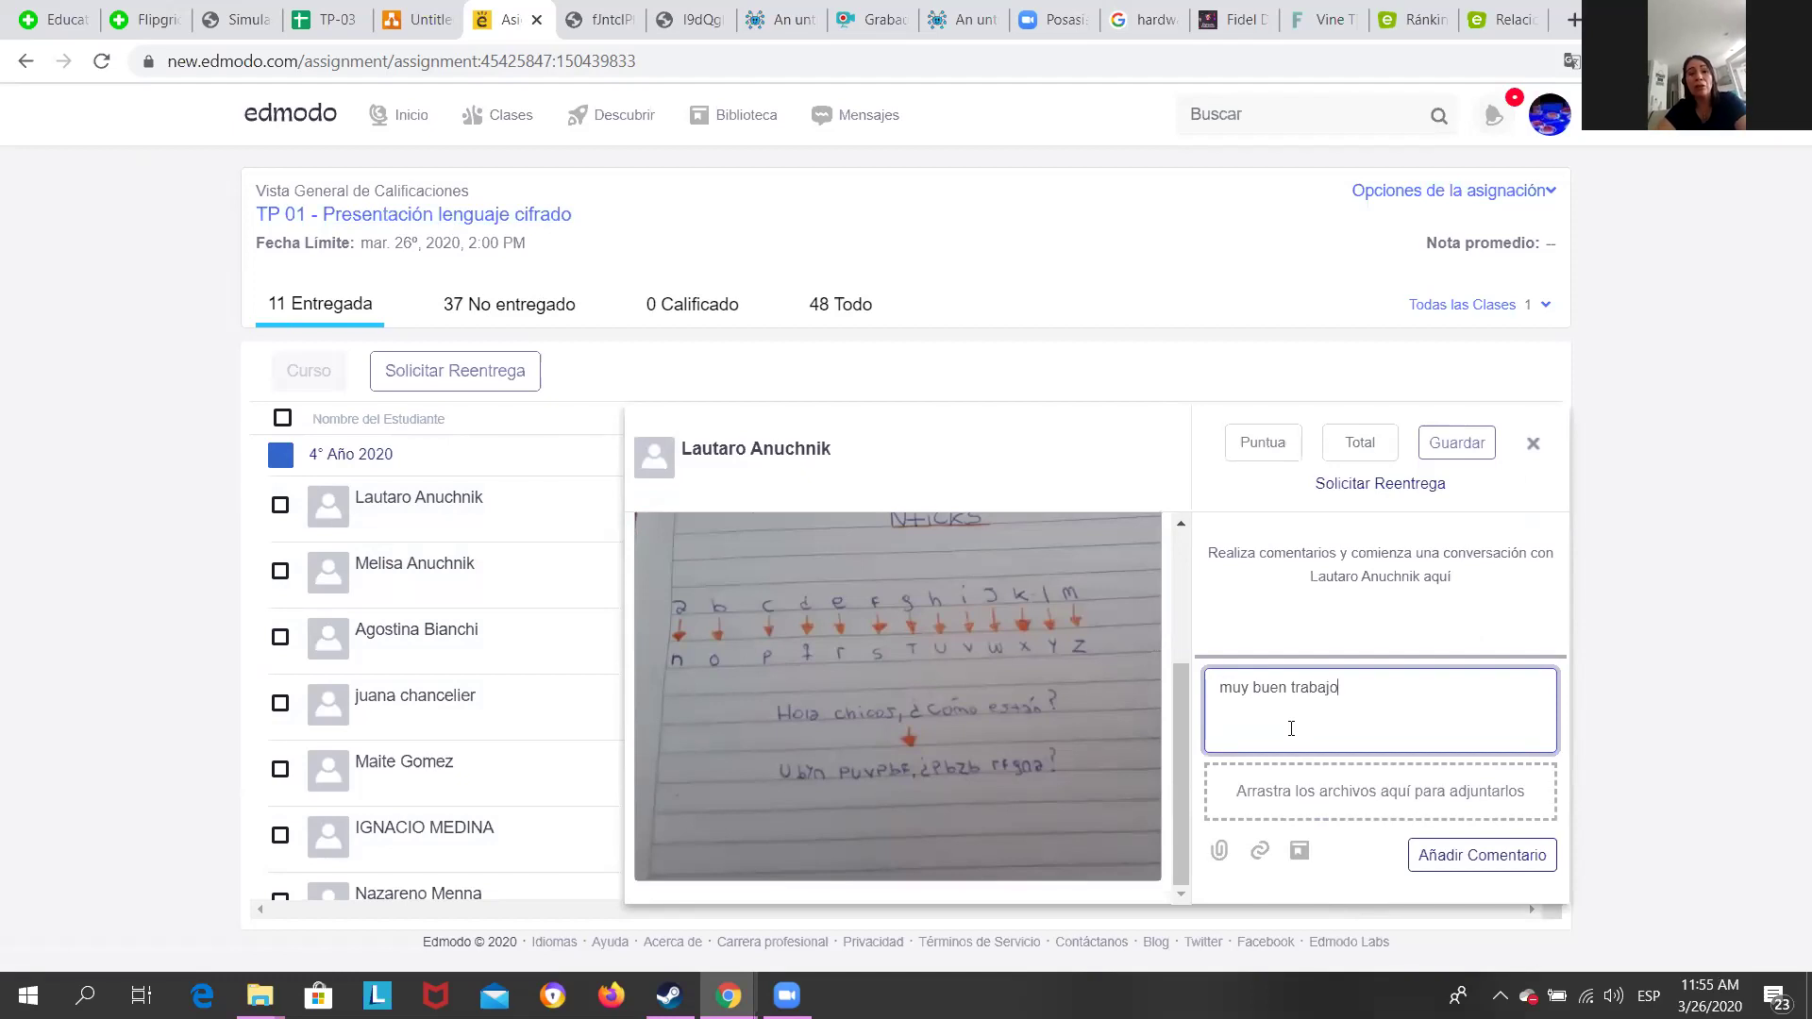
Enter a grade of 10 out of a total of 10 for the first student's submission.
click(1279, 450)
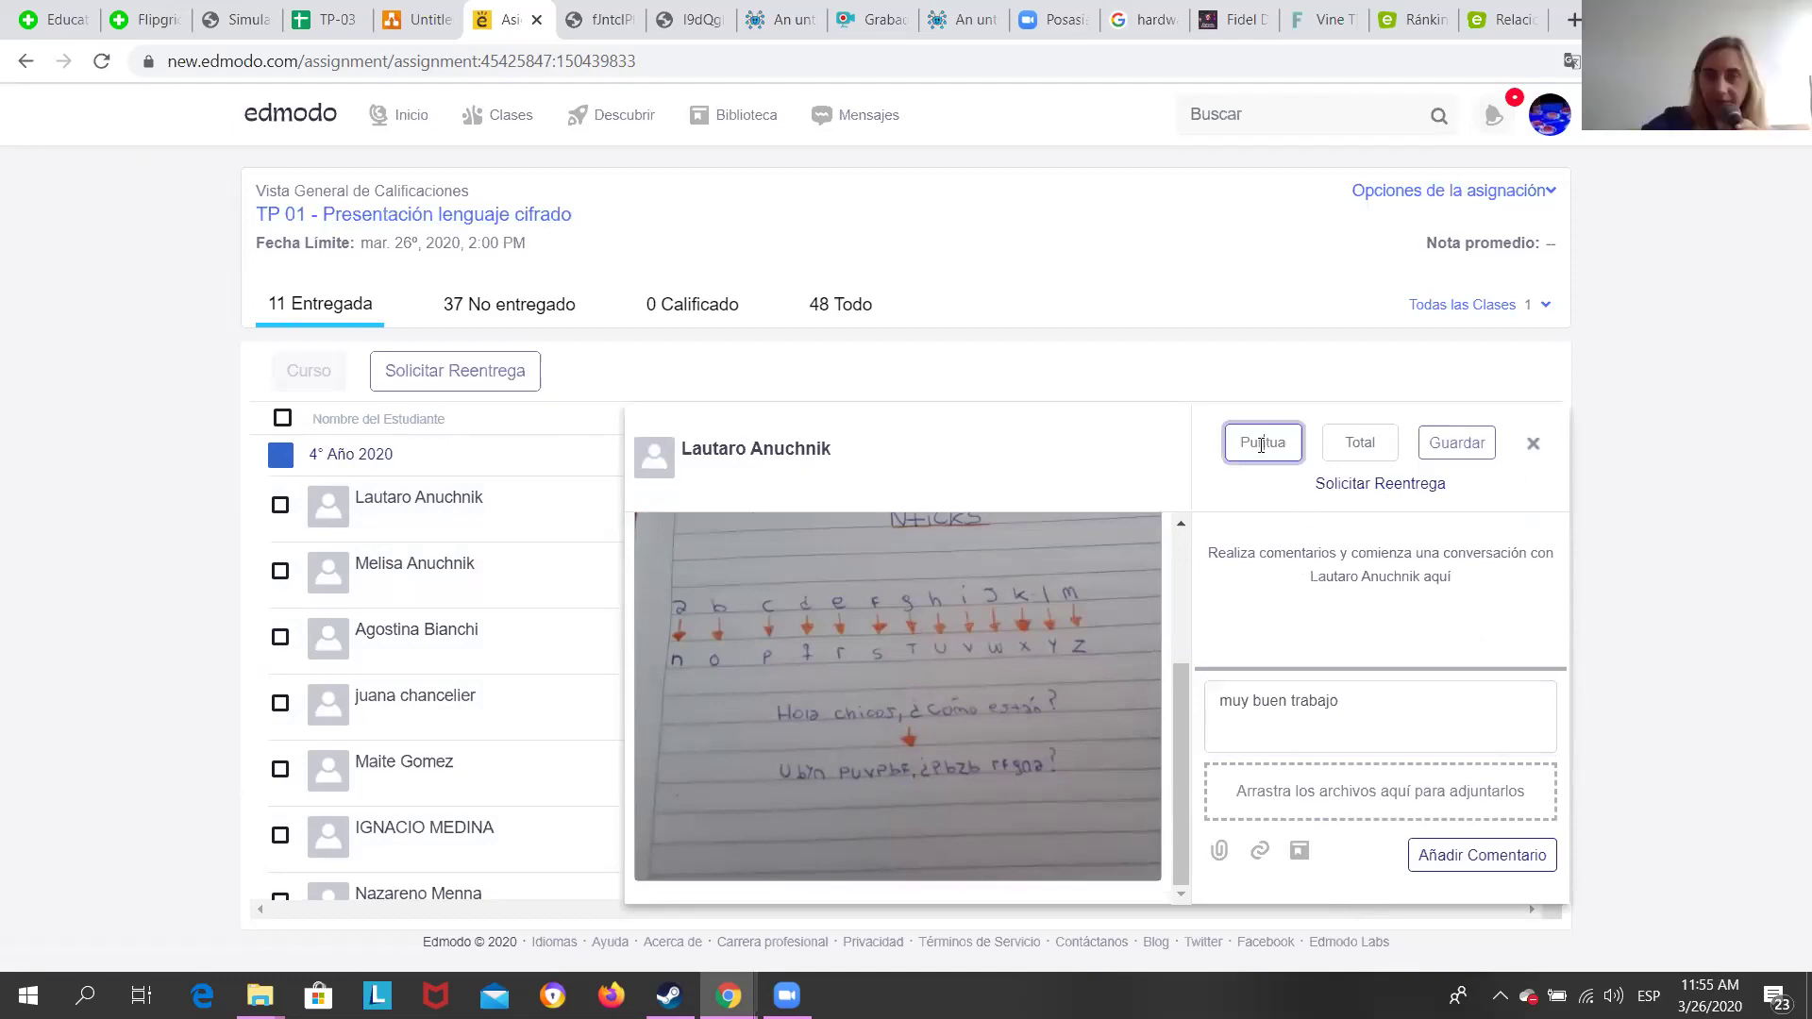
text(10)
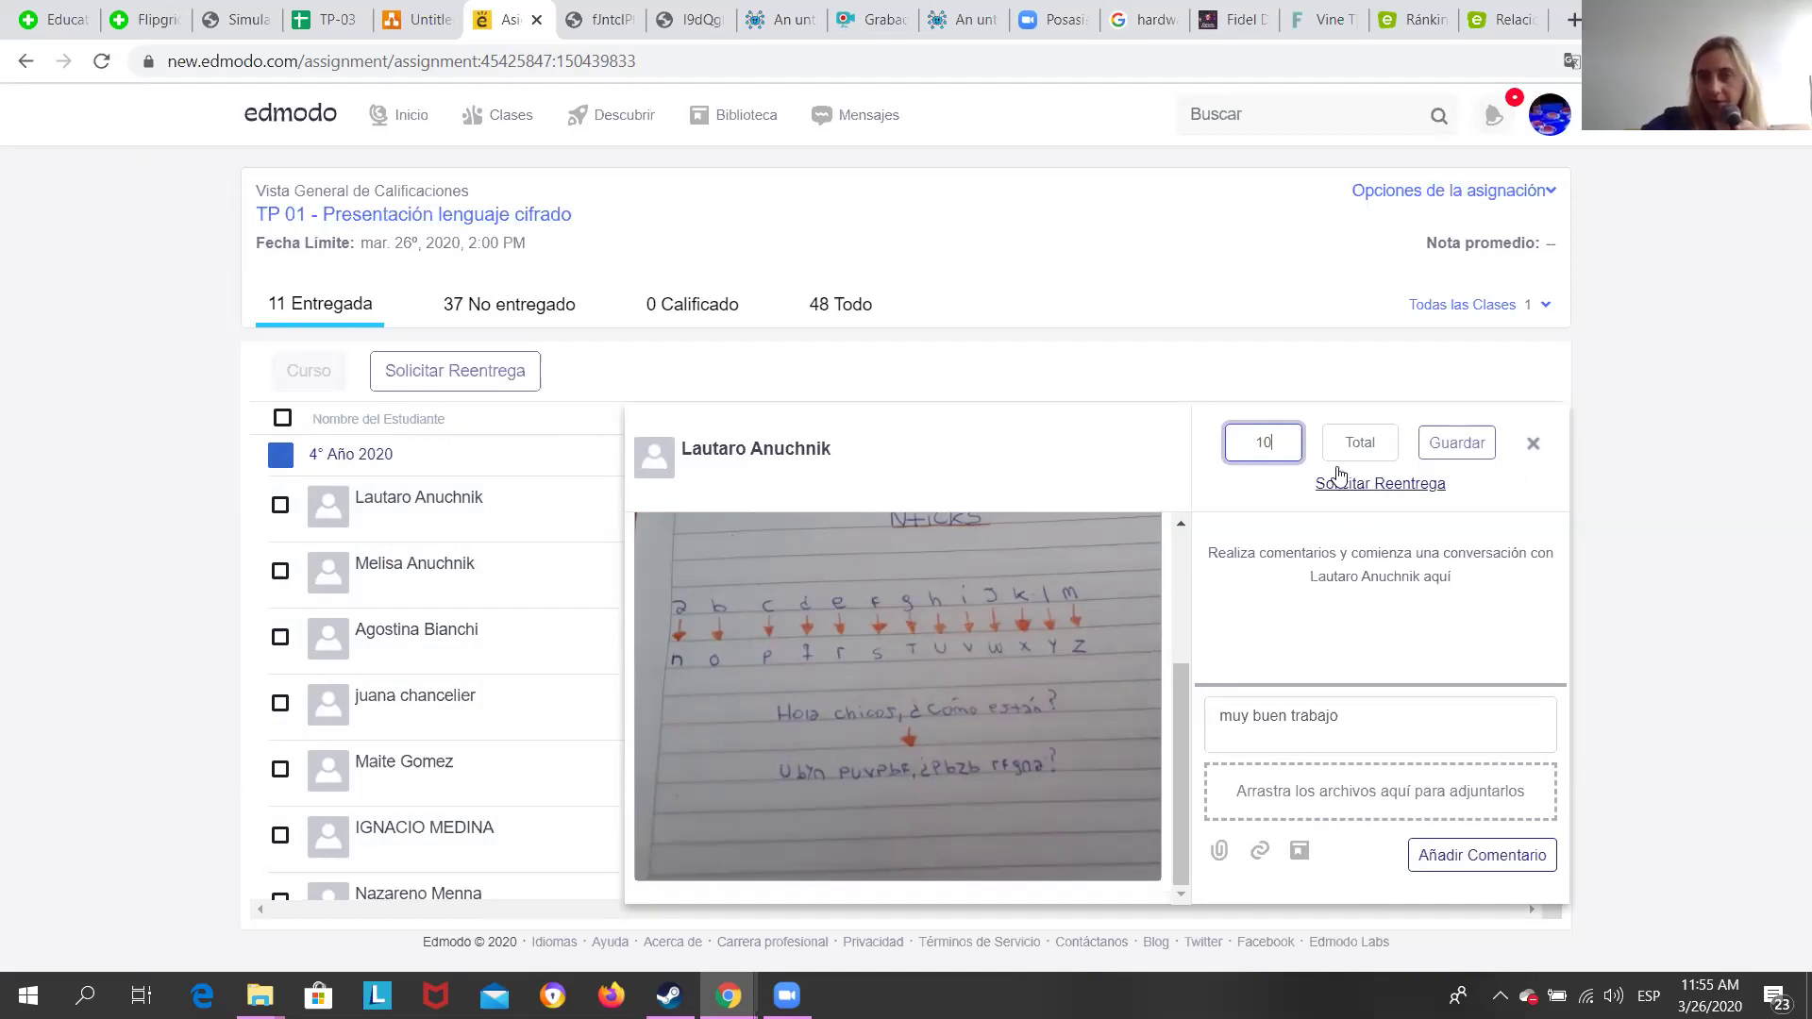
click(1356, 450)
text(10)
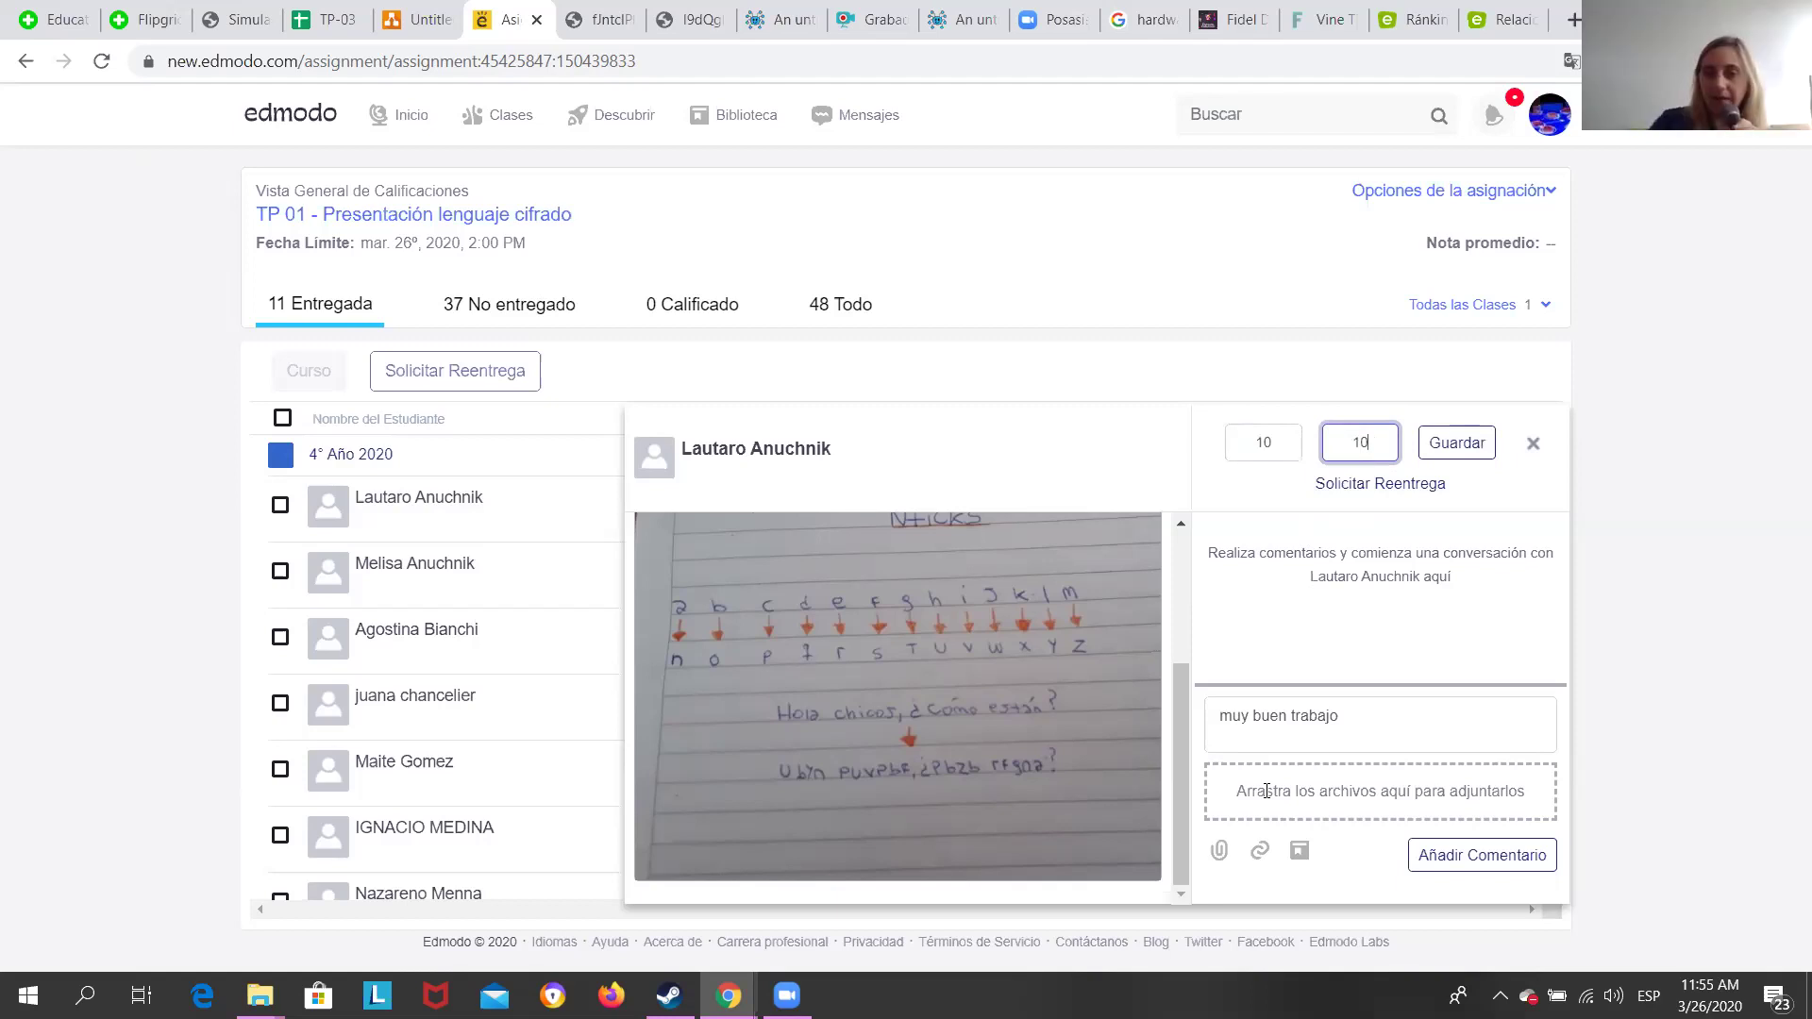
Extend the comment draft to "muy buen trabajo. la nota es conceptual." and save the student's grade.
click(1415, 719)
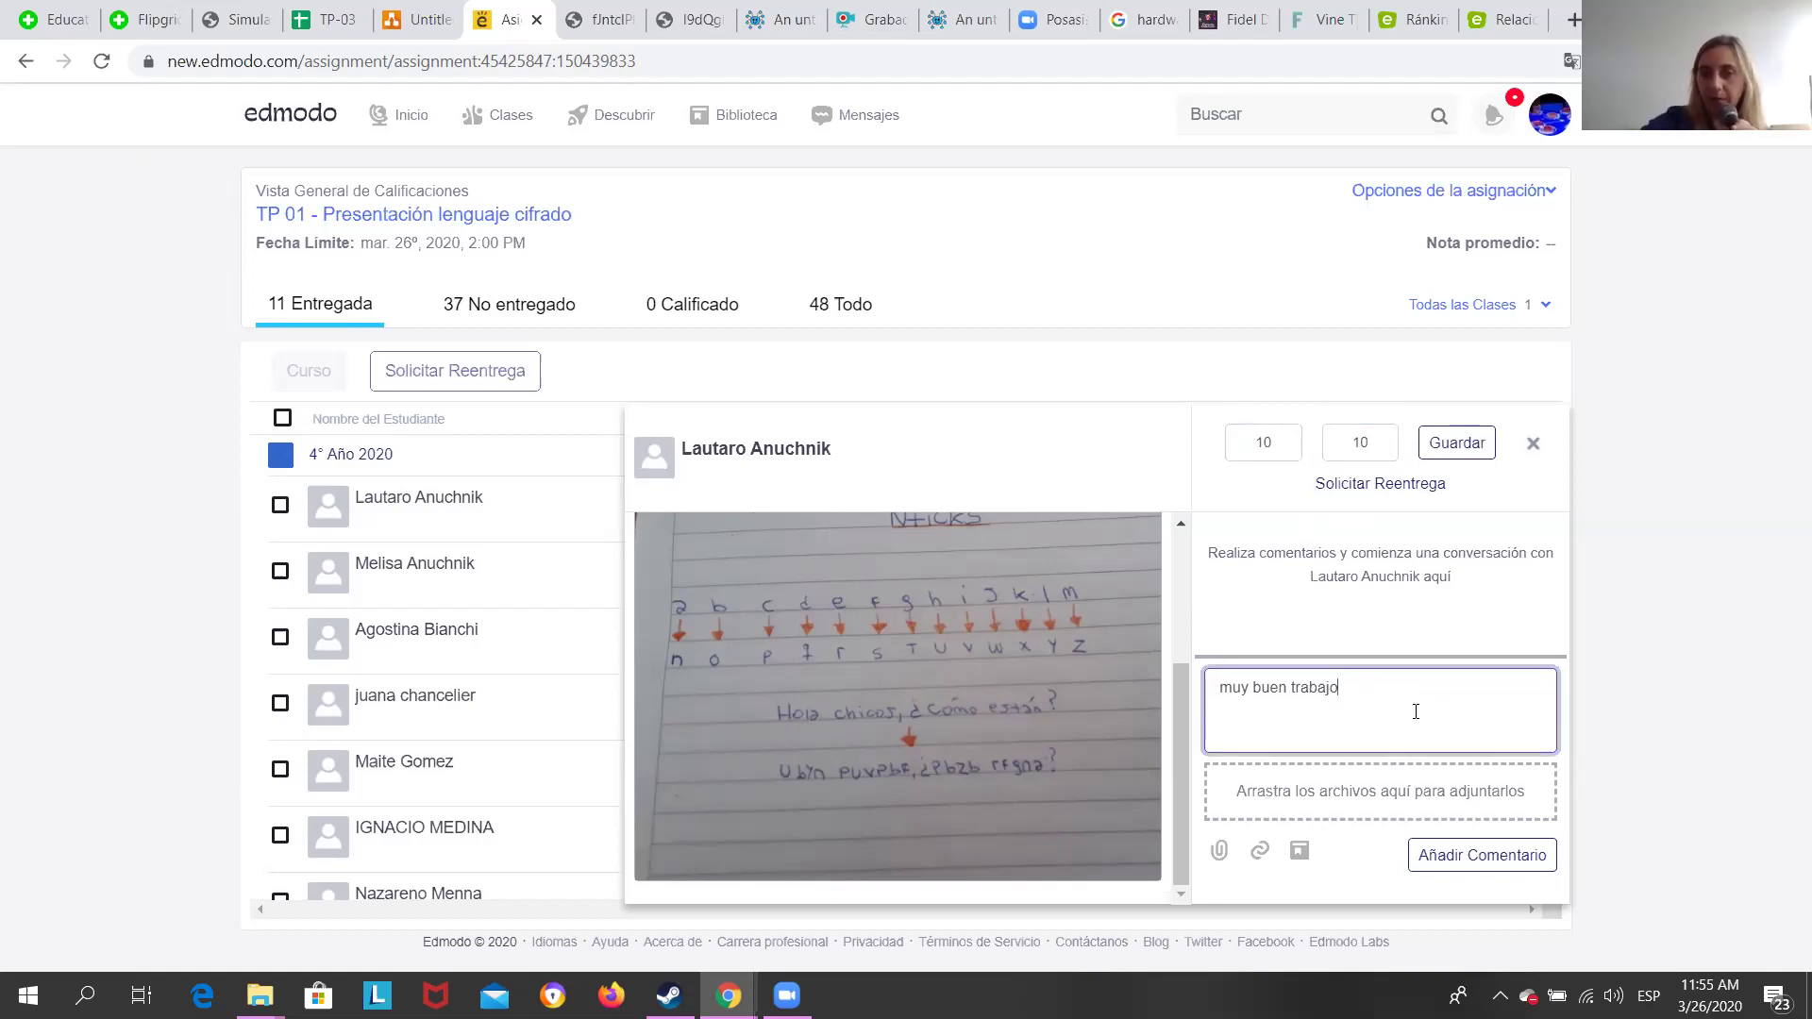
text(la )
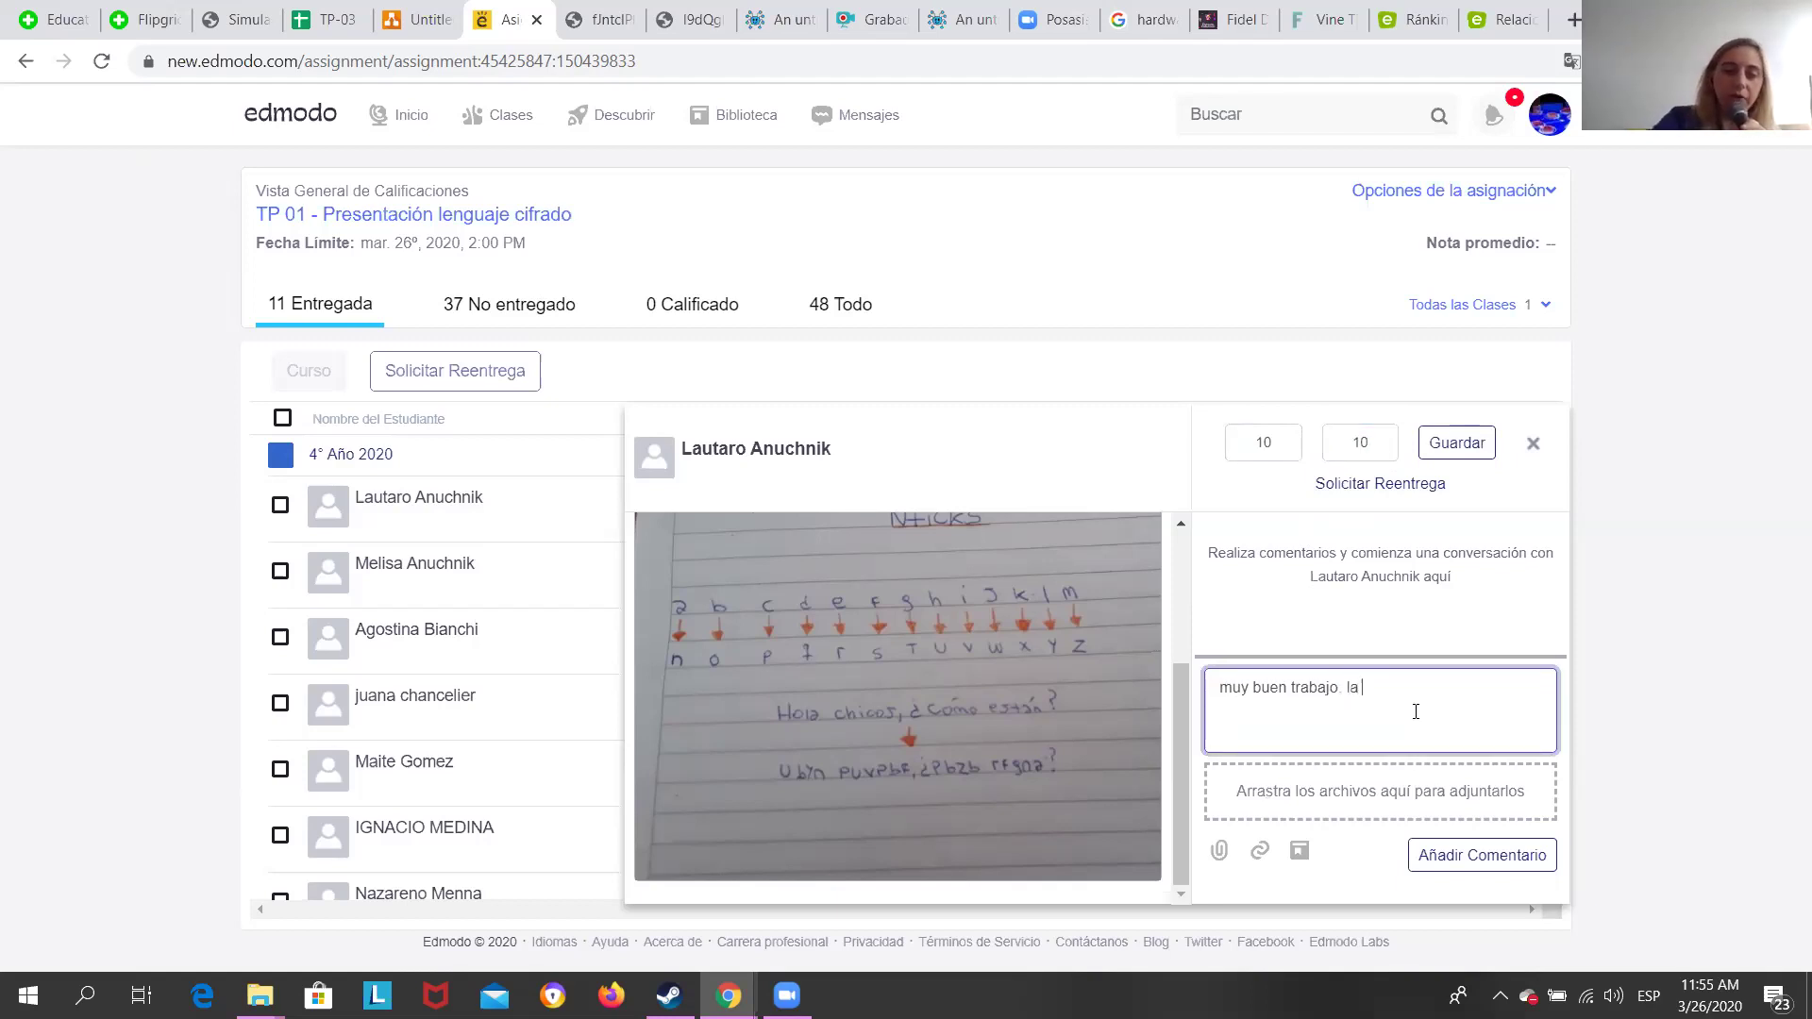
text(nota es)
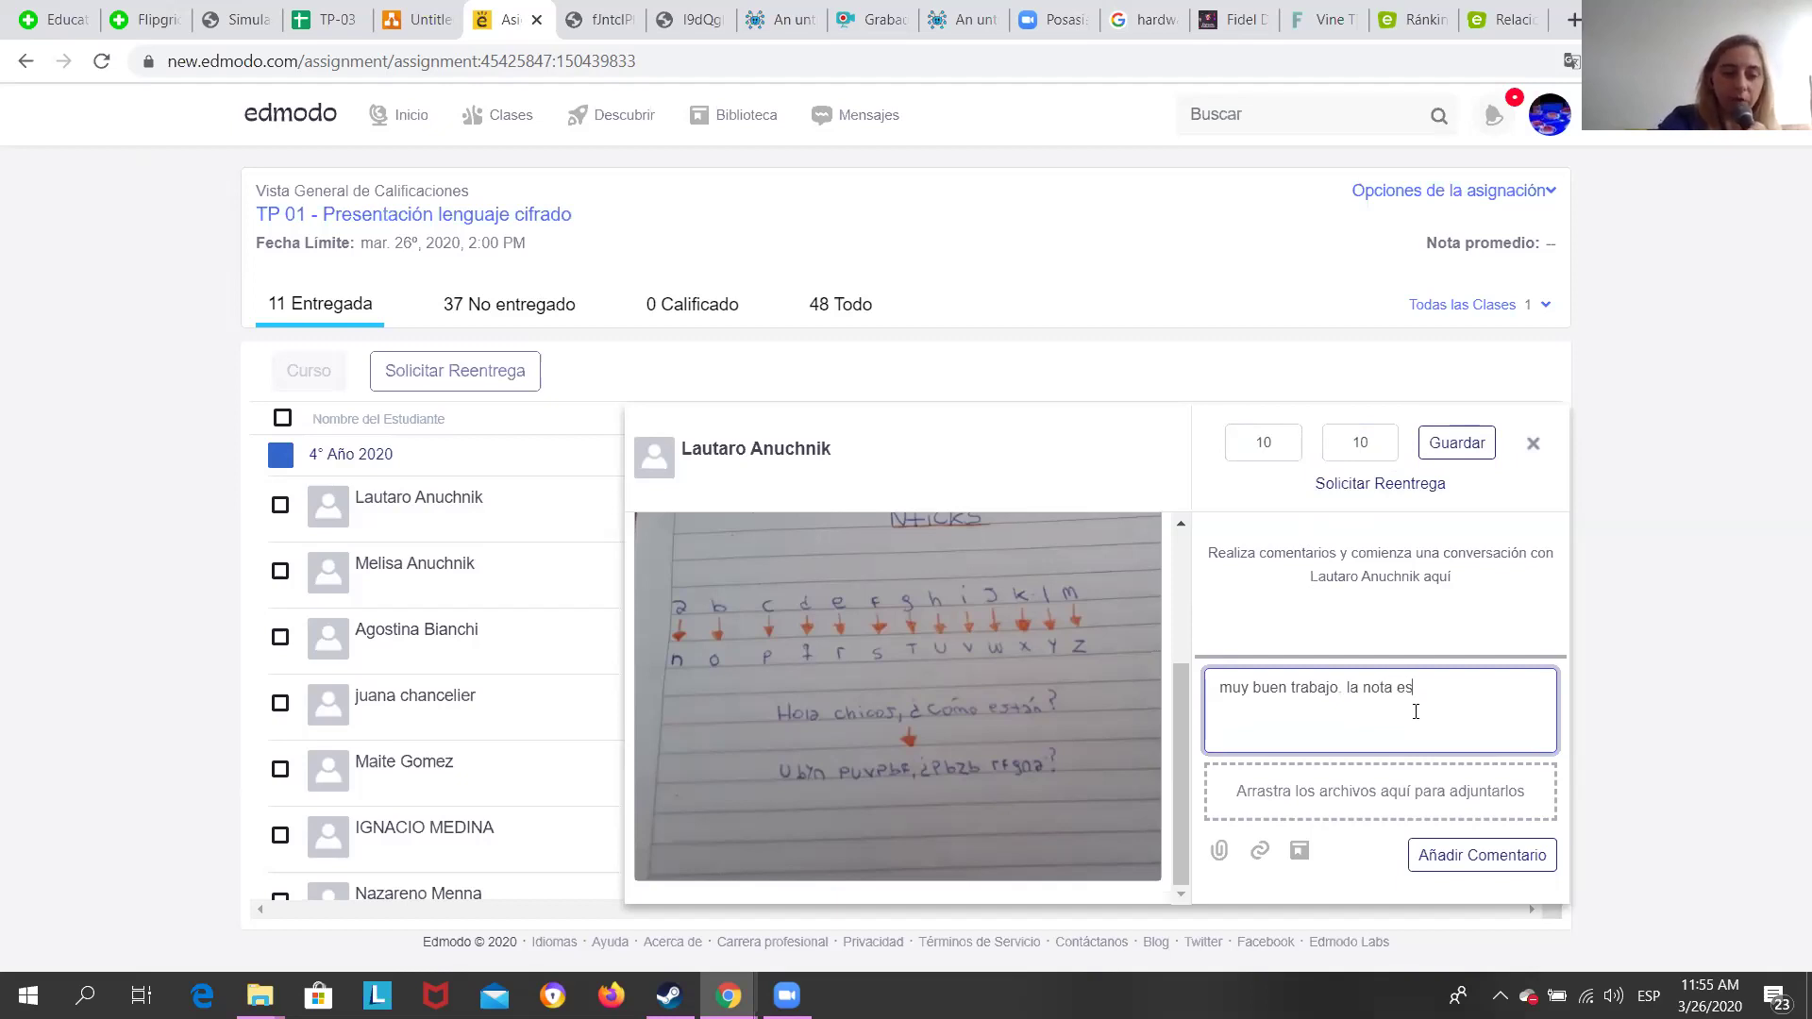
text( conce)
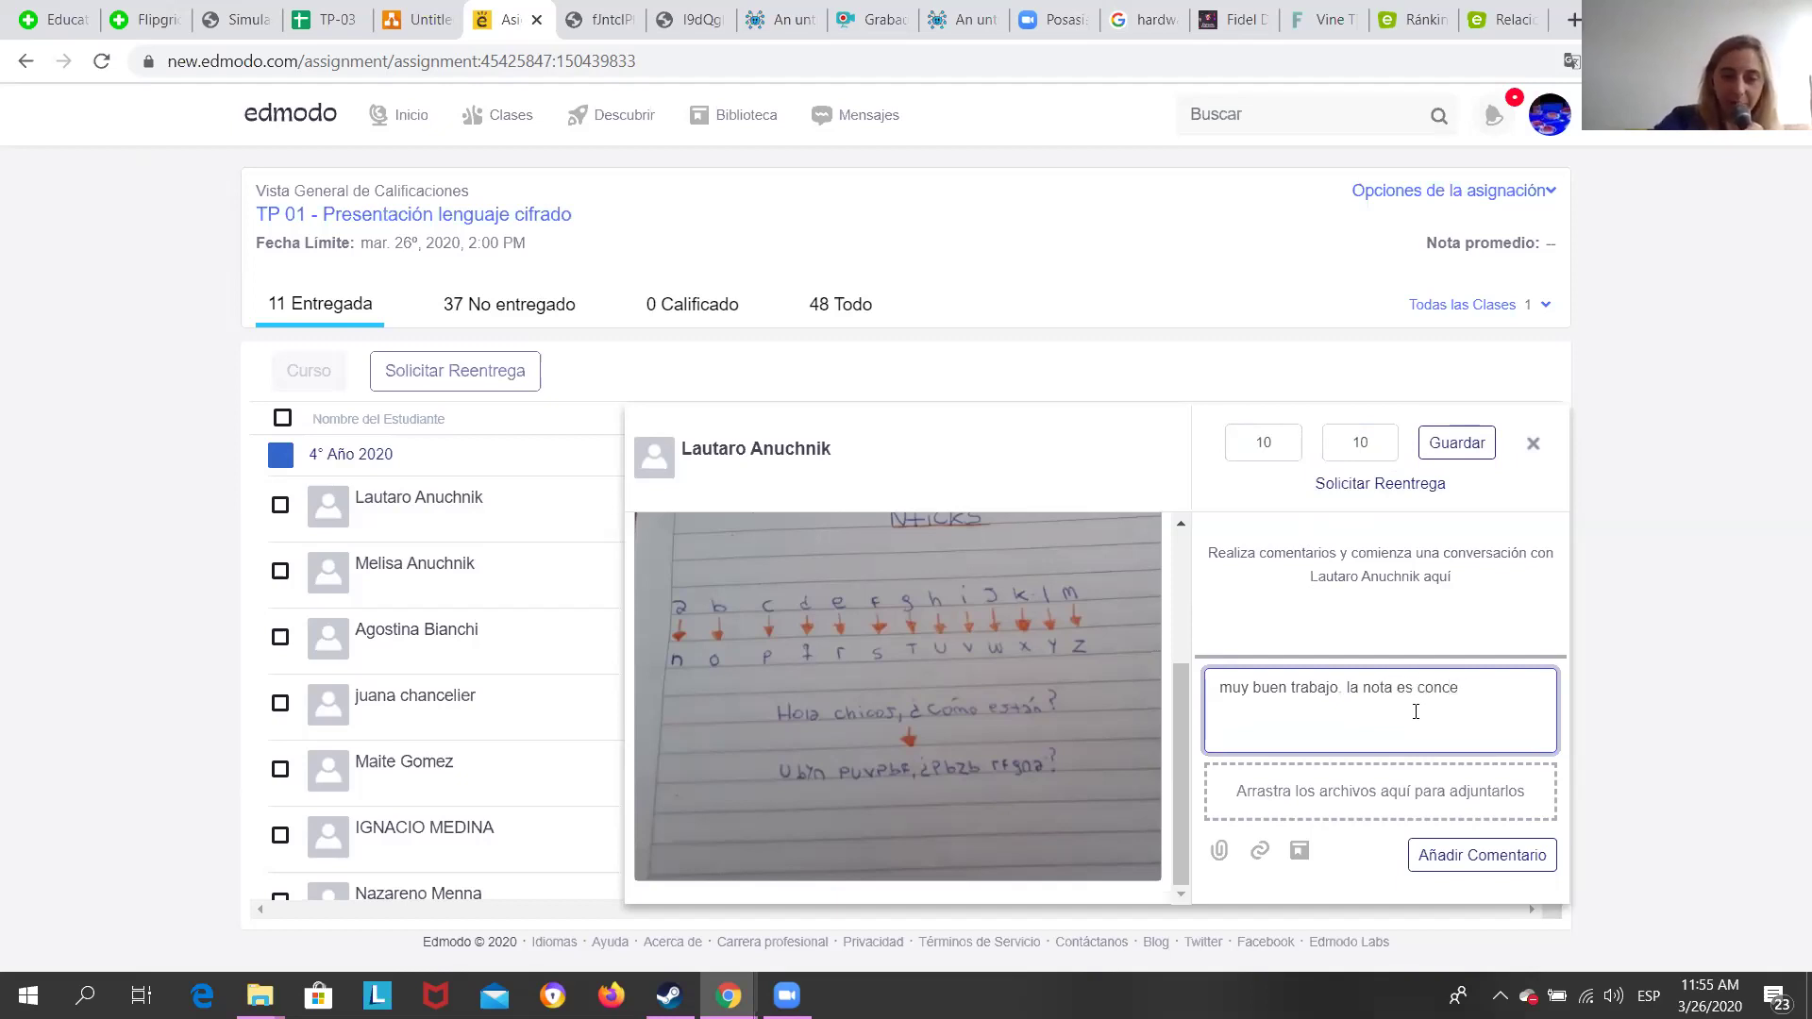
text(pytual)
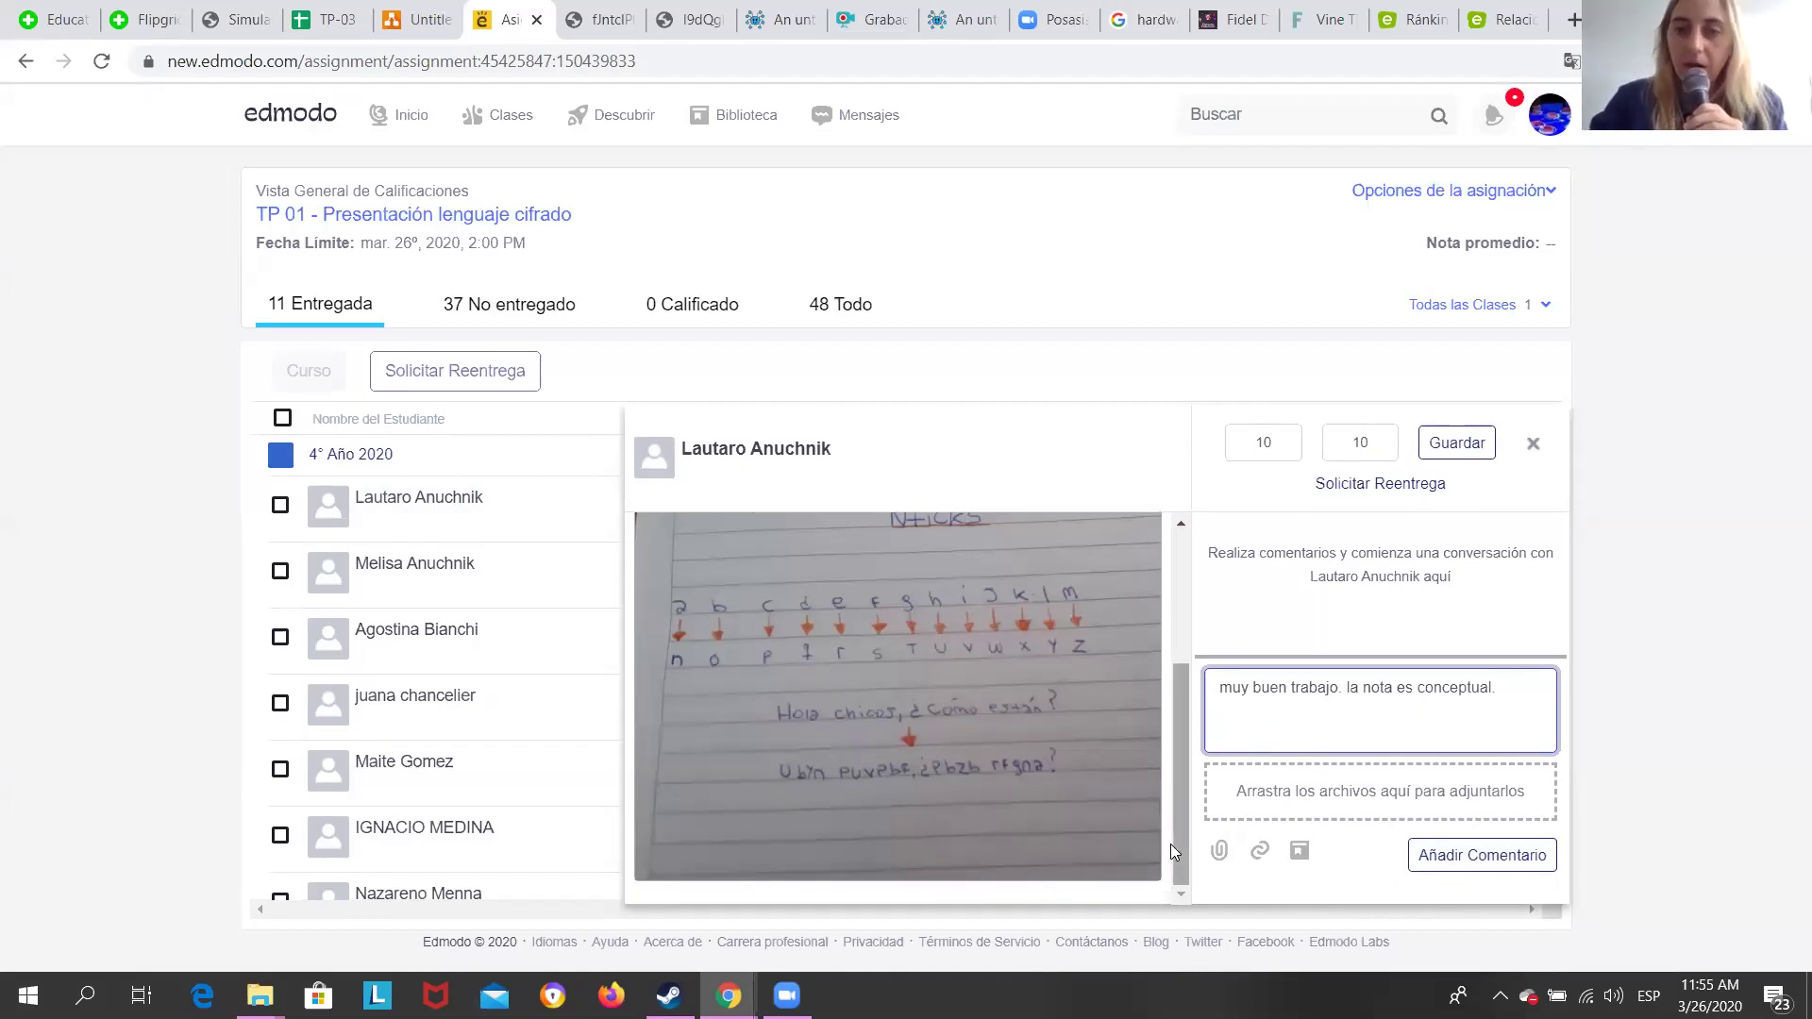
click(1457, 442)
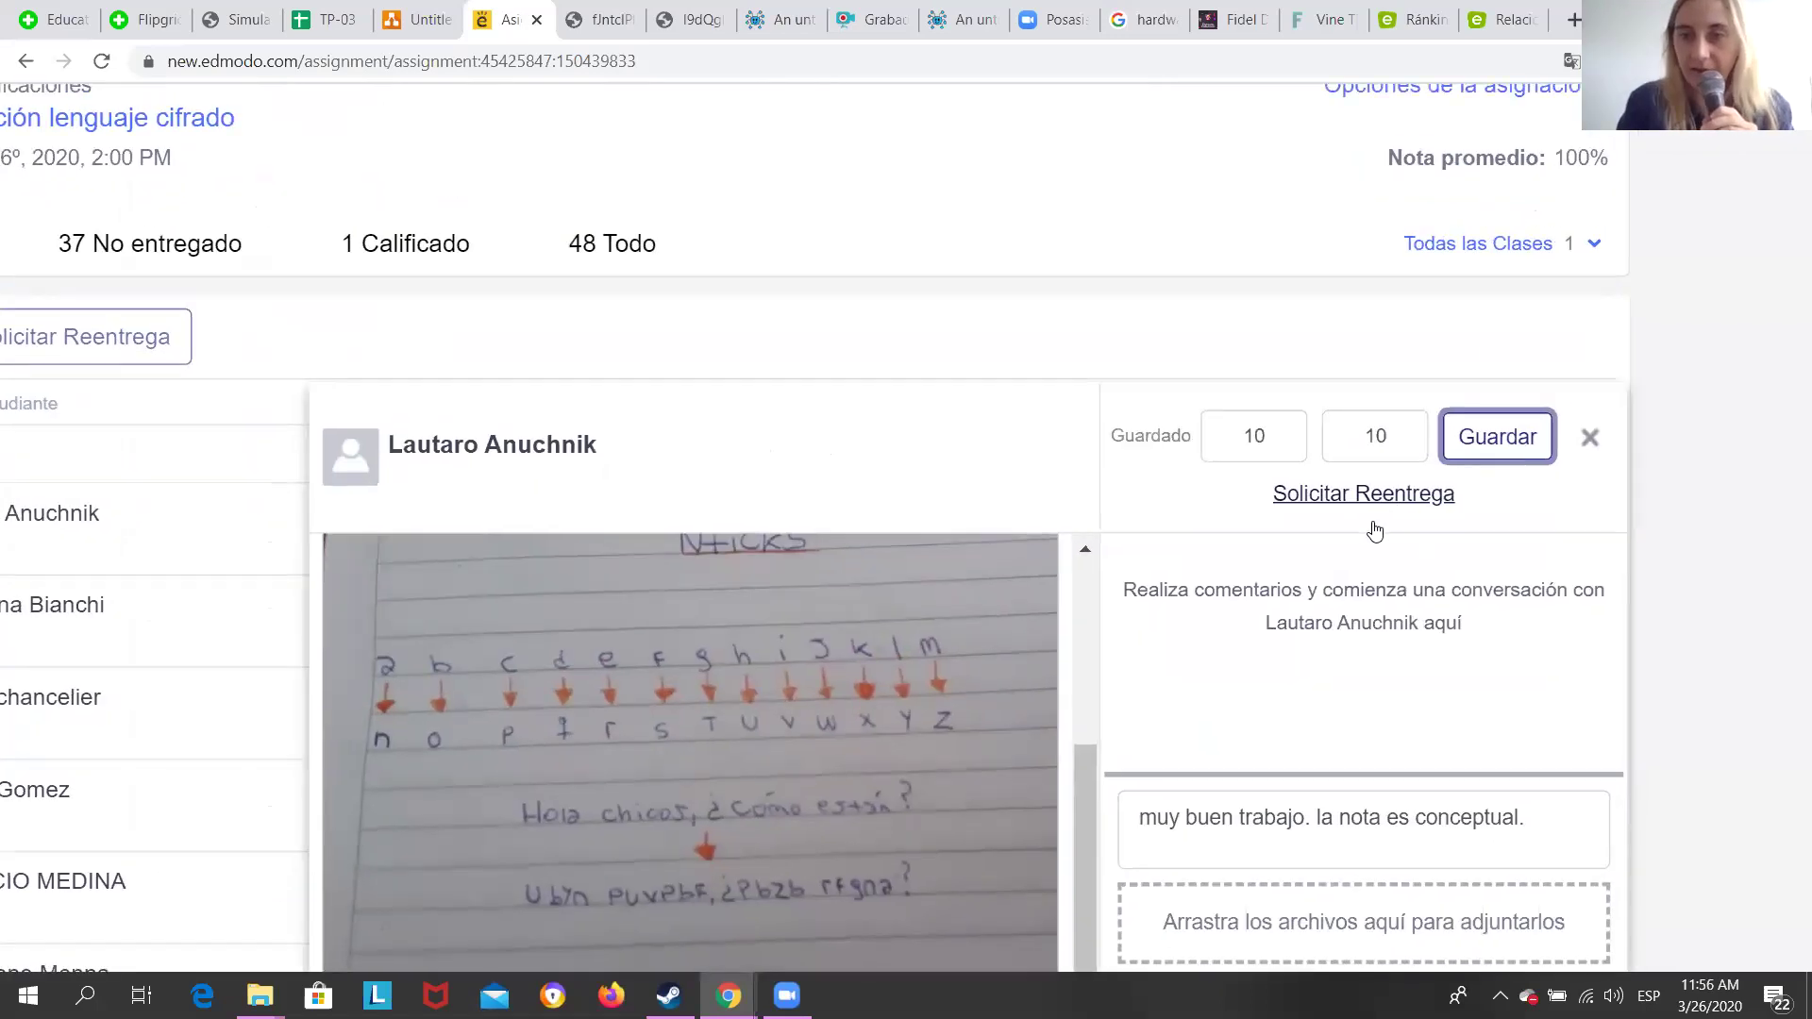
Open the resubmission request for the graded student and view its note and optional instructions field.
click(1400, 492)
scroll(1373, 519, down, 5)
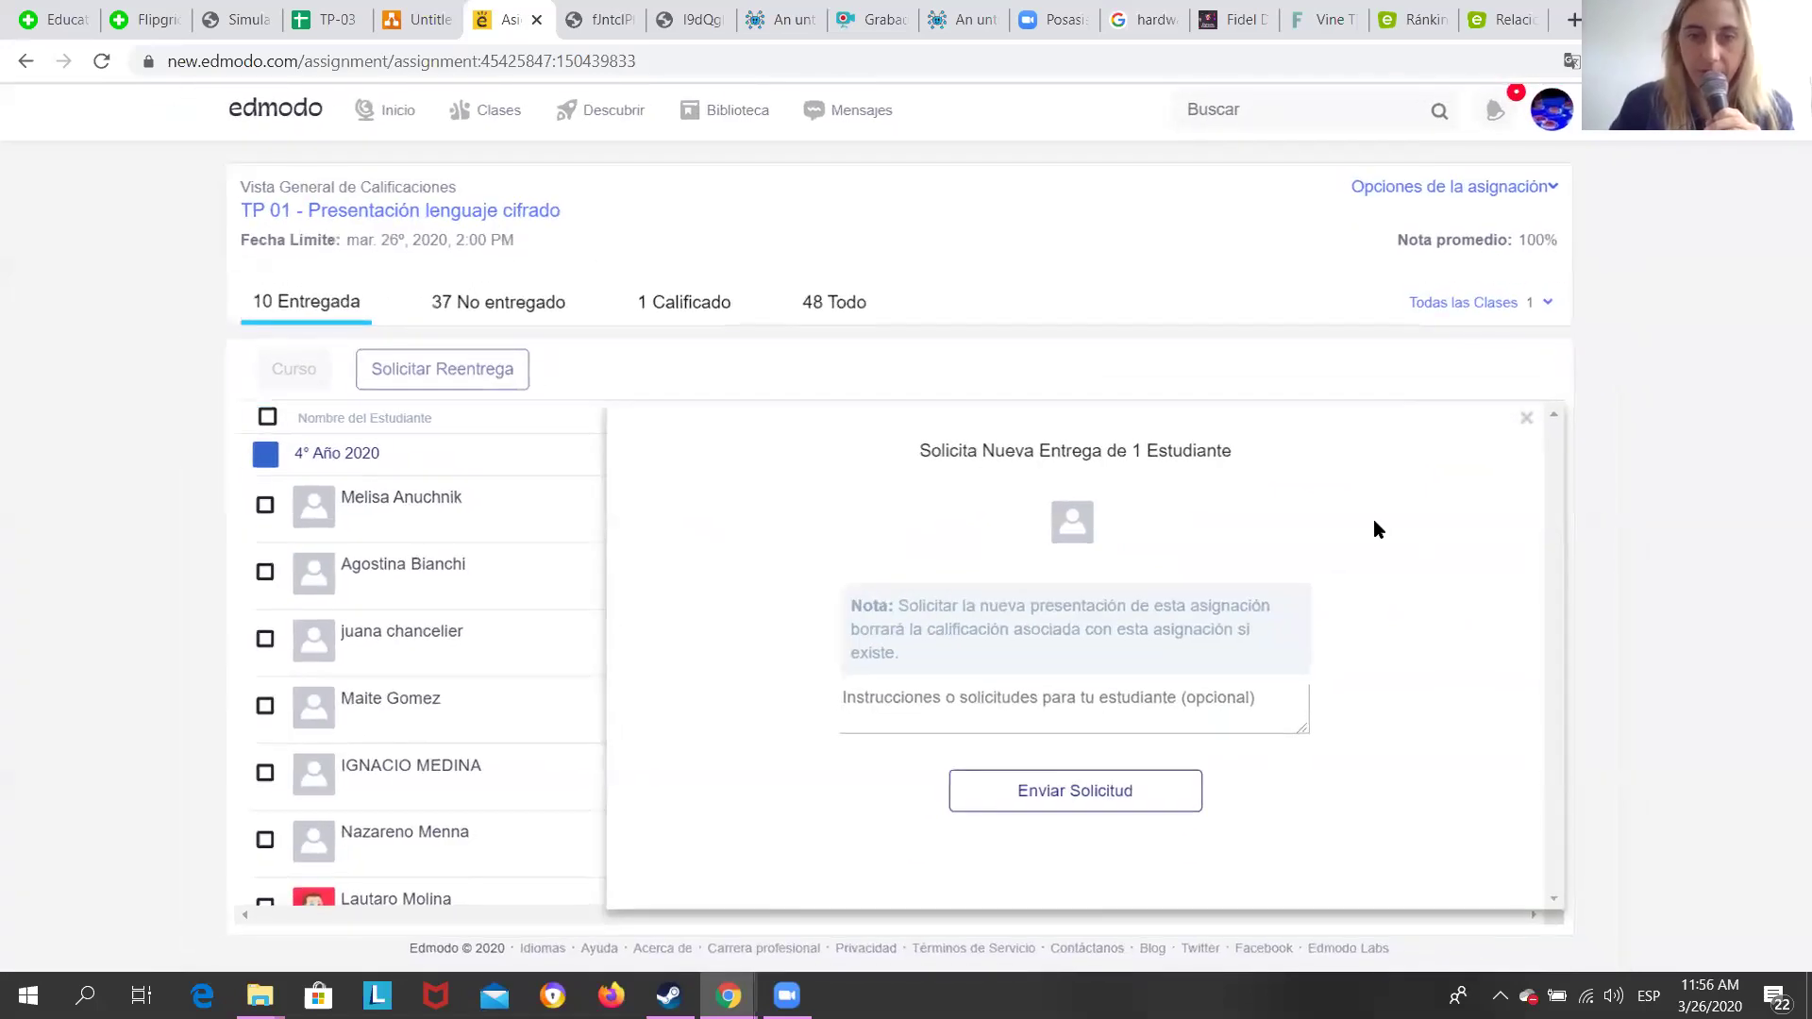
Open the next student's submission and examine its grading fields and resubmission option.
click(363, 510)
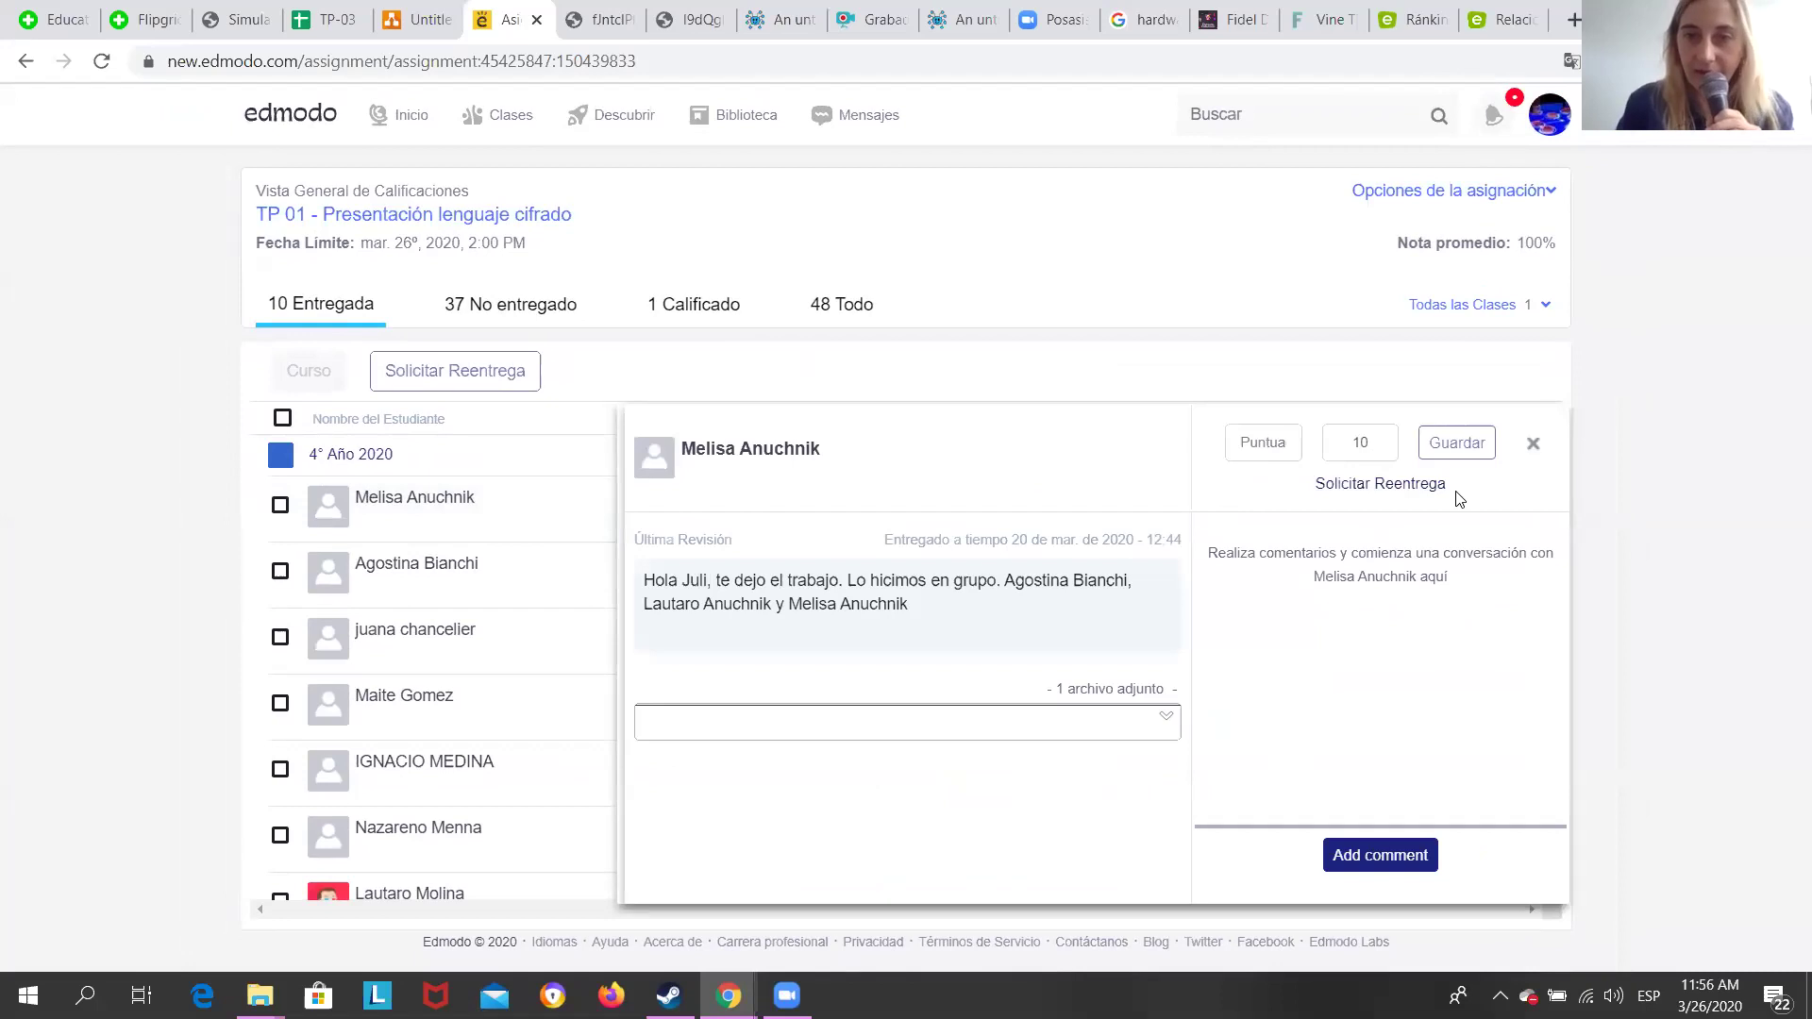
scroll(1458, 498, up, 3)
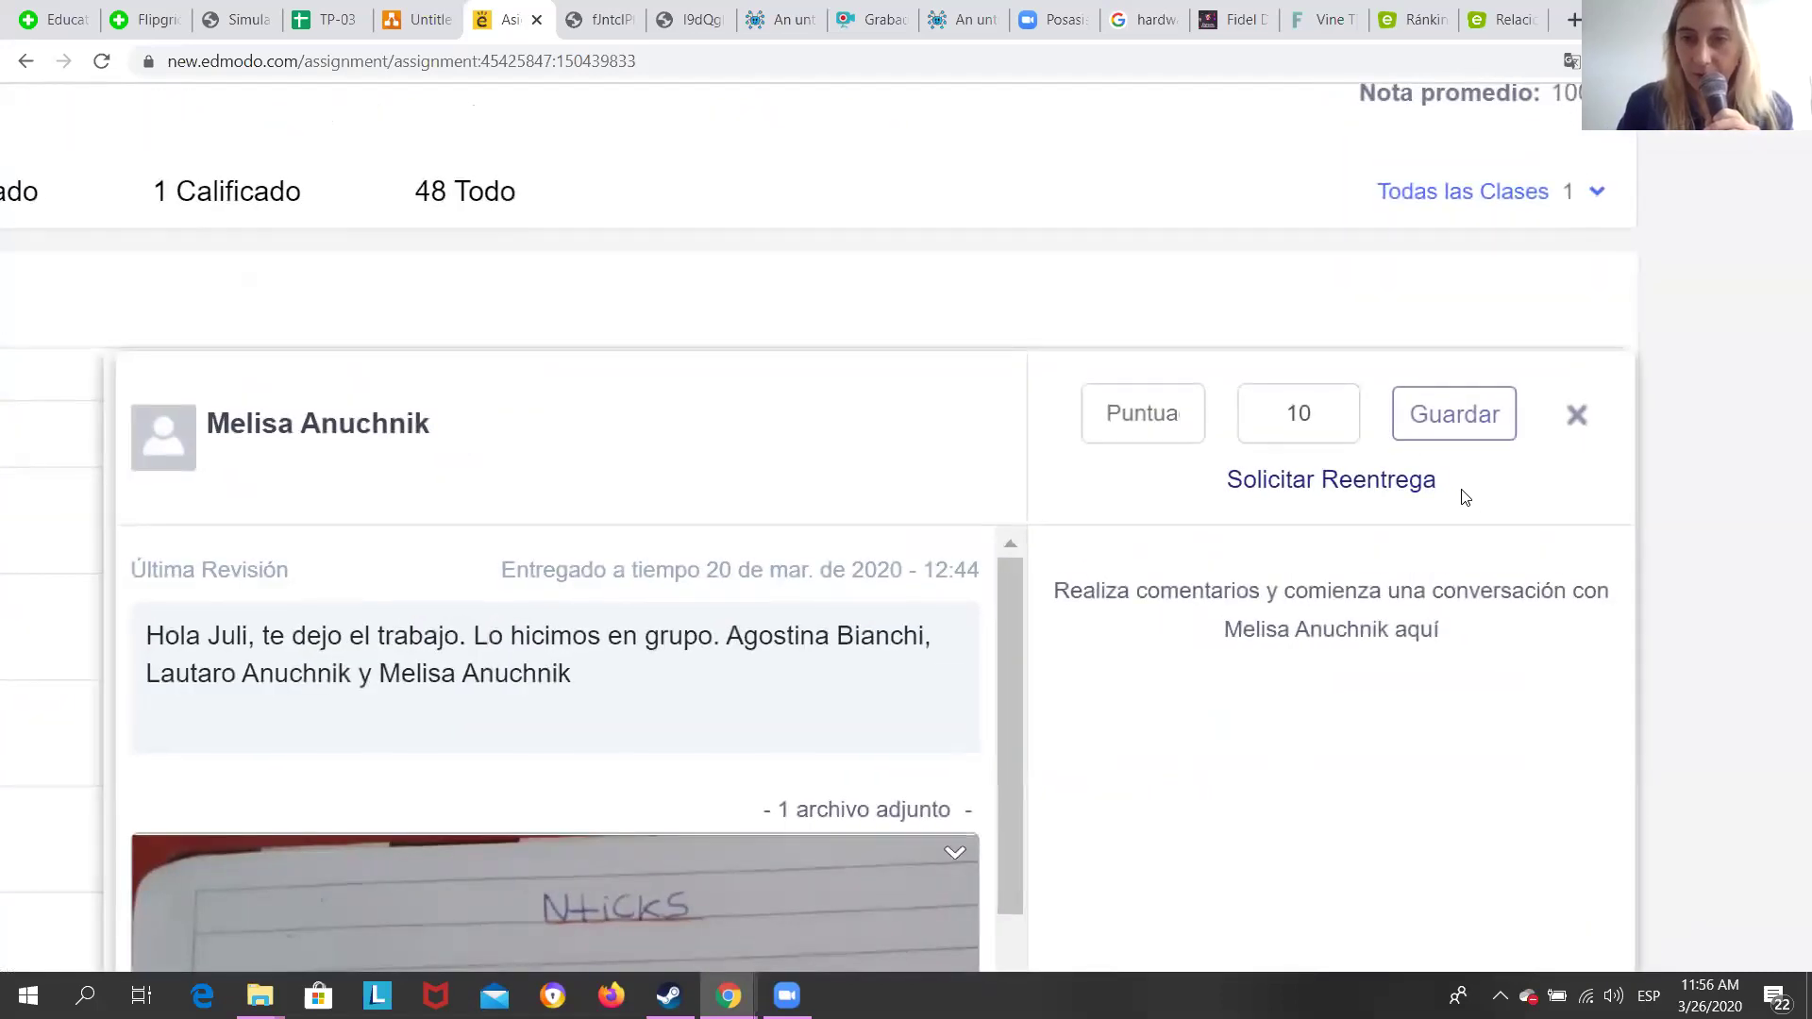
scroll(1465, 497, down, 3)
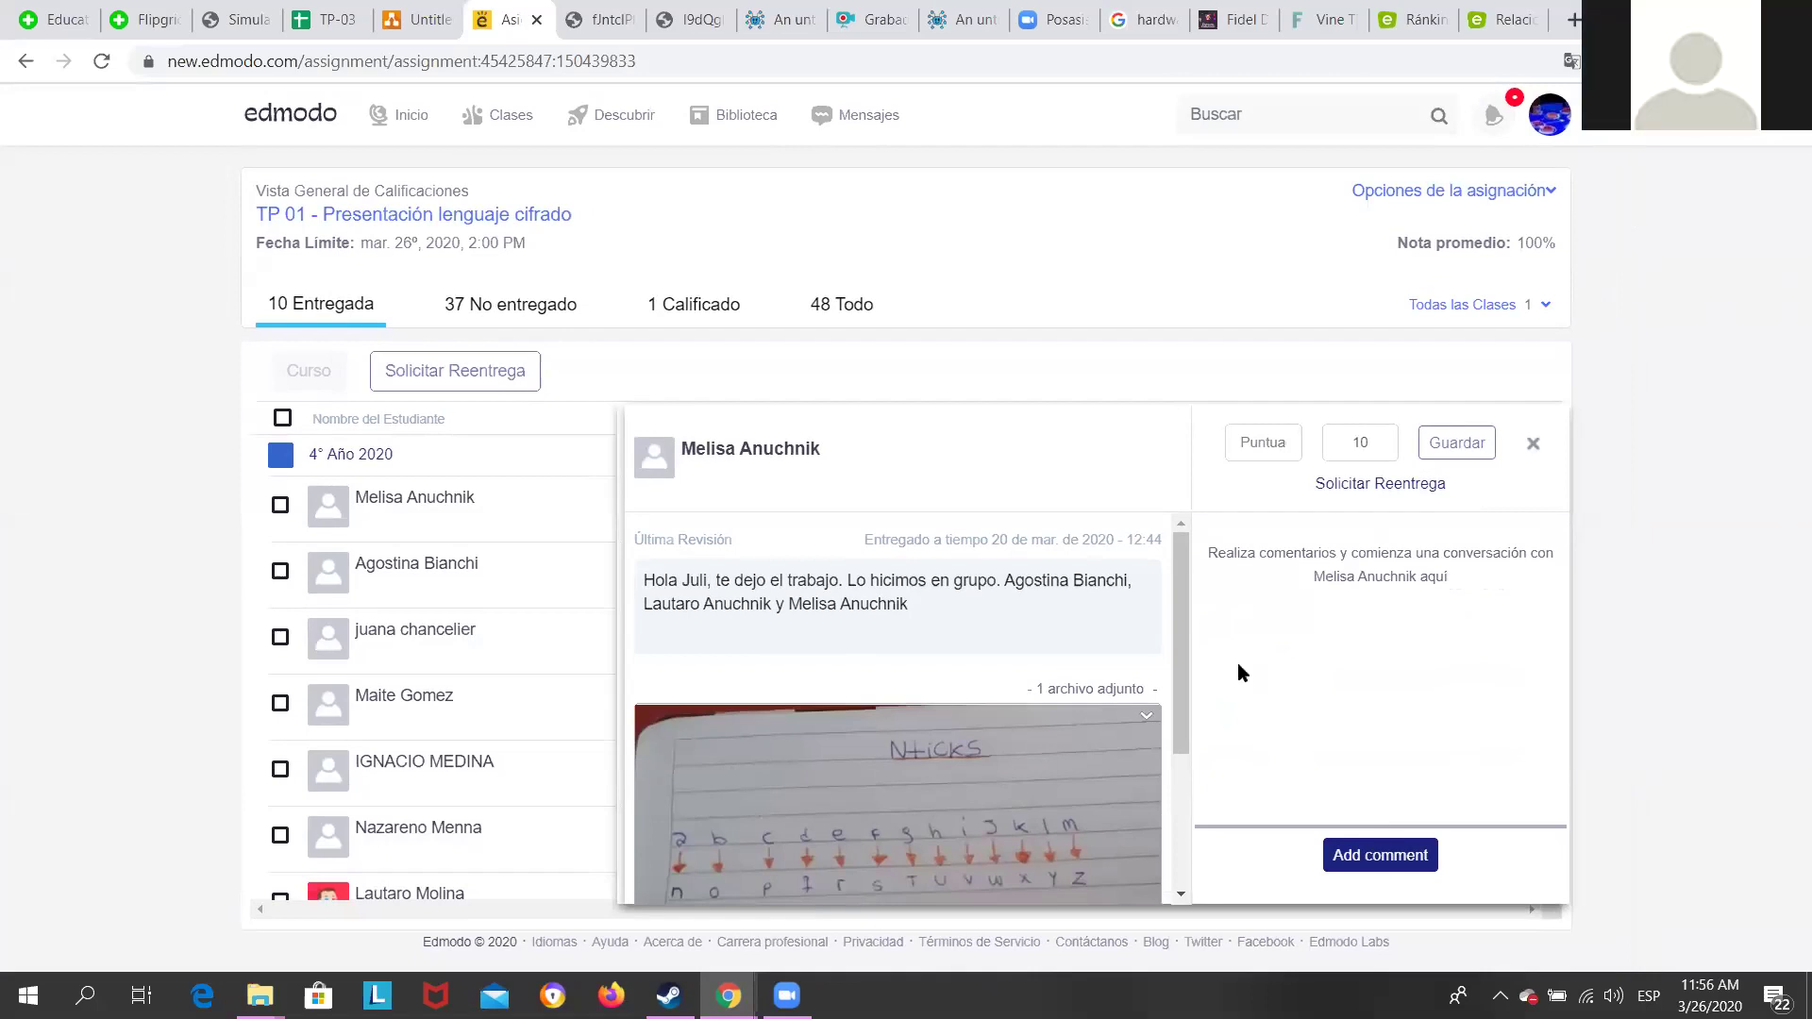
Give the second student's submission a score of 10, save the grade, and open the field for a new comment.
click(1376, 855)
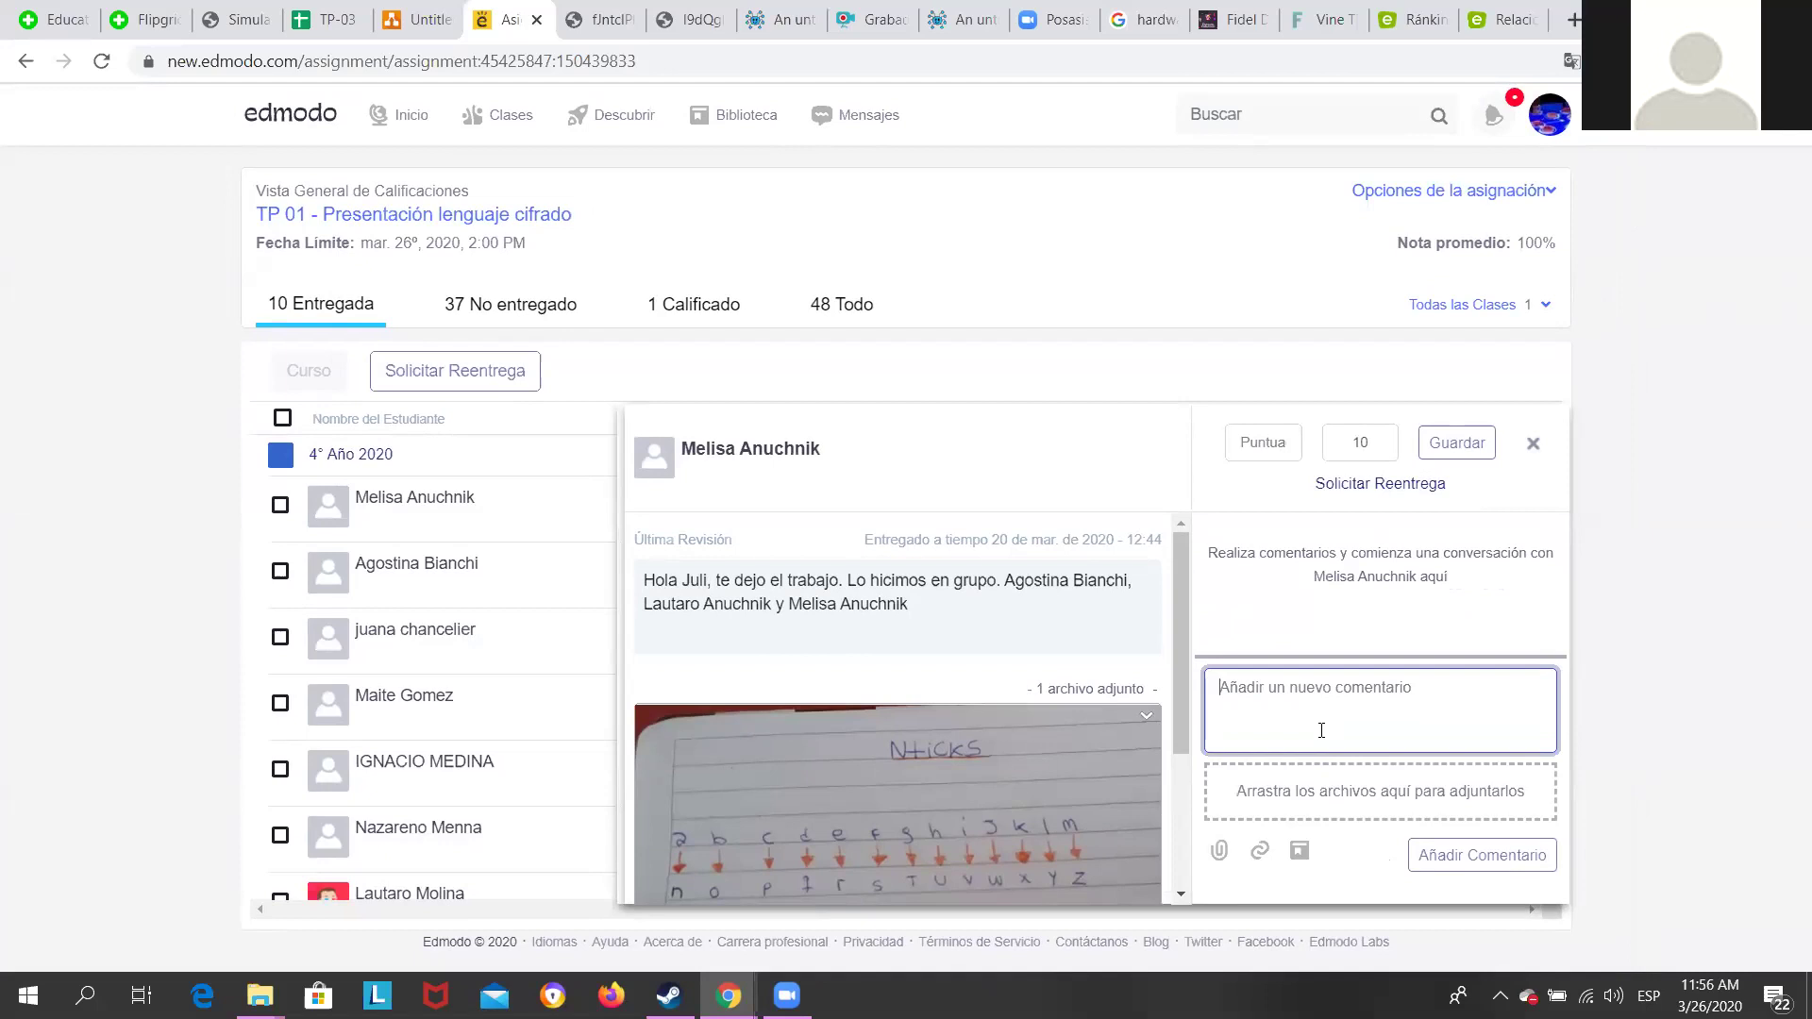
click(1461, 447)
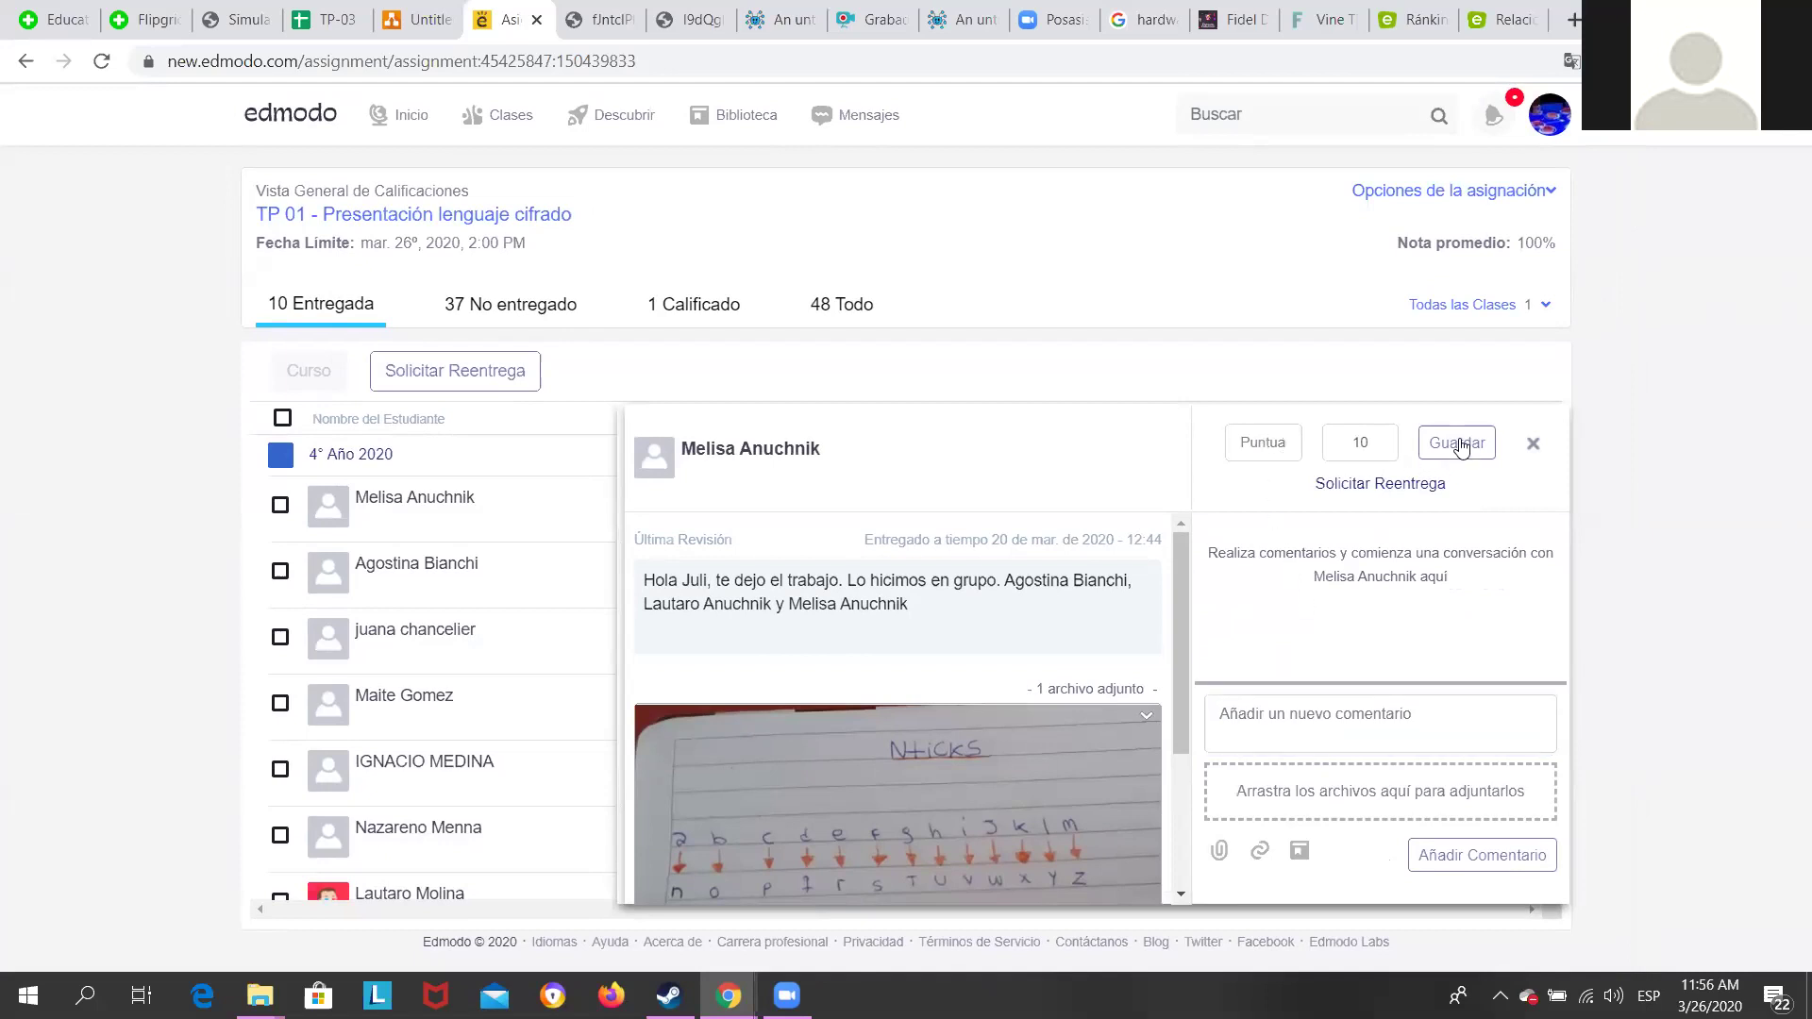
click(1276, 453)
text(10)
click(1442, 453)
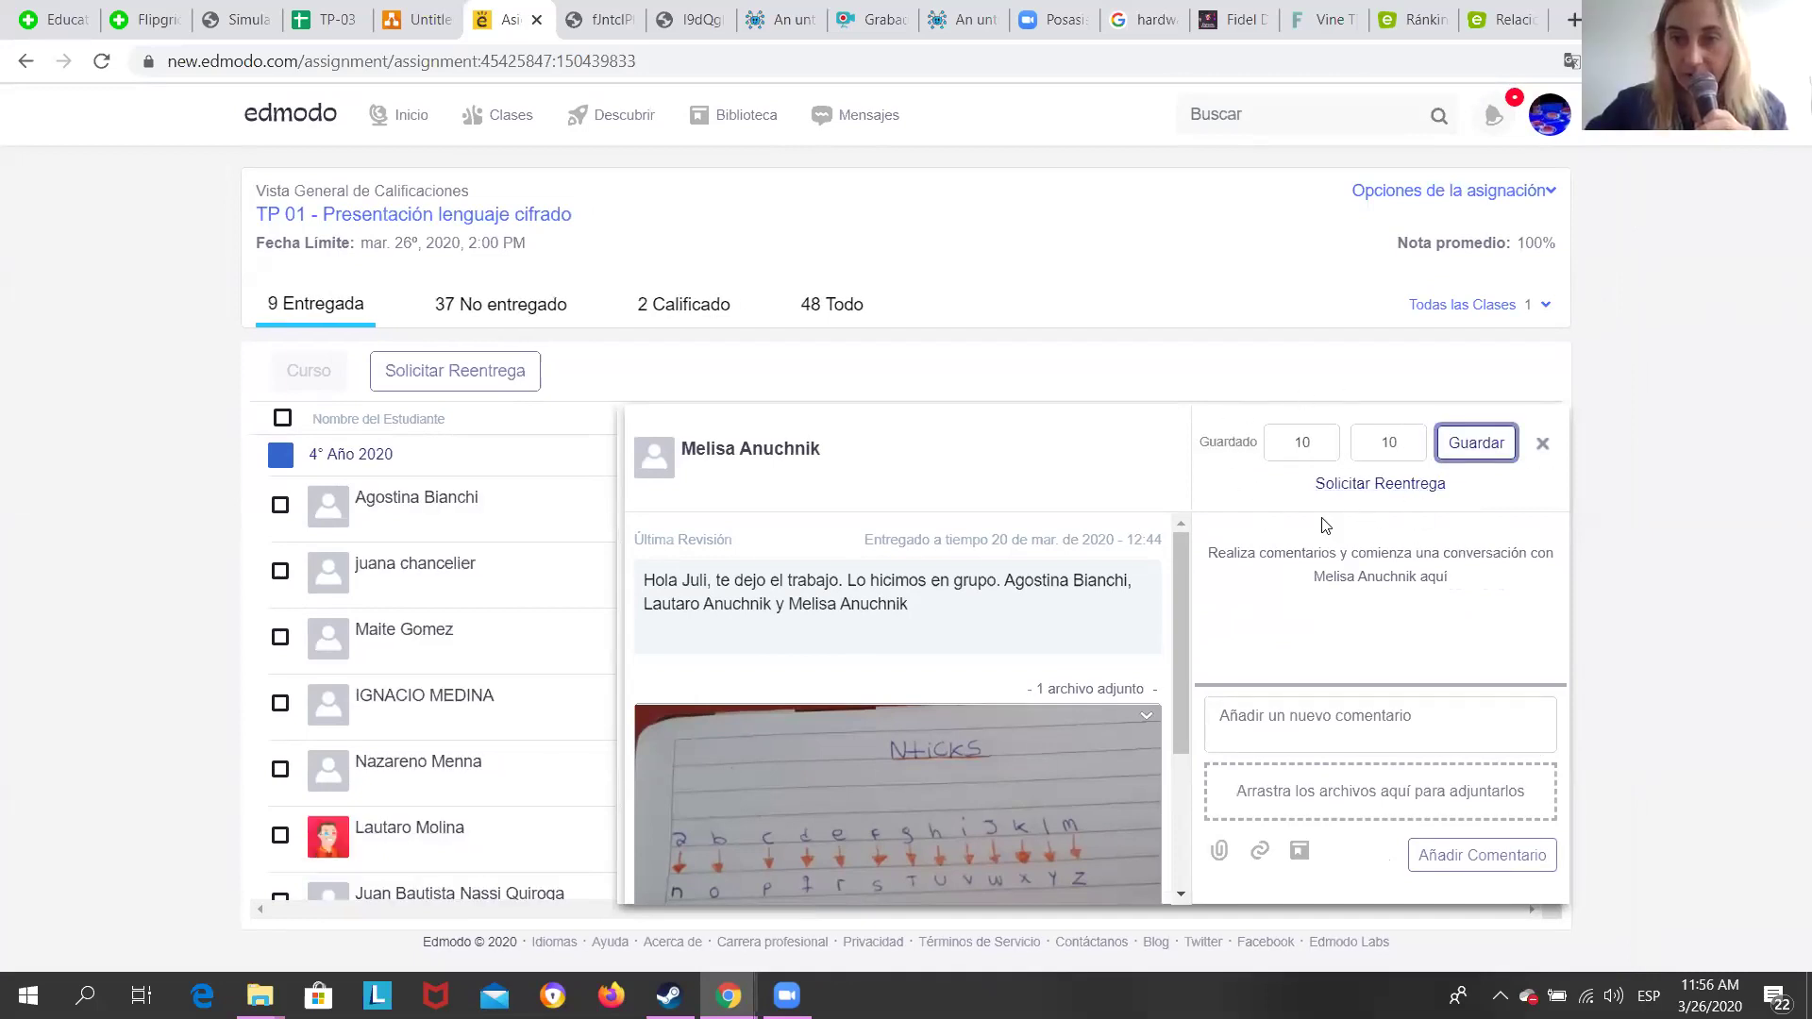
click(1284, 731)
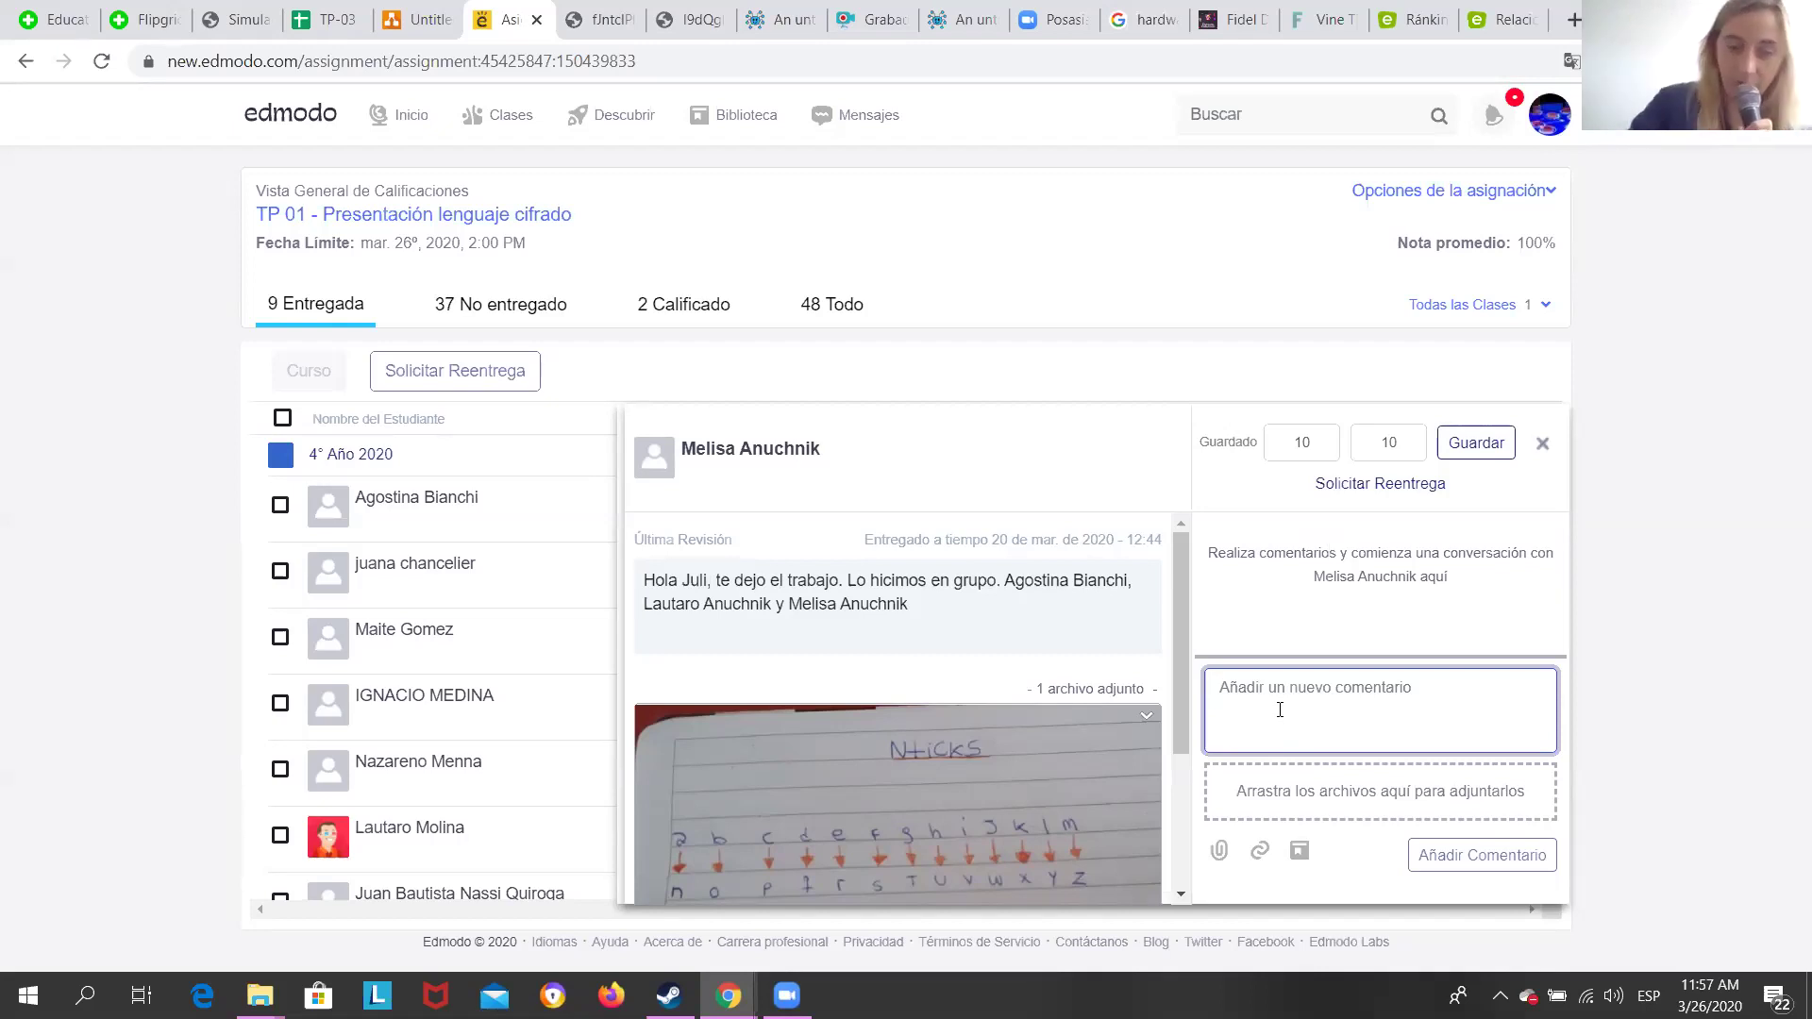
Post the comment "muy buen trabajo" on the second student's submission and review it in the conversation.
text(muy bue)
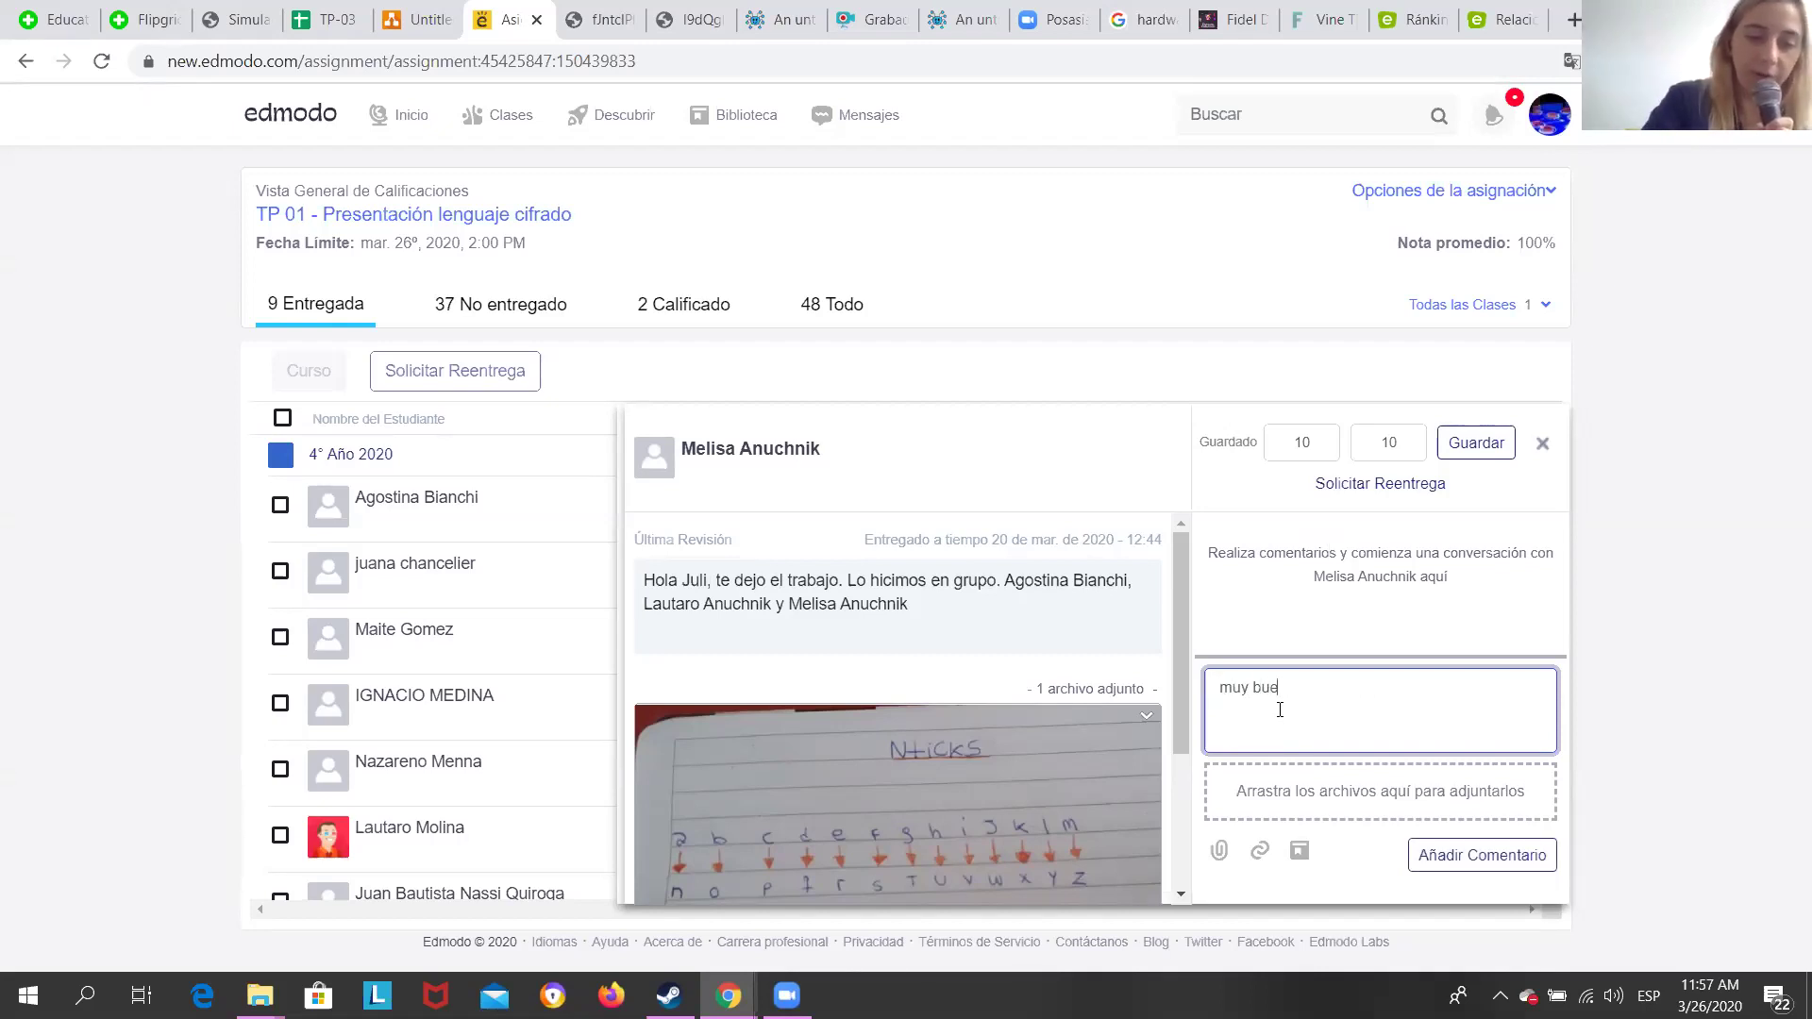
text(n trabajo)
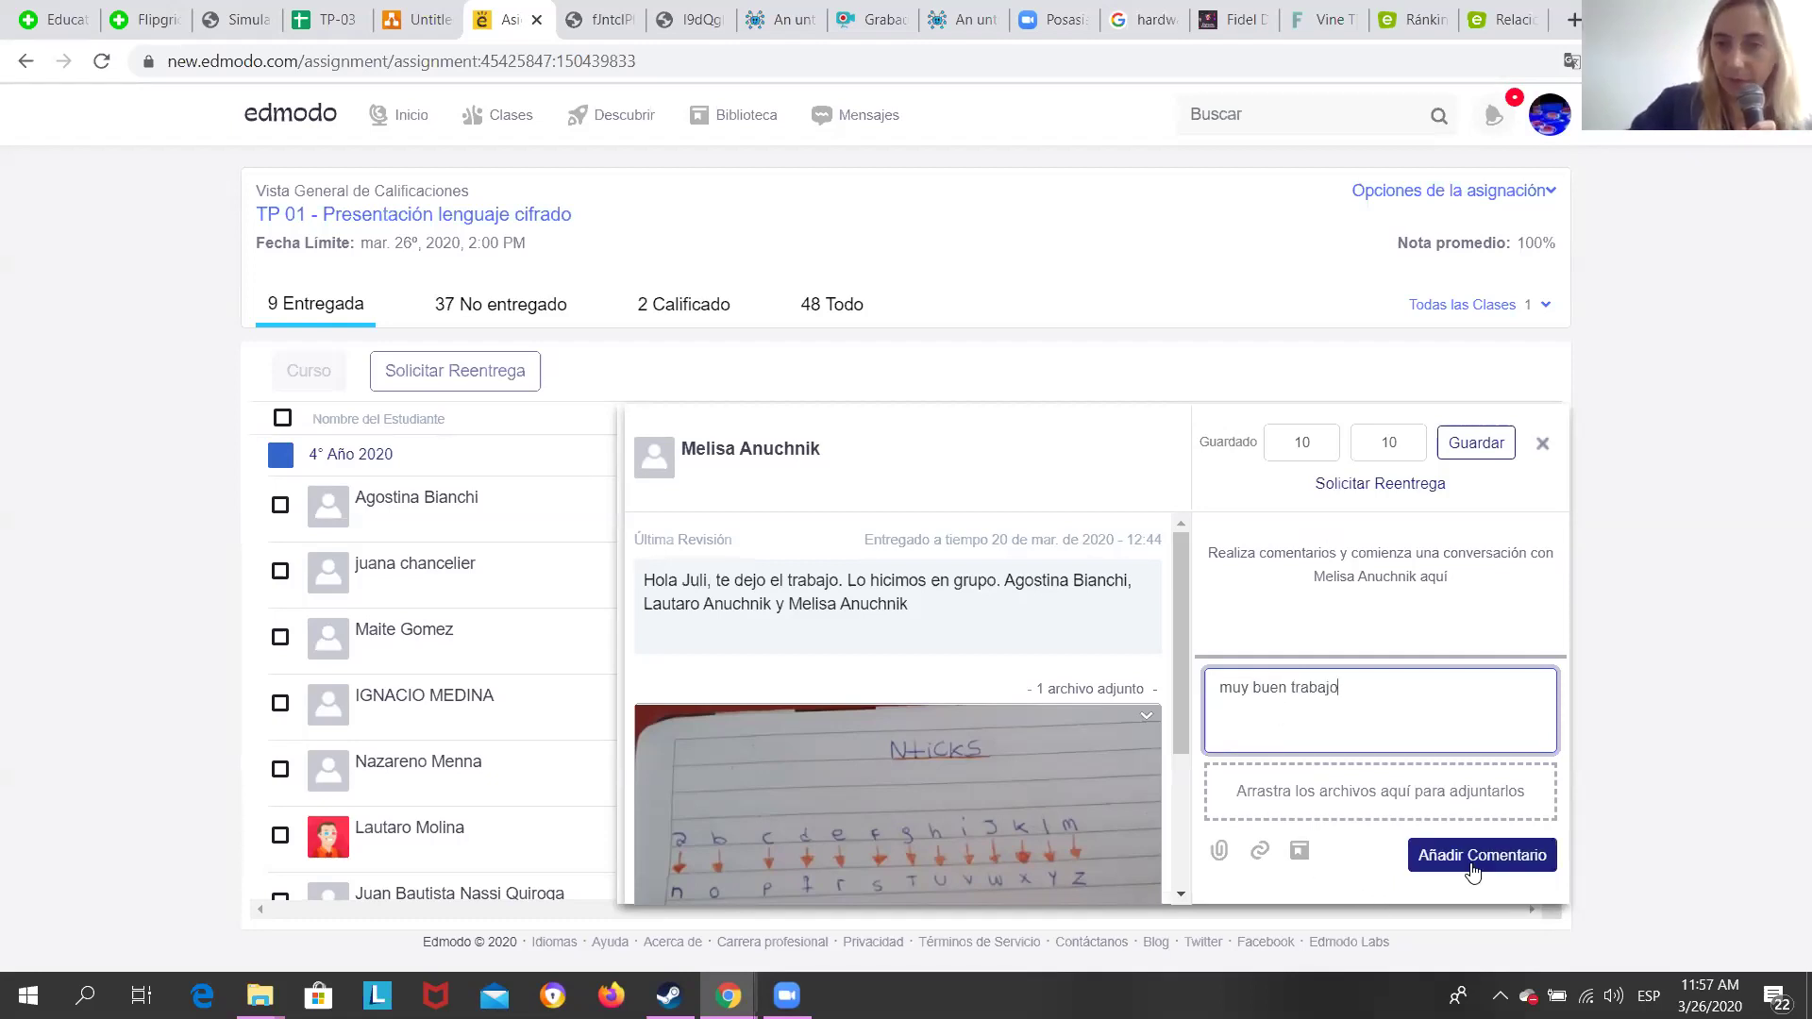
click(1474, 866)
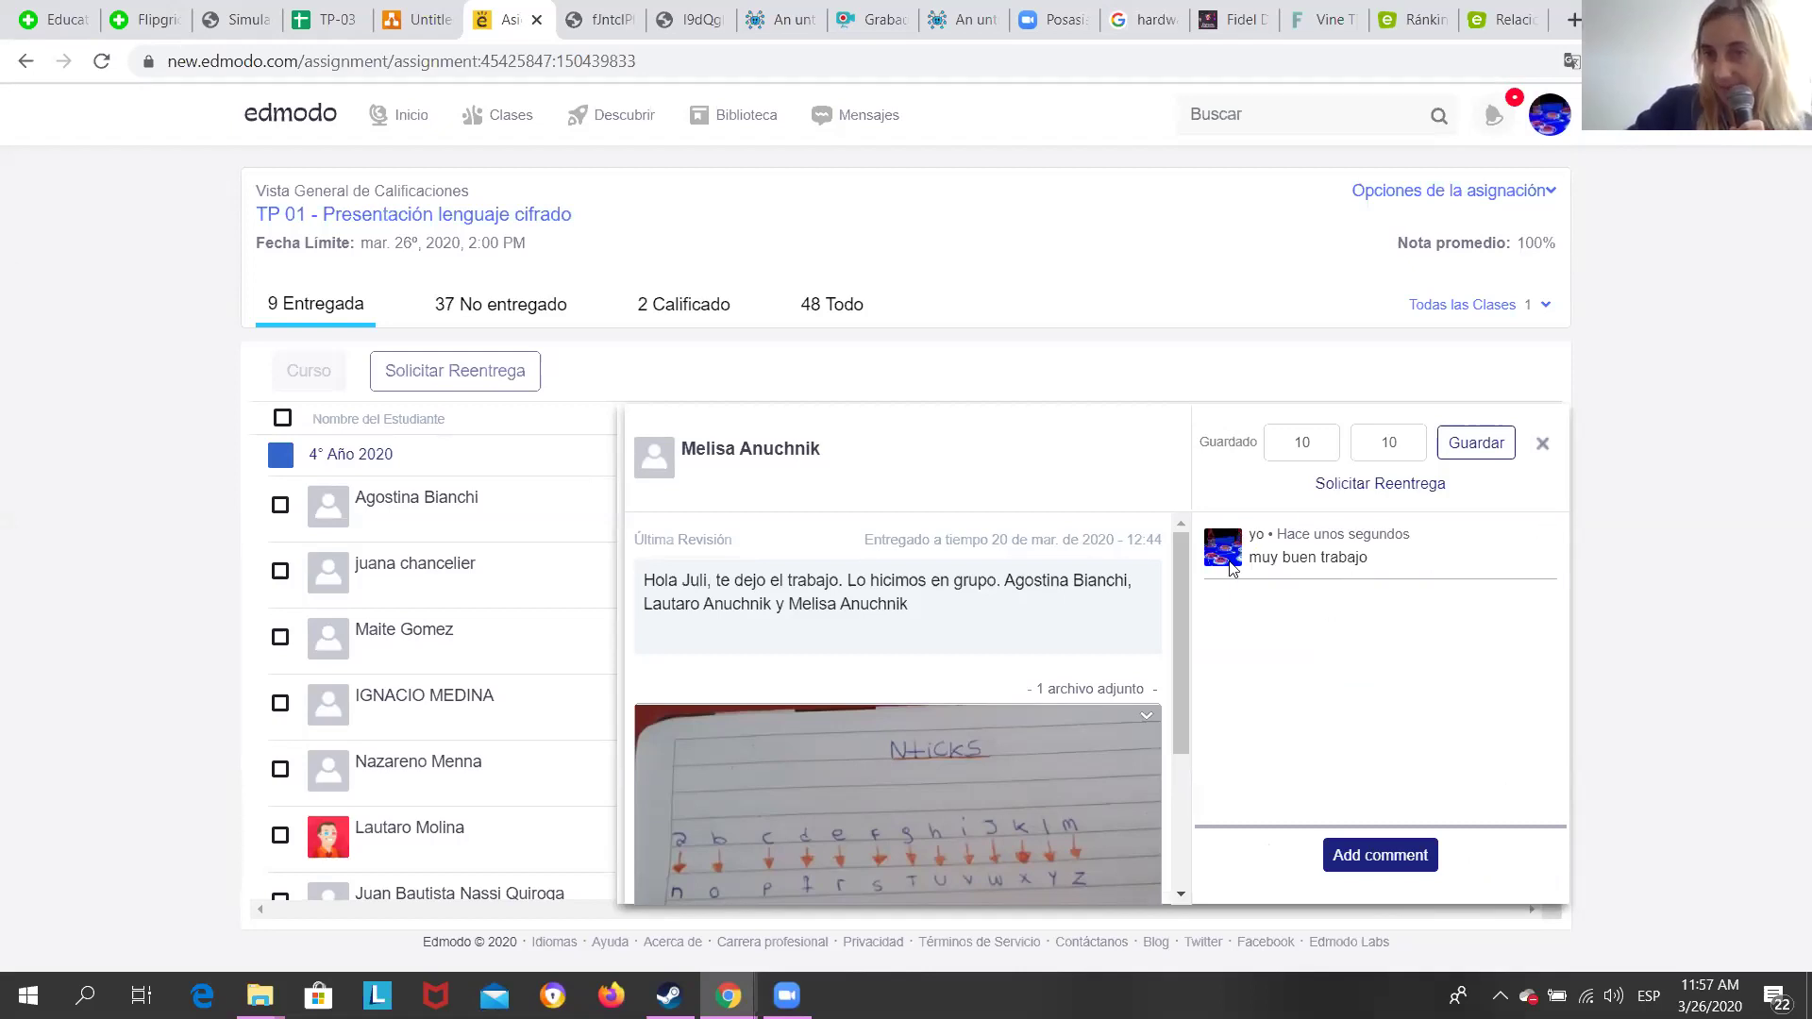
scroll(1420, 604, up, 5)
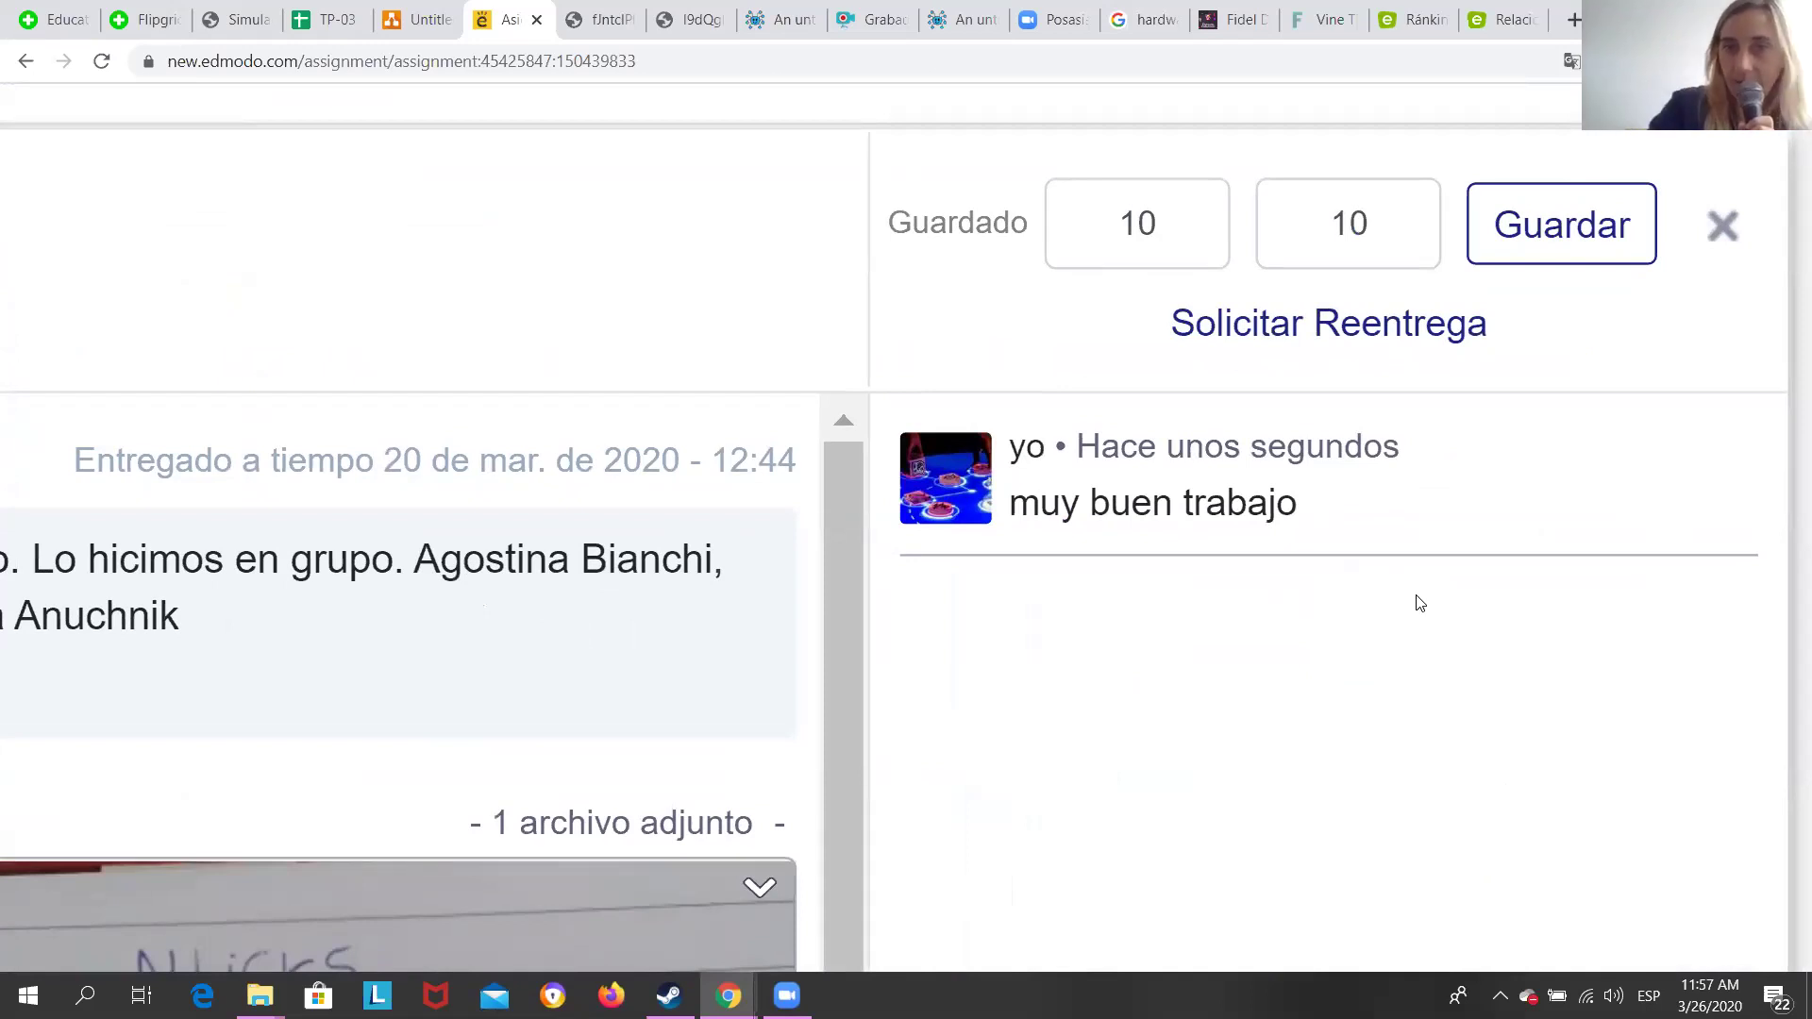
scroll(1420, 603, down, 5)
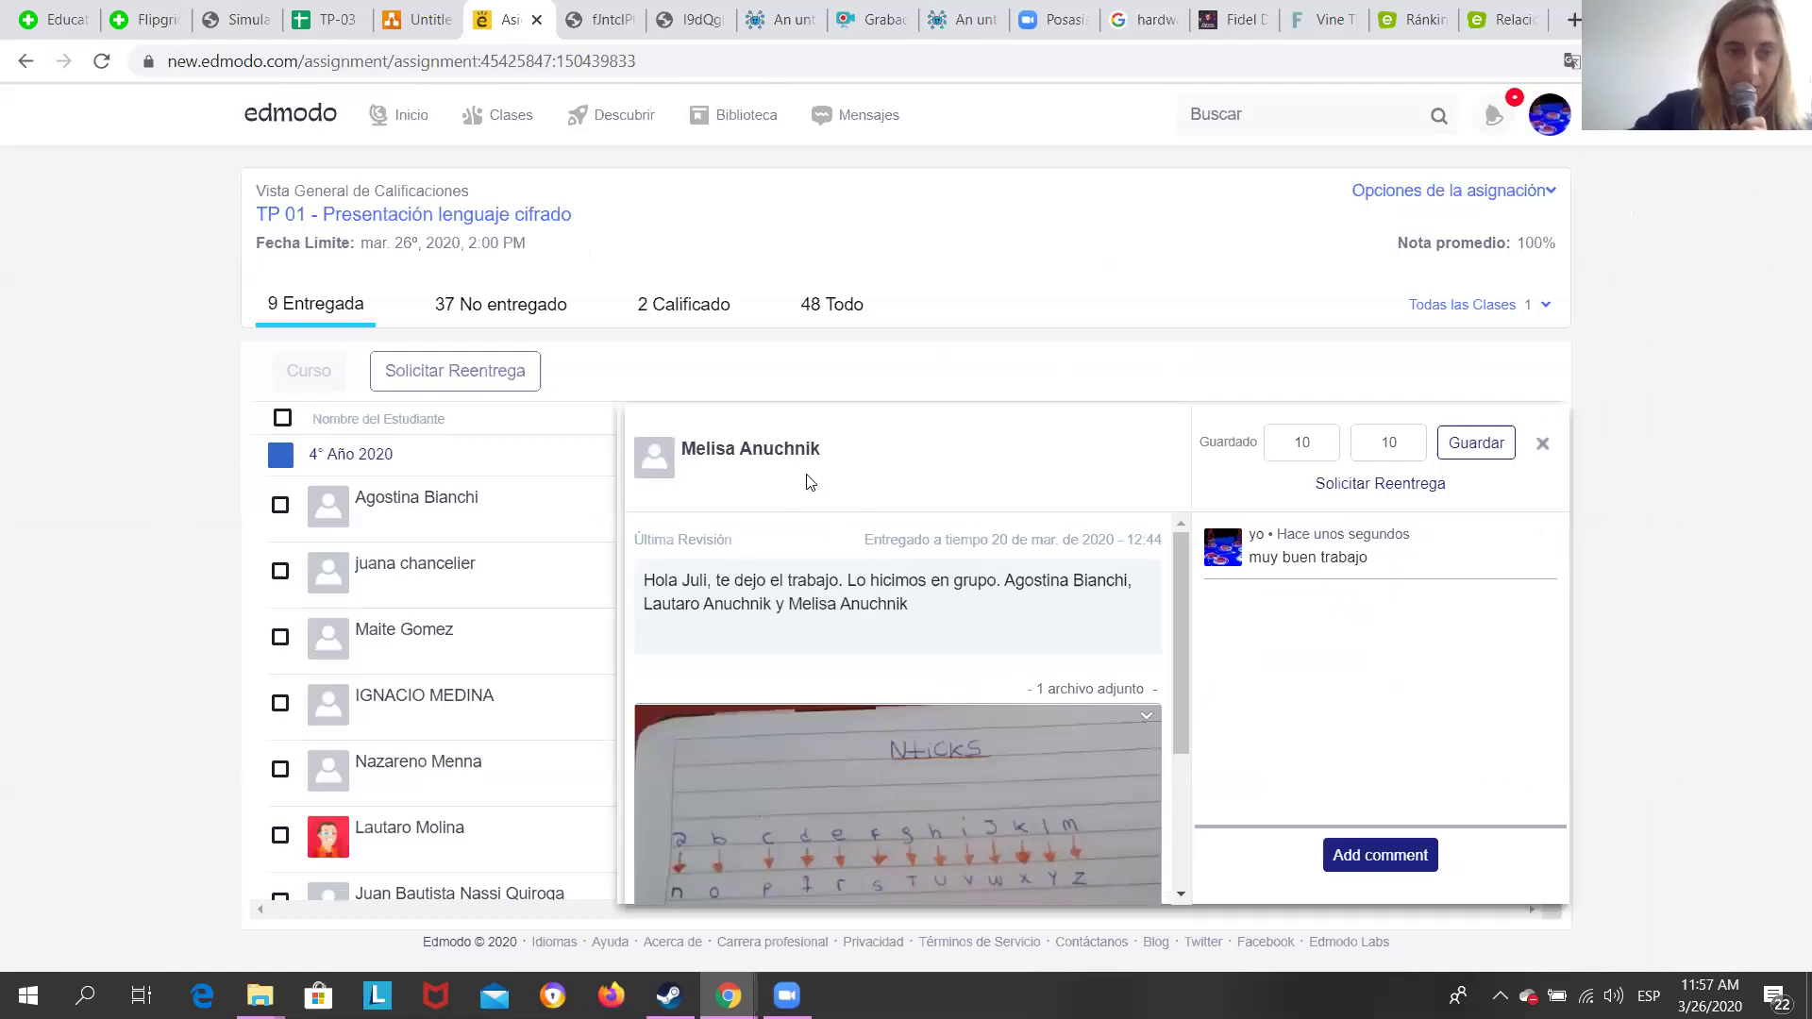
scroll(825, 546, down, 3)
scroll(946, 740, up, 3)
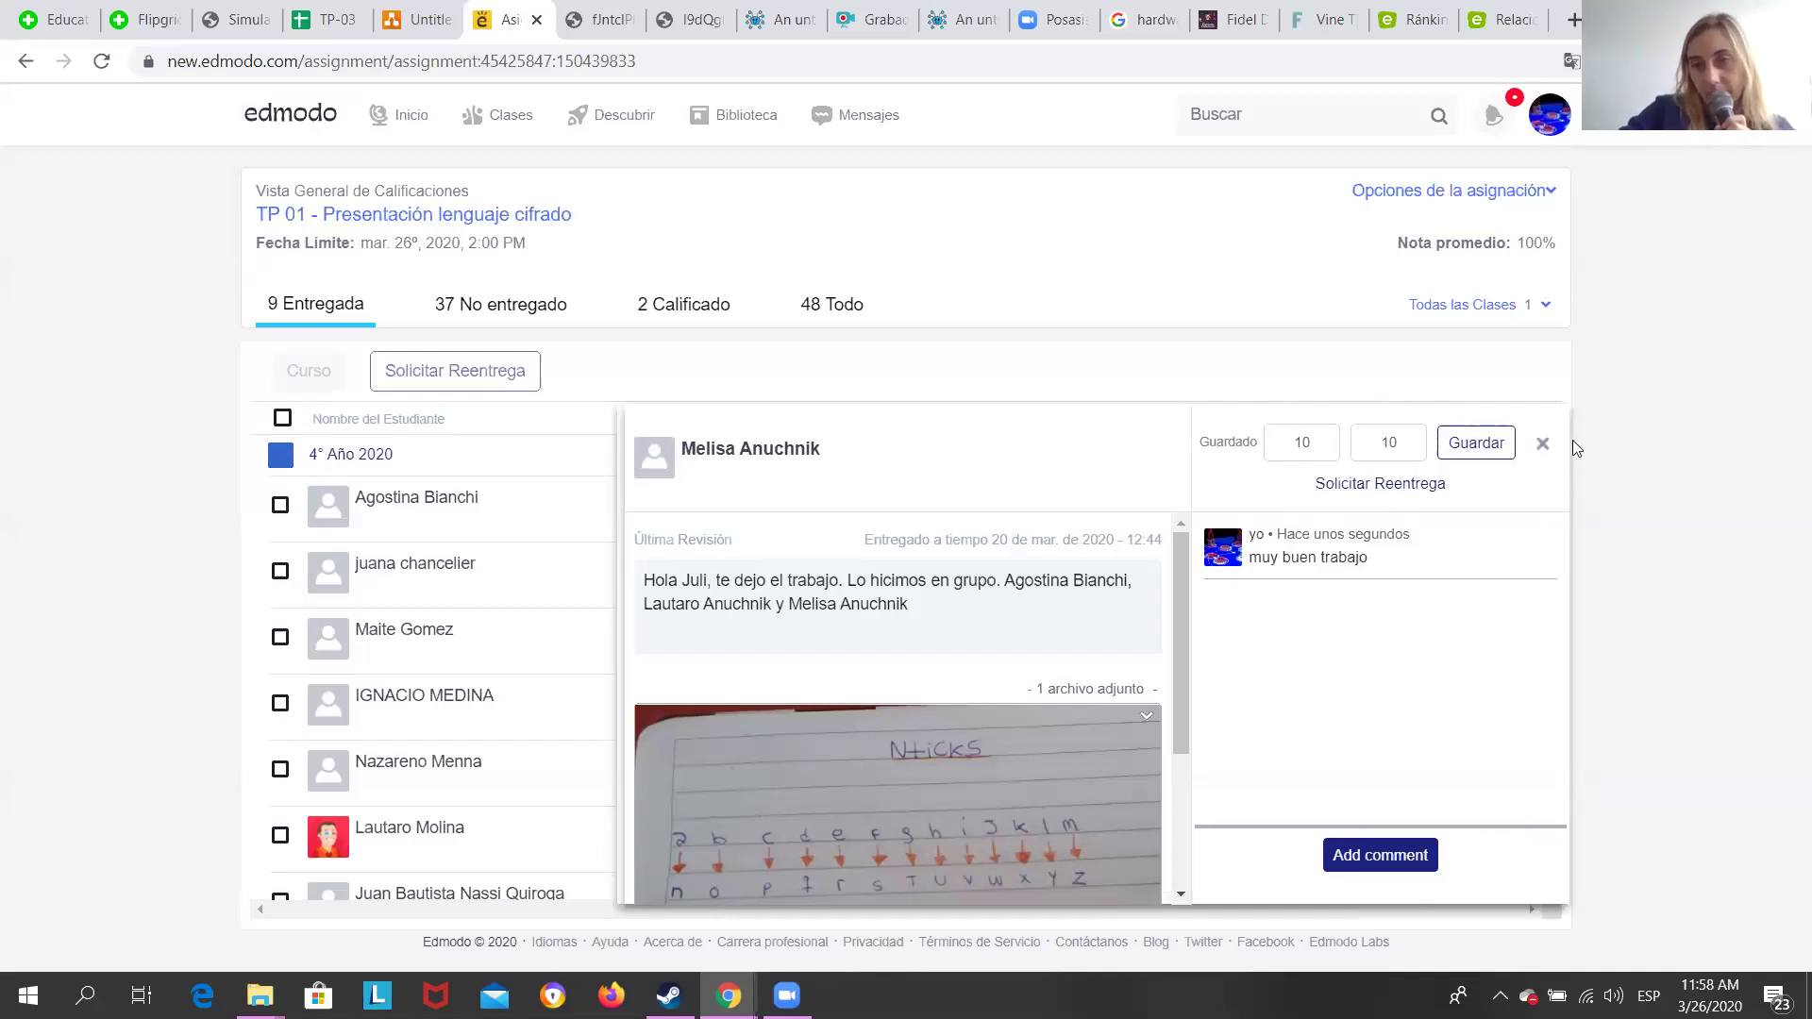
Close the submission and the resubmission request, and compare the lists of submitted and graded students.
click(1545, 449)
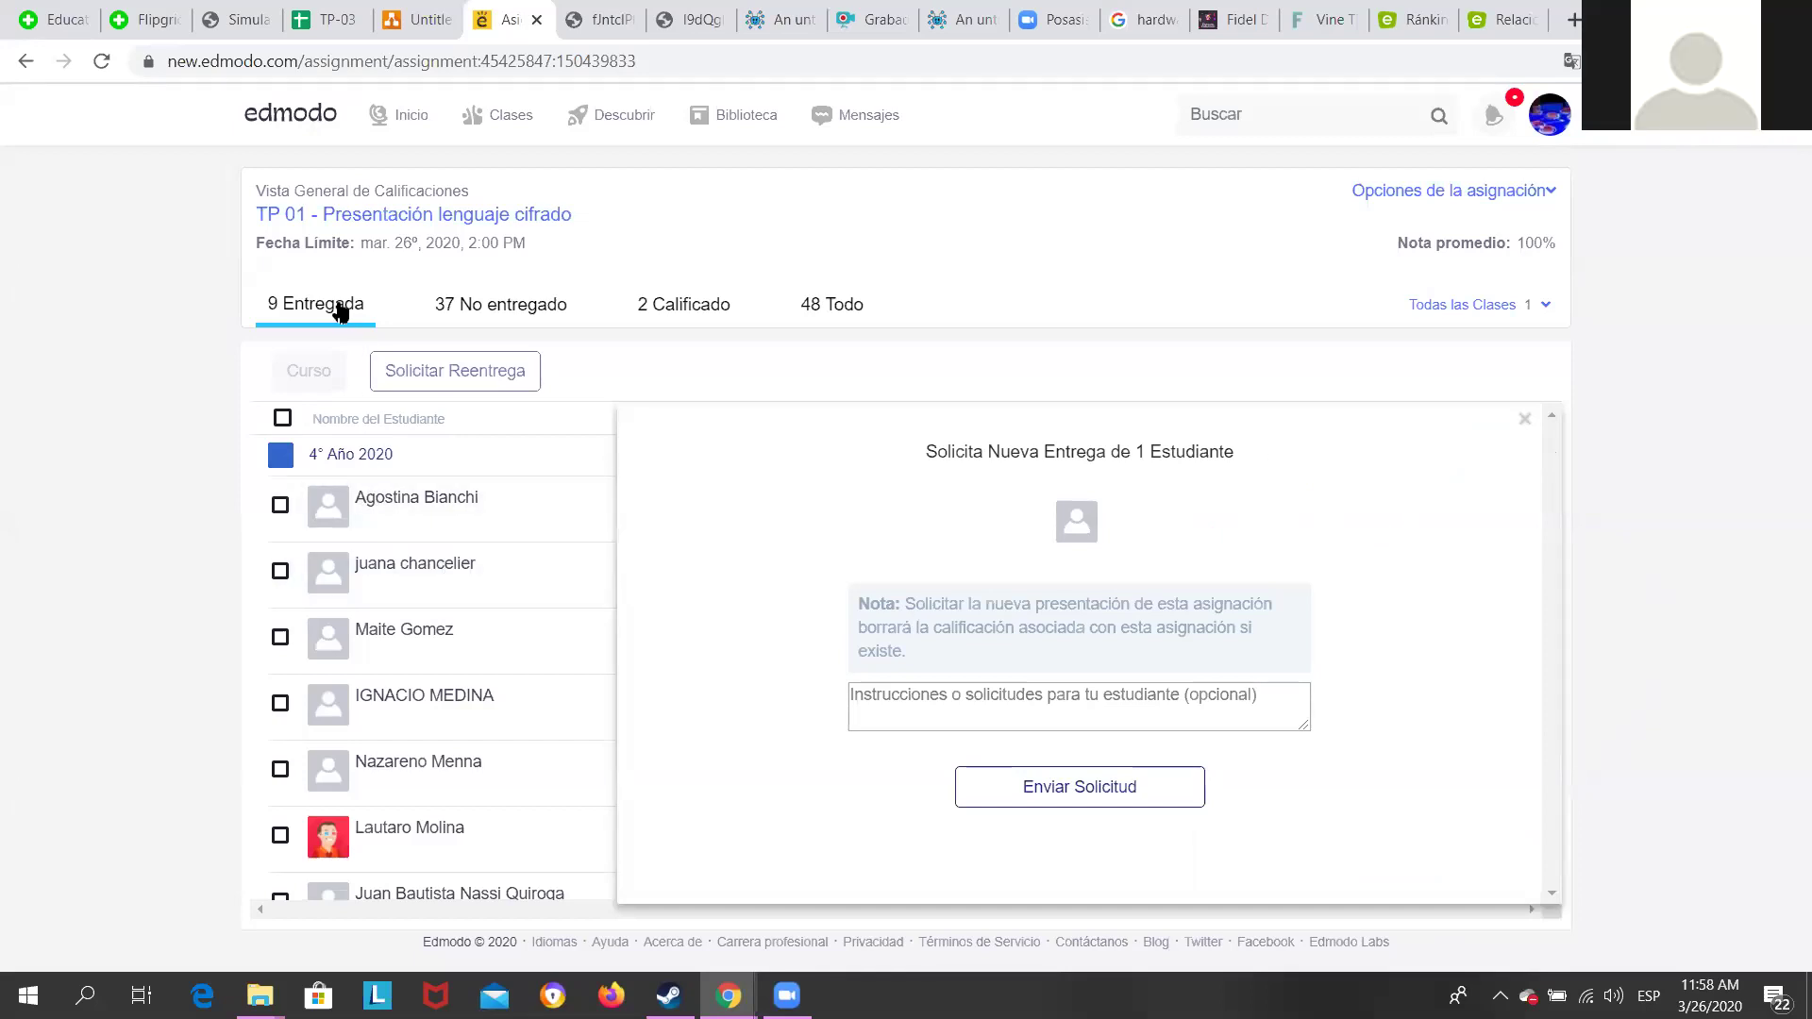
click(661, 306)
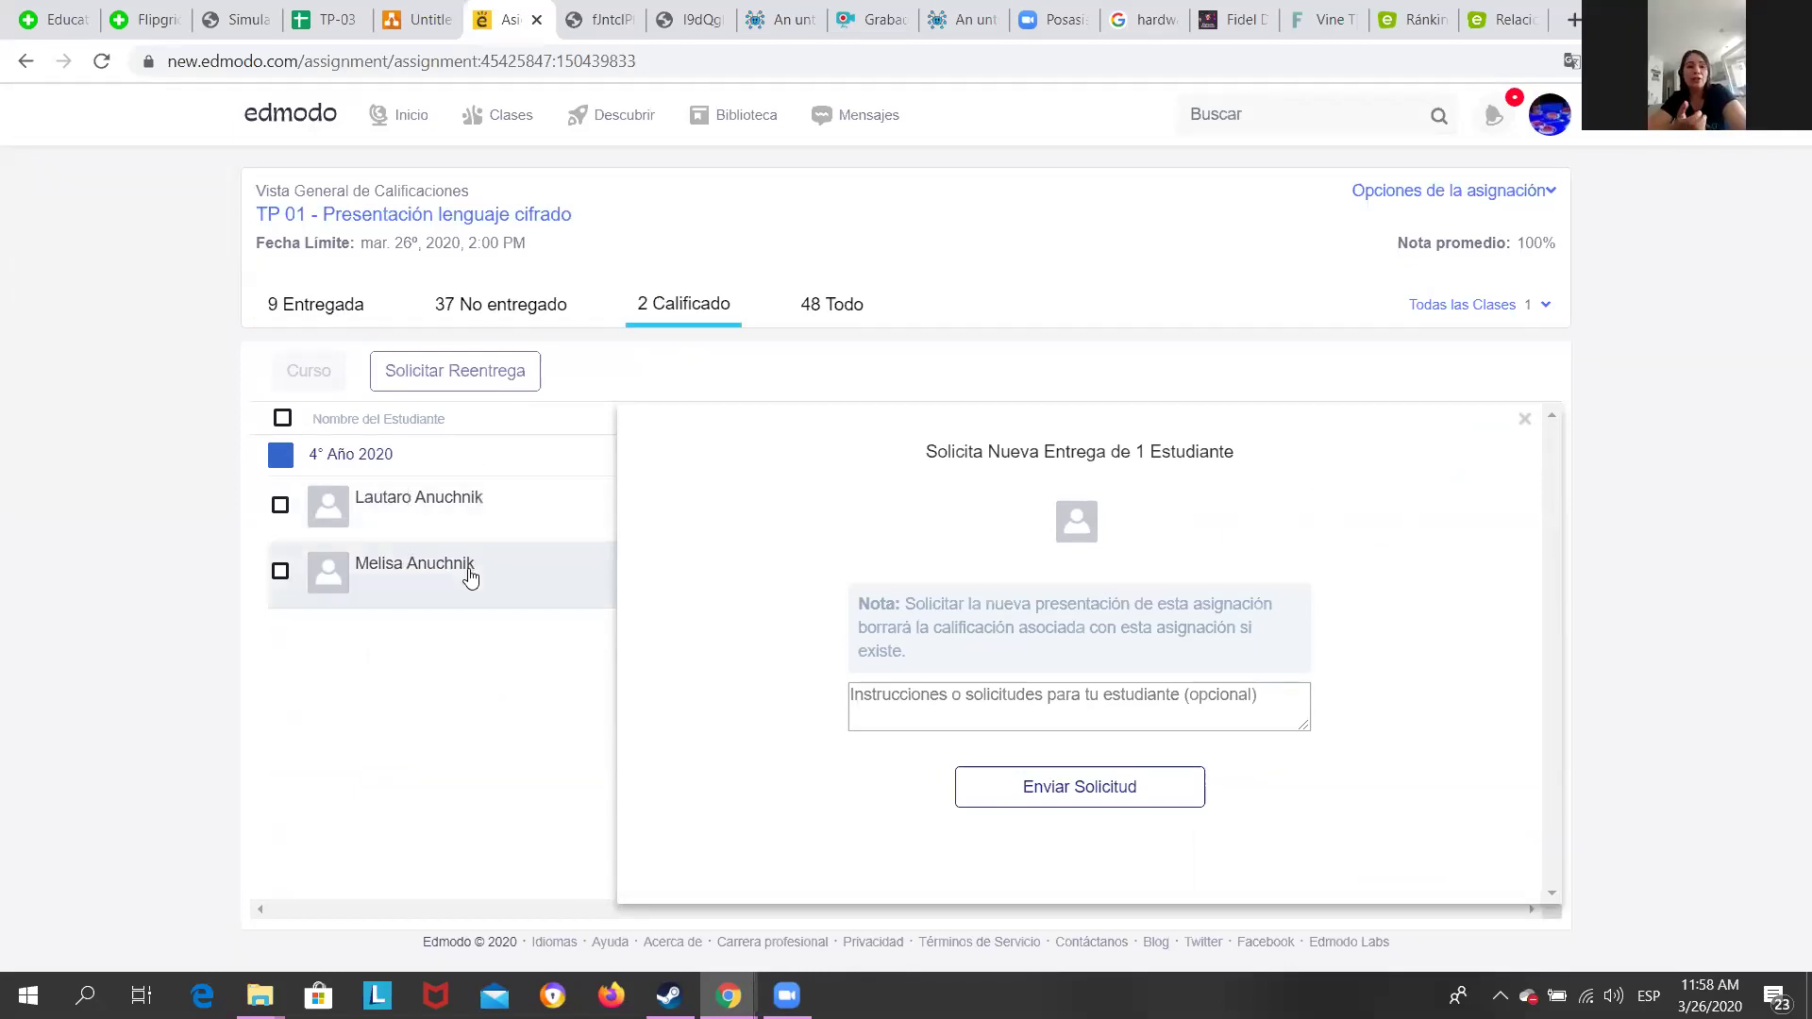
click(1523, 421)
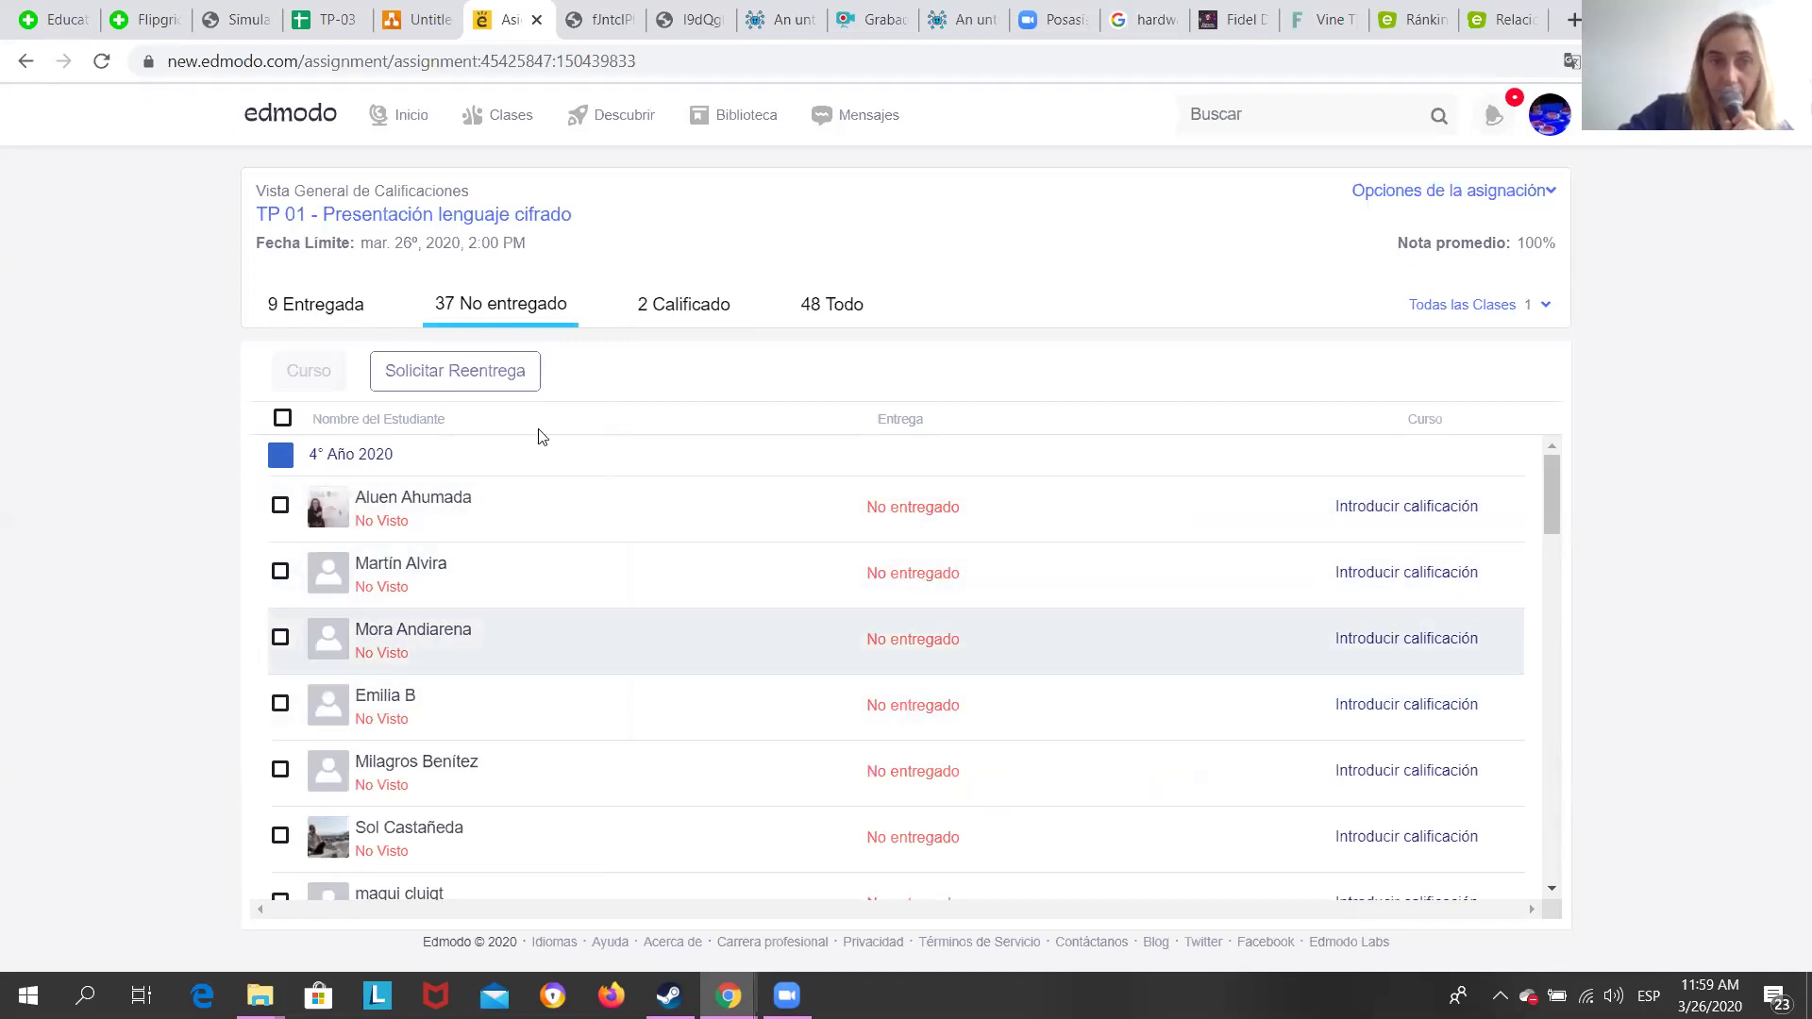
click(366, 312)
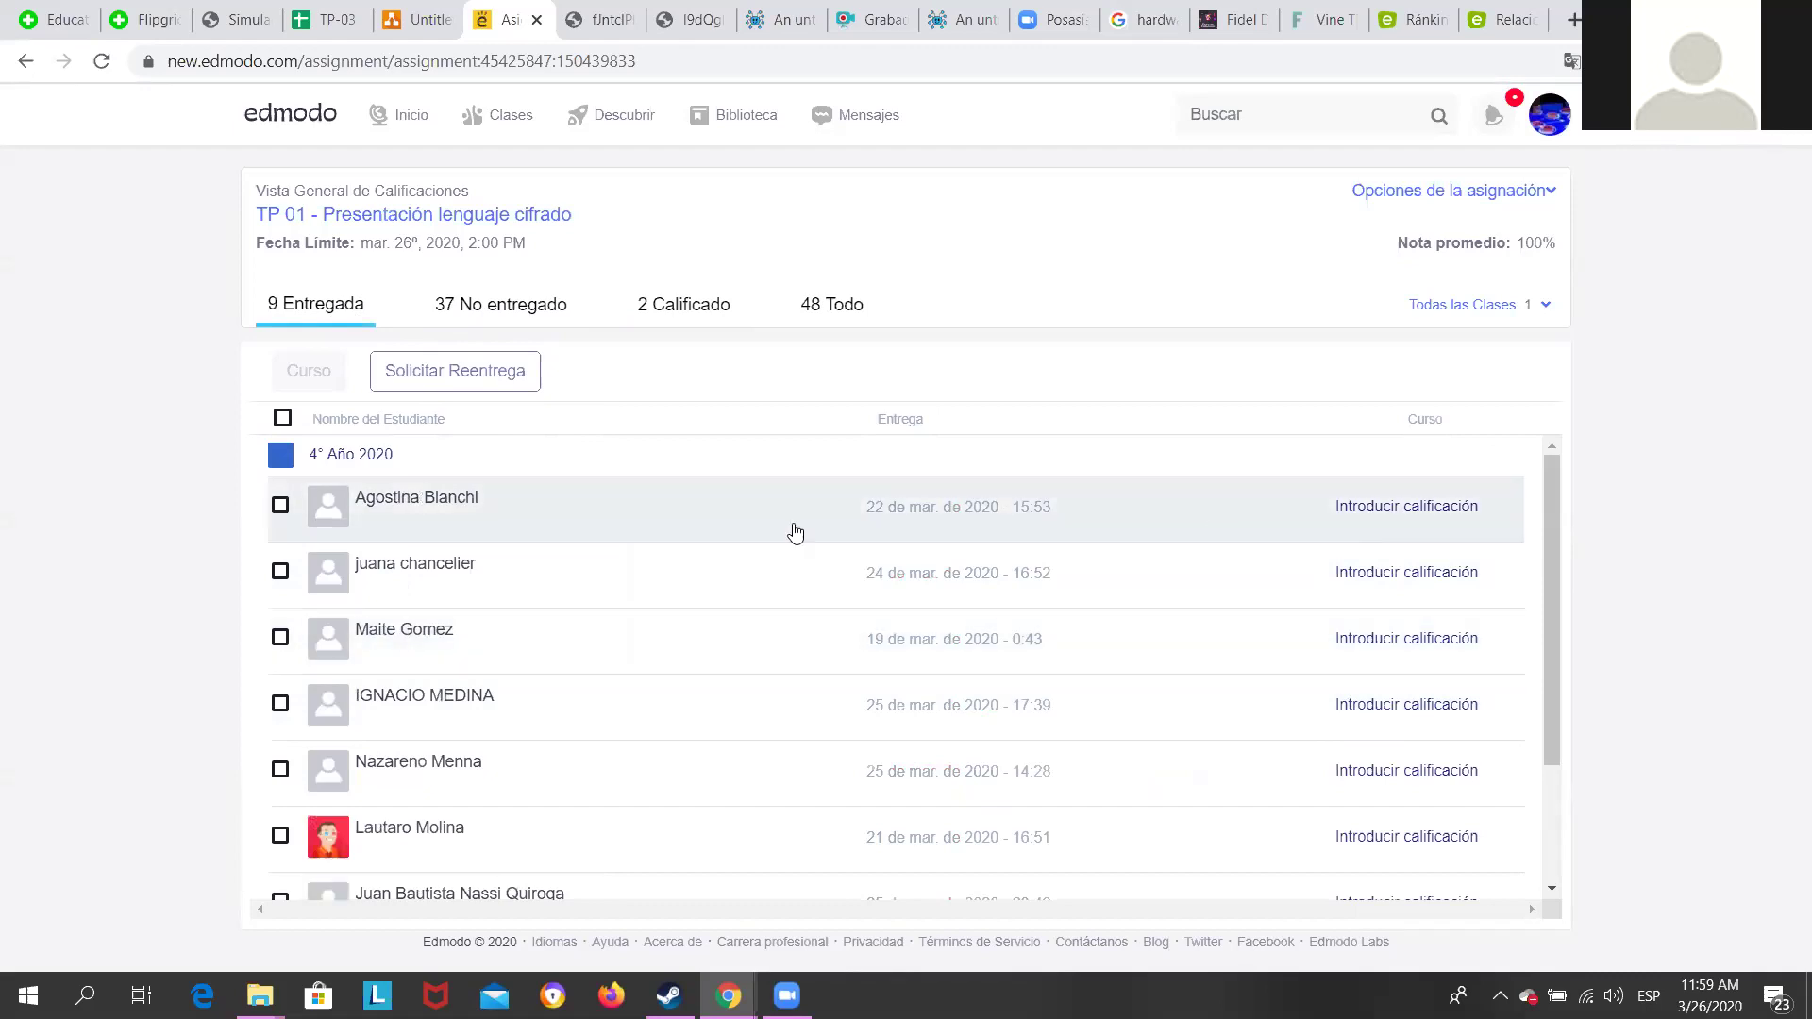
scroll(487, 836, down, 2)
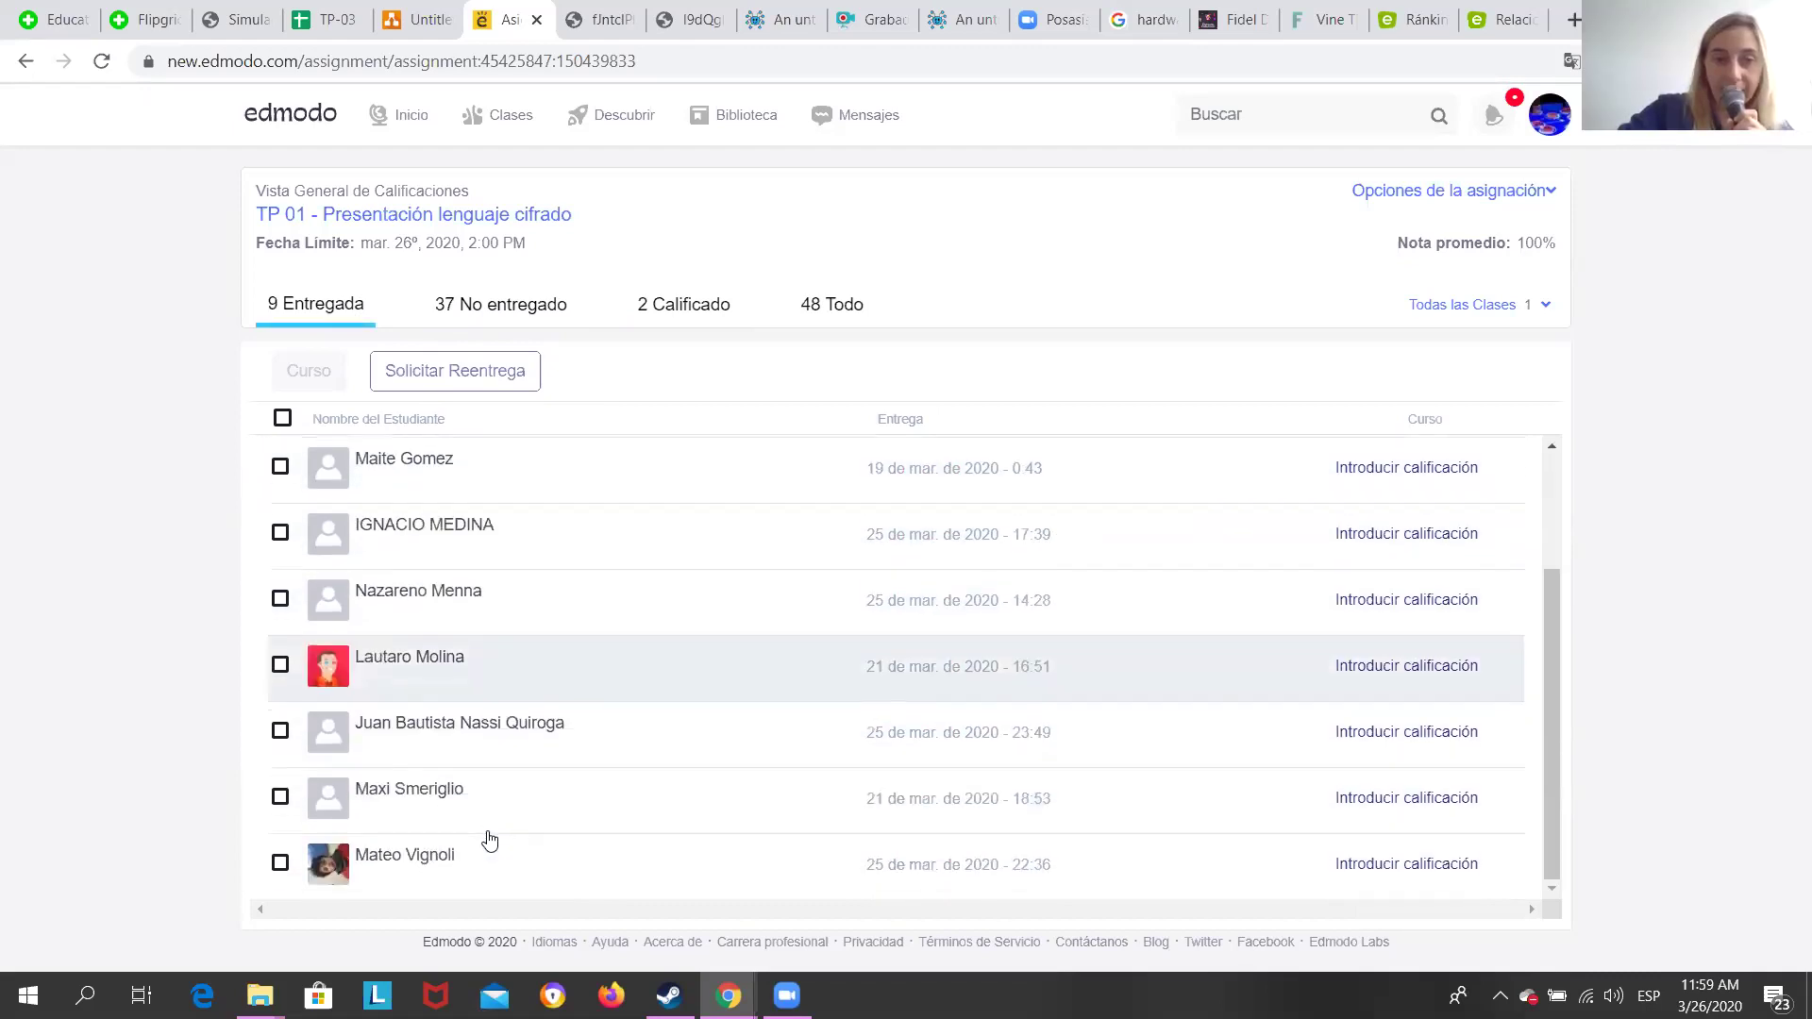
scroll(487, 838, up, 2)
click(692, 315)
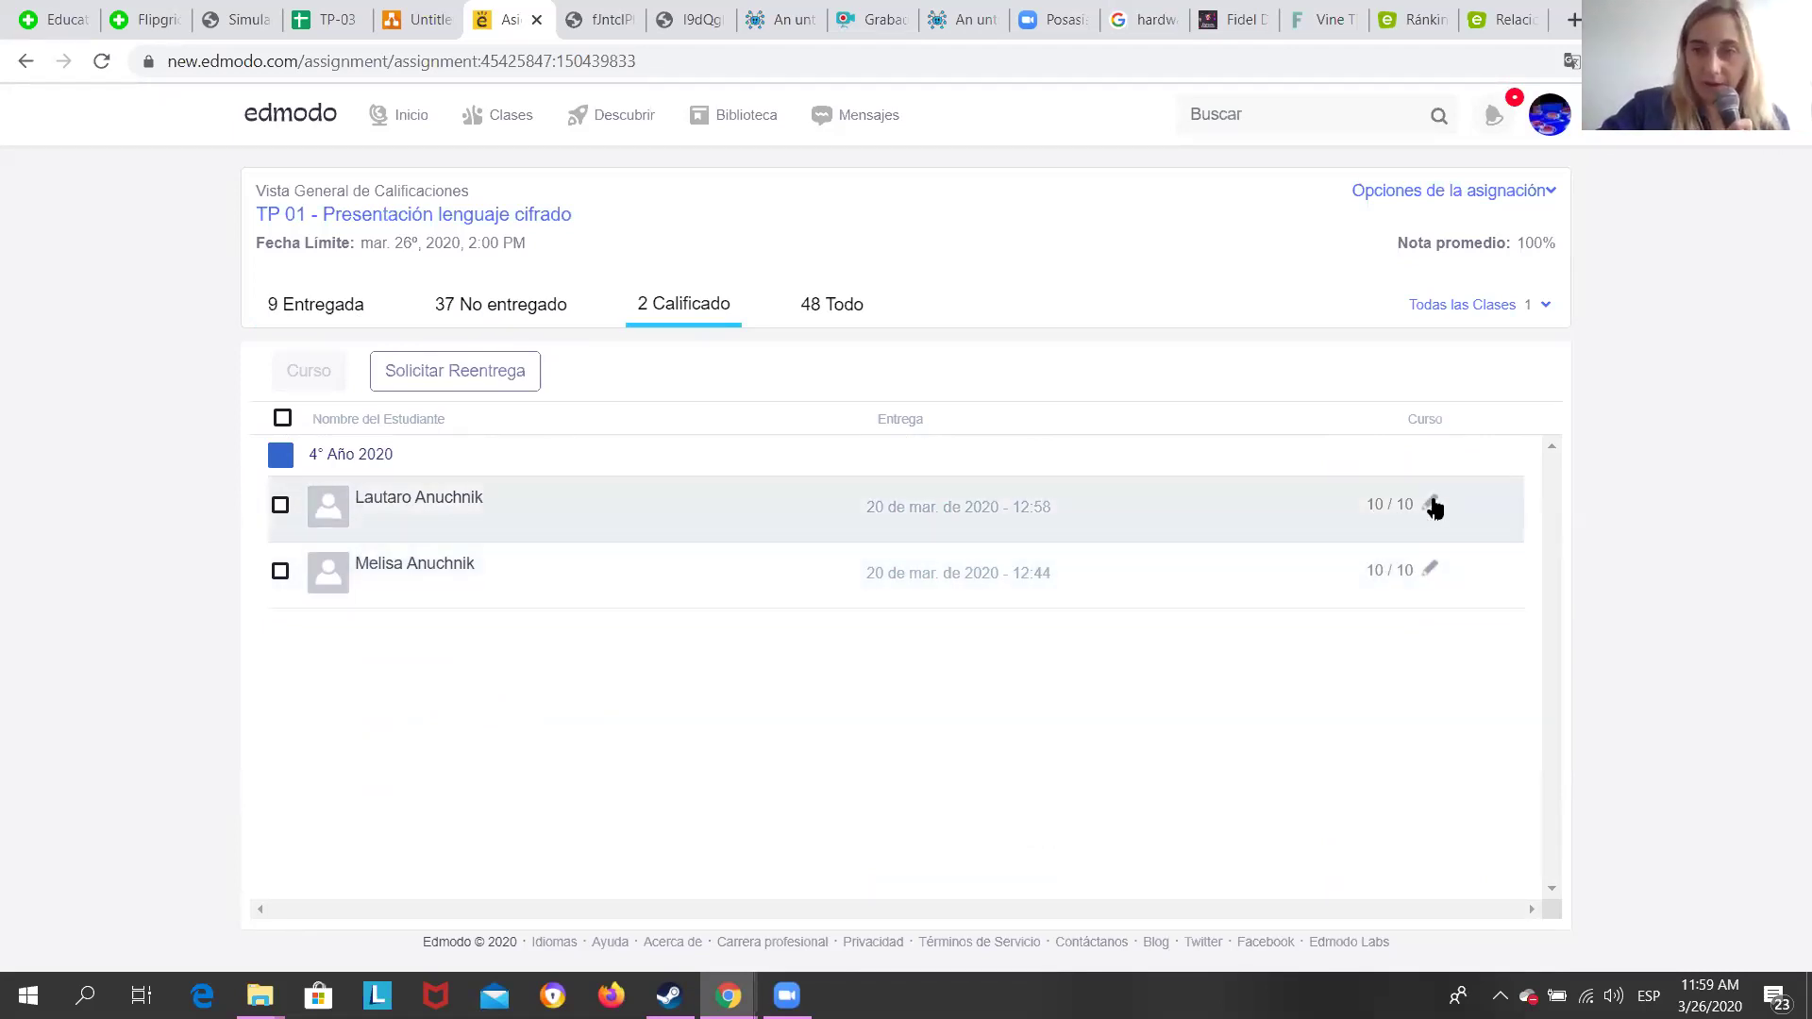
Open the second ungraded student's submission, enter G as both the score and the maximum grade, and save.
click(354, 312)
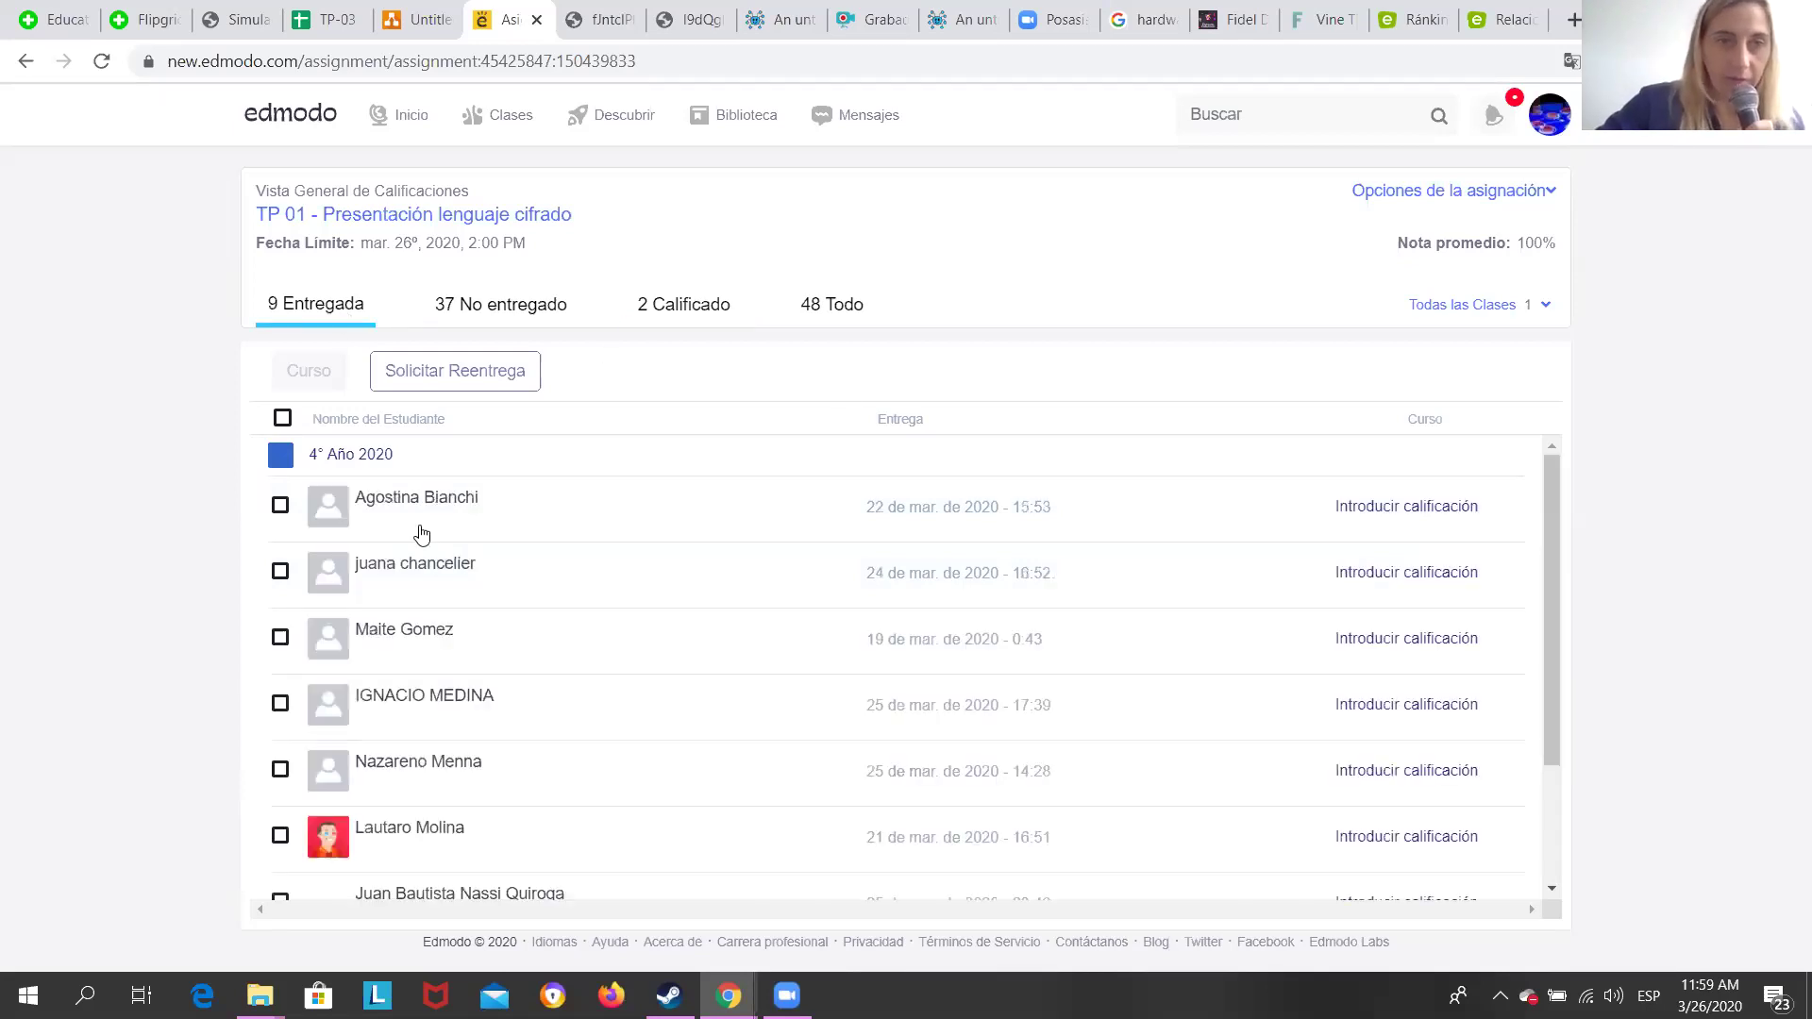
click(459, 580)
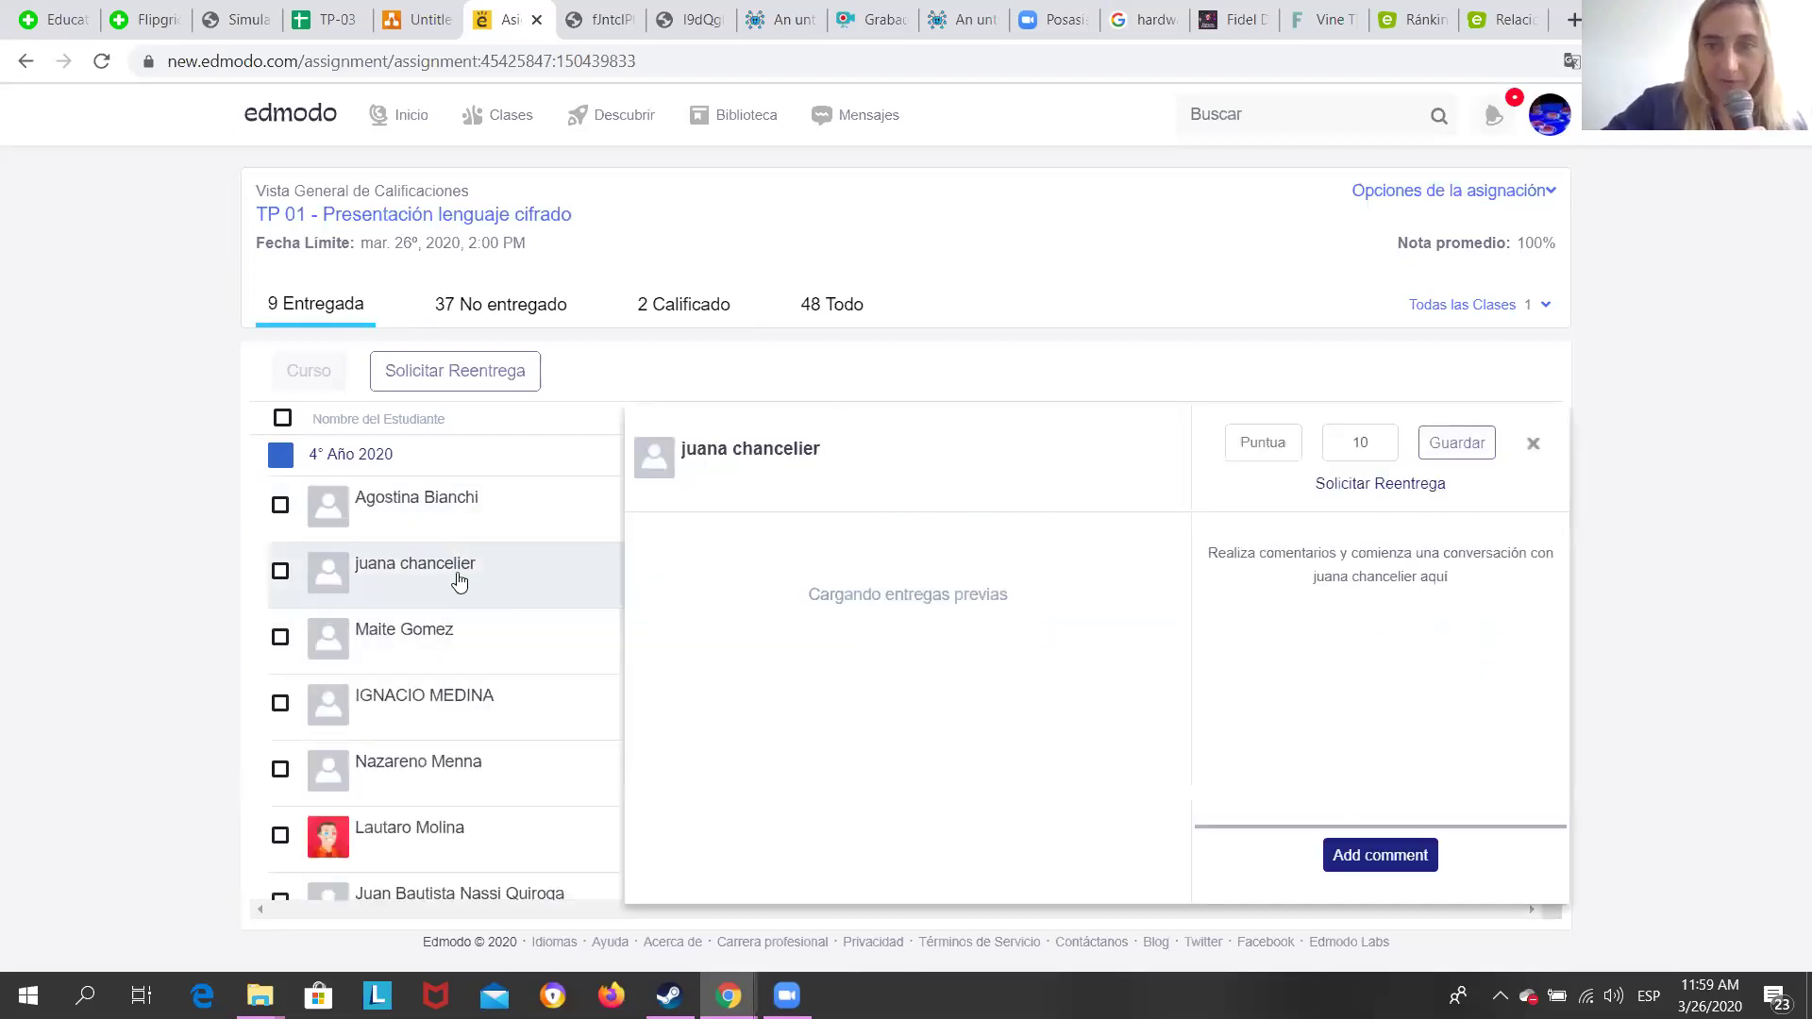
double_click(1368, 434)
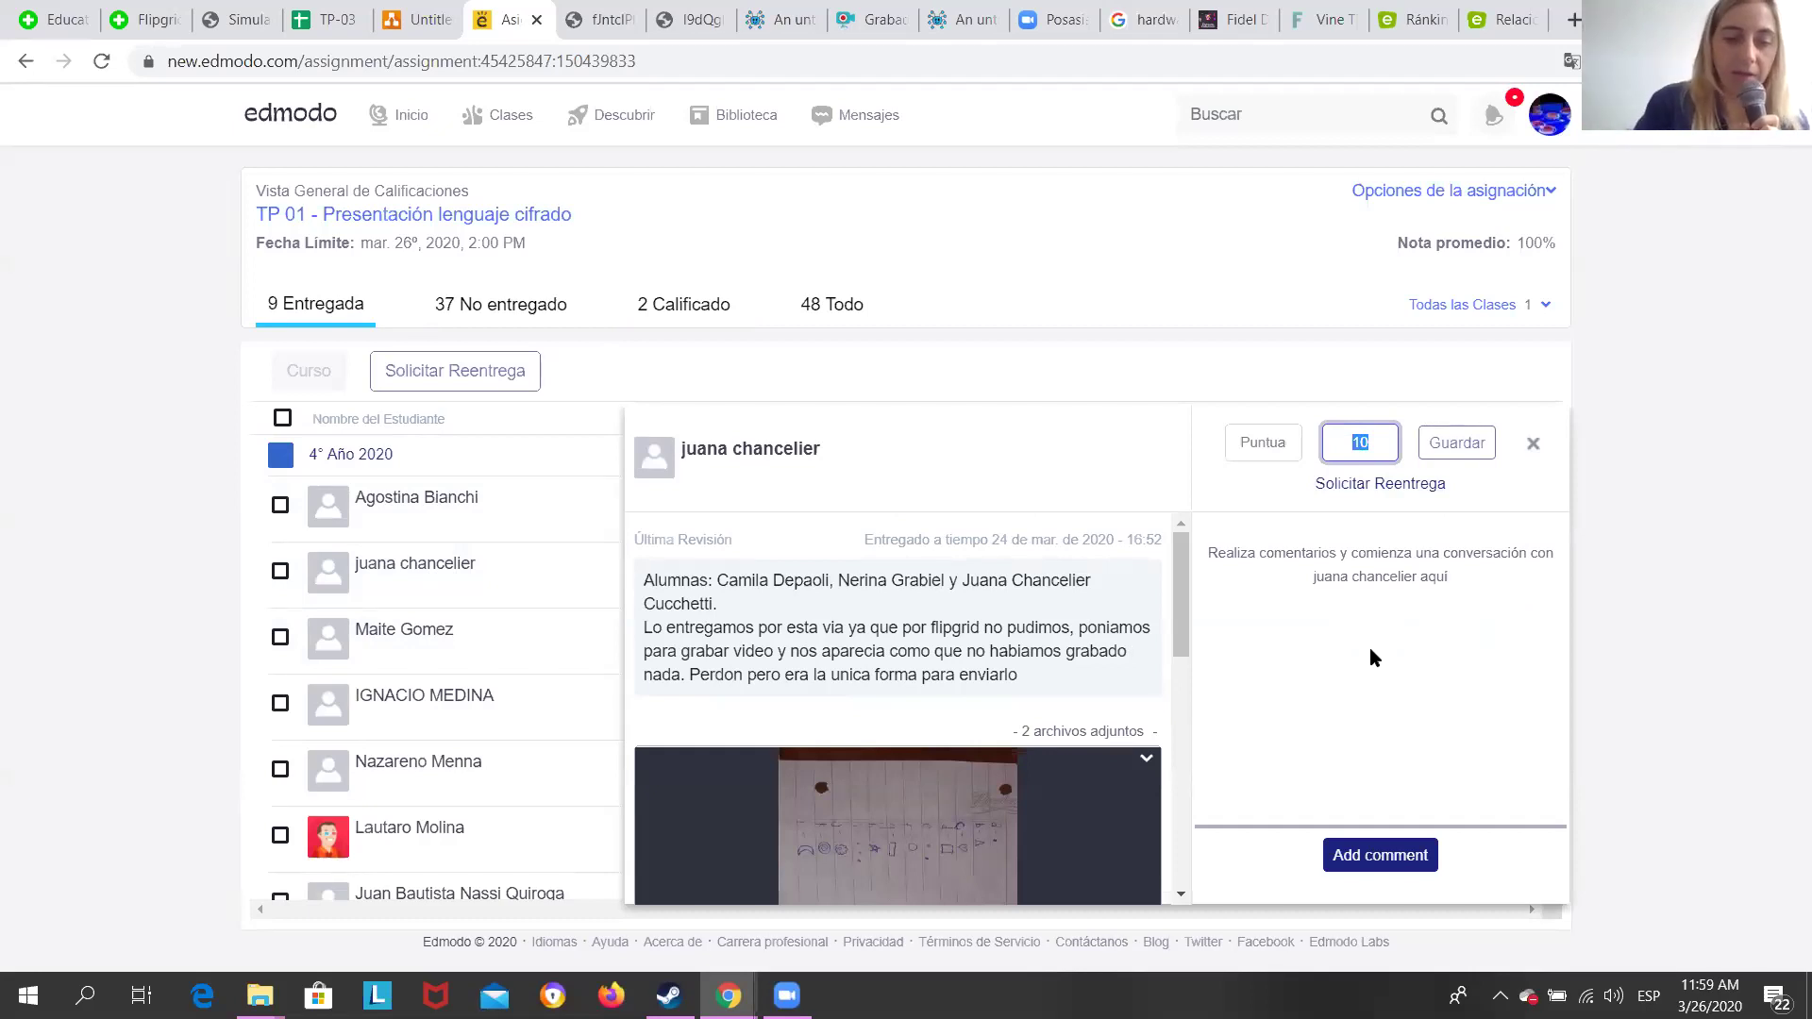
text(6)
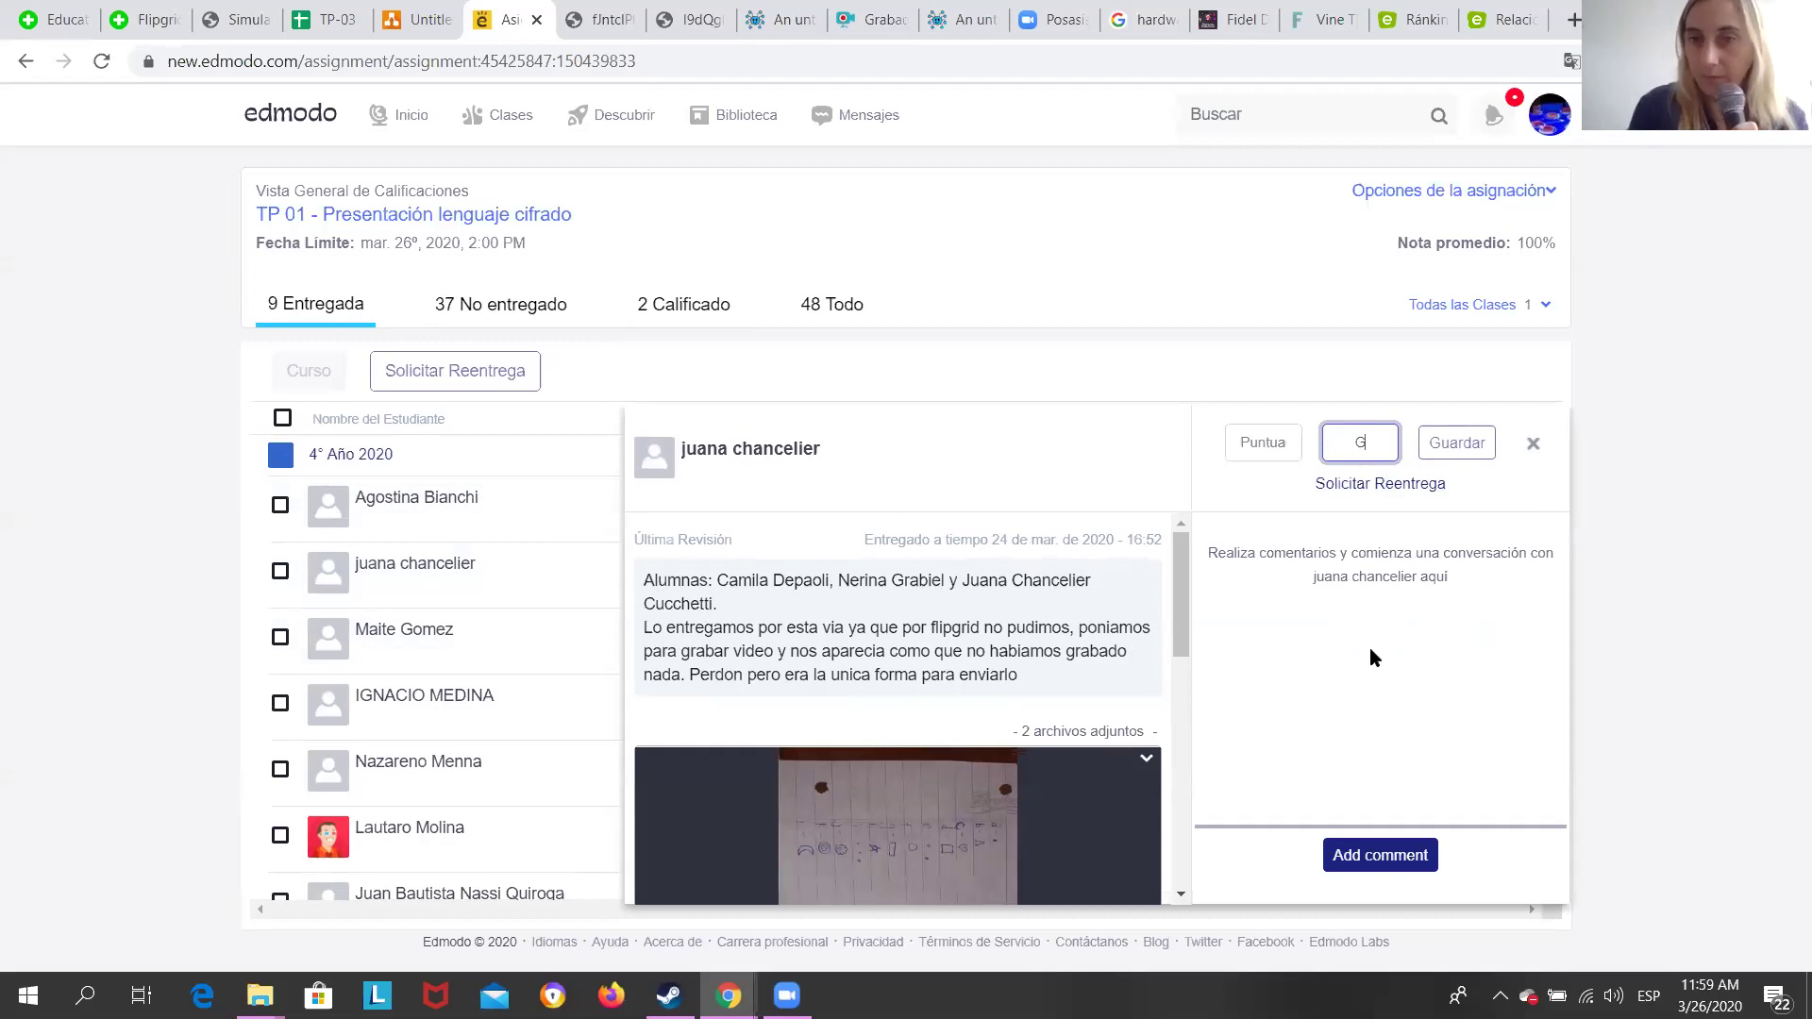
click(1279, 444)
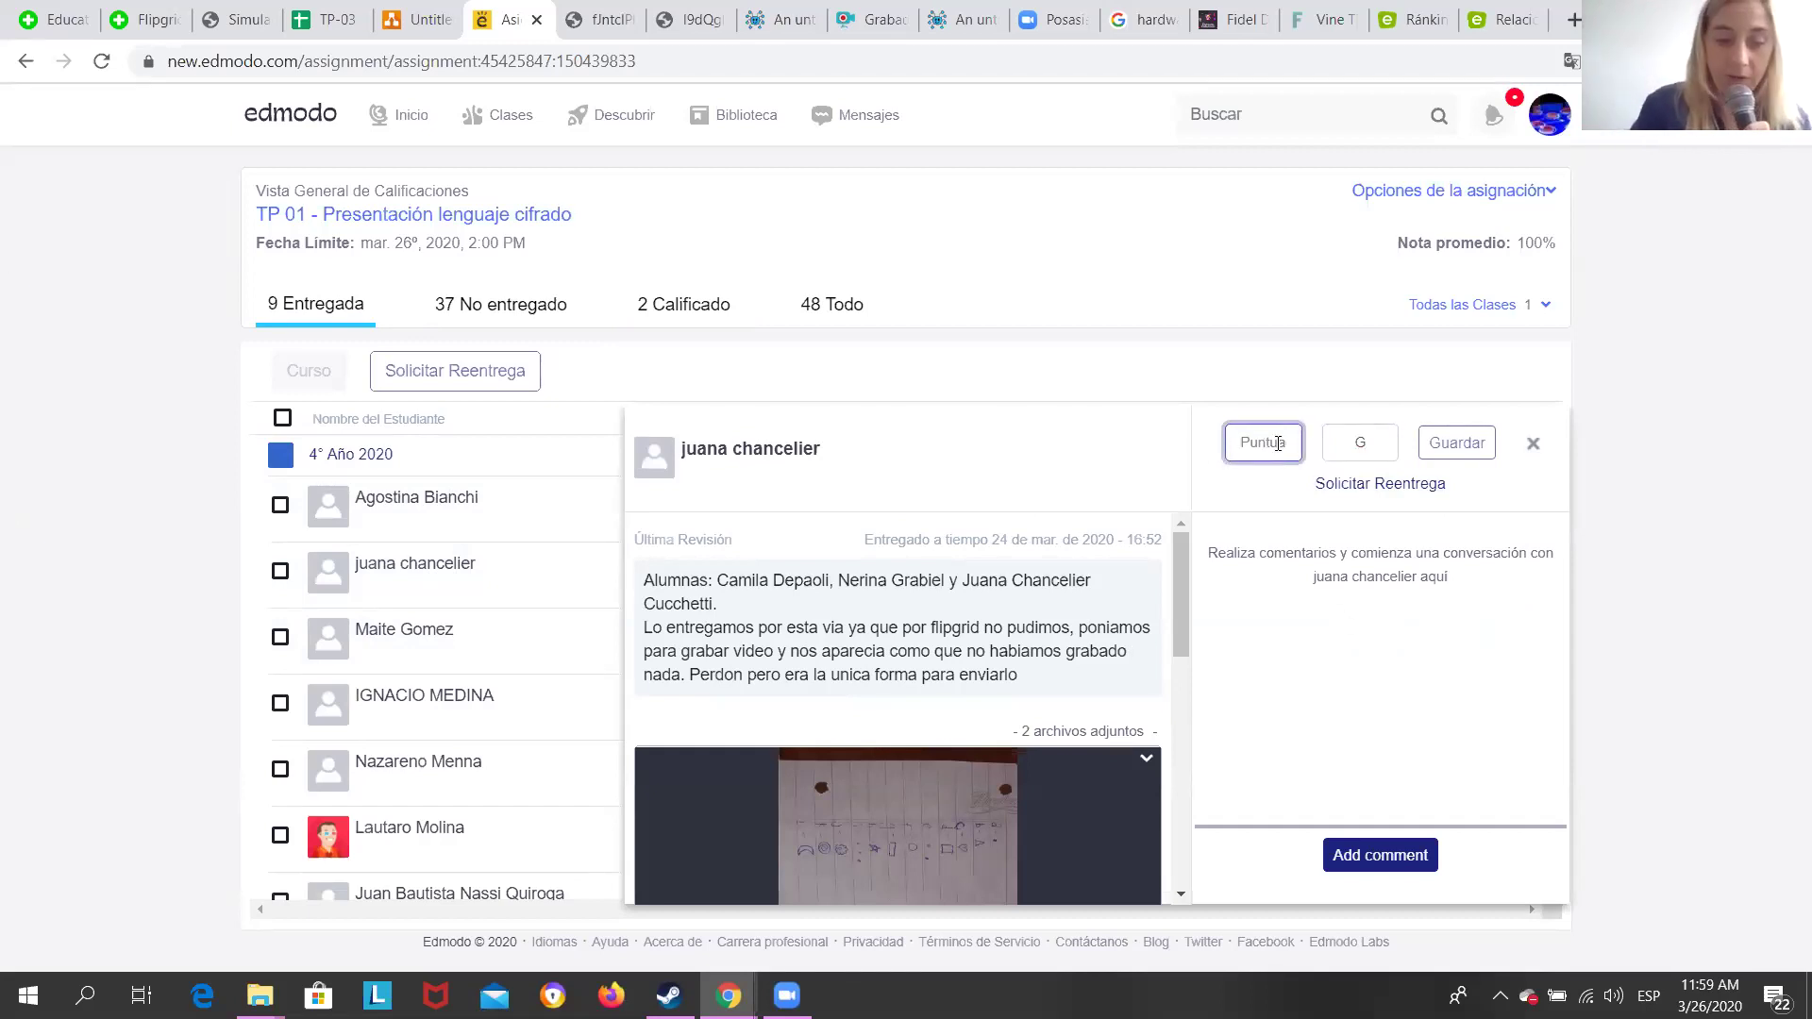
text(G)
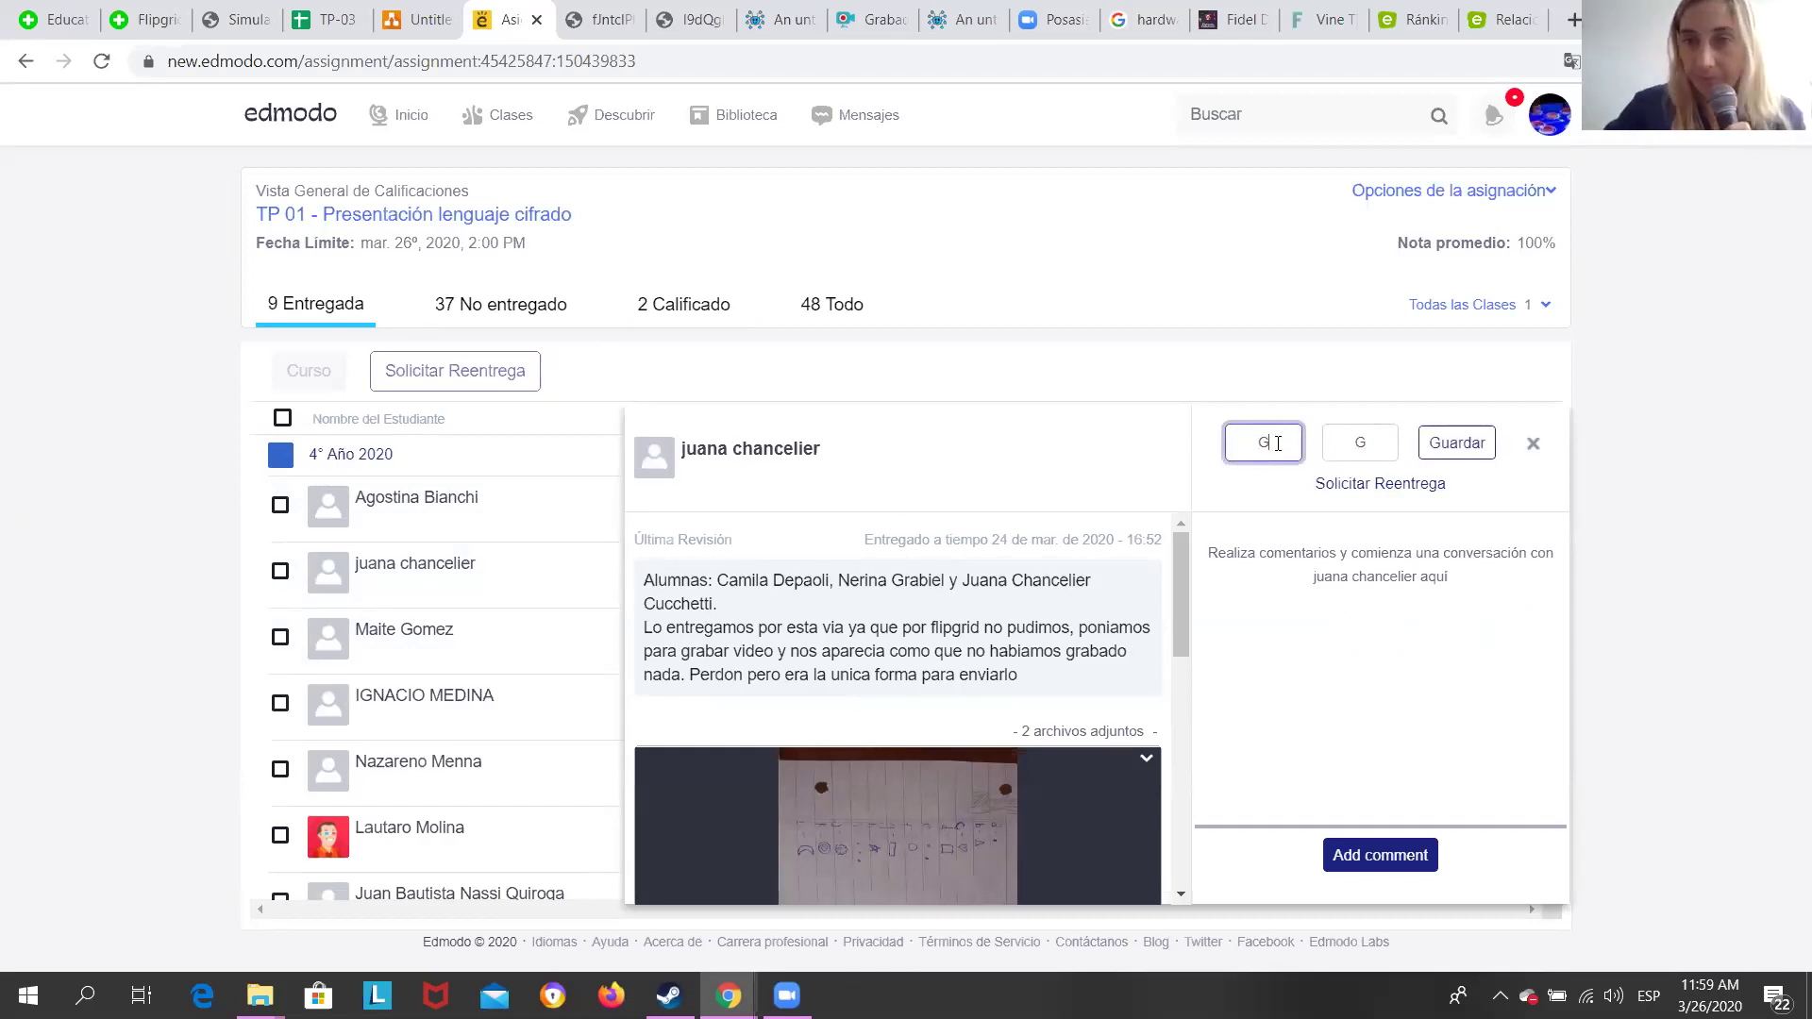
click(1485, 449)
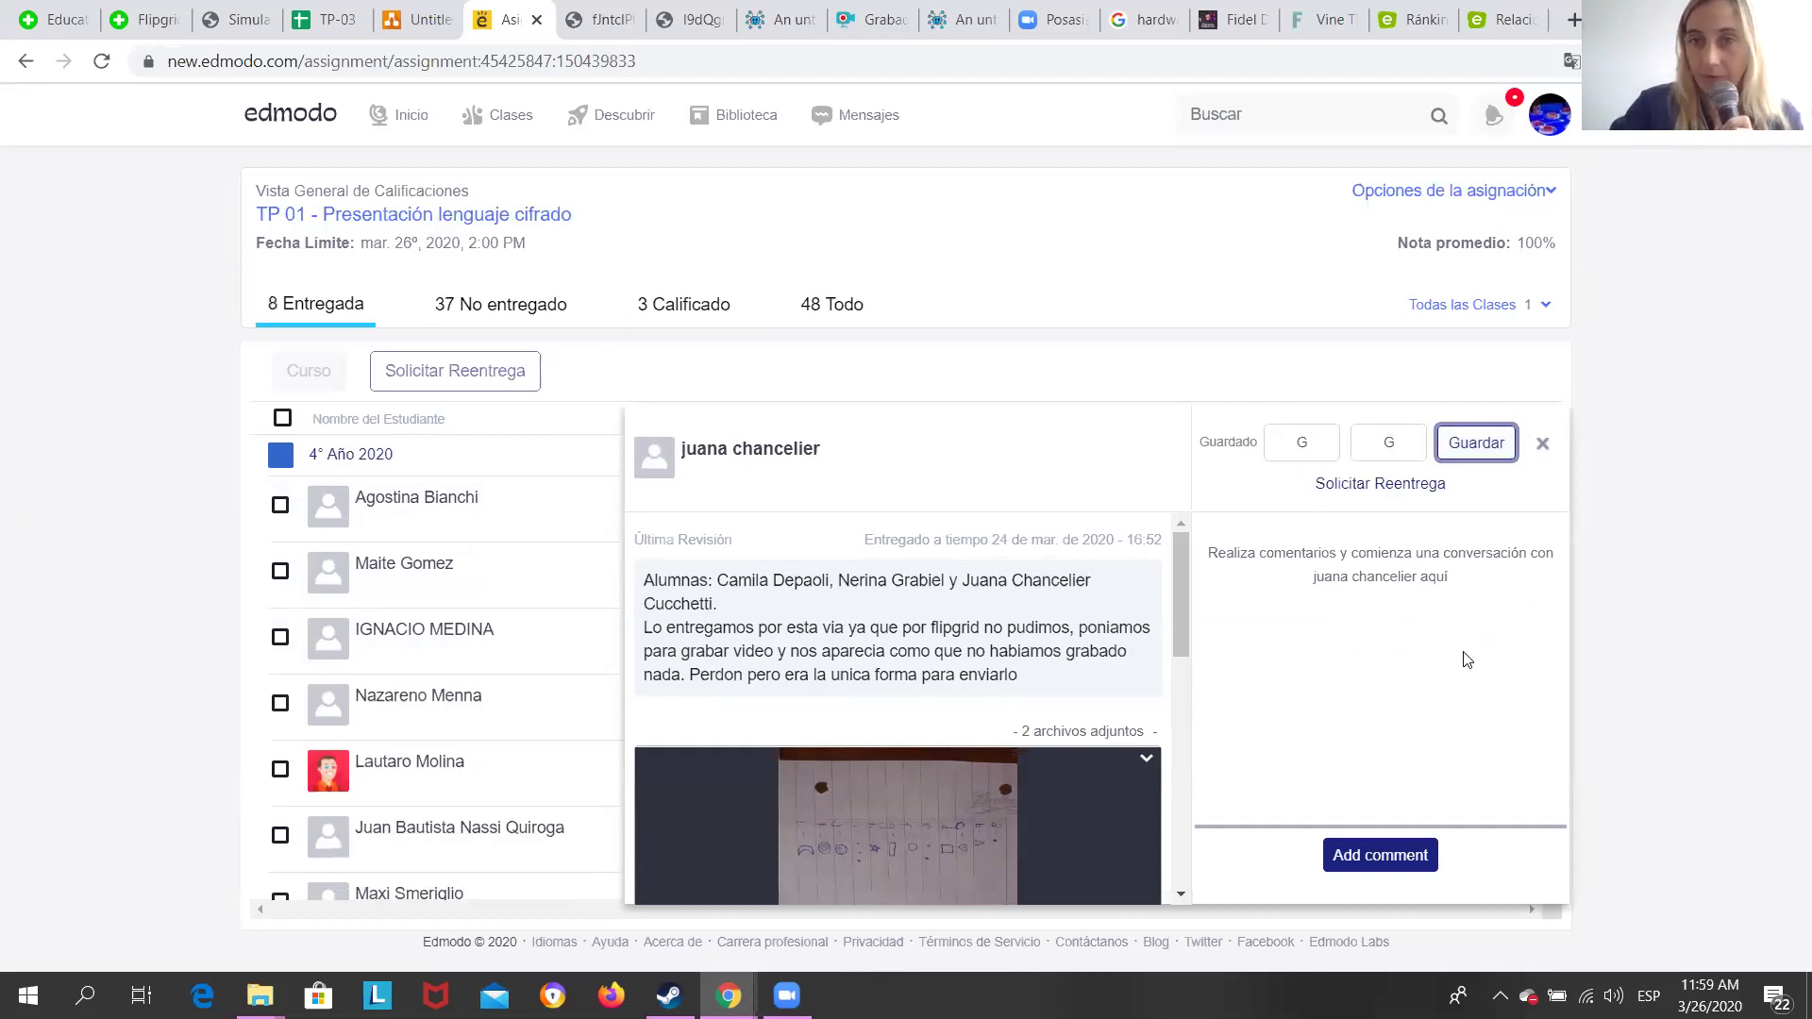
Change both the score and the maximum grade to "Good", save the grade, and close the submission.
click(1400, 441)
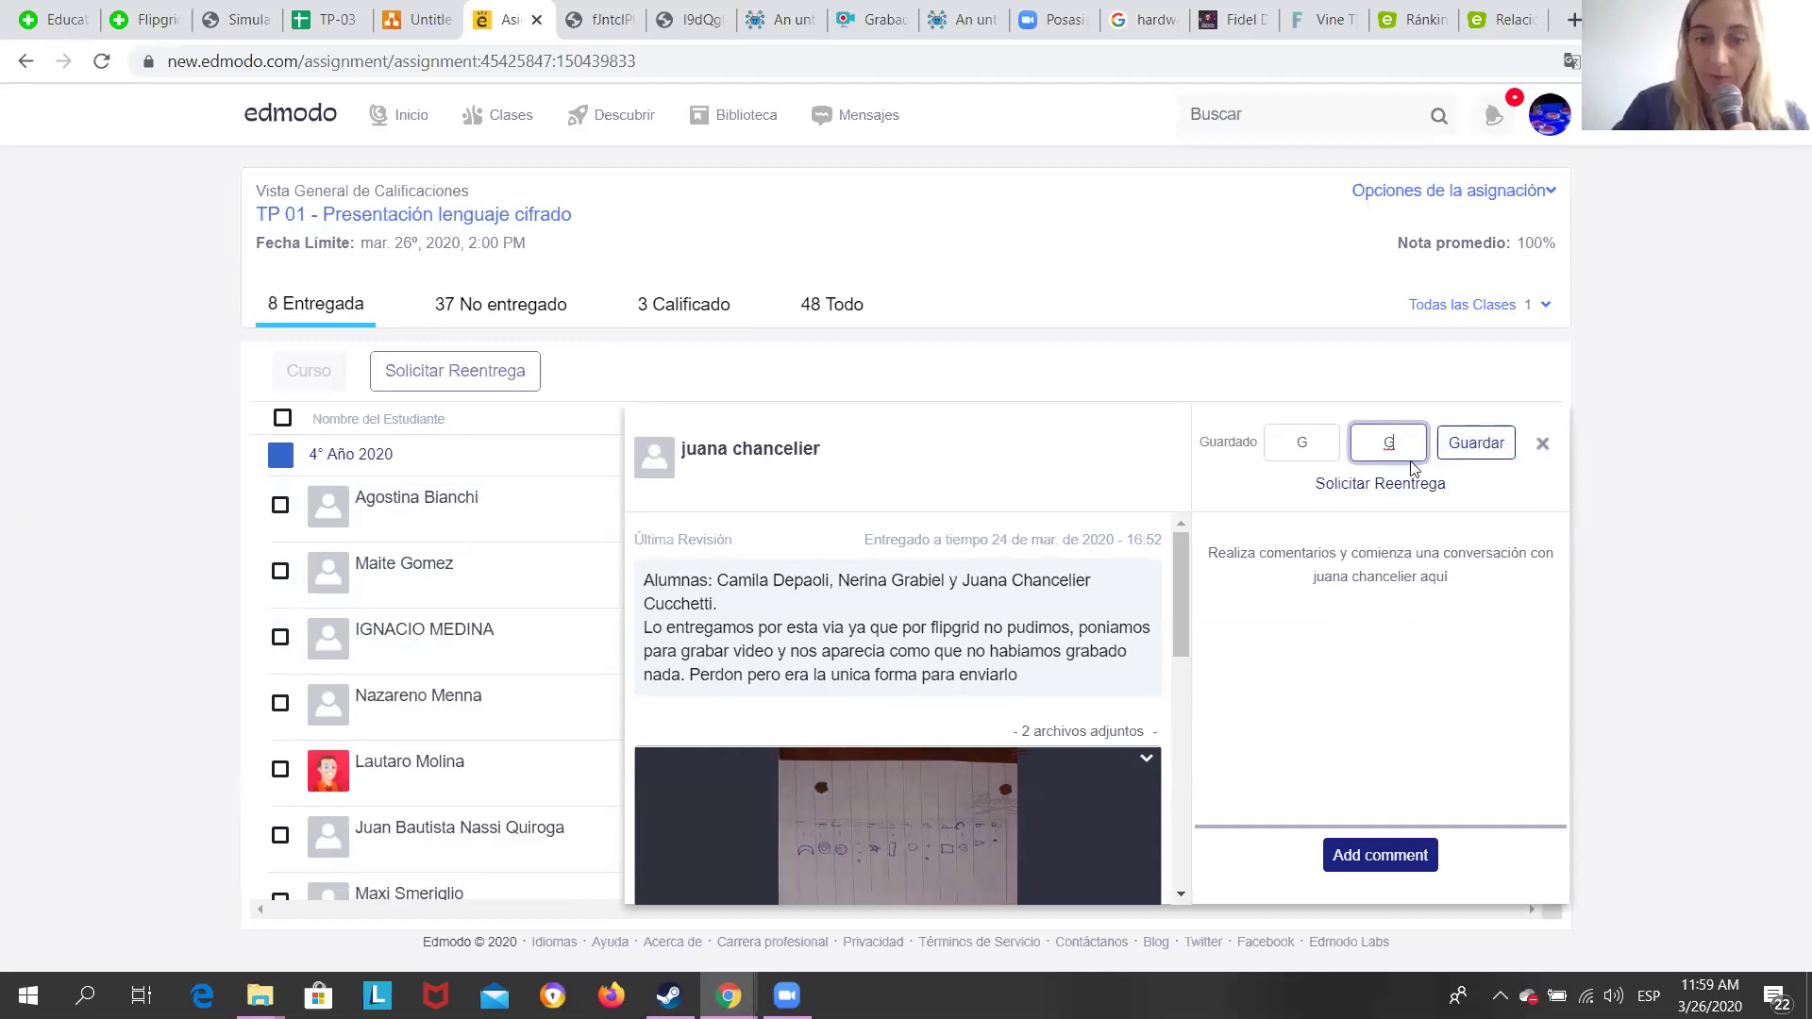
text(Good)
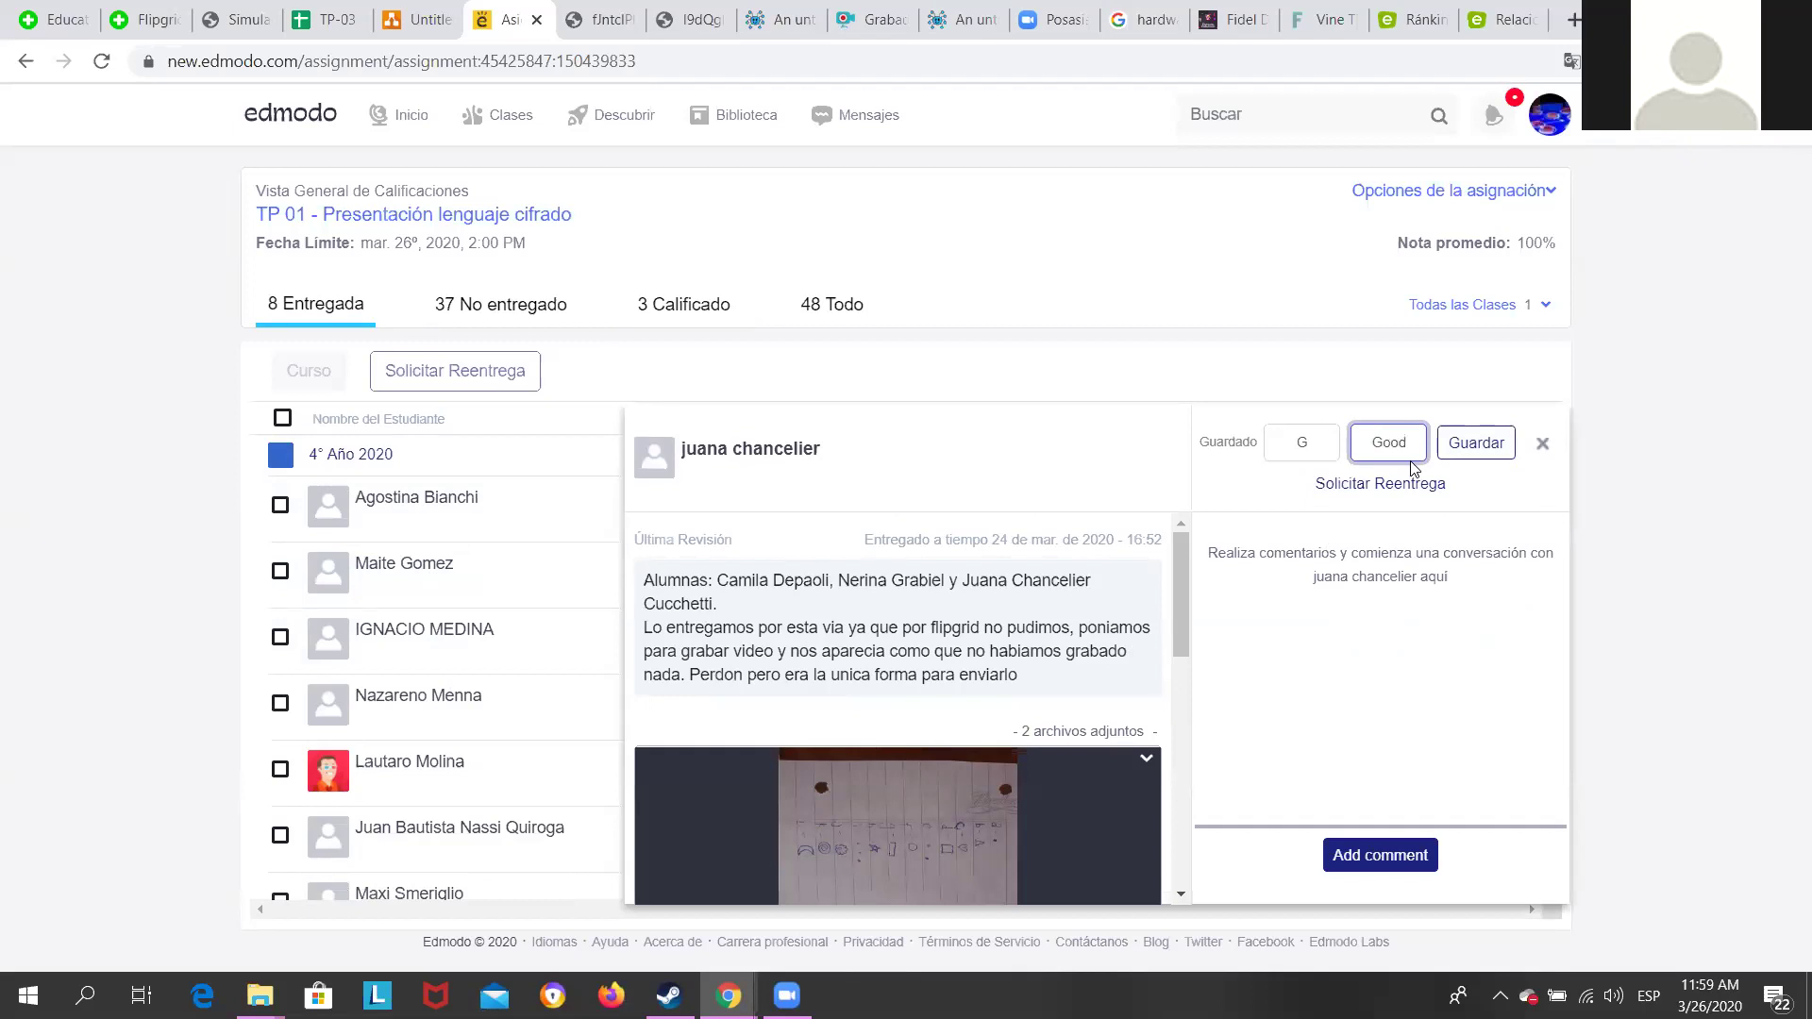
click(1325, 442)
text(Good)
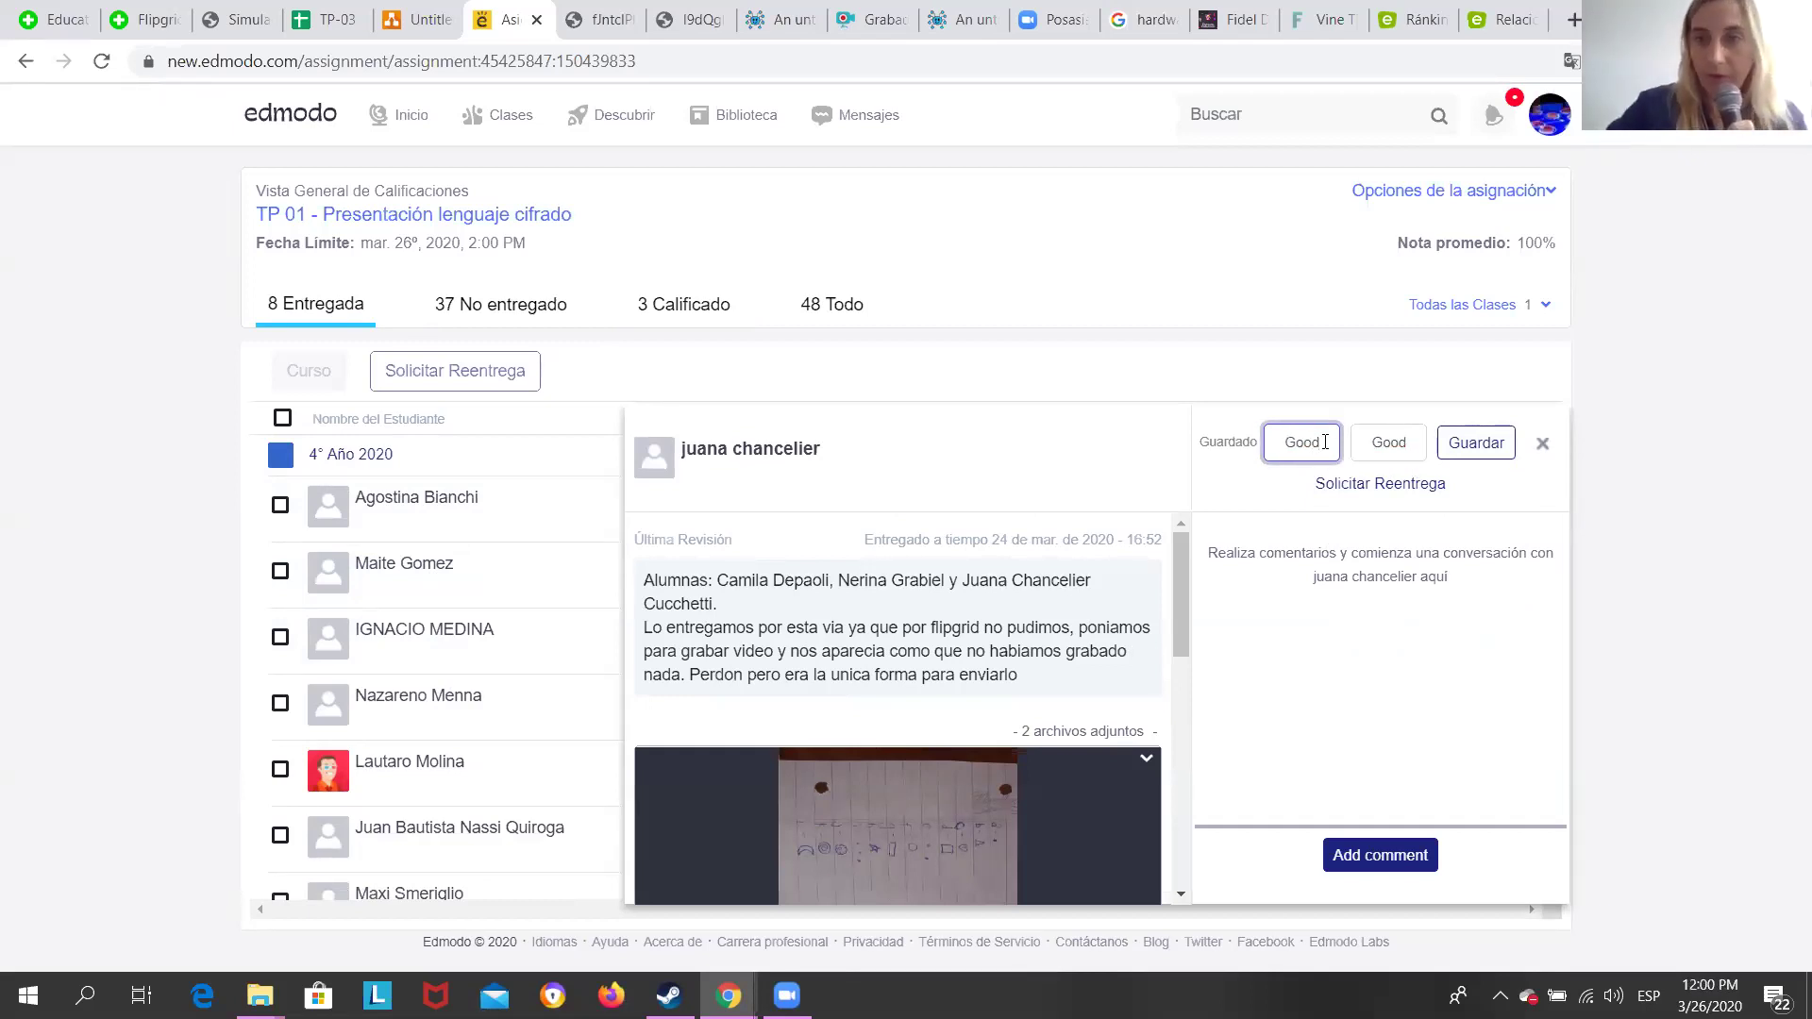
click(1476, 444)
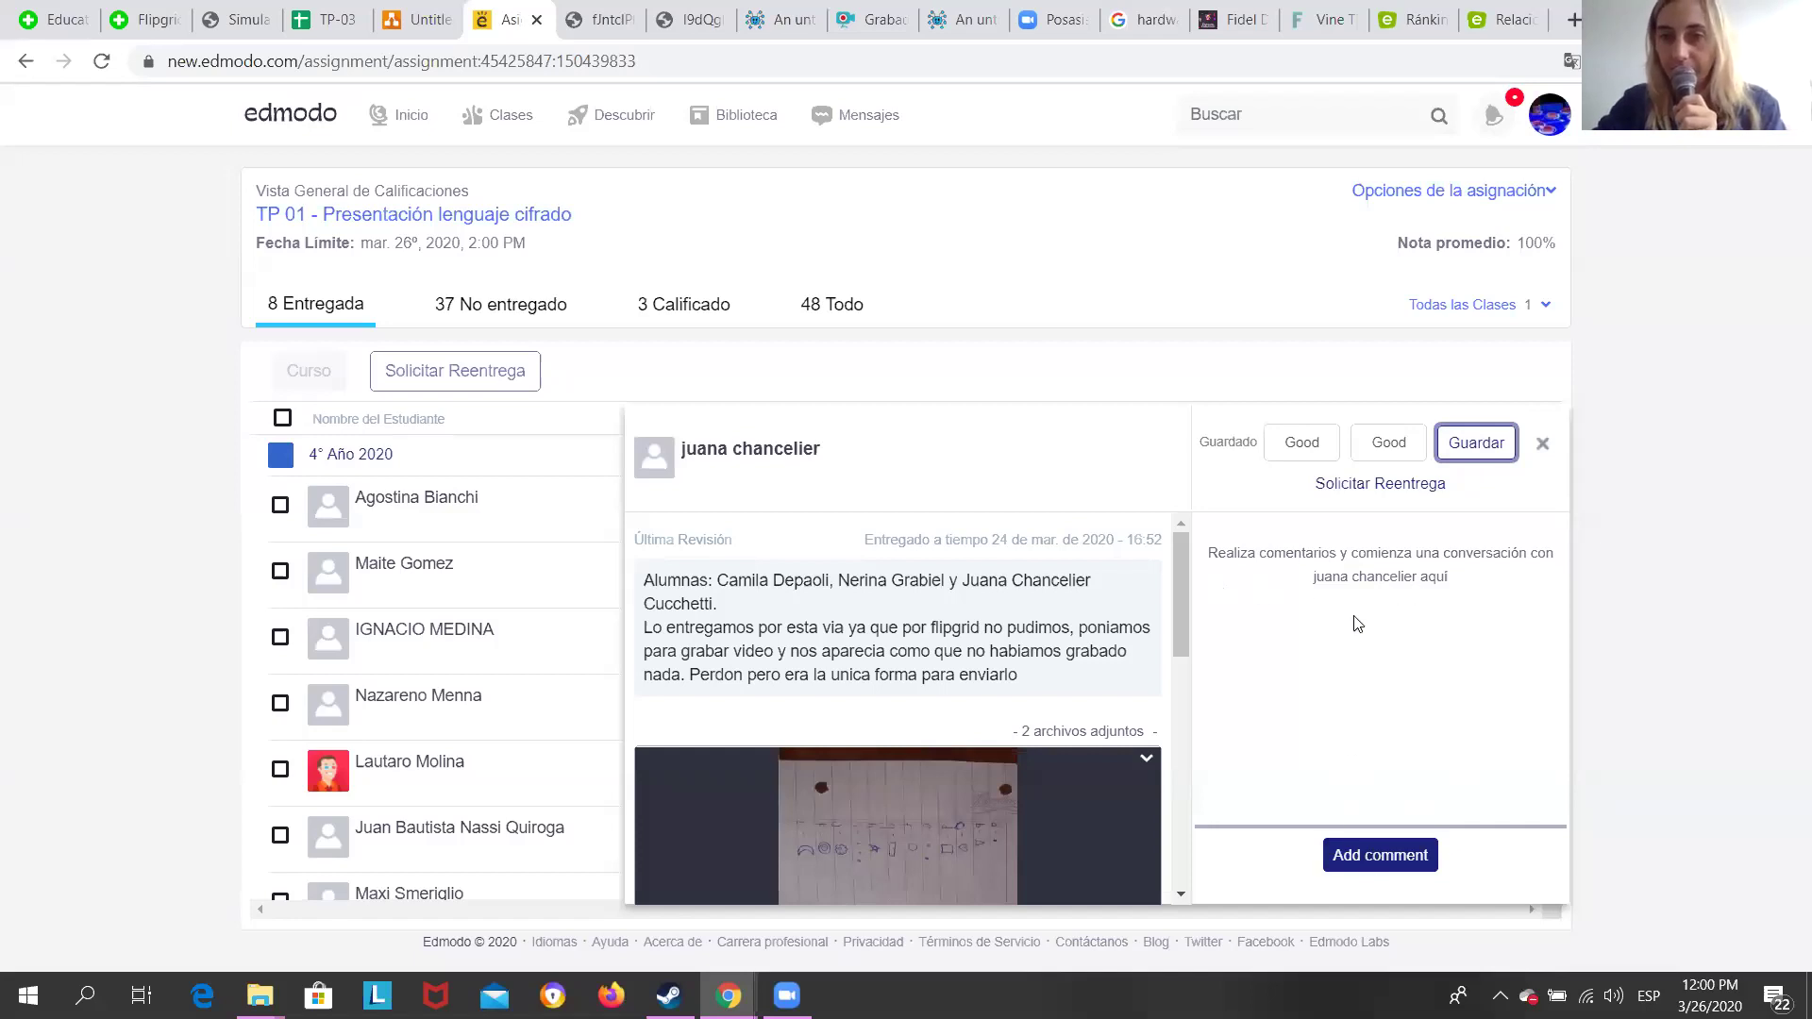
click(1470, 451)
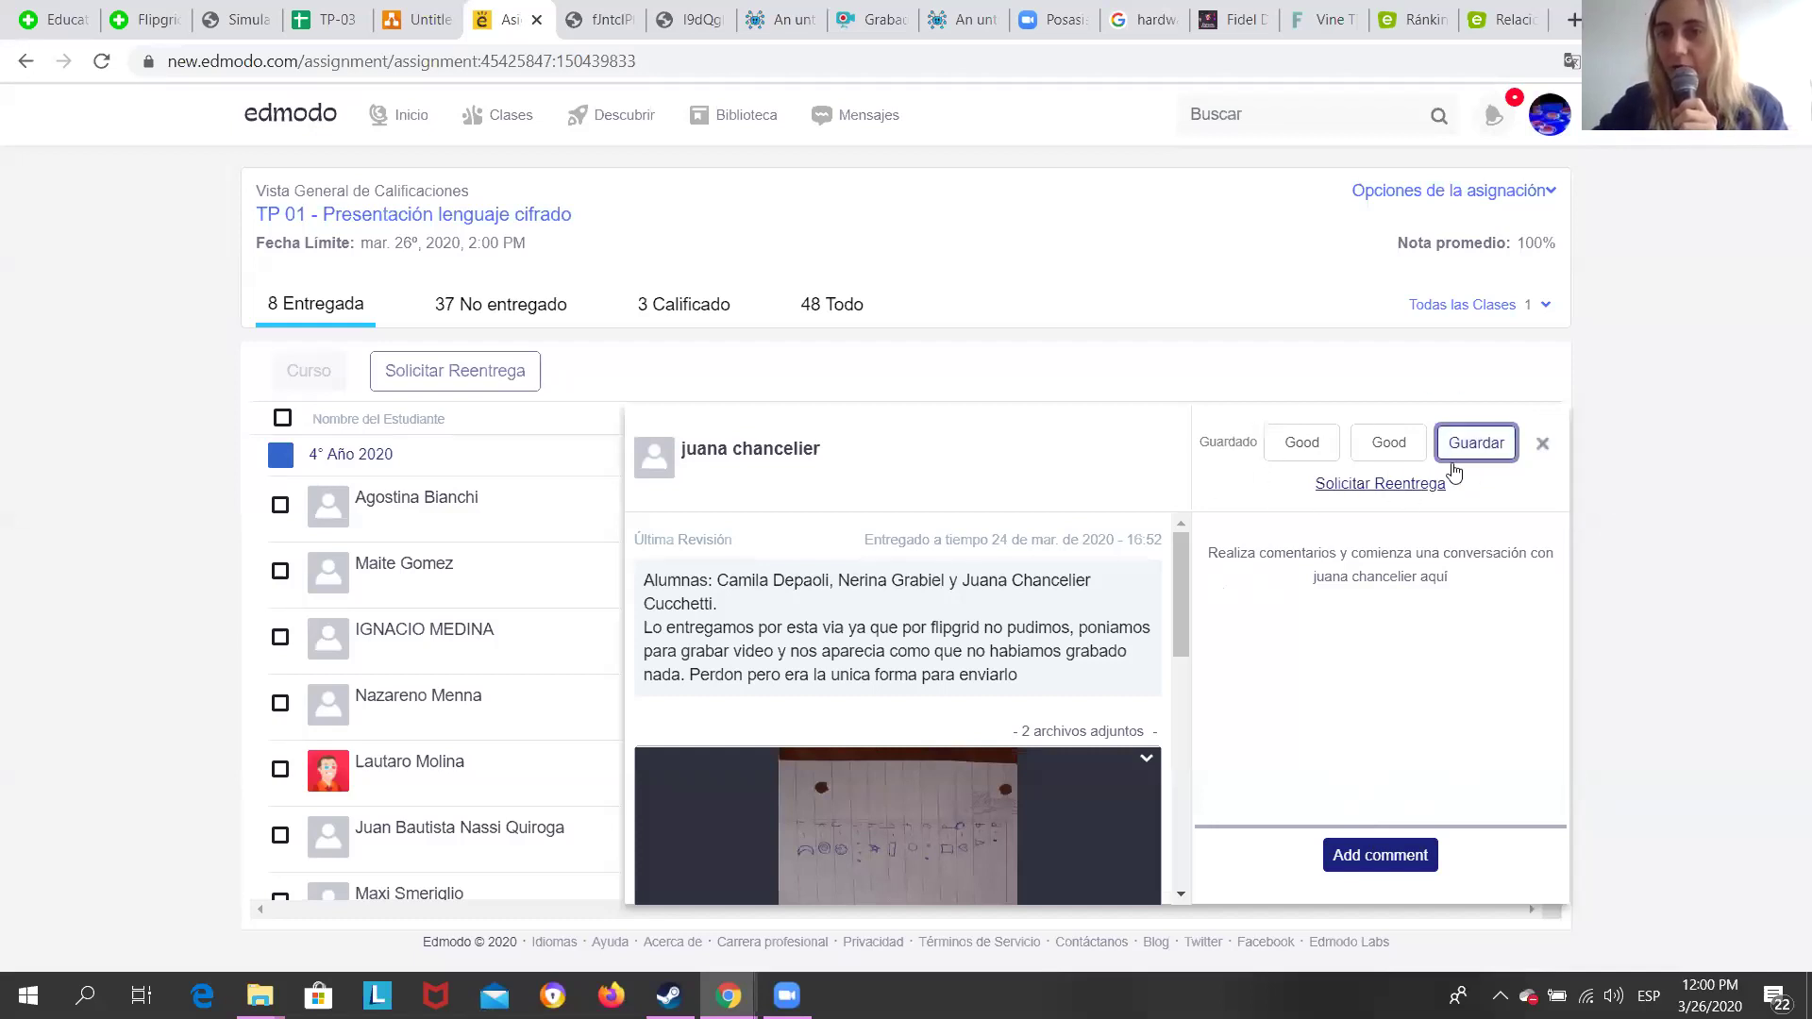
click(1541, 448)
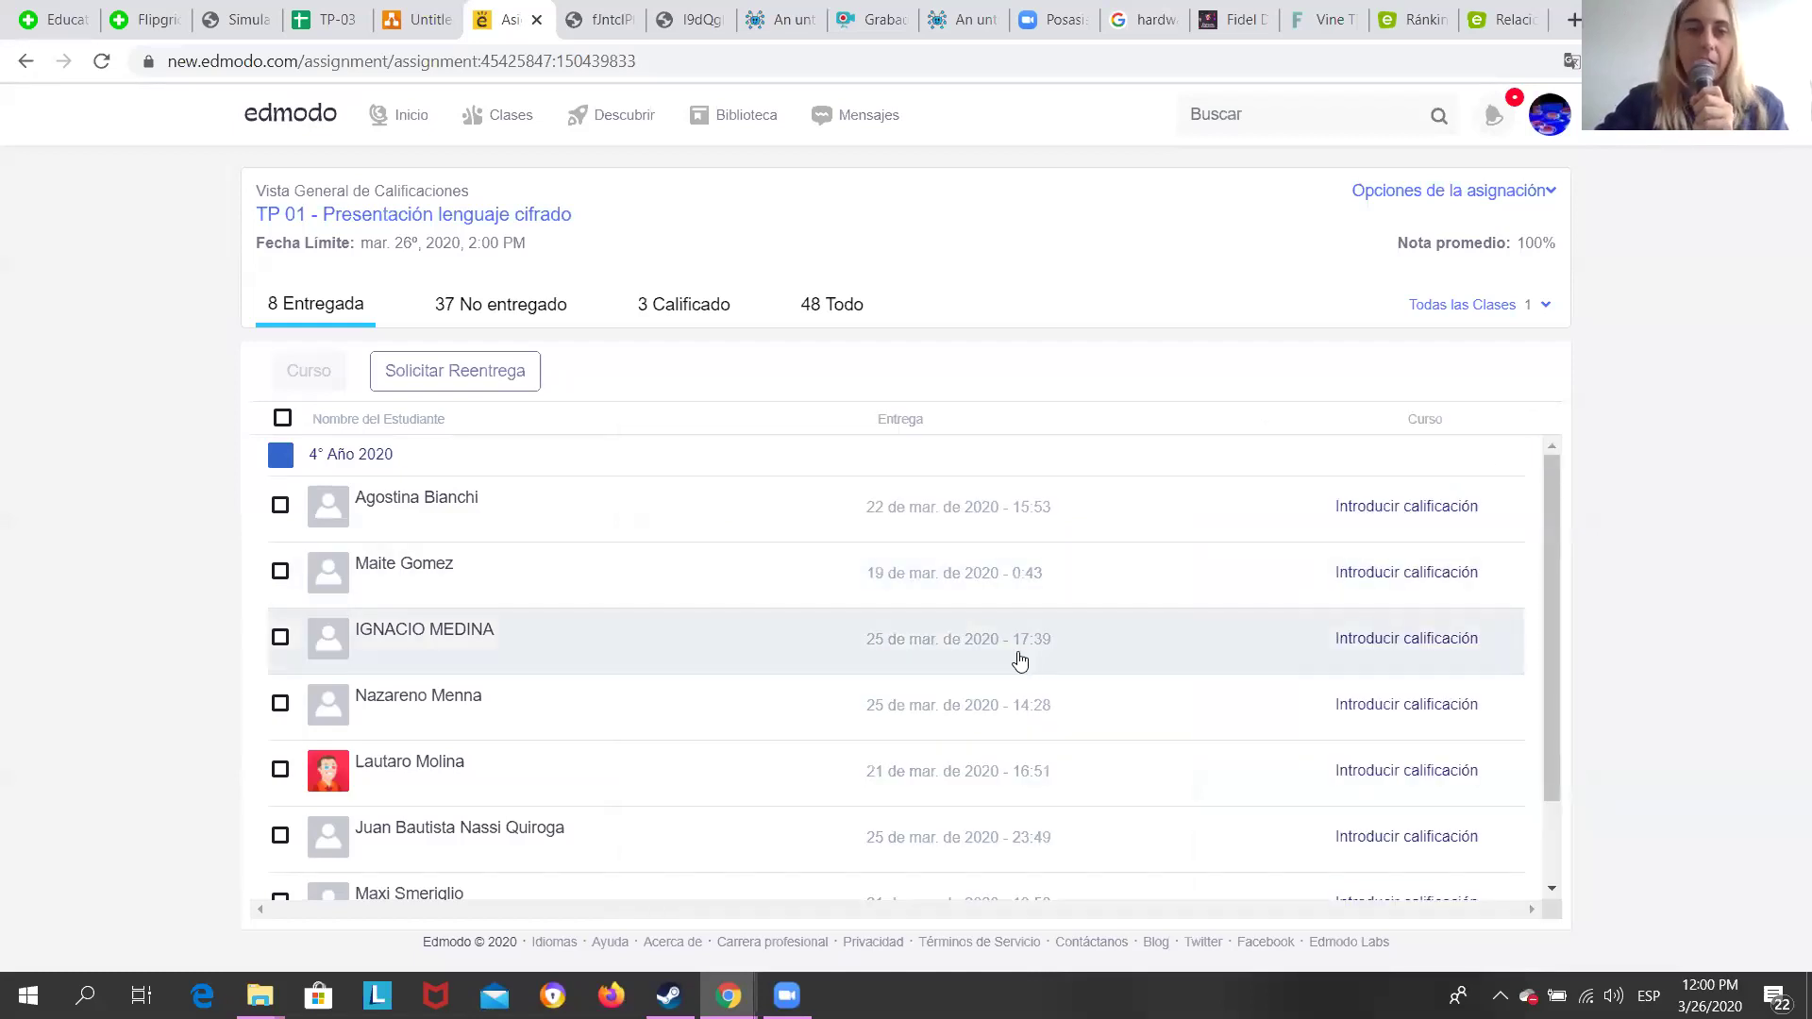
Examine the grades in the graded students list and compare it with the list of submissions awaiting a grade.
click(670, 319)
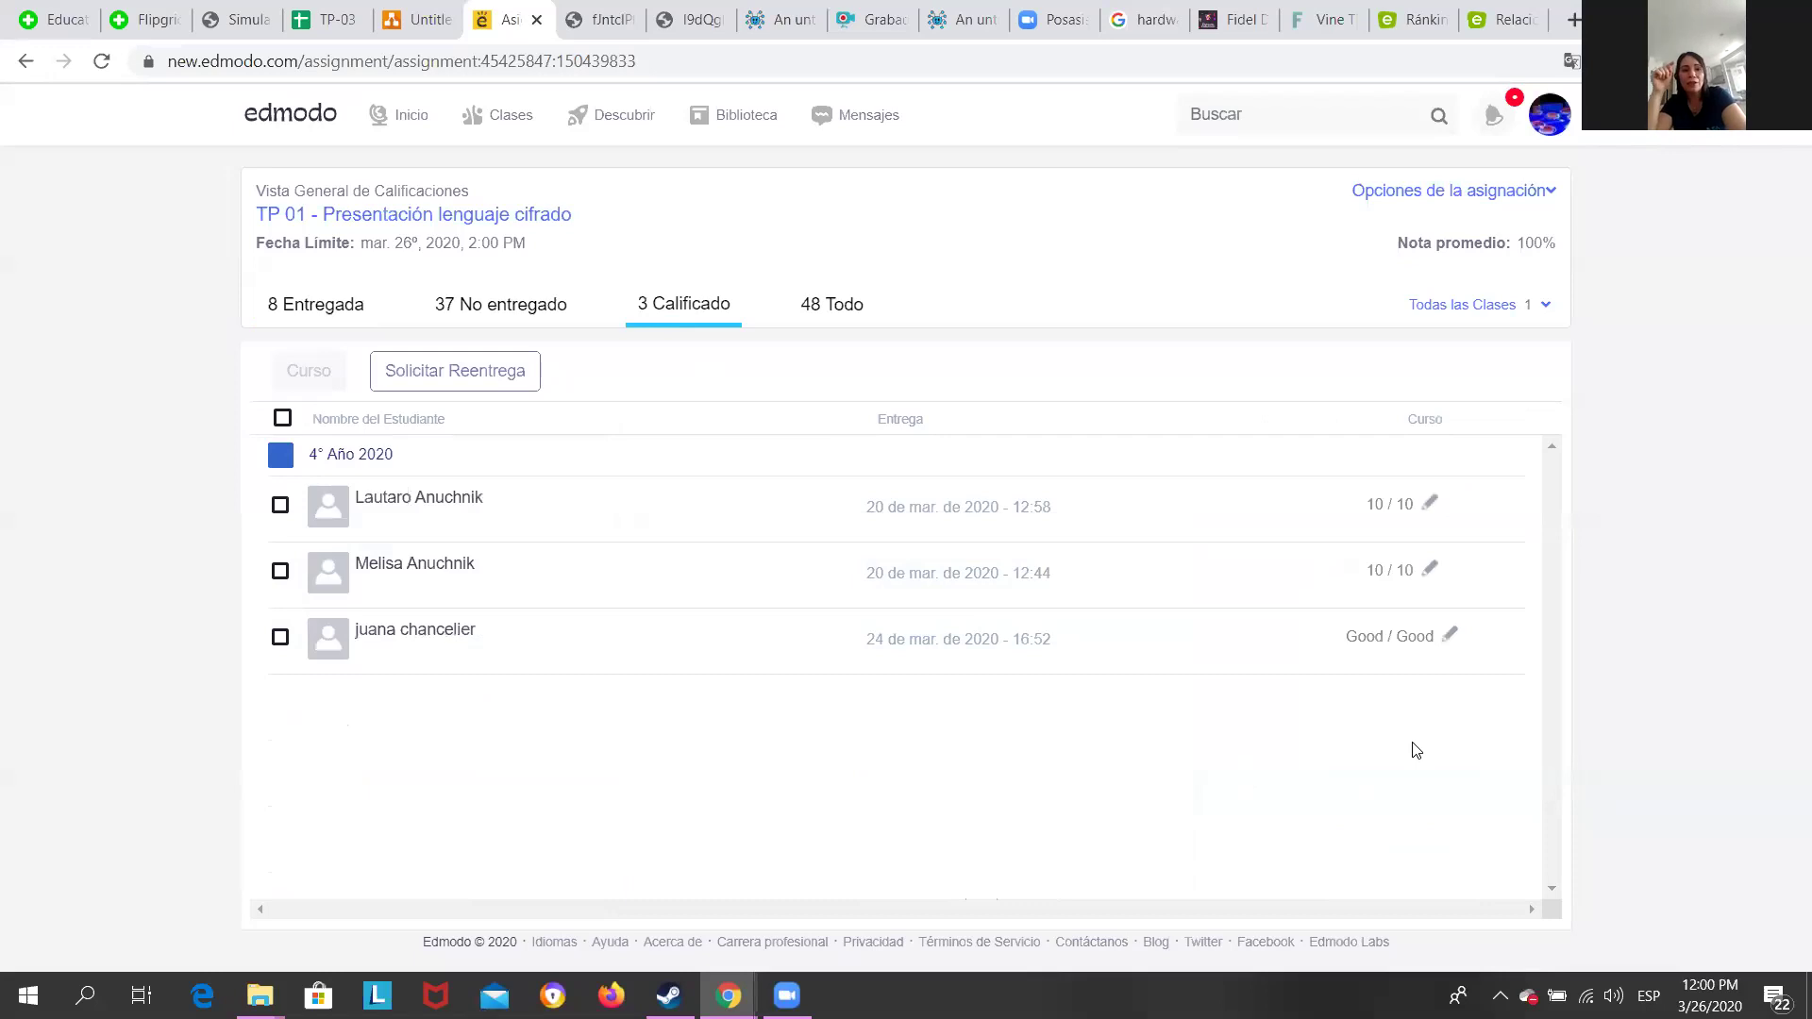
scroll(1416, 750, up, 5)
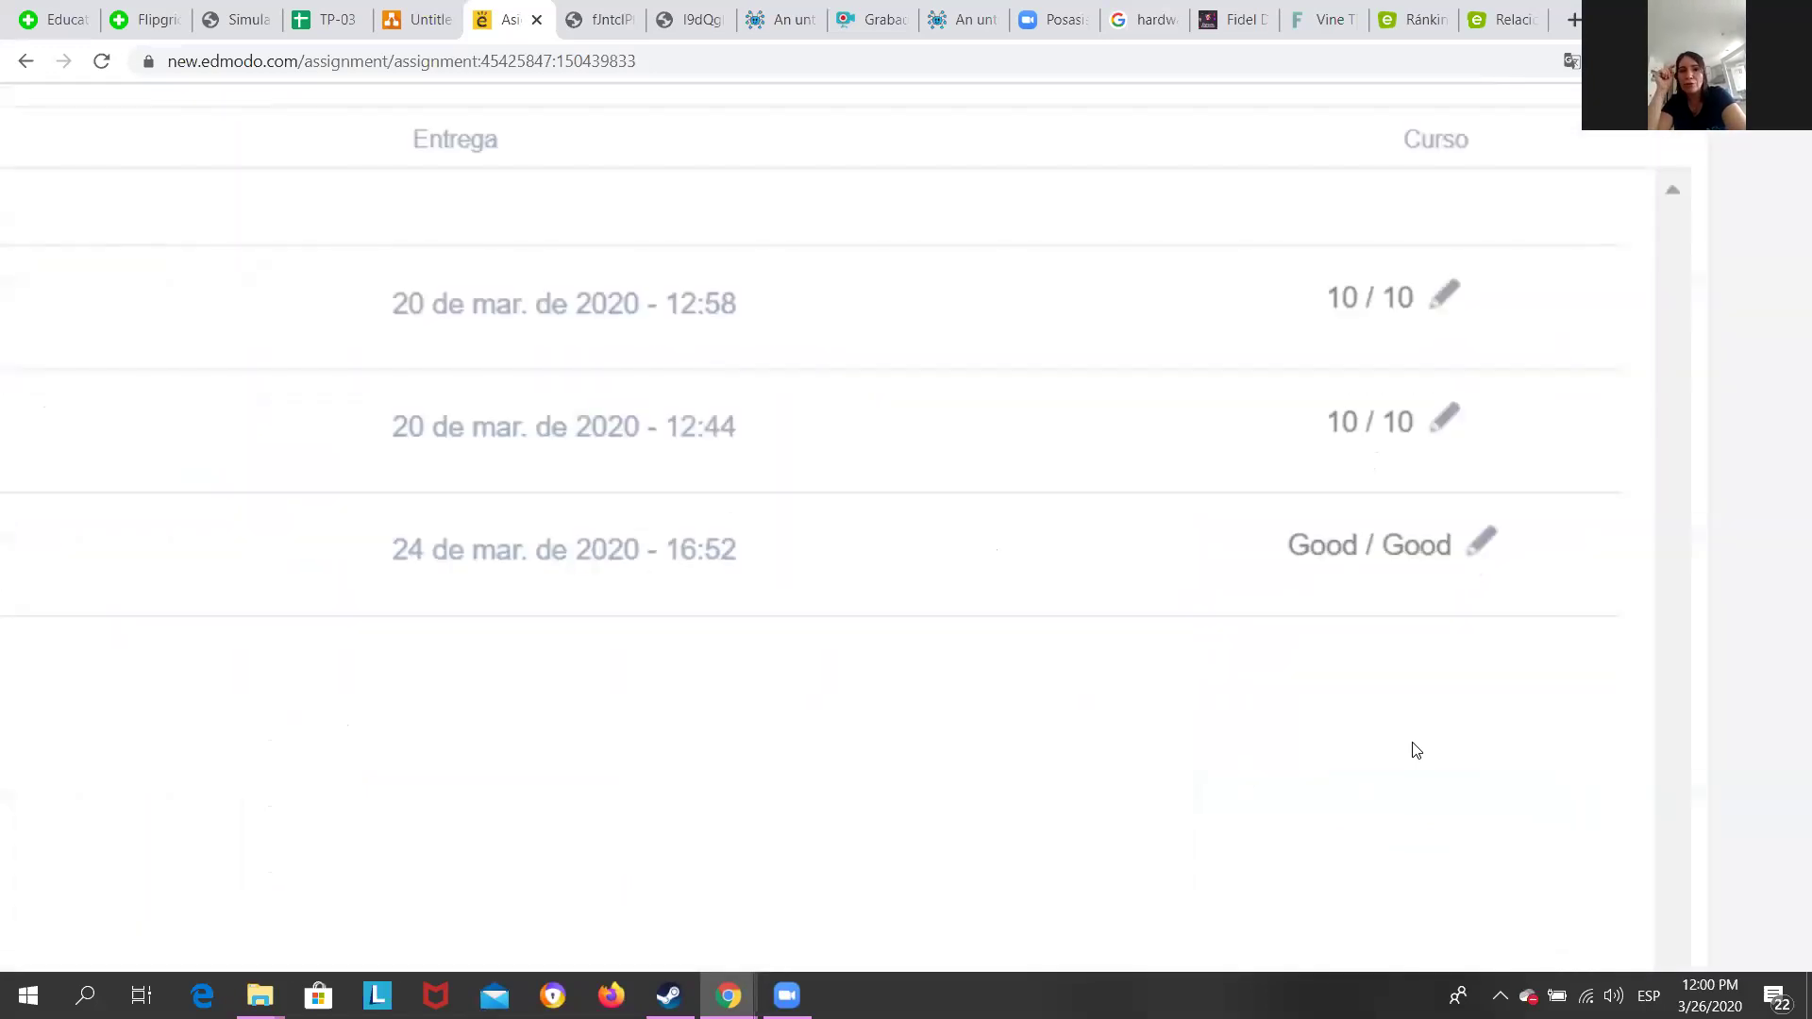
scroll(1415, 750, down, 5)
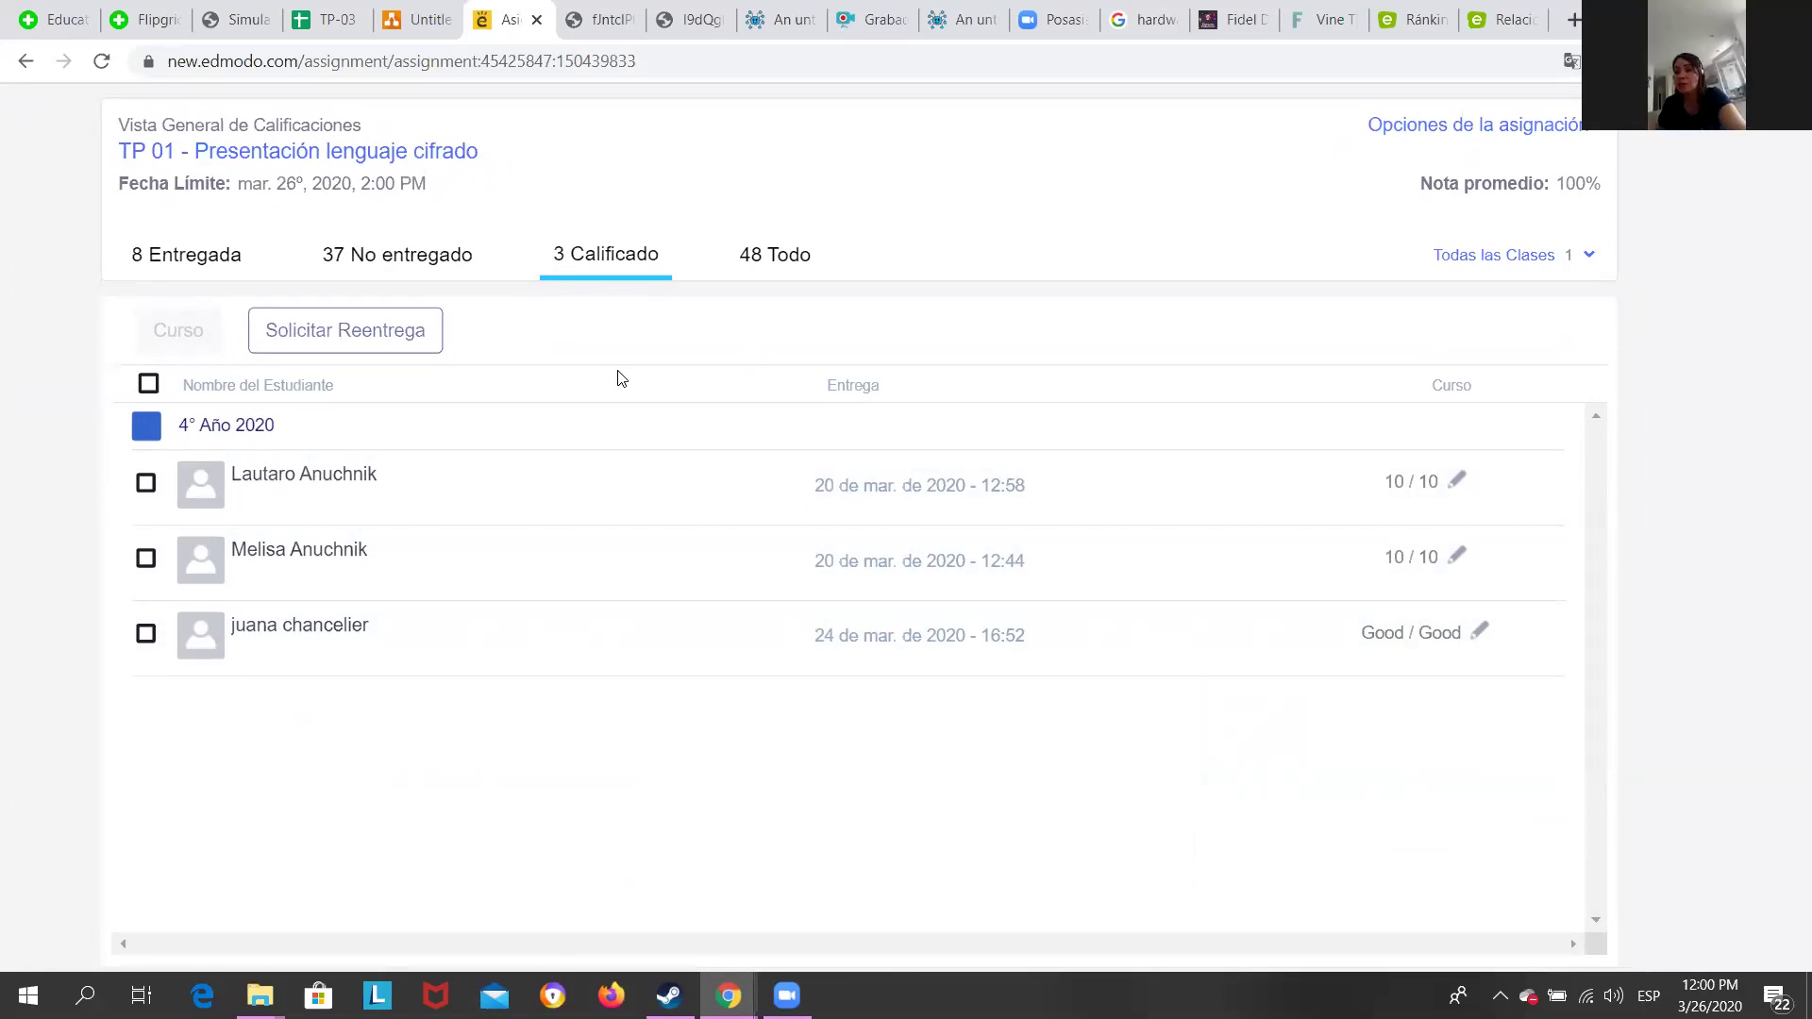
click(235, 274)
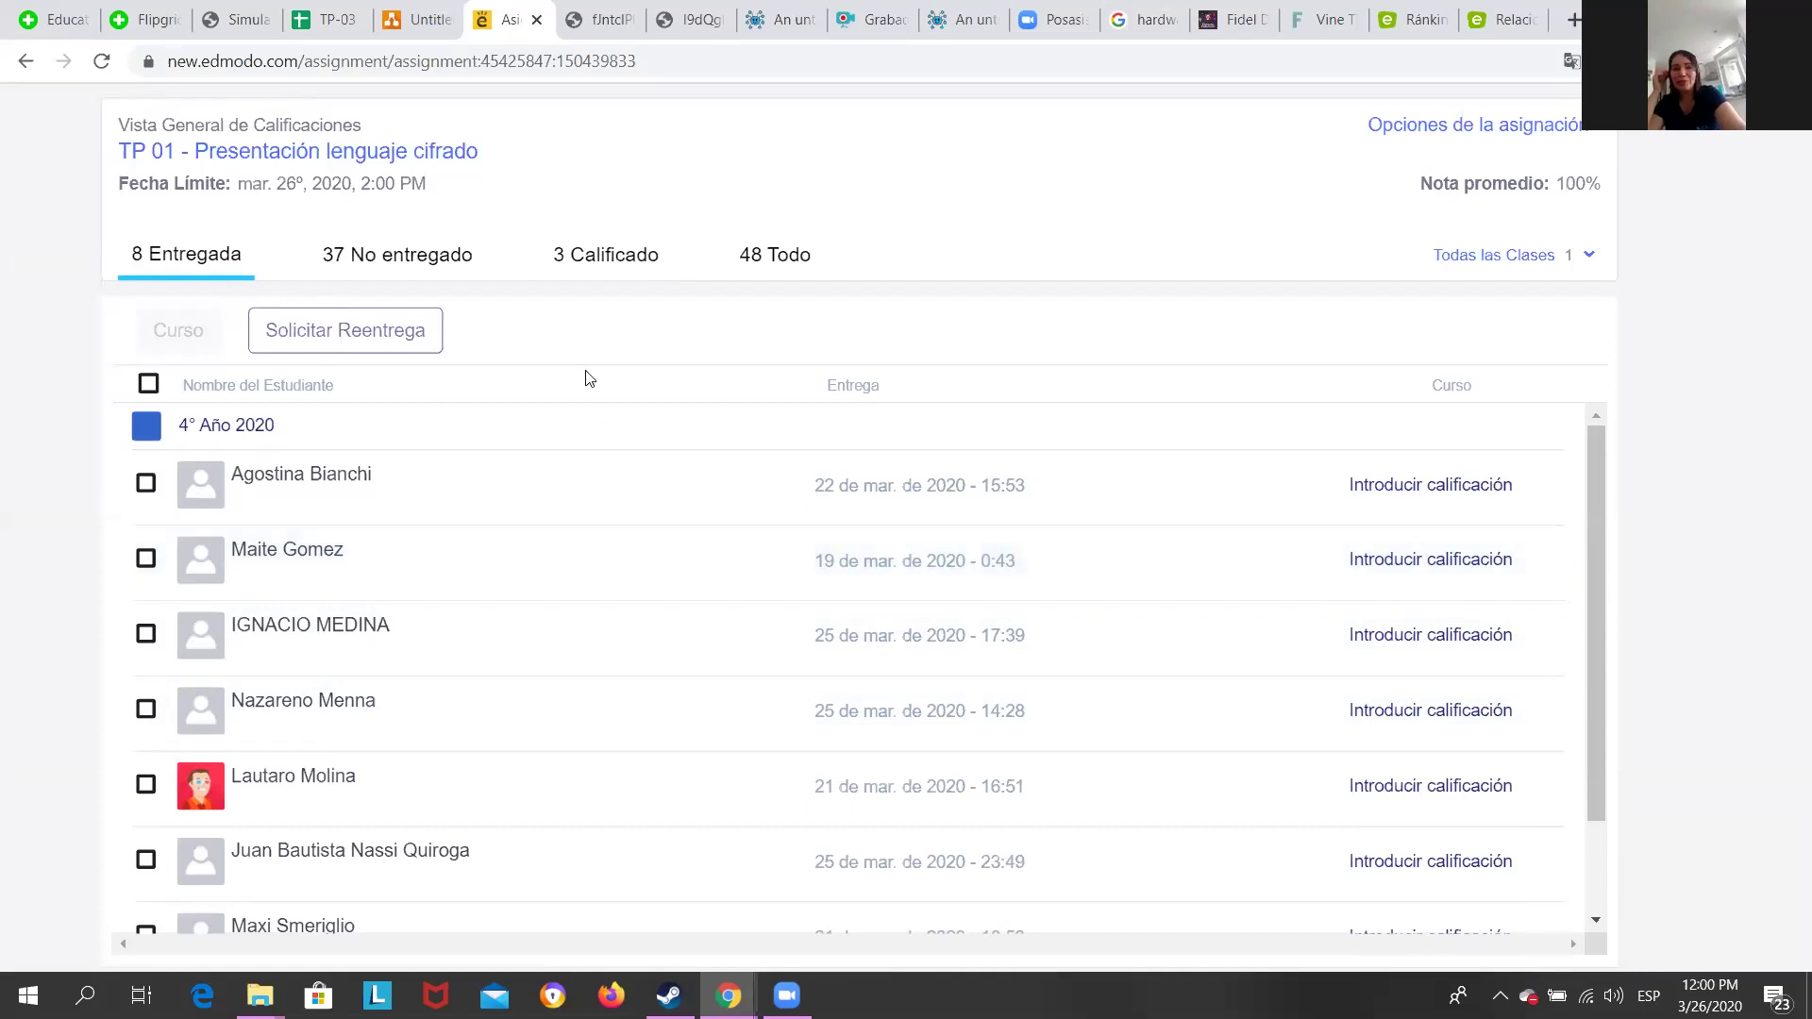
click(600, 257)
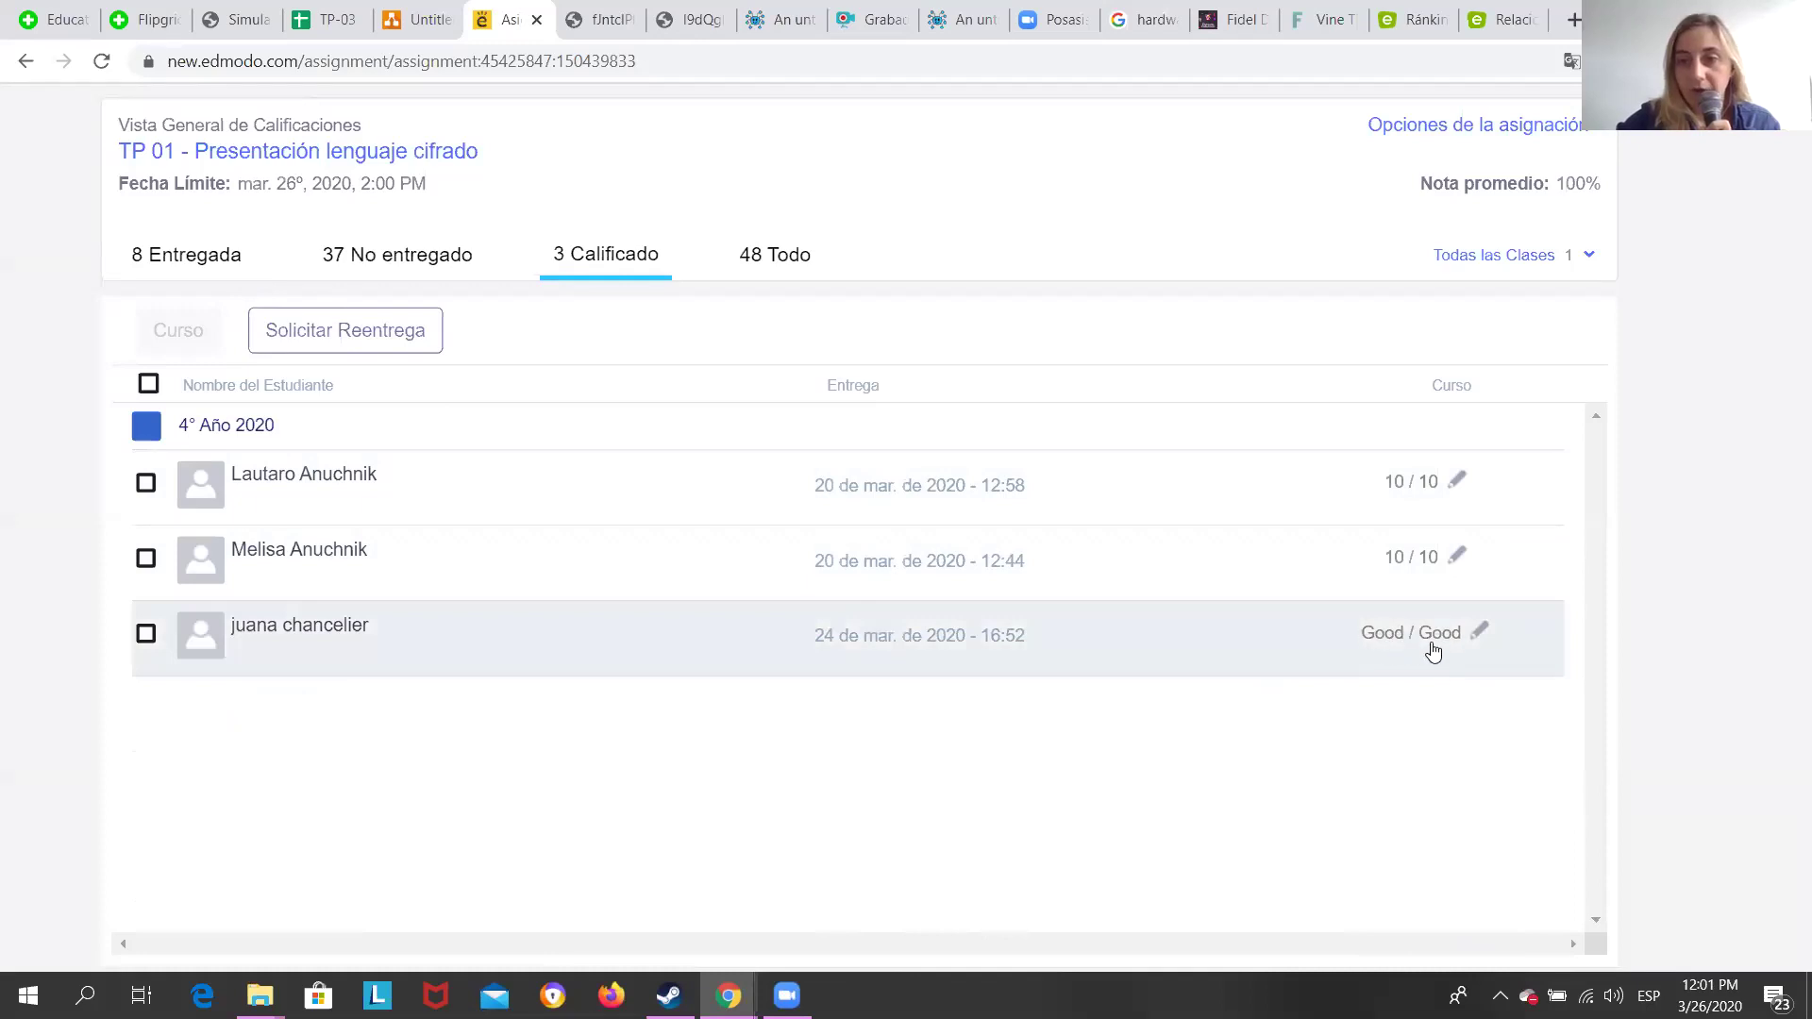
scroll(1399, 642, up, 5)
scroll(1434, 651, up, 2)
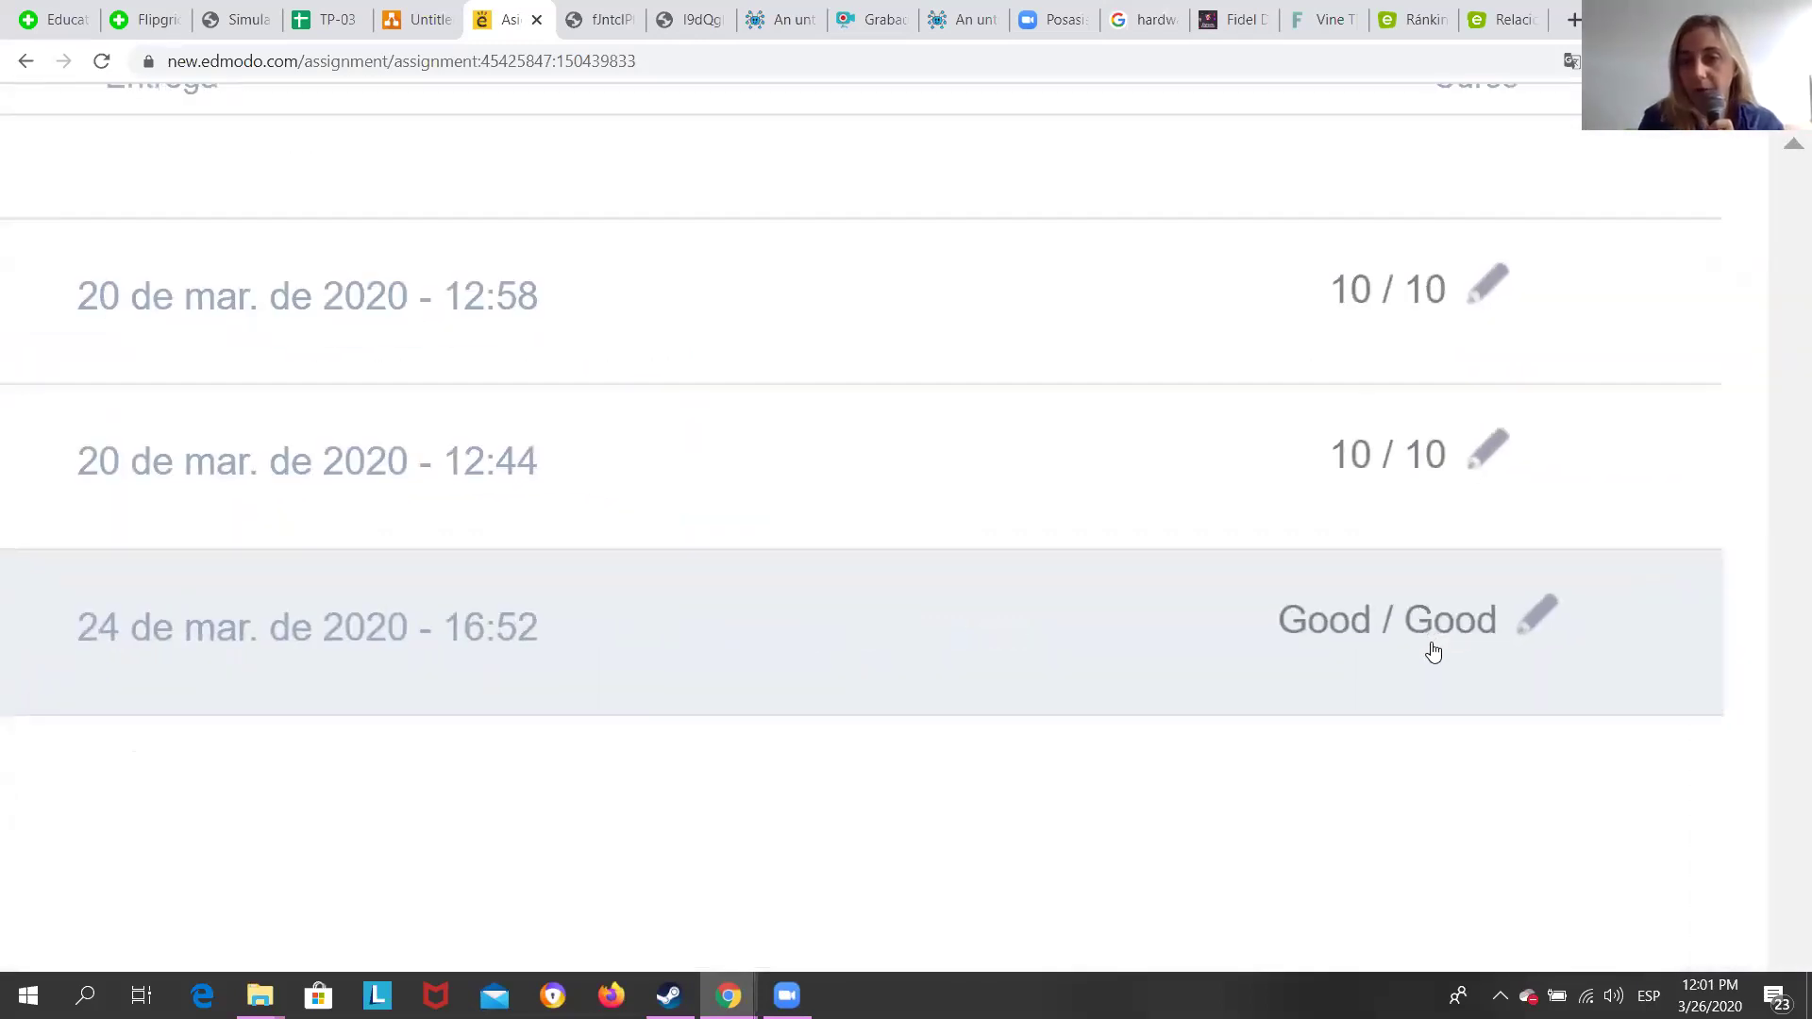
Open the third graded student's submission and set its maximum grade to "muy bien".
click(1431, 644)
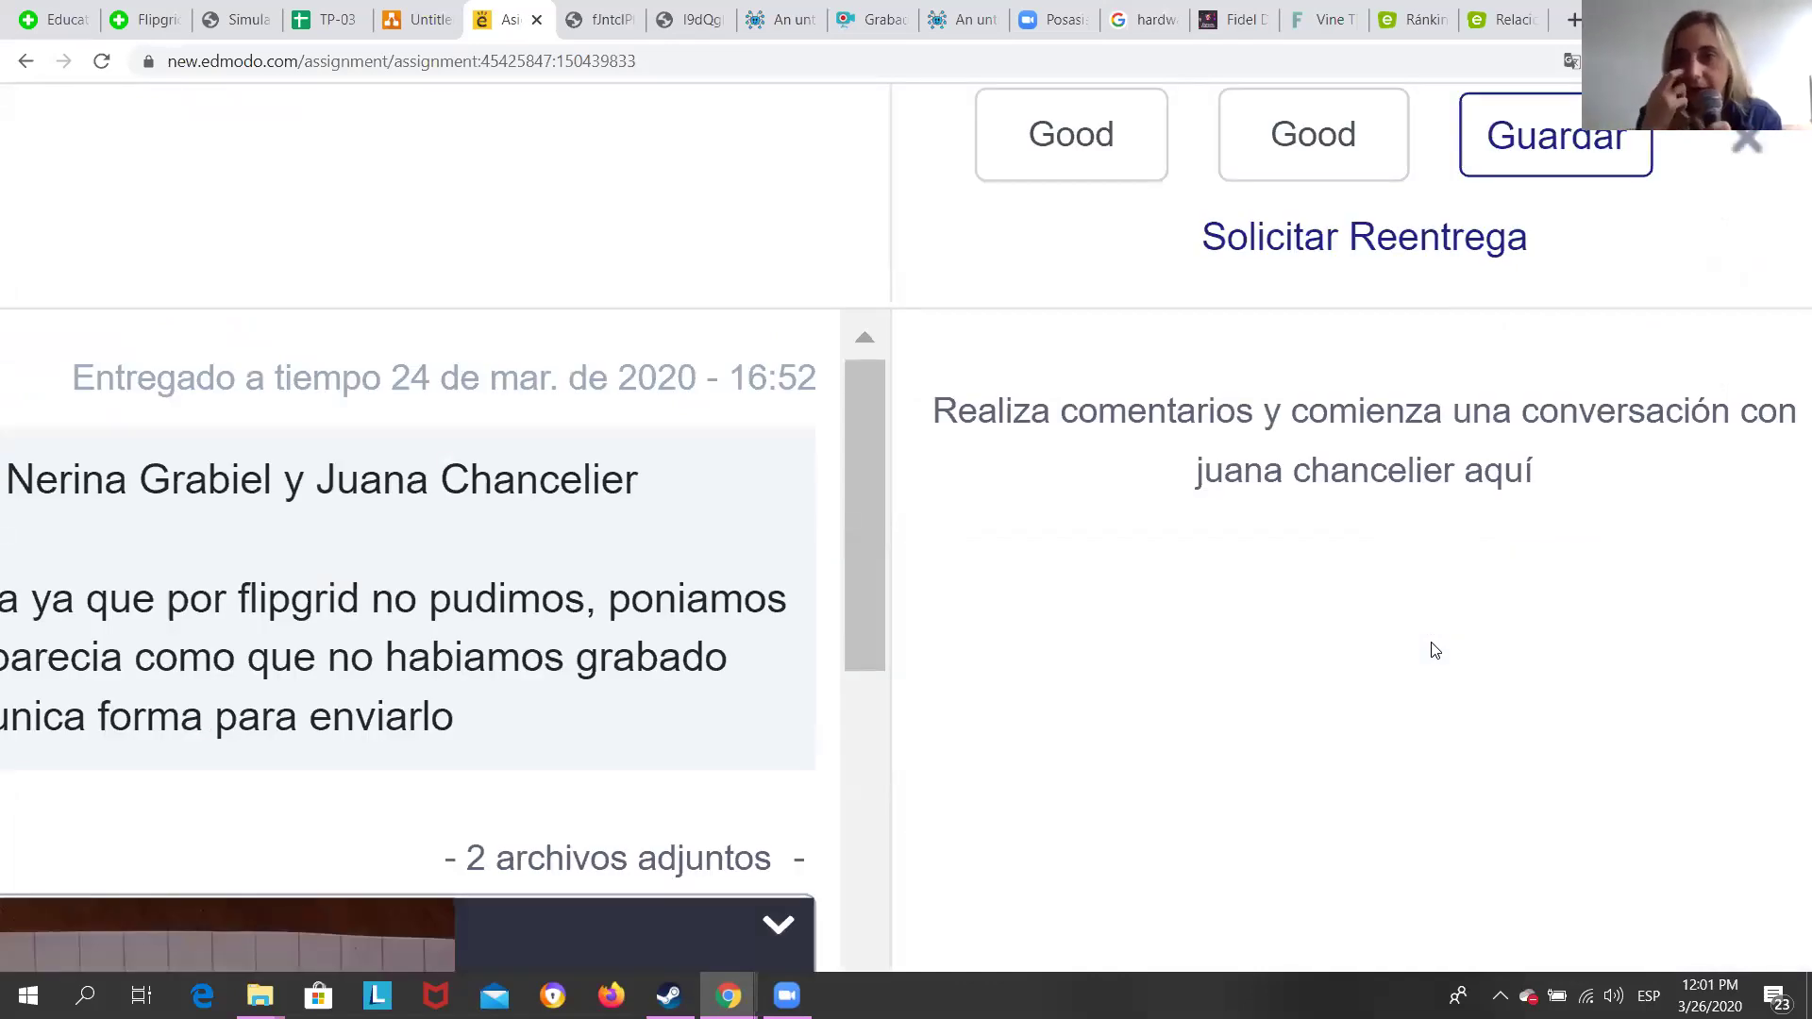
scroll(1434, 651, down, 7)
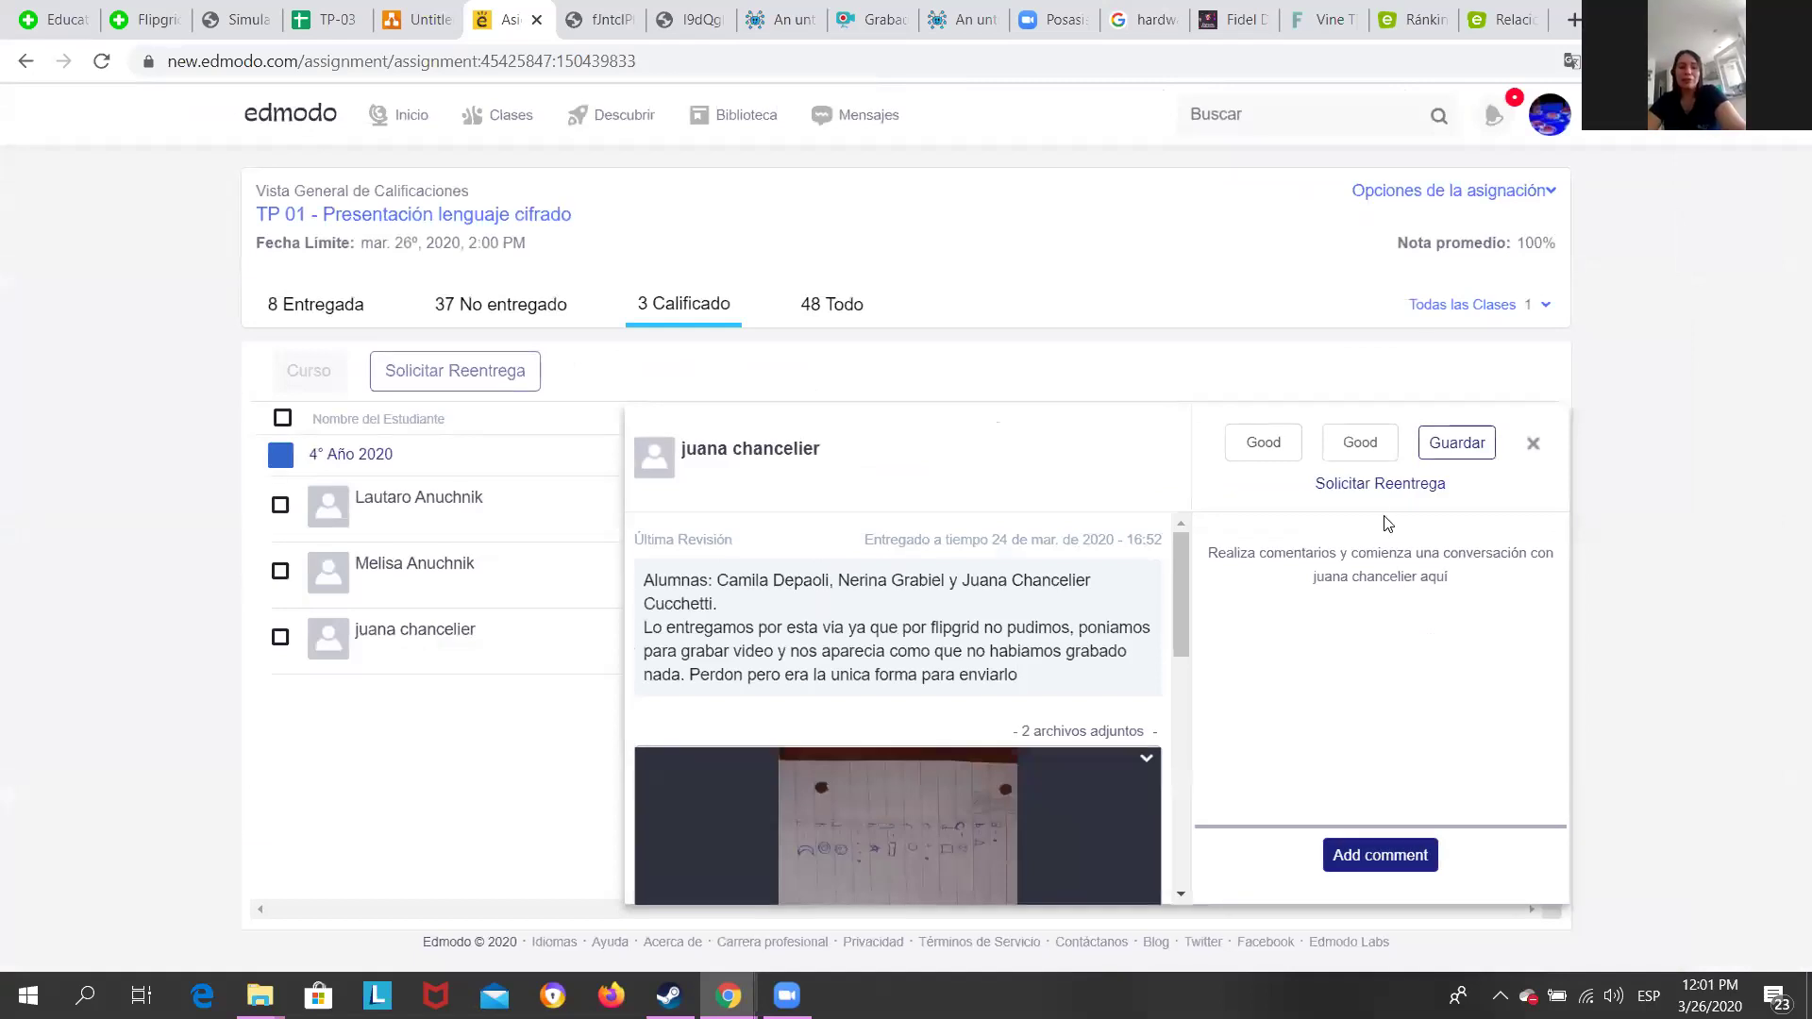
click(1378, 449)
key(BackSpace)
key(BackSpace)
key(BackSpace)
key(BackSpace)
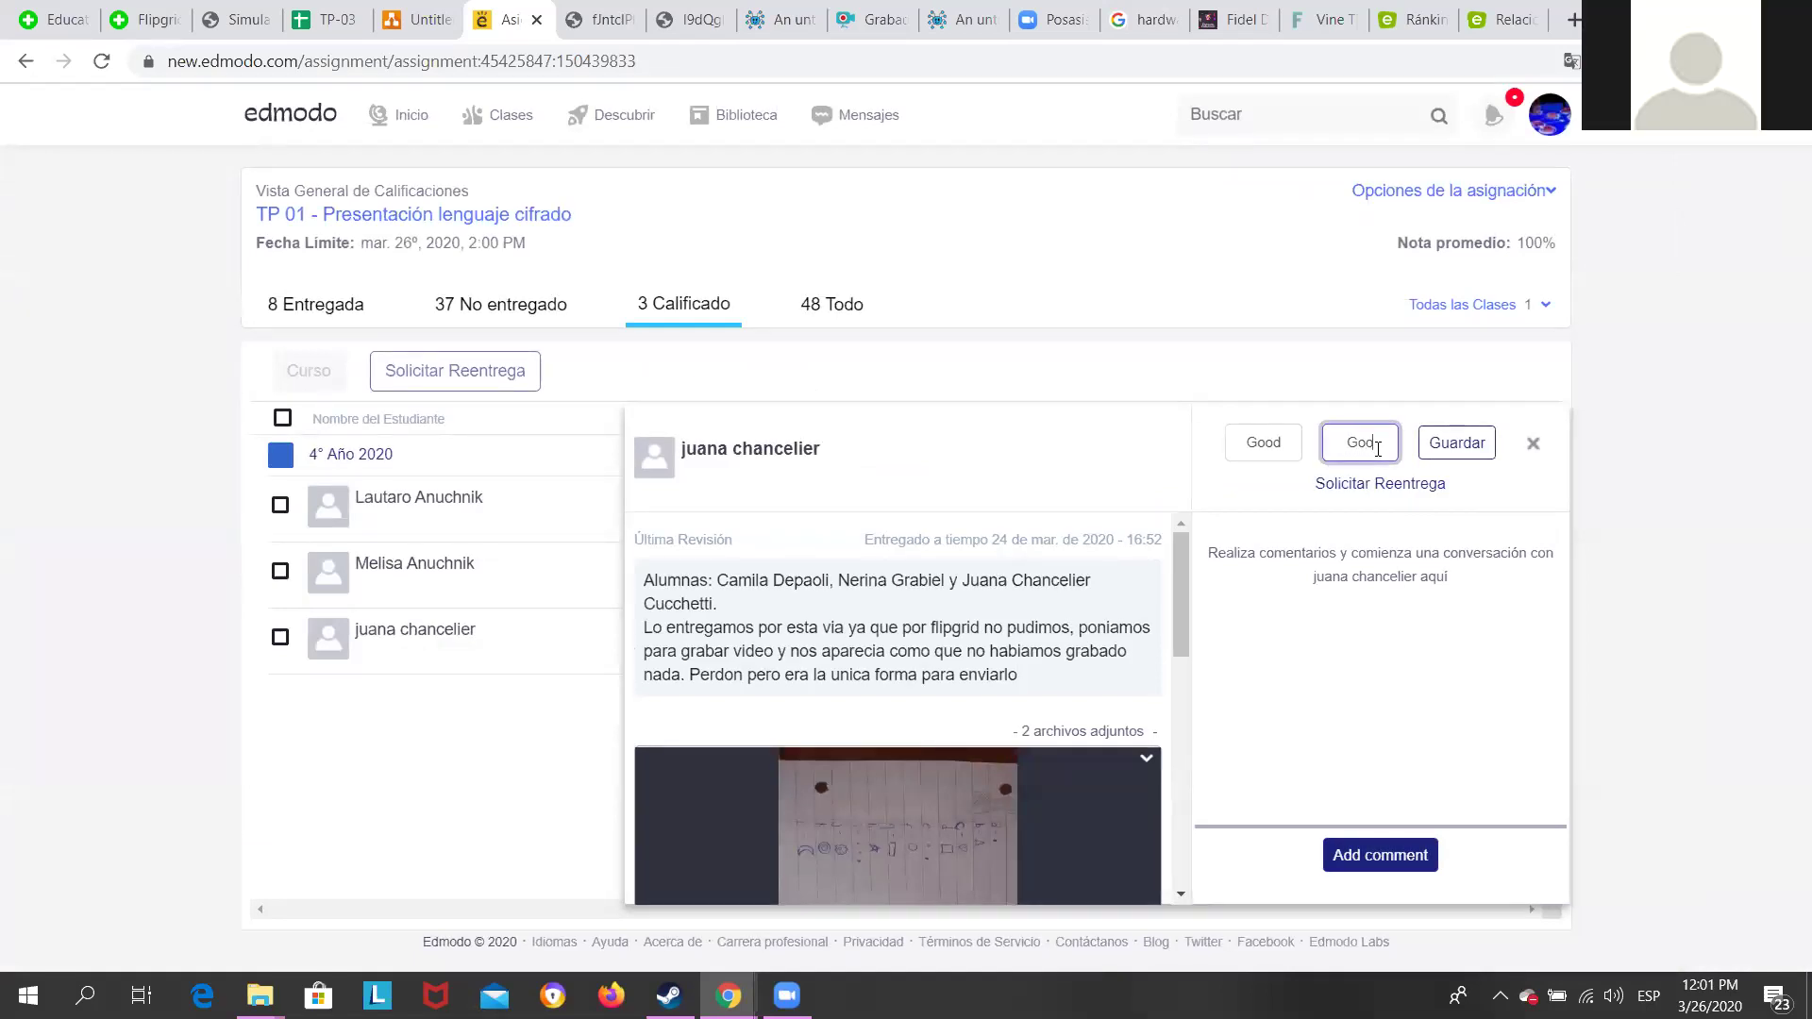
text(muy)
text( bien)
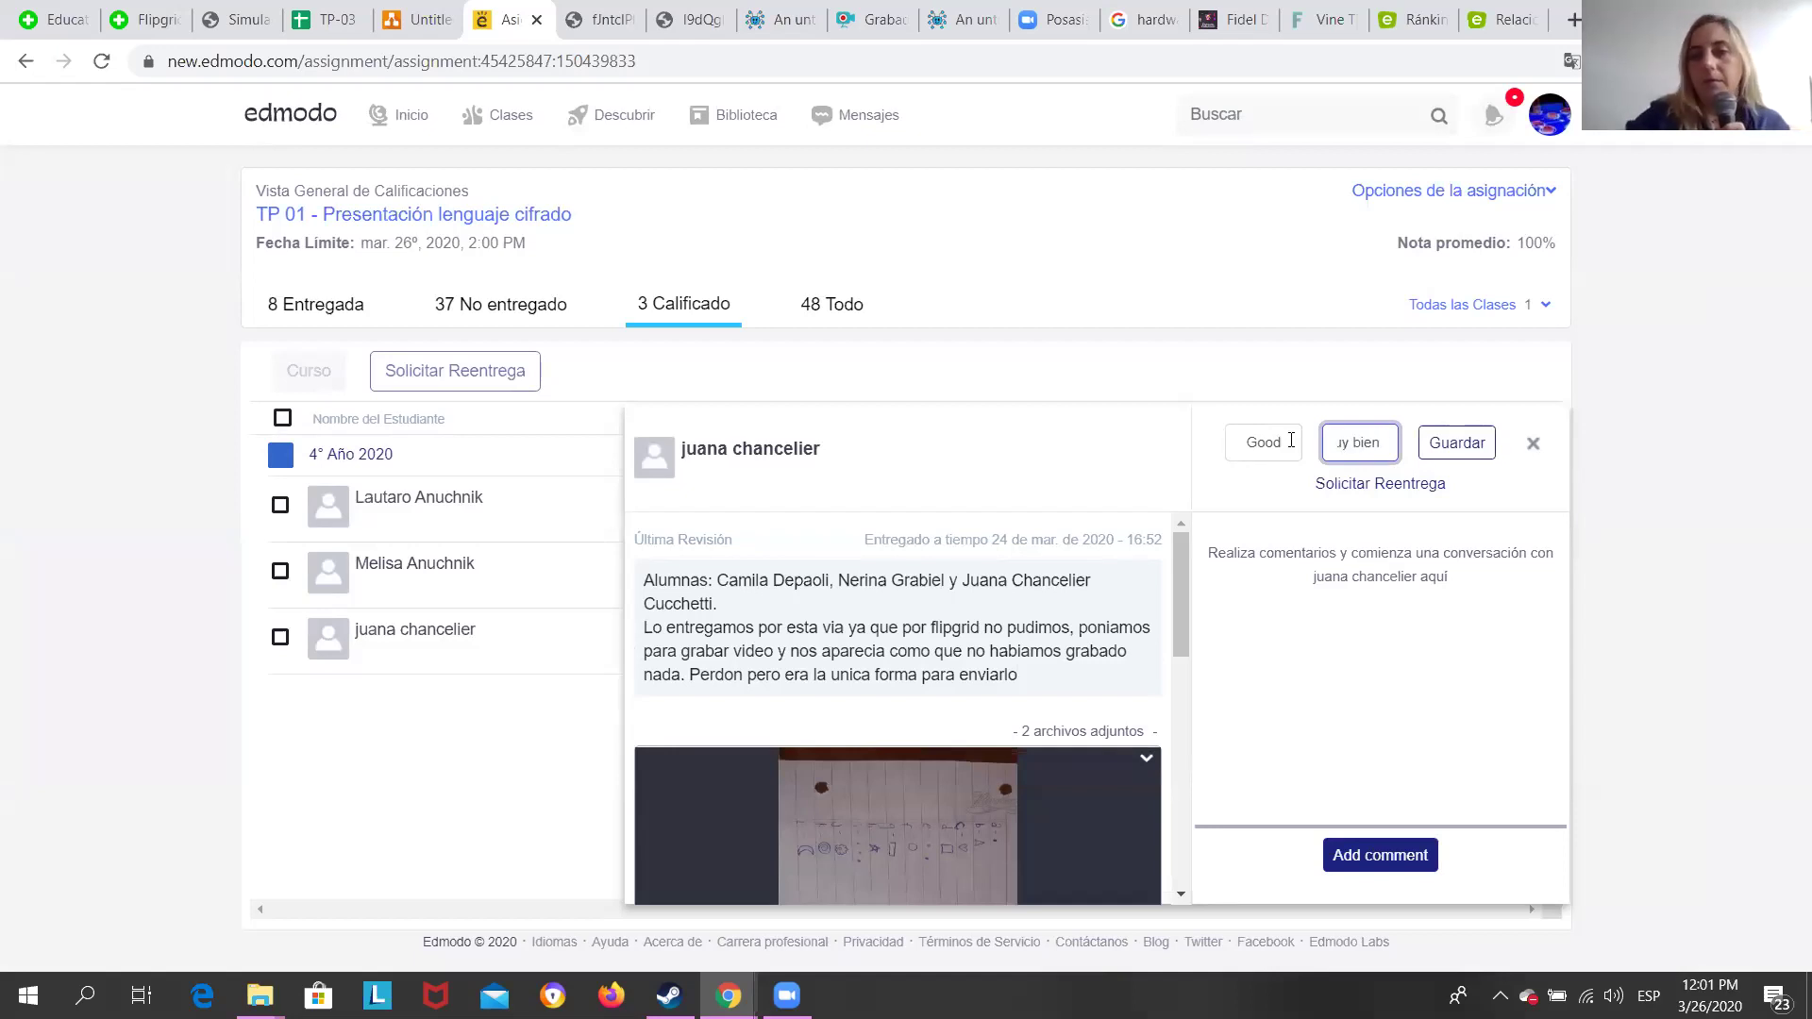
Set the same student's score to "muy bien", save the grade, and close the submission.
click(1291, 440)
key(BackSpace)
key(BackSpace)
key(BackSpace)
key(BackSpace)
text(muy )
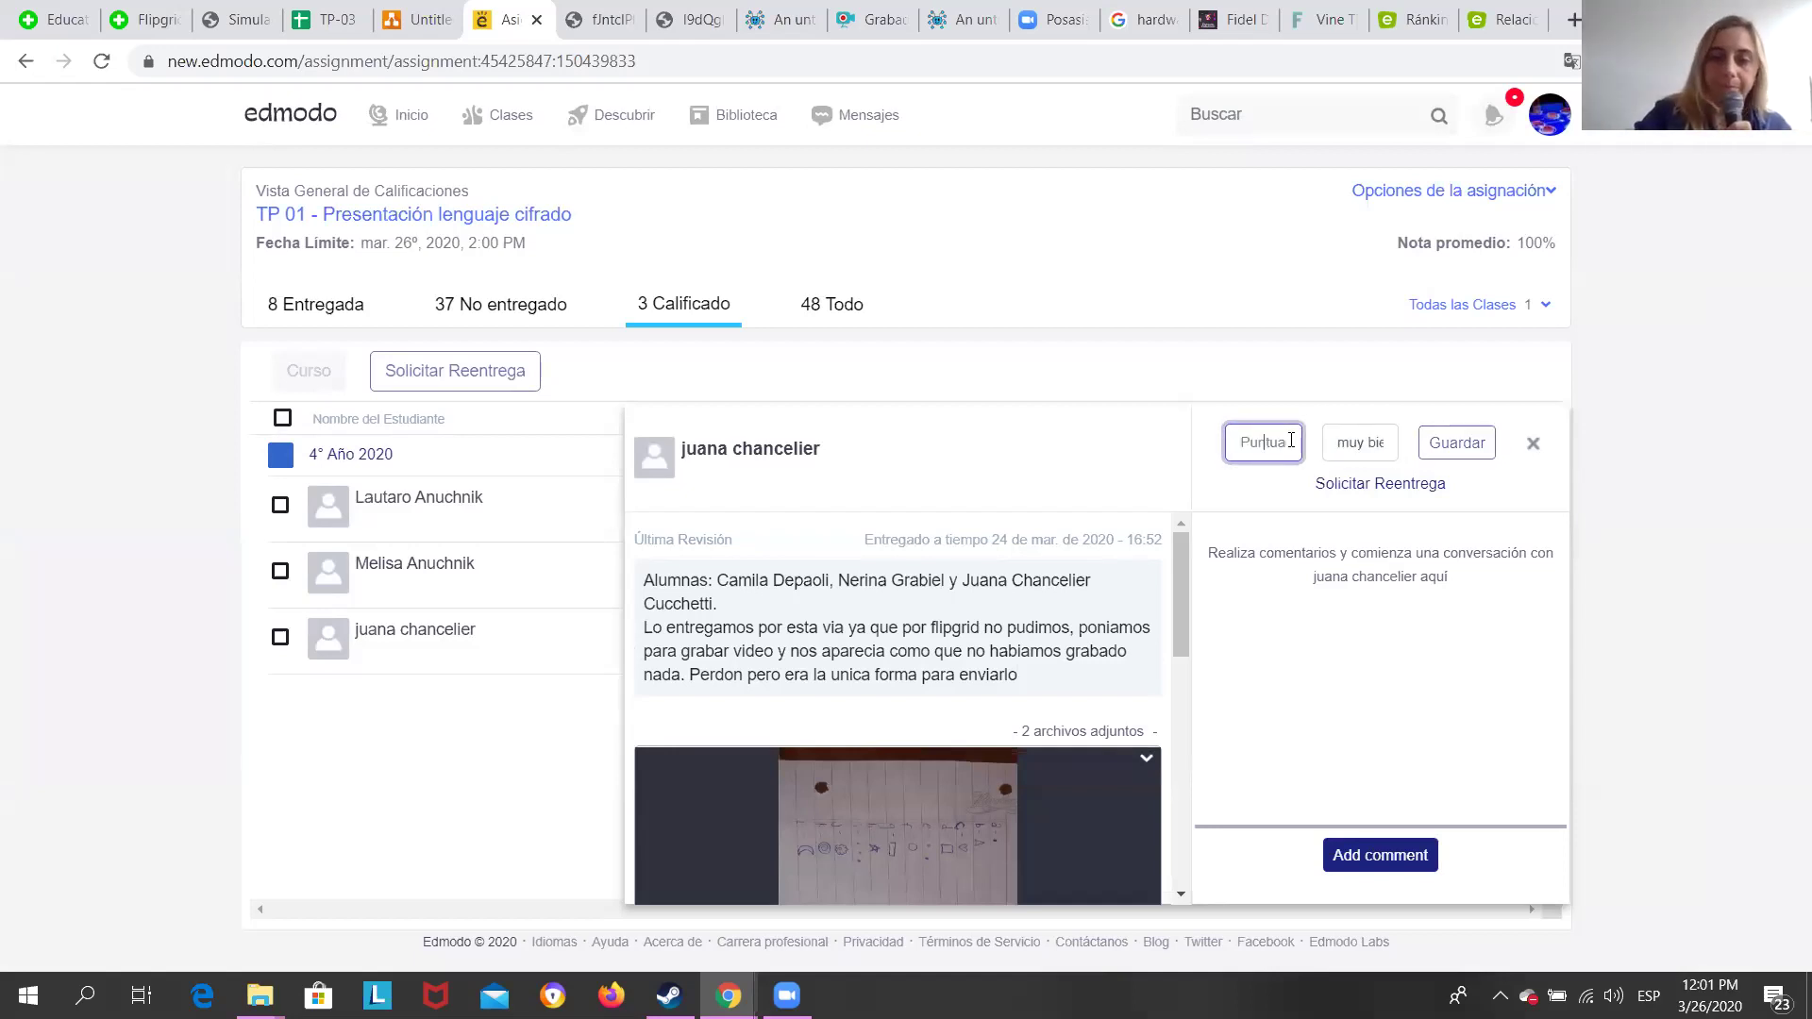
text(bi)
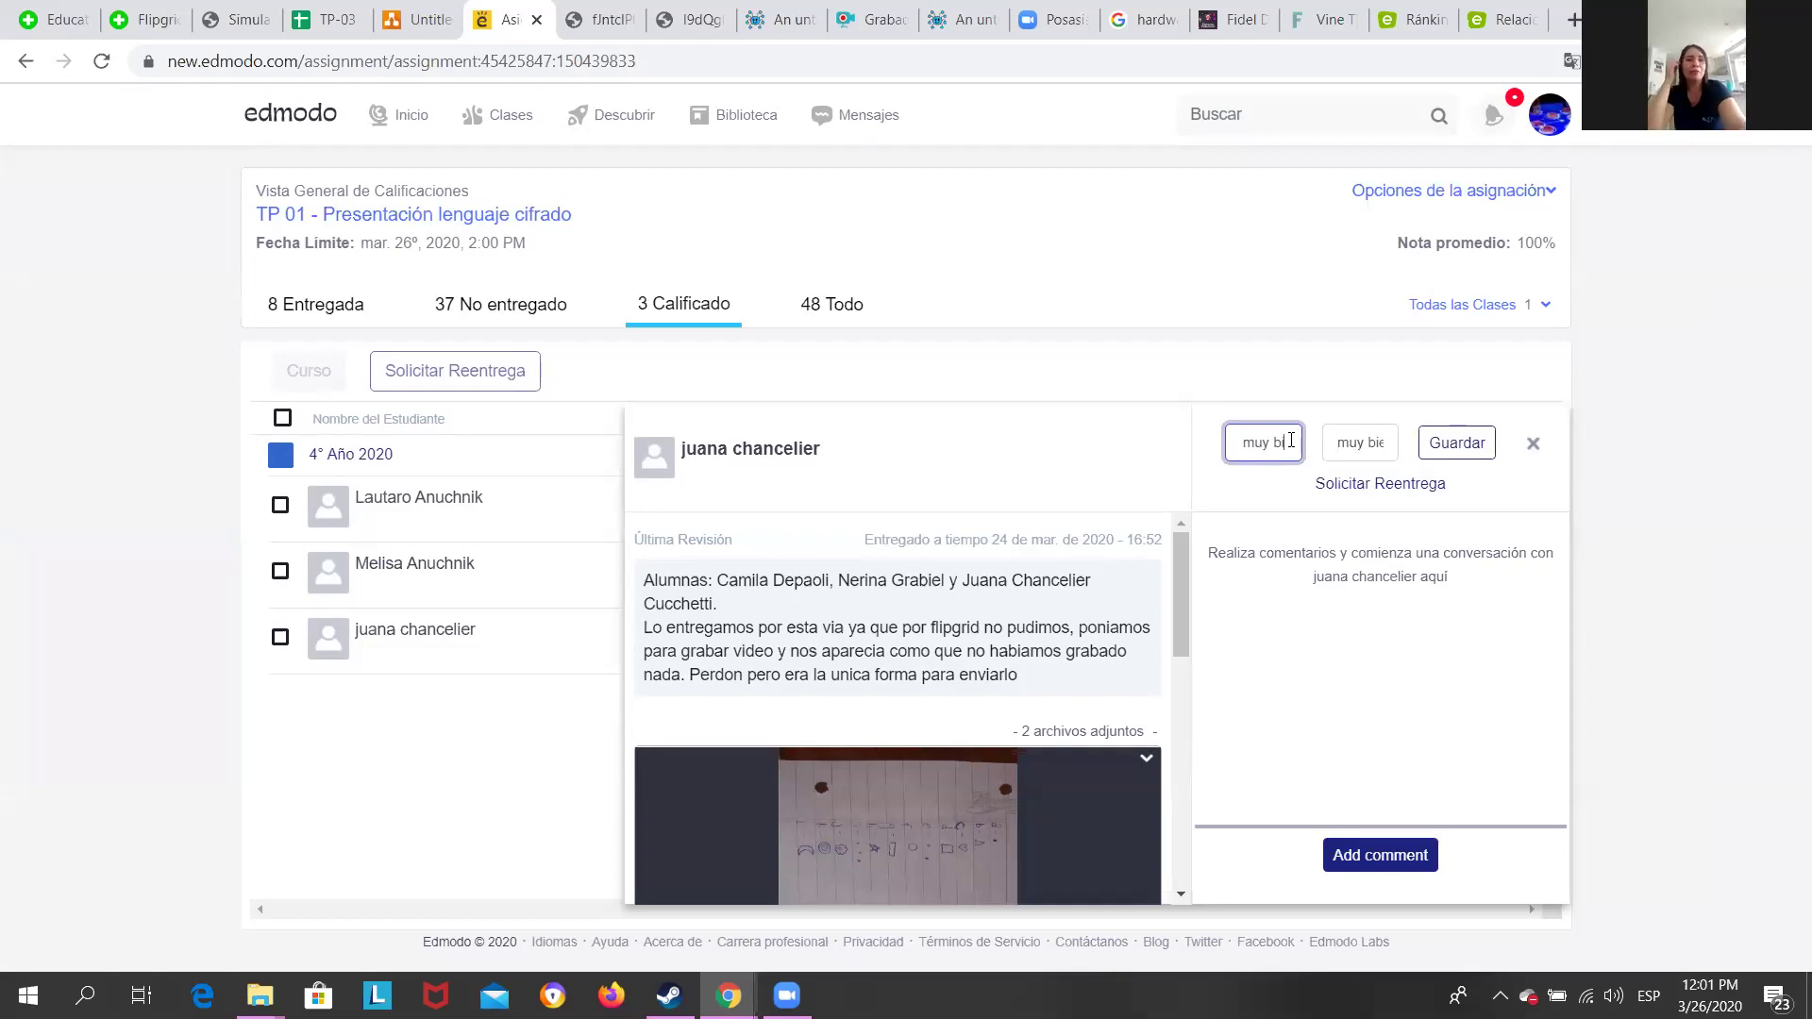
text(en)
click(1457, 443)
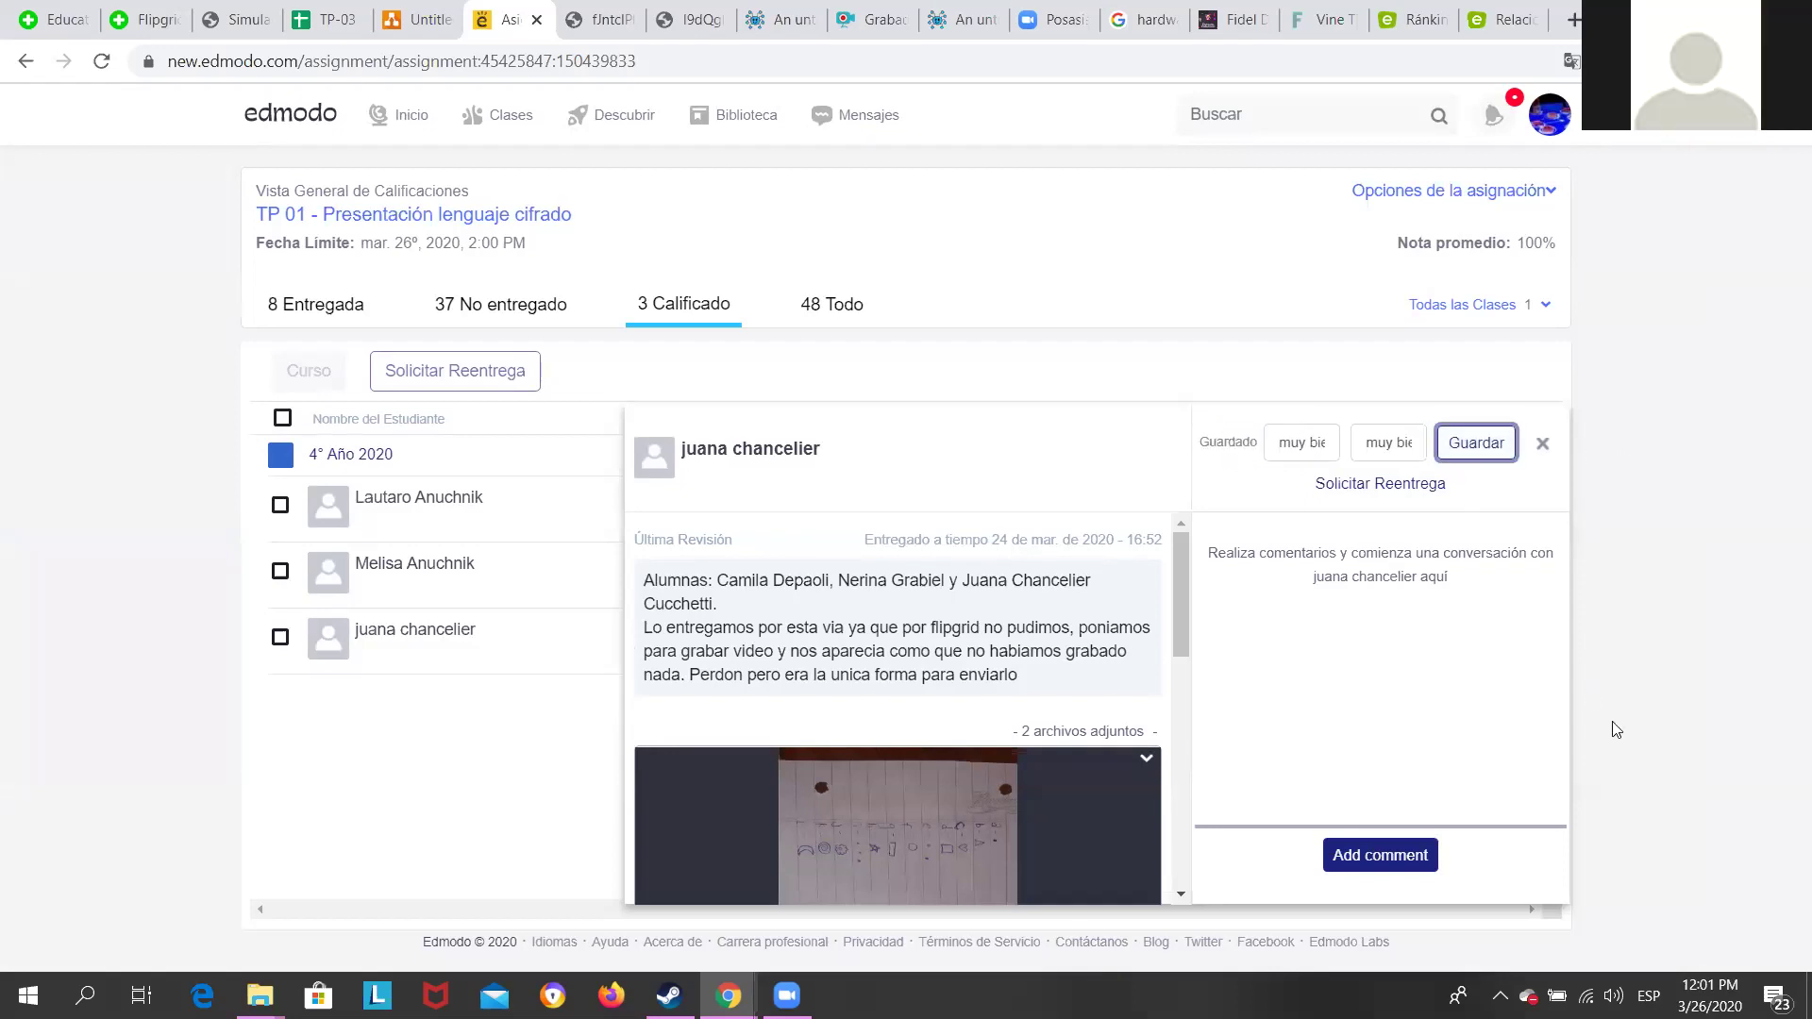
click(1543, 447)
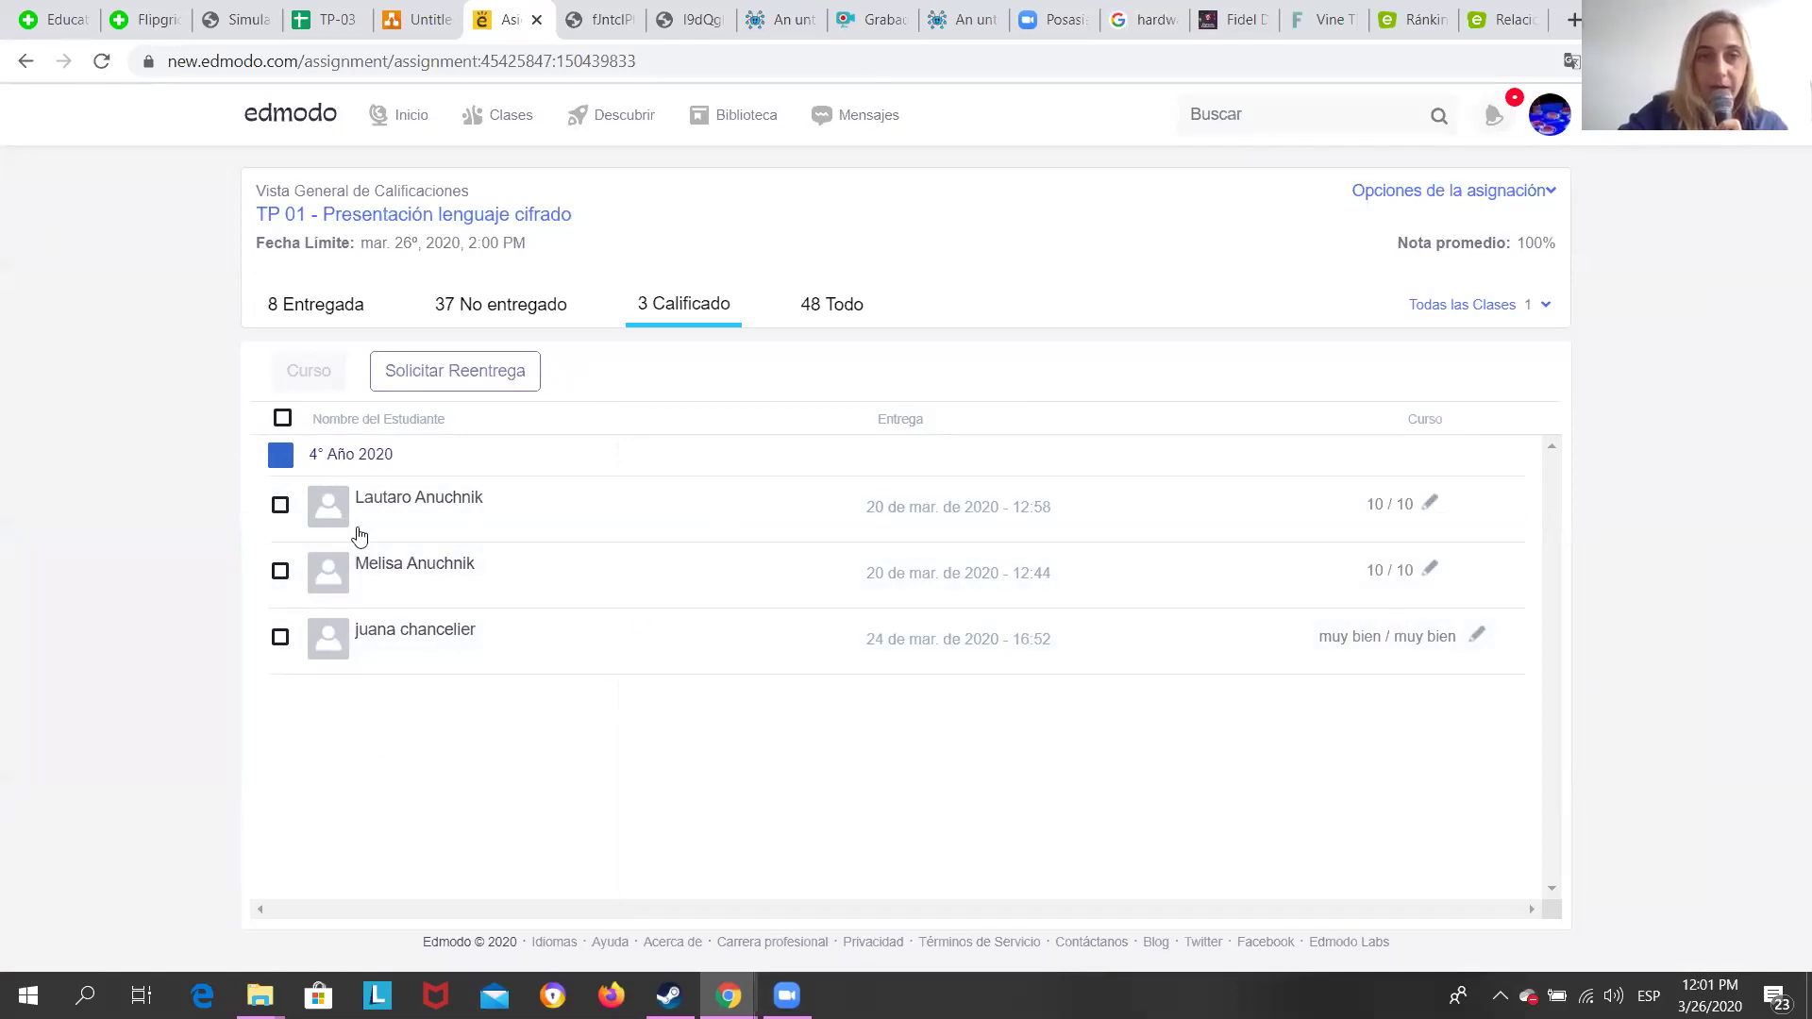
Compare the lists of submitted, not submitted and graded students for the assignment.
click(308, 326)
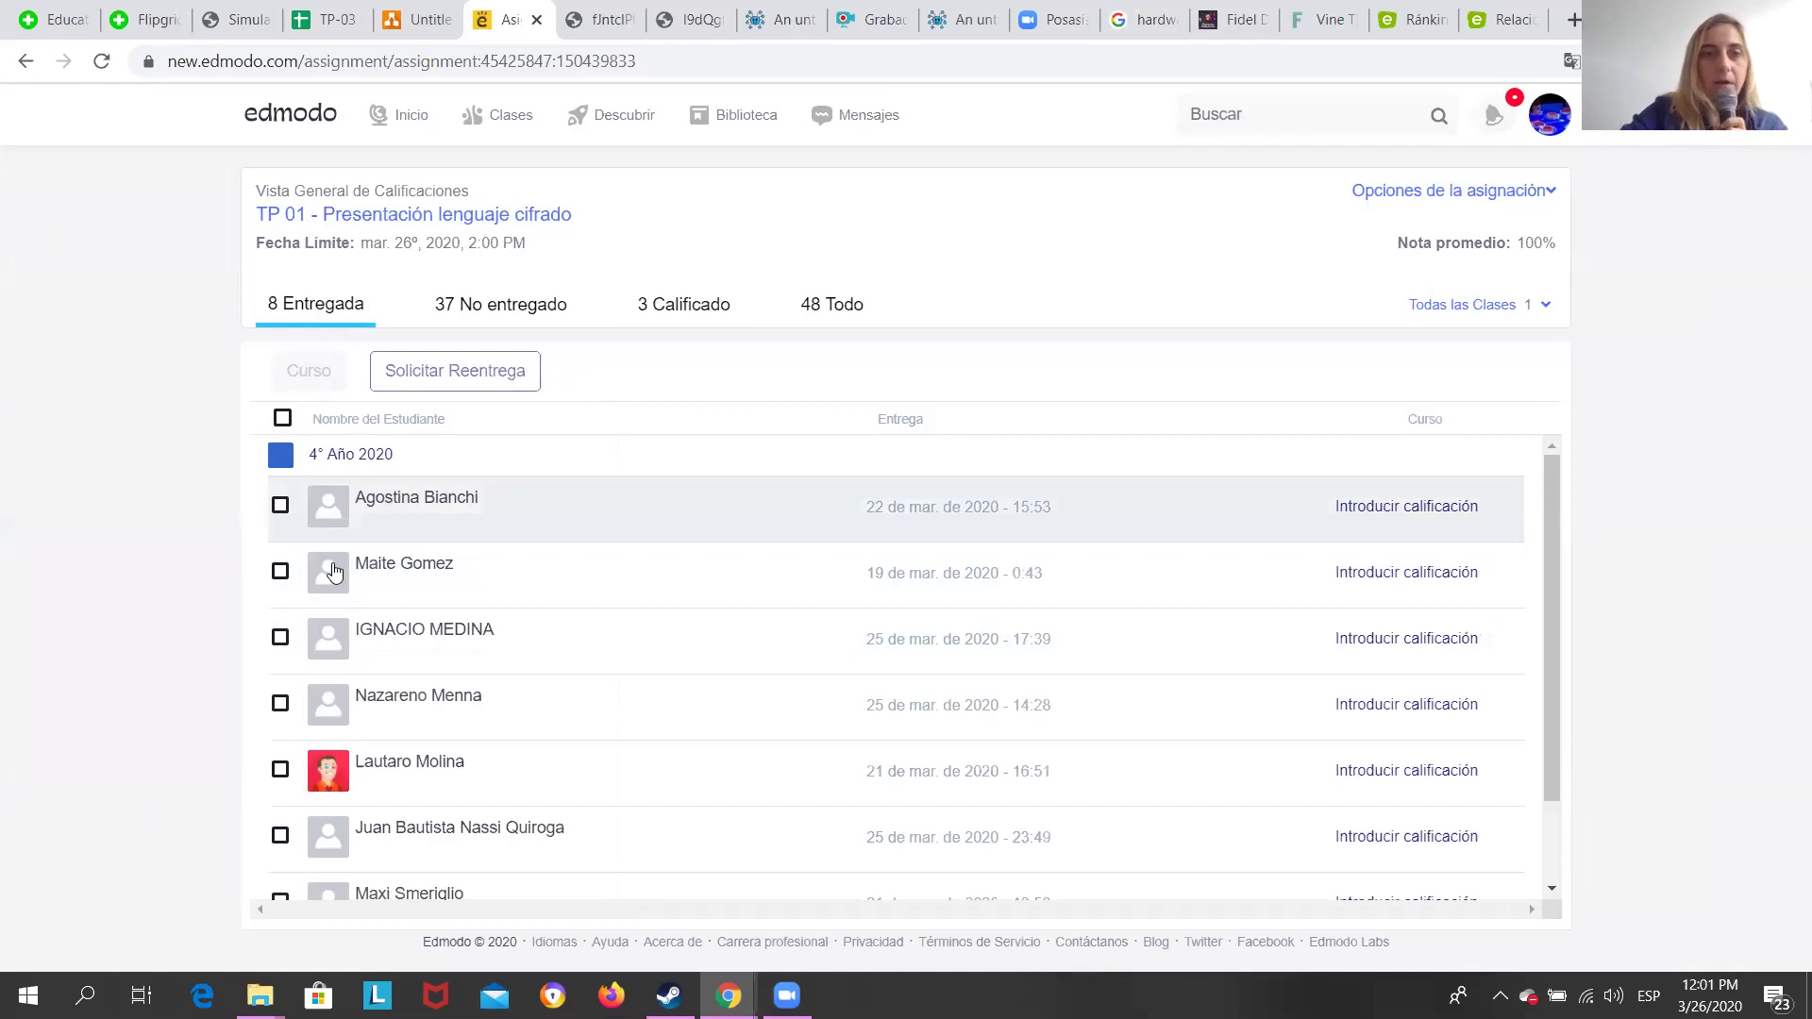
click(536, 314)
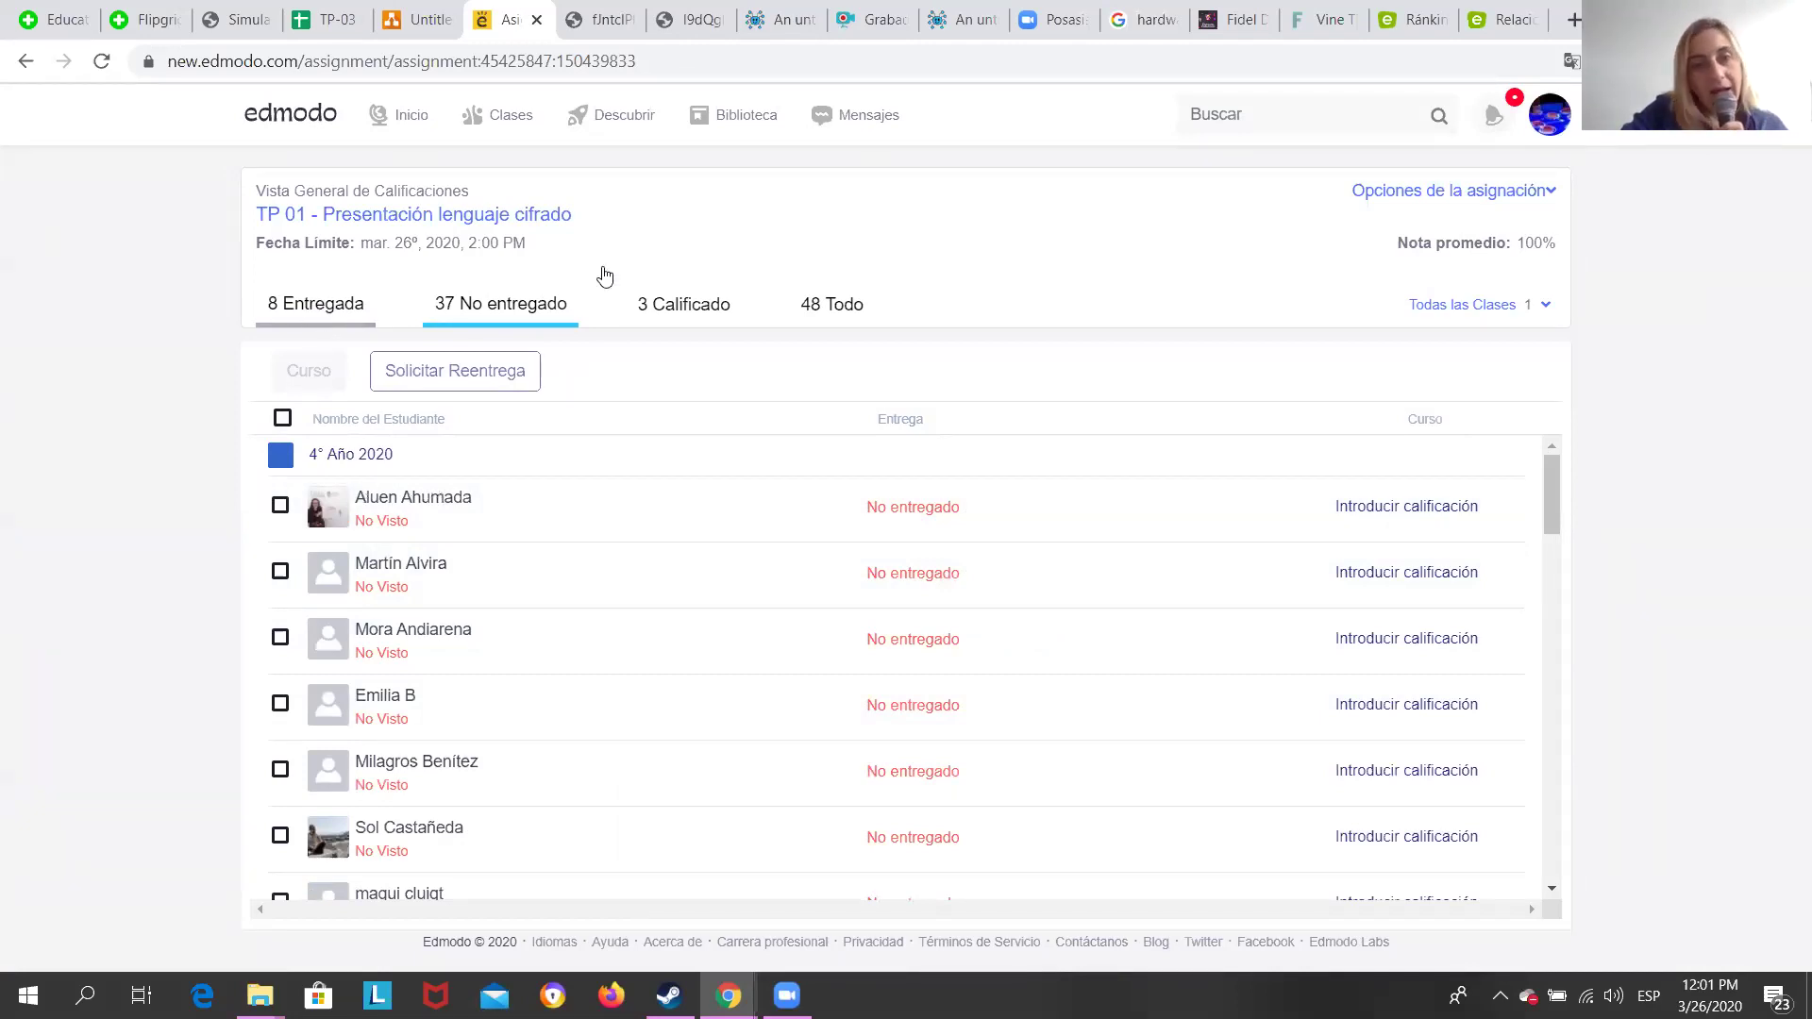
click(667, 321)
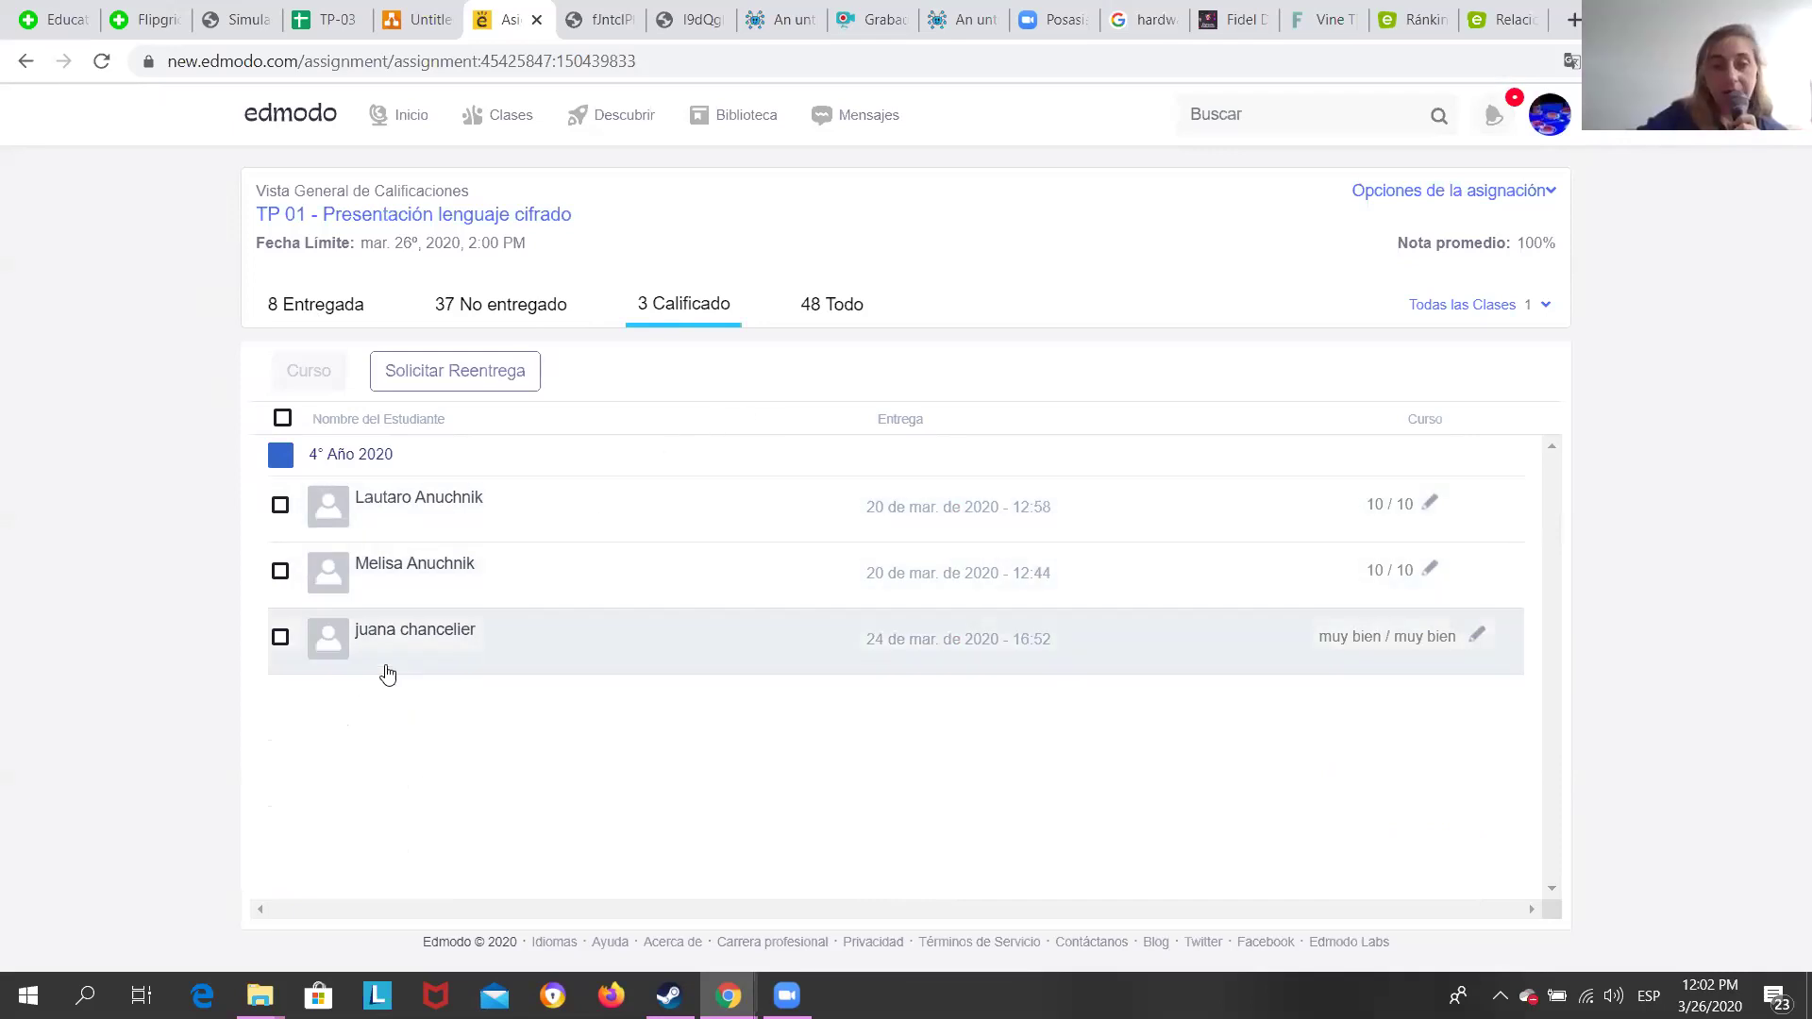
Review the submissions of the third, first and second graded students, including their grades and comments.
click(428, 639)
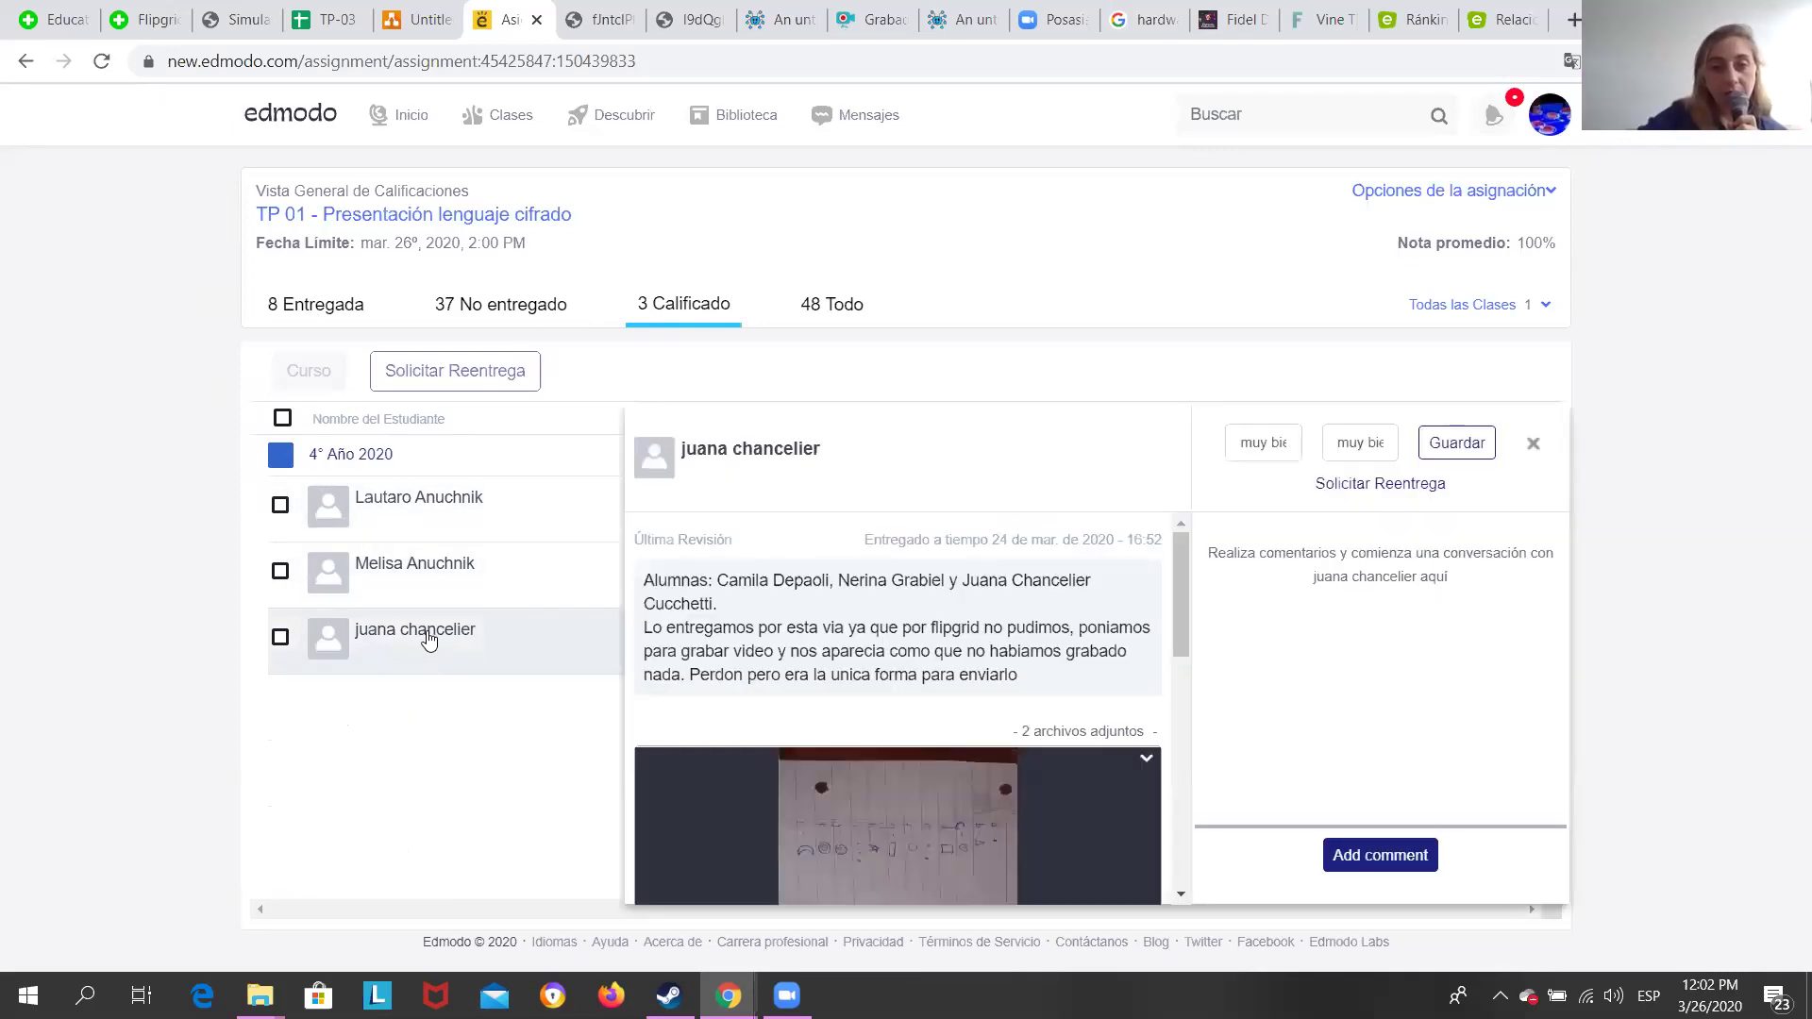
click(418, 510)
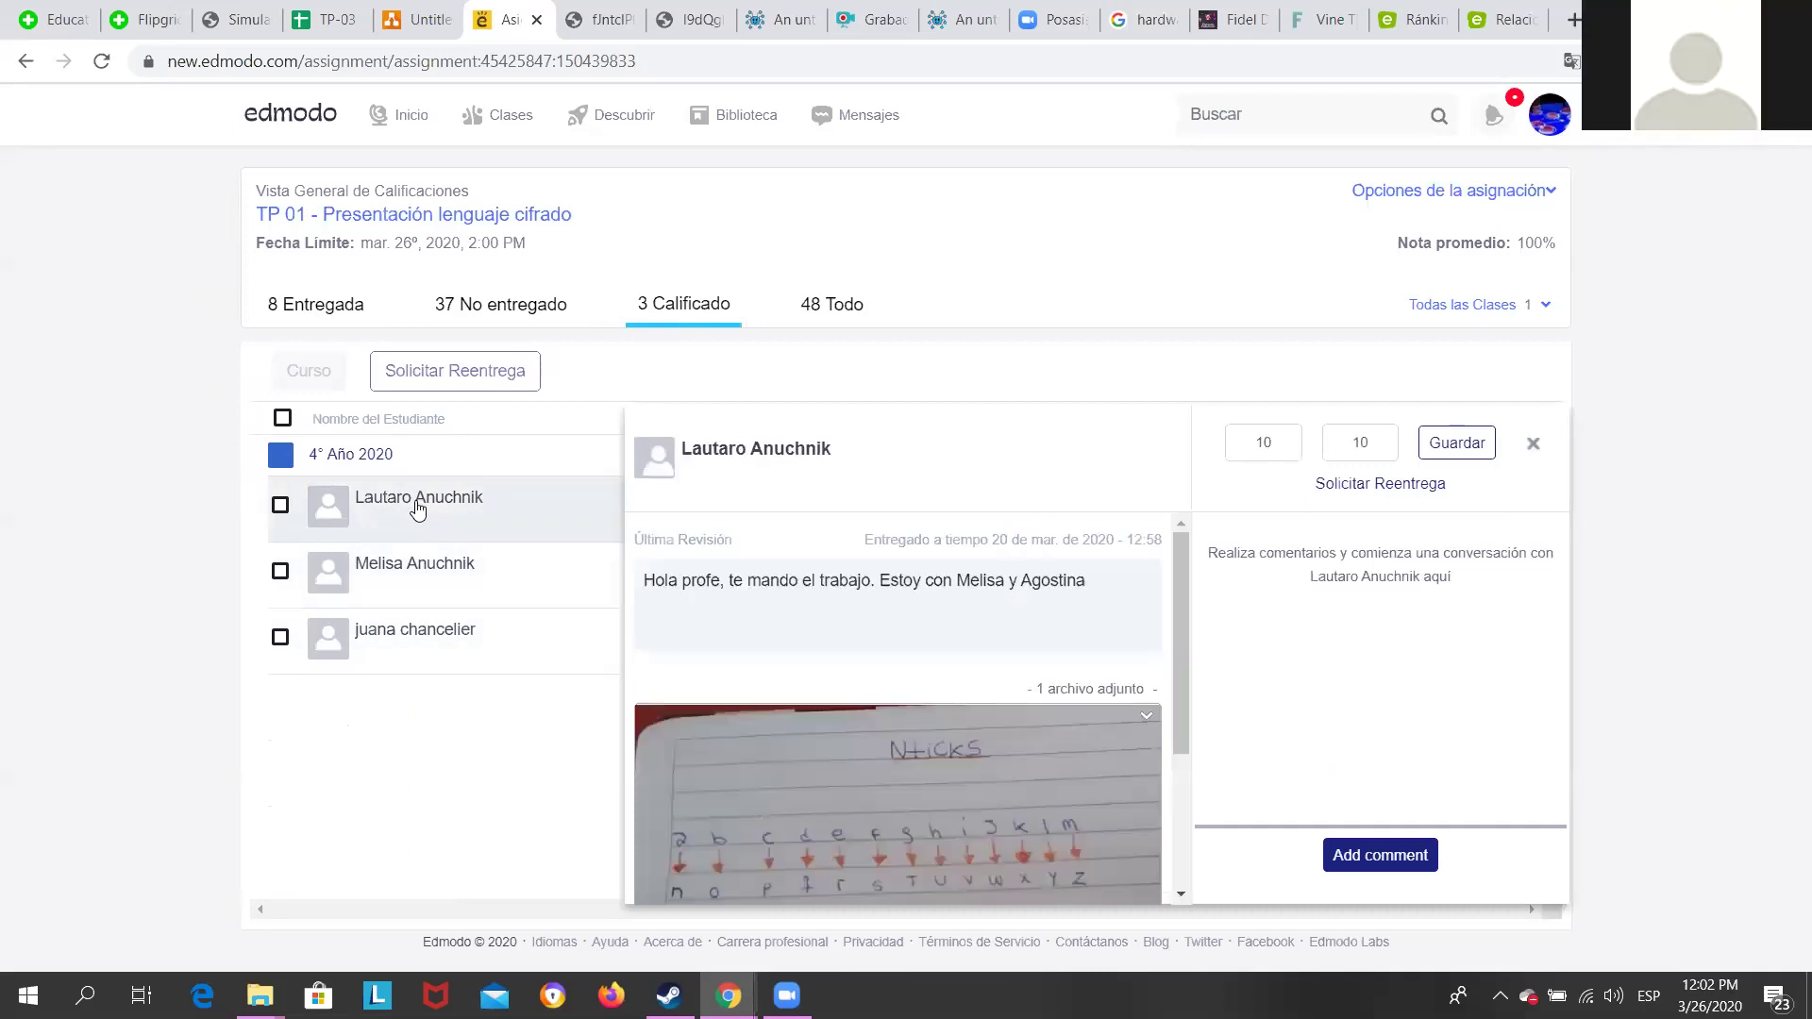
click(431, 574)
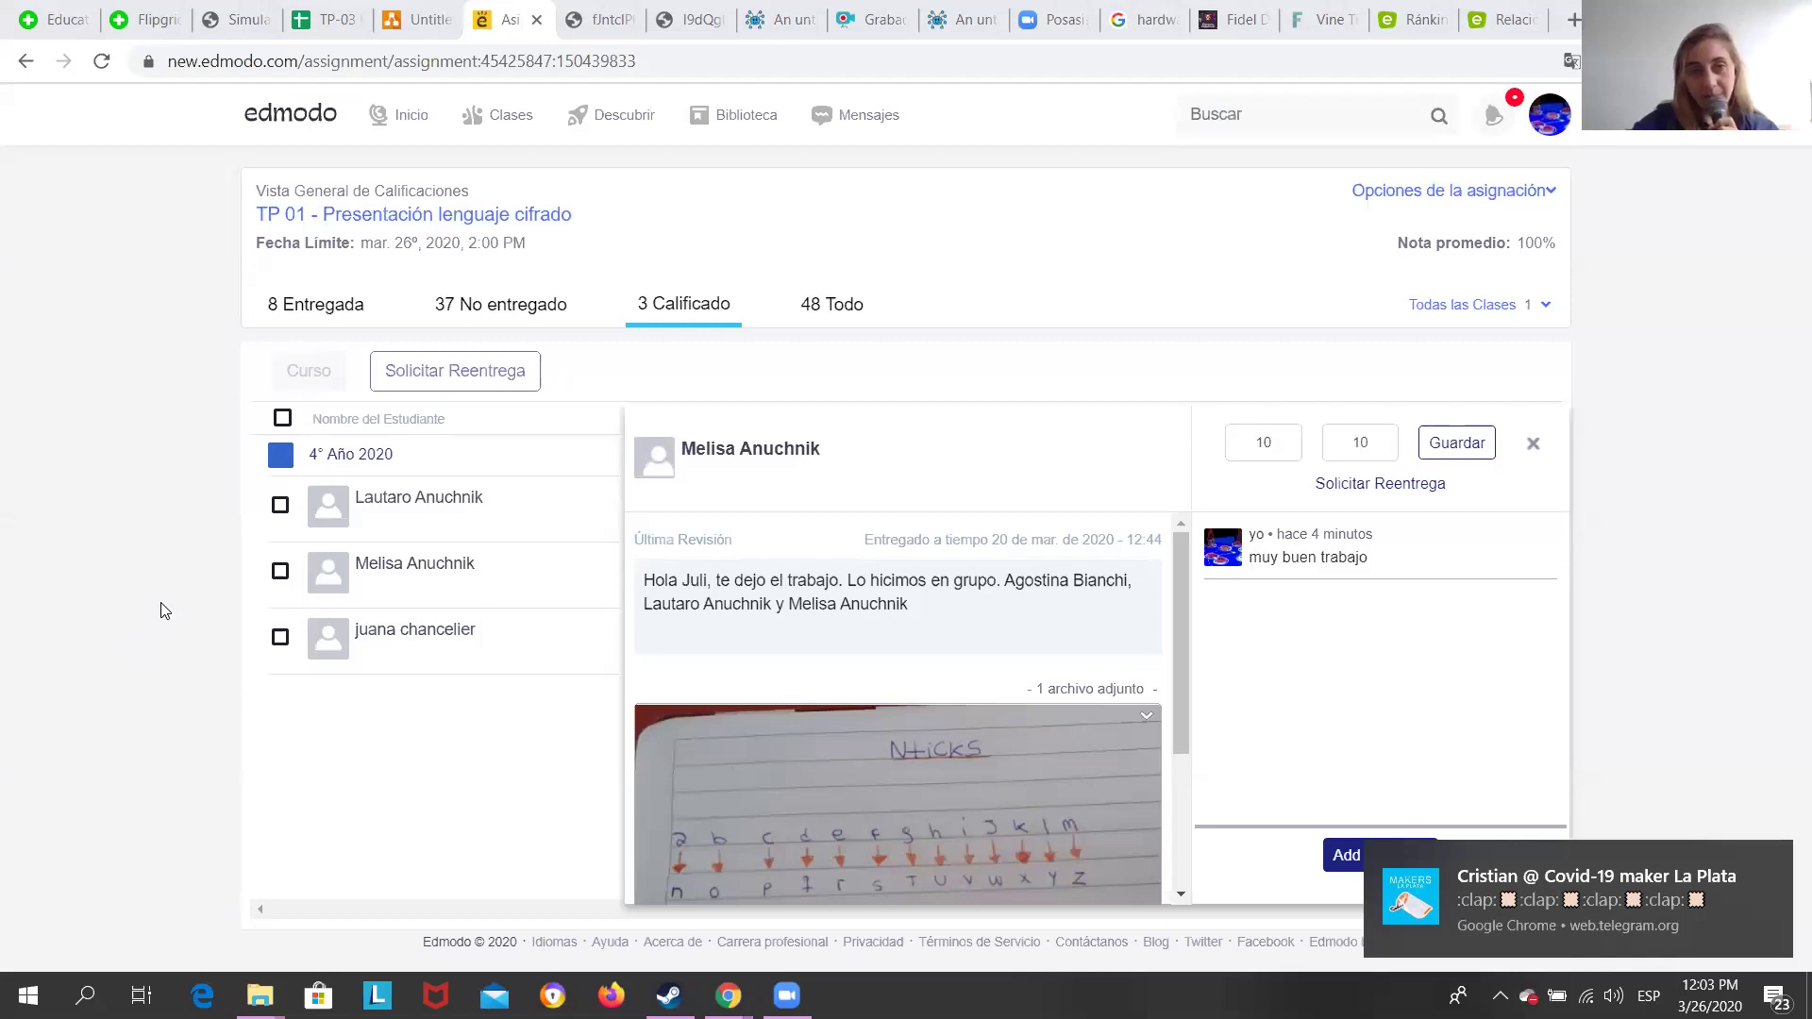
Examine the list of students who have not submitted, checking who has seen the assignment.
click(528, 332)
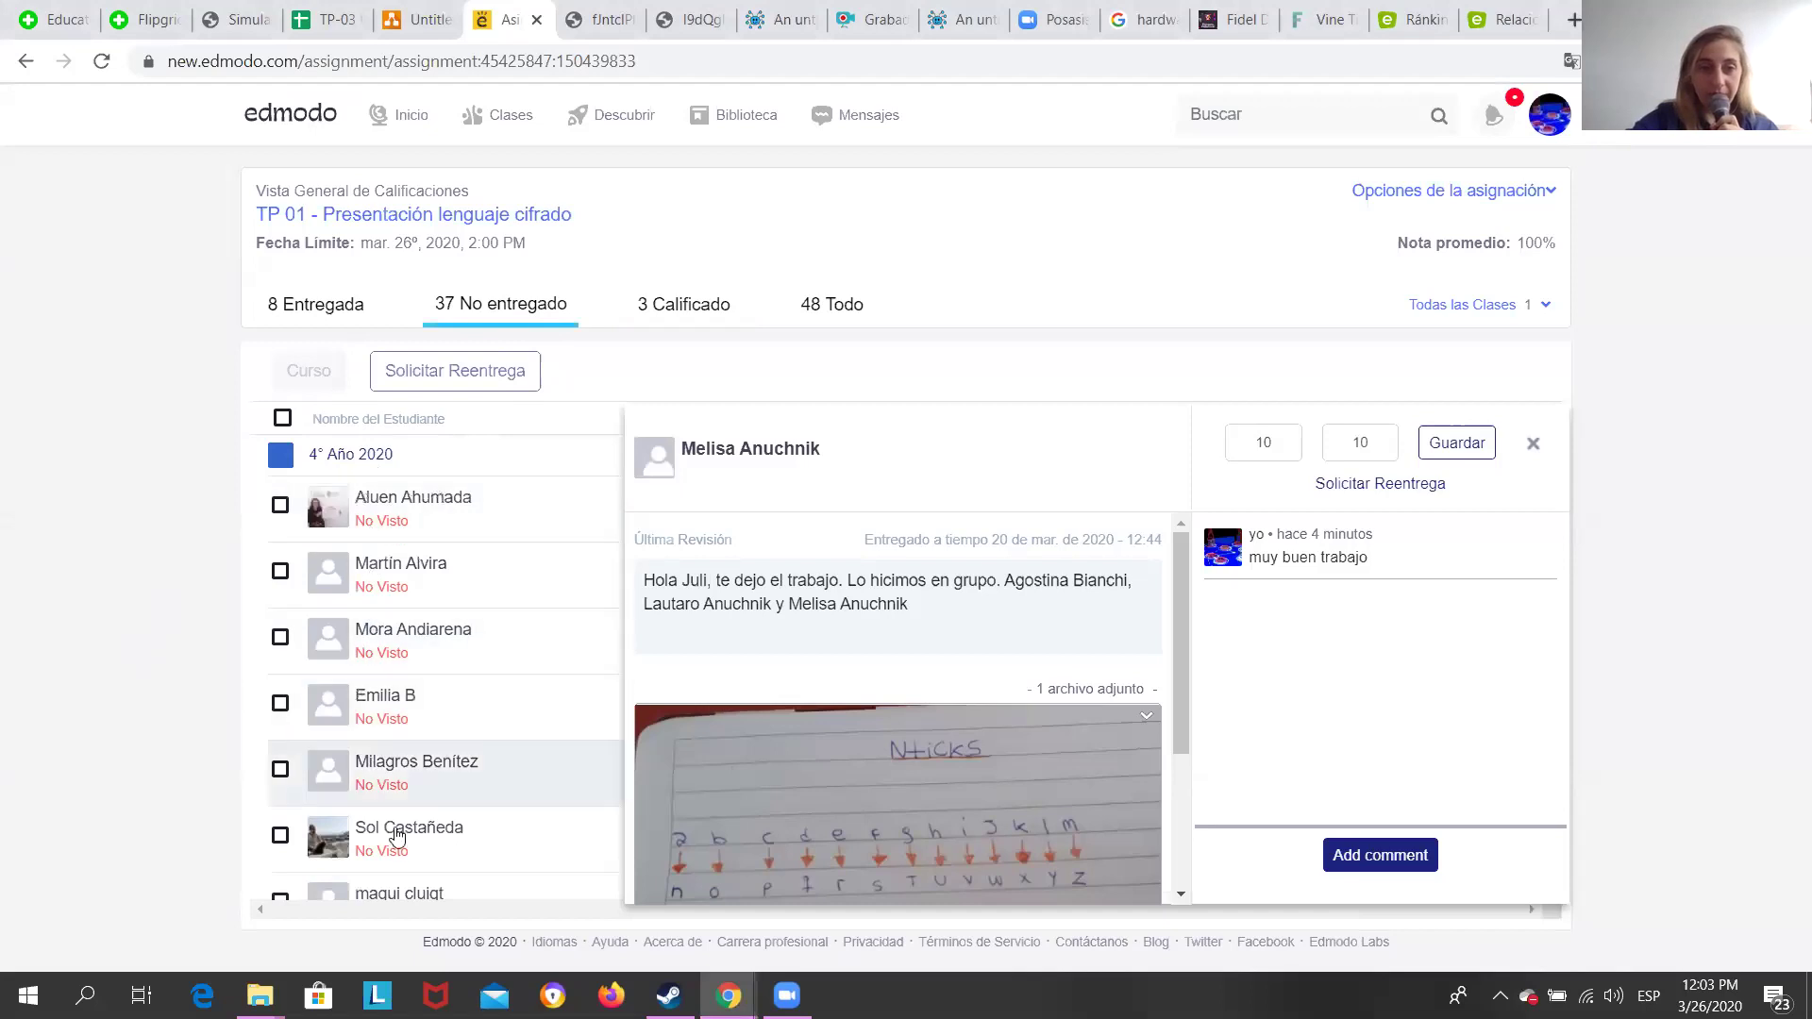
scroll(420, 840, down, 10)
scroll(418, 856, down, 5)
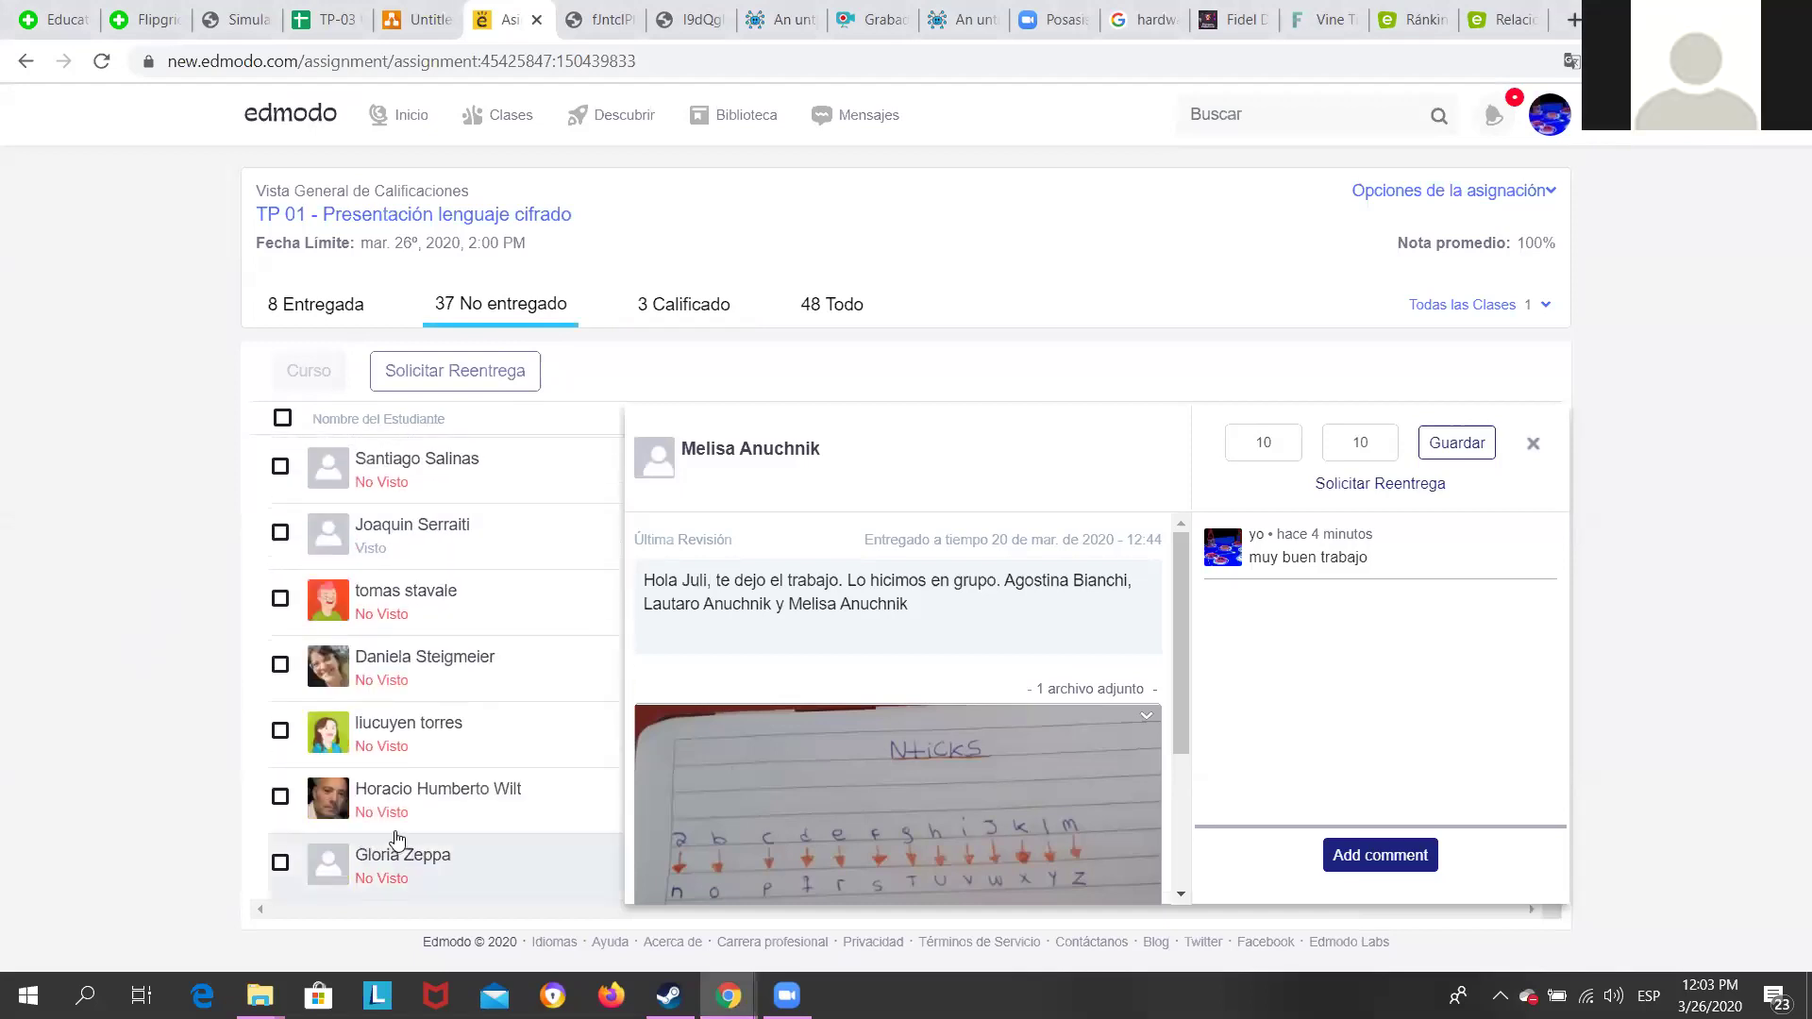
scroll(443, 868, up, 5)
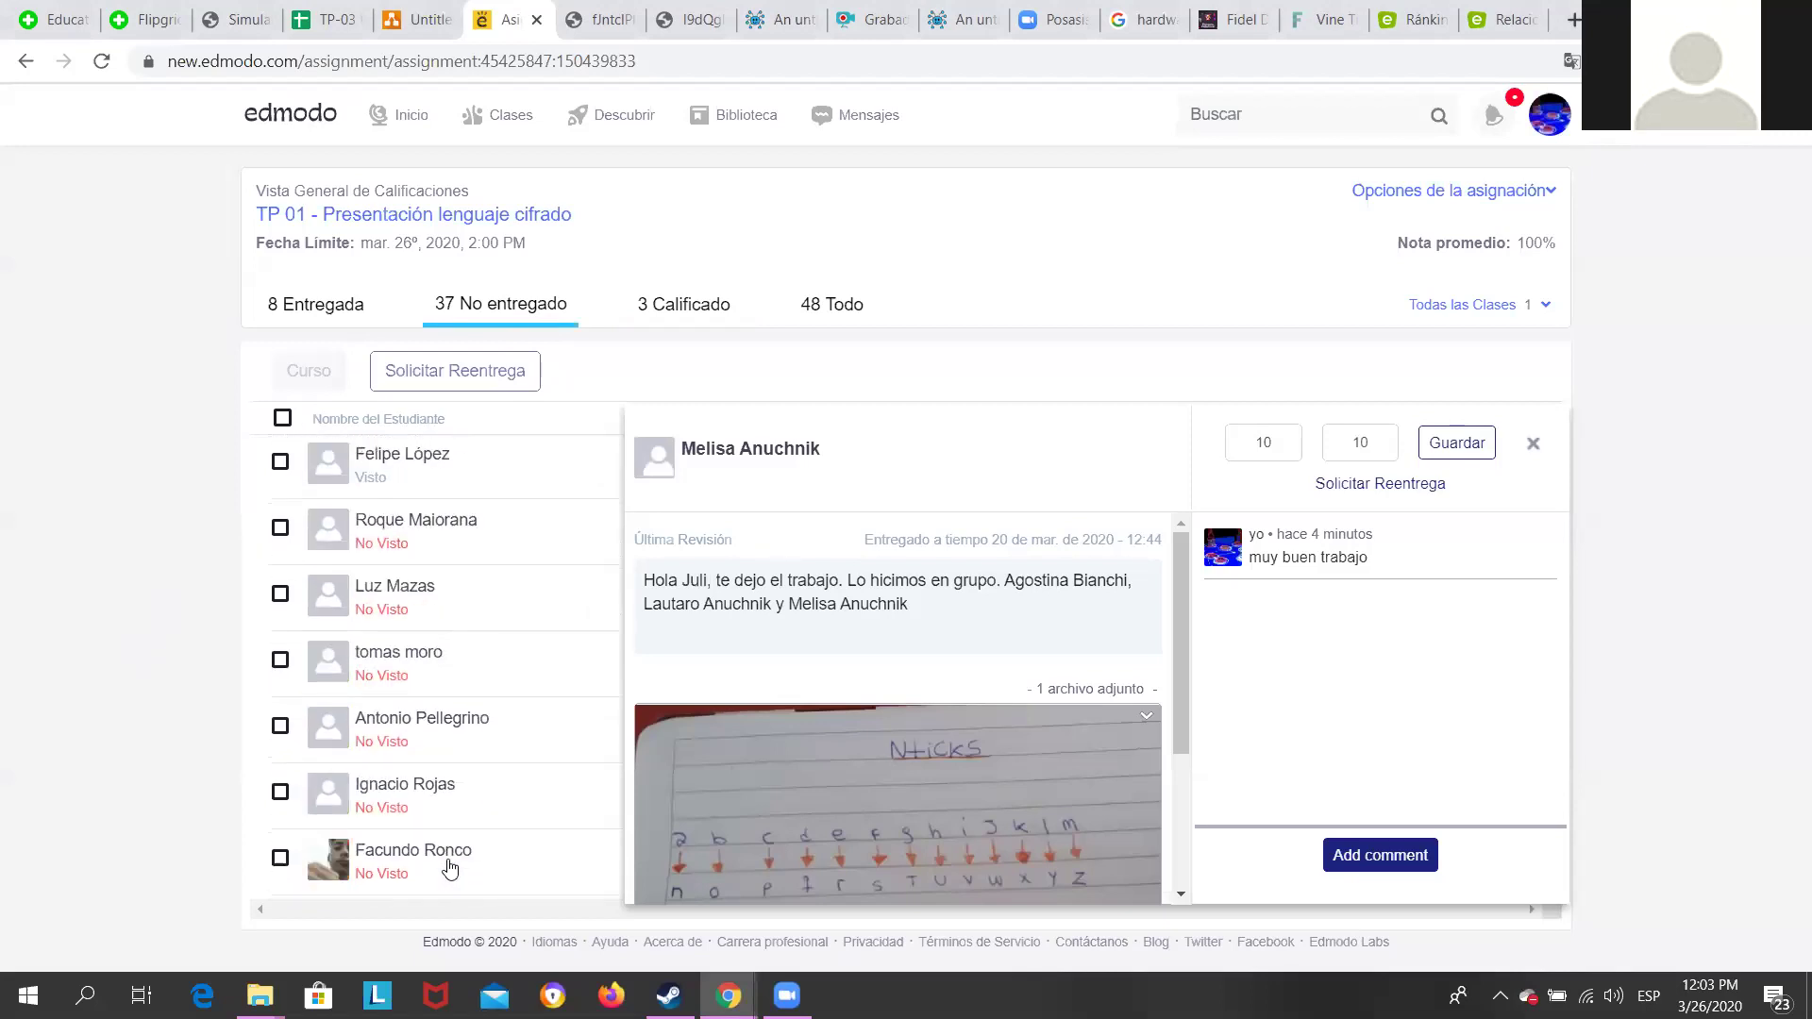
scroll(449, 868, up, 10)
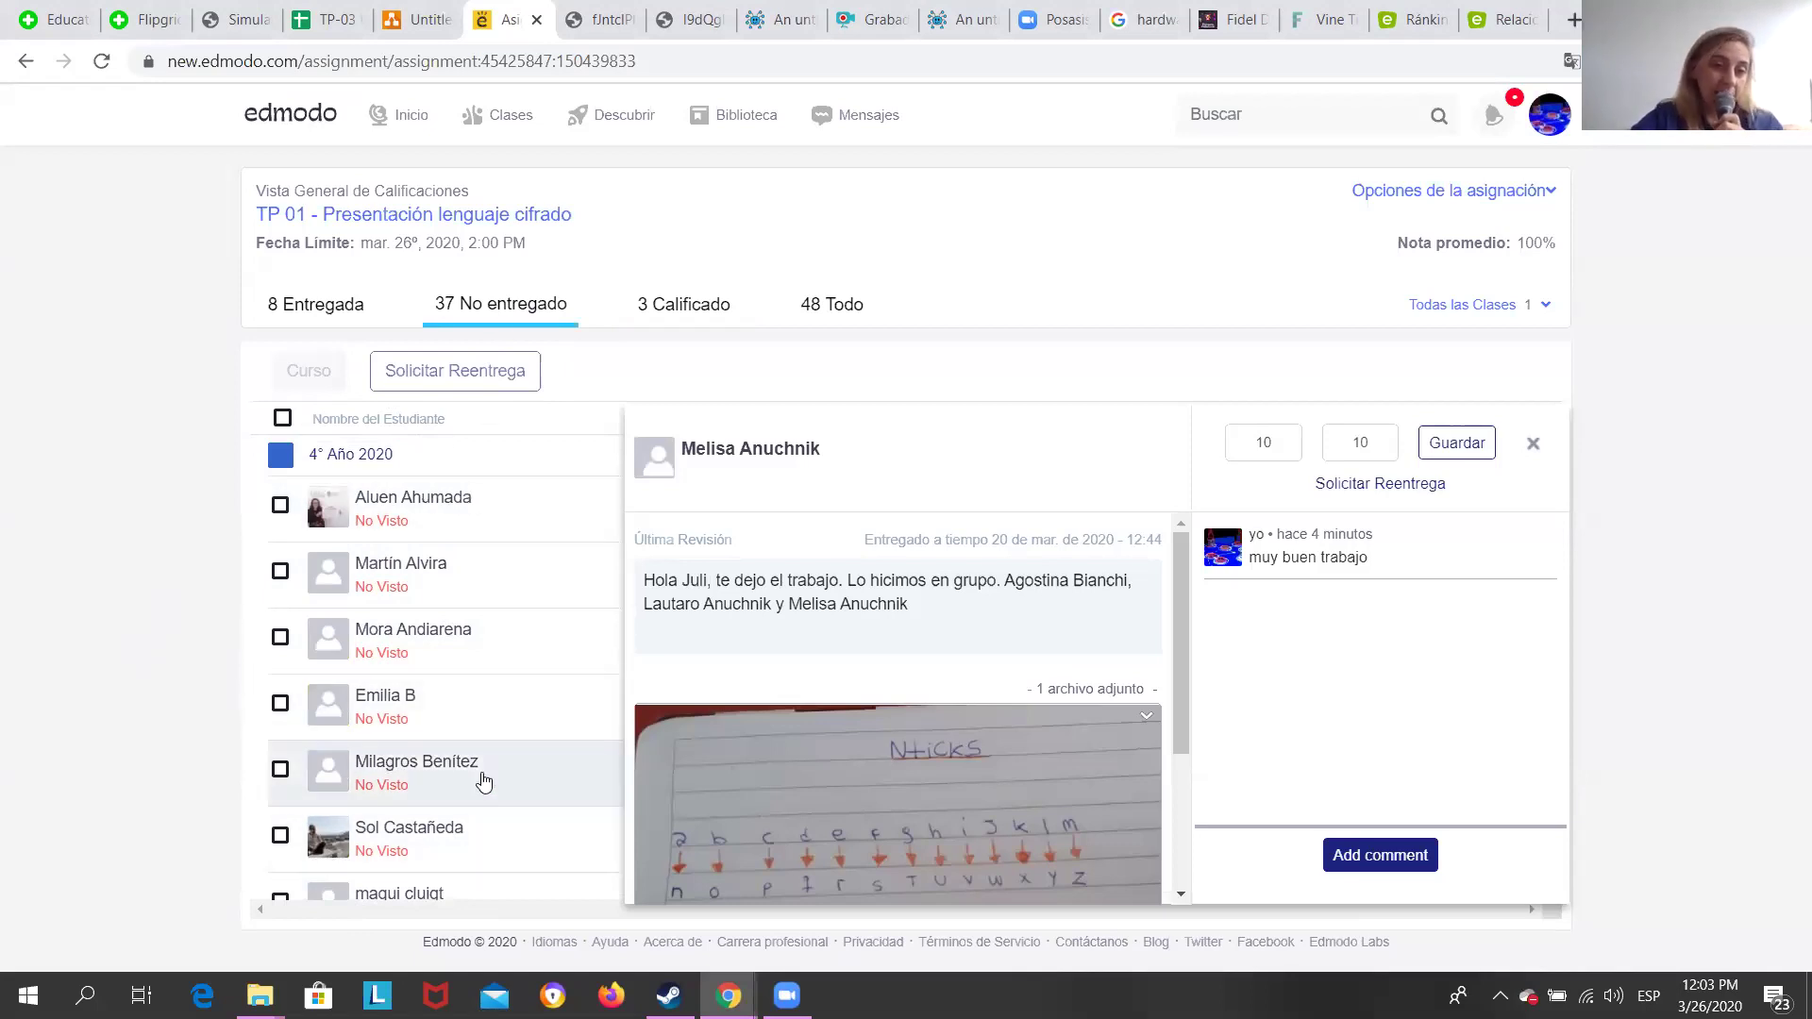
scroll(479, 780, down, 10)
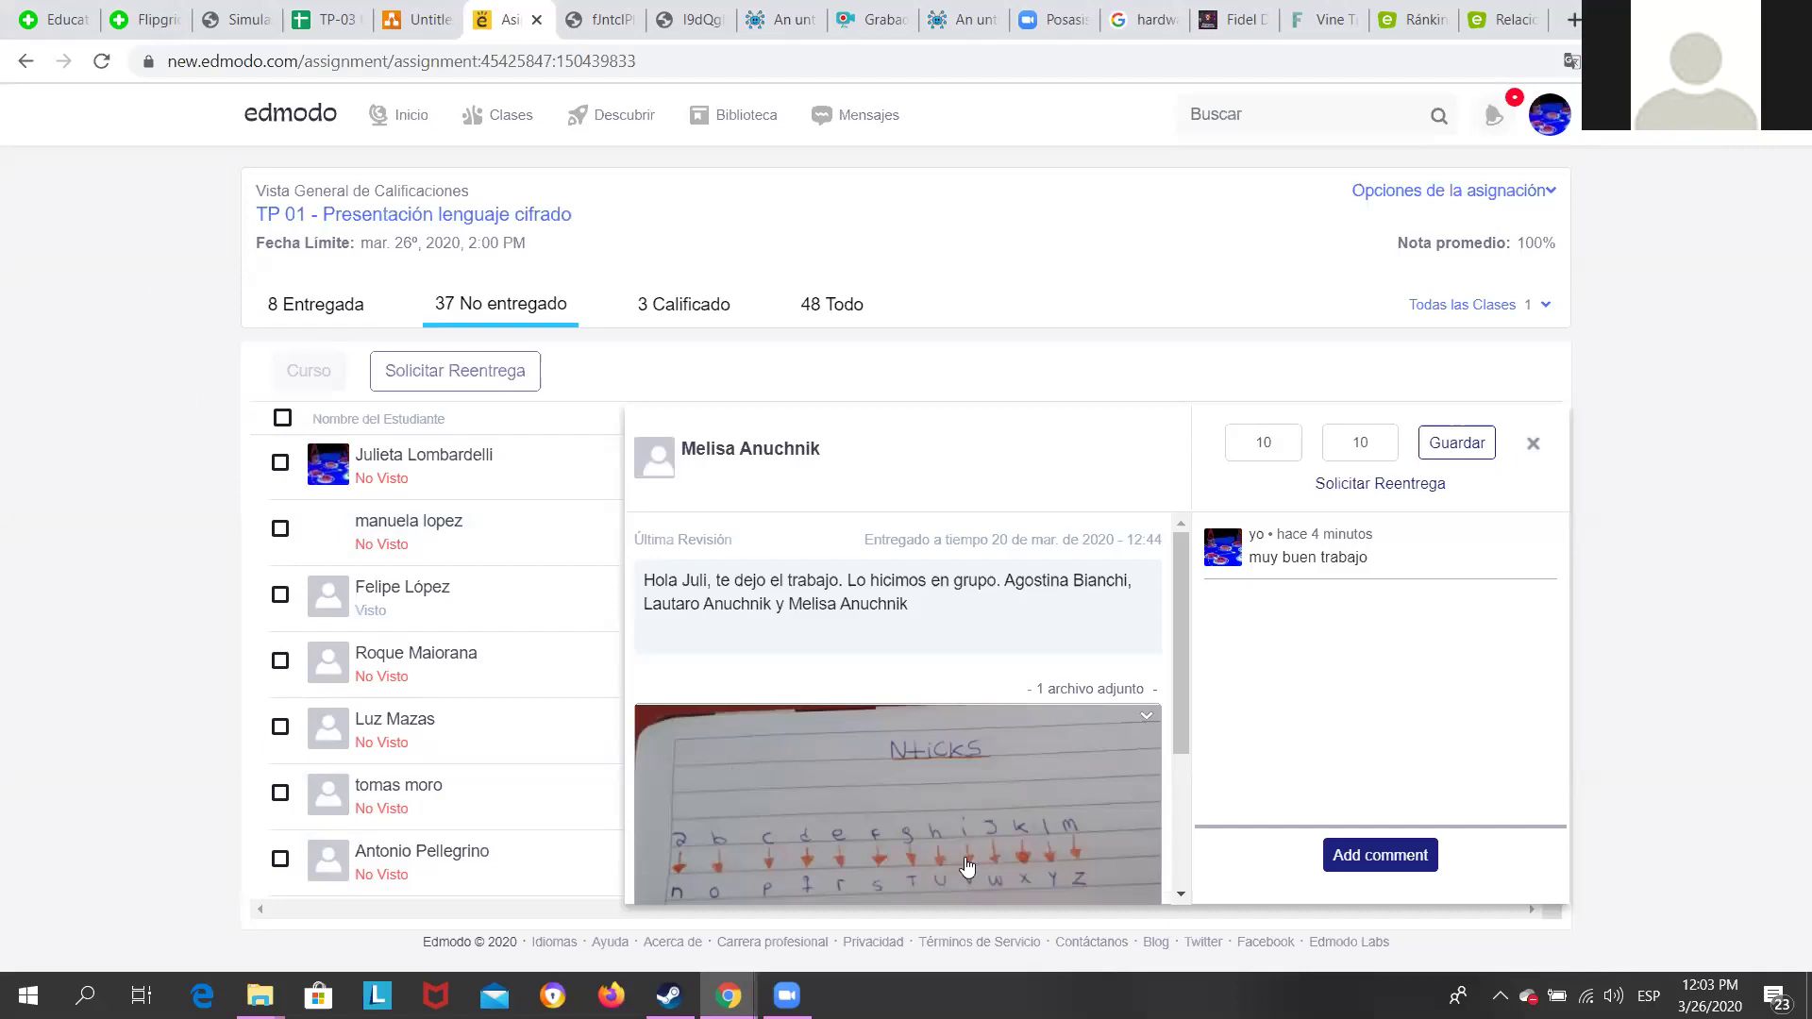
scroll(375, 778, down, 5)
scroll(387, 788, down, 2)
scroll(425, 838, up, 15)
scroll(424, 838, up, 3)
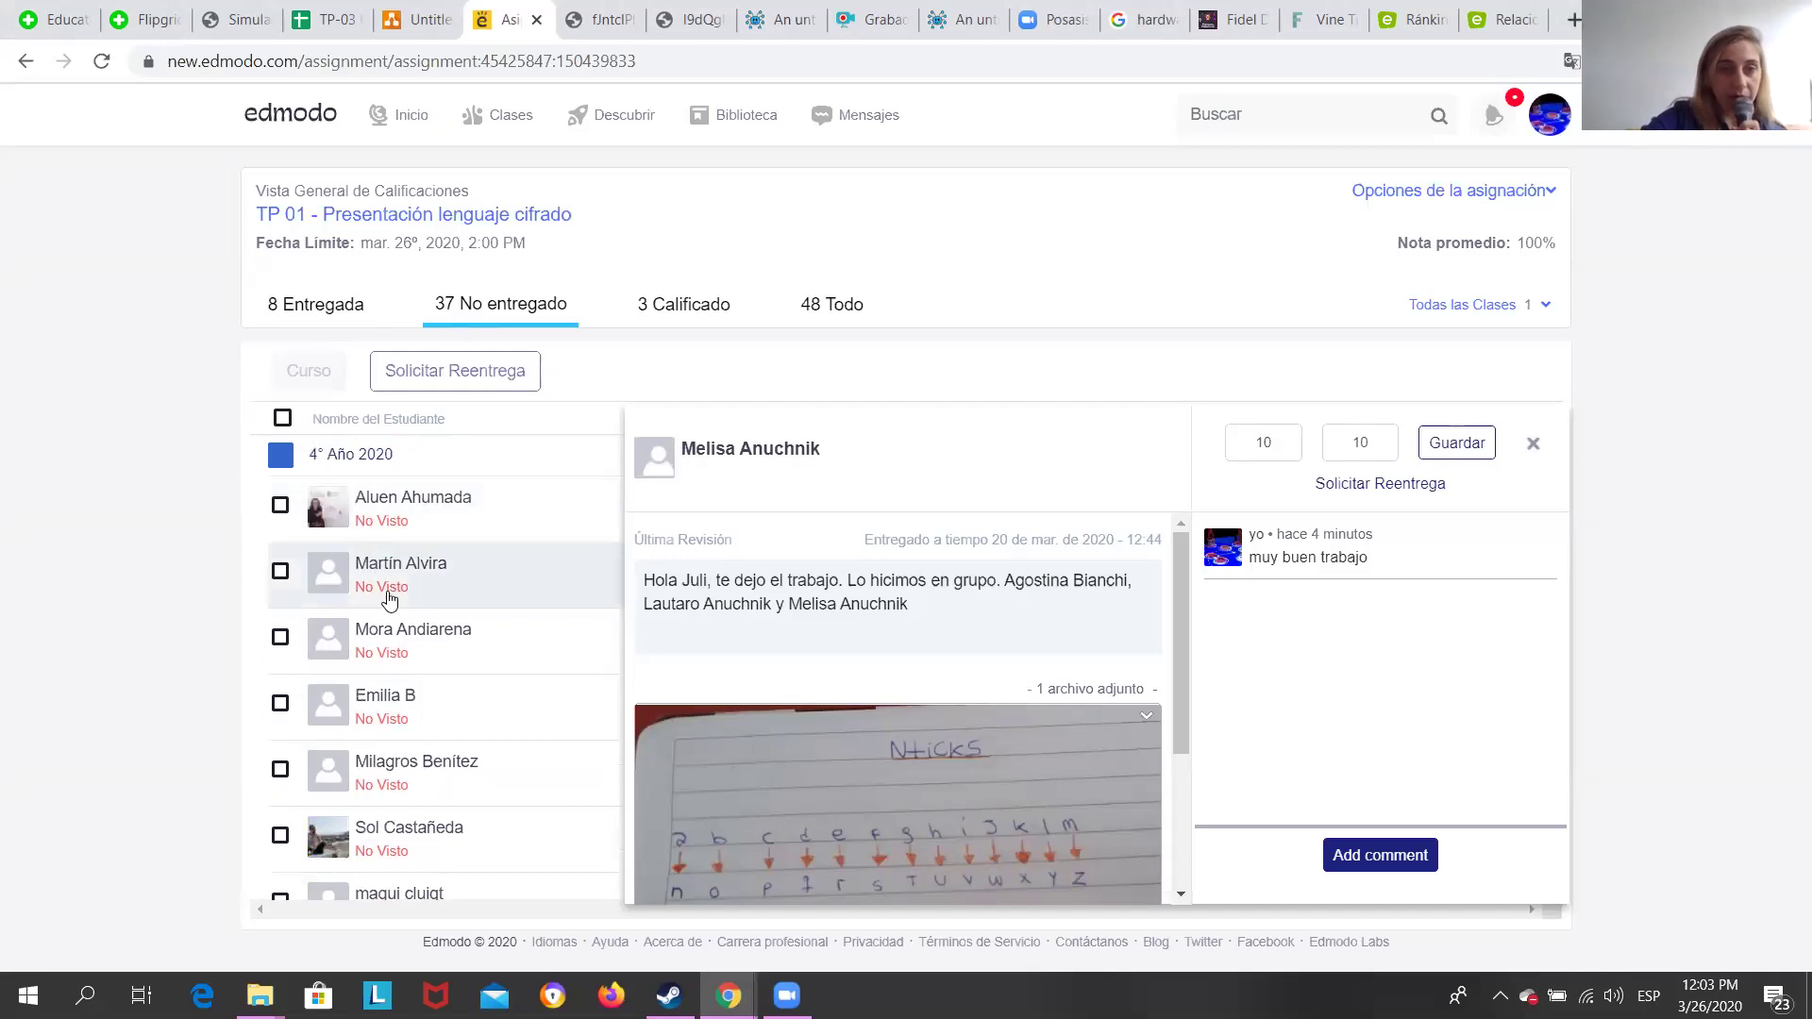
Open the records of the first and the second-to-last students who have not submitted the assignment.
click(390, 524)
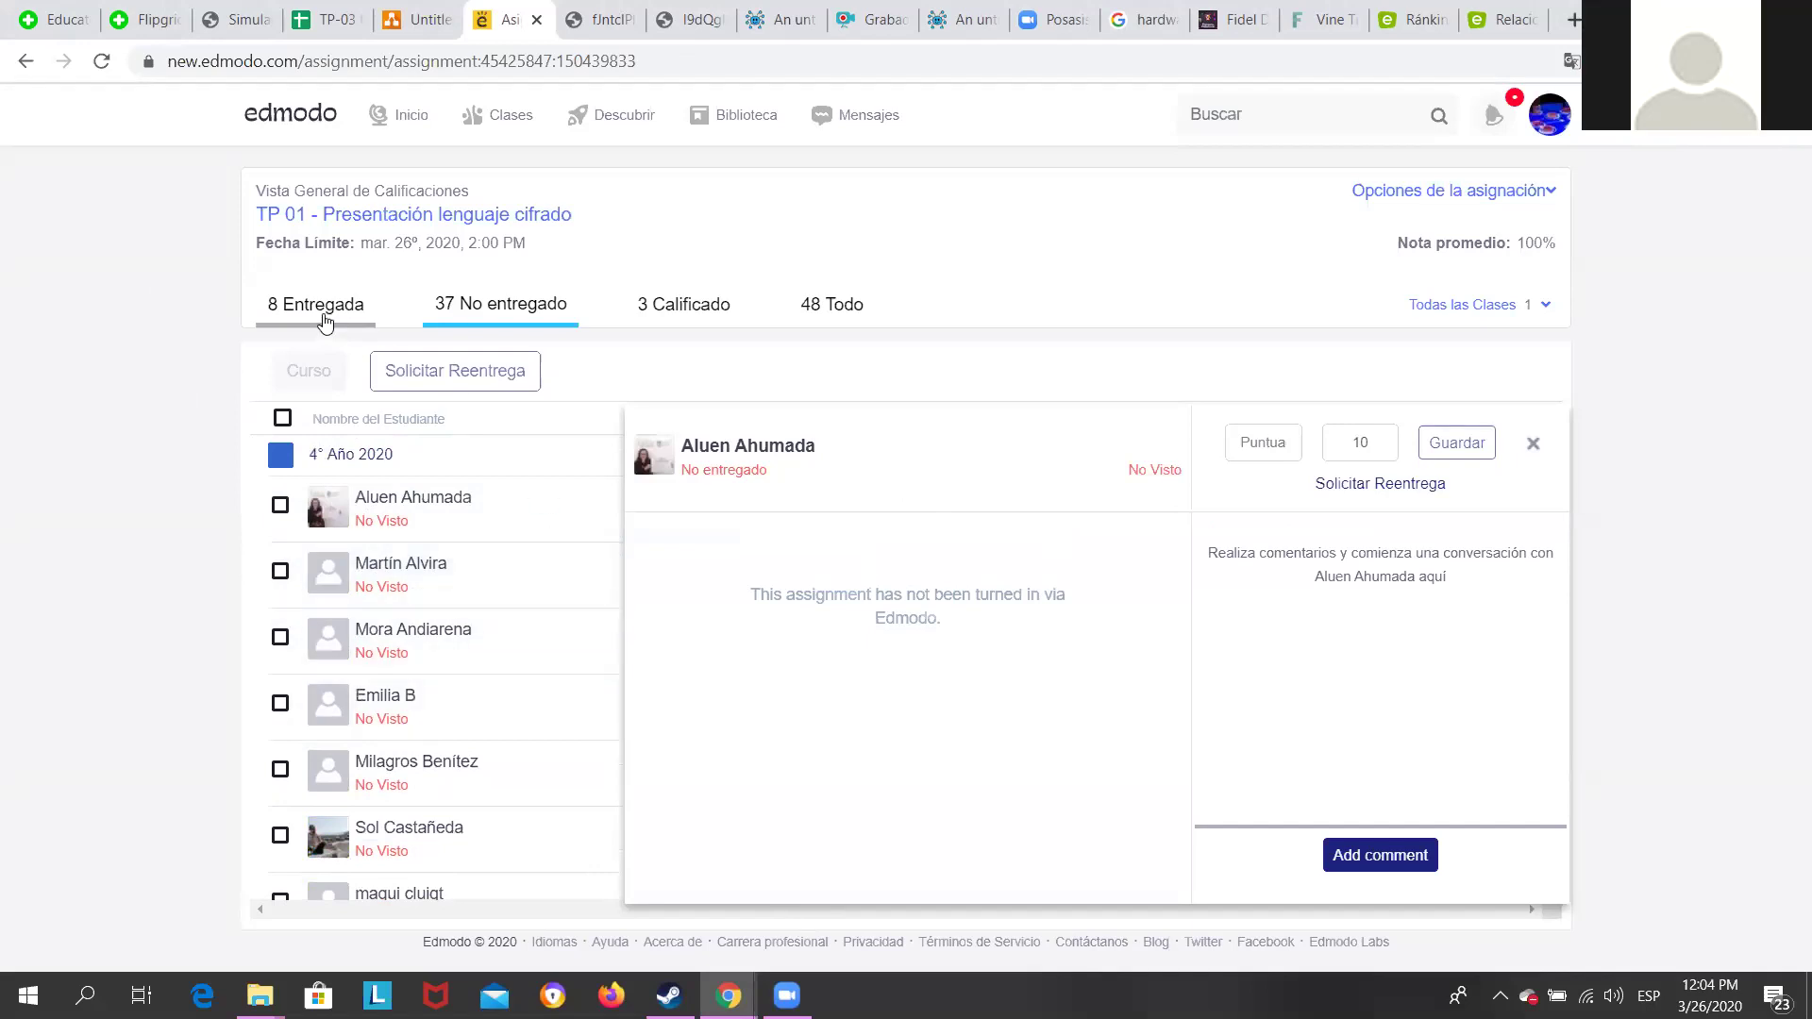
scroll(492, 778, down, 15)
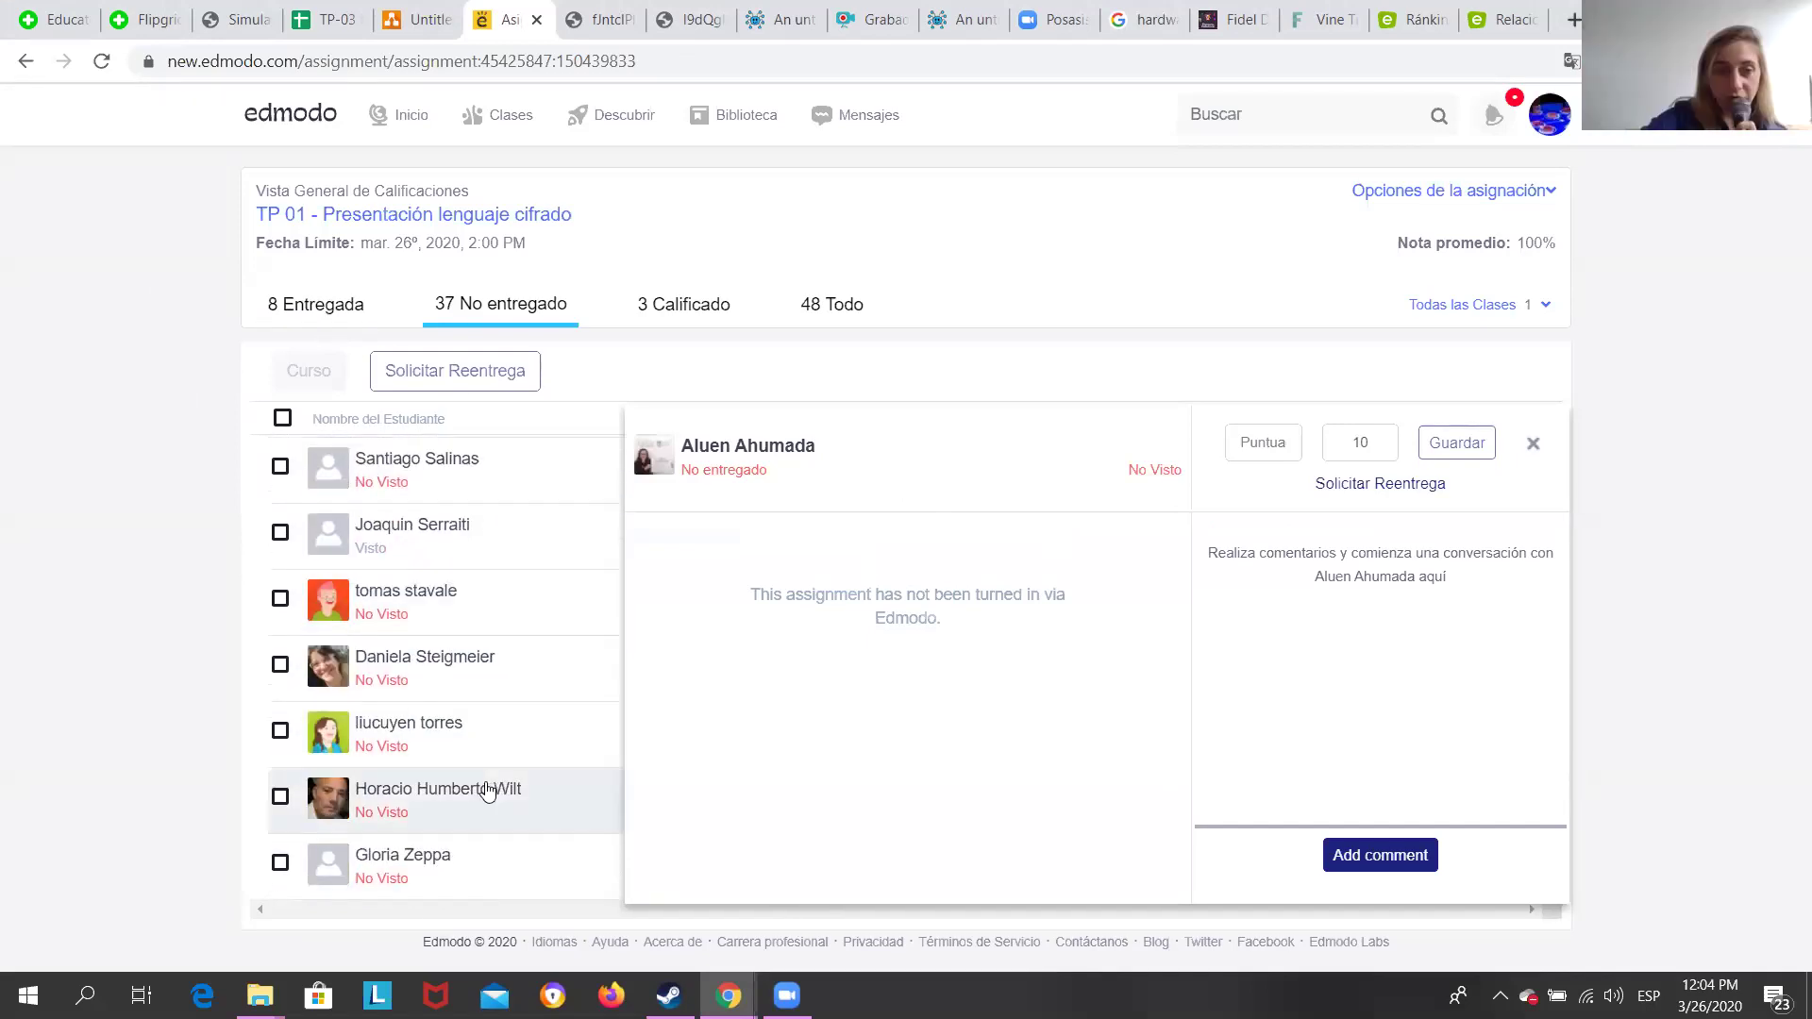
click(426, 812)
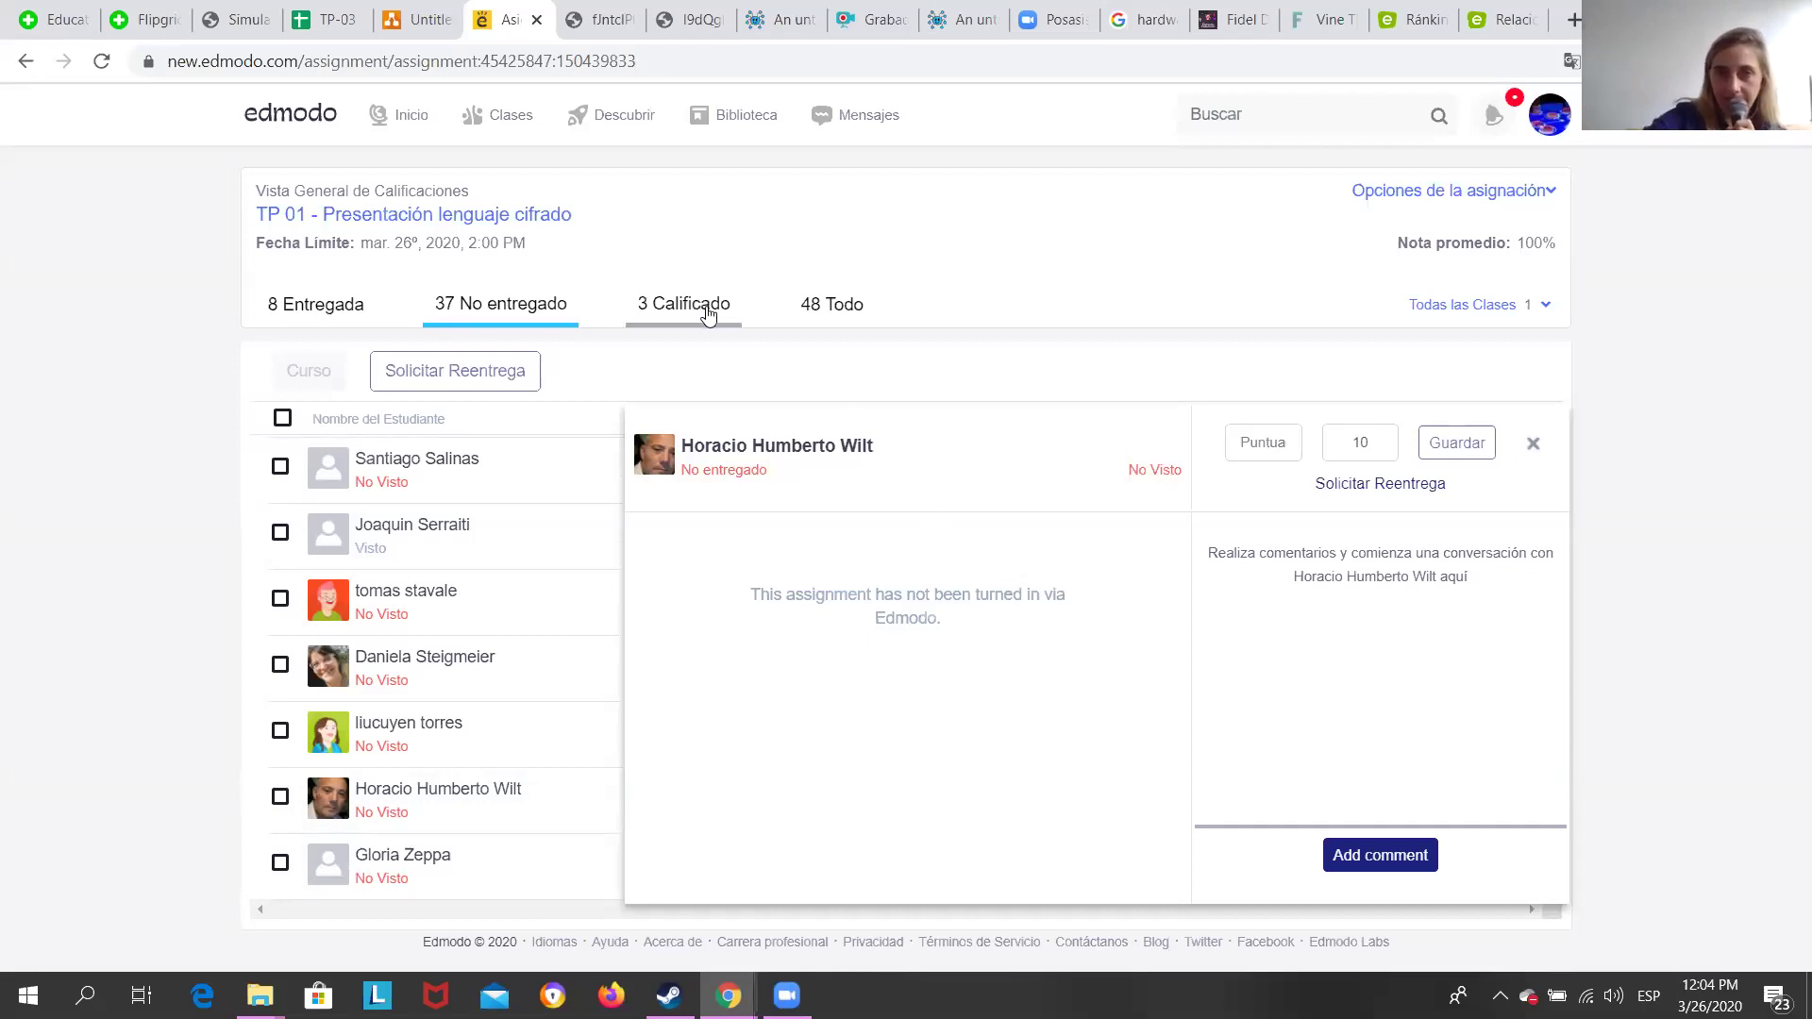
Show the list of all students in the assignment and close the open student record.
click(836, 309)
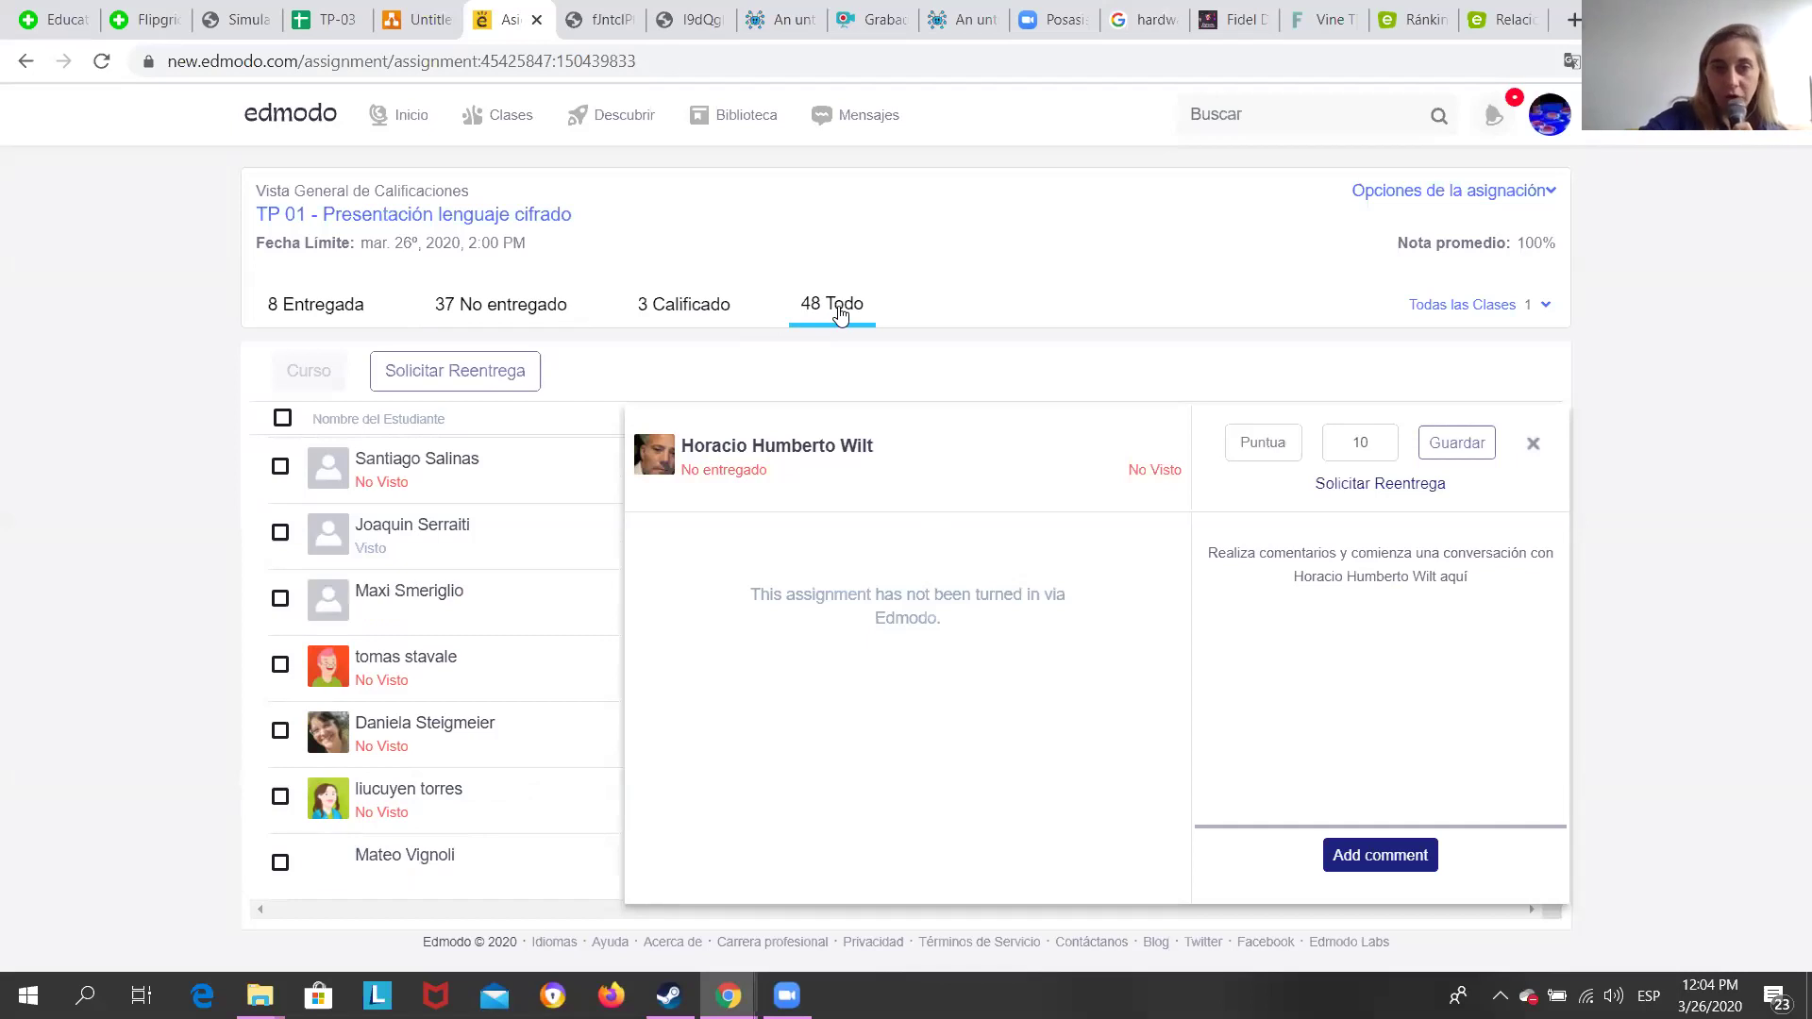
scroll(526, 660, up, 20)
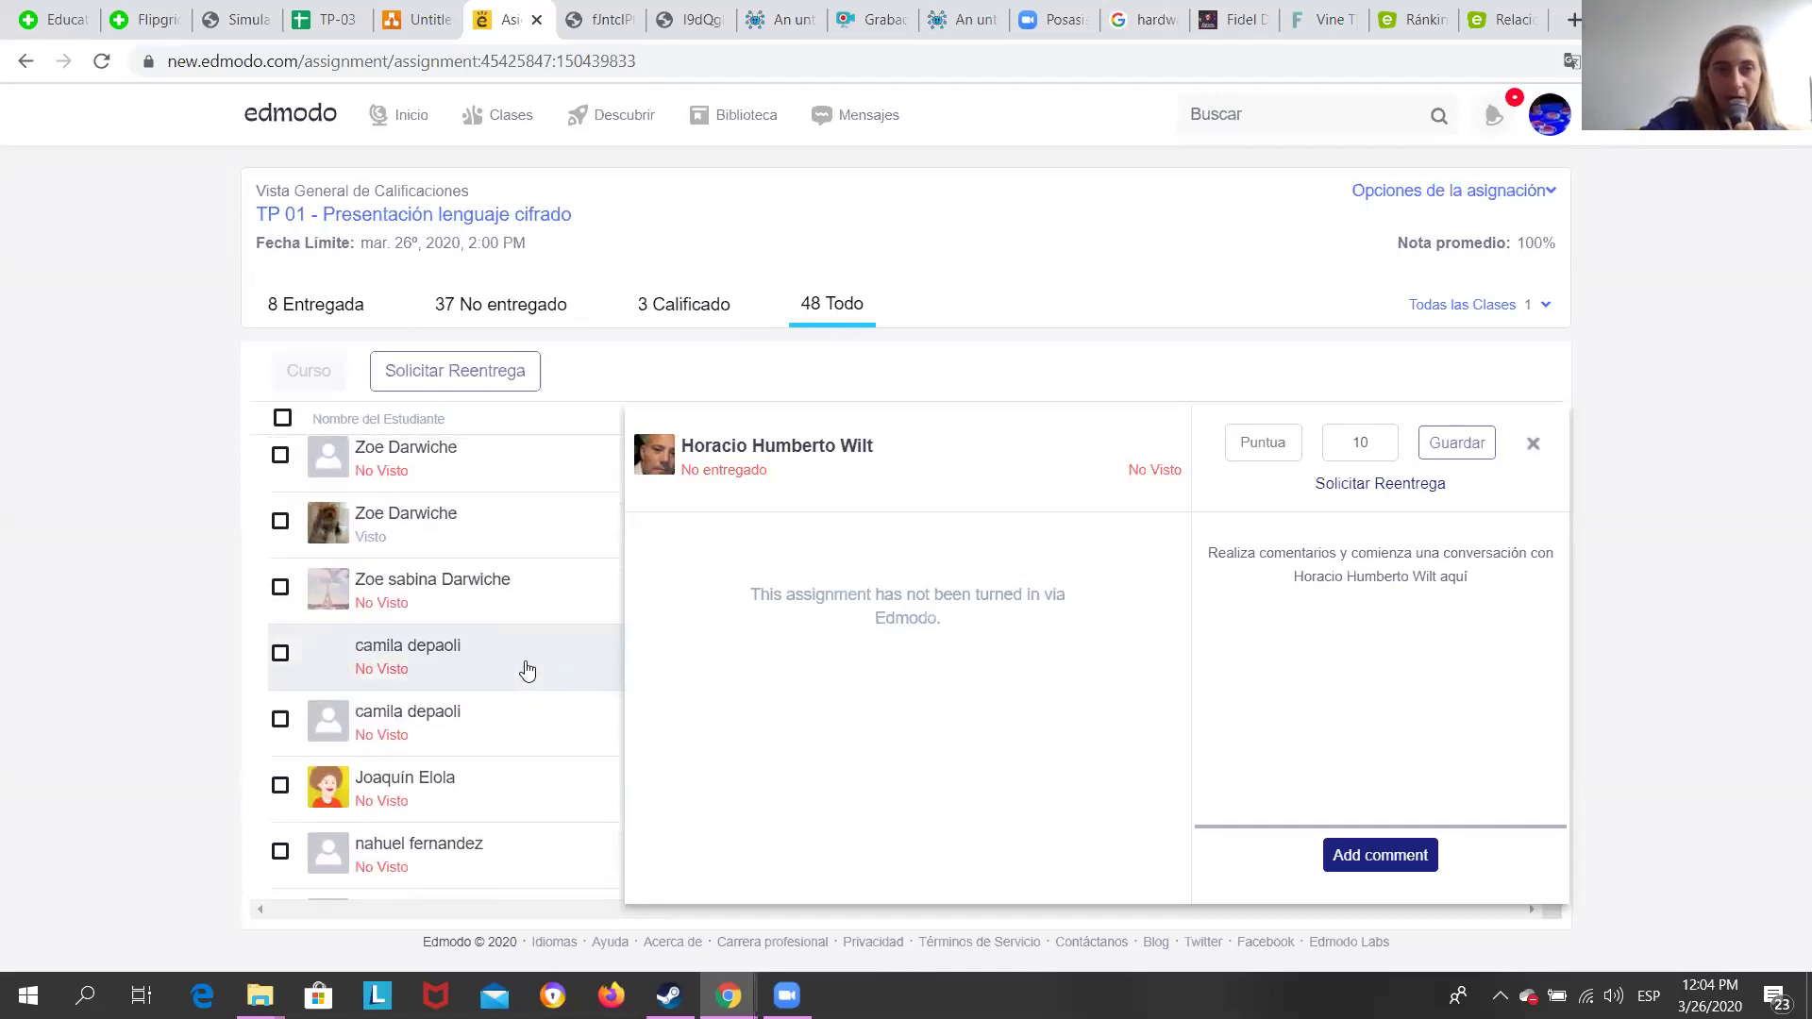
scroll(444, 727, down, 7)
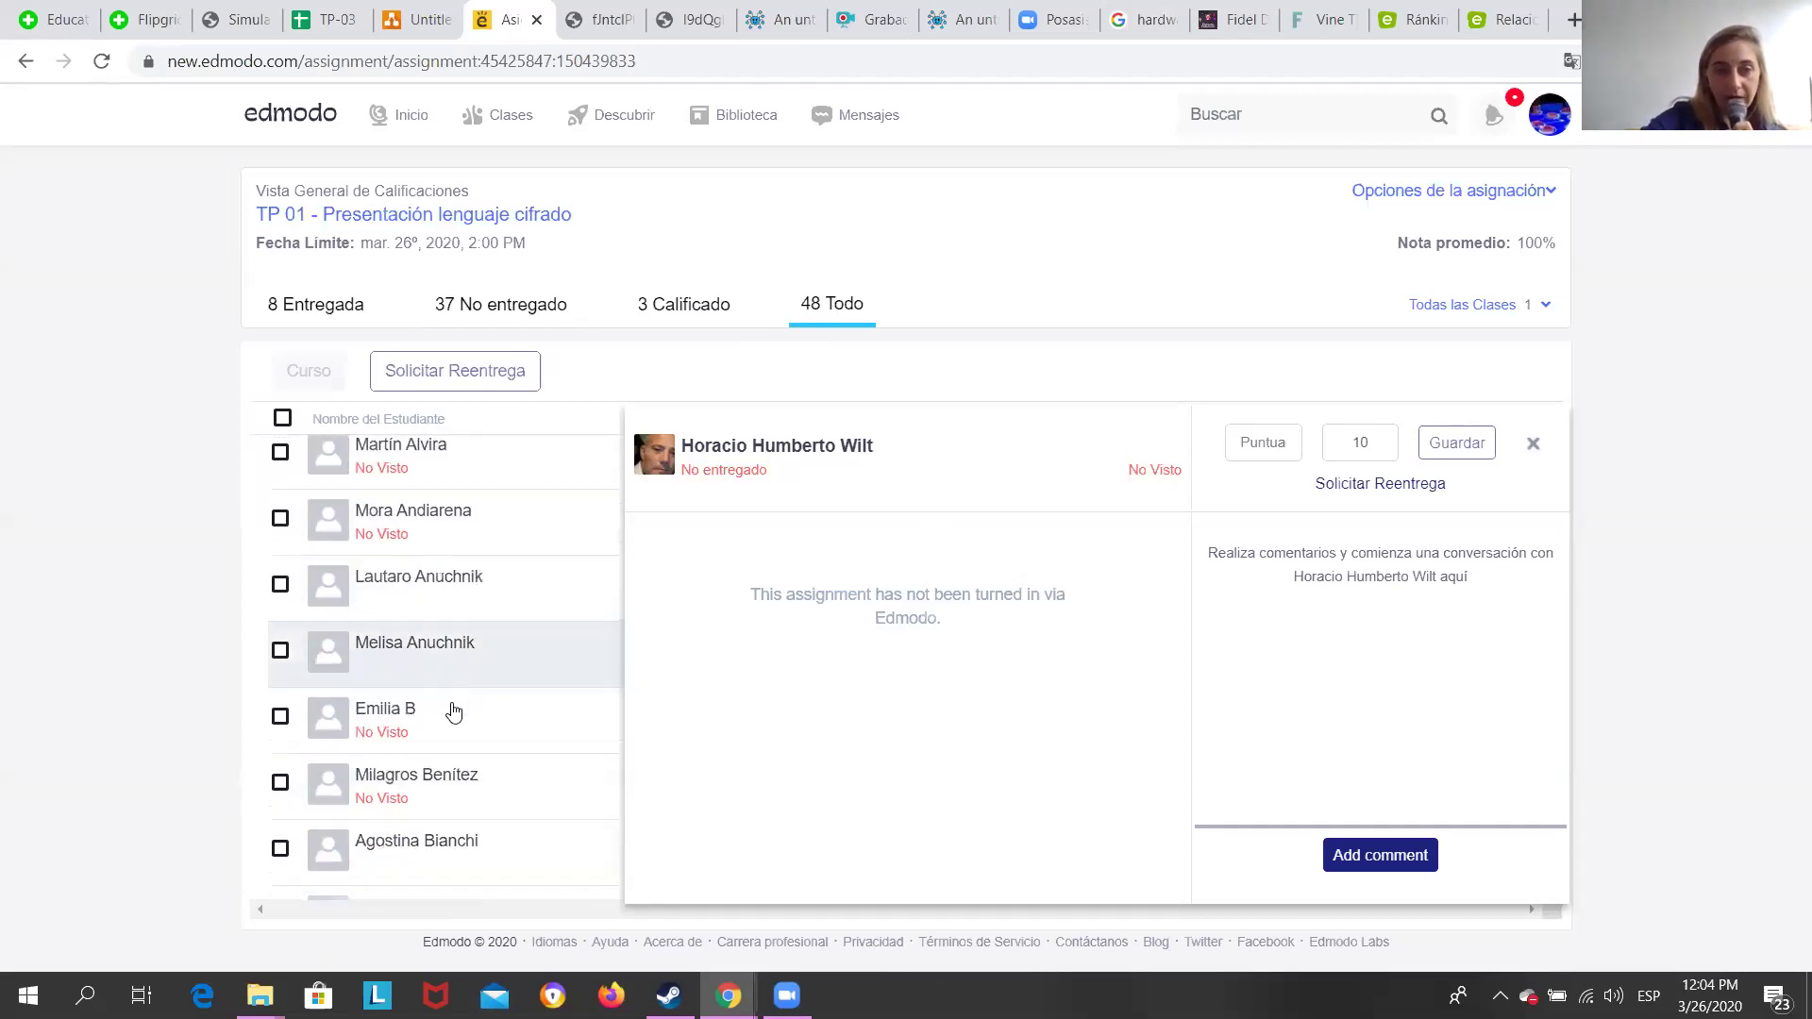
scroll(411, 809, down, 10)
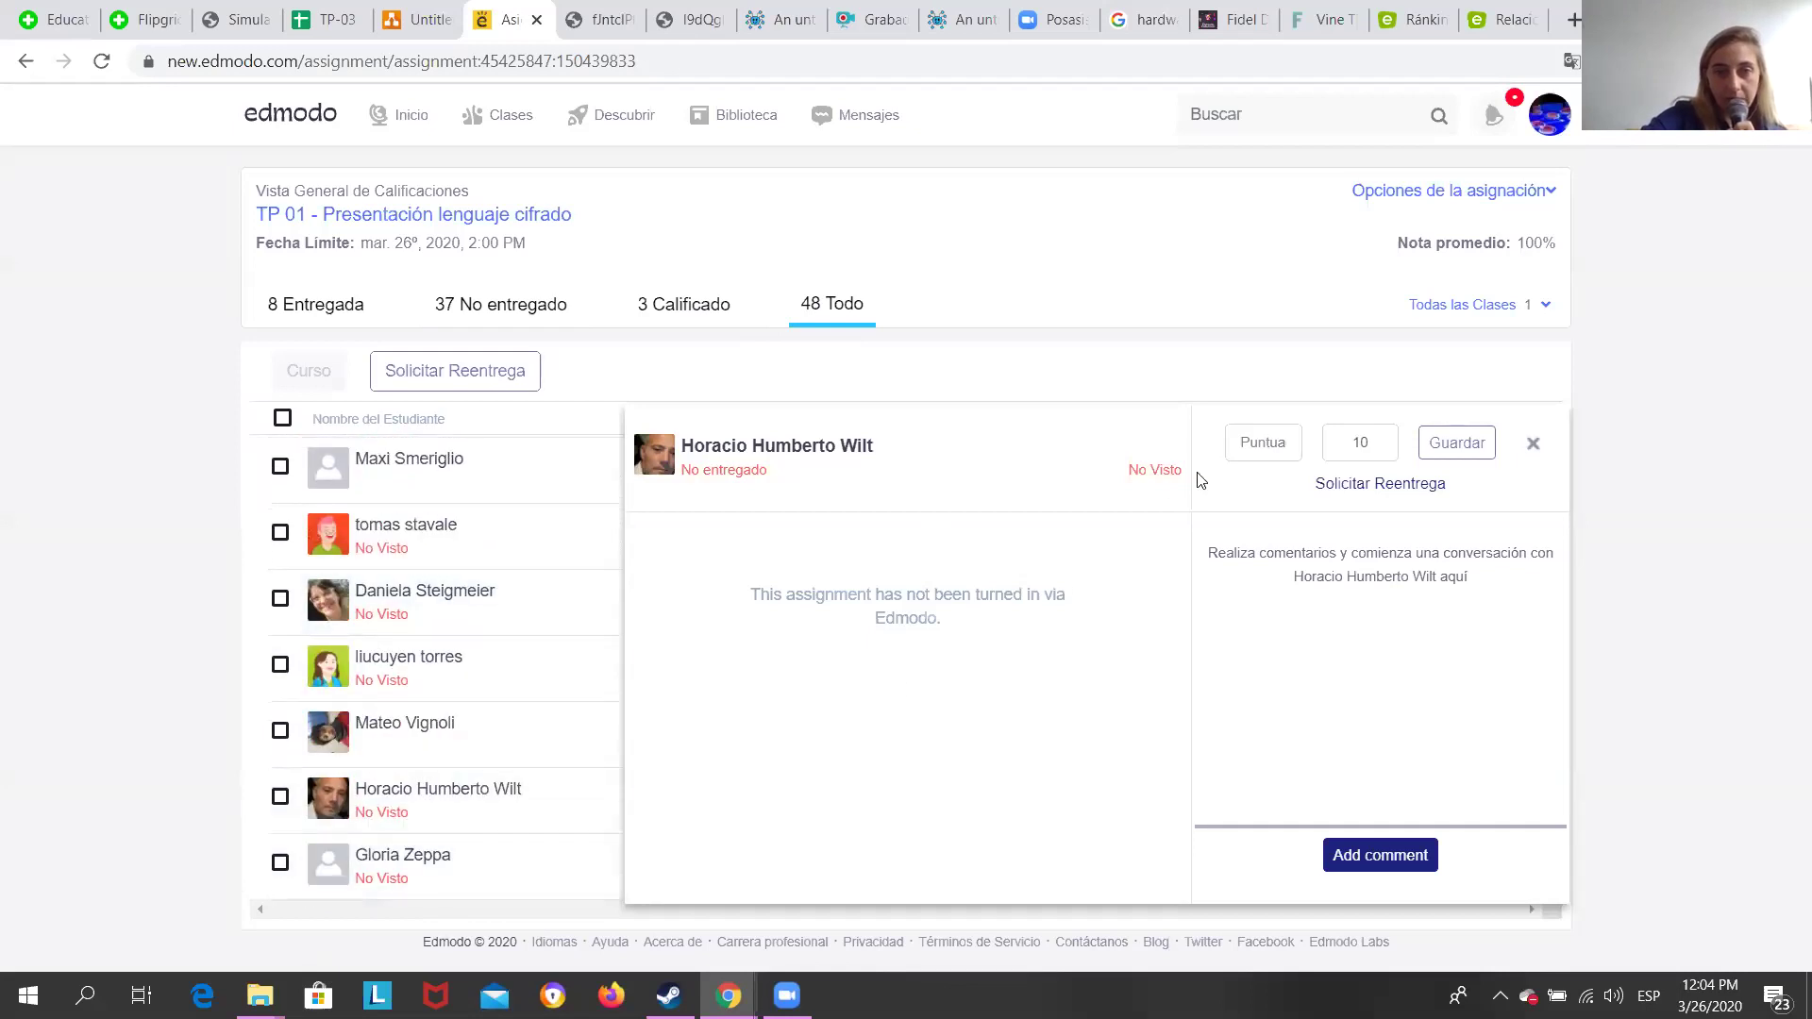
click(1531, 444)
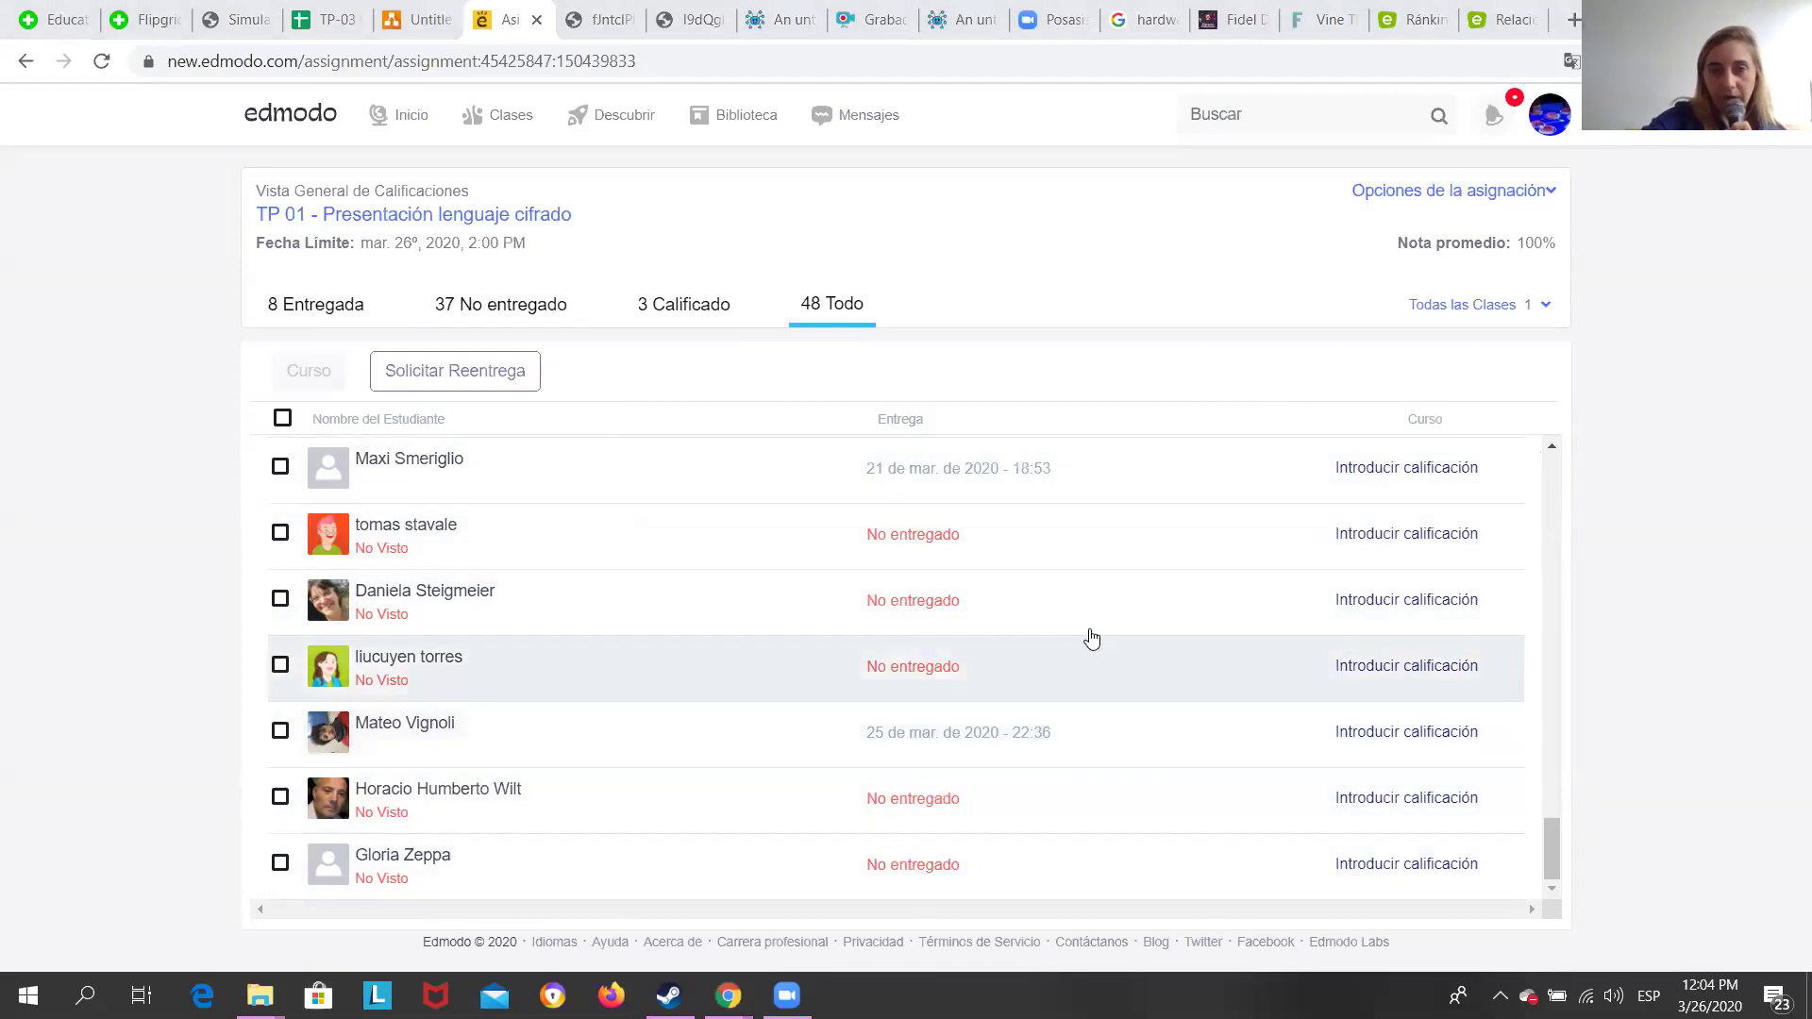
Examine the submission dates and missing submissions across the full student list.
scroll(860, 776, up, 6)
scroll(861, 776, up, 10)
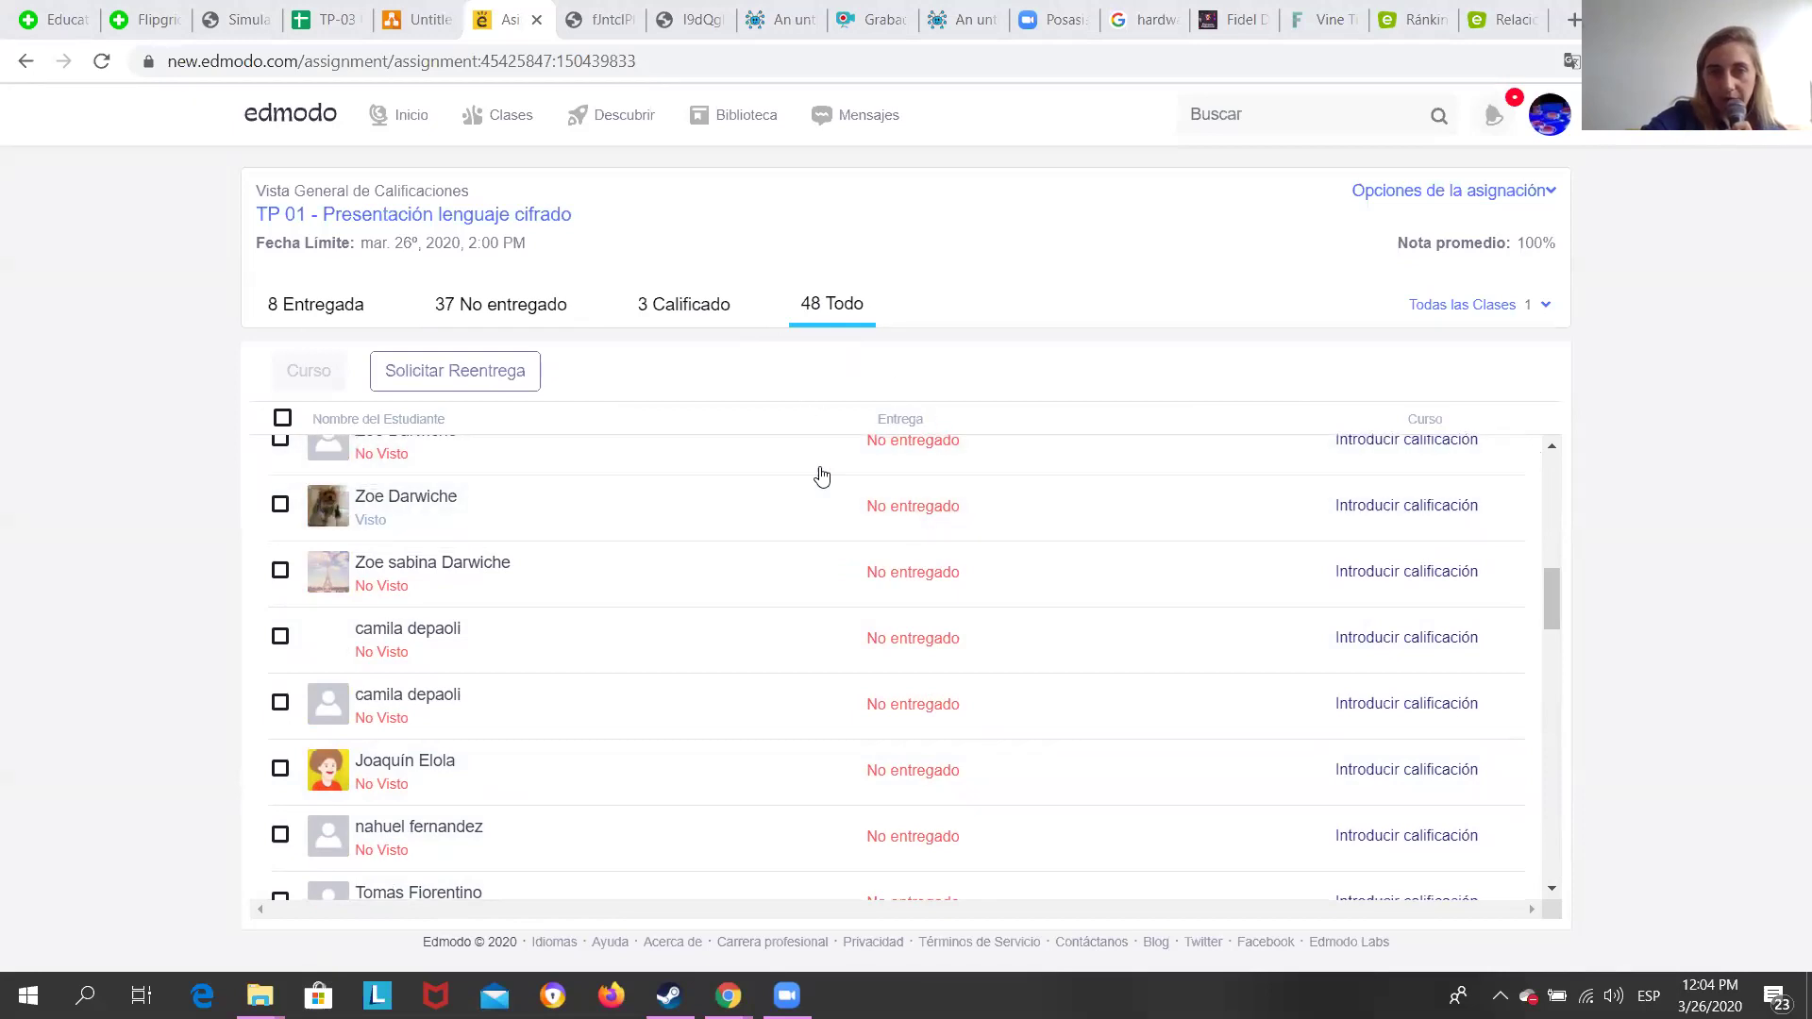
scroll(916, 758, down, 15)
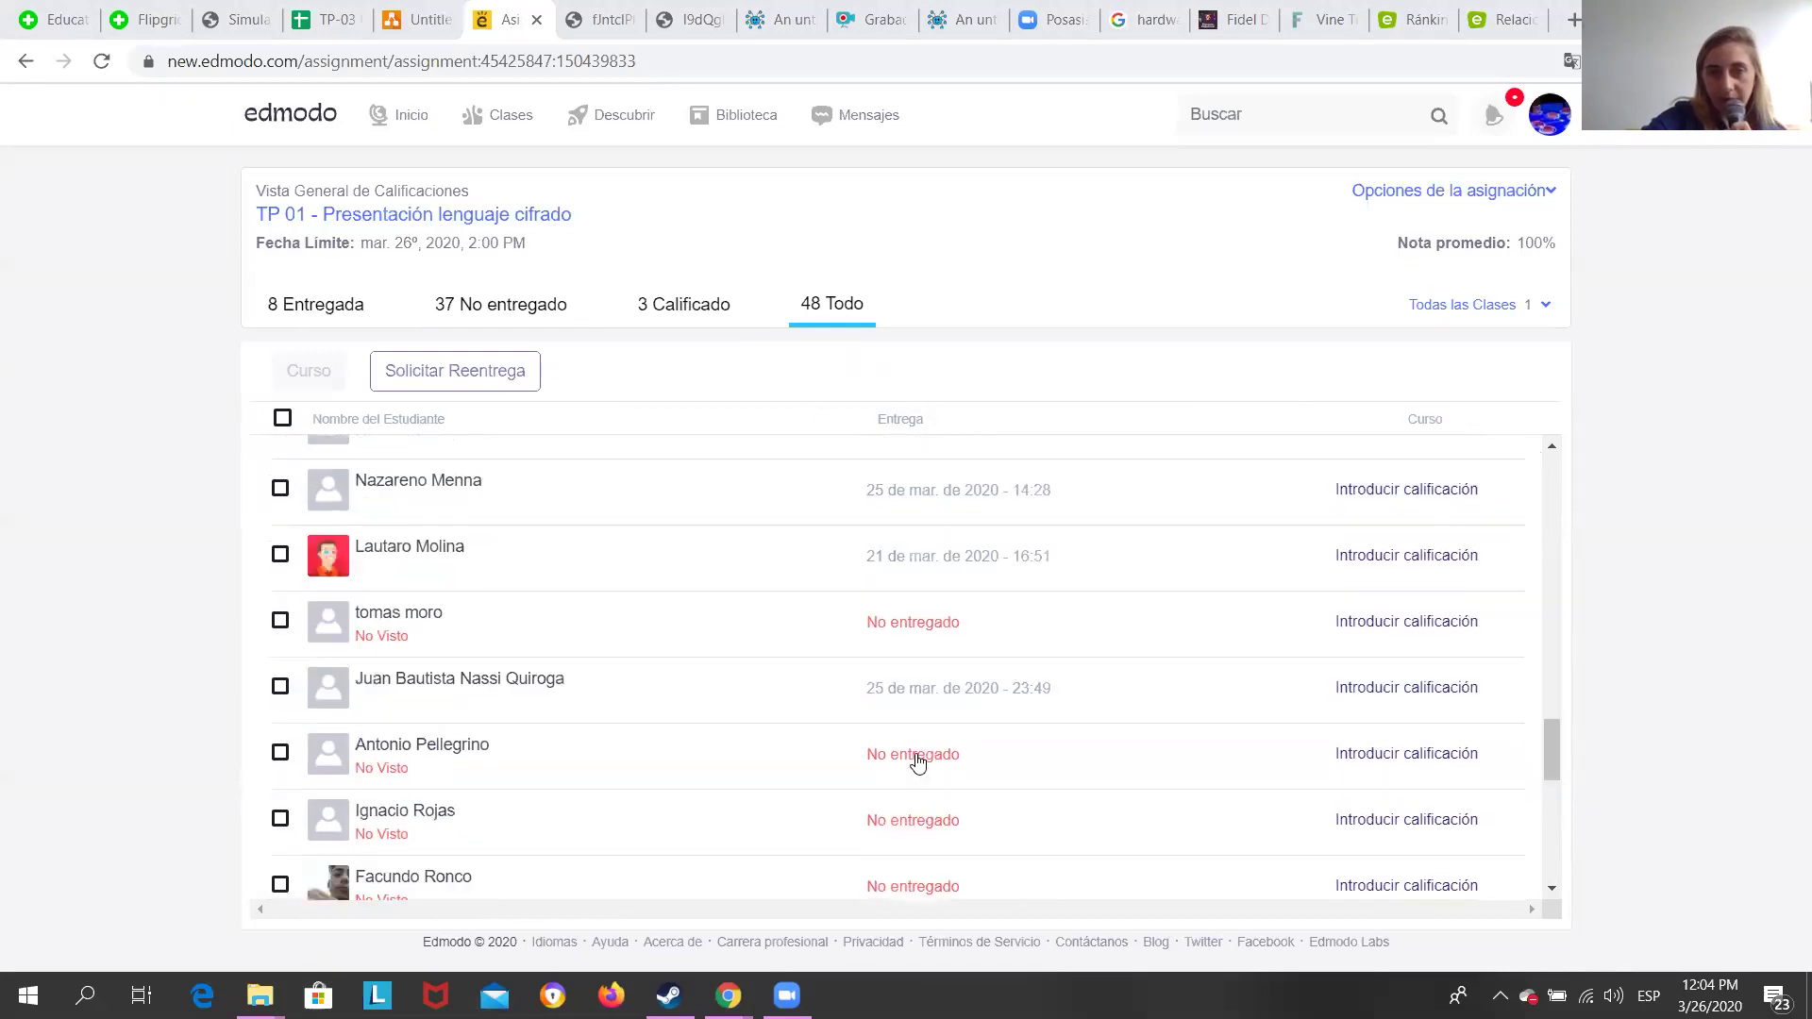
scroll(918, 761, up, 10)
scroll(919, 760, up, 2)
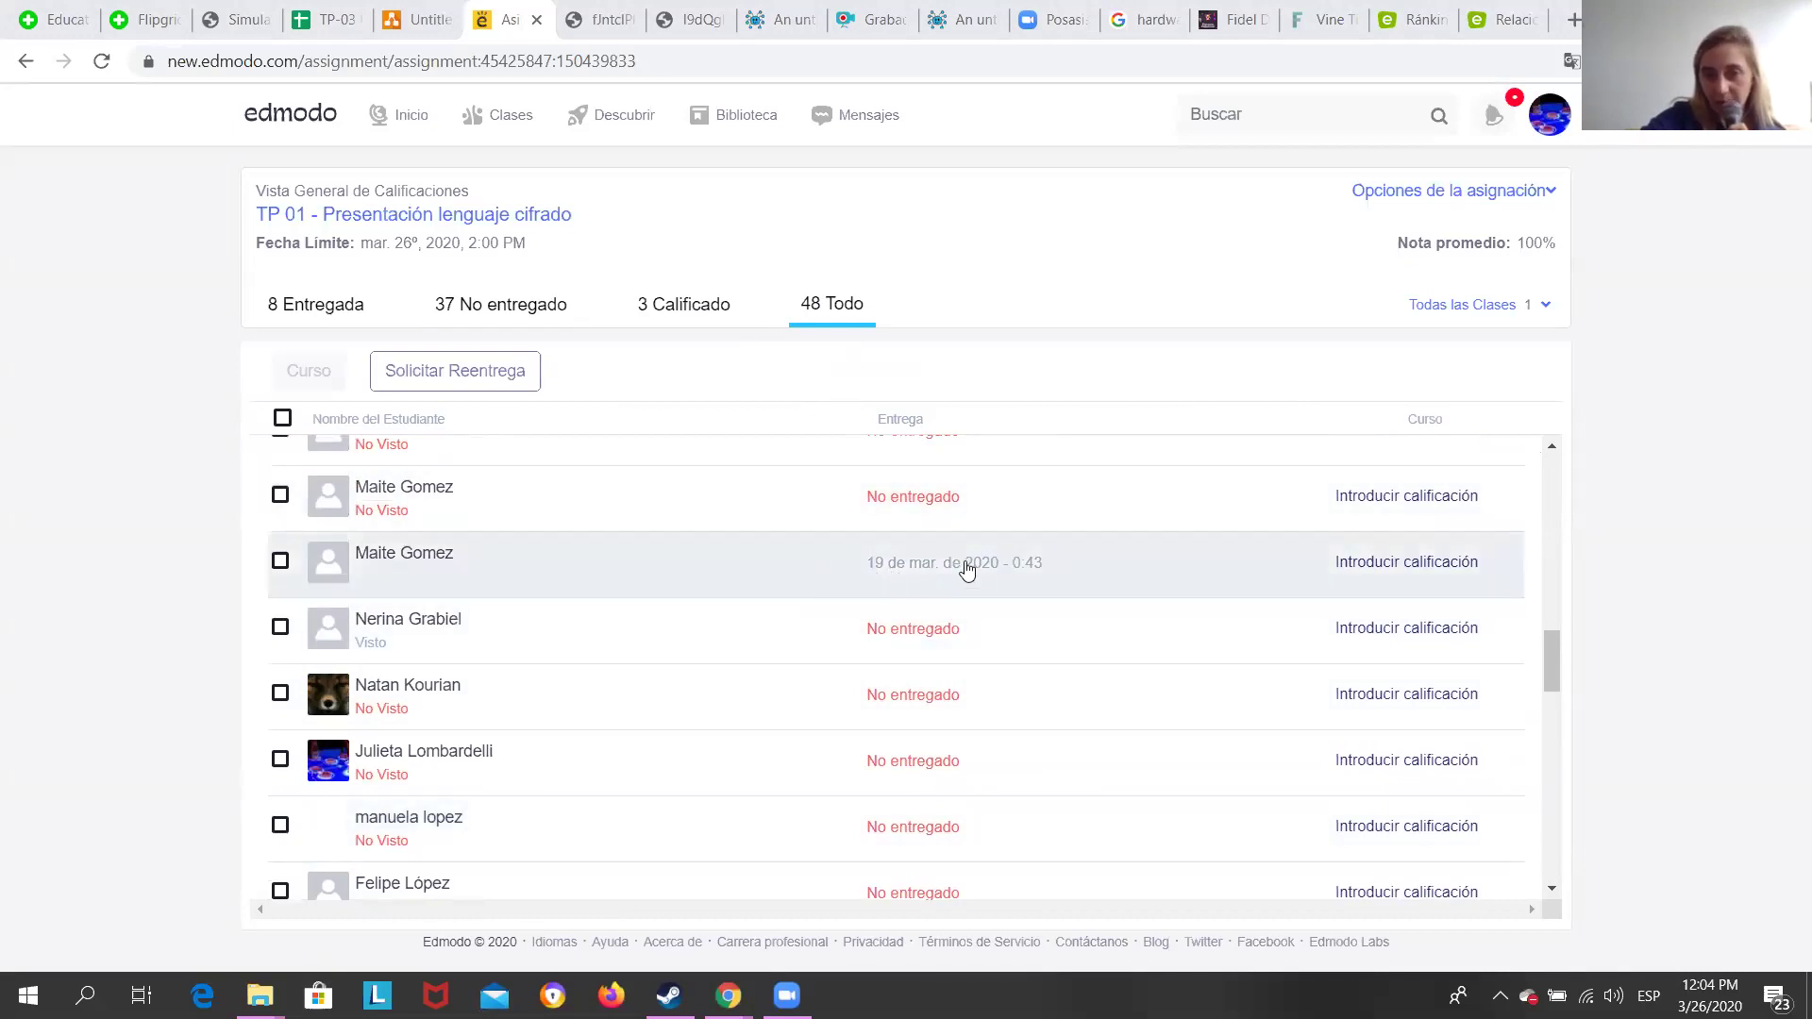
scroll(925, 672, down, 5)
scroll(929, 680, down, 5)
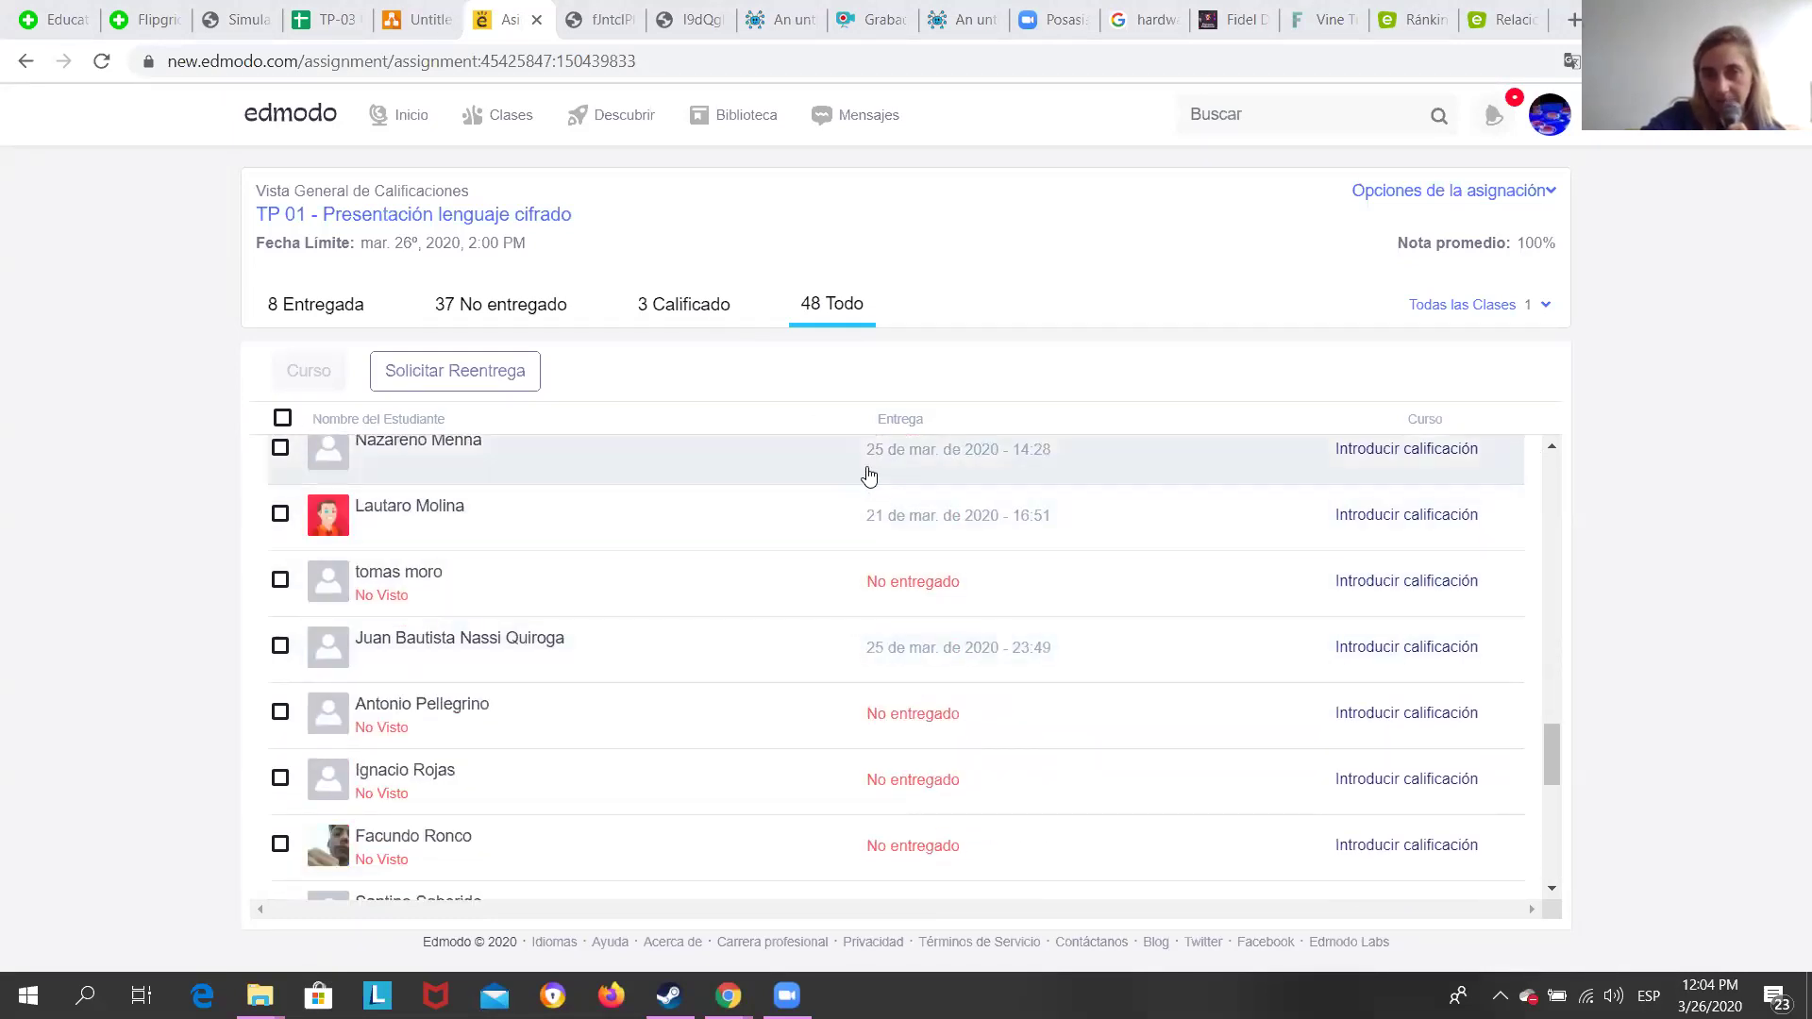
scroll(935, 689, down, 7)
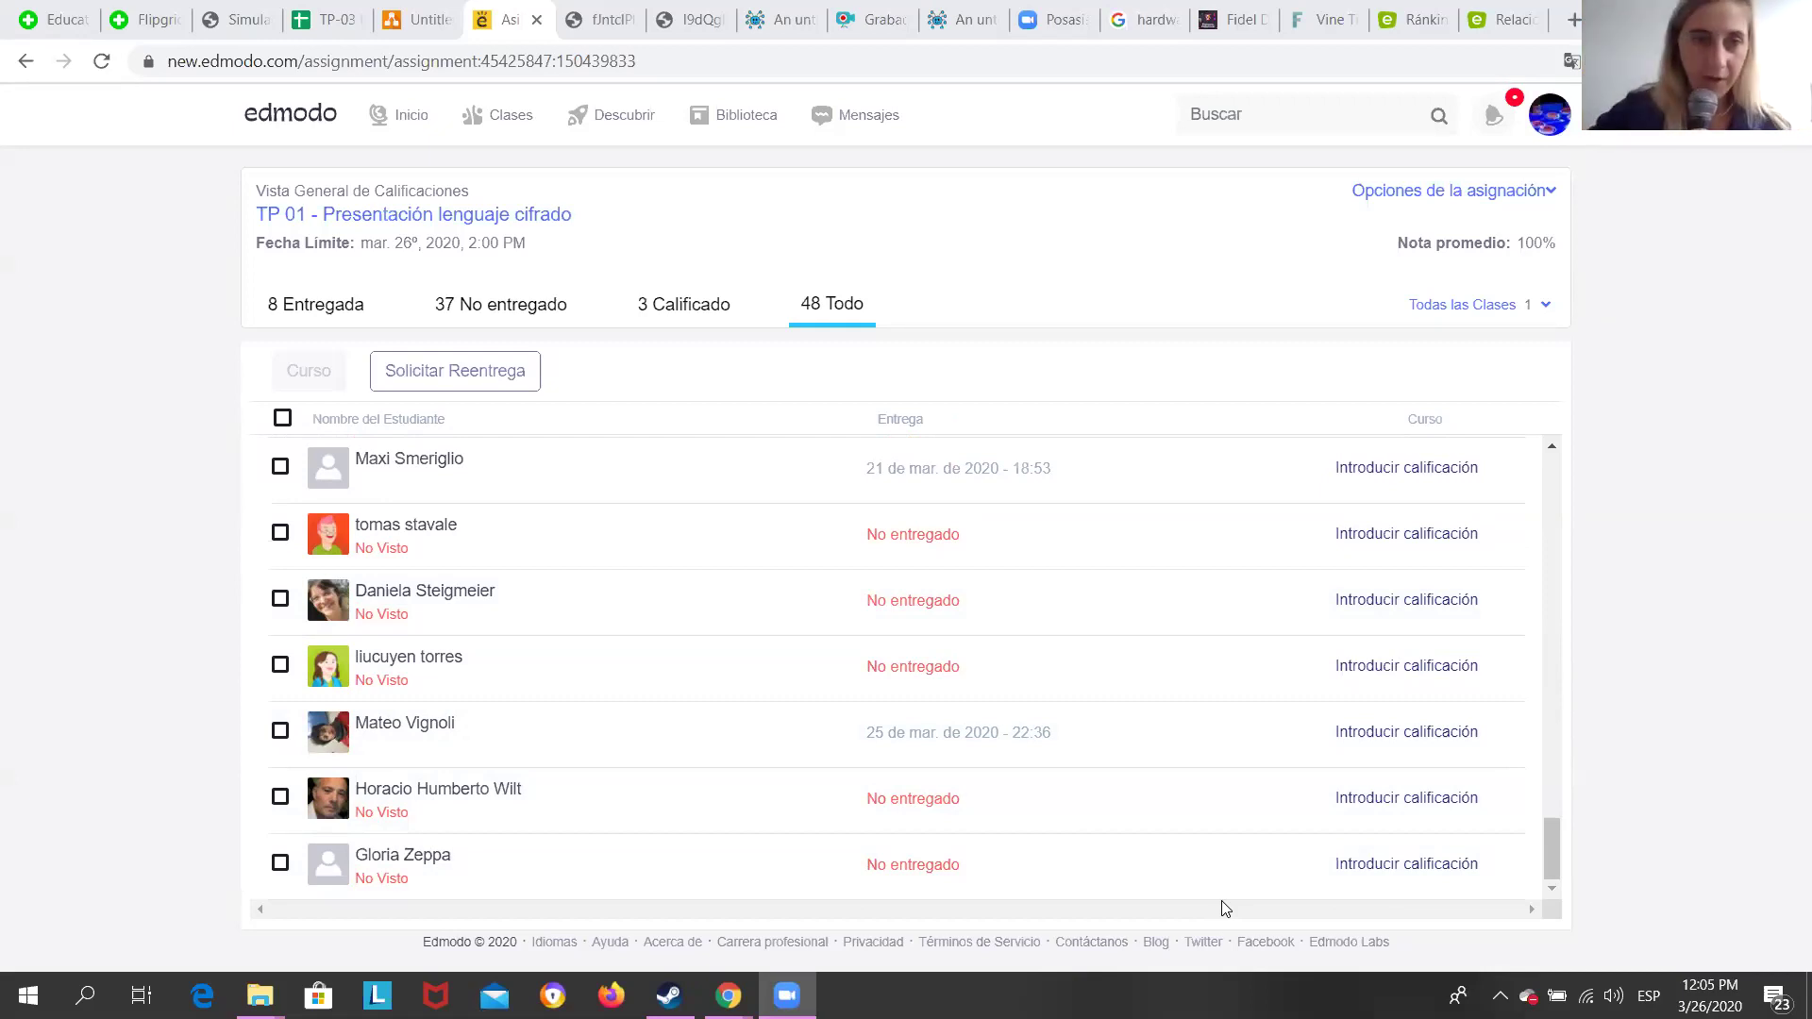
Open the ungraded submission delivered on 25 March 2020 at 23:49 from the full student list.
scroll(435, 533, up, 3)
scroll(434, 533, up, 3)
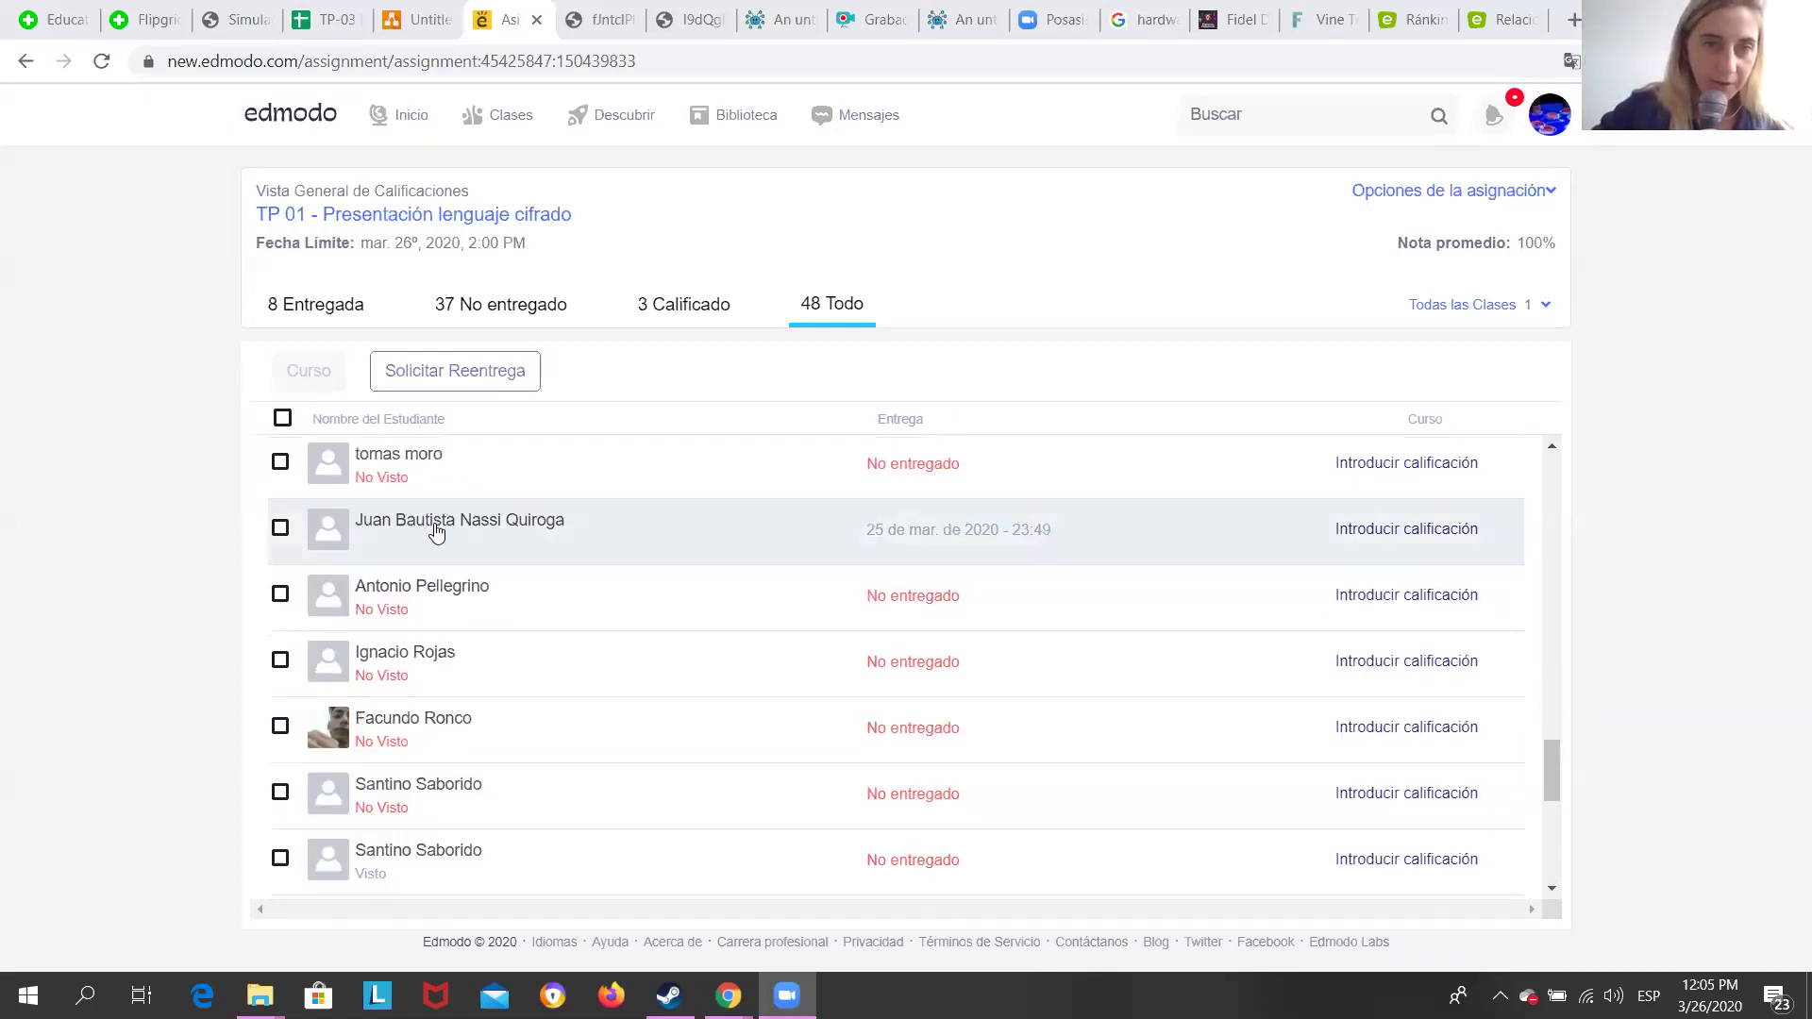
click(486, 545)
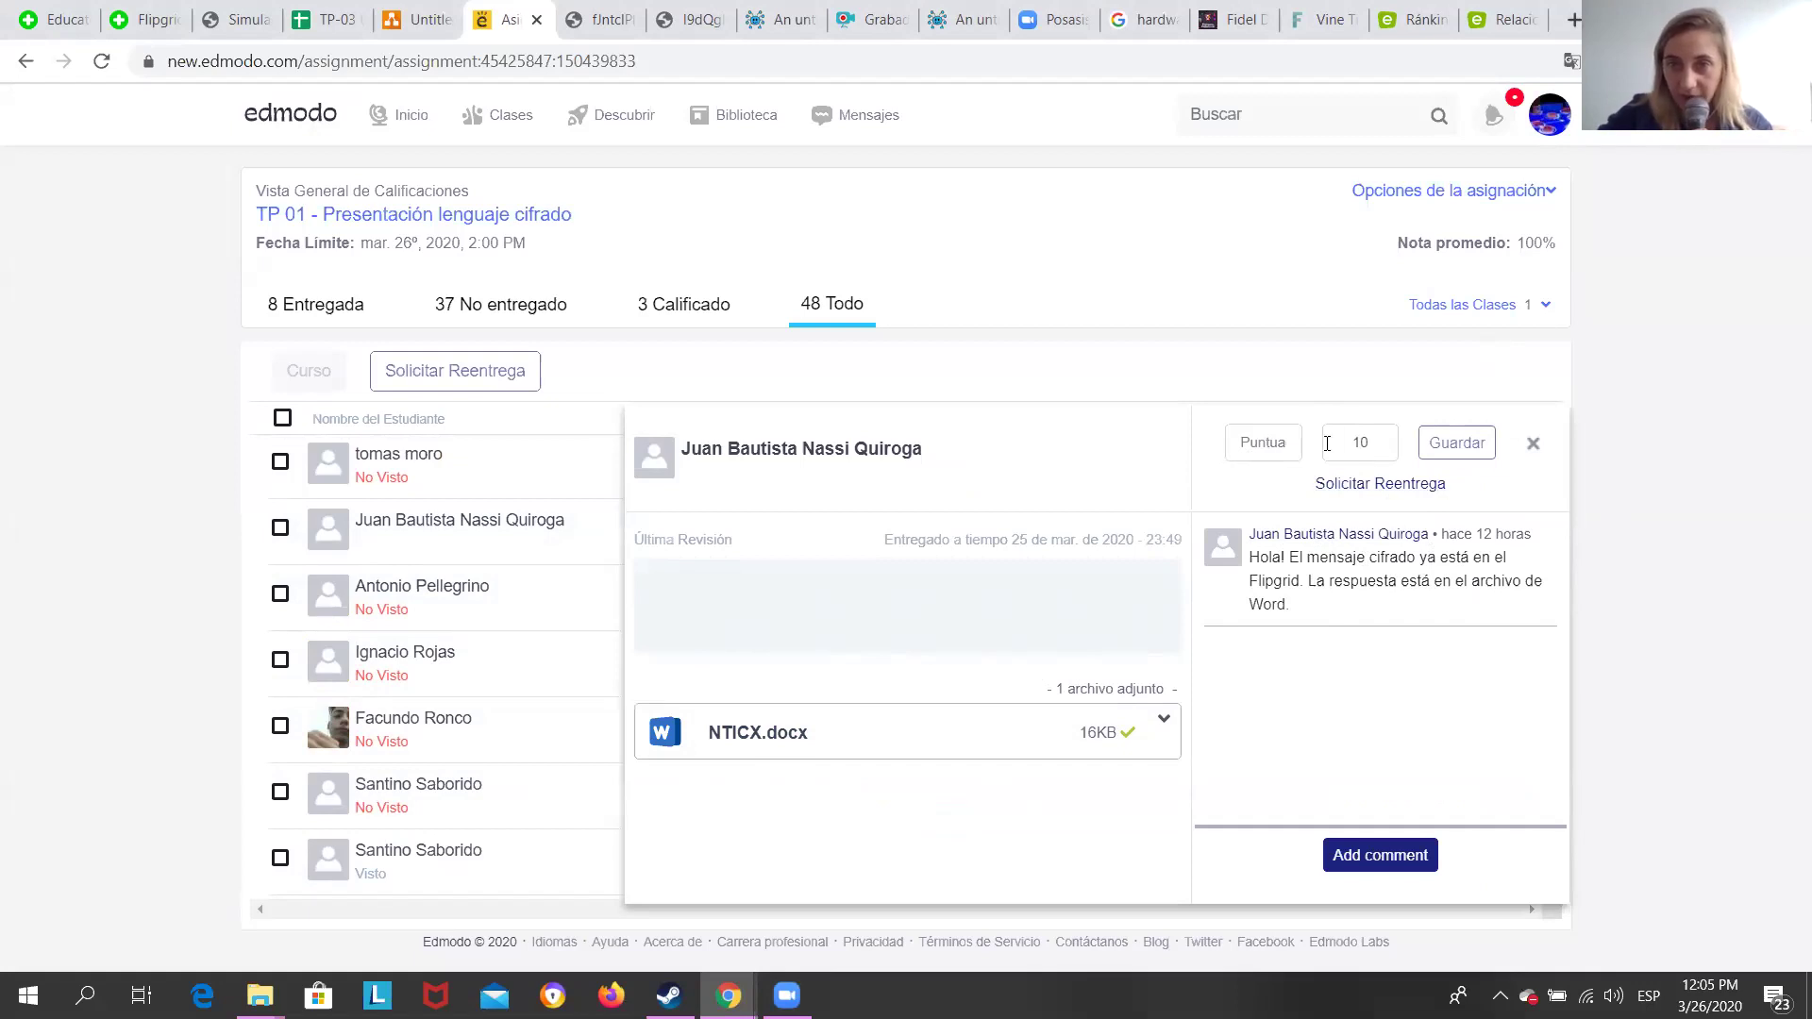
Send a resubmission request without instructions for the open submission delivered on 25 March 2020 at 23:49.
scroll(1327, 444, up, 5)
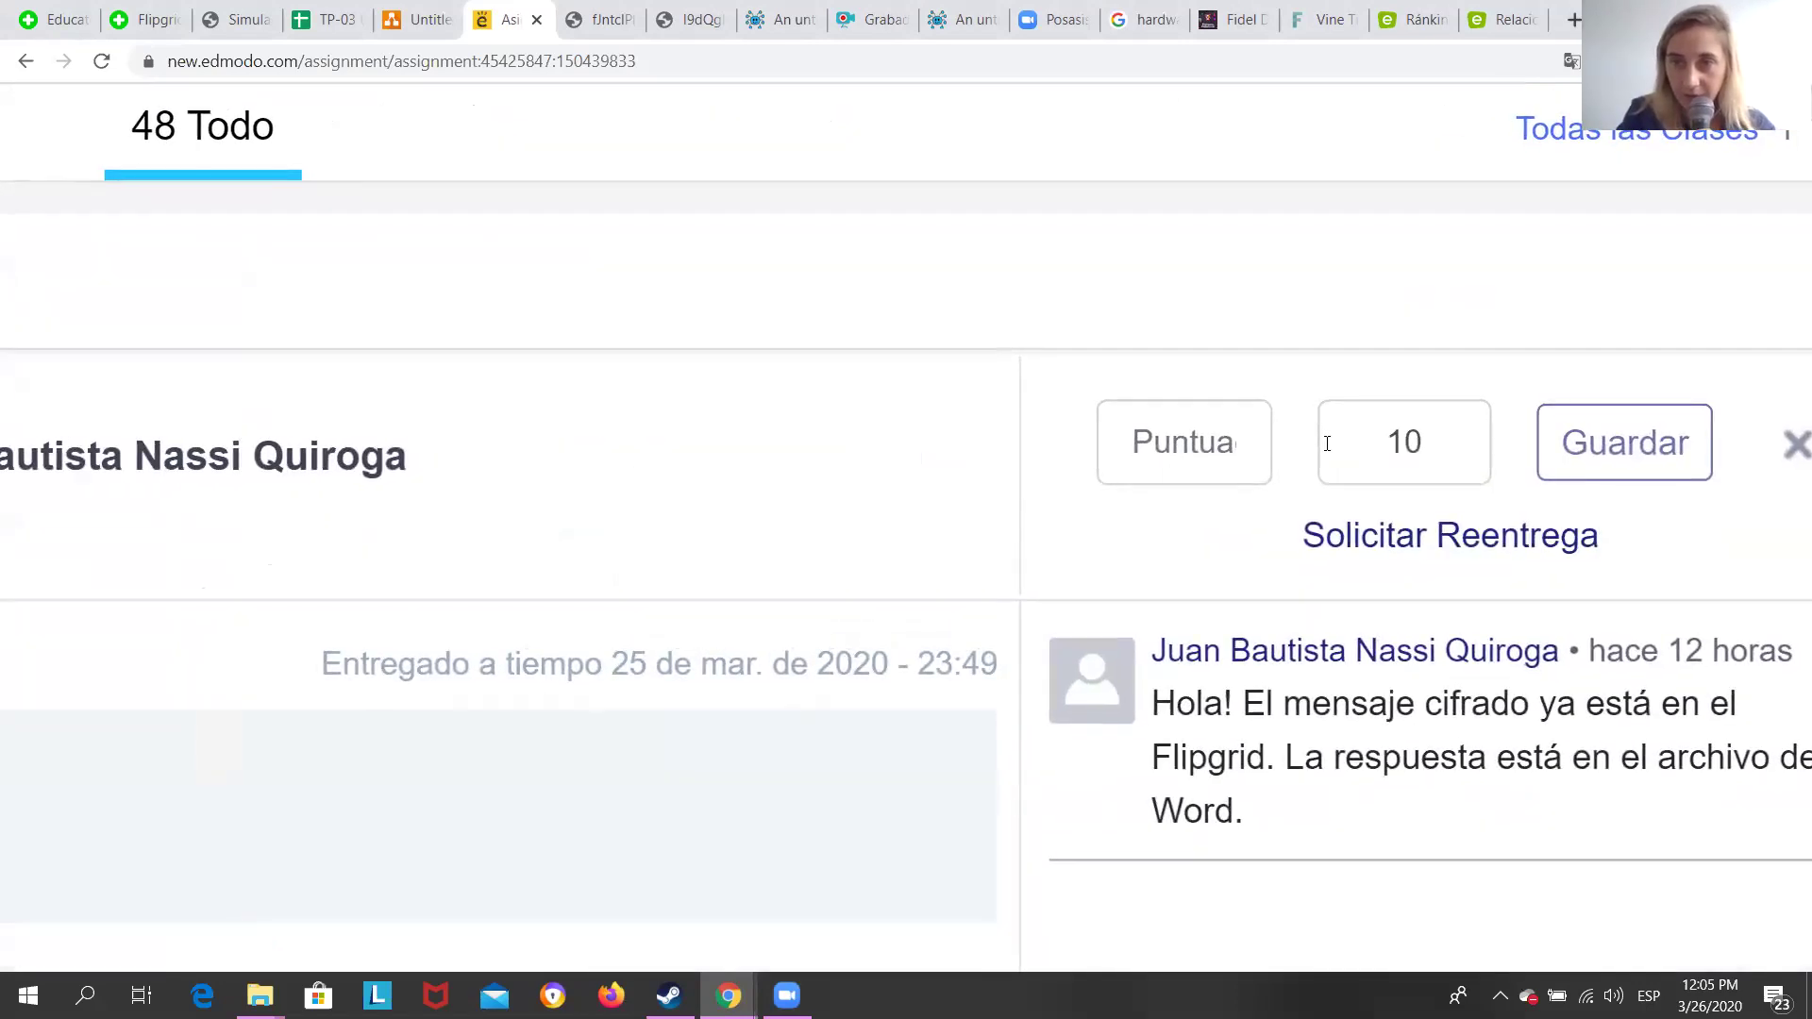
scroll(1326, 444, down, 3)
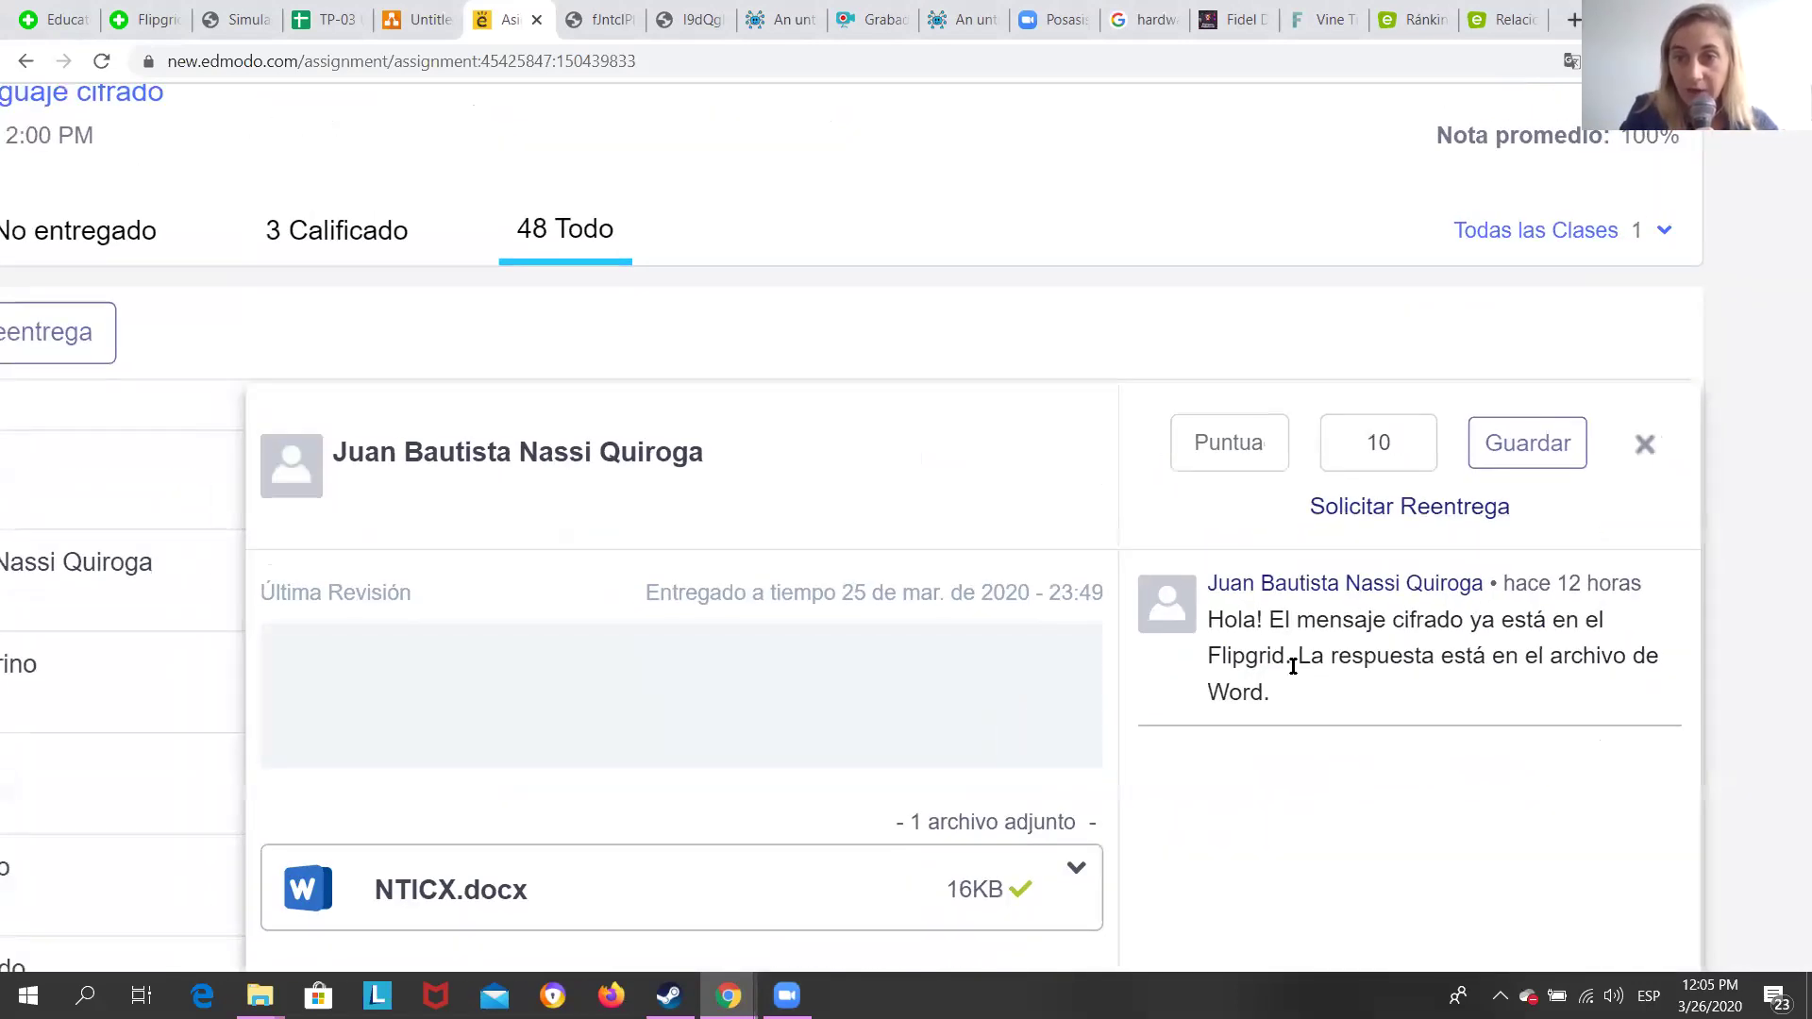
click(1397, 516)
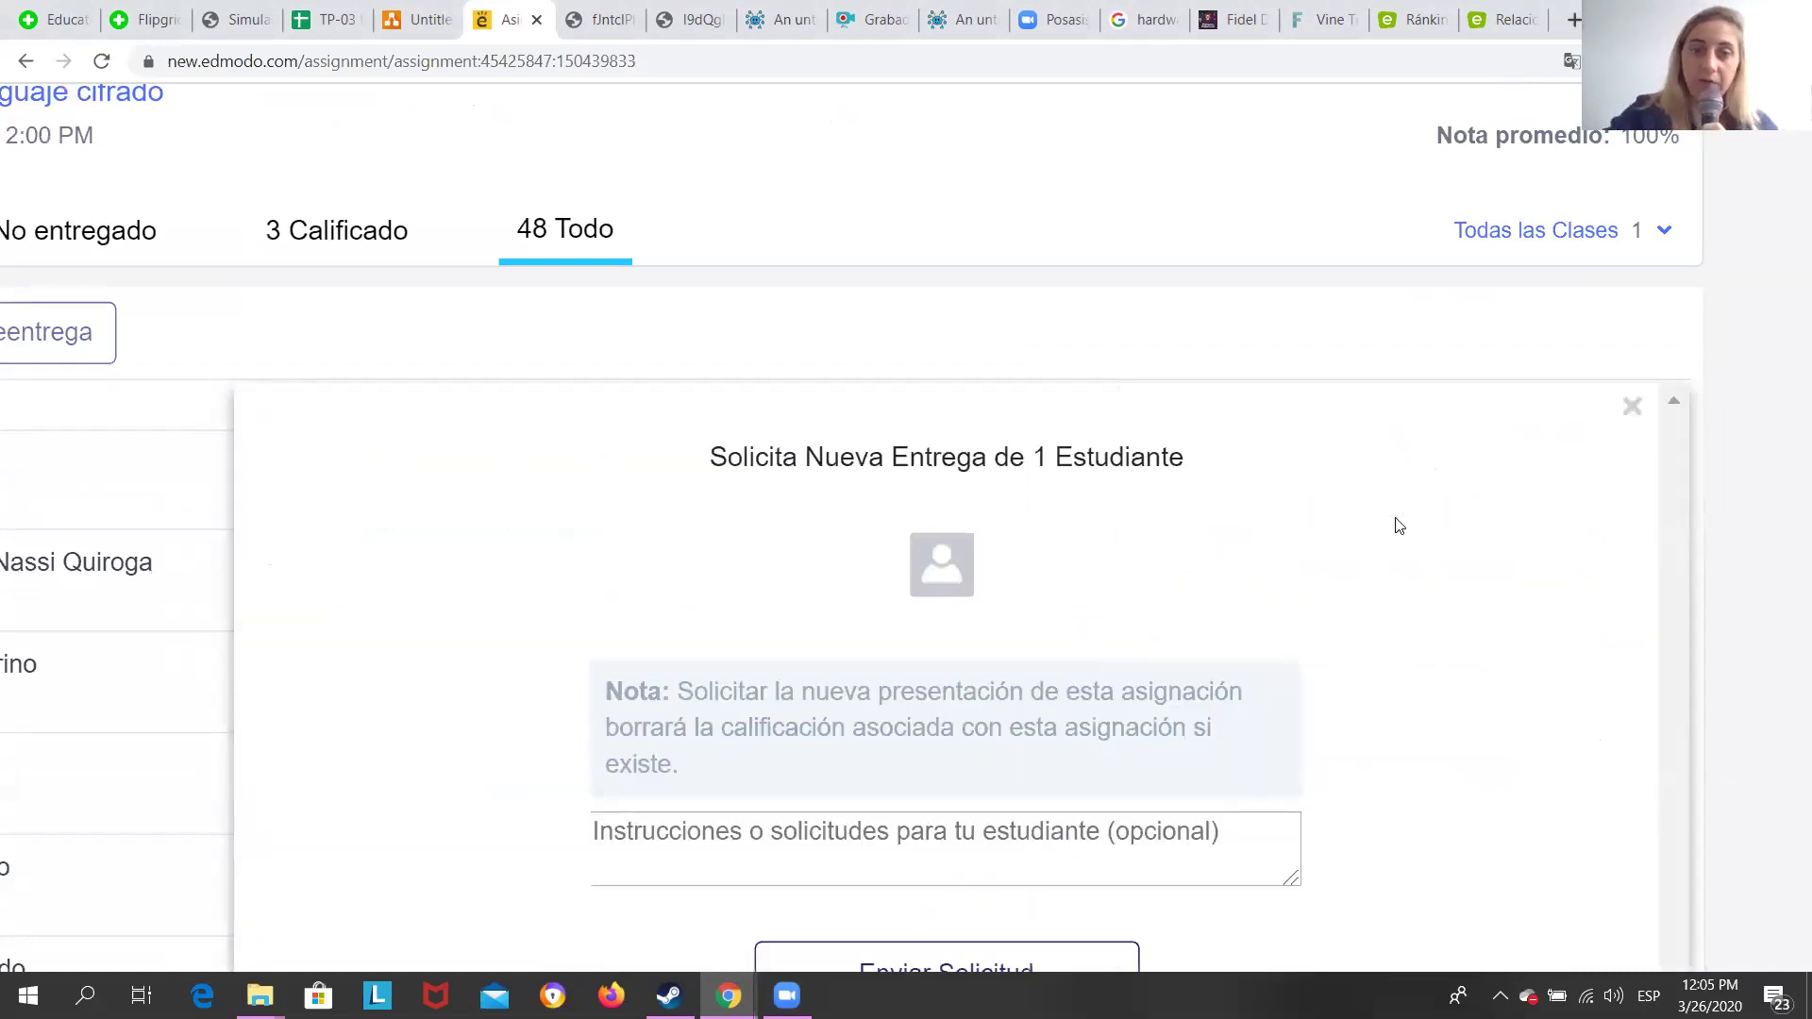
scroll(1397, 523, down, 3)
click(969, 715)
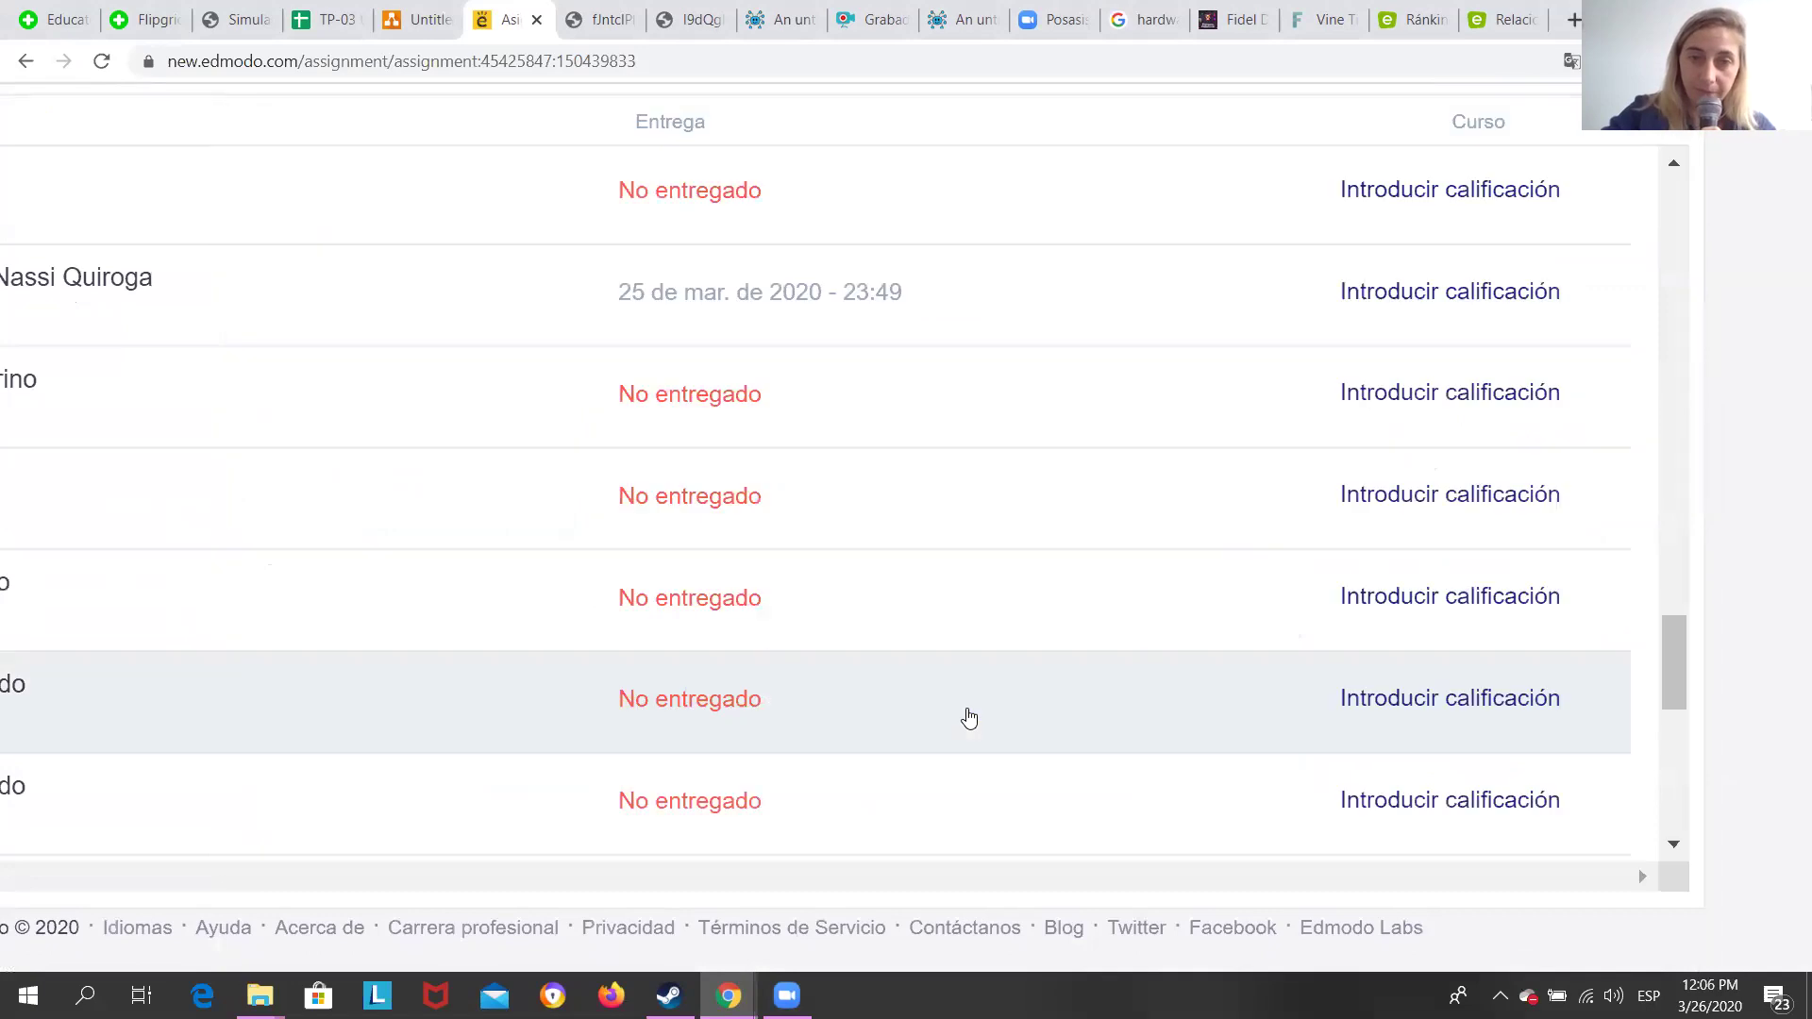
scroll(969, 717, up, 3)
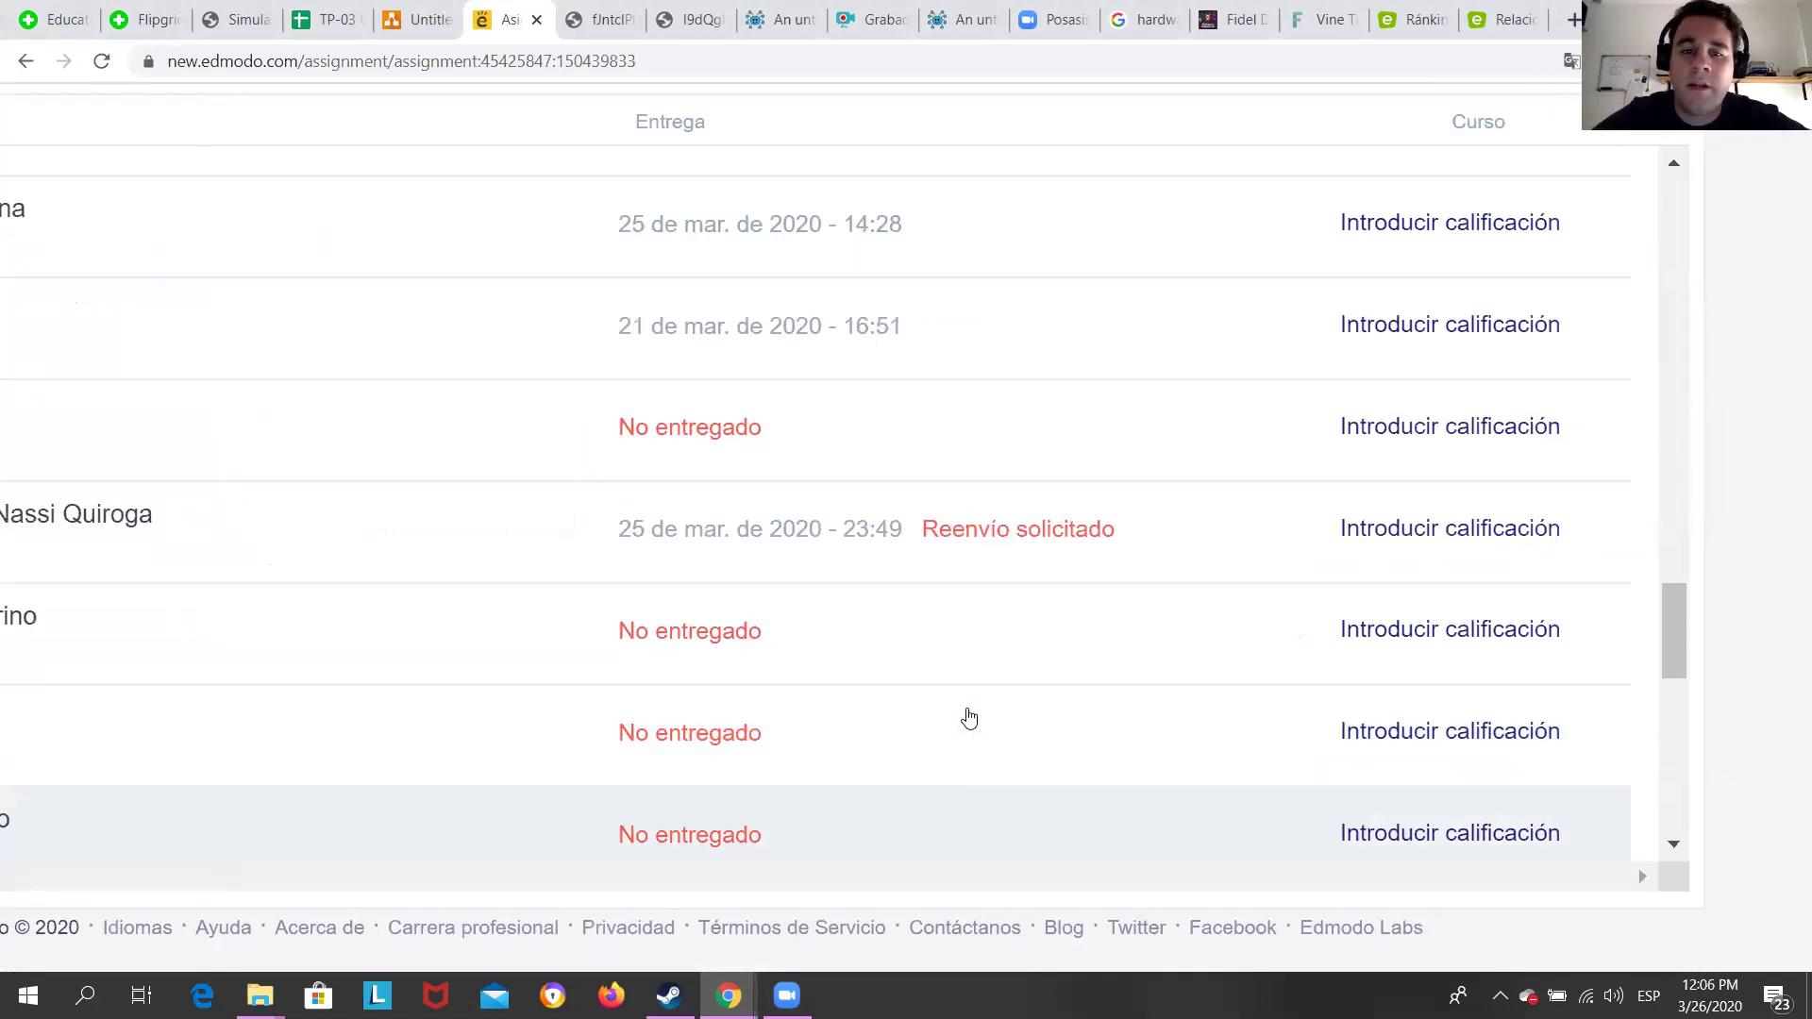
key(ctrl+0)
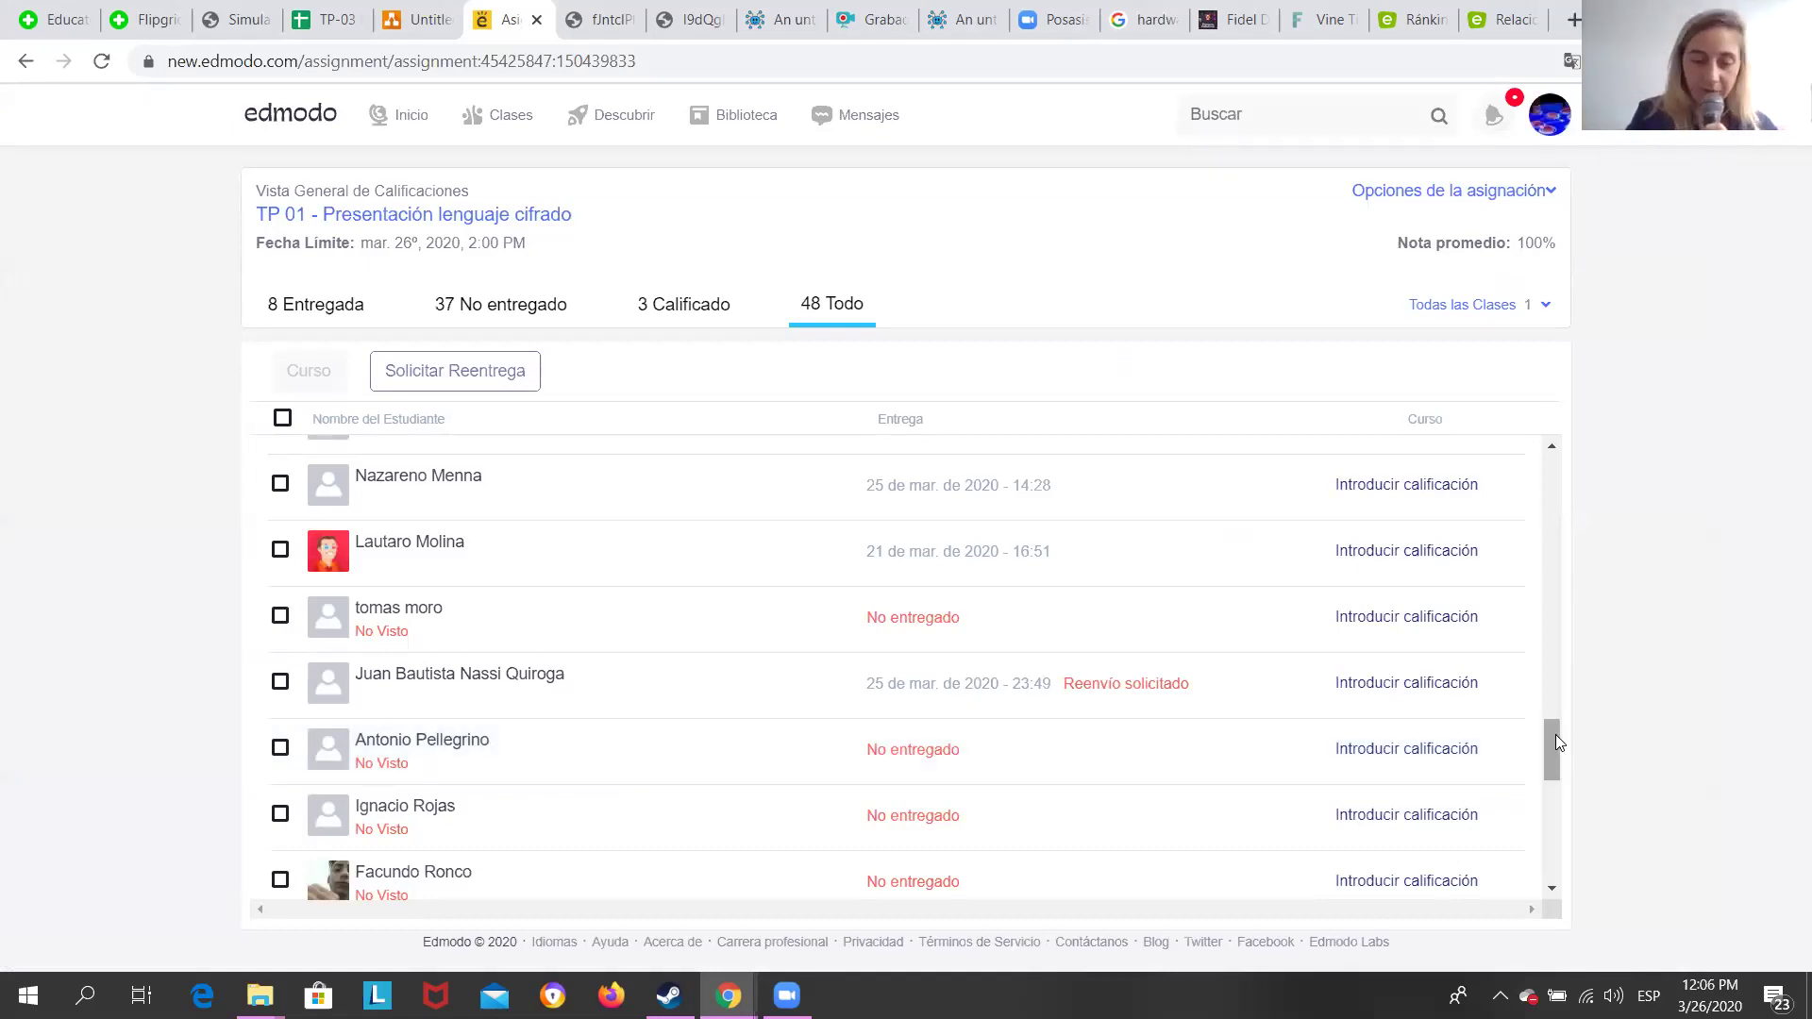
Examine the numeric and written grades in the first part of the full student list.
drag(1556, 735, 1583, 482)
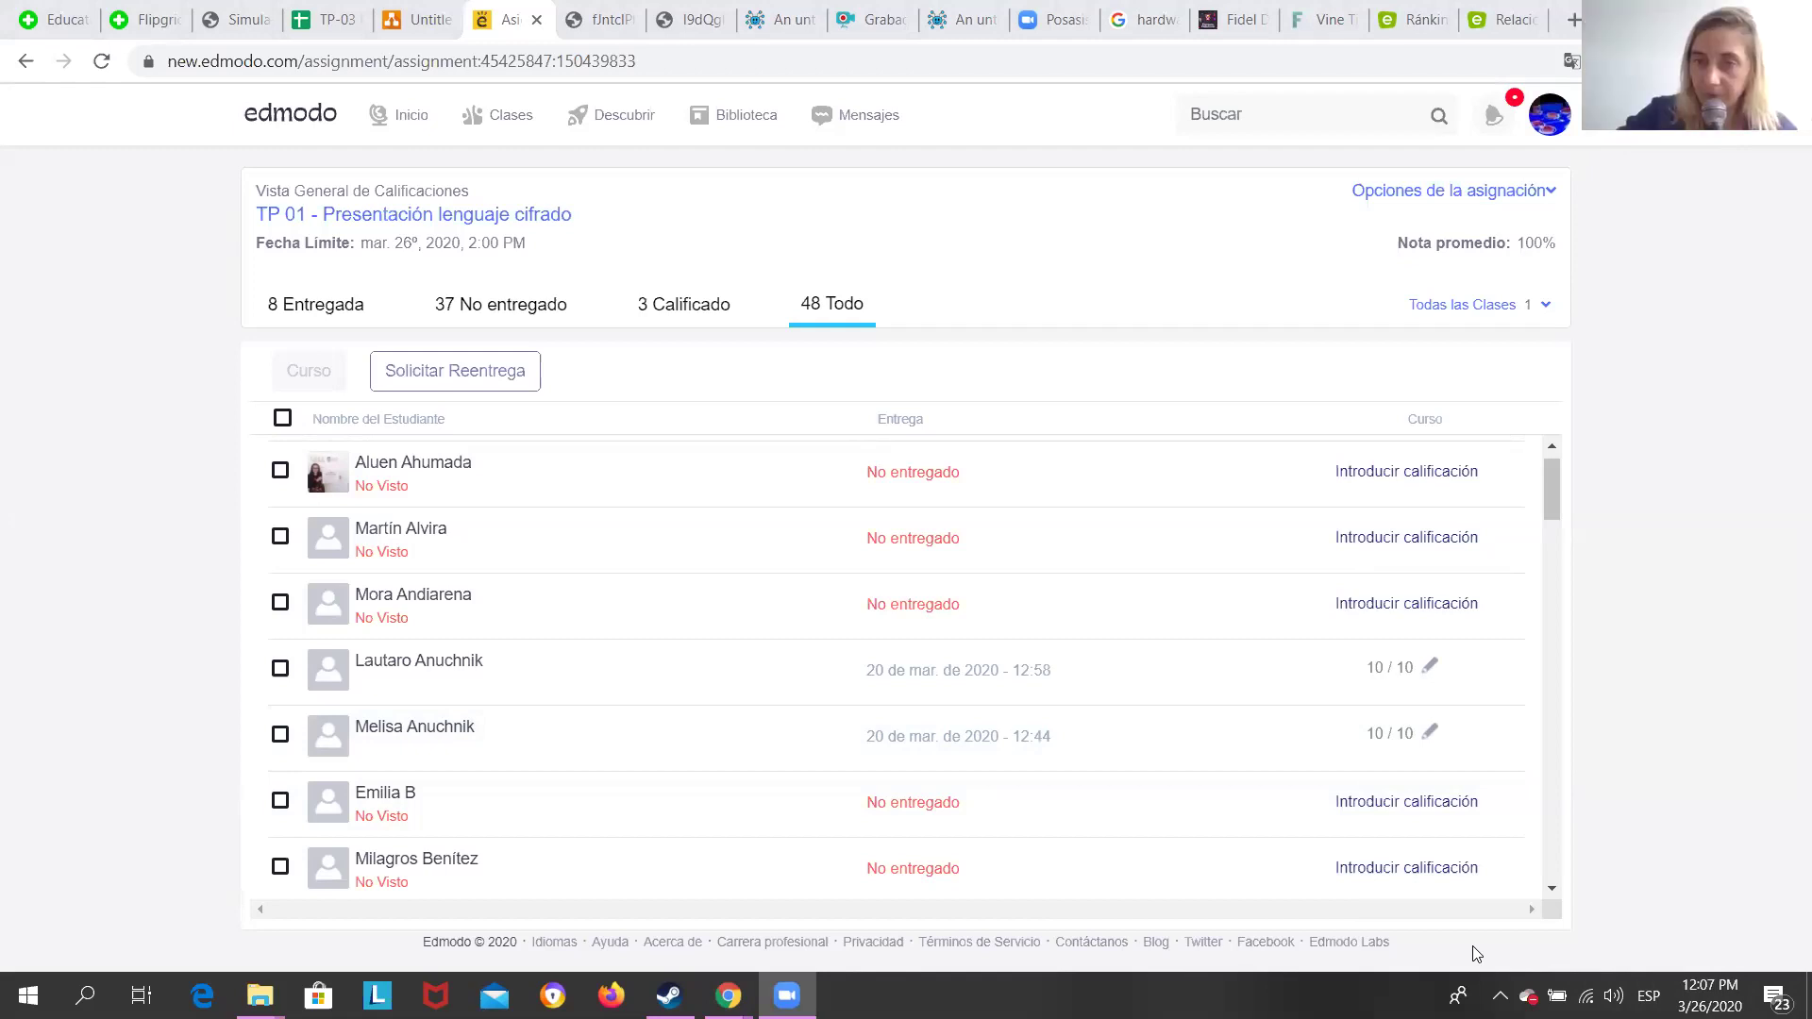
scroll(1201, 595, down, 3)
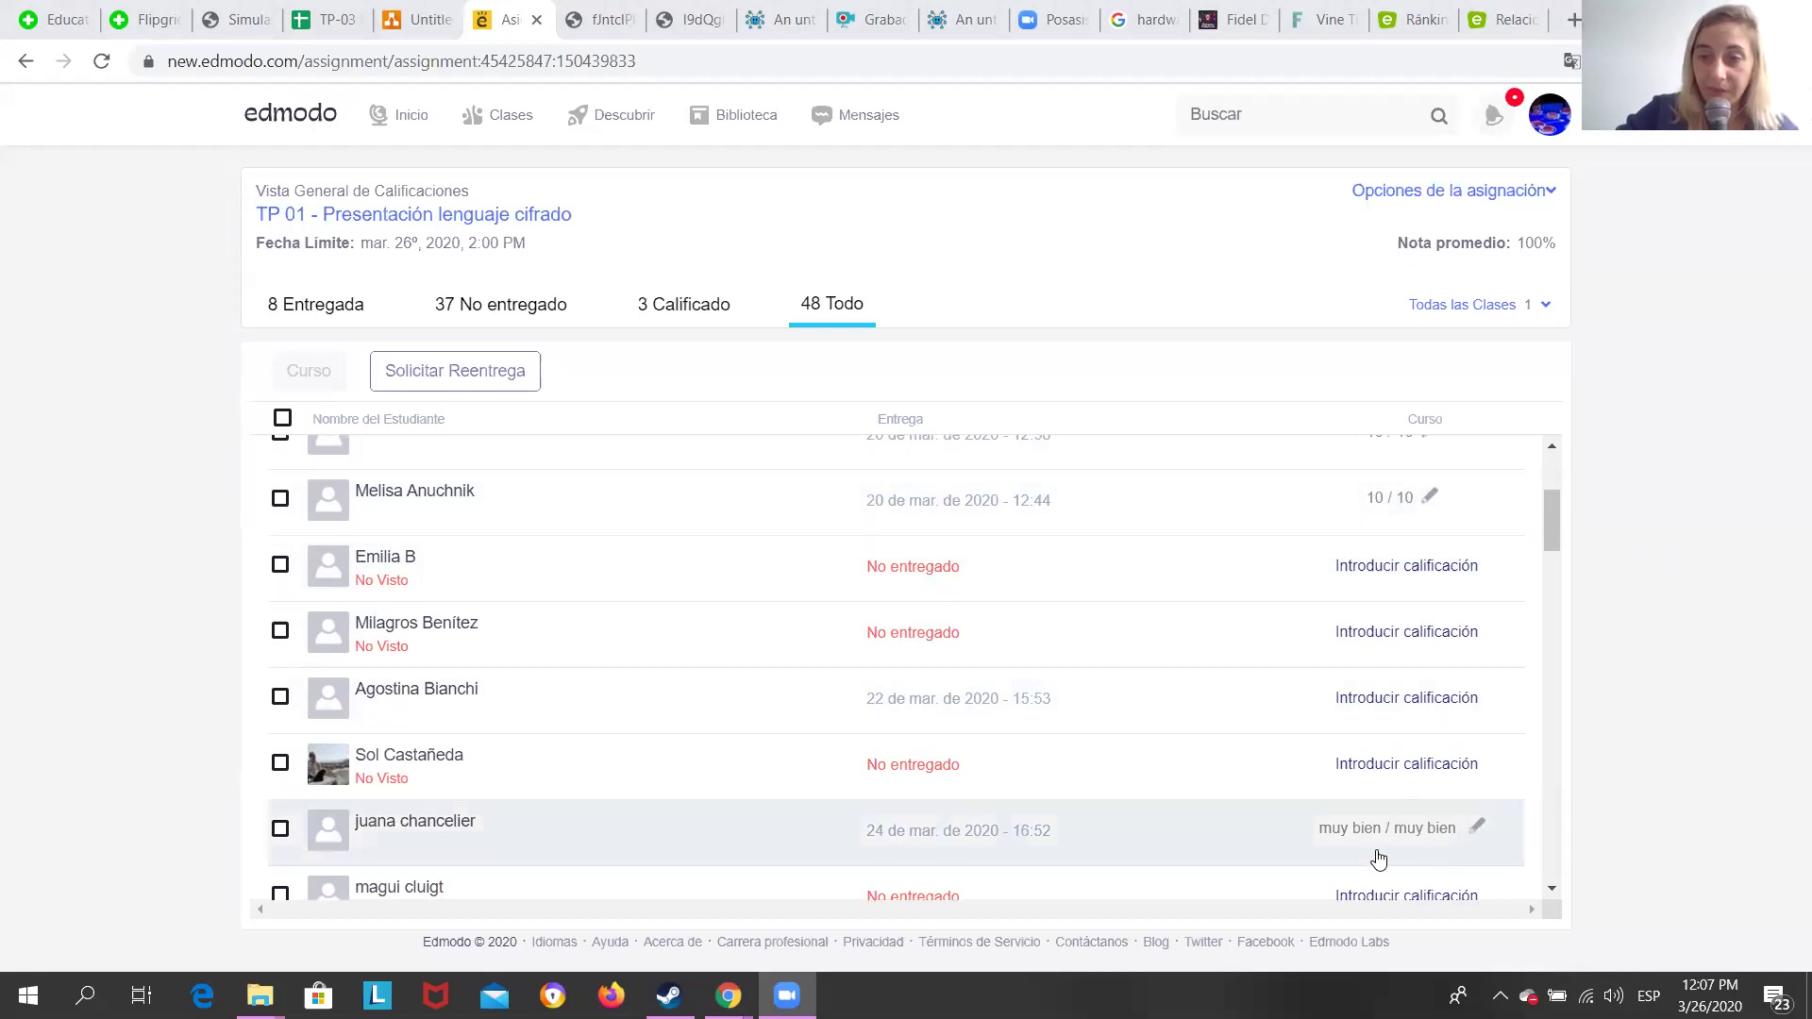
scroll(1377, 857, down, 3)
scroll(1377, 857, up, 4)
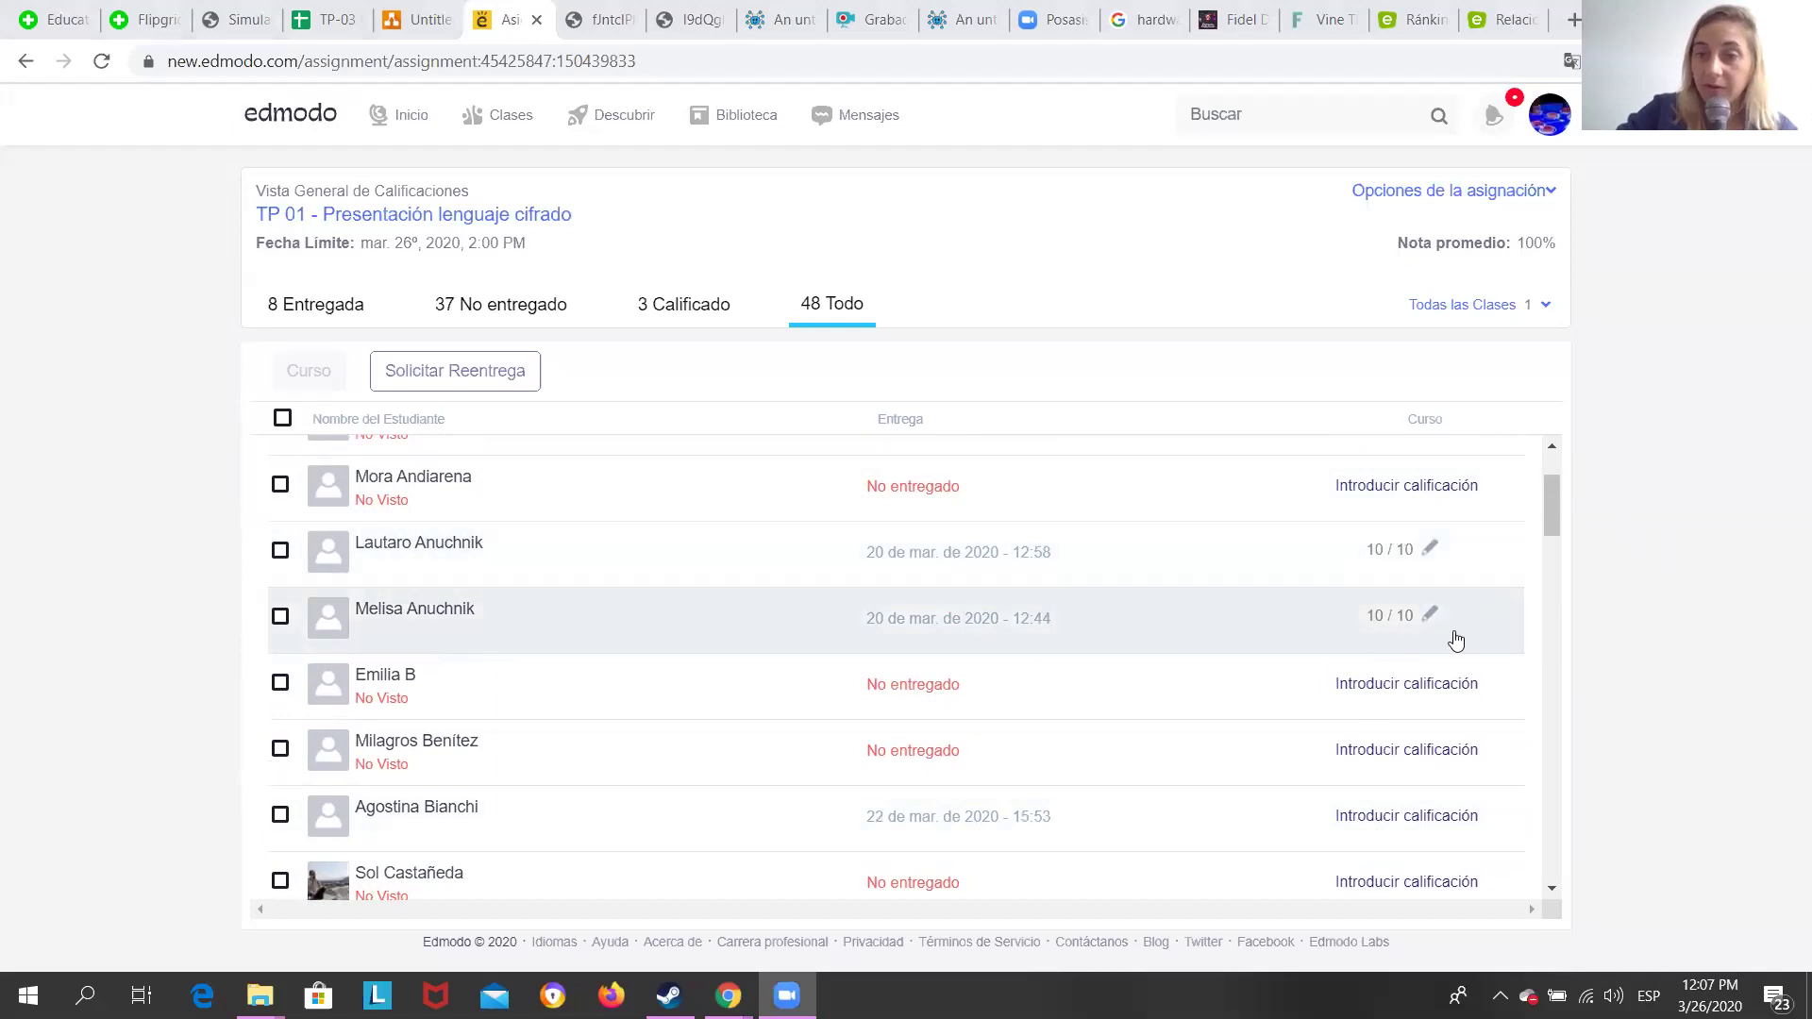
scroll(1406, 661, down, 5)
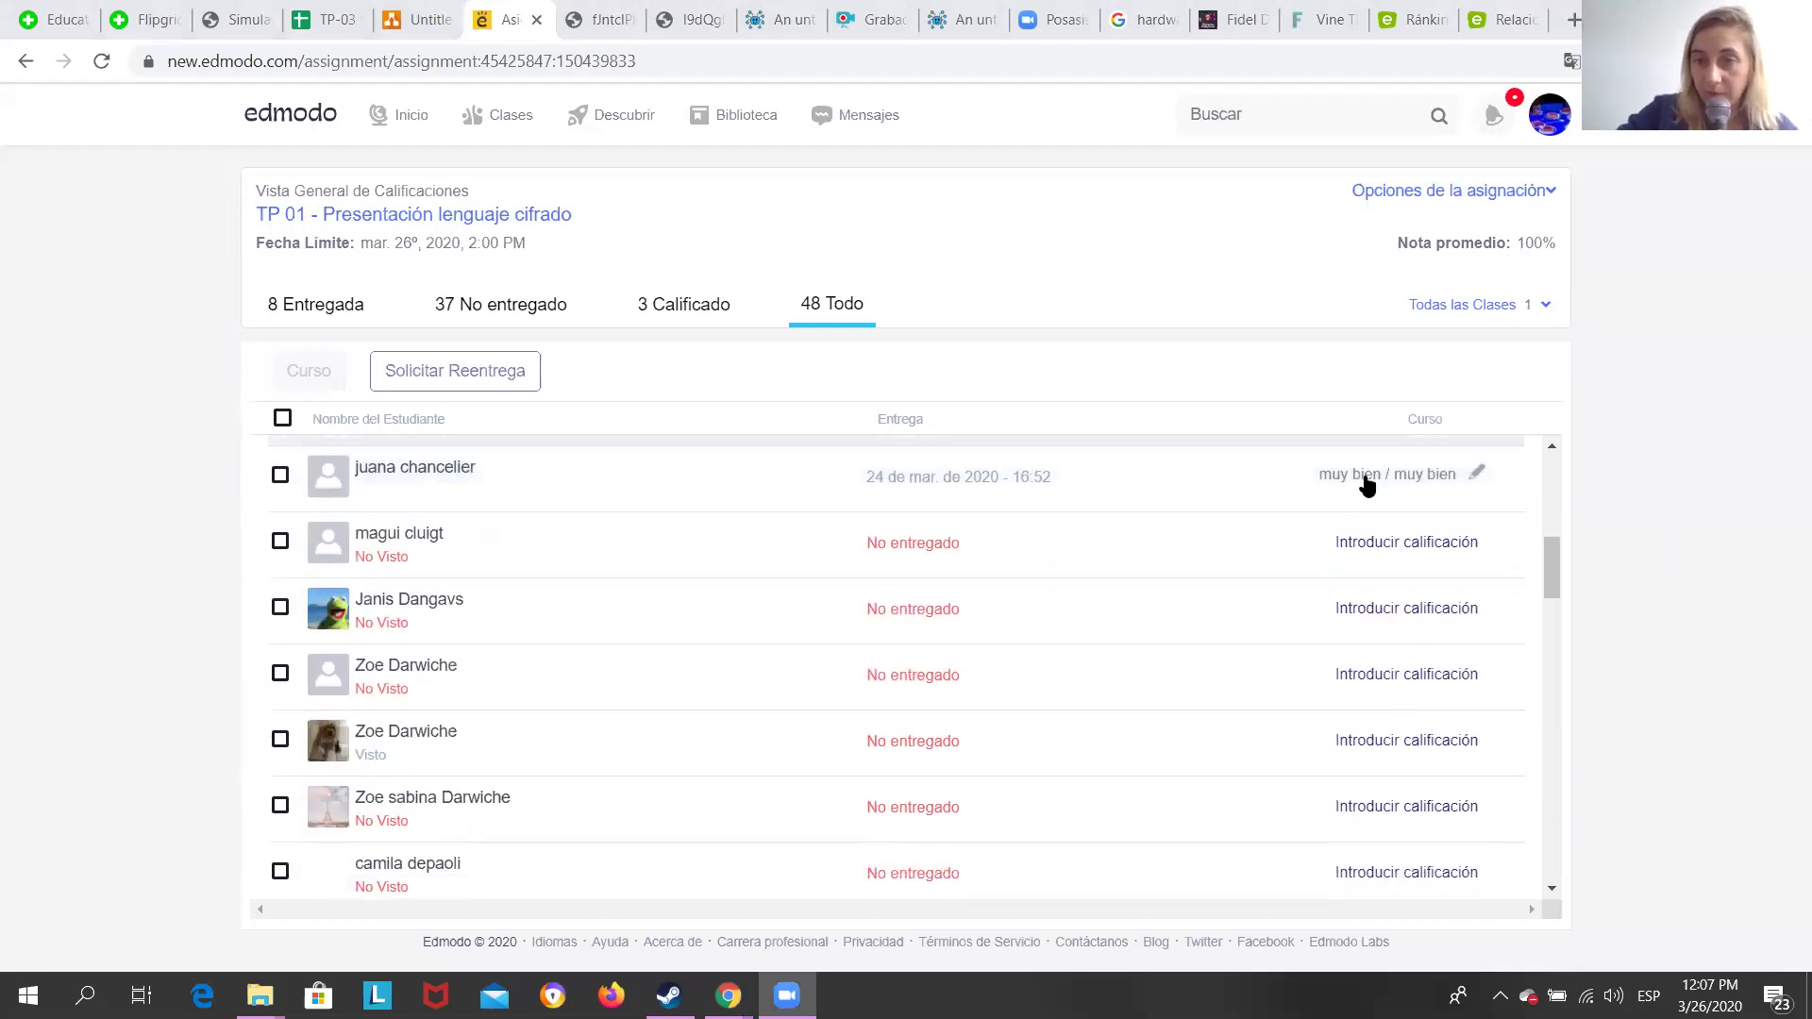
scroll(1453, 631, up, 5)
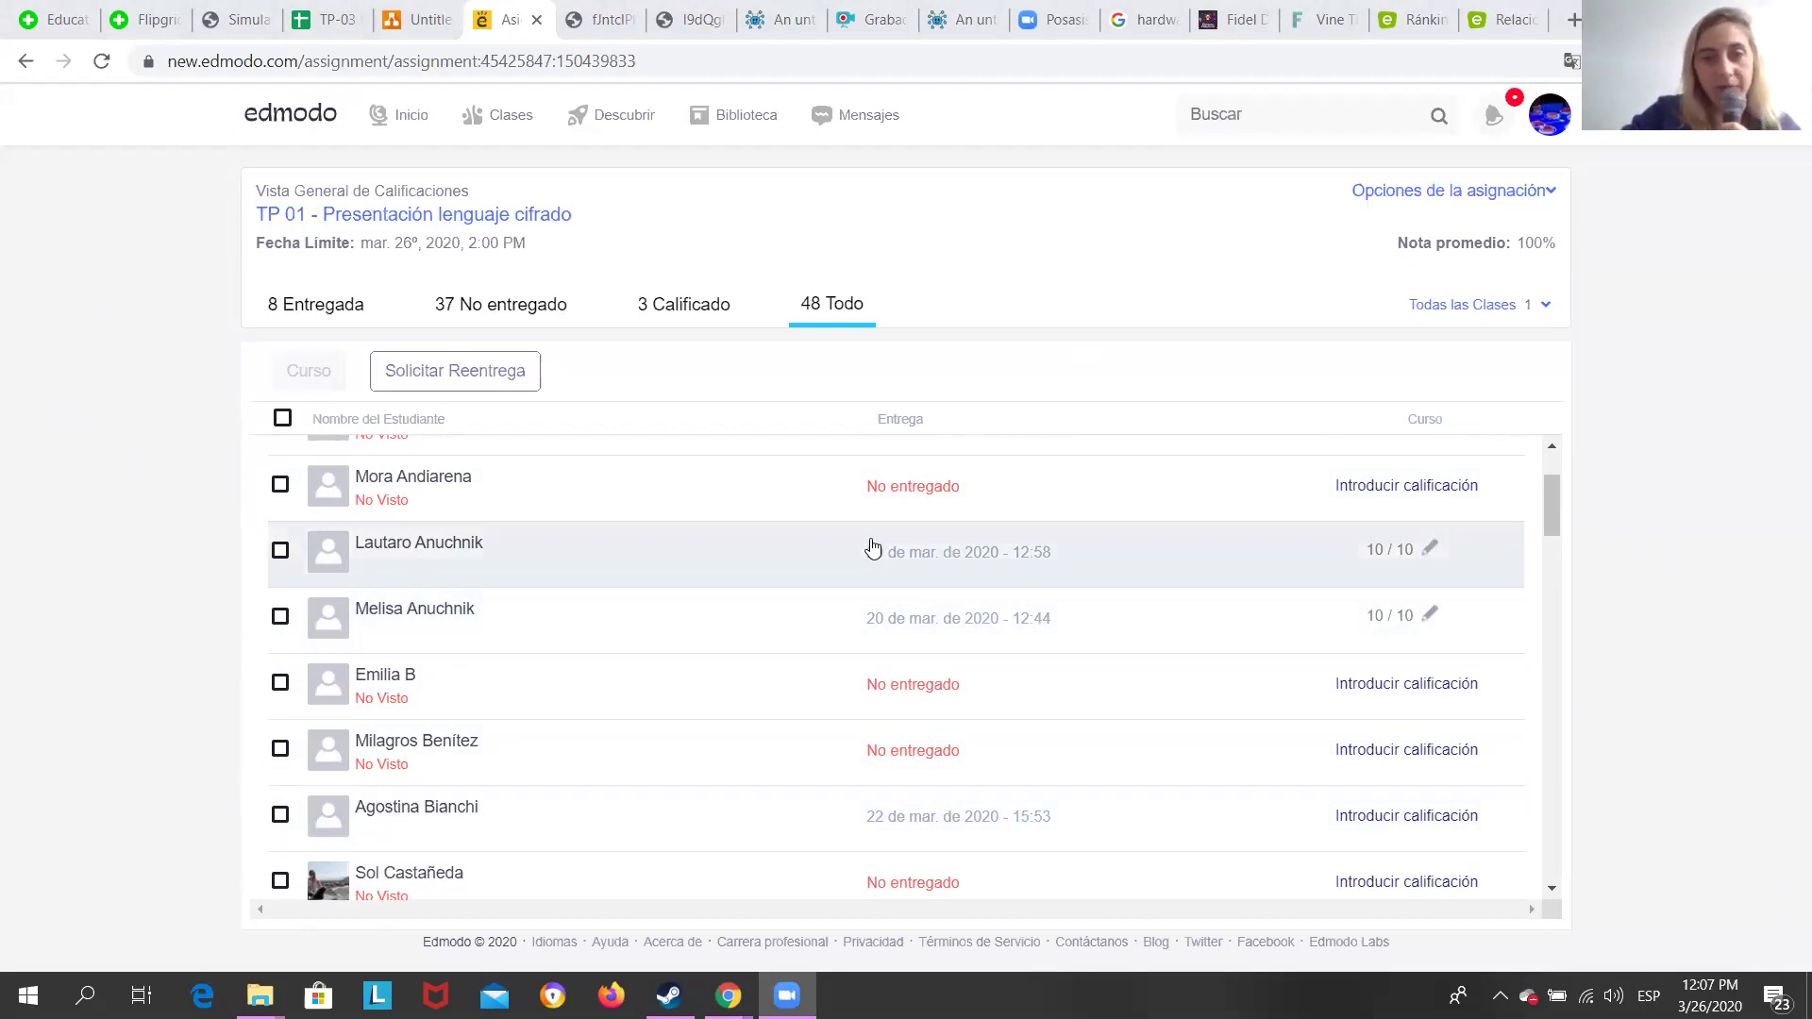
click(920, 633)
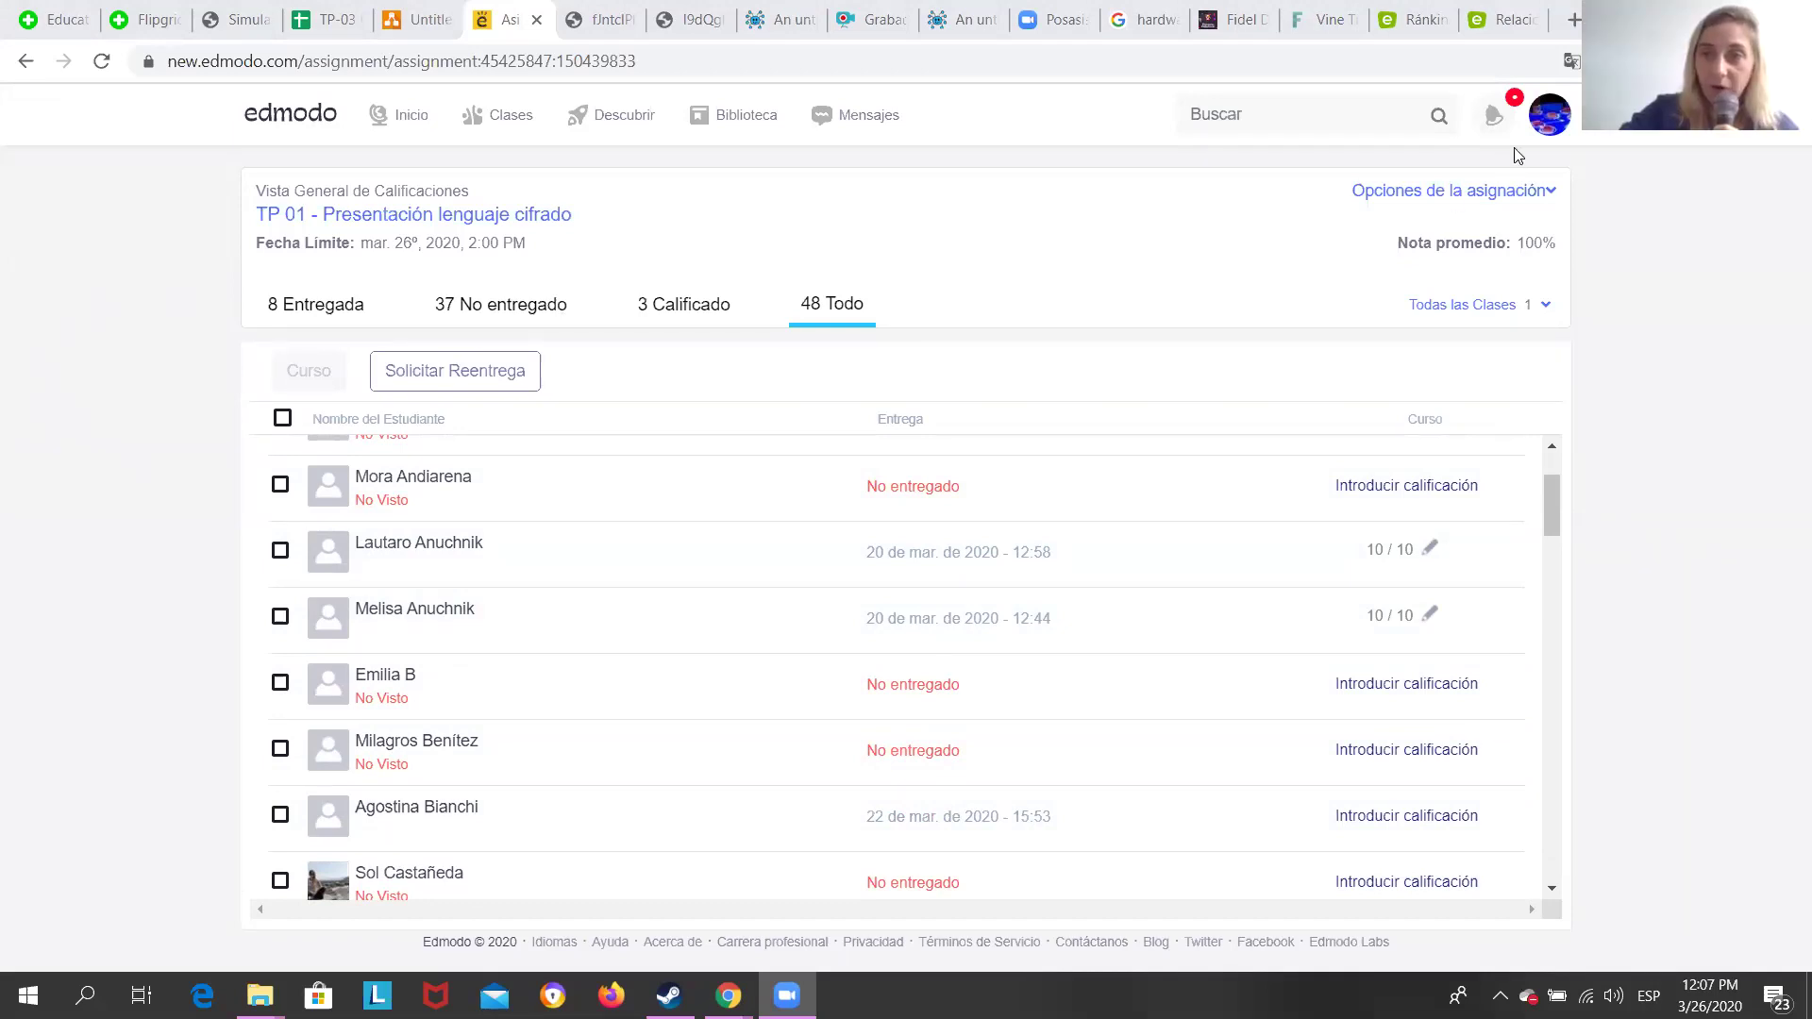
View the latest notifications, close them and go to the home page.
click(1501, 122)
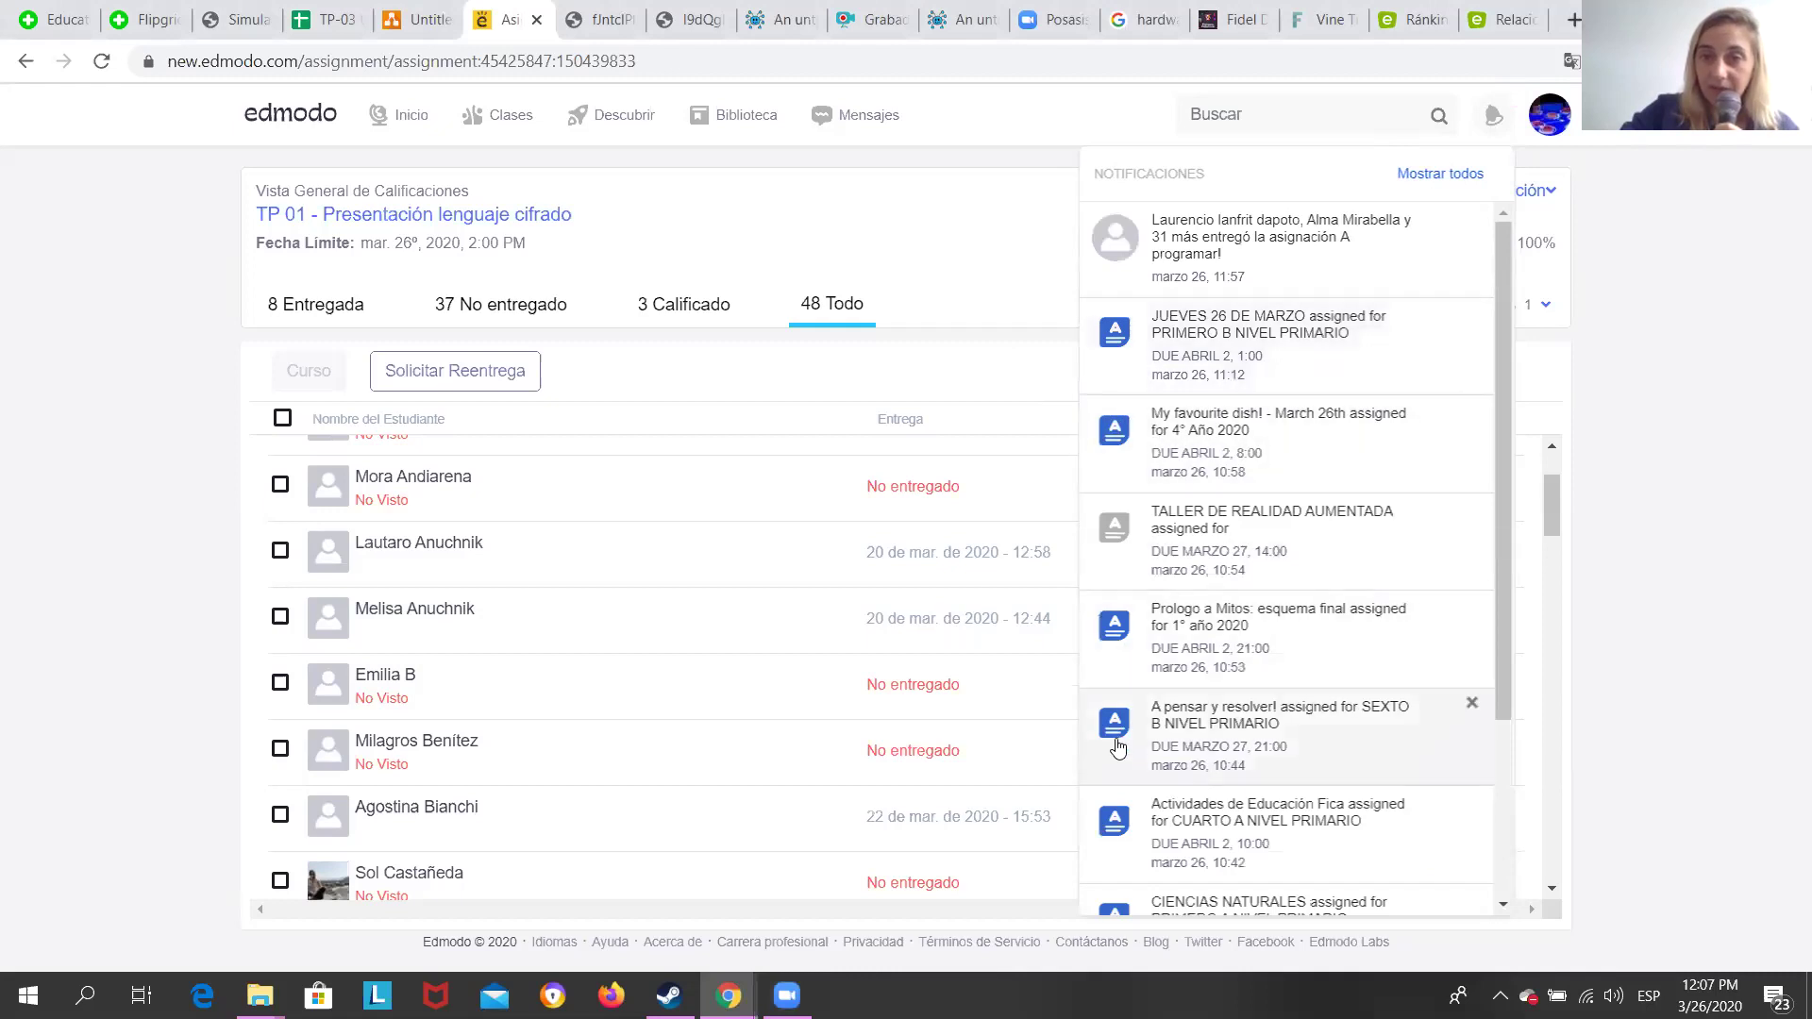
click(1631, 288)
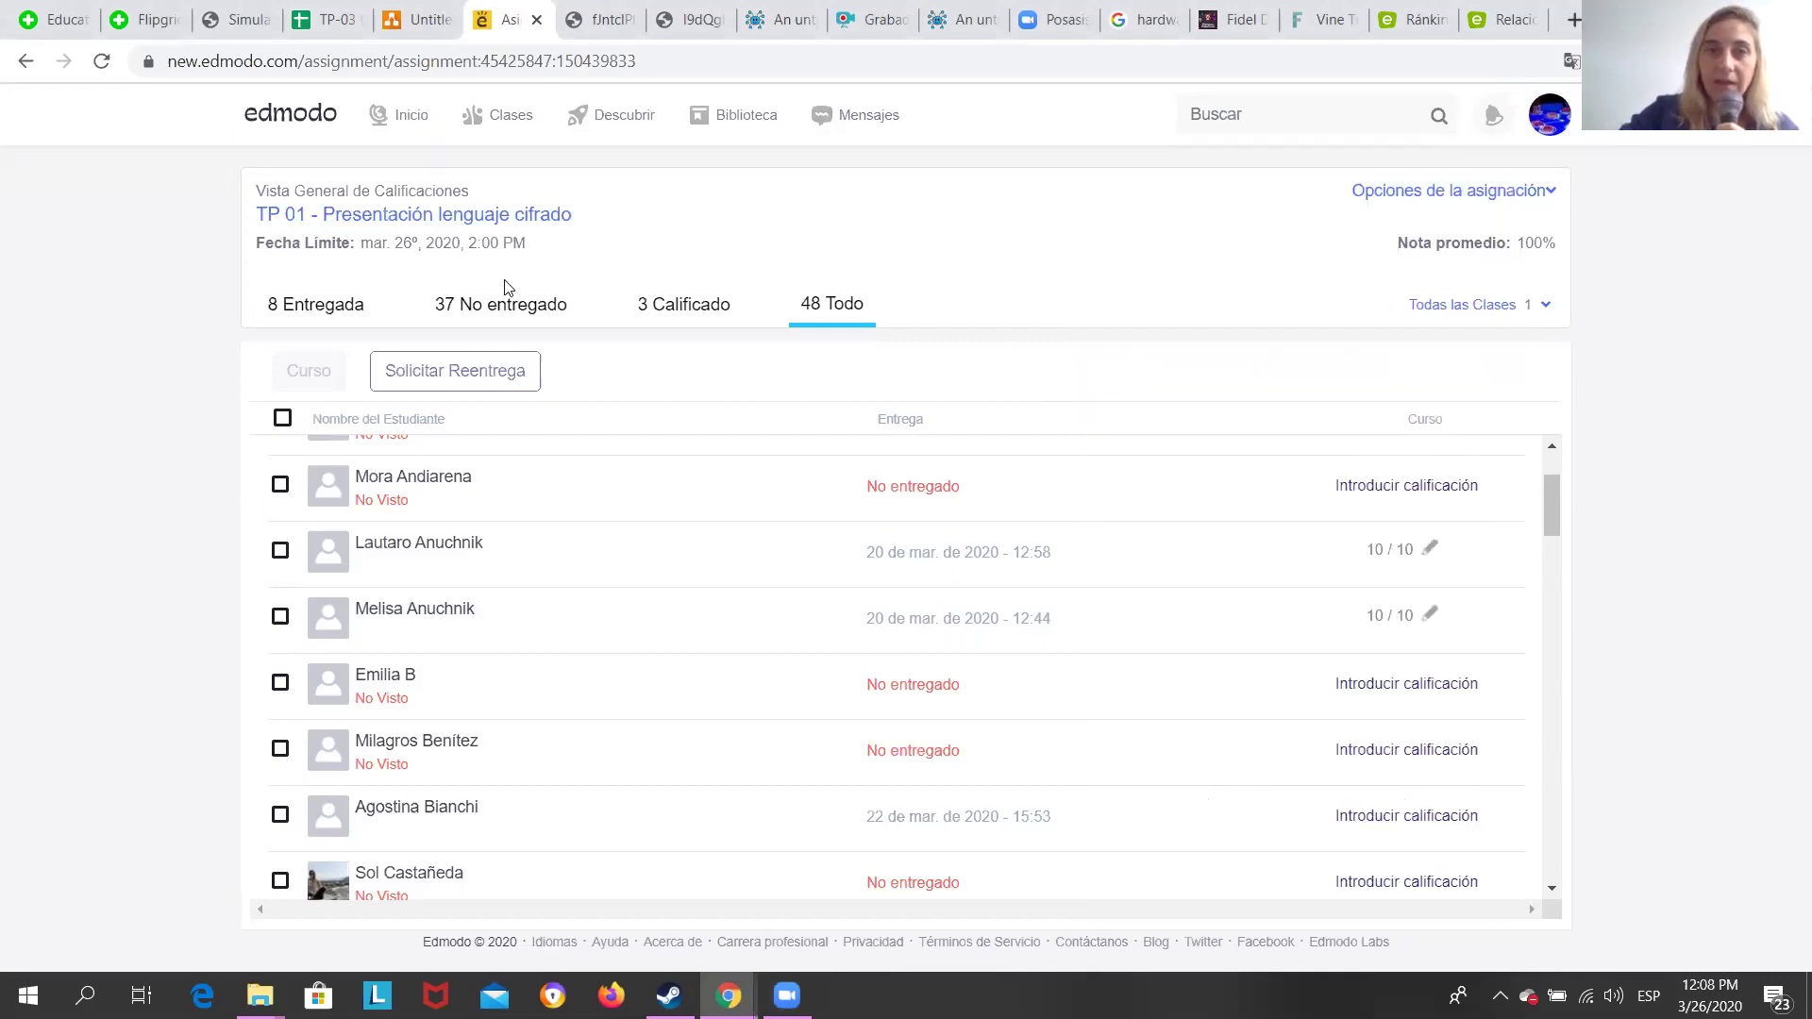
click(416, 117)
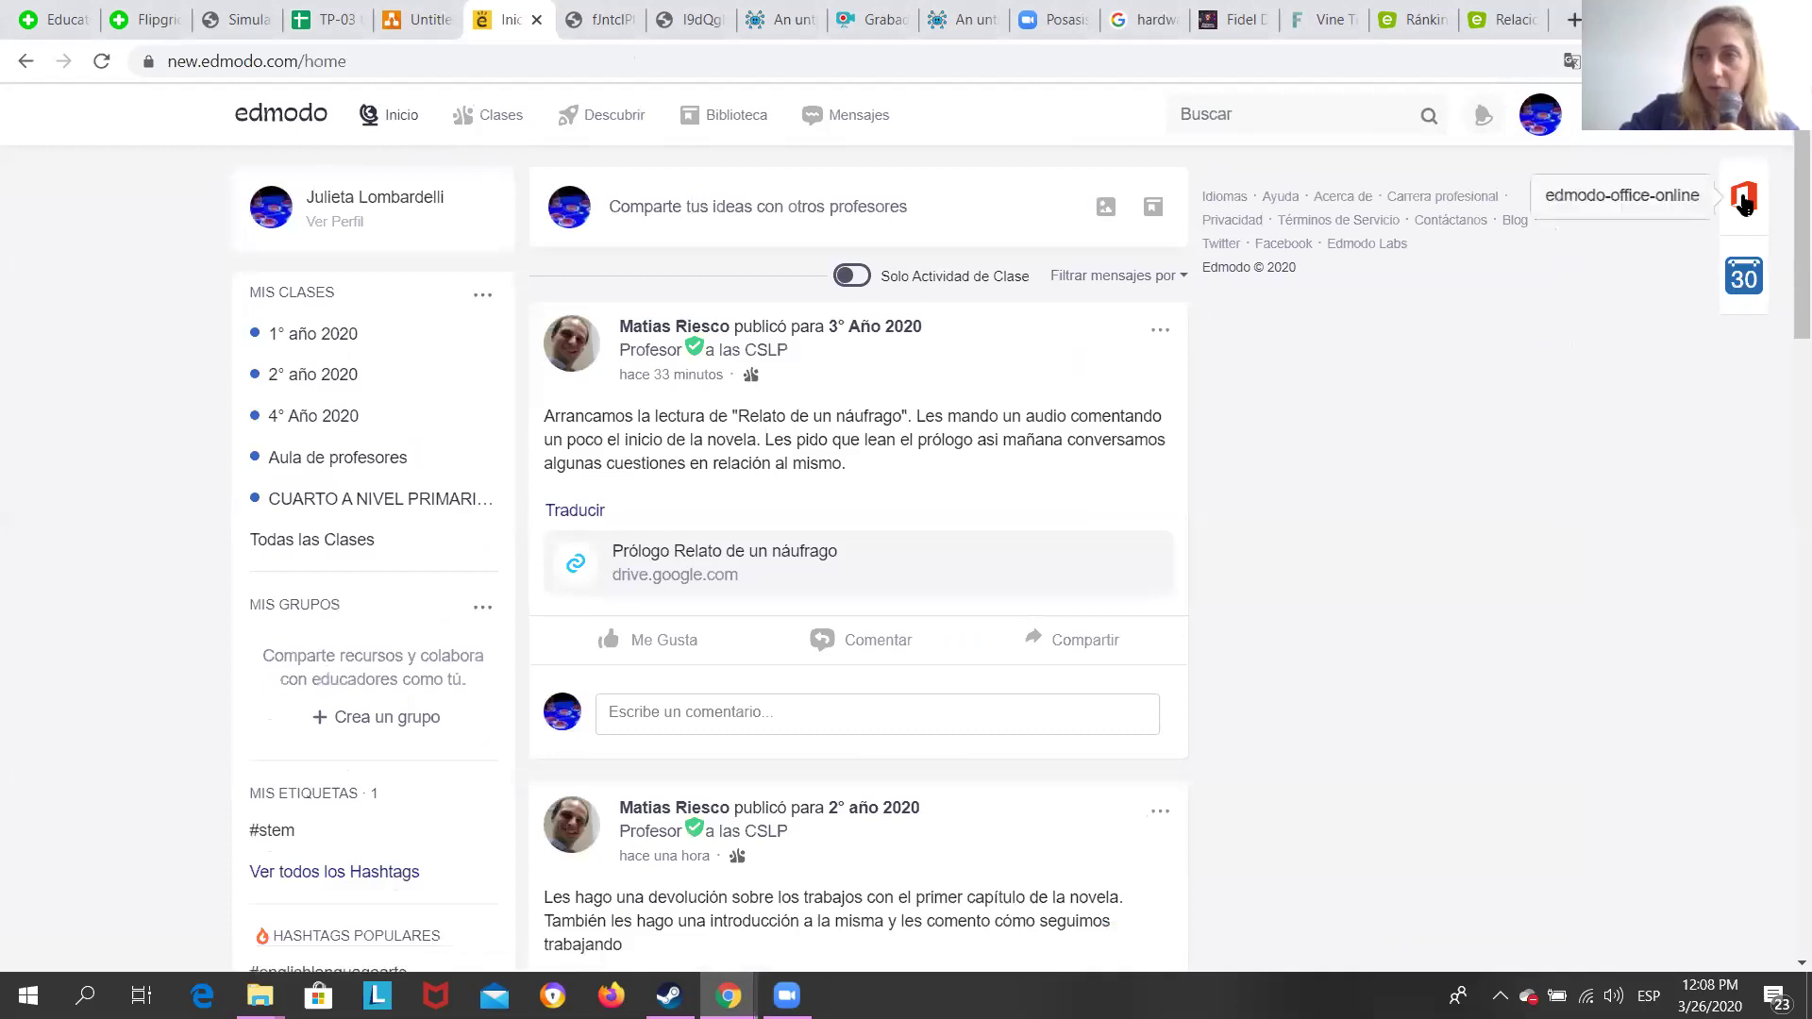
Open the planner from the home page and examine the assignment deadlines for the week of March 26 to March 30.
scroll(1758, 294, up, 5)
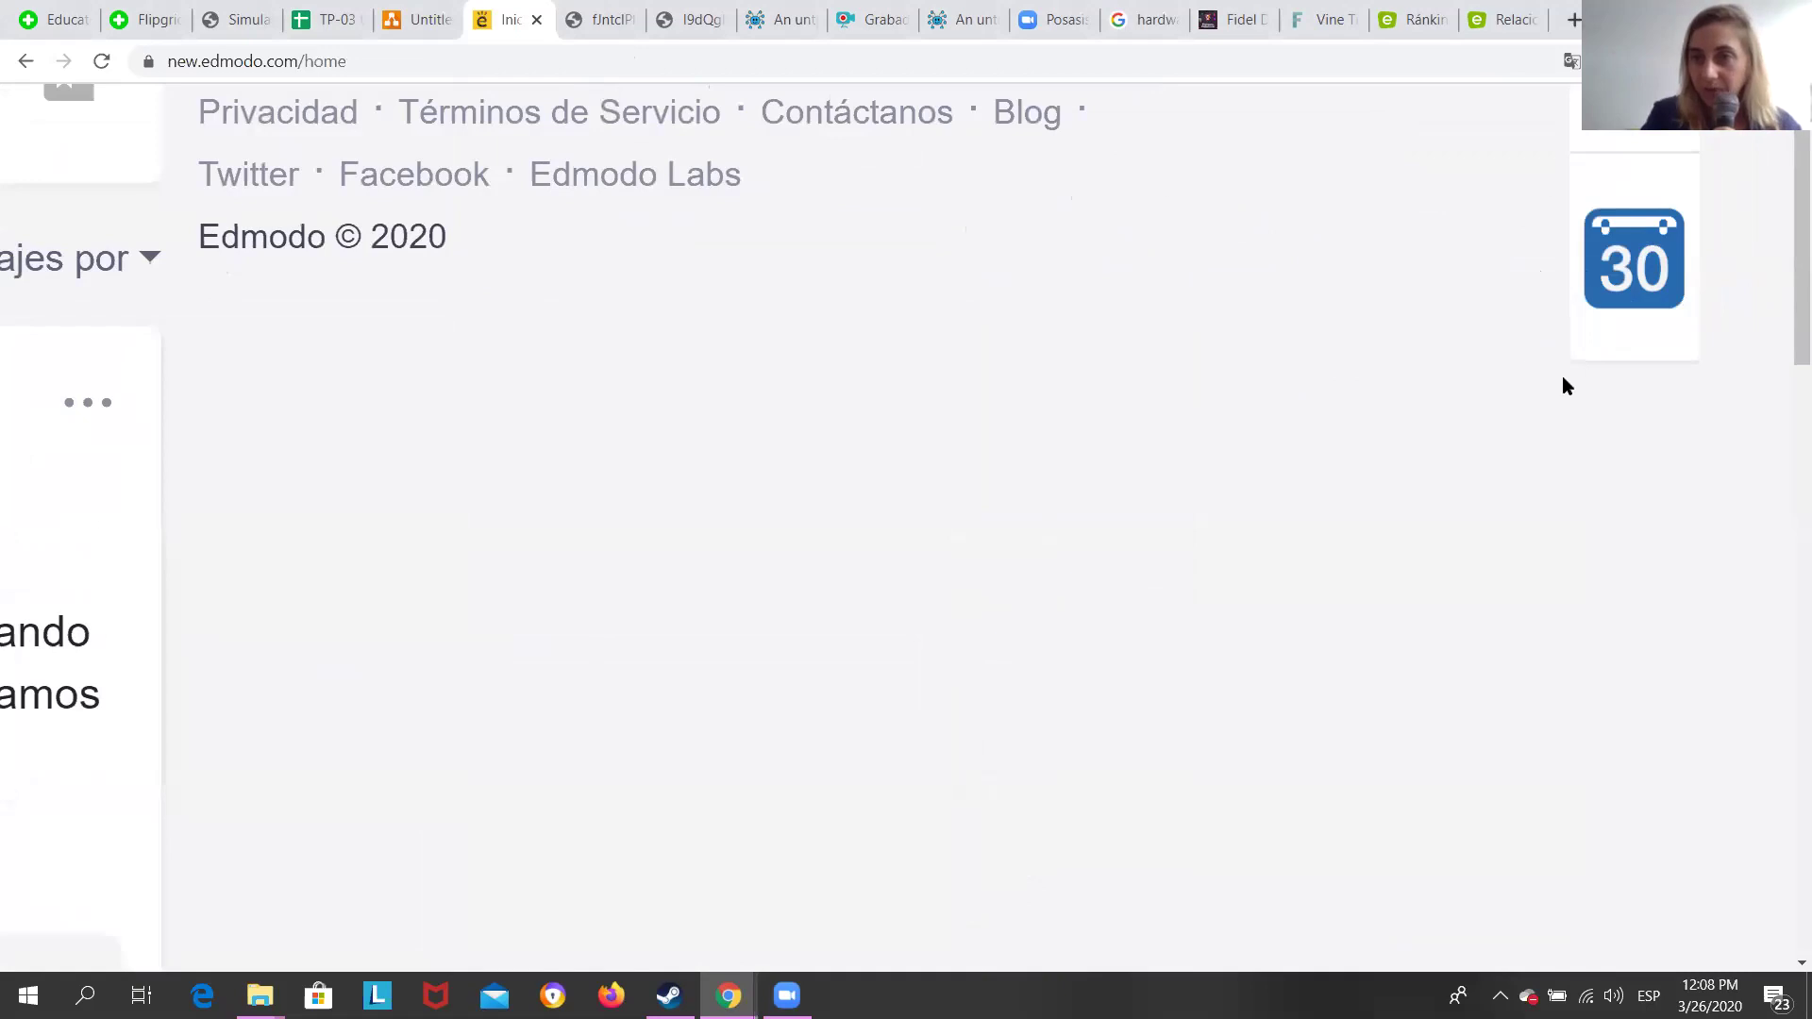
scroll(1562, 378, down, 5)
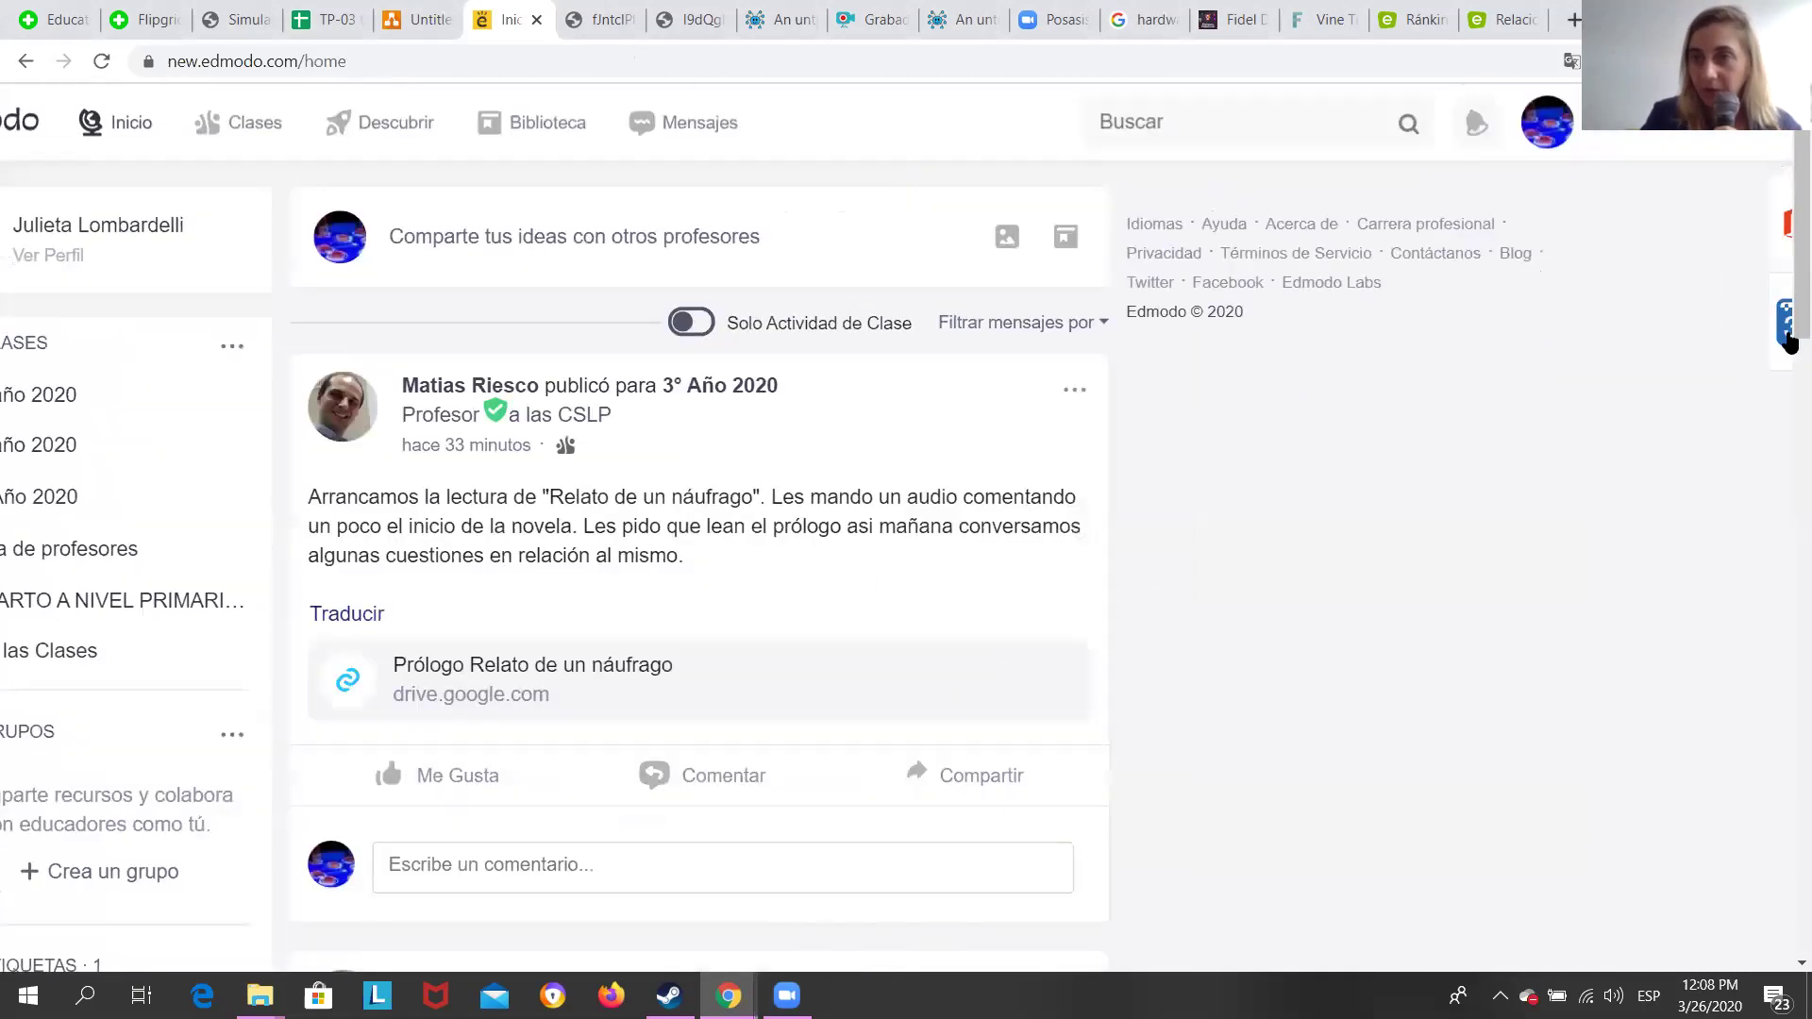
click(1785, 336)
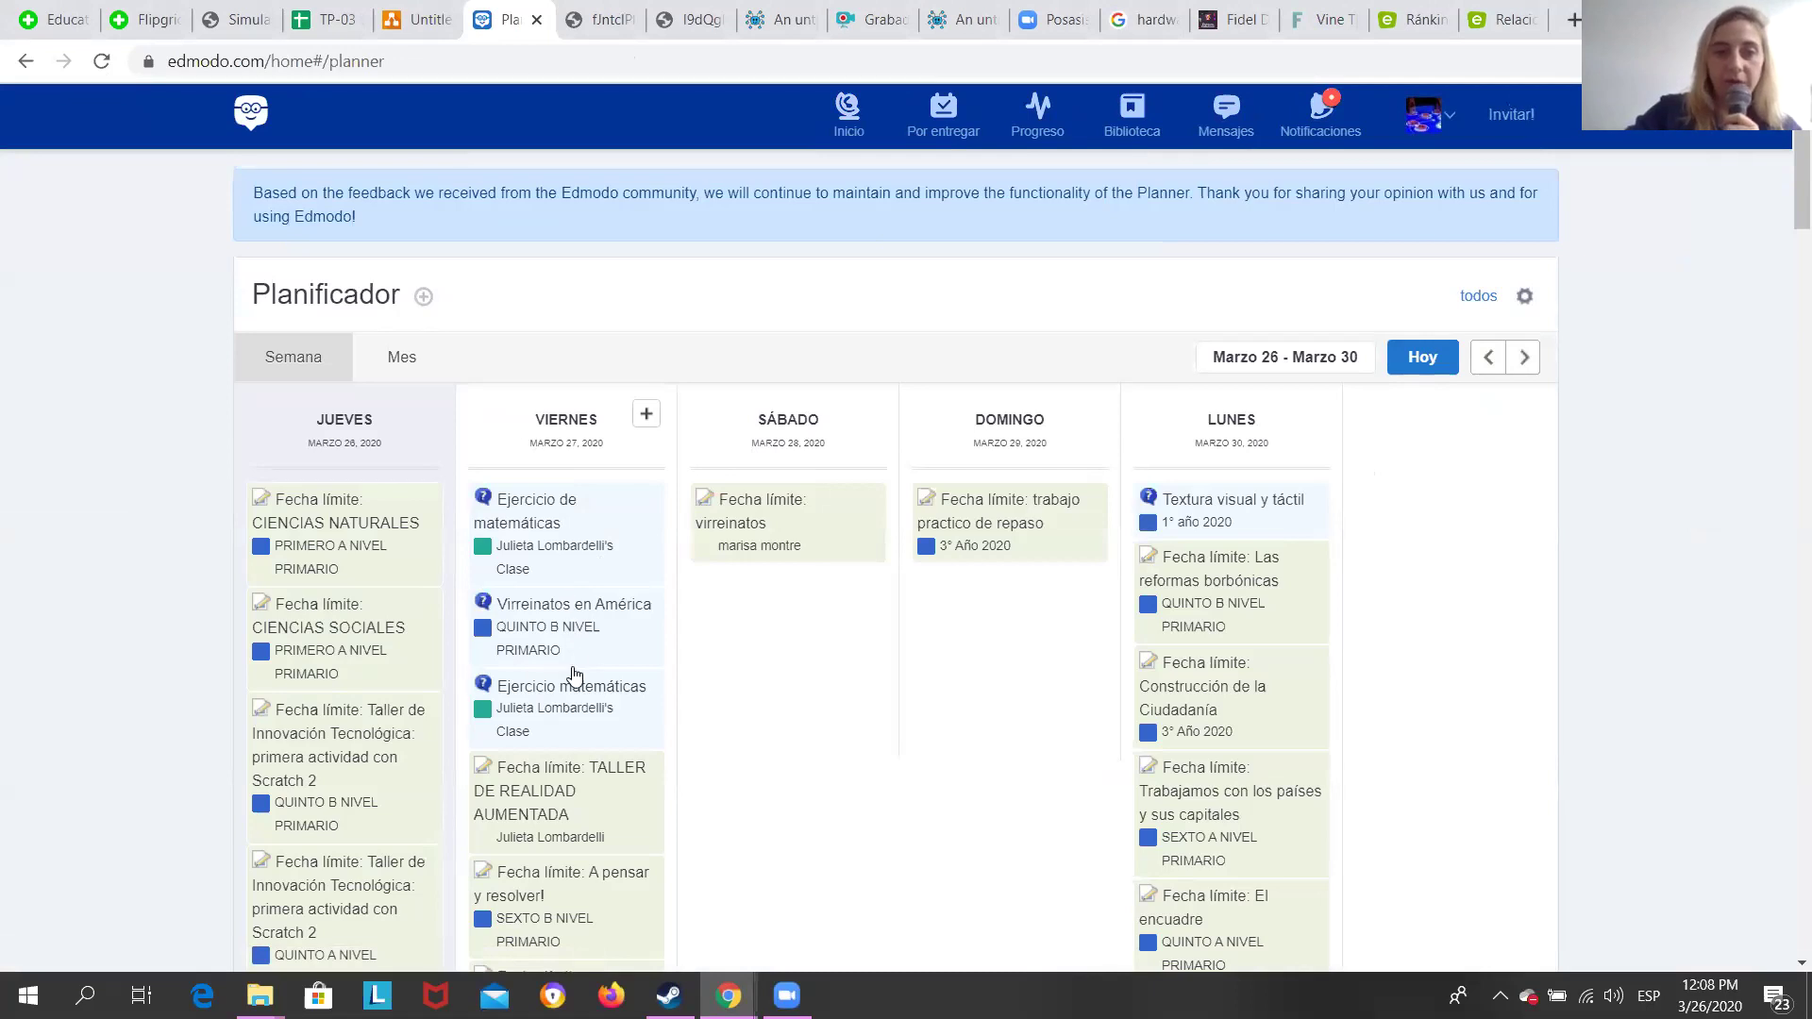
scroll(959, 710, down, 15)
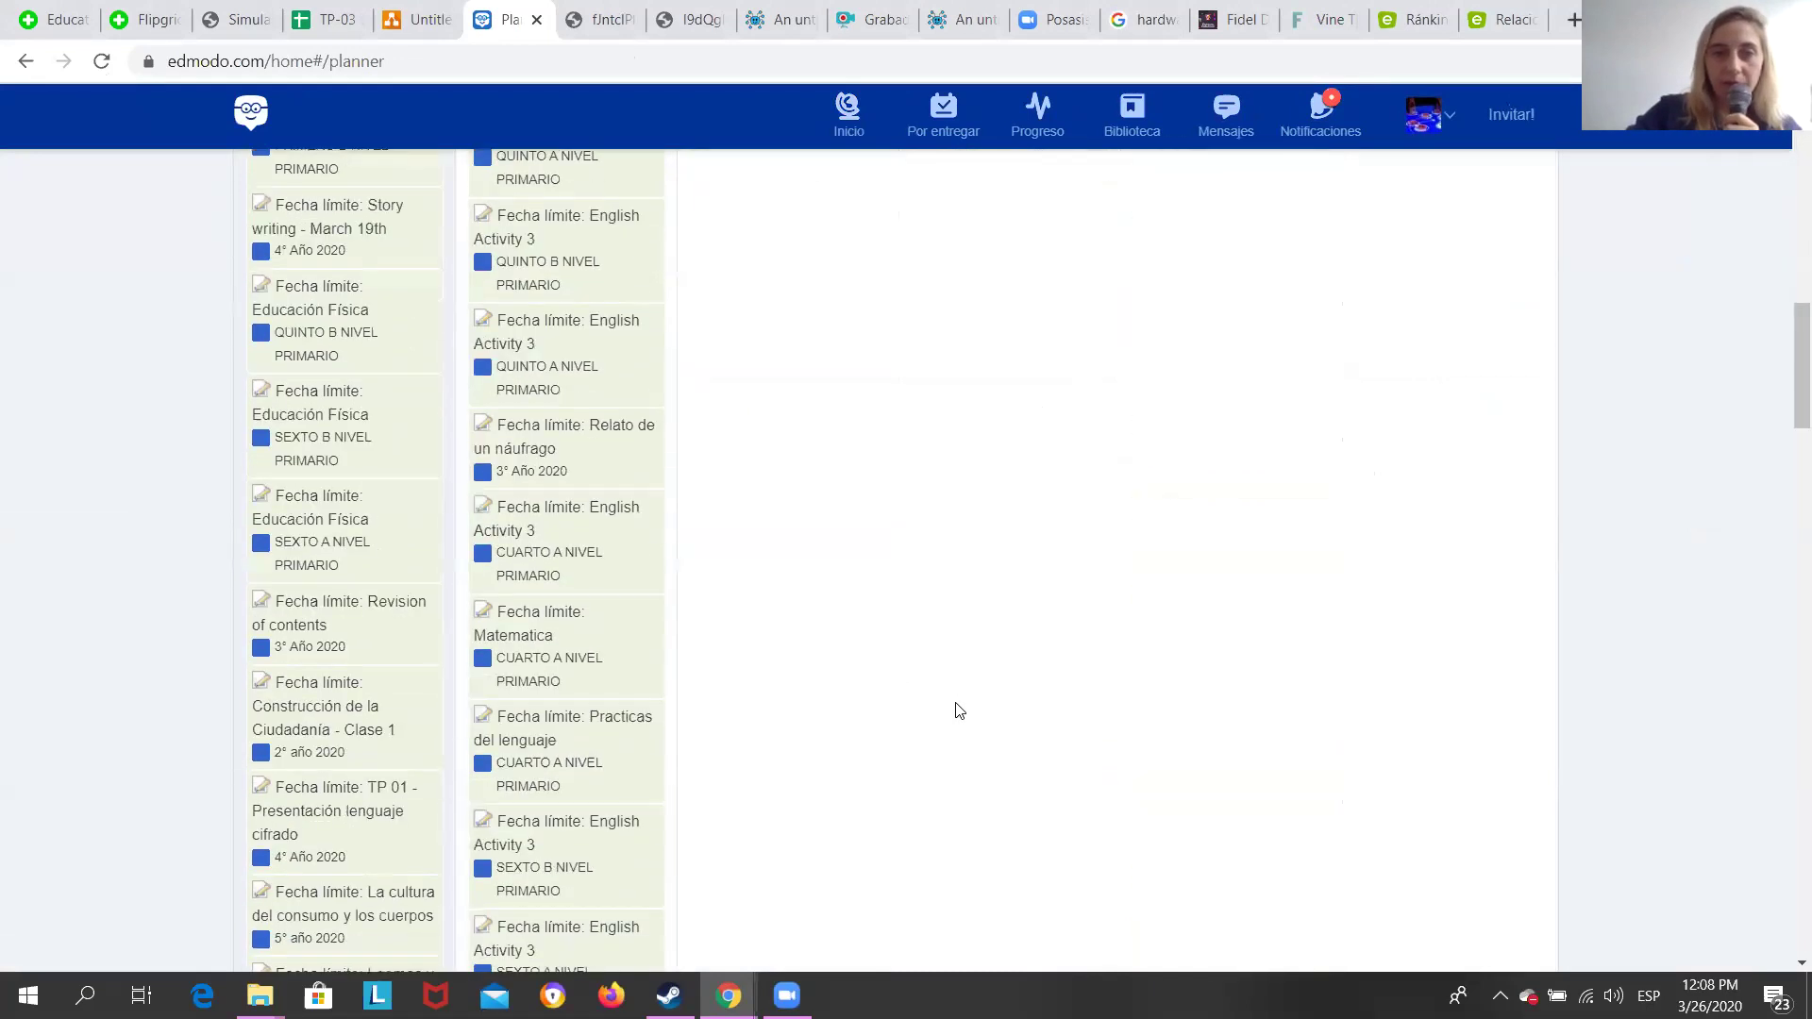
scroll(958, 711, up, 15)
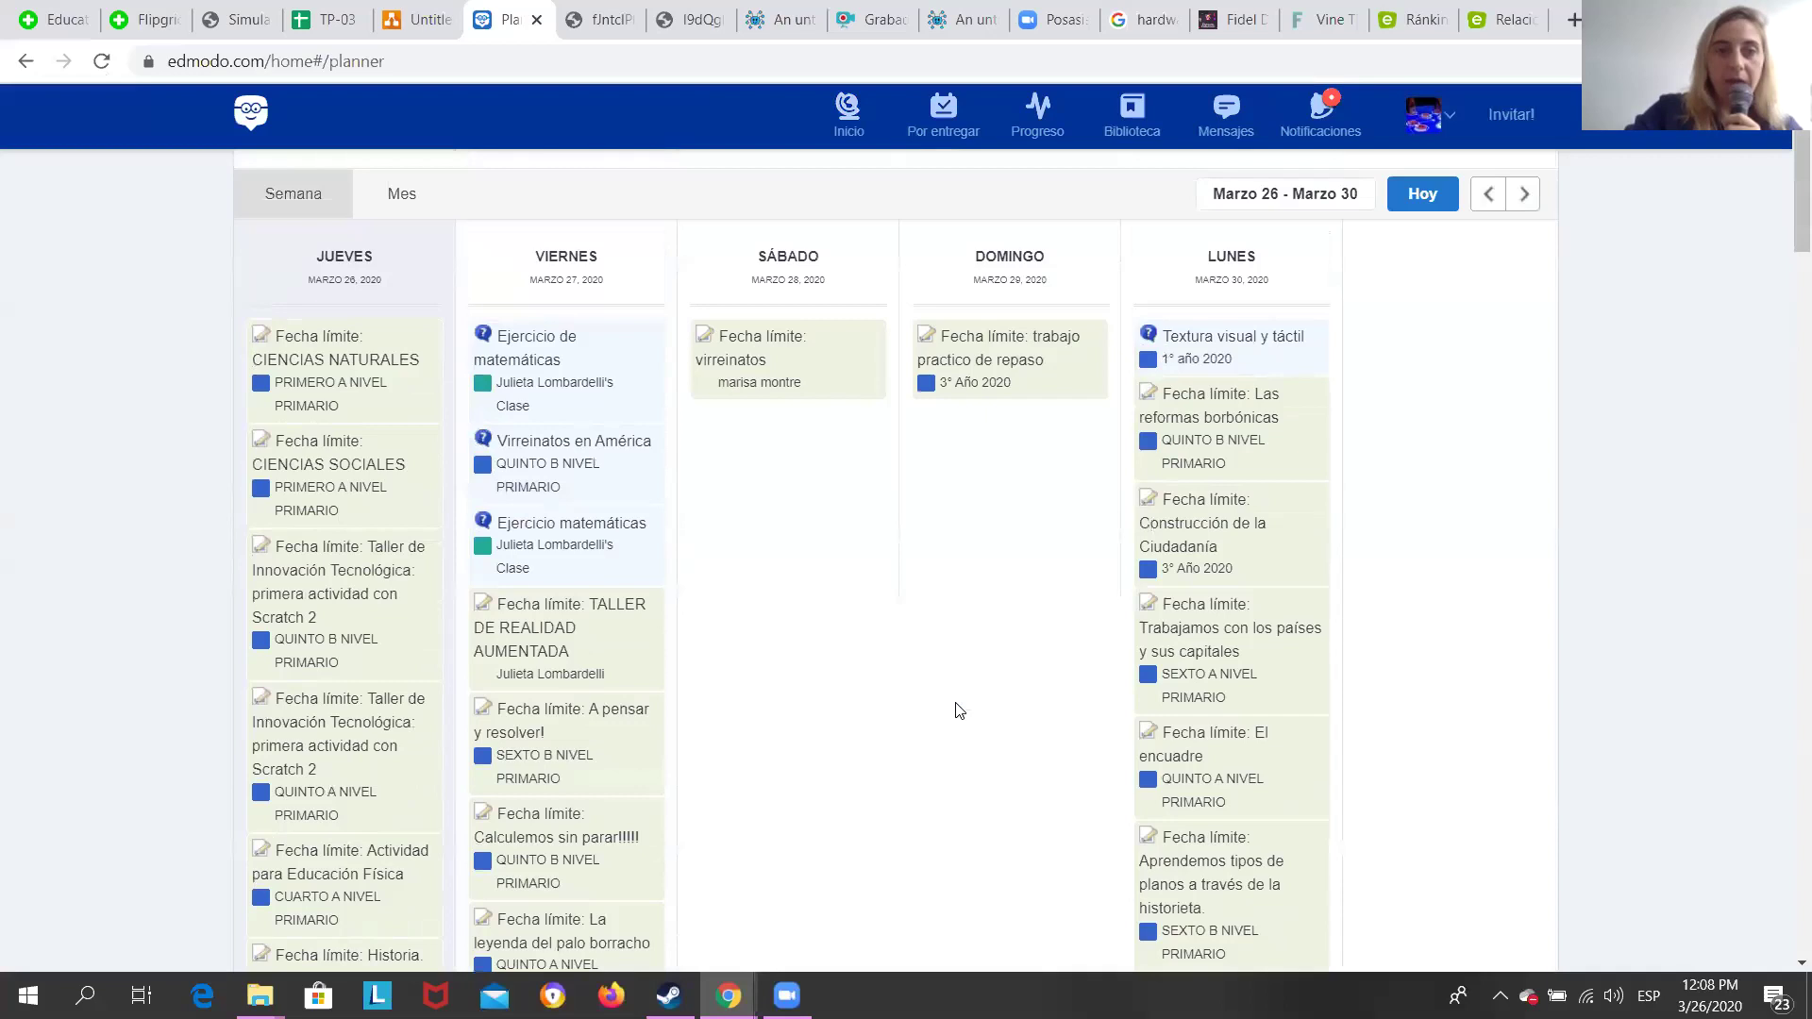
scroll(958, 711, up, 2)
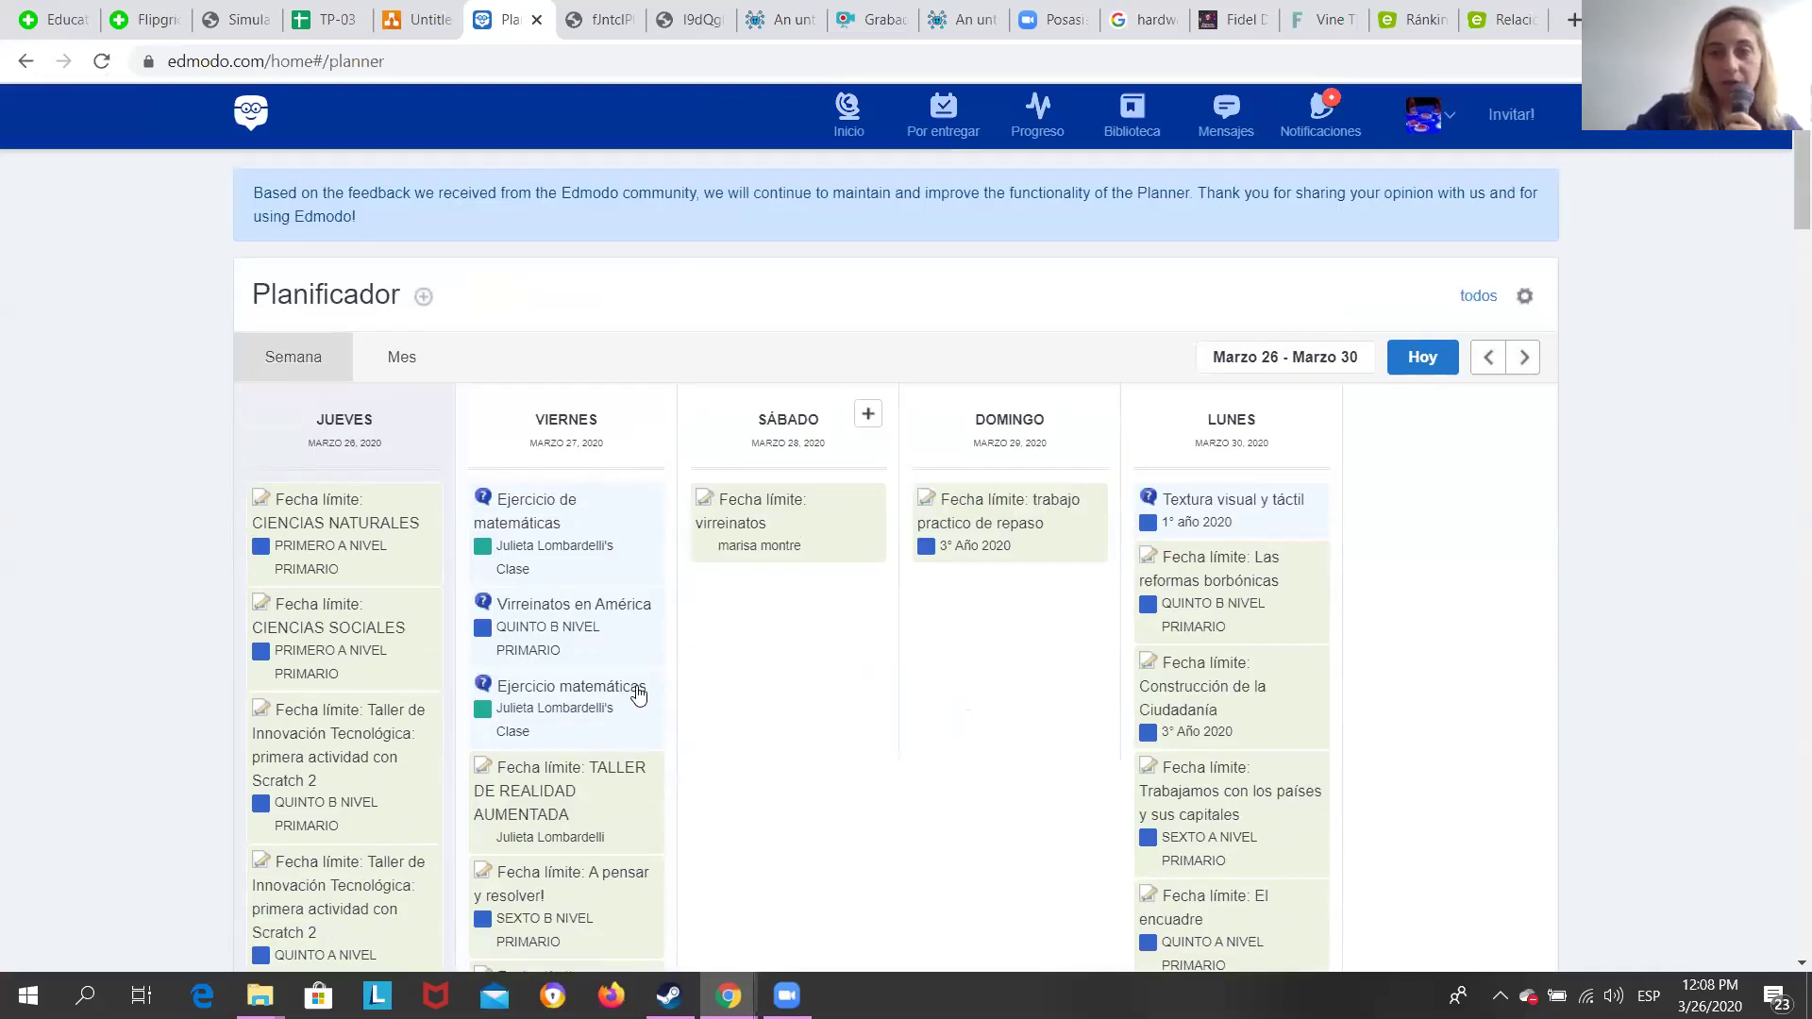
View the notifications from the planner and return to the home page feed.
click(1309, 139)
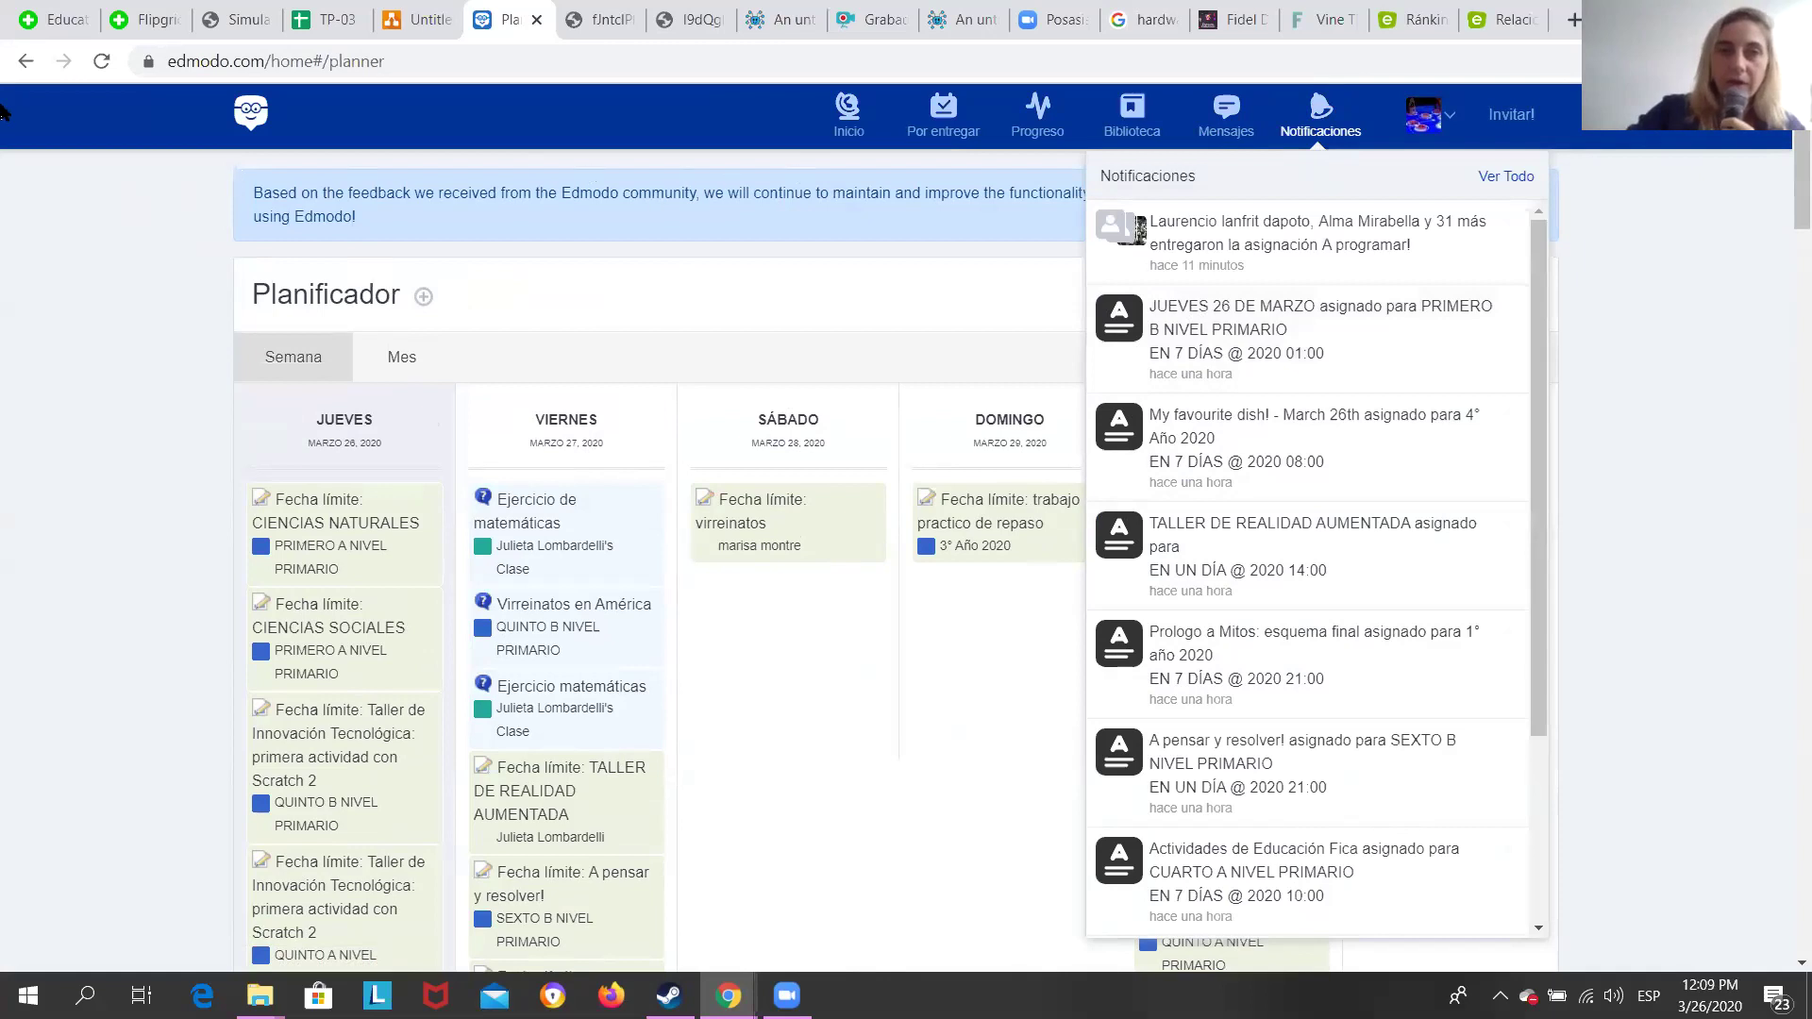
click(25, 61)
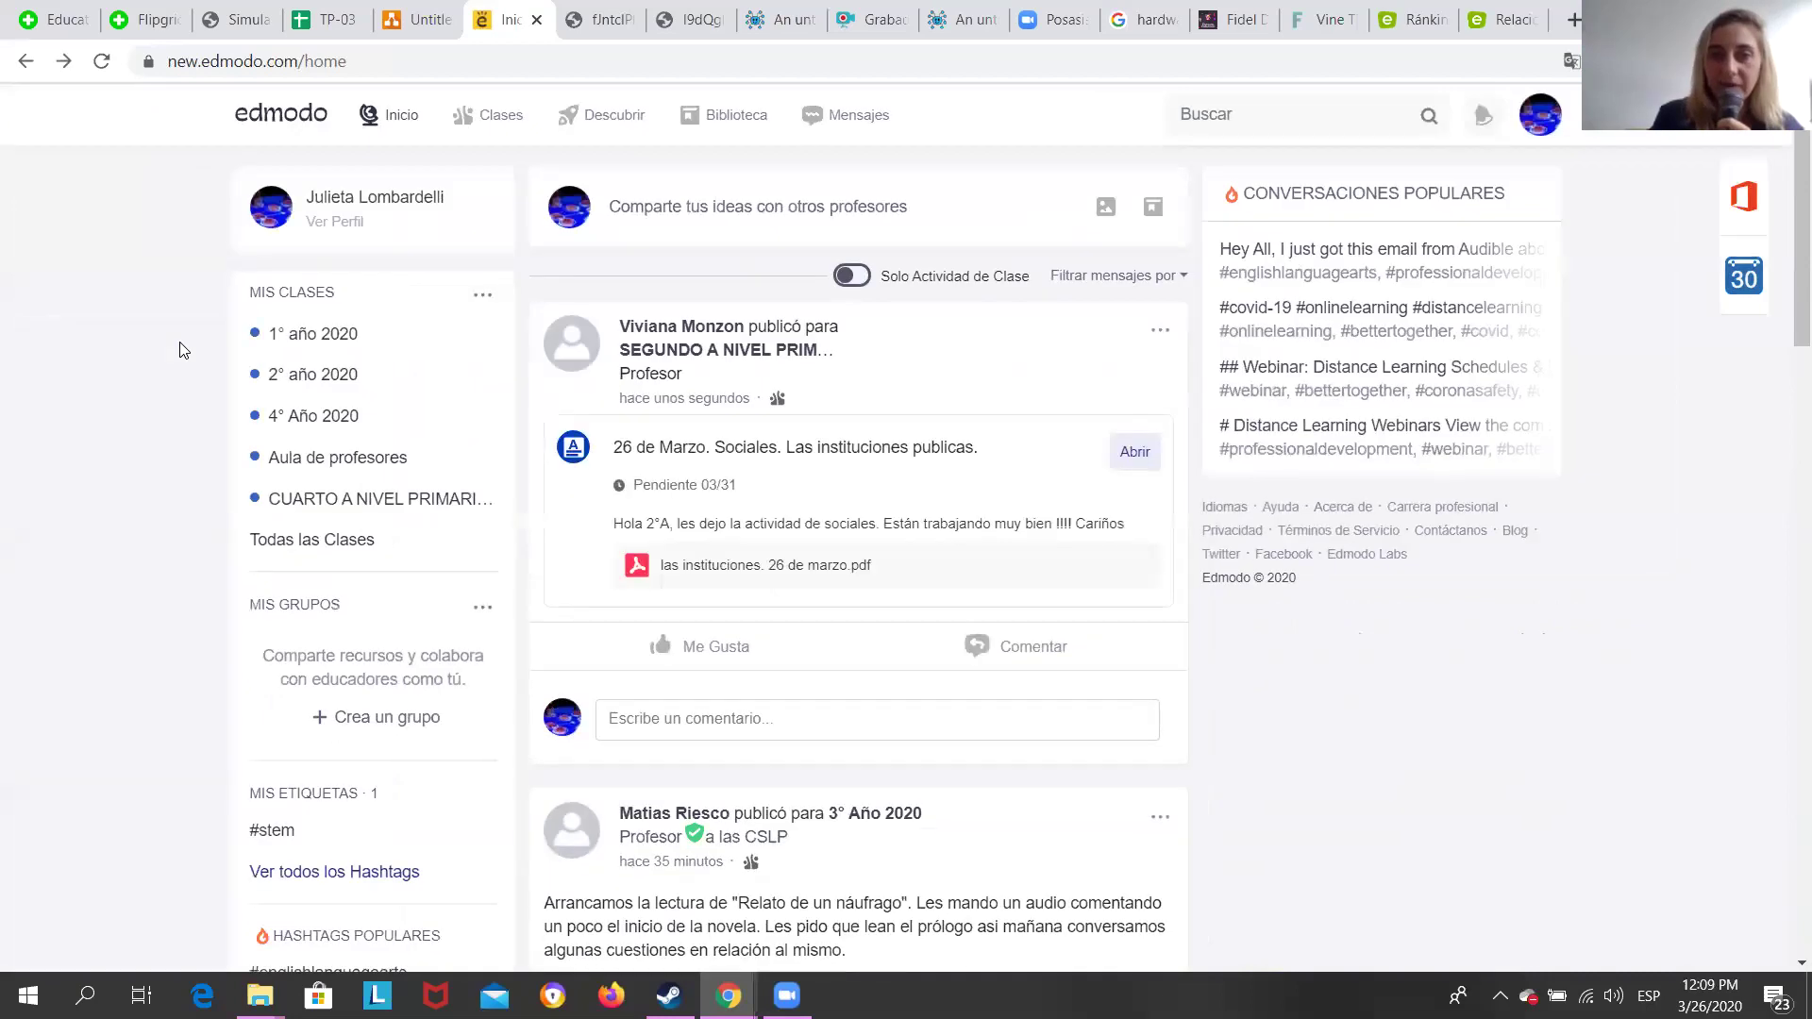
scroll(183, 350, down, 1)
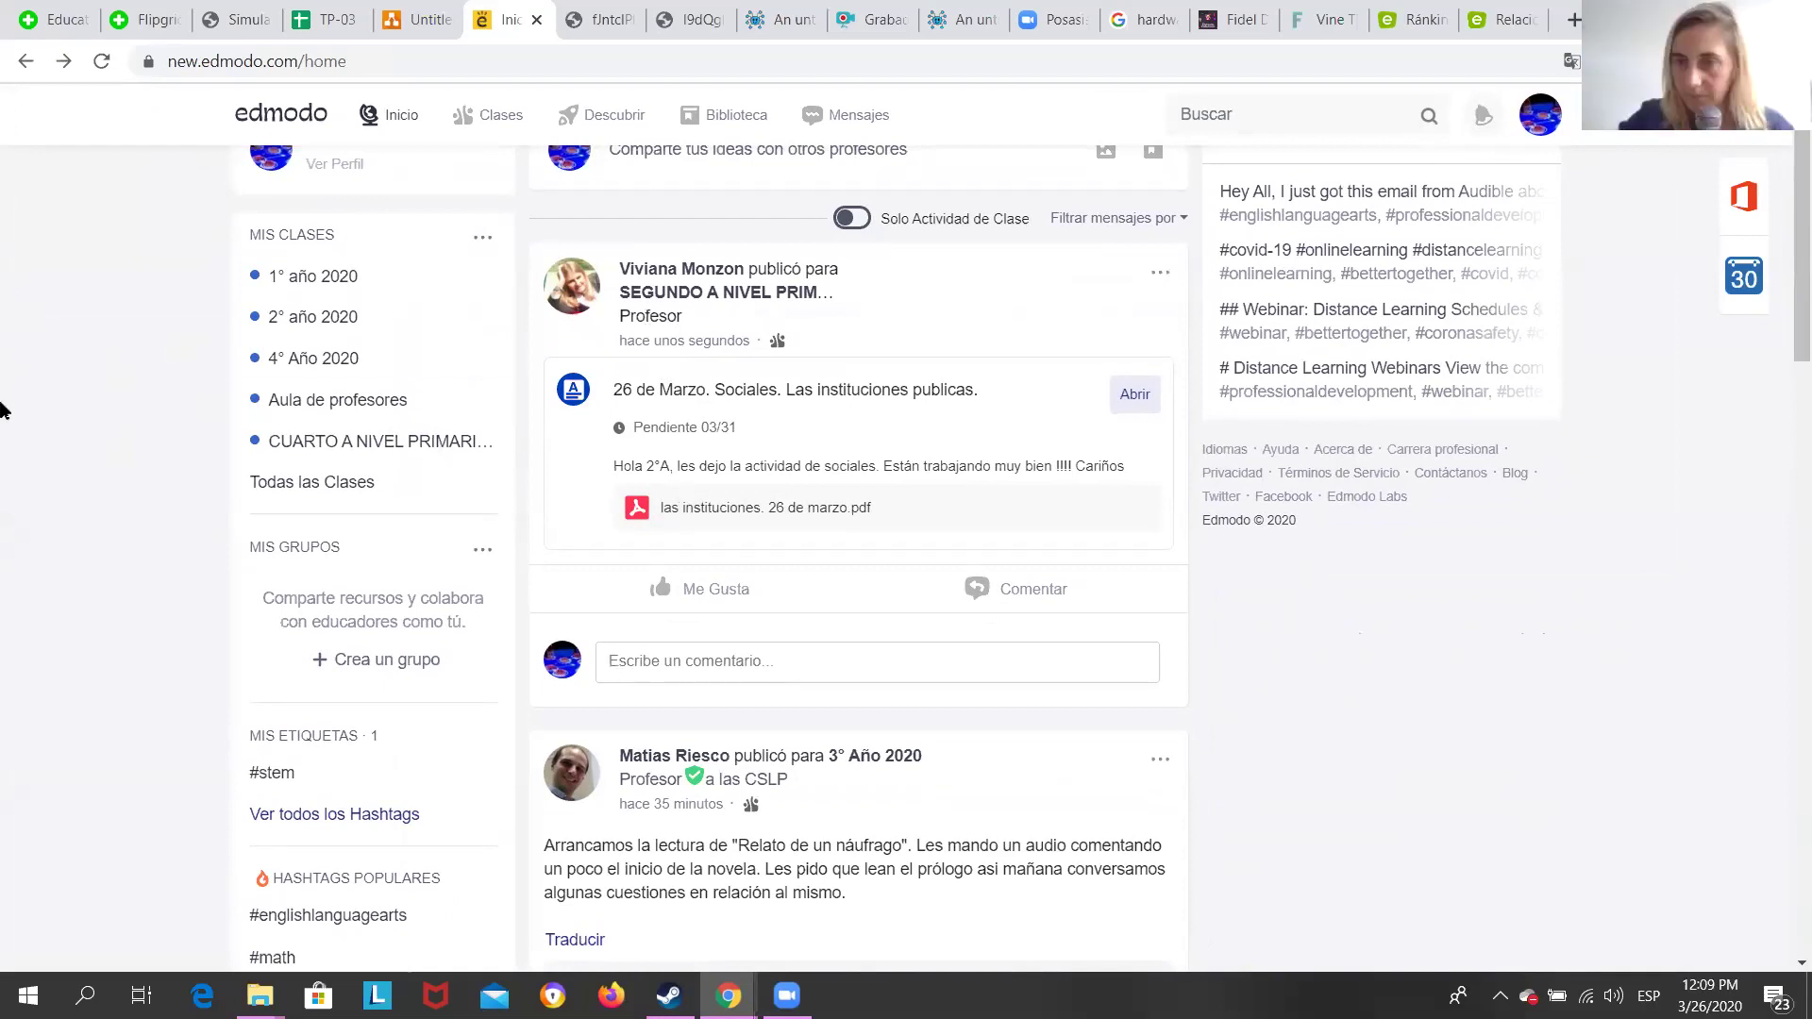
scroll(368, 219, up, 1)
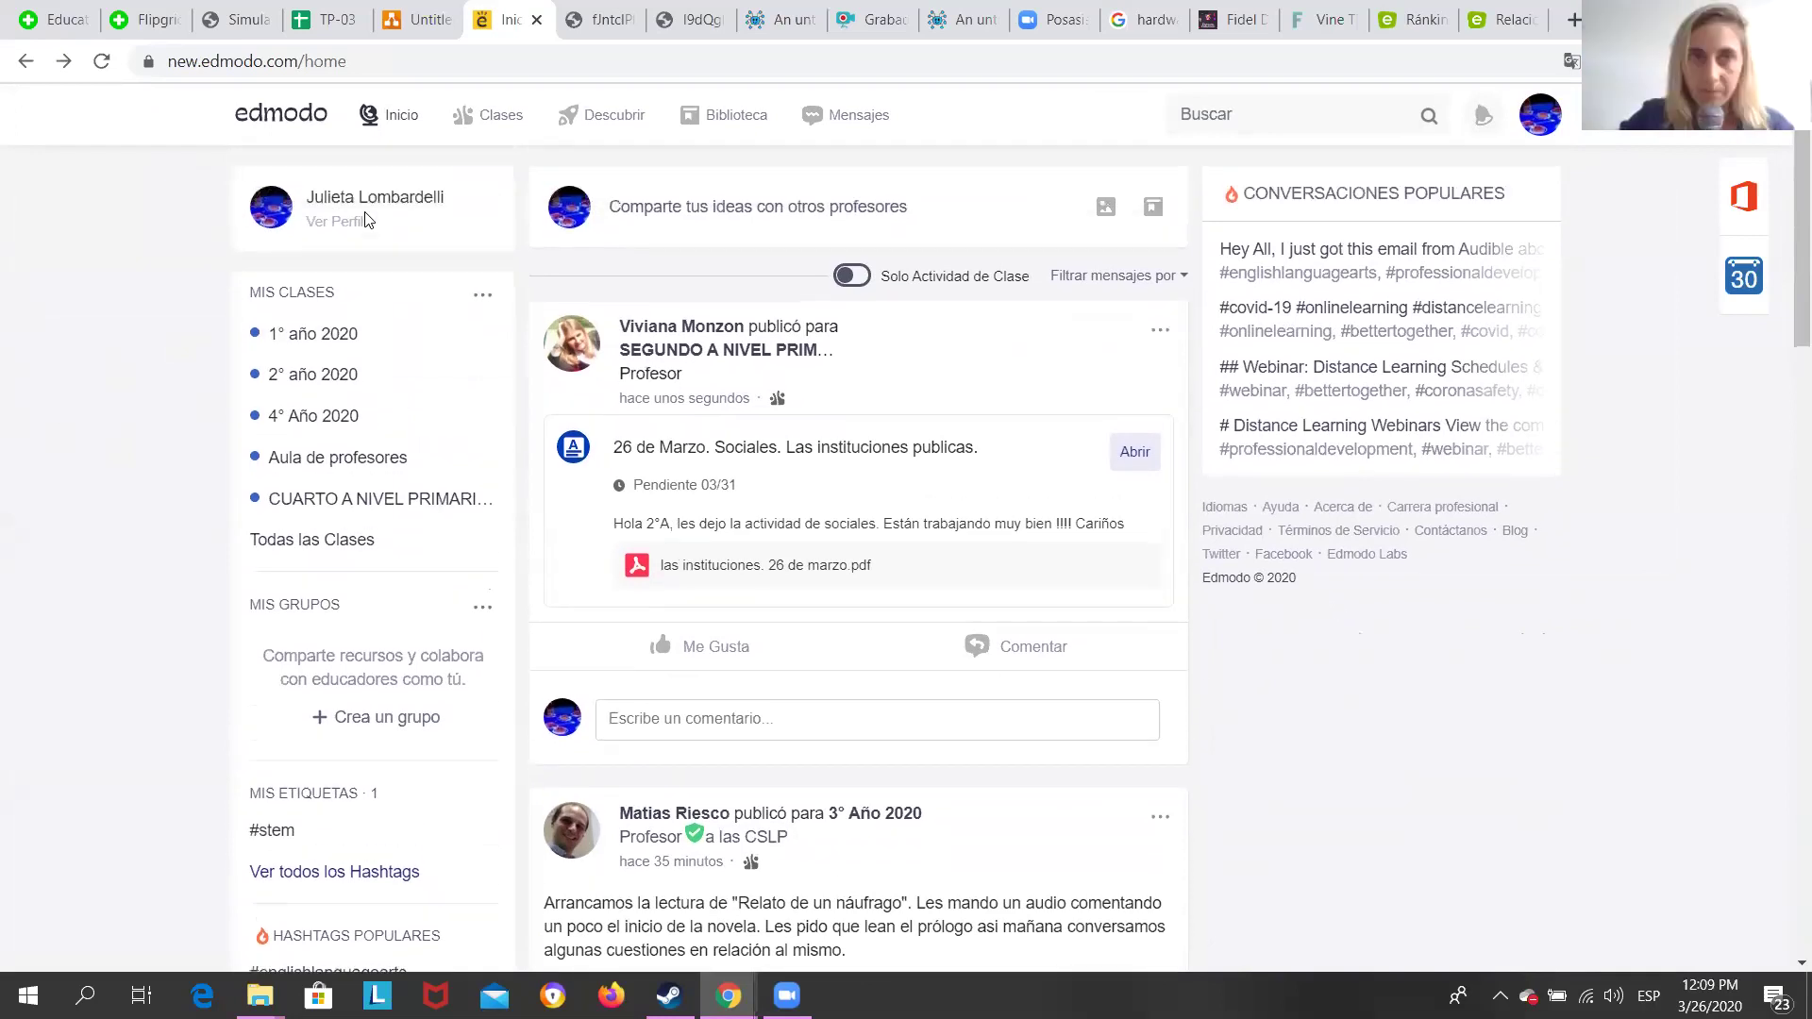
click(395, 123)
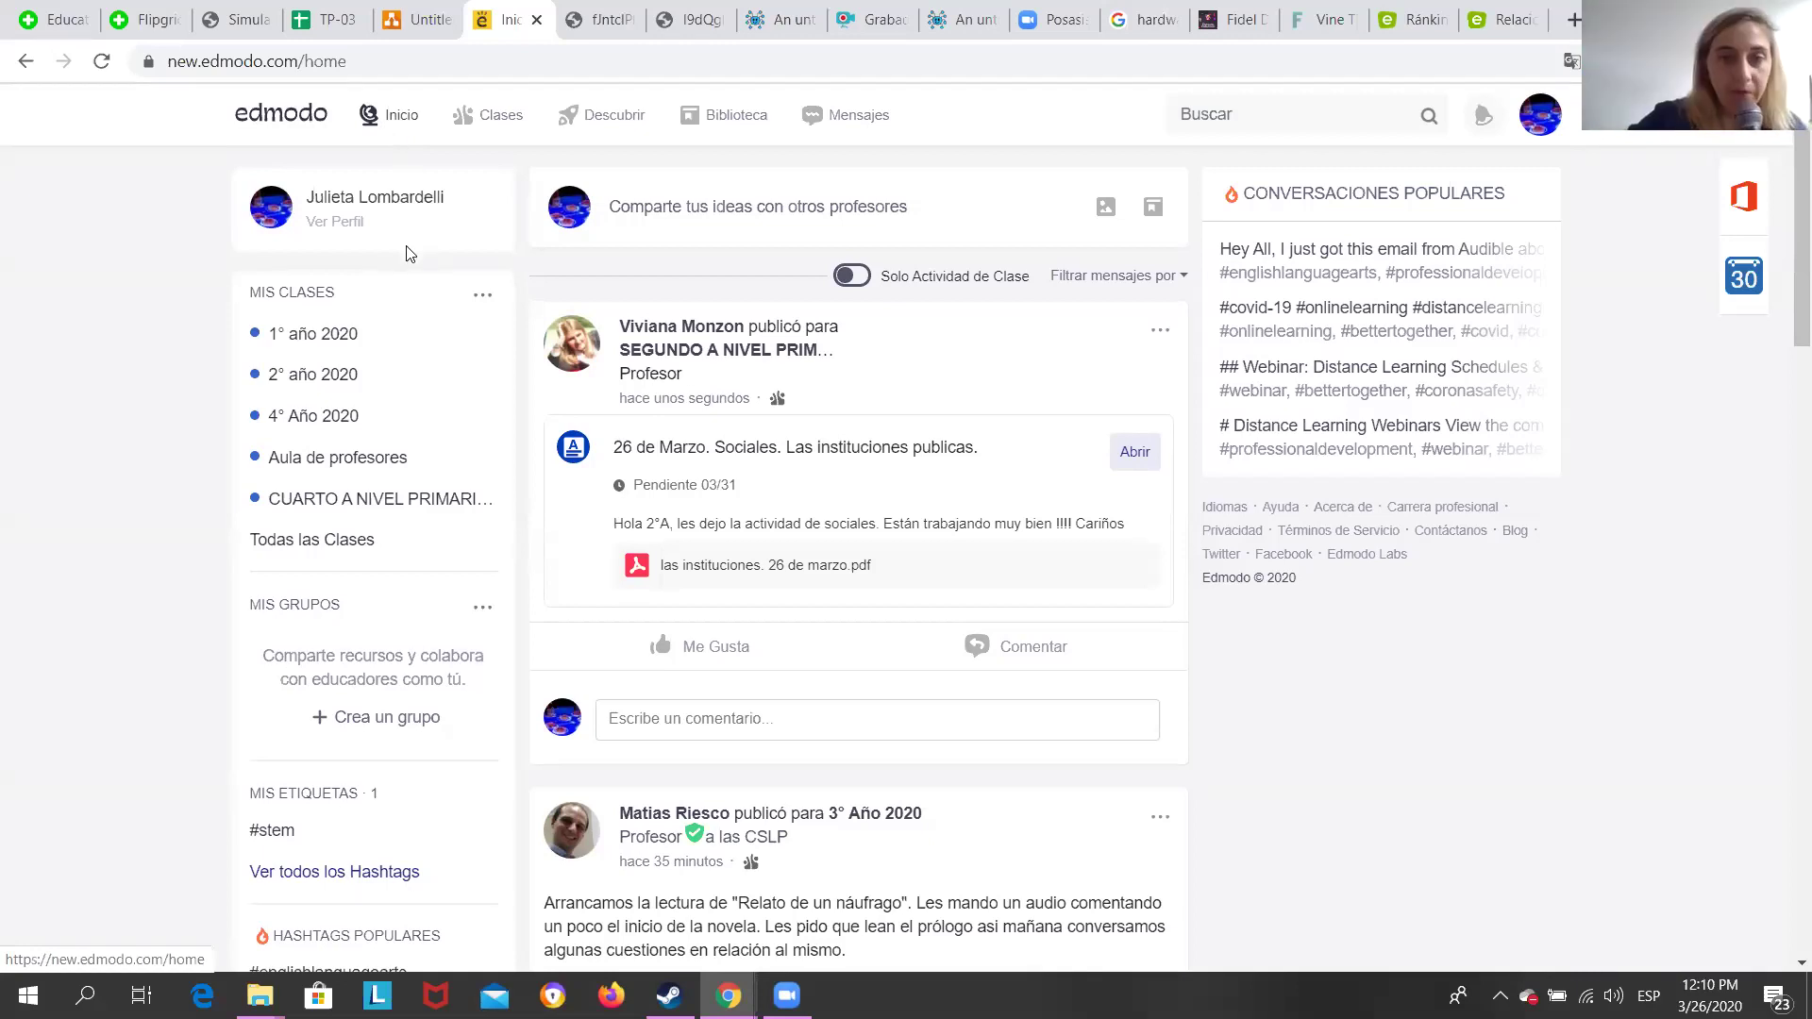
Find the "JUEVES 26 DE MARZO" assignment post for PRIMERO B NIVEL PRIMARIO in the home feed and open the assignment.
scroll(676, 739, down, 10)
scroll(683, 760, down, 5)
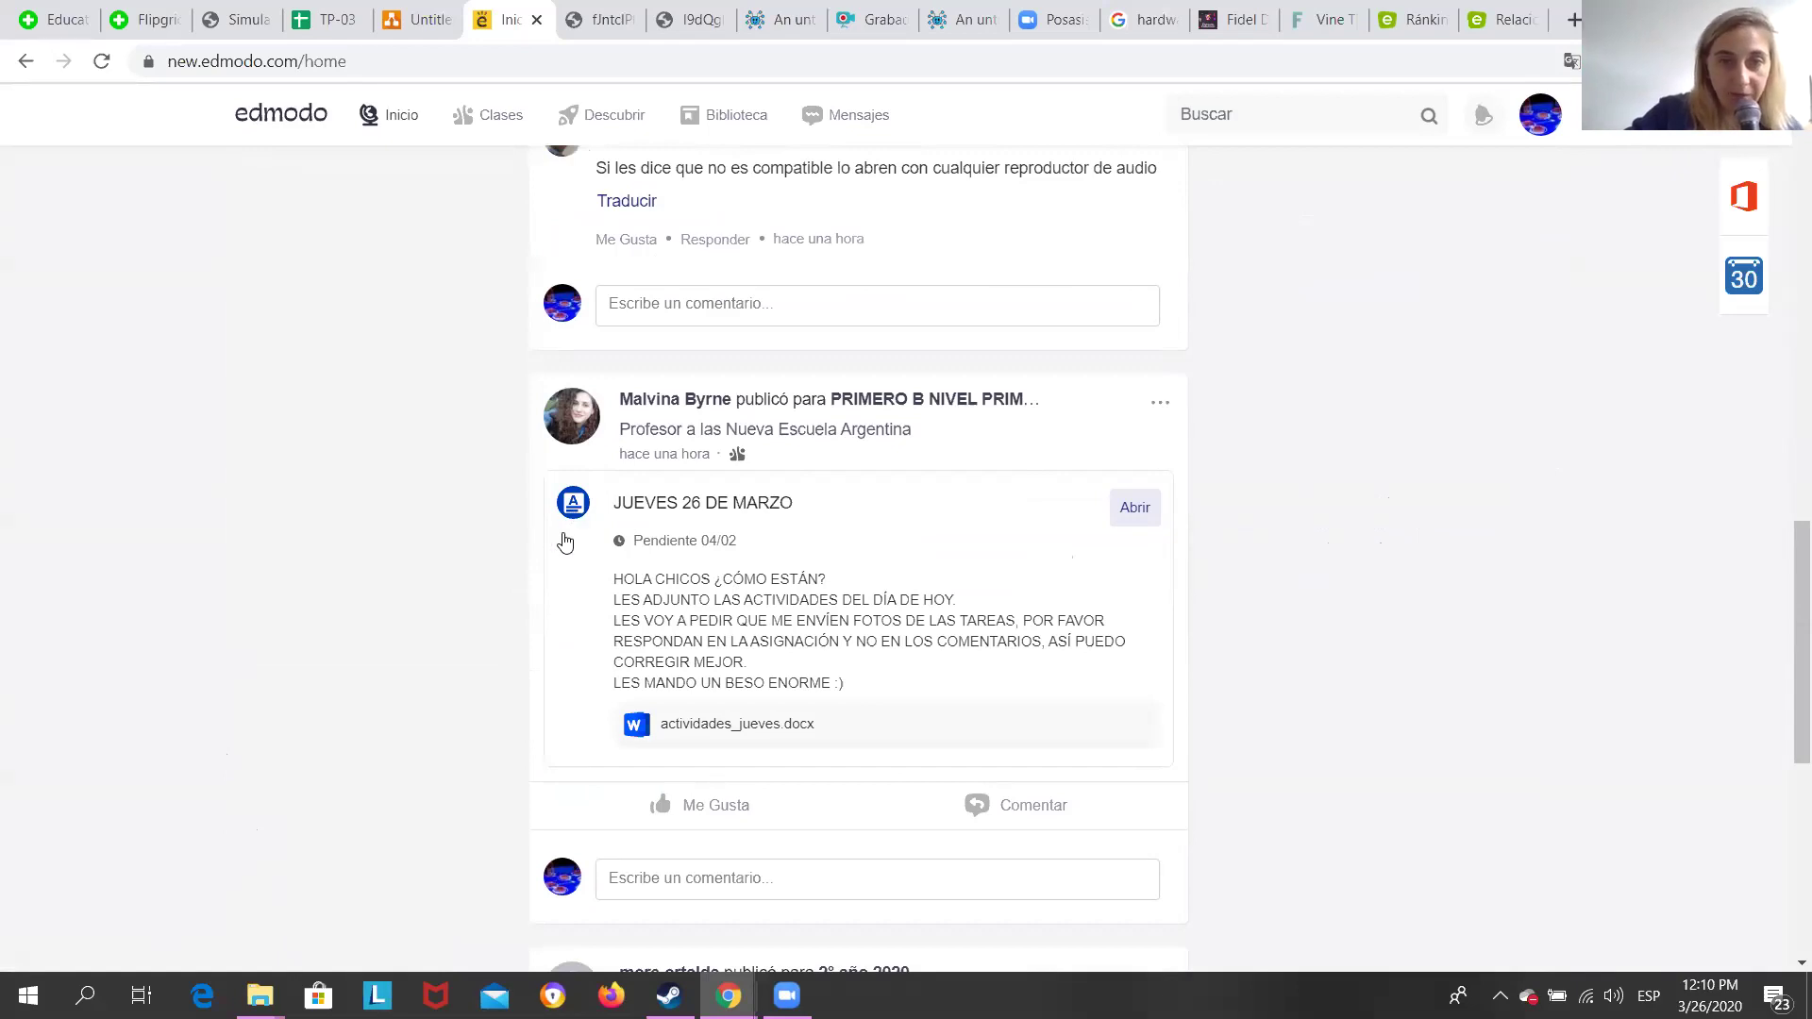
scroll(592, 535, down, 1)
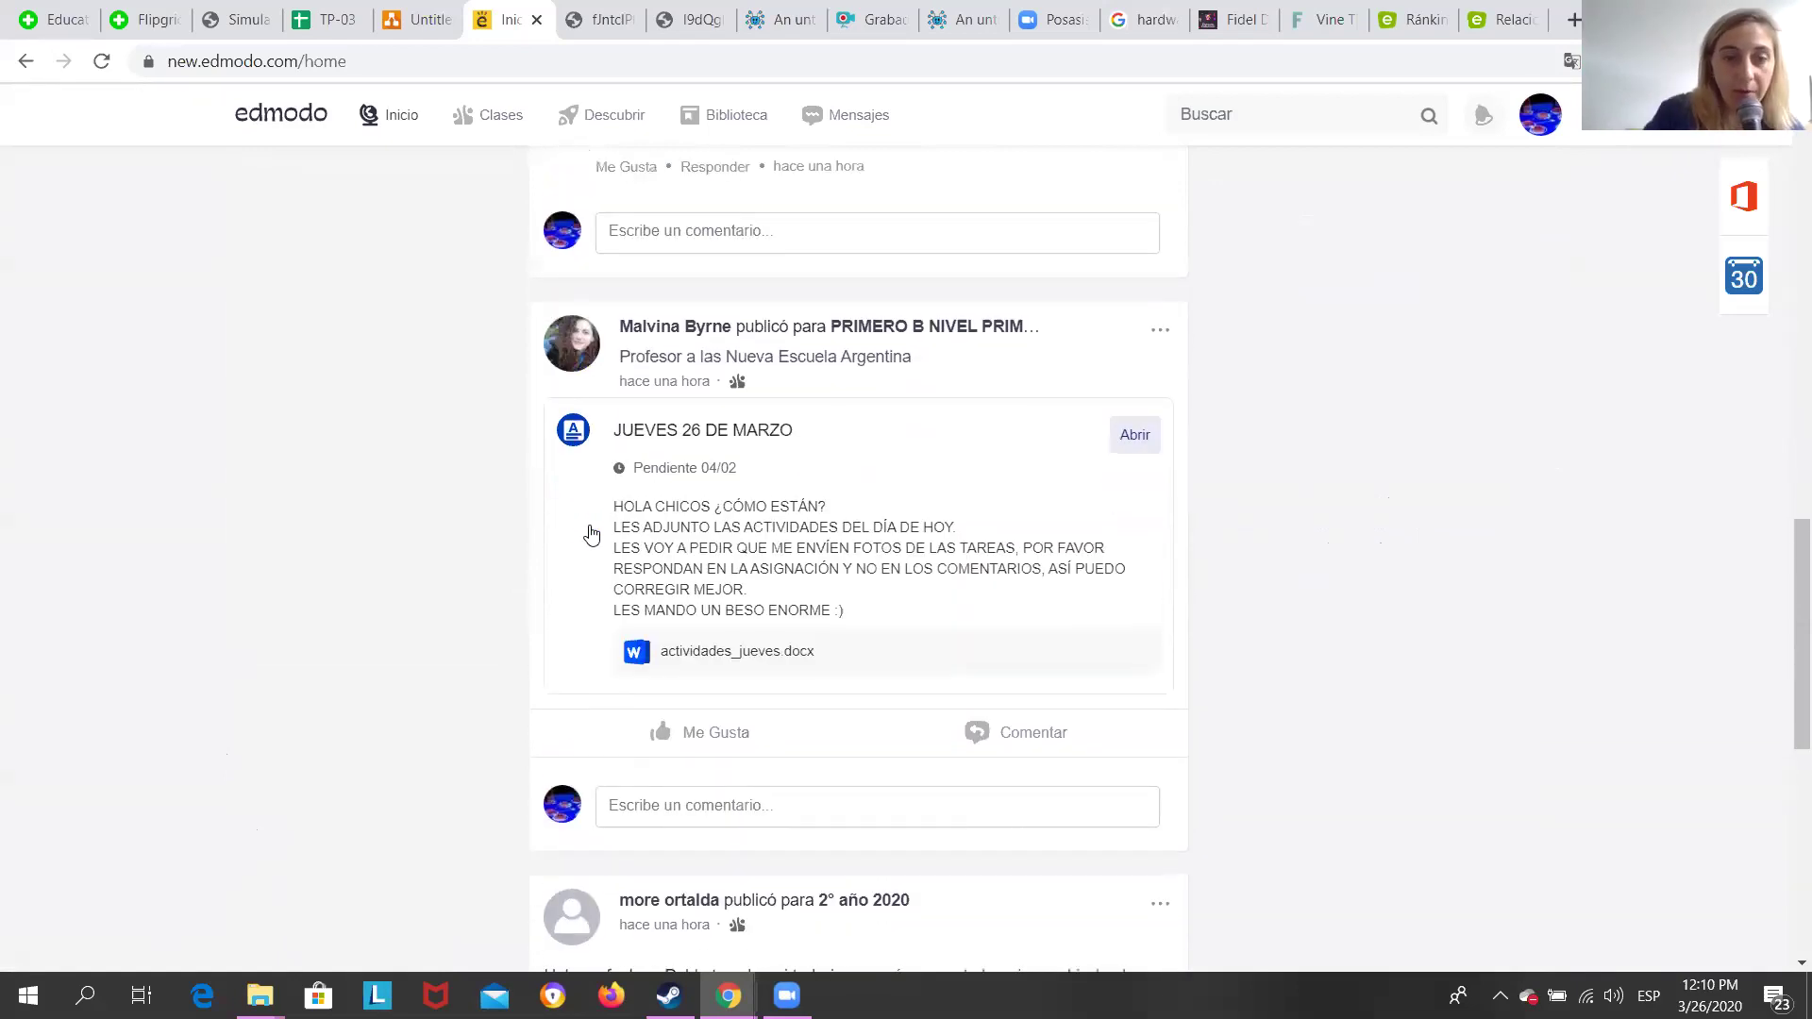
scroll(591, 535, up, 1)
key(ctrl+plus)
key(ctrl+plus)
key(ctrl+plus)
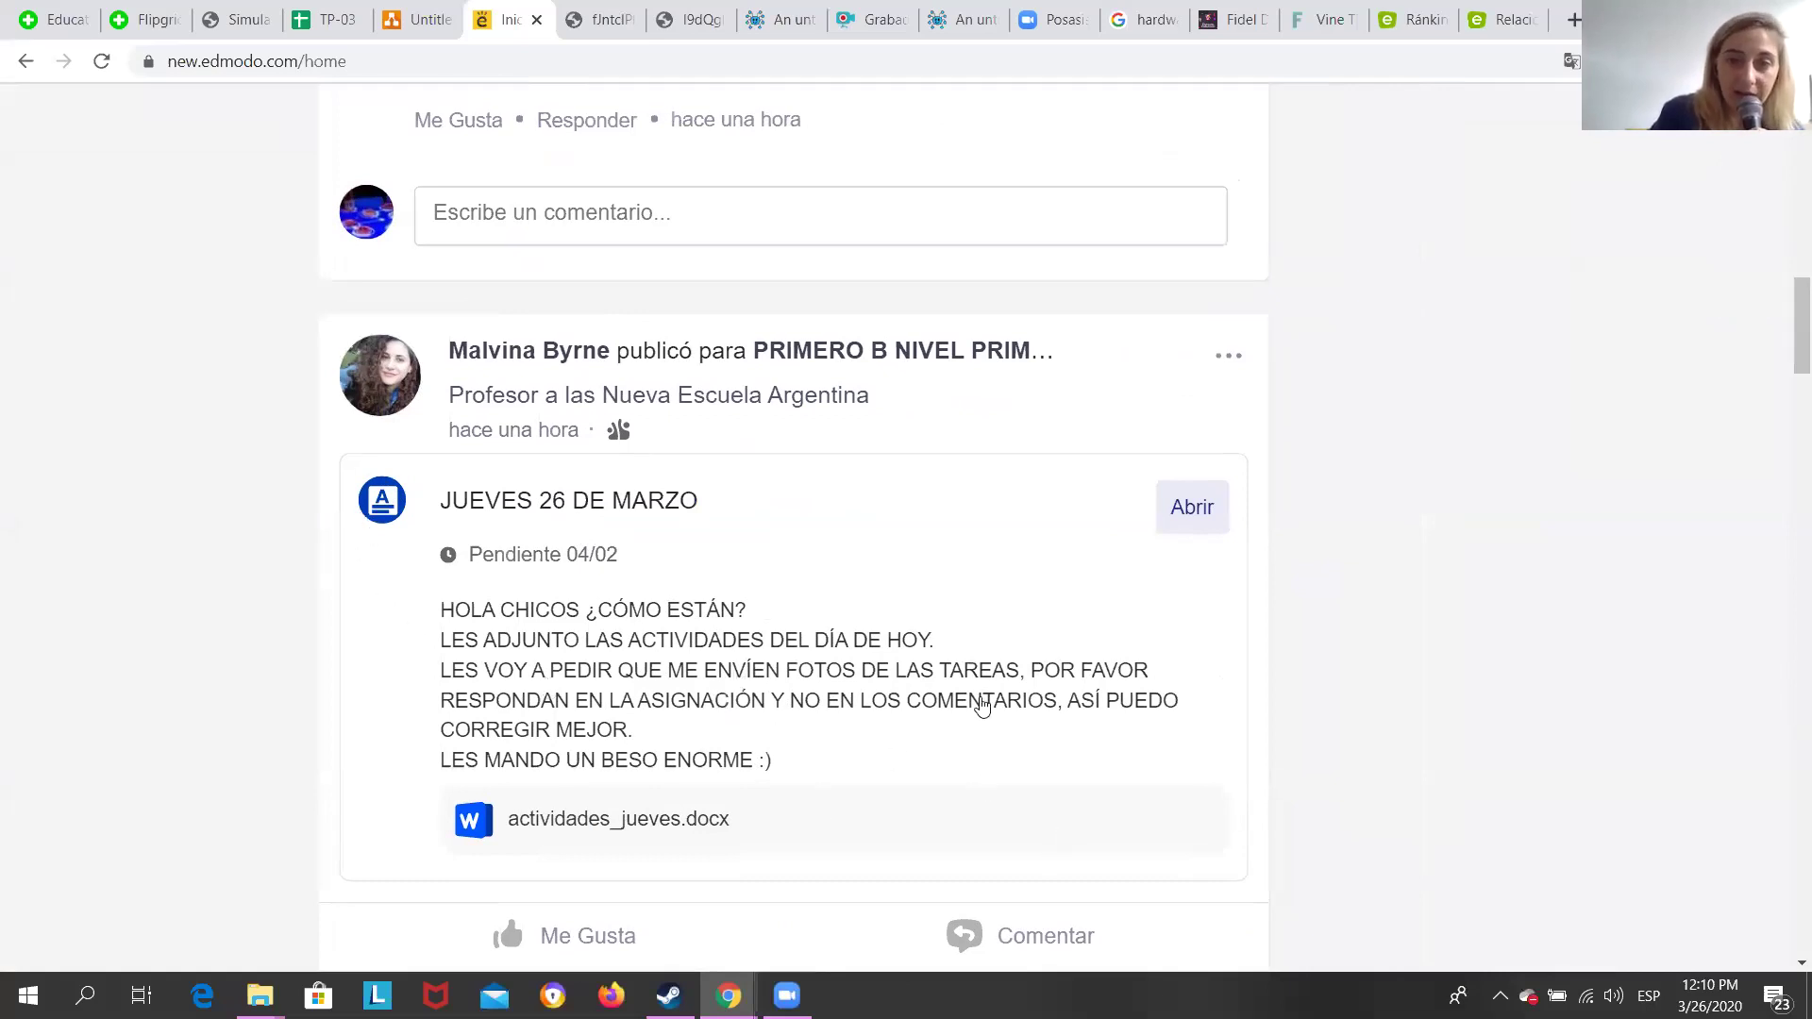
click(1193, 519)
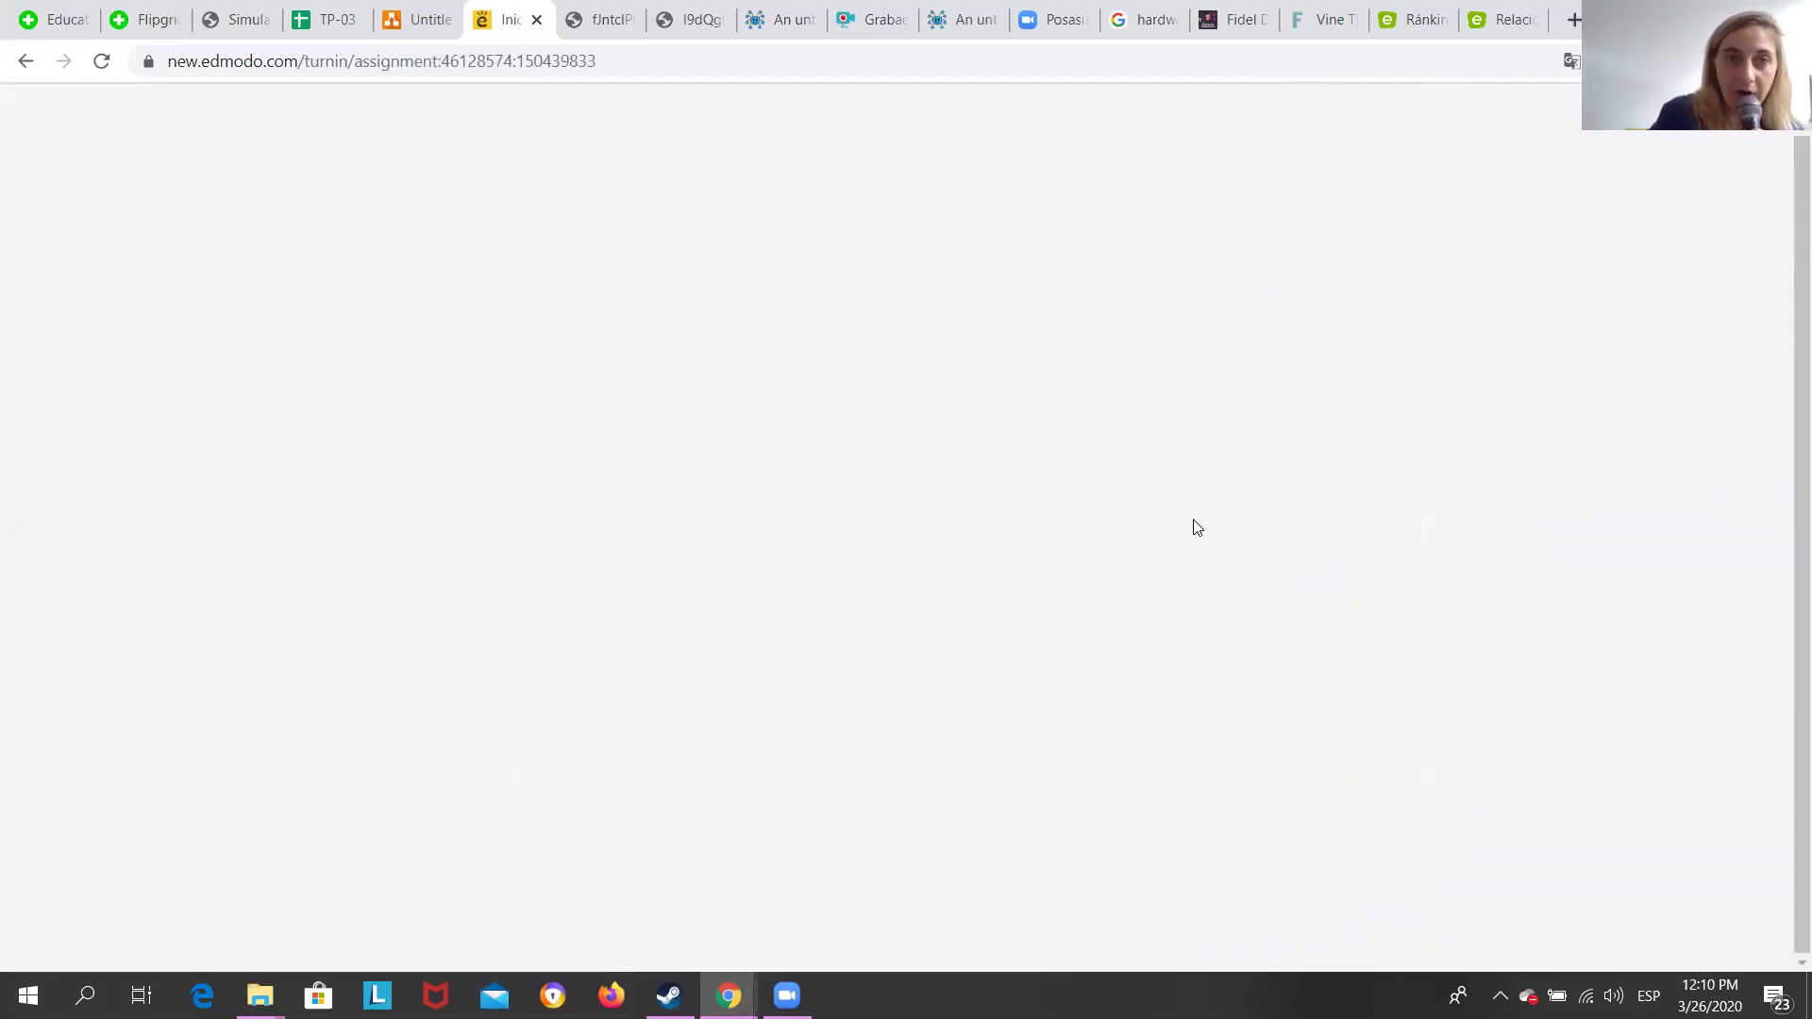